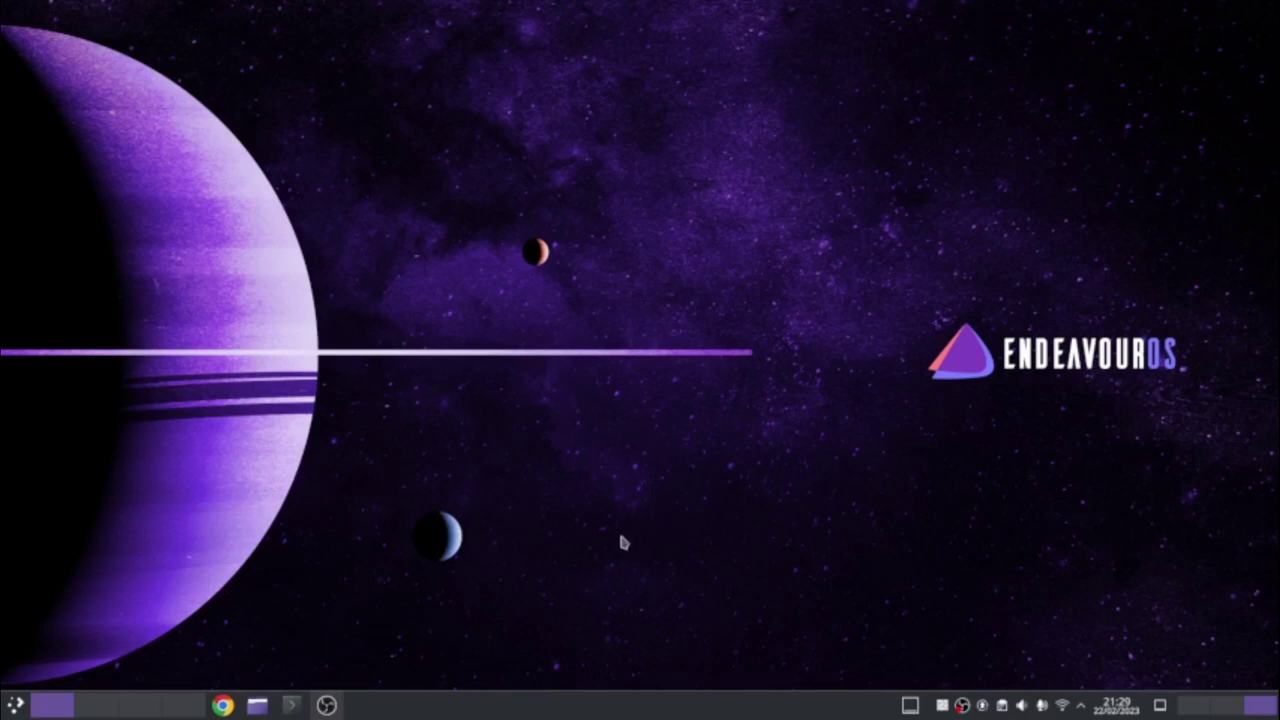
# - Look over the existing Play, NSFW and Default activities in the activity switcher and dismiss it
pyautogui.moveTo(3, 7)
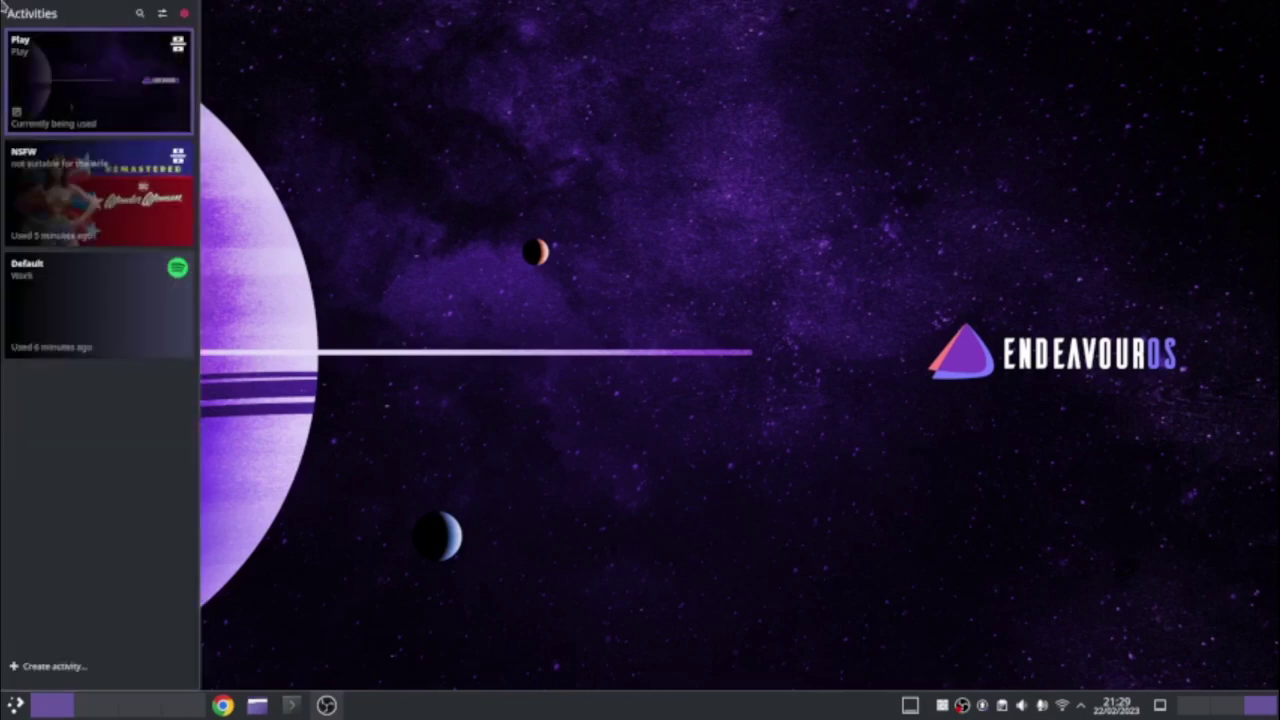
pyautogui.moveTo(94, 320)
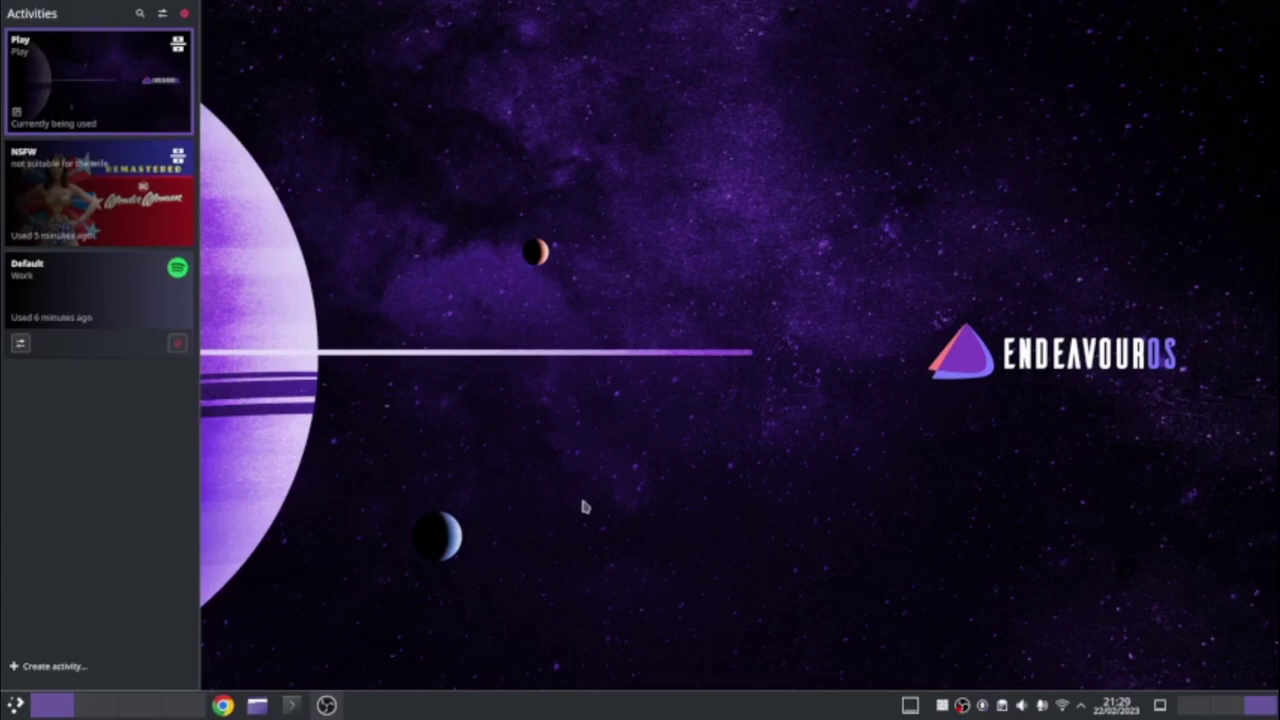
pyautogui.click(538, 487)
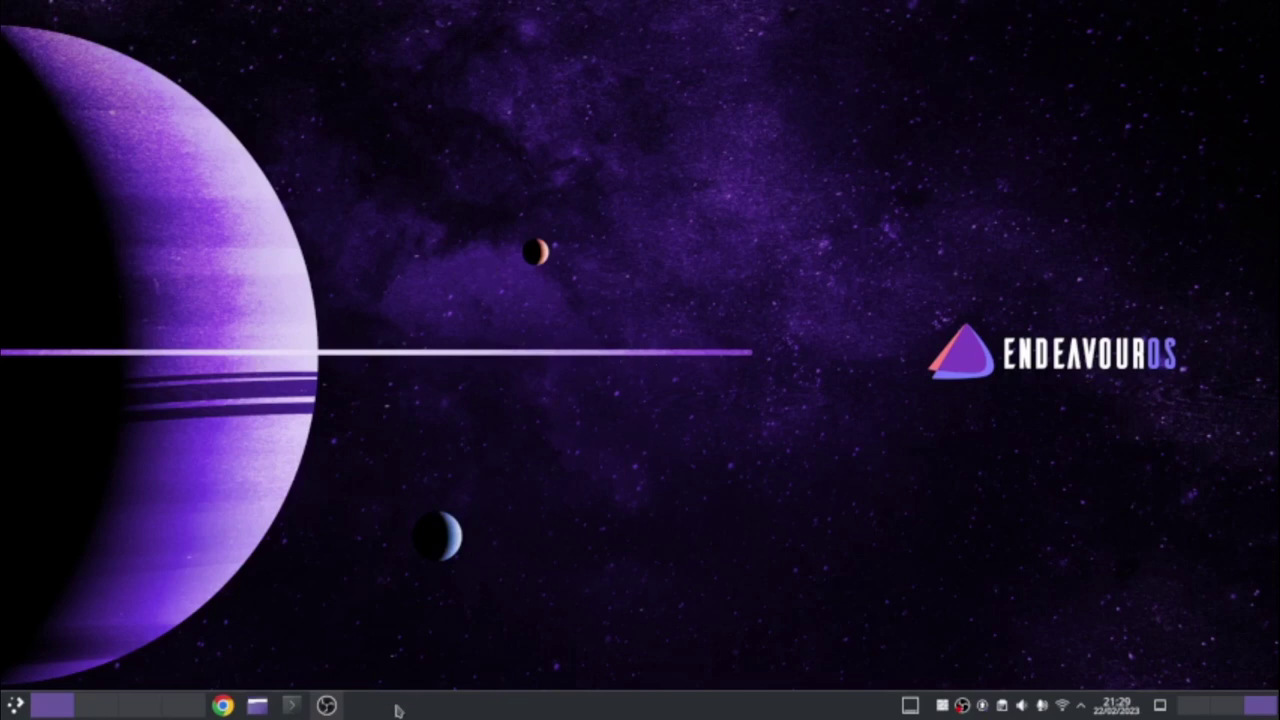
# - Bring up the OBS window on the first virtual desktop and launch Kdenlive on the second one
pyautogui.click(326, 705)
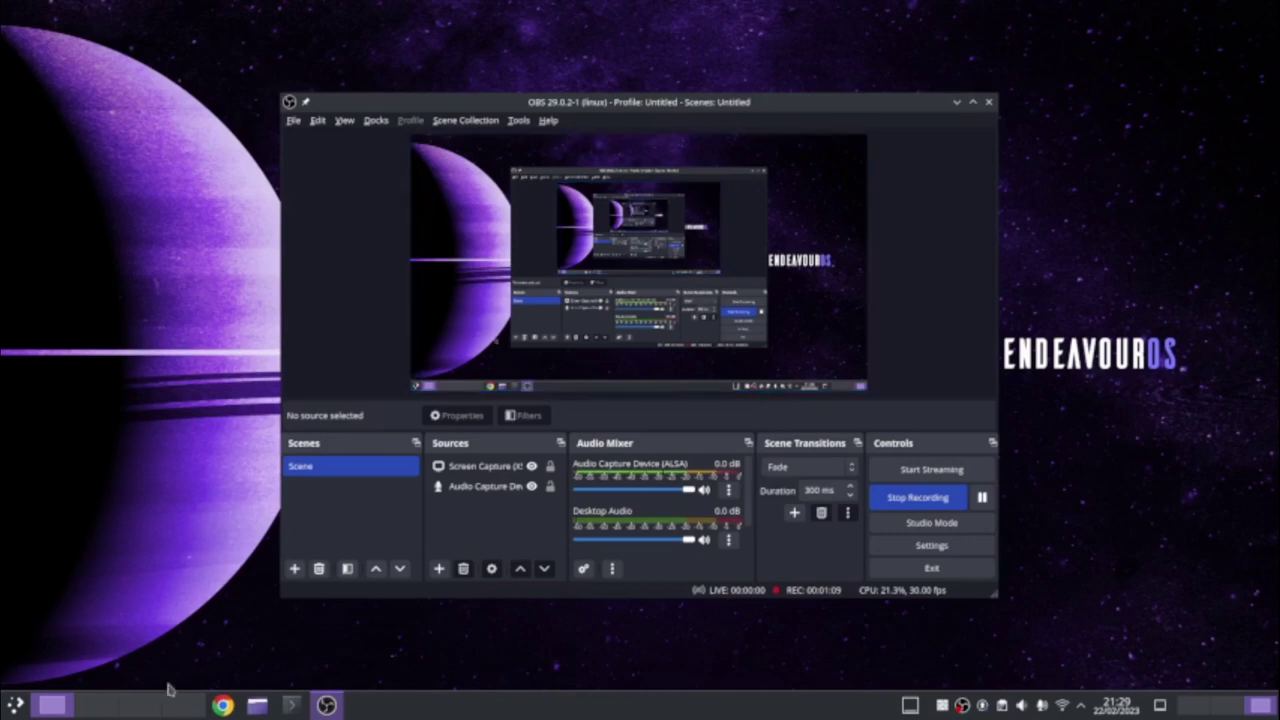
pyautogui.click(52, 705)
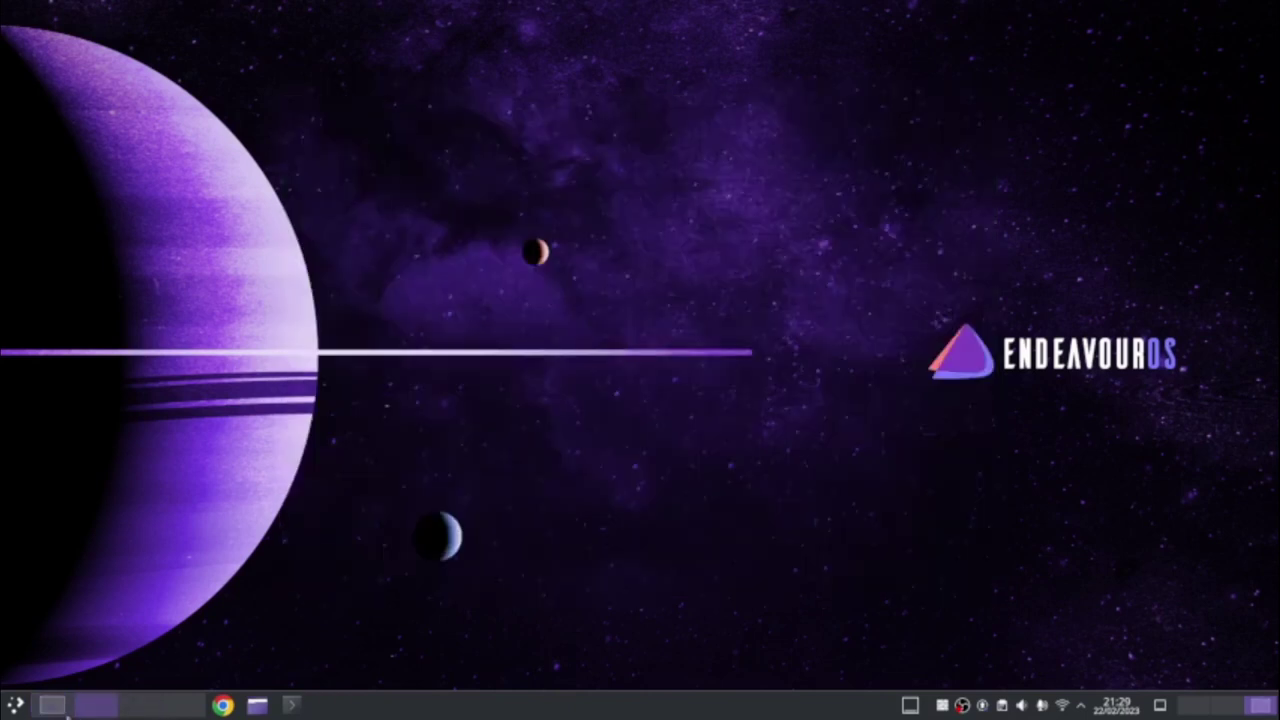
pyautogui.click(15, 706)
pyautogui.write('kde')
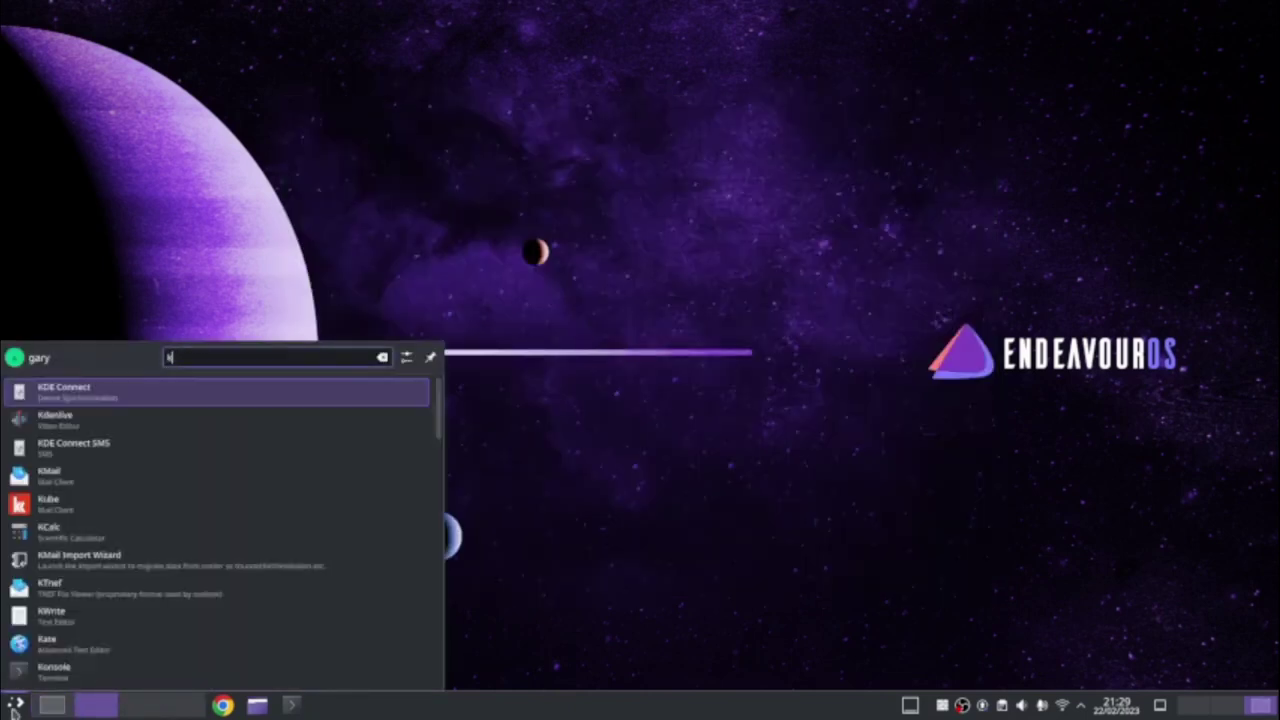
pyautogui.click(104, 422)
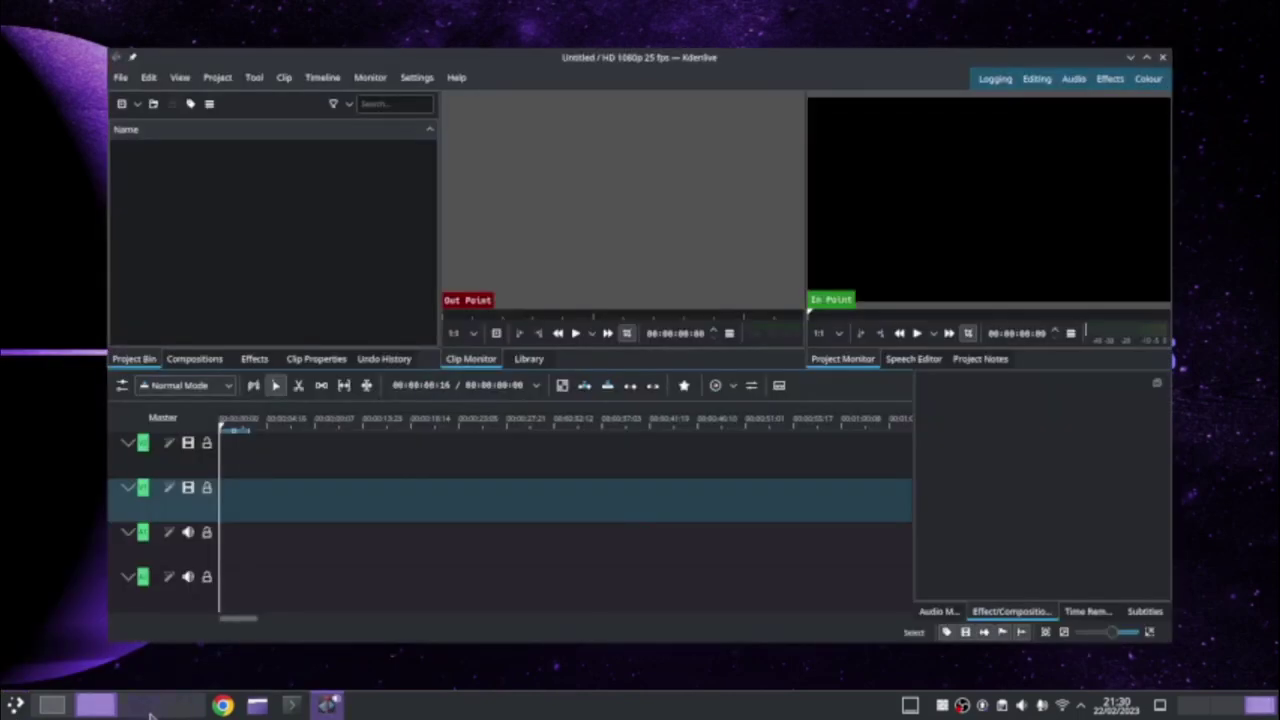
# - Launch Discover on the third virtual desktop
pyautogui.click(158, 712)
pyautogui.click(15, 706)
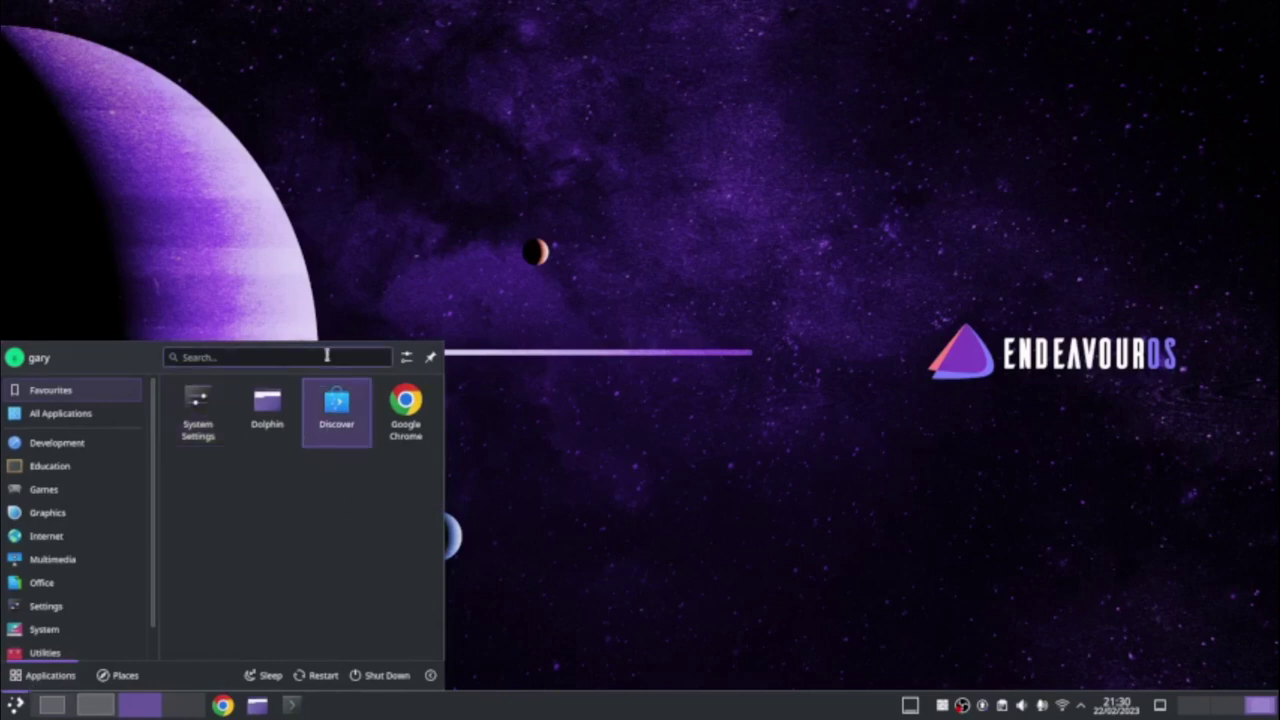
pyautogui.click(340, 405)
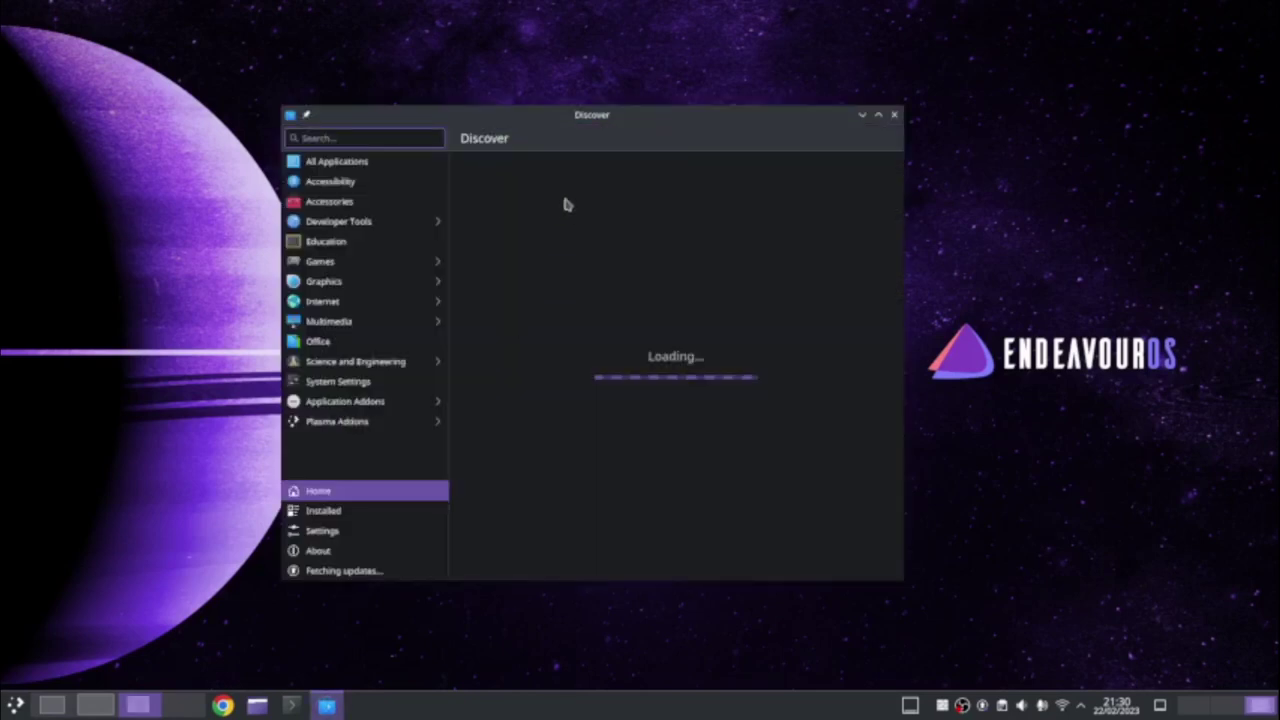
# - Open Konsole on the third virtual desktop and arrange it side by side with the Discover window
pyautogui.moveTo(565, 123); pyautogui.dragTo(371, 120)
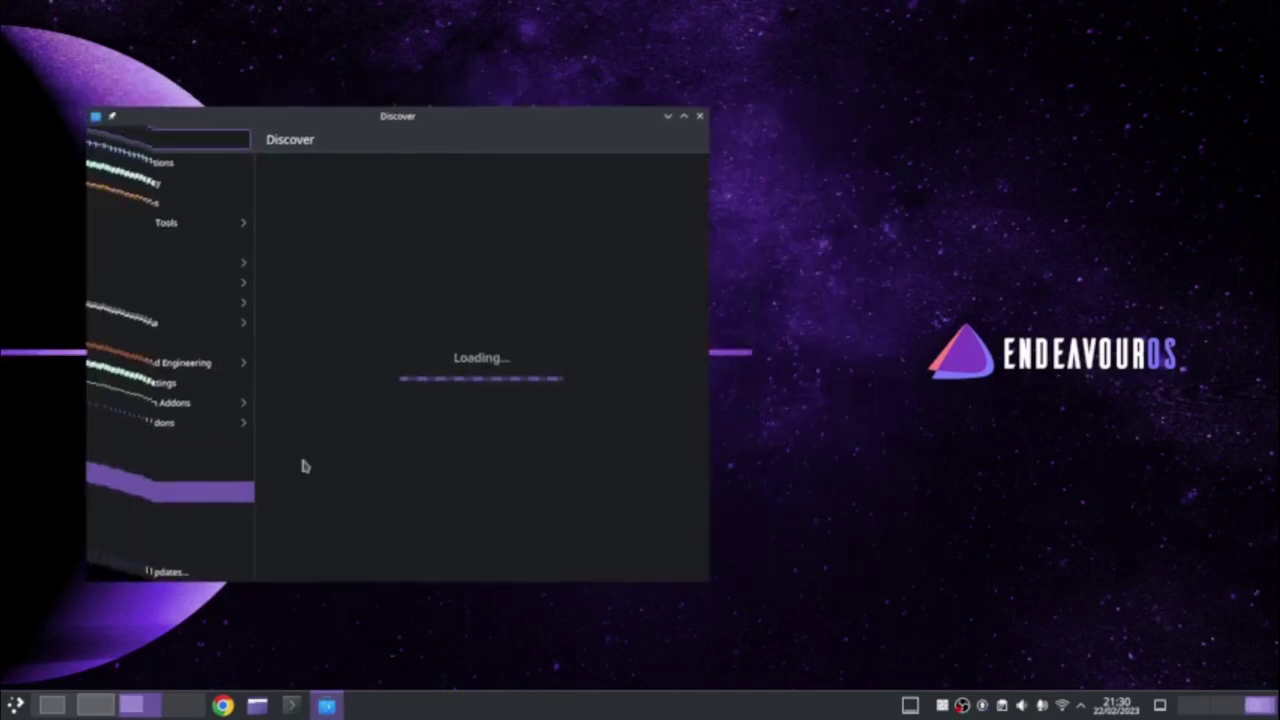
pyautogui.click(291, 706)
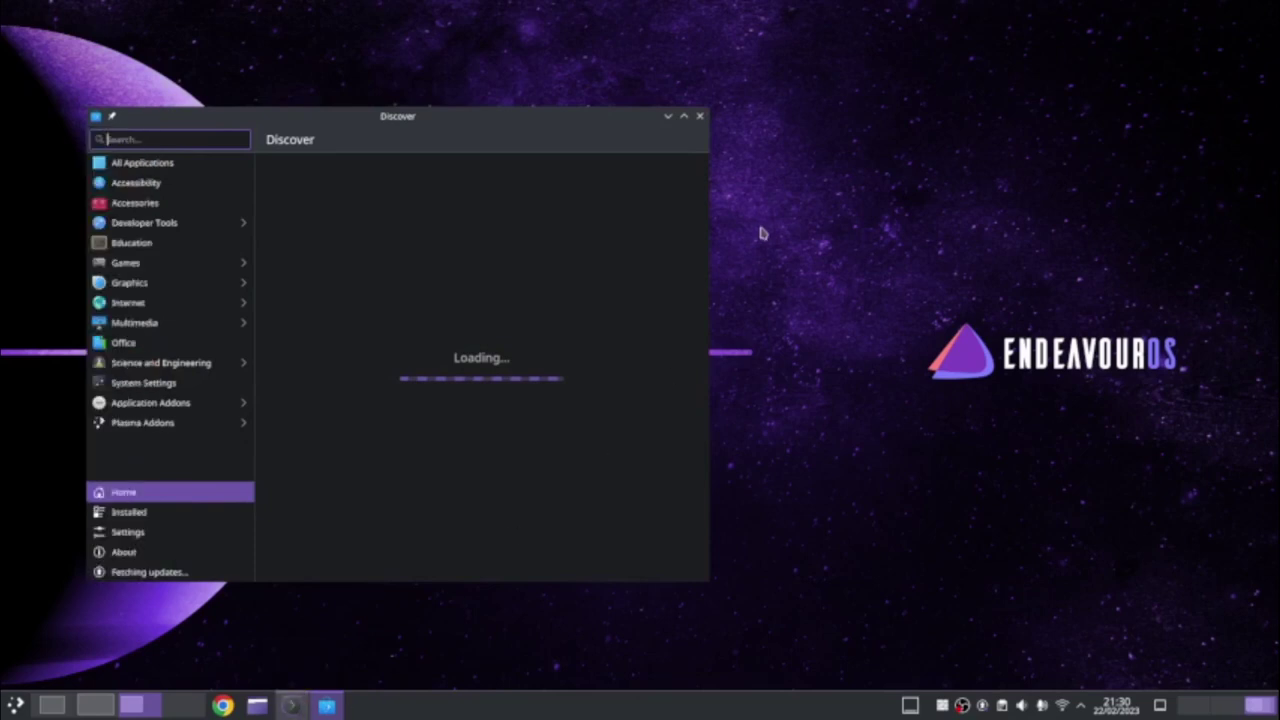
pyautogui.moveTo(710, 167); pyautogui.dragTo(1097, 134)
pyautogui.moveTo(403, 118); pyautogui.dragTo(363, 105)
pyautogui.moveTo(969, 126); pyautogui.dragTo(905, 126)
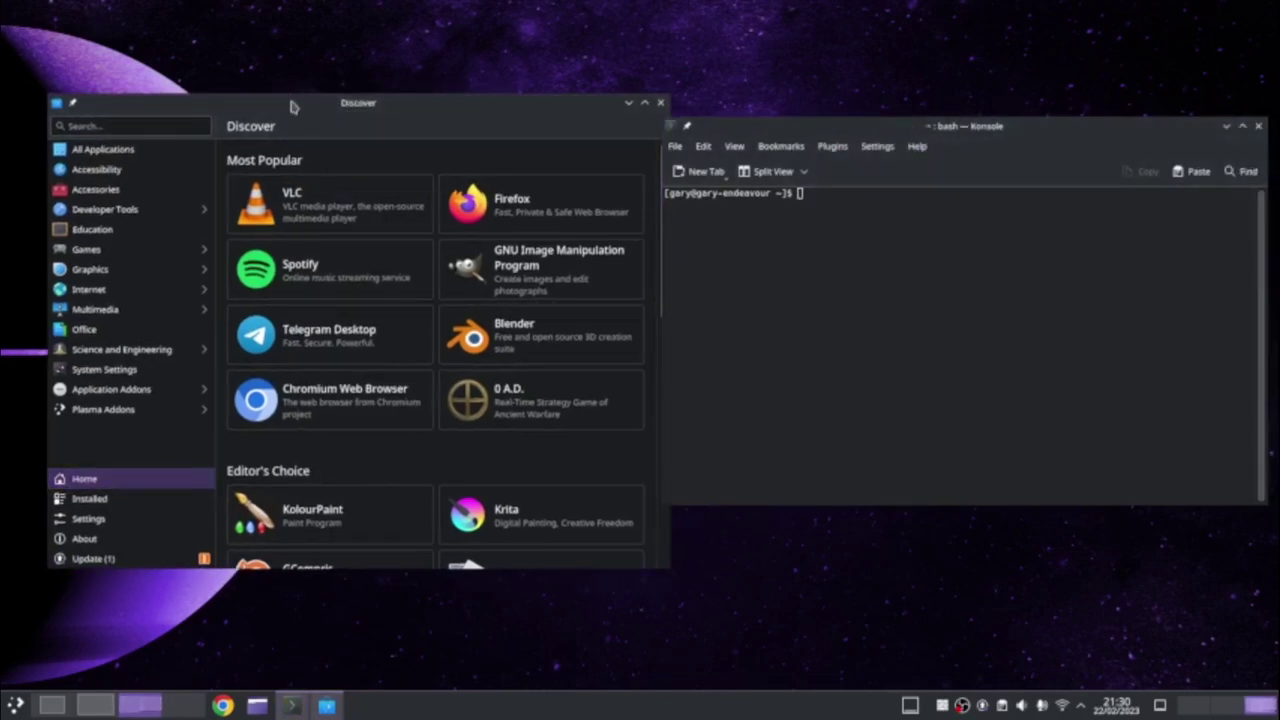
pyautogui.moveTo(291, 102); pyautogui.dragTo(275, 90)
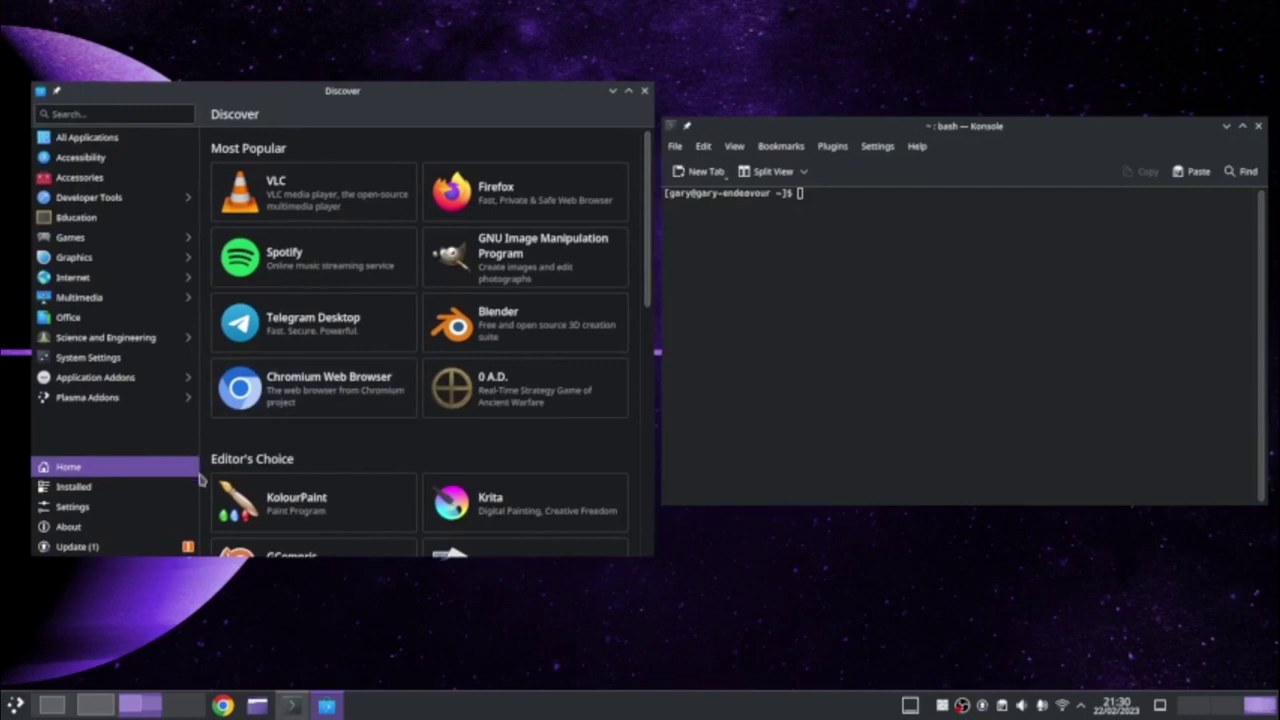
# - View the first and second virtual desktops with their OBS and Kdenlive windows, and return to the third
pyautogui.click(54, 707)
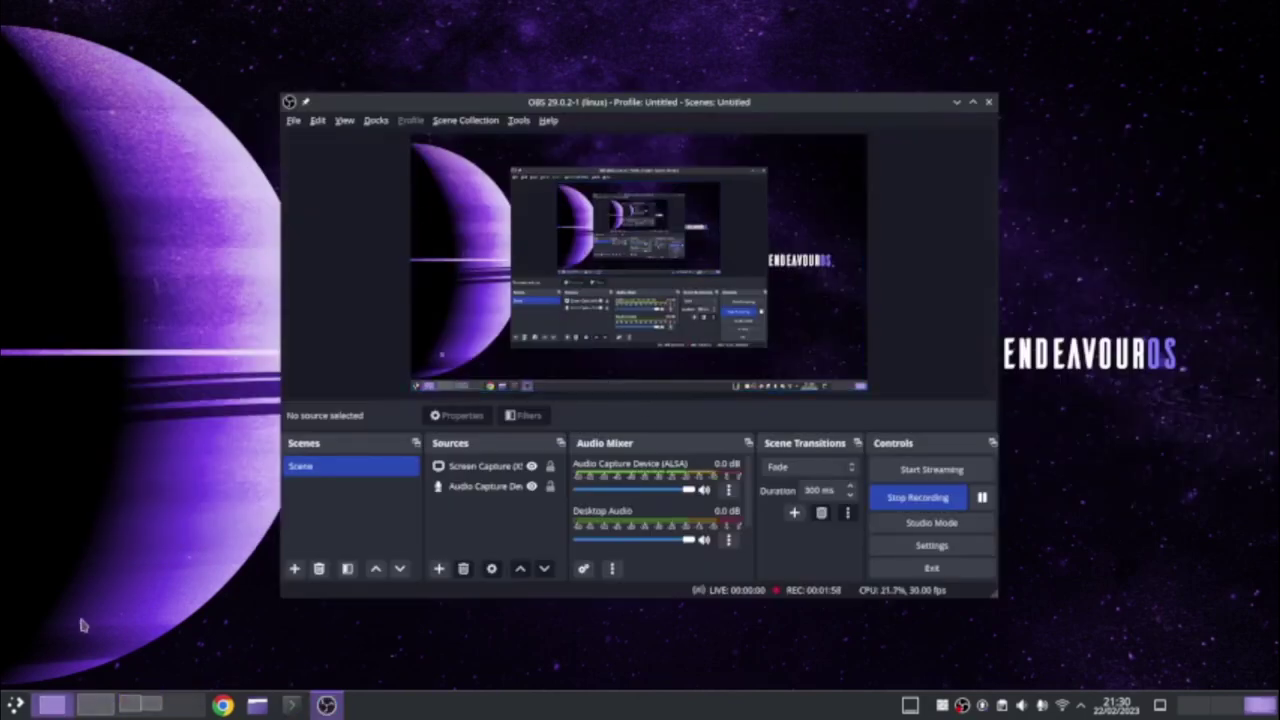
pyautogui.click(95, 705)
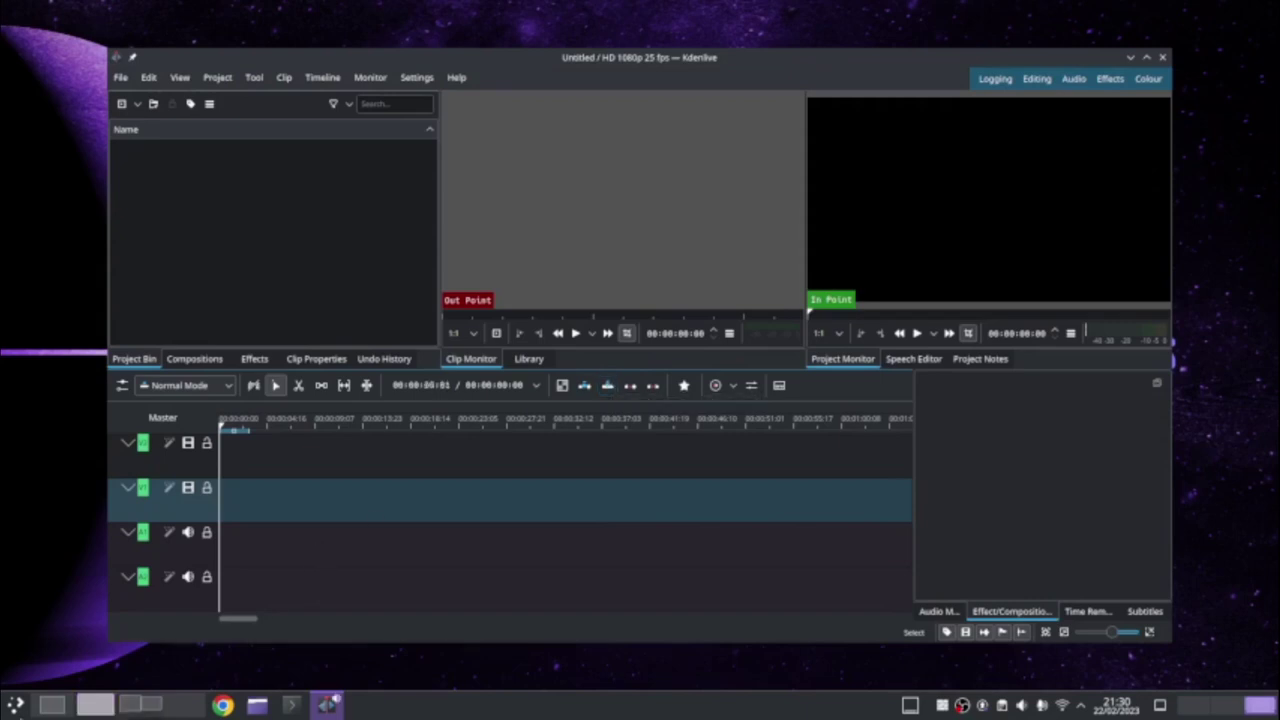
pyautogui.click(97, 705)
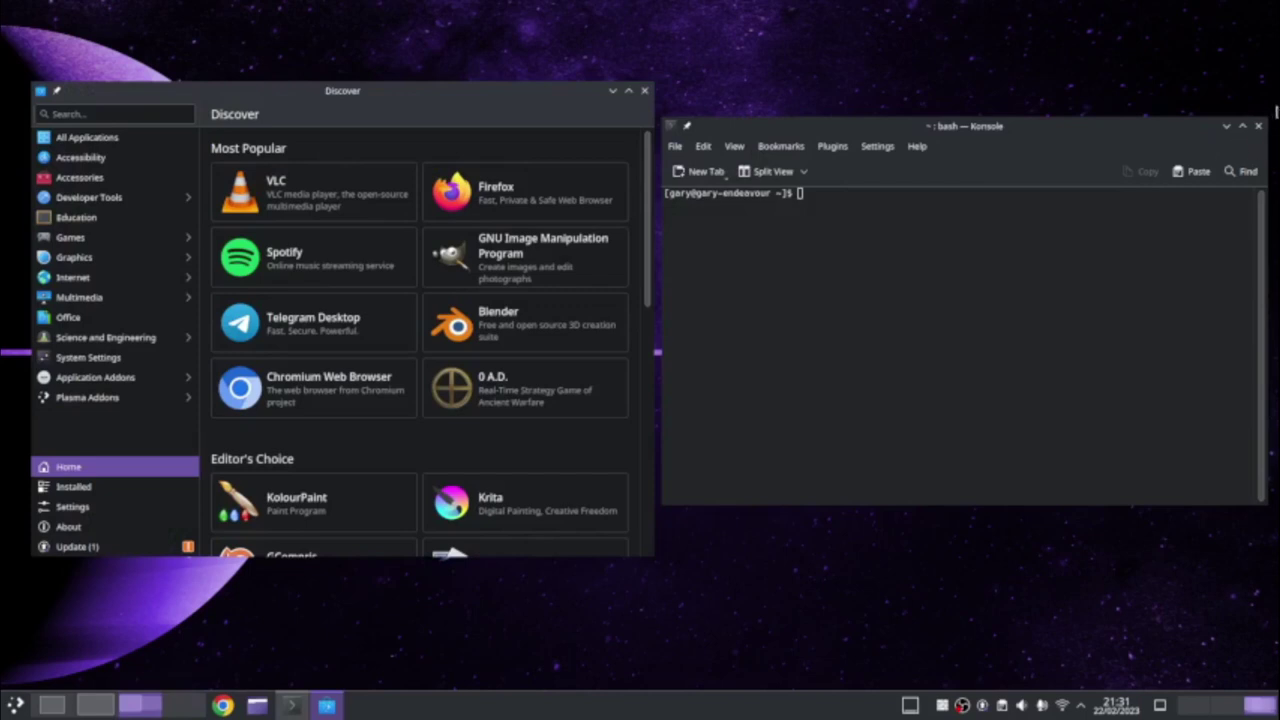
# - Close the Konsole and Discover windows on the third virtual desktop
pyautogui.click(1258, 126)
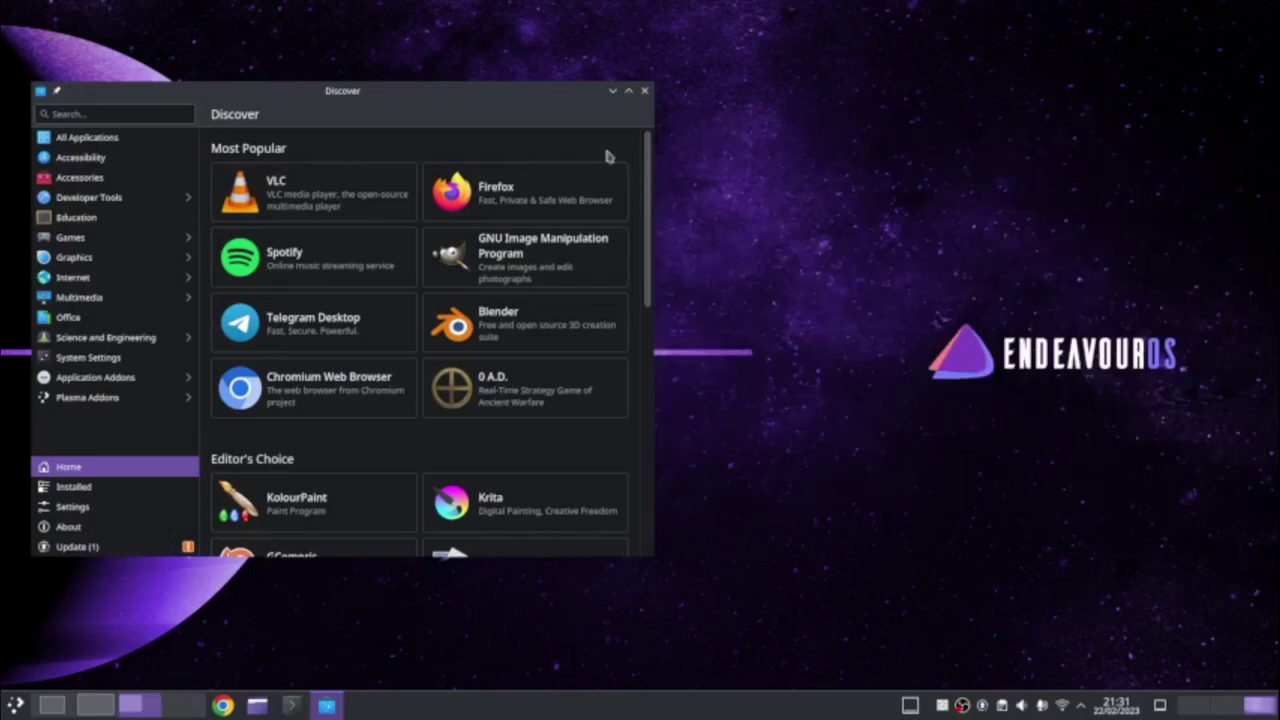
pyautogui.click(644, 91)
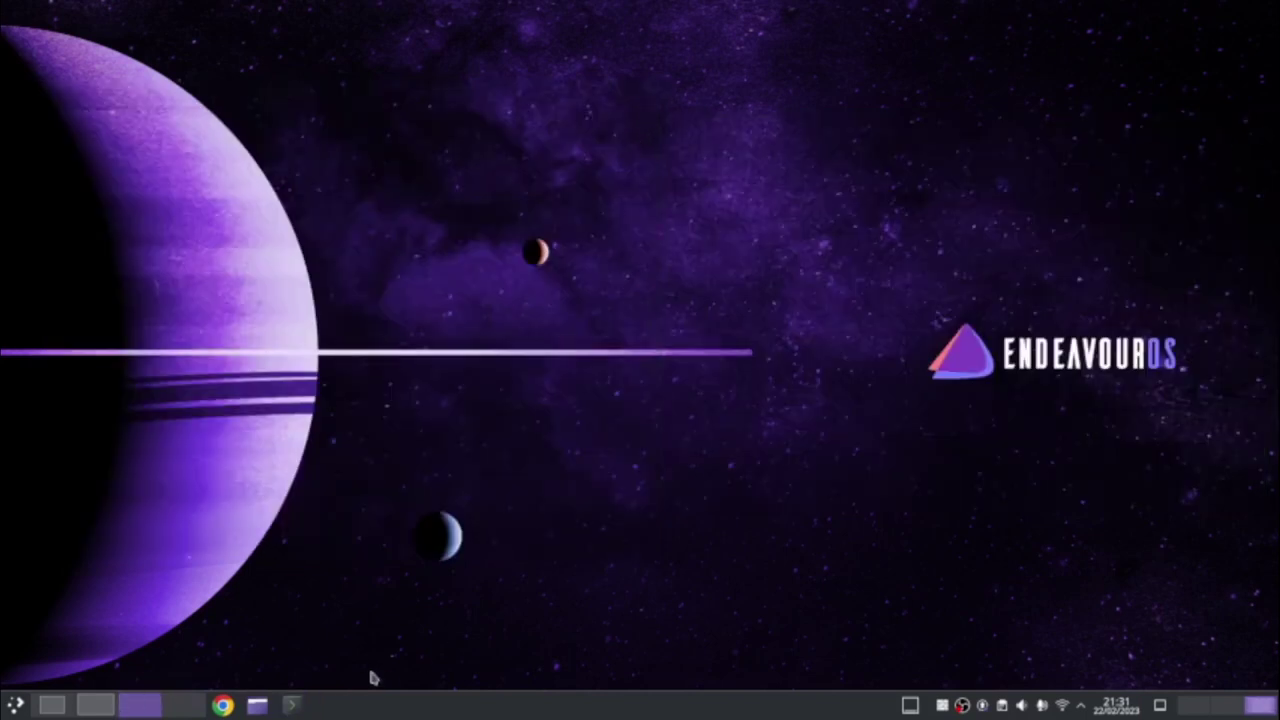
# - Switch from the Play activity to the Default work activity and hide the activity switcher
pyautogui.moveTo(3, 5)
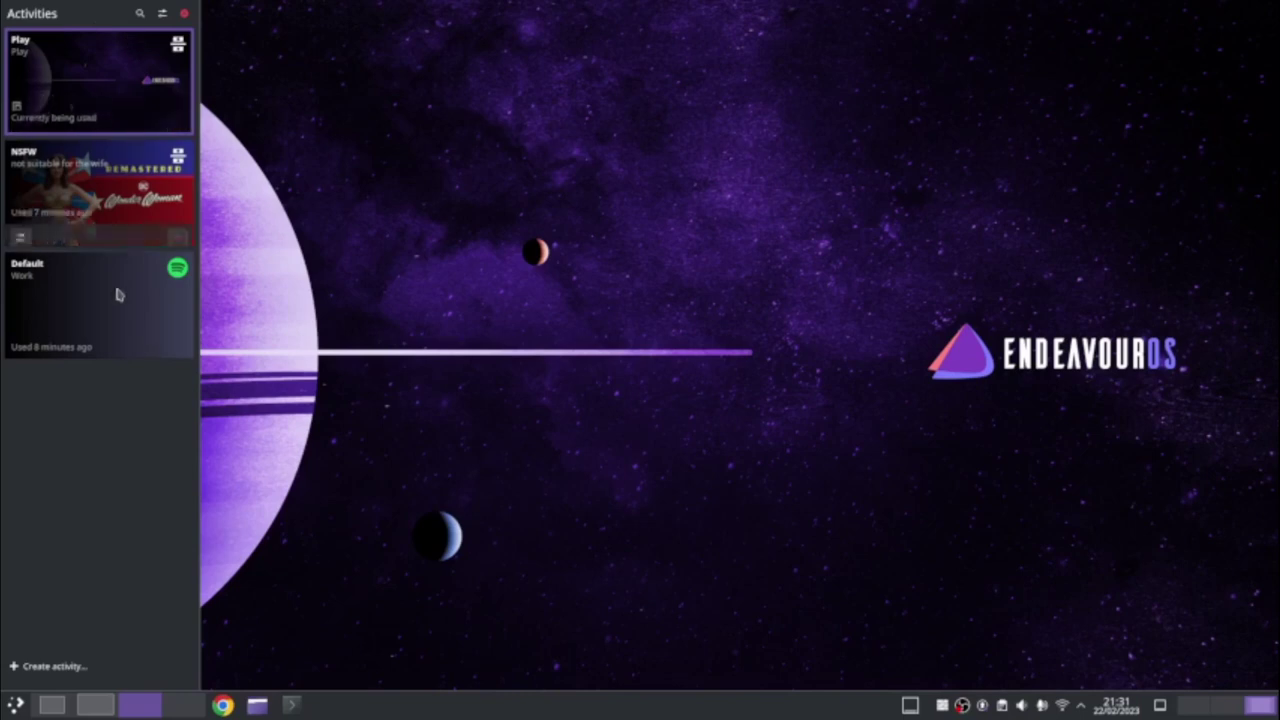
pyautogui.moveTo(96, 350)
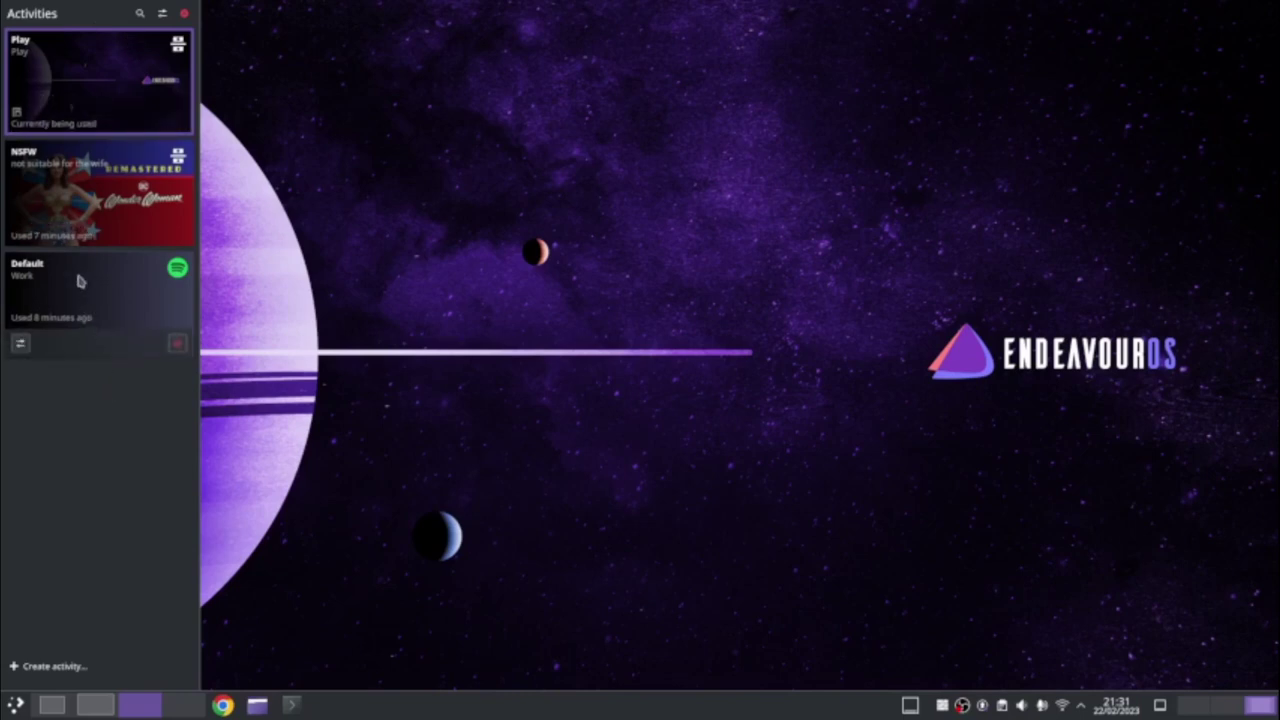
pyautogui.click(79, 293)
pyautogui.press('super+Tab')
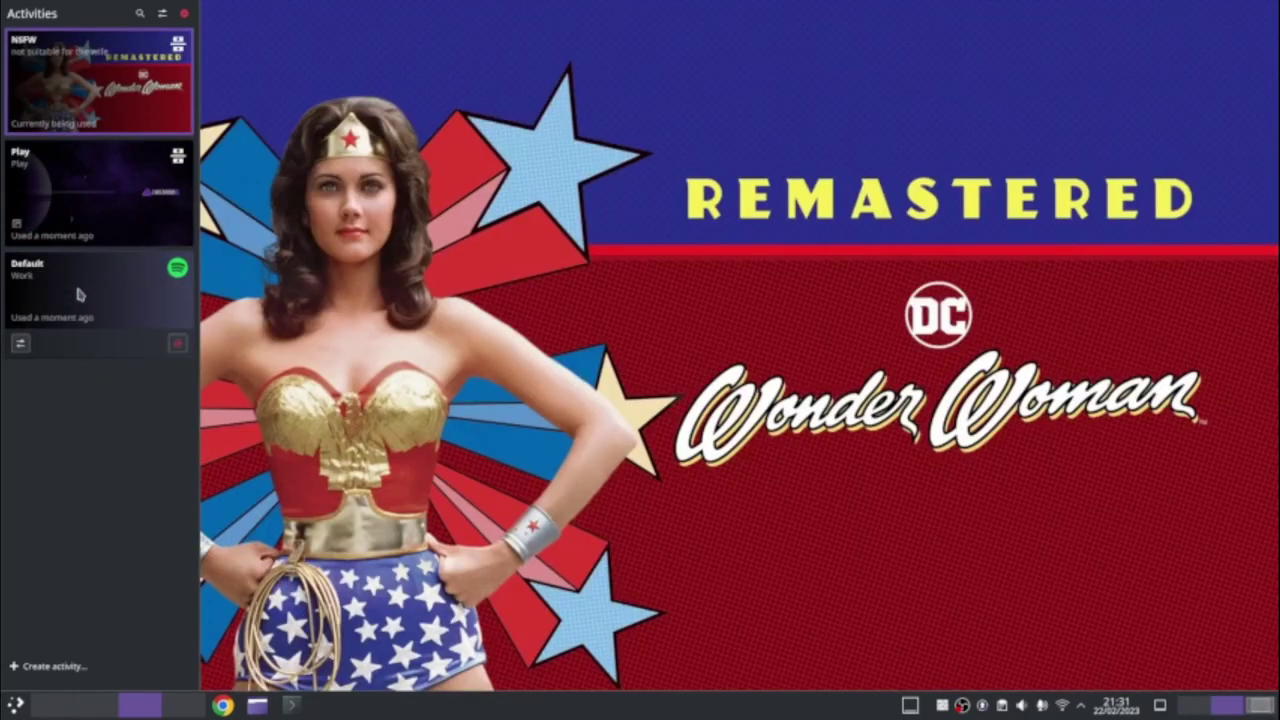
pyautogui.click(79, 293)
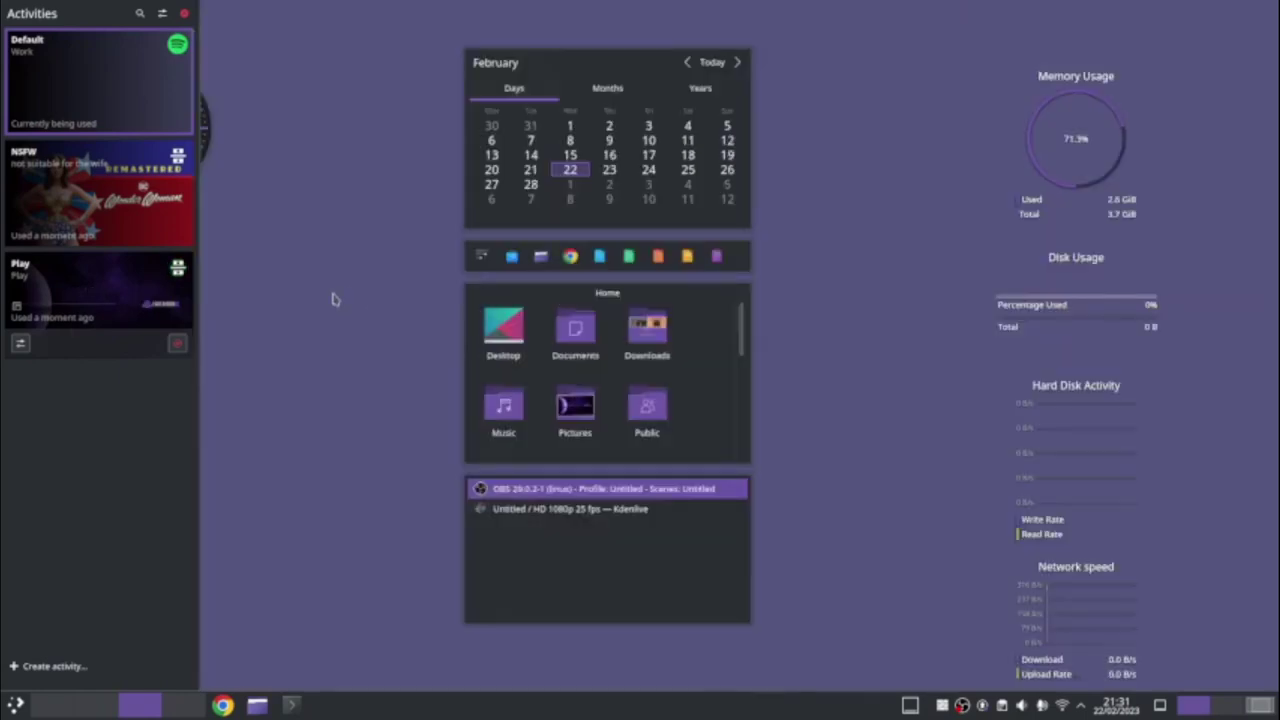
pyautogui.click(333, 298)
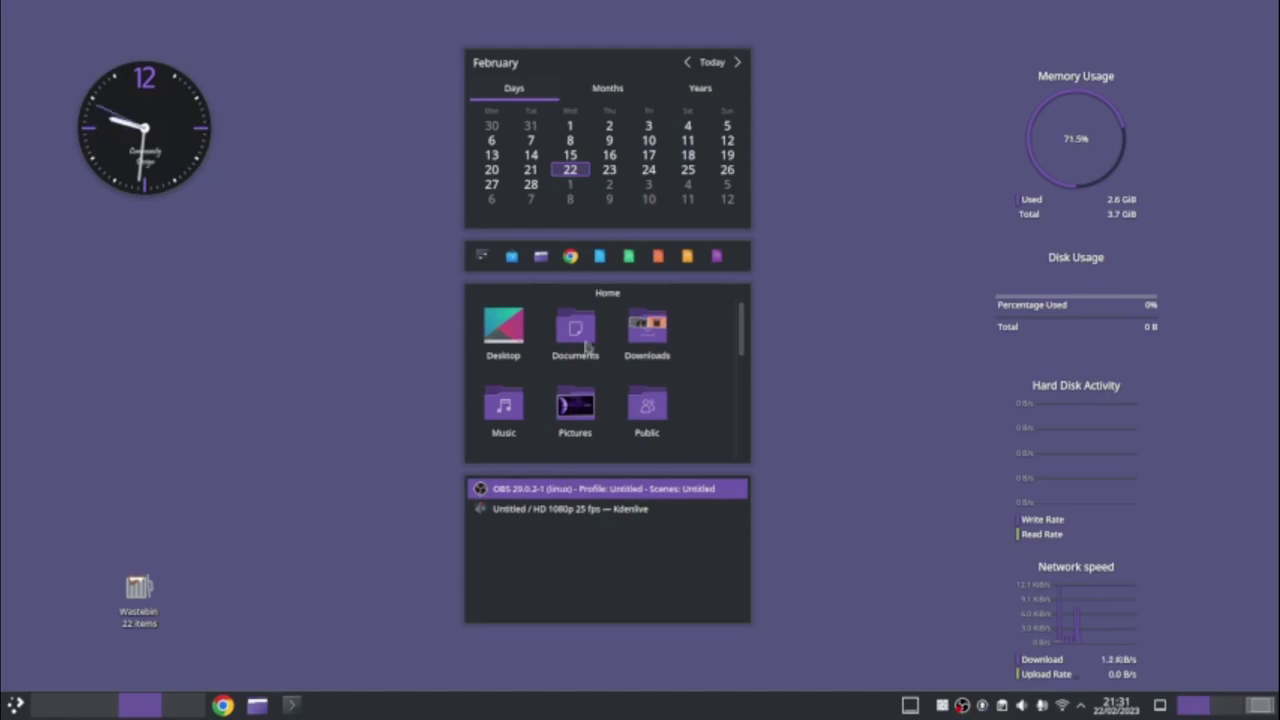
# - Switch back to the Play activity and hide the activity switcher
pyautogui.moveTo(99, 72)
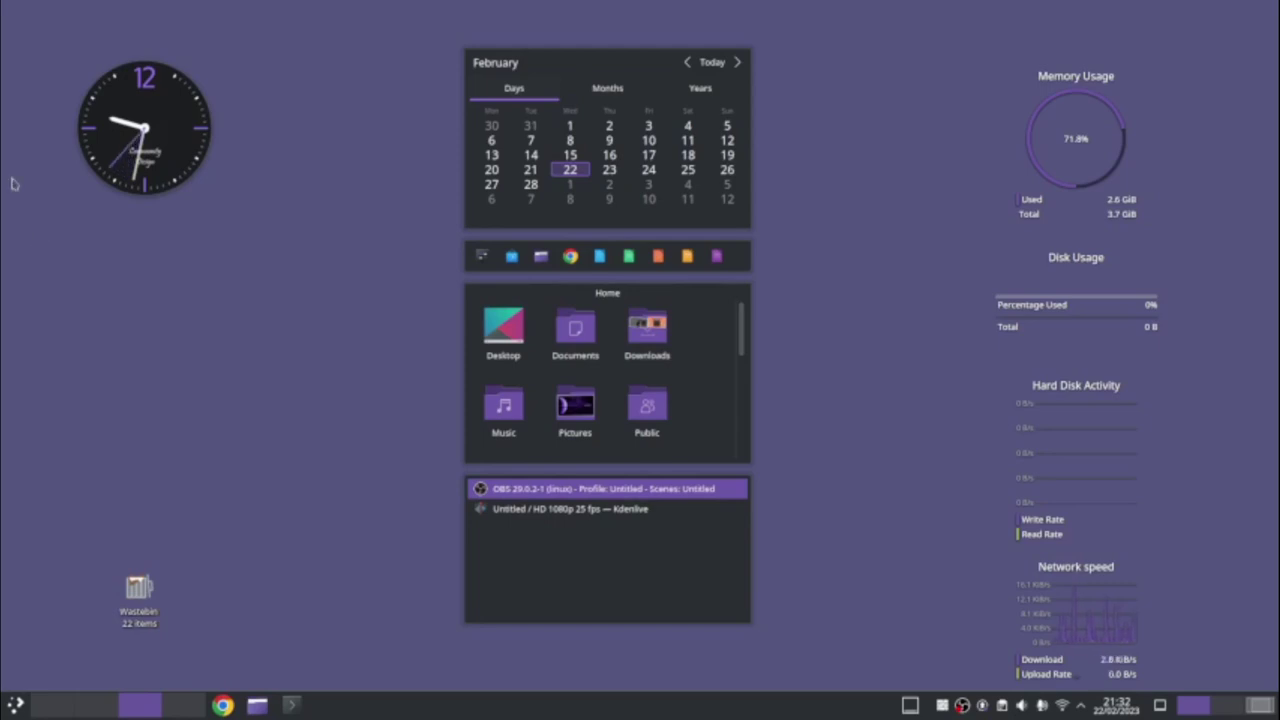
pyautogui.moveTo(3, 6)
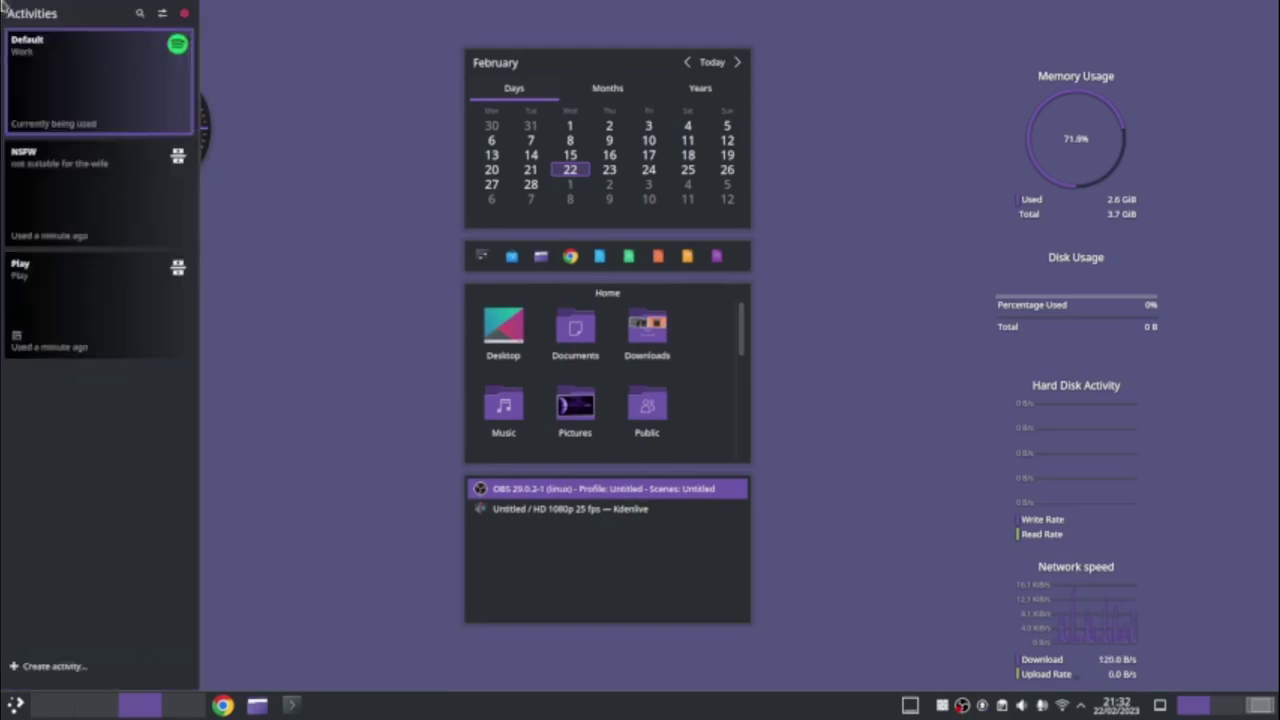
pyautogui.click(88, 276)
pyautogui.click(608, 300)
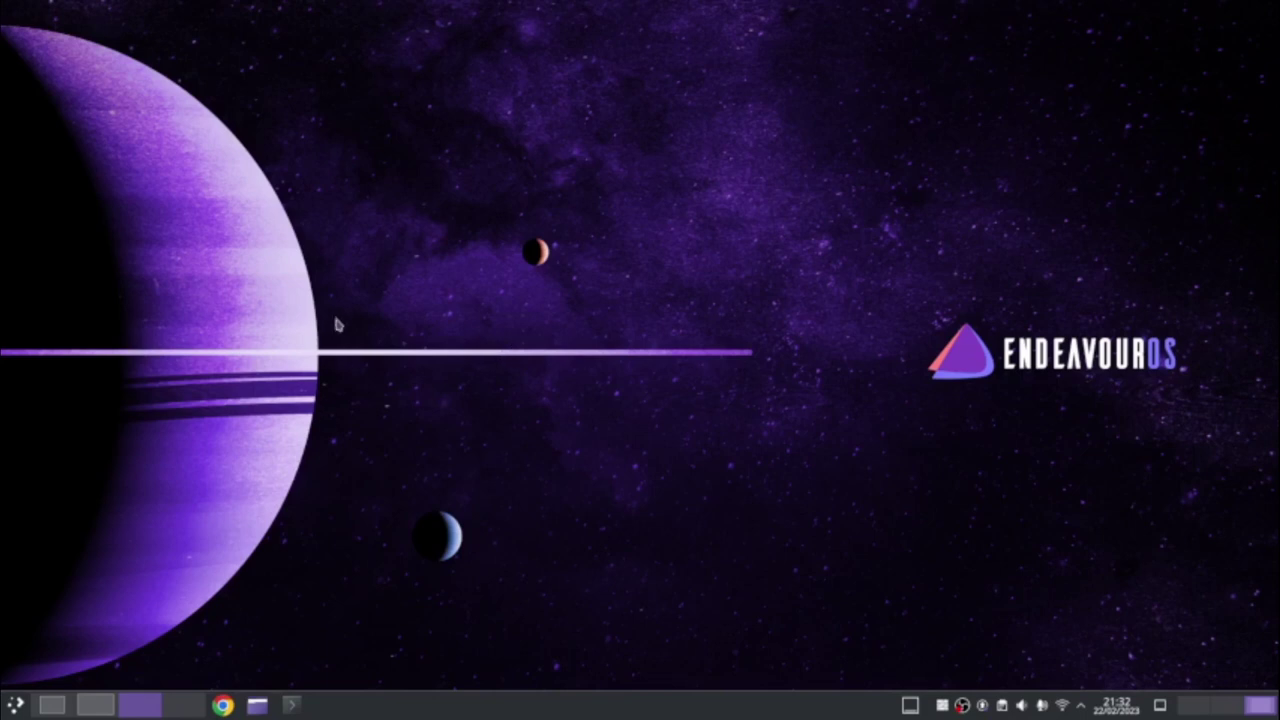
# - Change the Play activity's desktop wallpaper to the image of a sandy beach and sunlit ocean
pyautogui.rightClick(514, 278)
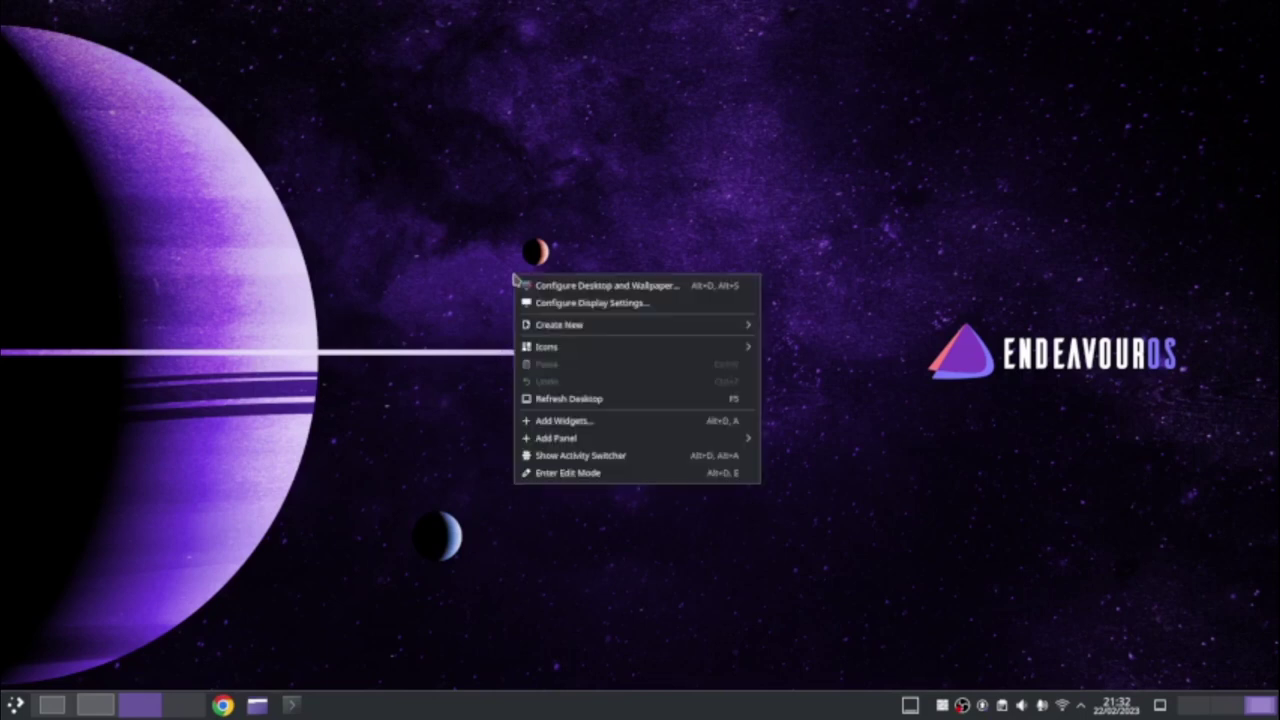
pyautogui.click(577, 286)
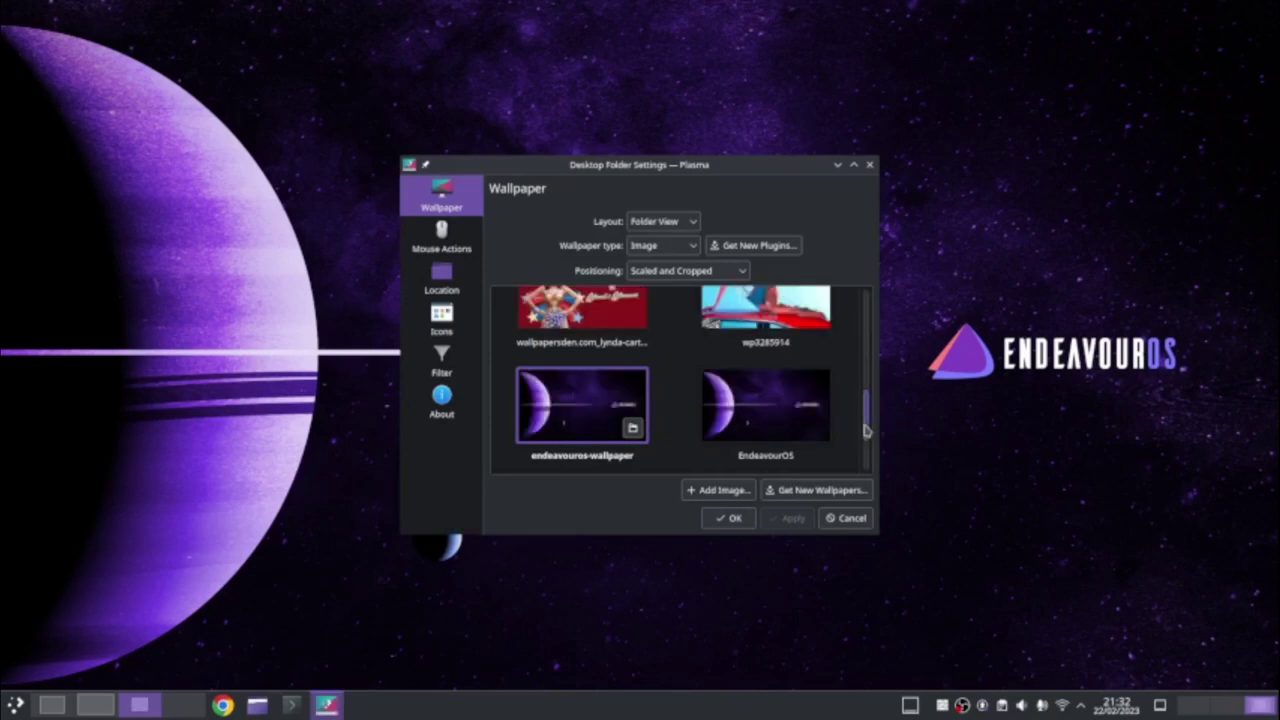
pyautogui.moveTo(866, 430); pyautogui.dragTo(866, 300)
pyautogui.click(716, 370)
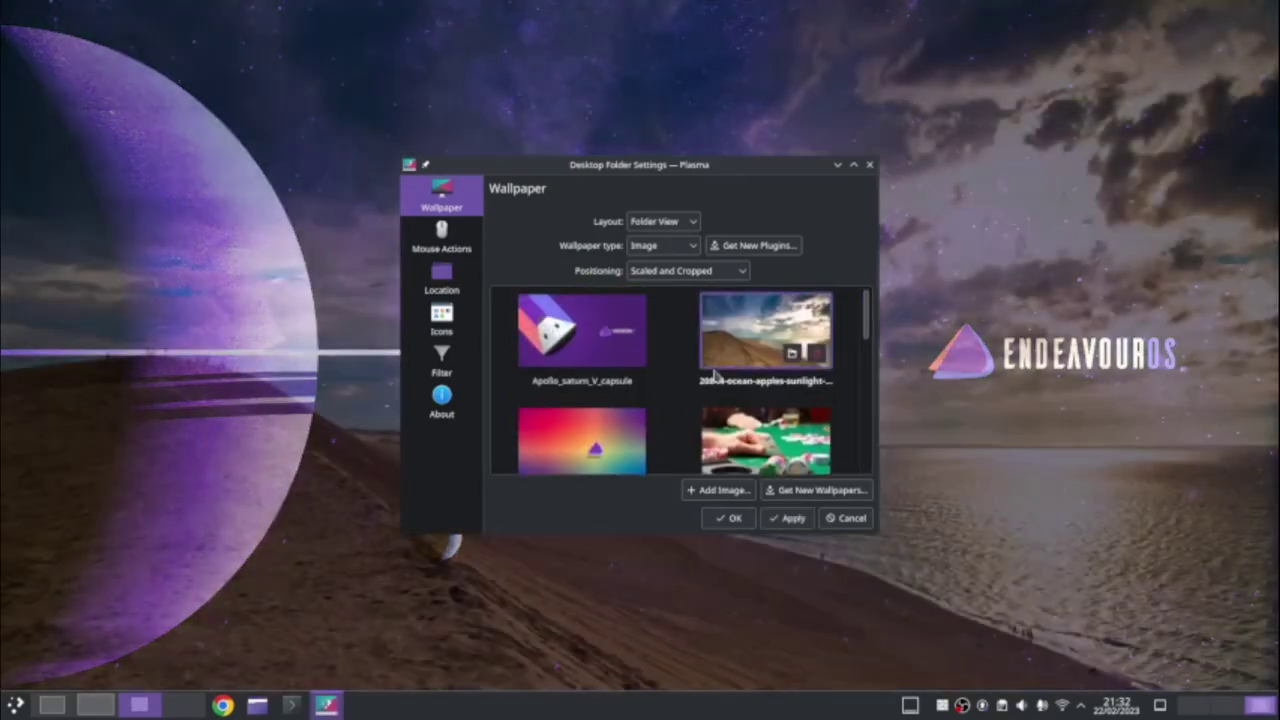
pyautogui.click(728, 518)
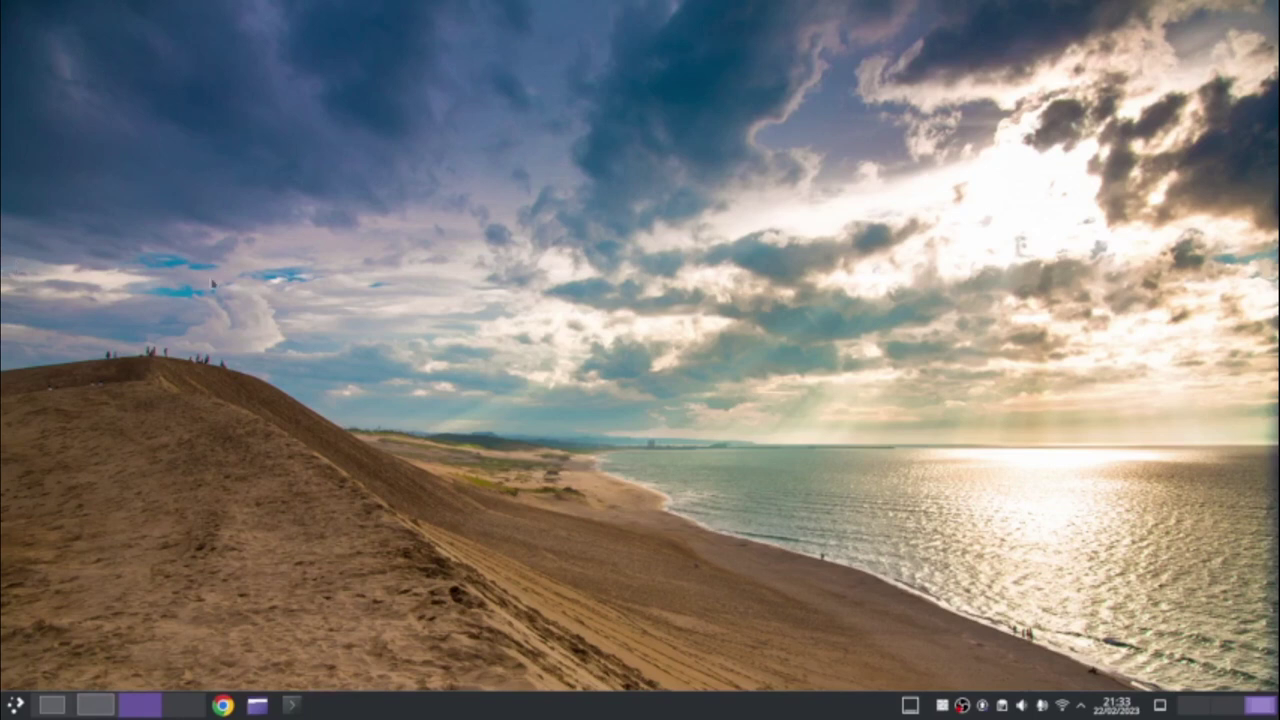
# - Switch to the NSFW activity and hide the activity switcher
pyautogui.moveTo(3, 3)
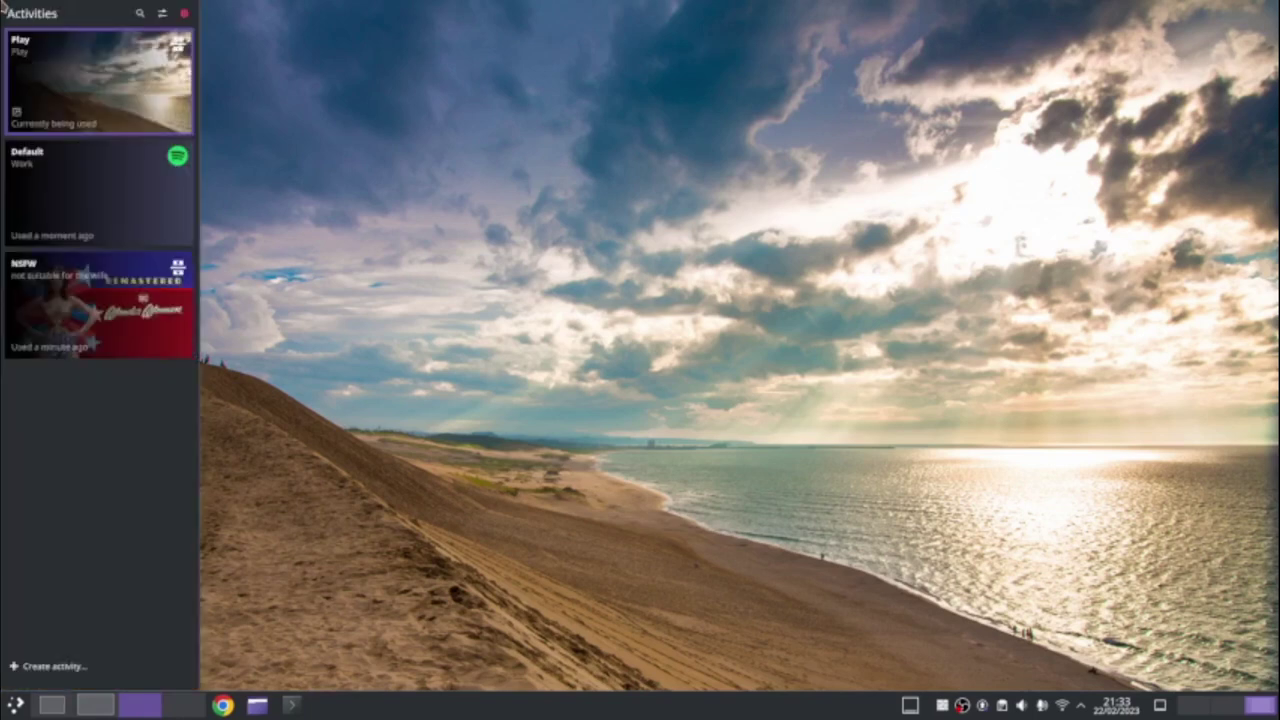
pyautogui.click(97, 307)
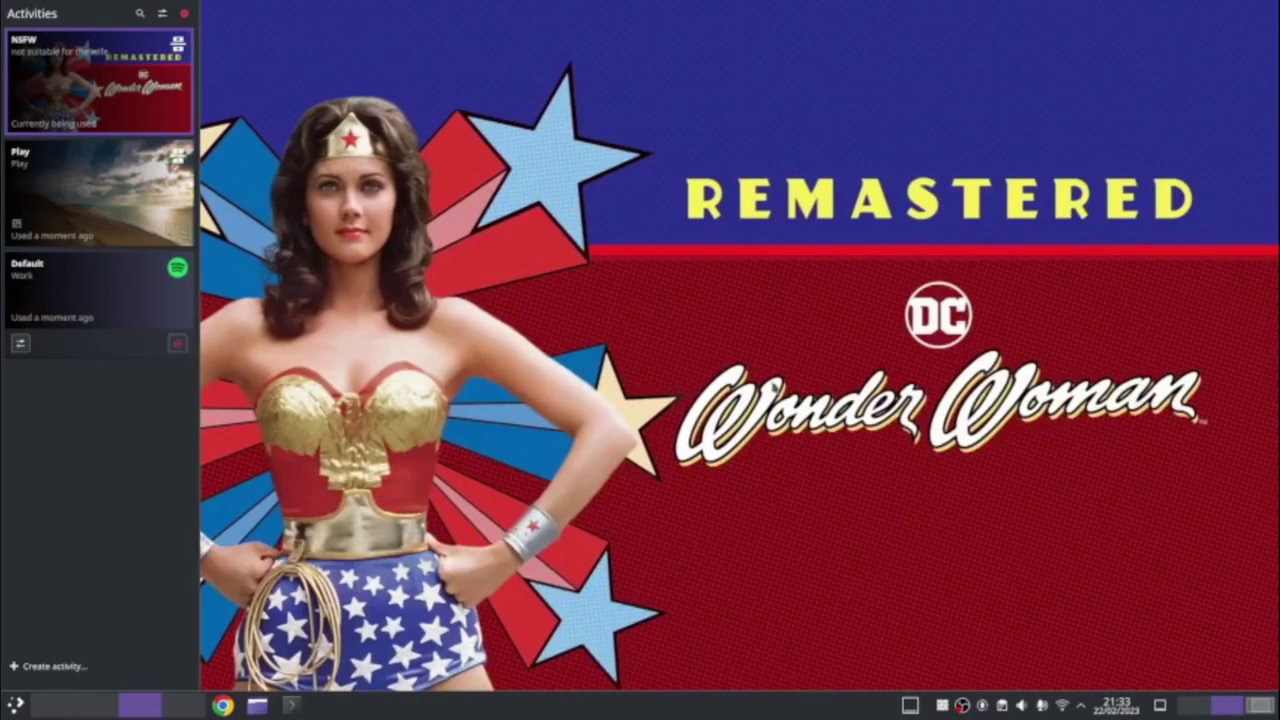
pyautogui.click(729, 356)
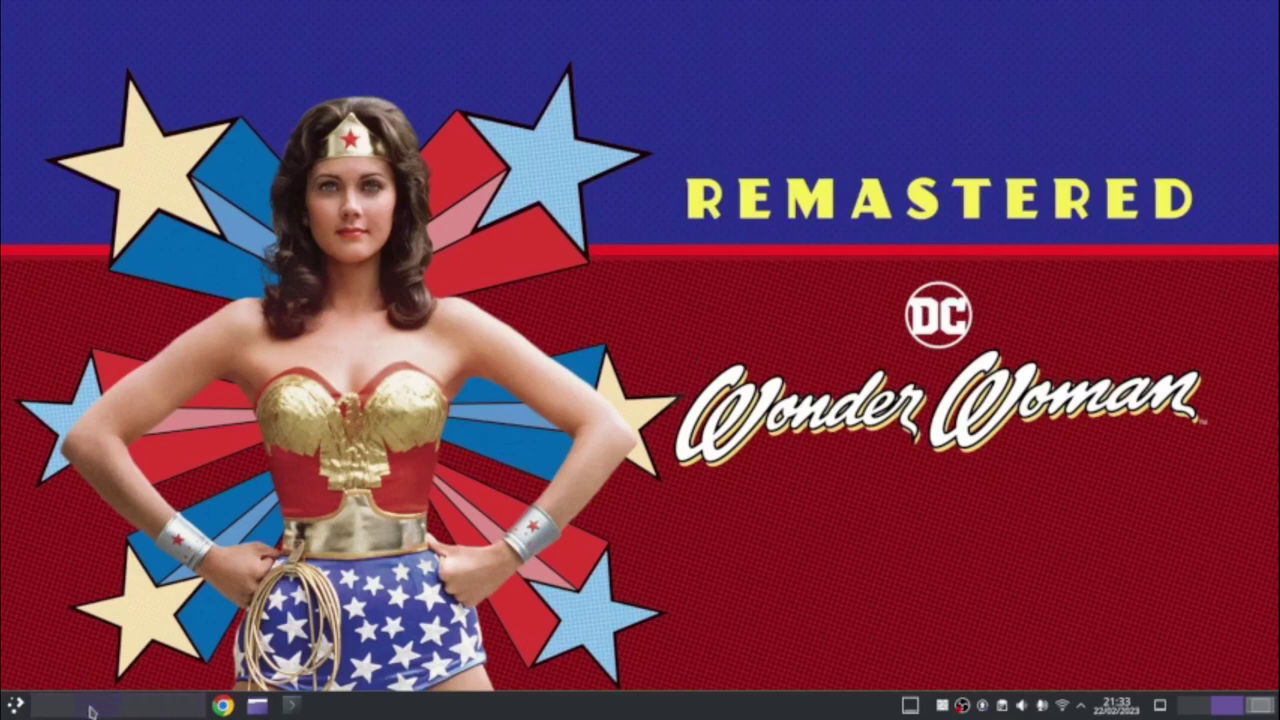
# - Switch to virtual desktop 4 within the NSFW activity
pyautogui.scroll(1, 70, 710)
pyautogui.scroll(-3, 72, 711)
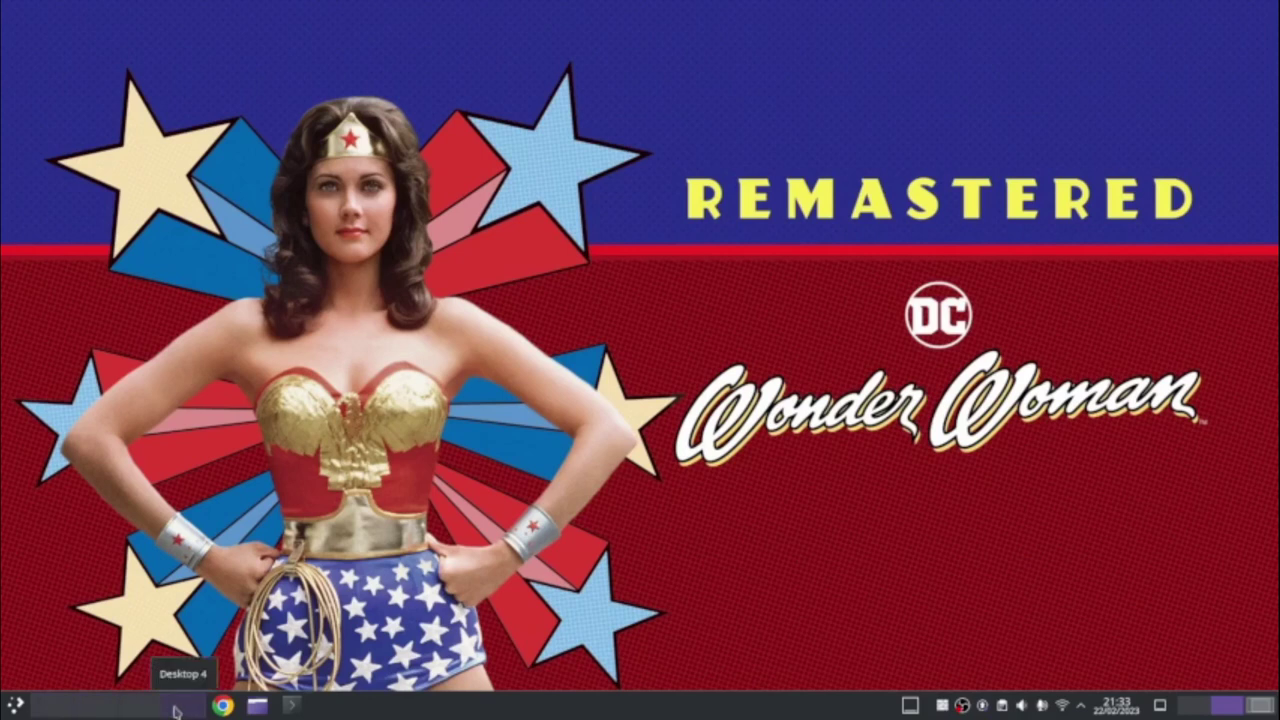
pyautogui.click(175, 711)
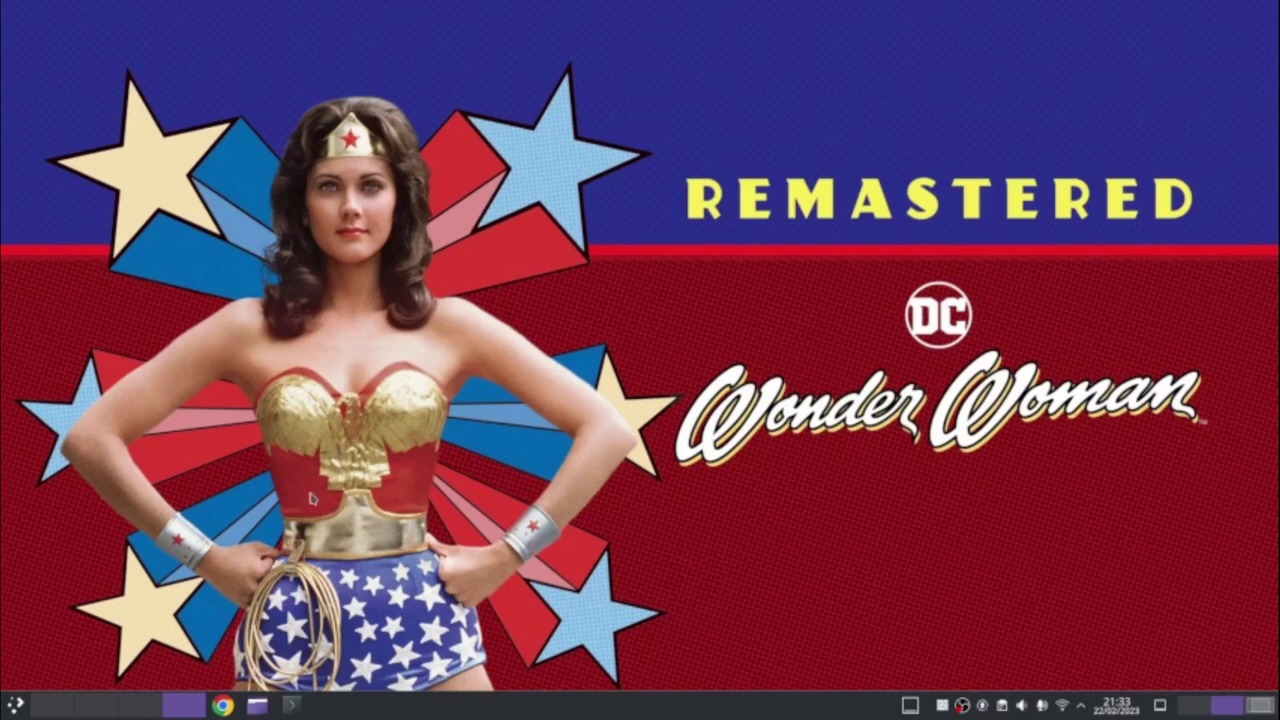
pyautogui.click(222, 705)
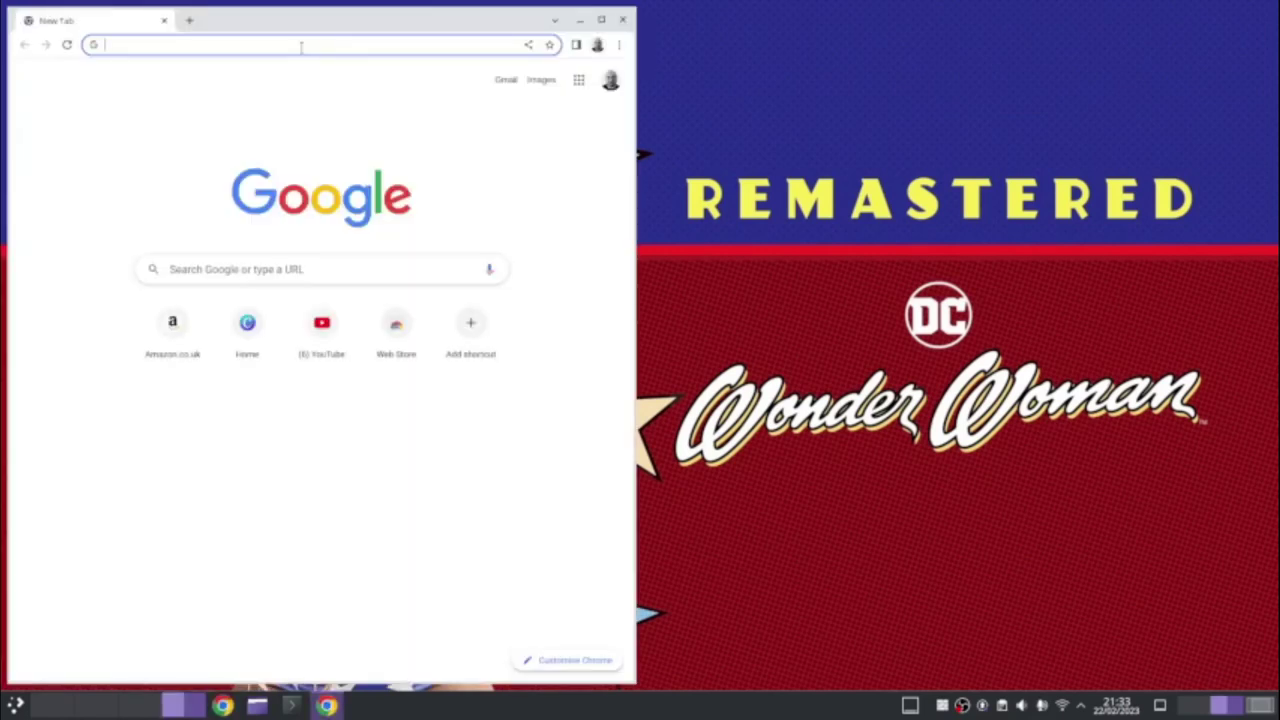
pyautogui.write('www.r')
pyautogui.press('BackSpace')
pyautogui.write('skyspo')
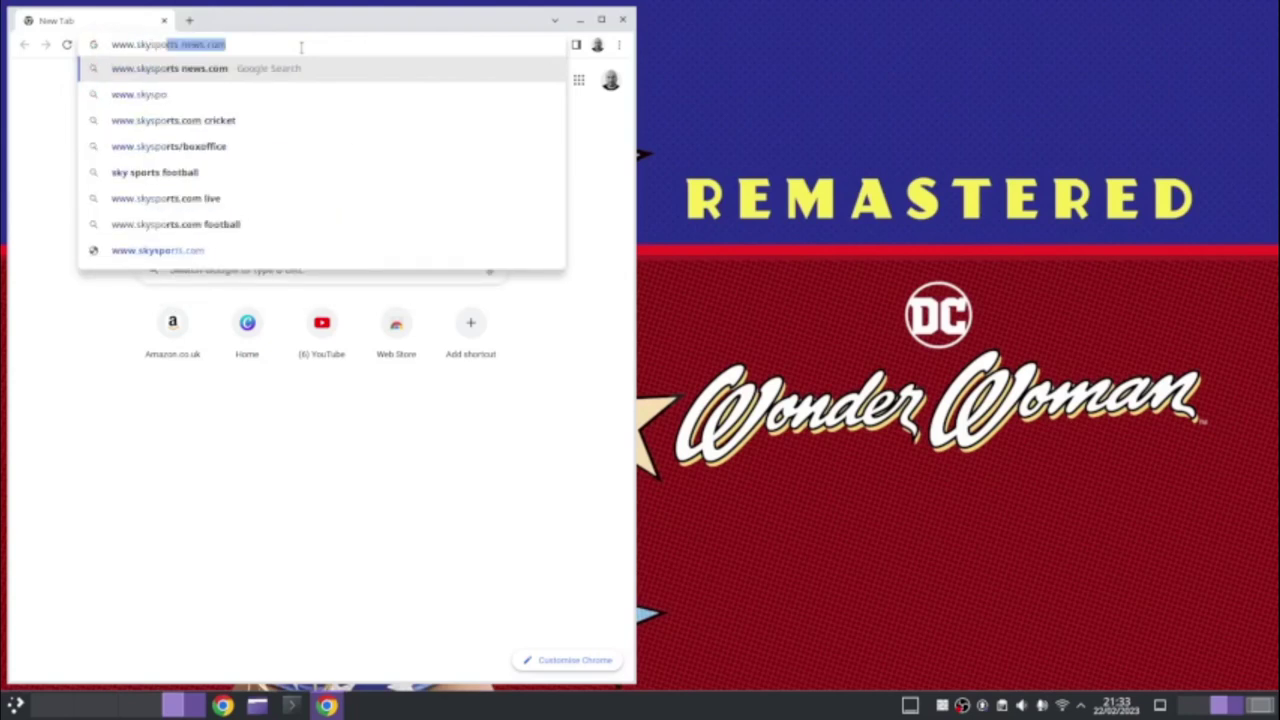
pyautogui.write('s')
pyautogui.press('BackSpace')
pyautogui.write('rts.co')
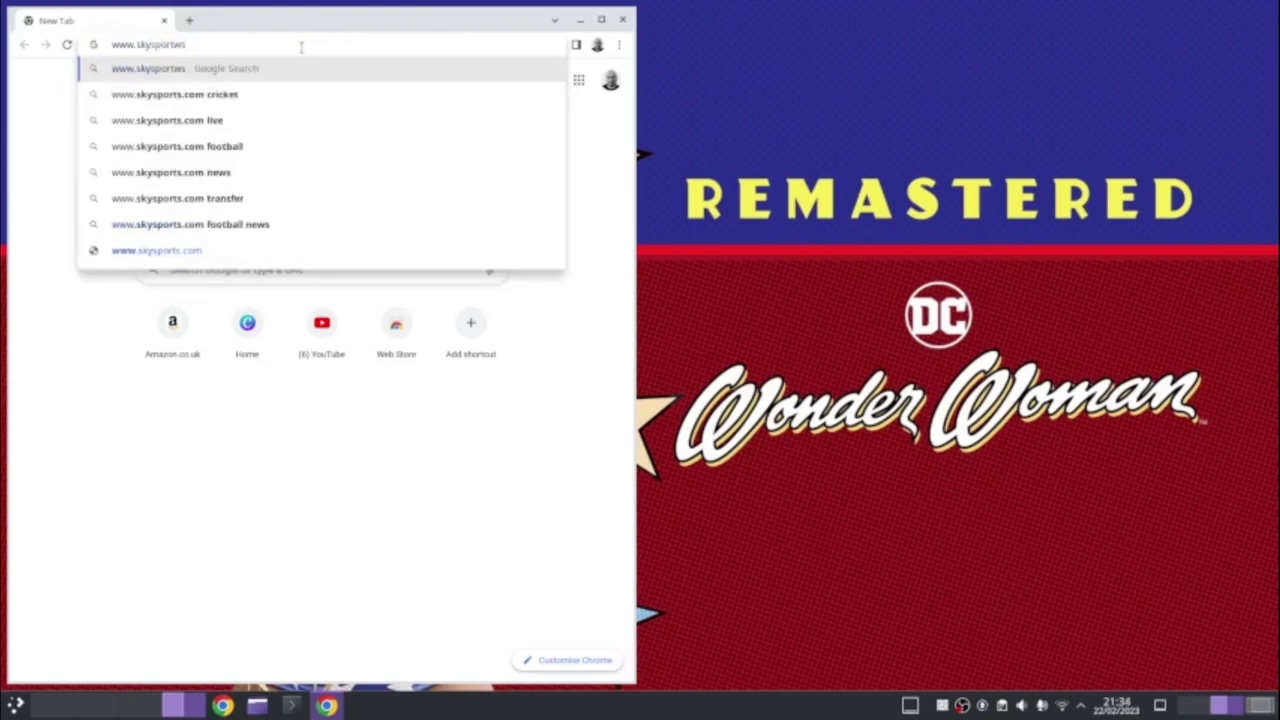
pyautogui.write('m/')
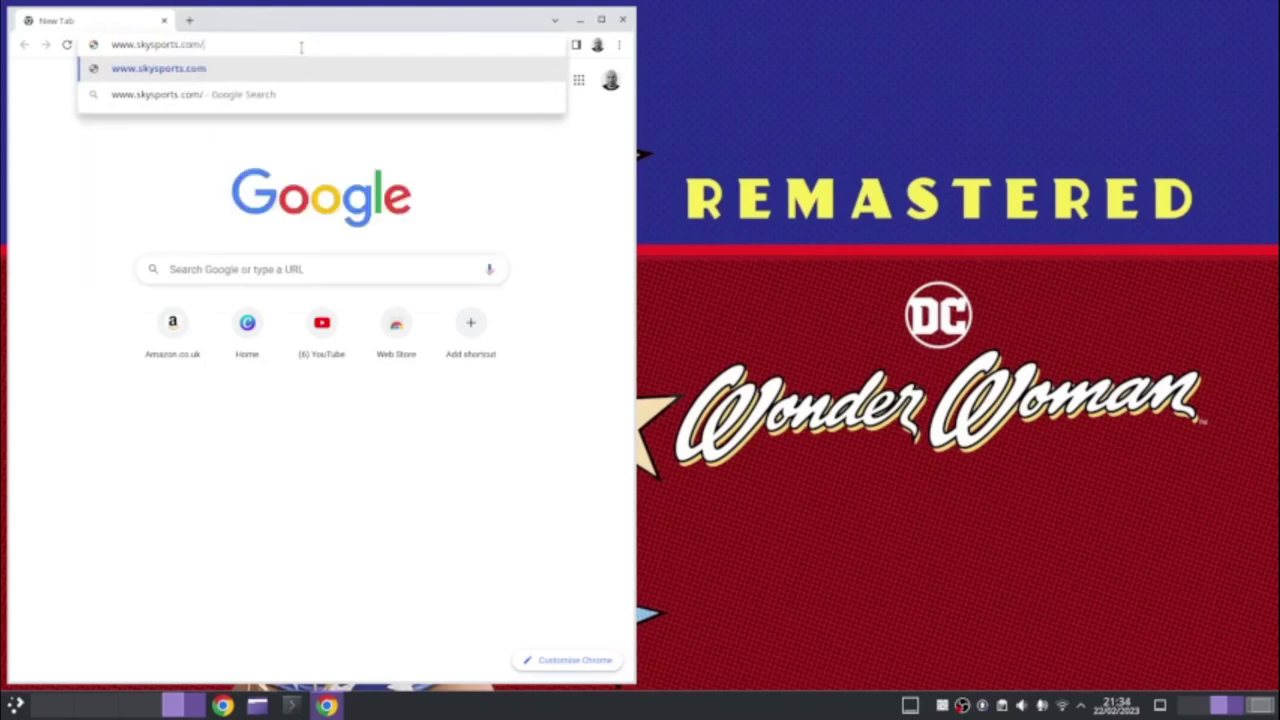
pyautogui.write('football')
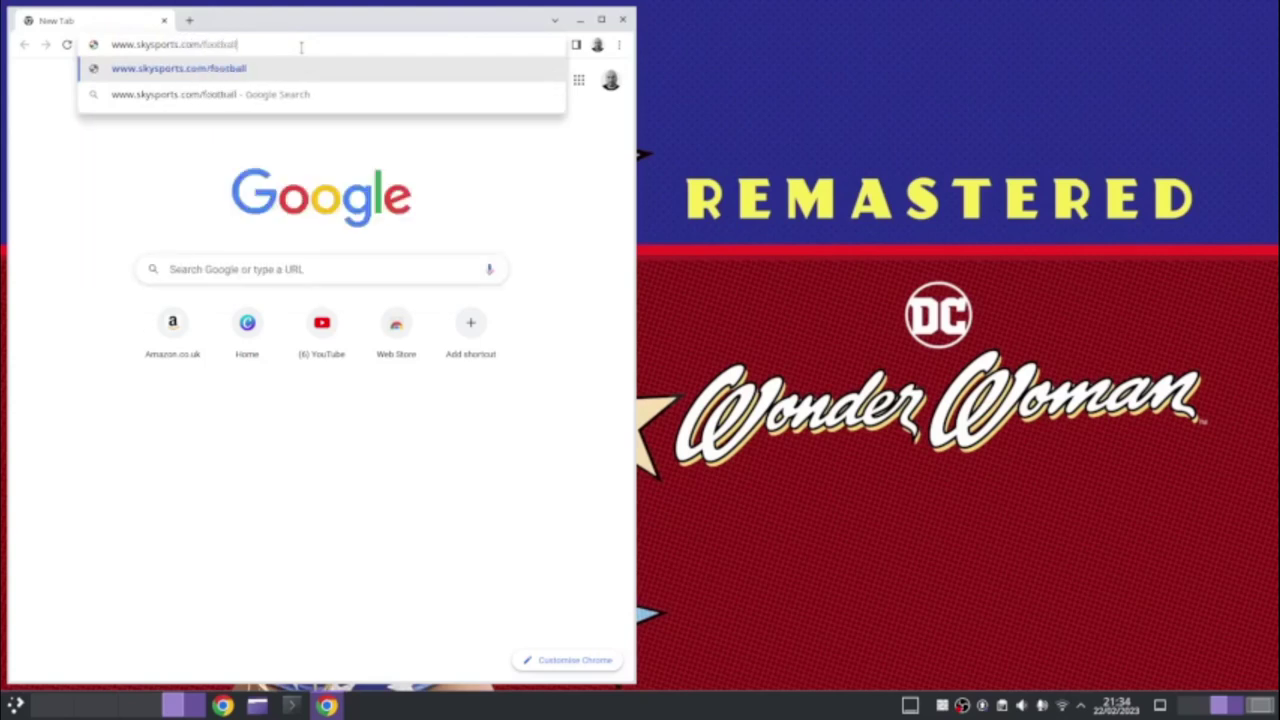
pyautogui.press('Return')
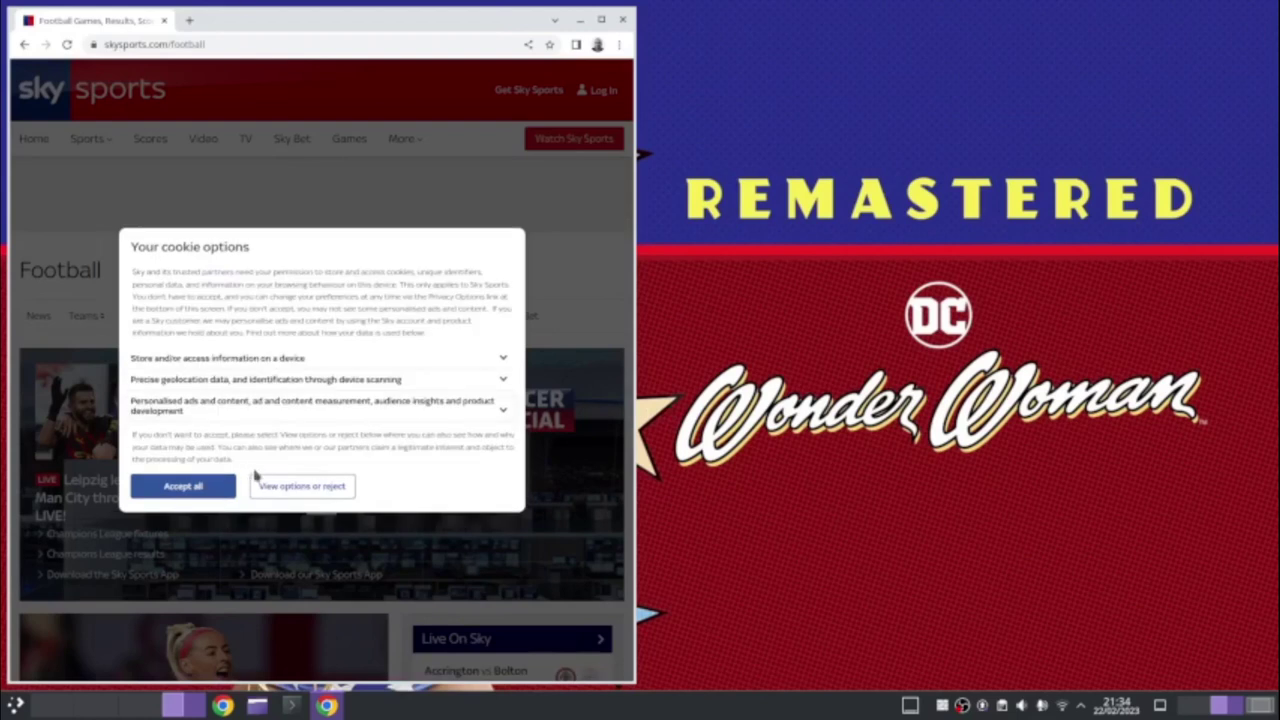
pyautogui.click(175, 487)
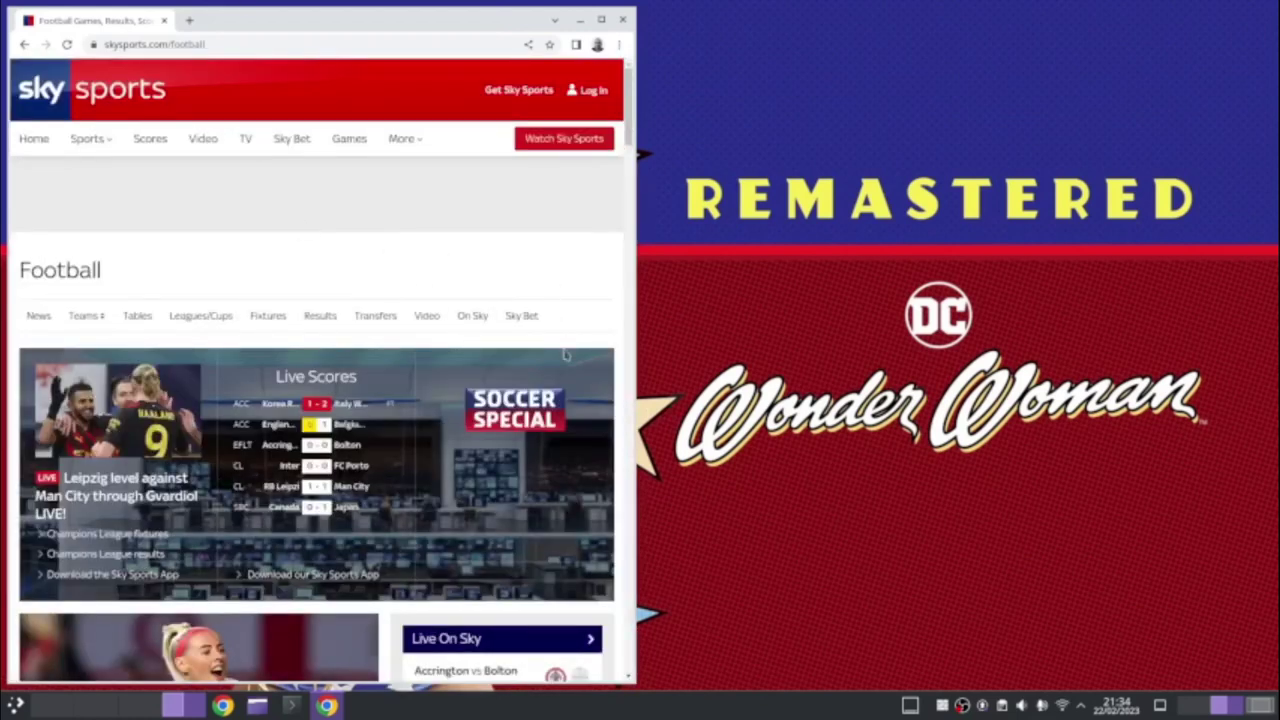
# - Switch from the NSFW activity to the Default activity and hide the activity switcher
pyautogui.moveTo(3, 5)
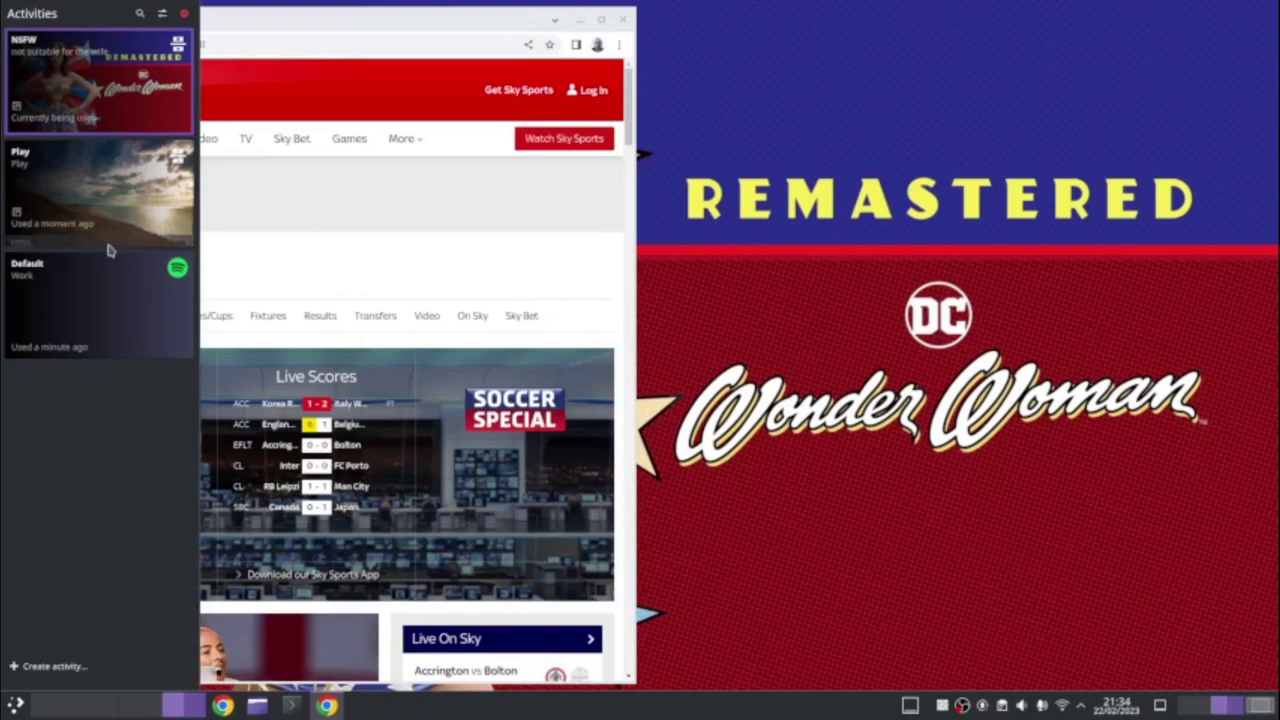
pyautogui.click(109, 277)
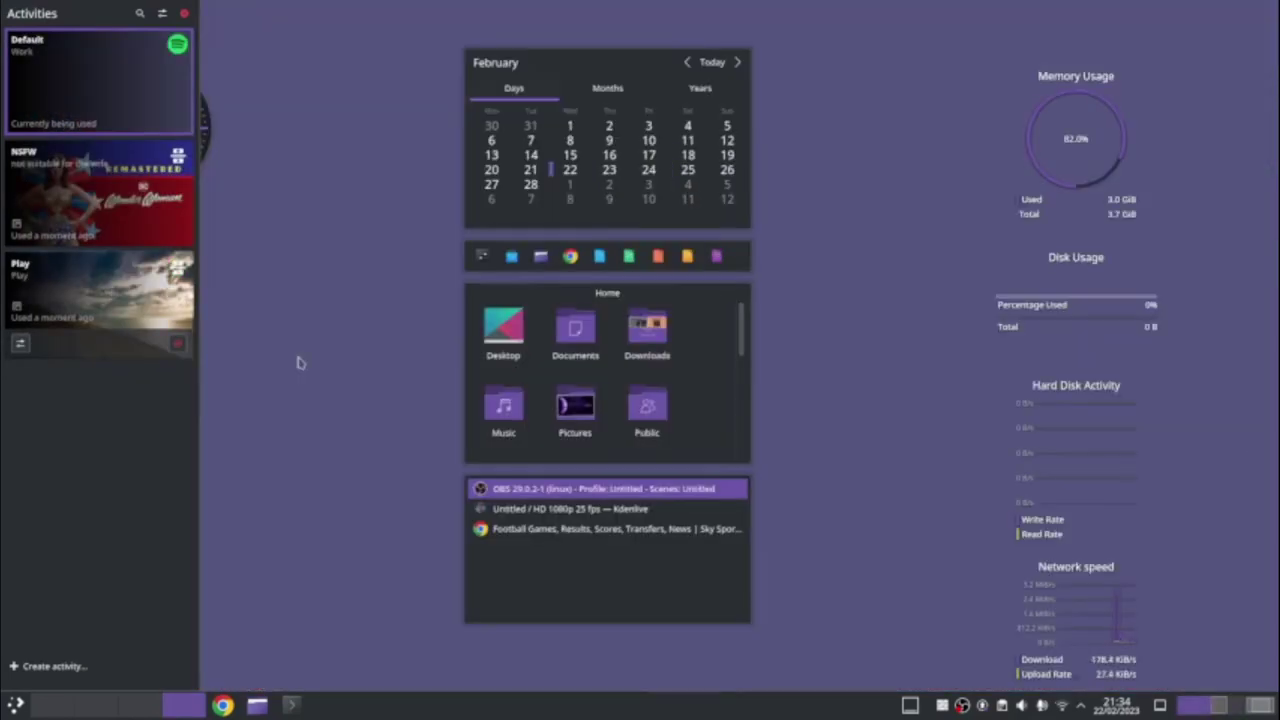
pyautogui.click(300, 362)
# - Cycle through the Default activity's virtual desktops to look for open windows, finishing on desktop 1
pyautogui.scroll(2, 57, 706)
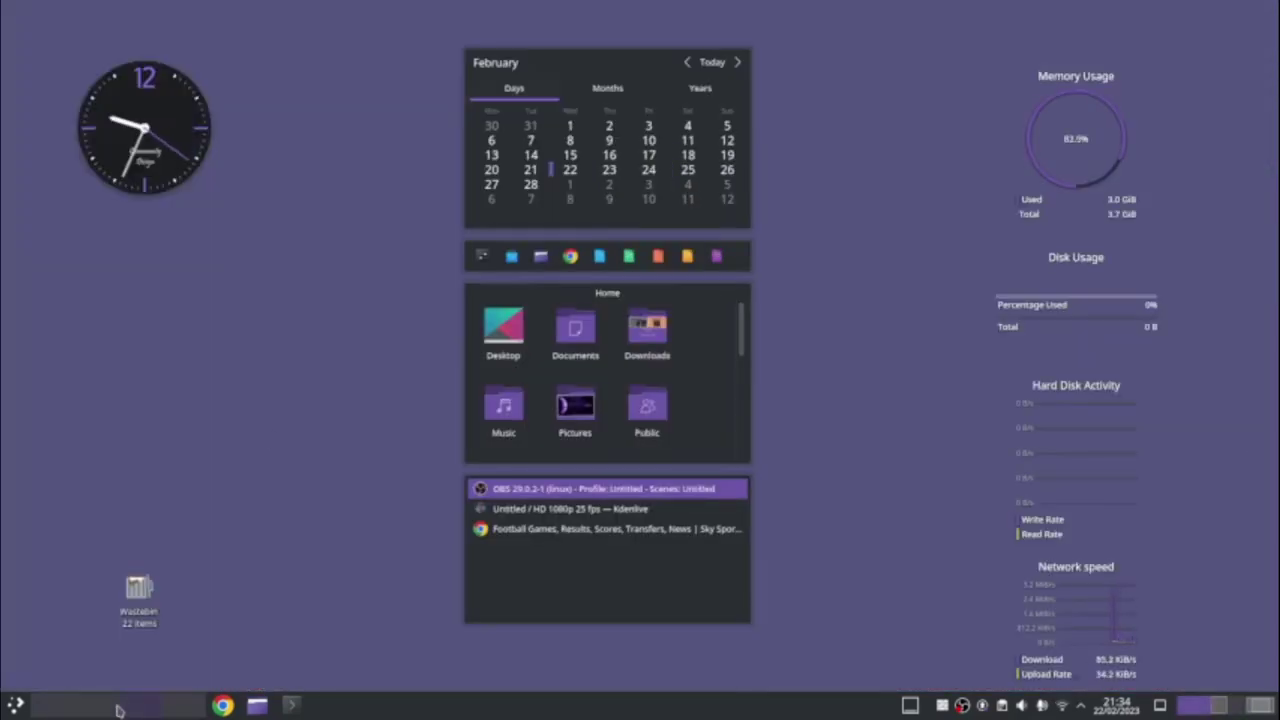
pyautogui.scroll(1, 57, 706)
pyautogui.scroll(-3, 100, 706)
pyautogui.scroll(3, 130, 706)
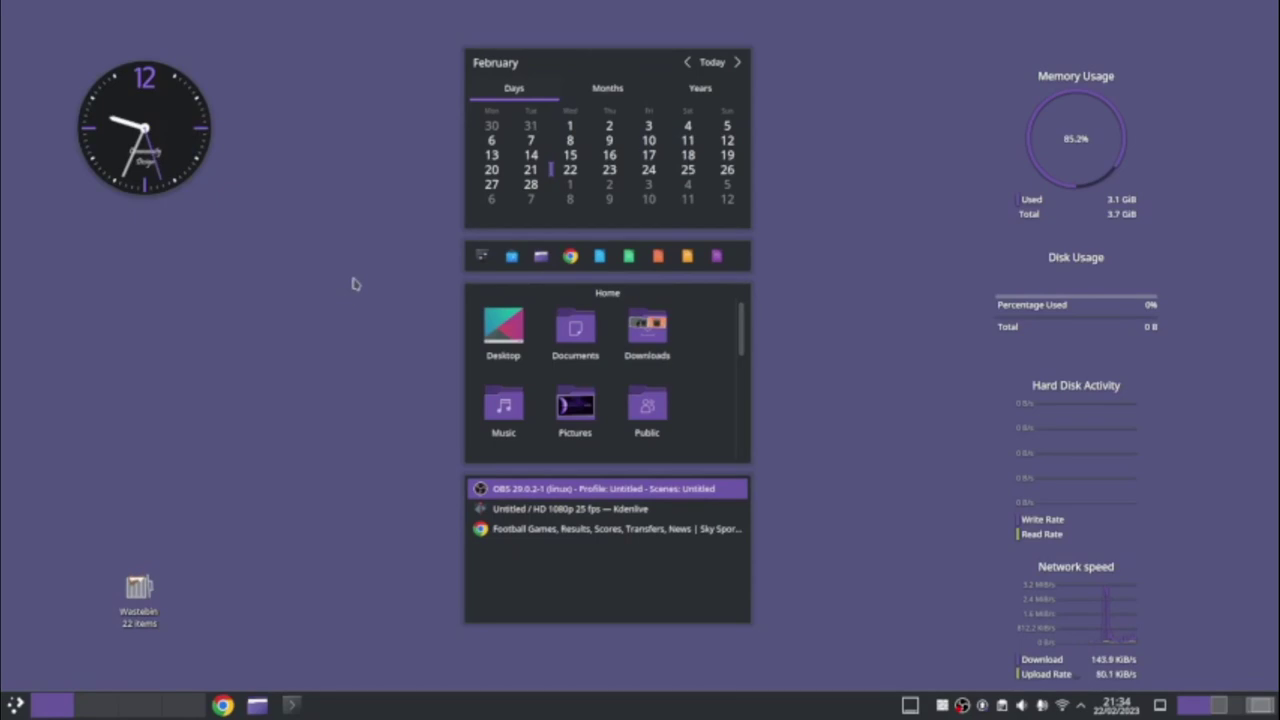
# - Return to virtual desktop 4 of the NSFW activity and close the Chrome window there
pyautogui.moveTo(3, 5)
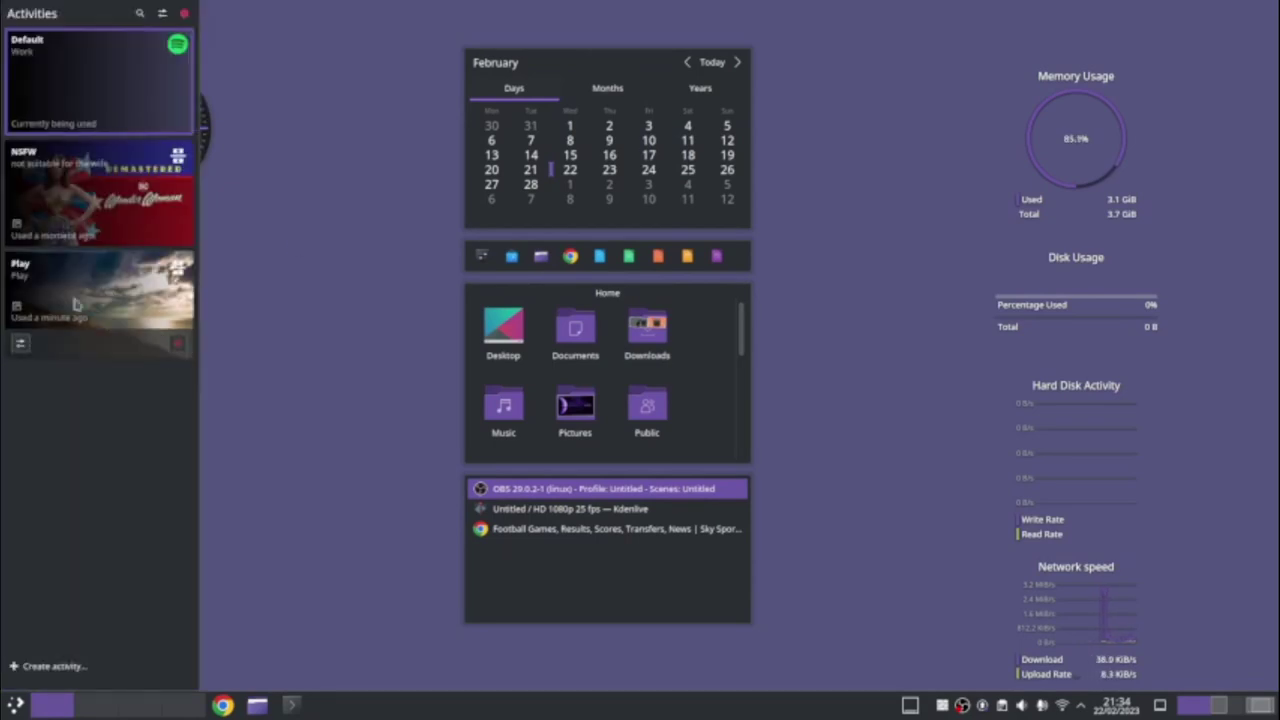
pyautogui.click(80, 158)
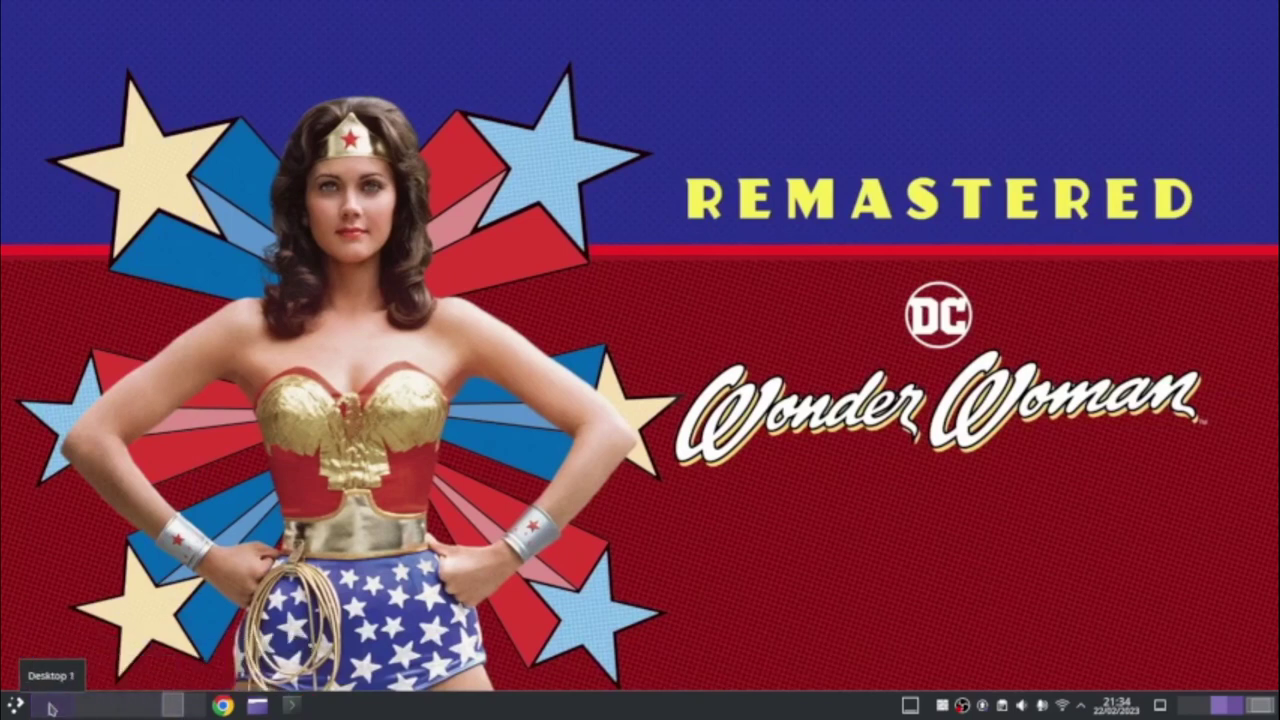
pyautogui.click(180, 706)
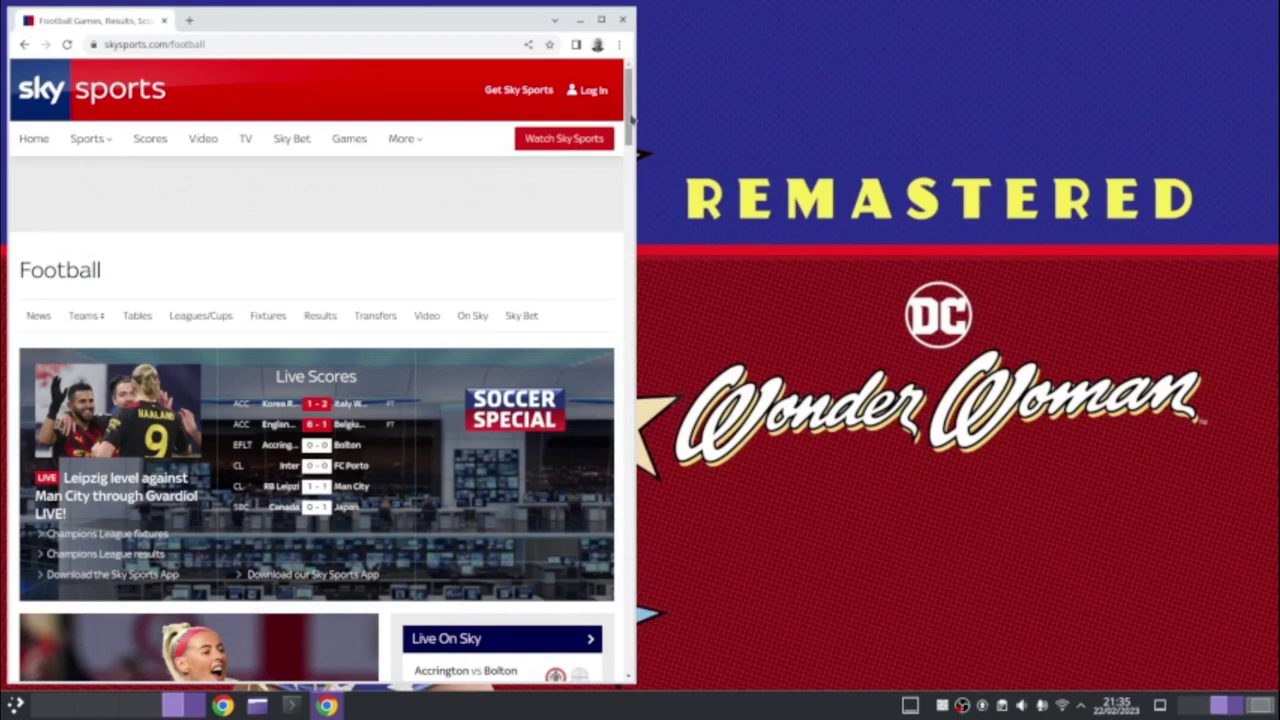
pyautogui.click(622, 21)
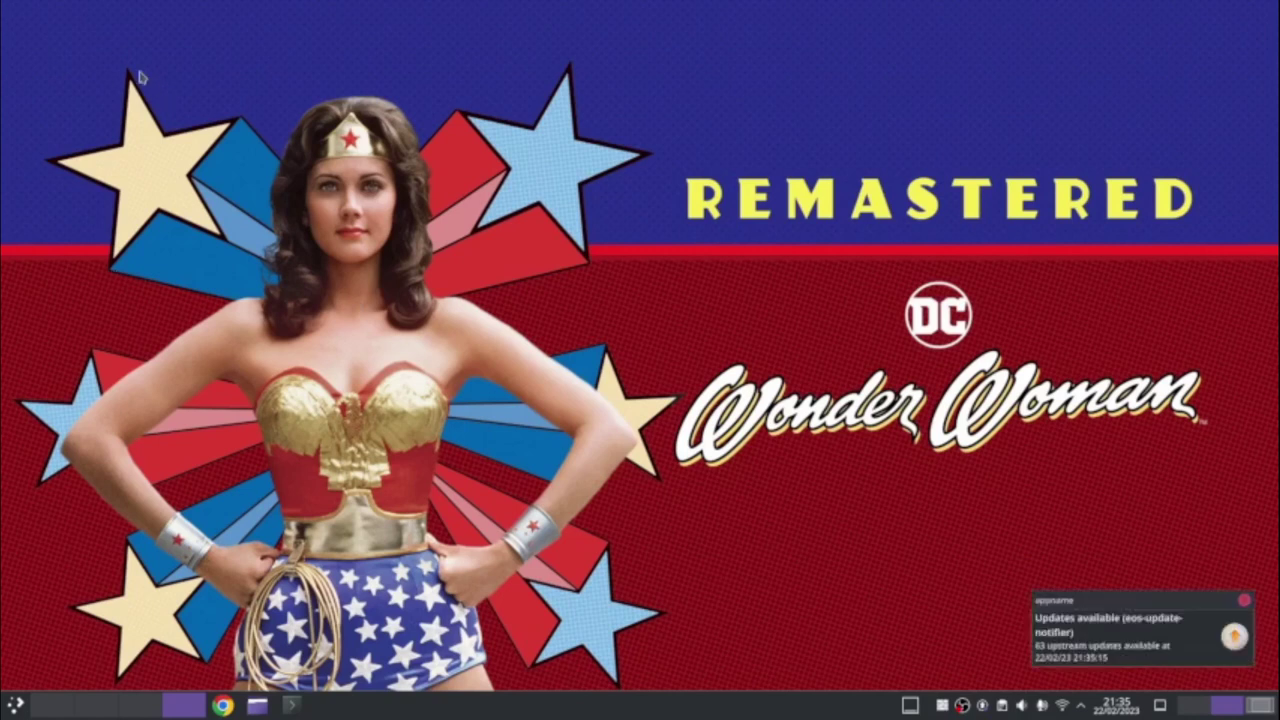
# - Switch back to the Default activity and hide the activity switcher
pyautogui.moveTo(2, 3)
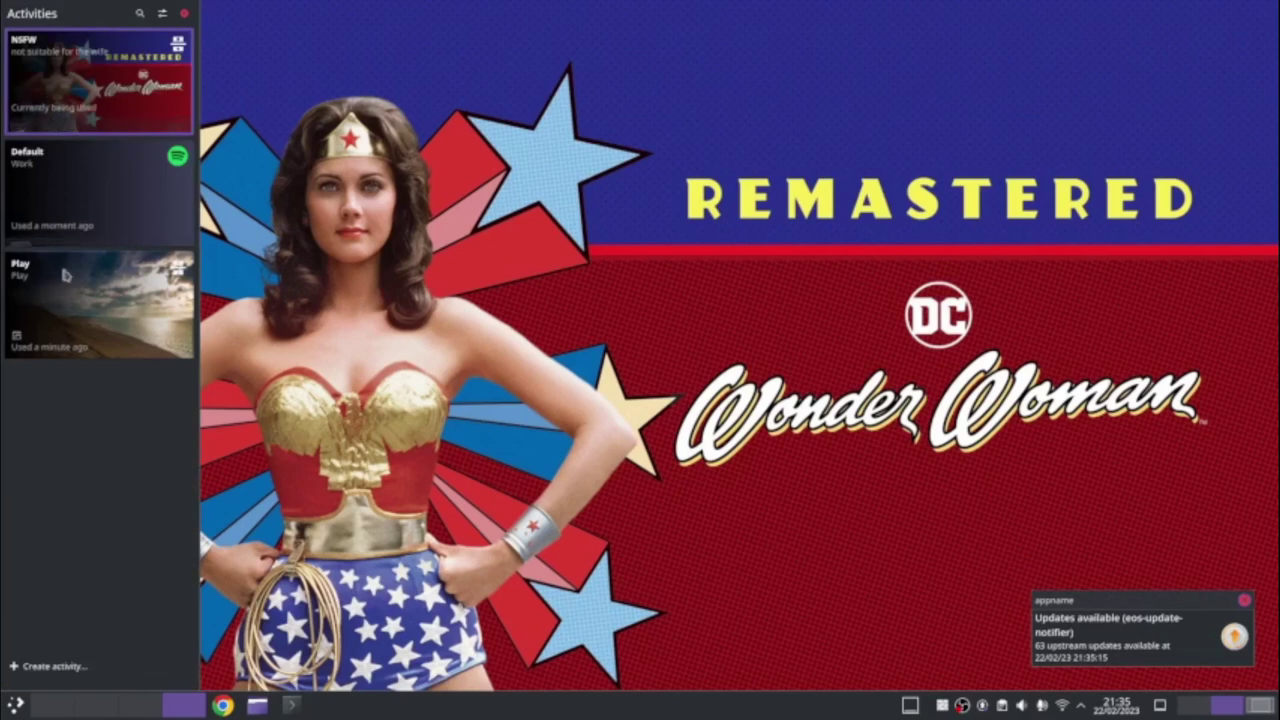
pyautogui.click(80, 175)
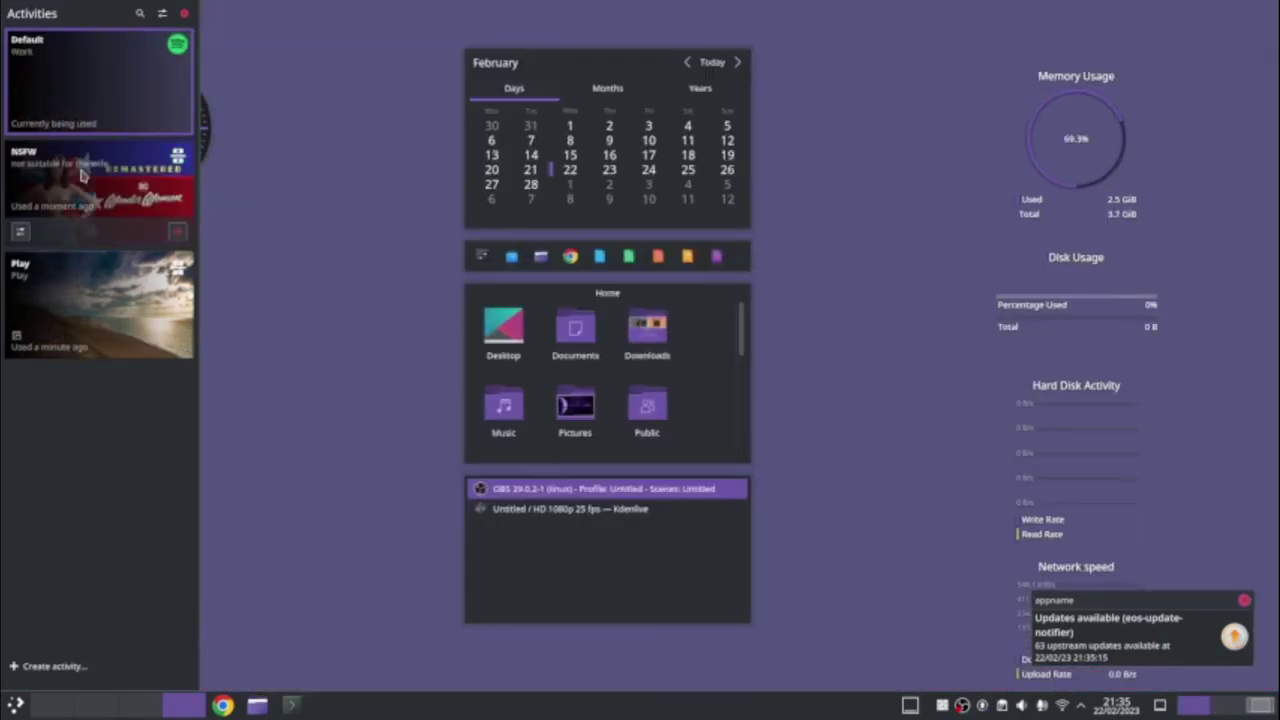
pyautogui.click(291, 212)
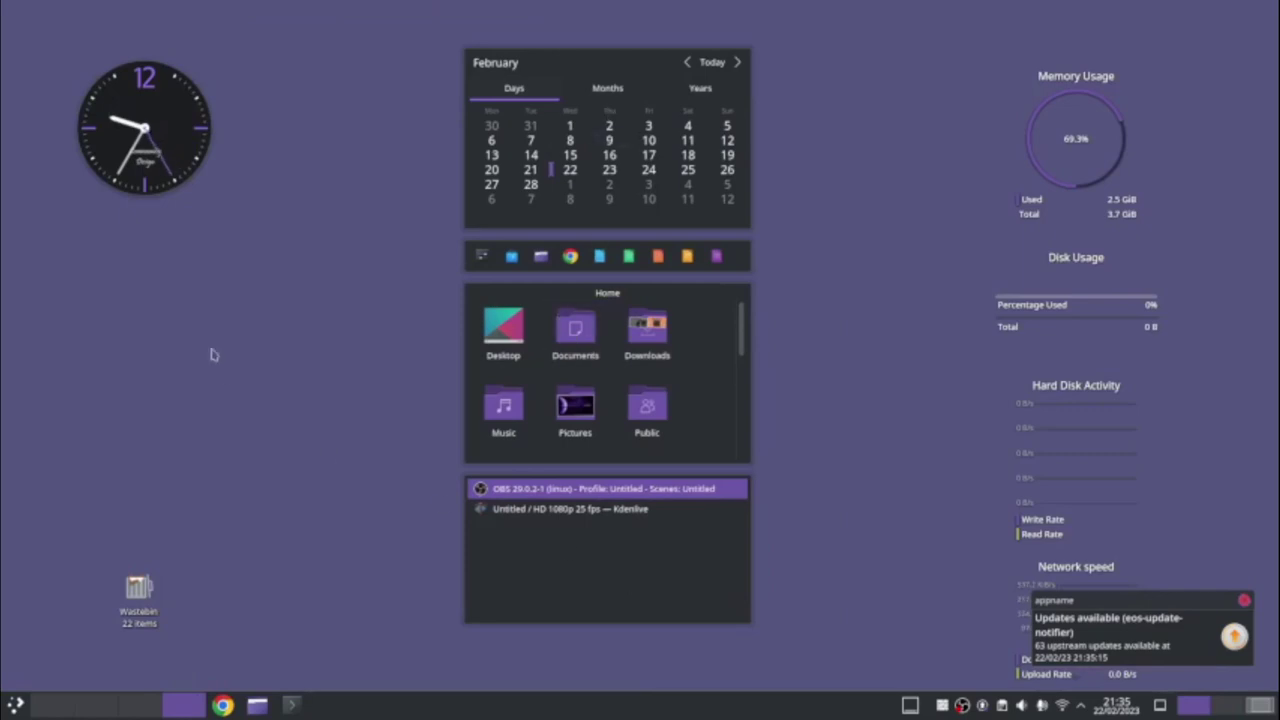
pyautogui.rightClick(180, 308)
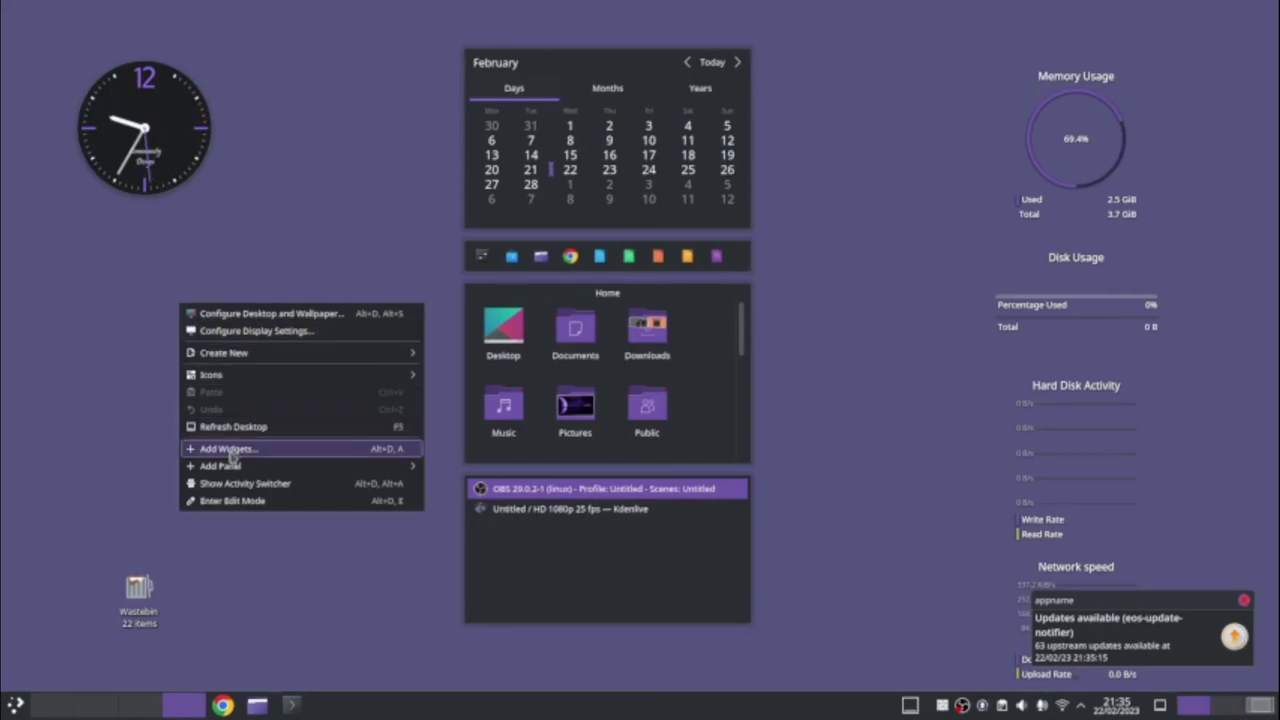
pyautogui.press('Escape')
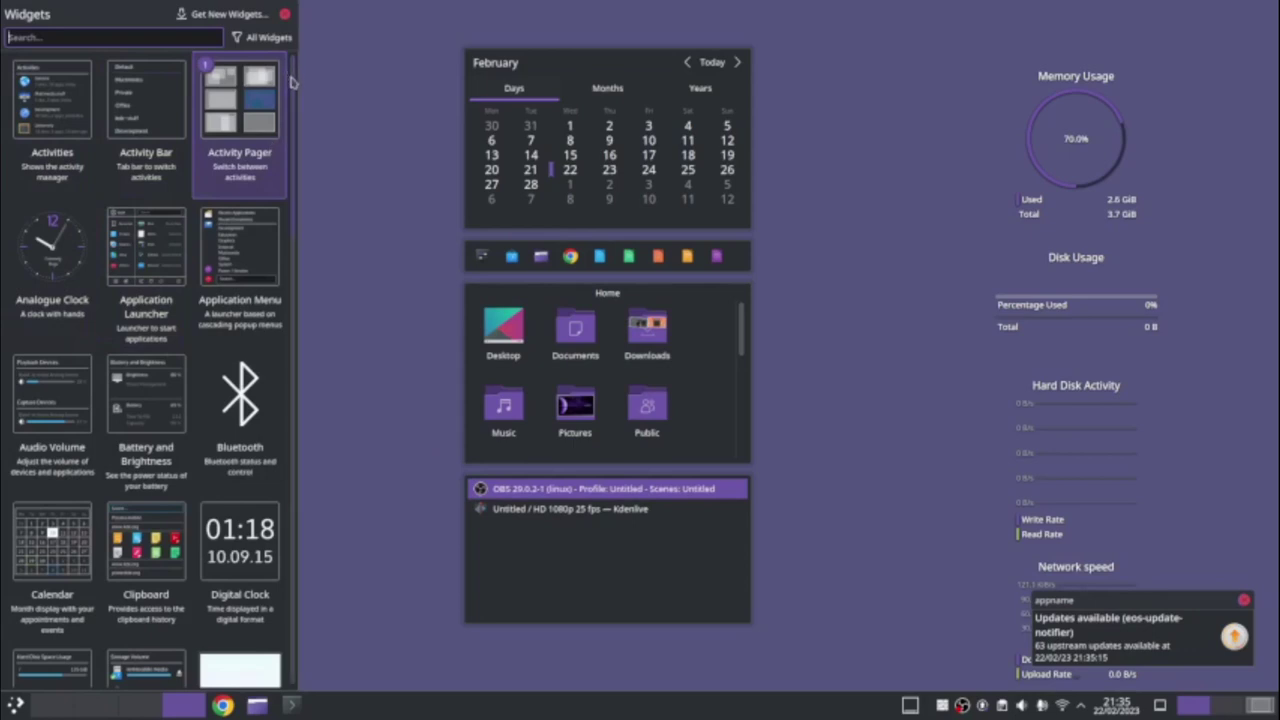
pyautogui.moveTo(292, 94); pyautogui.dragTo(237, 190)
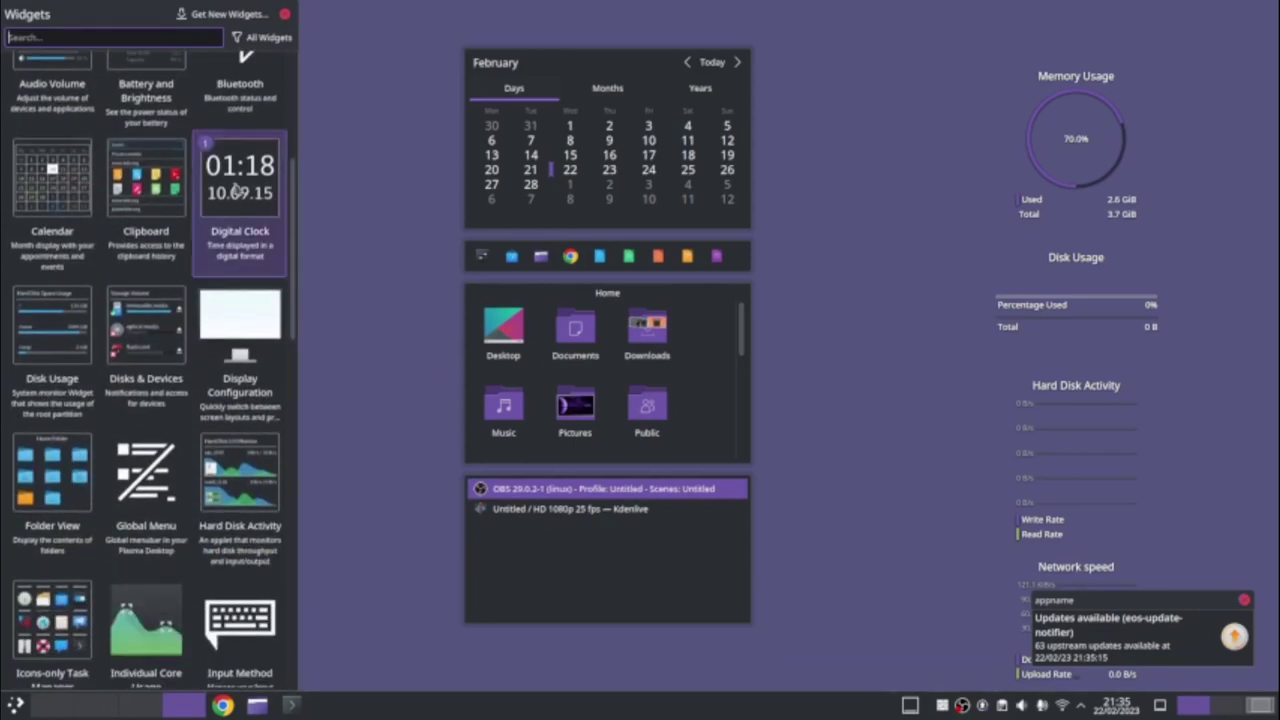
pyautogui.click(424, 178)
# - Add a Digital Clock widget to the Default activity's desktop and close the widget list
pyautogui.rightClick(243, 277)
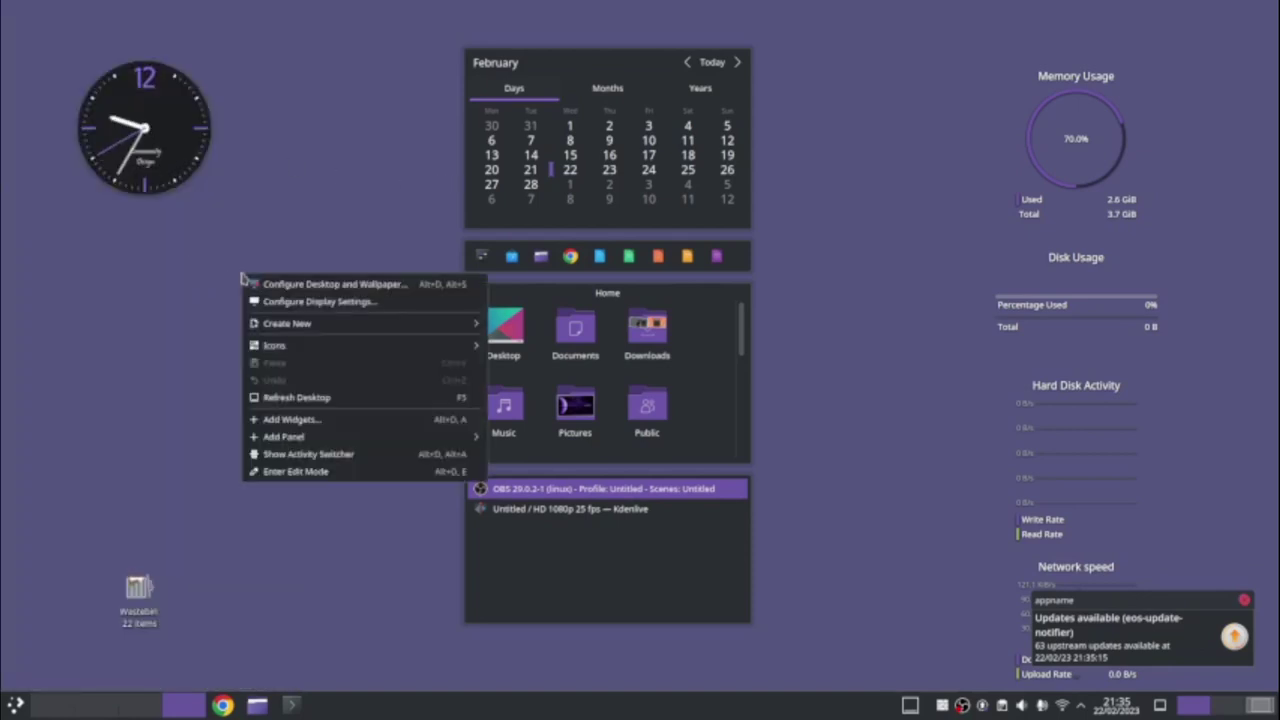
pyautogui.click(336, 420)
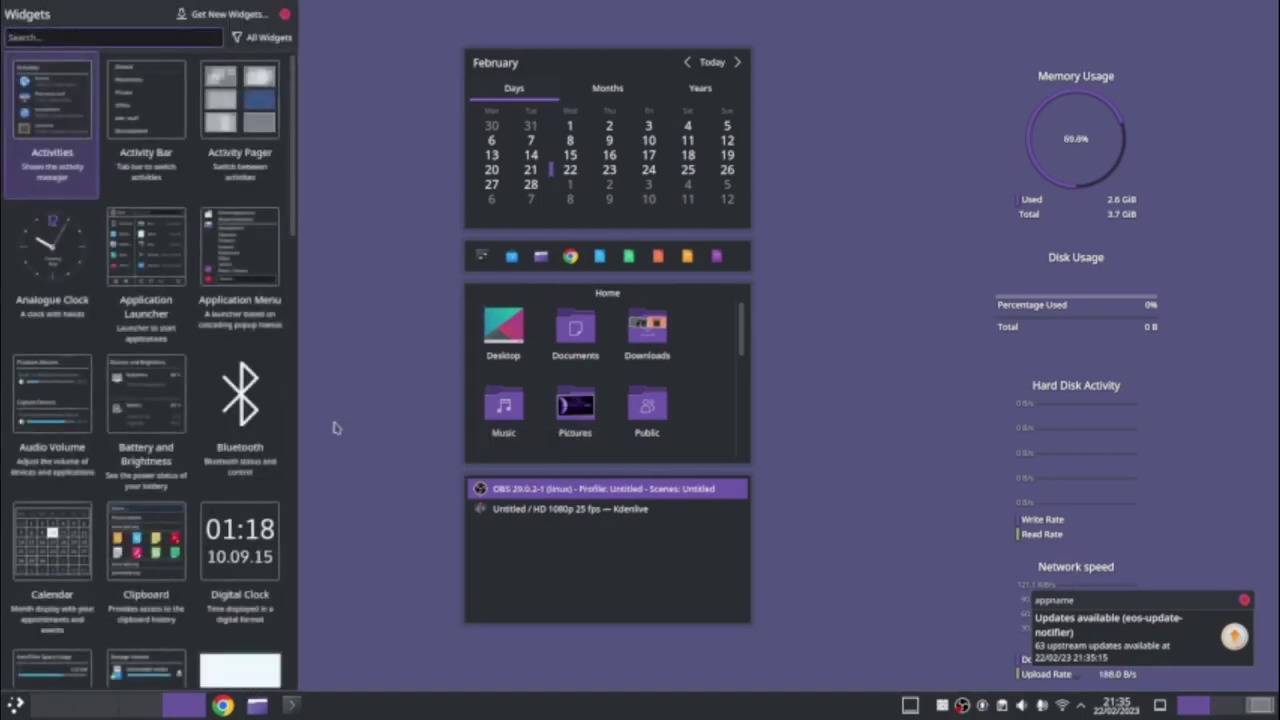
pyautogui.scroll(-5, 240, 440)
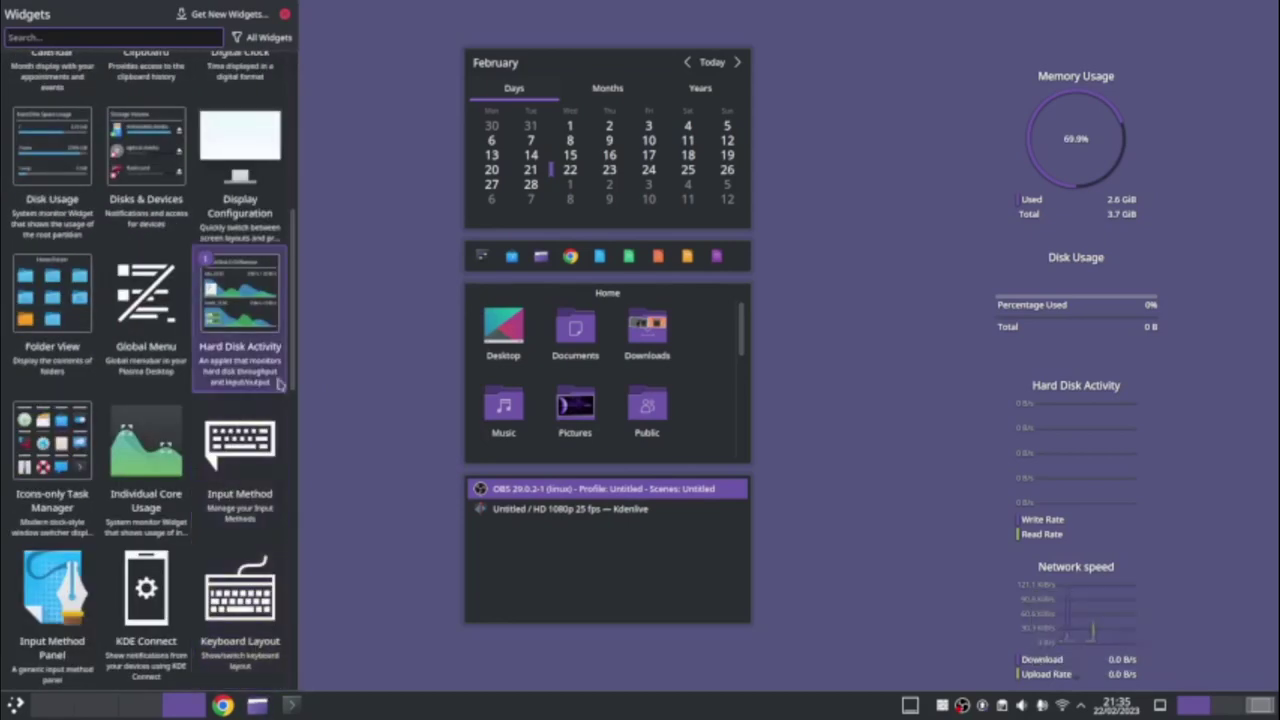
pyautogui.scroll(3, 293, 347)
pyautogui.doubleClick(234, 275)
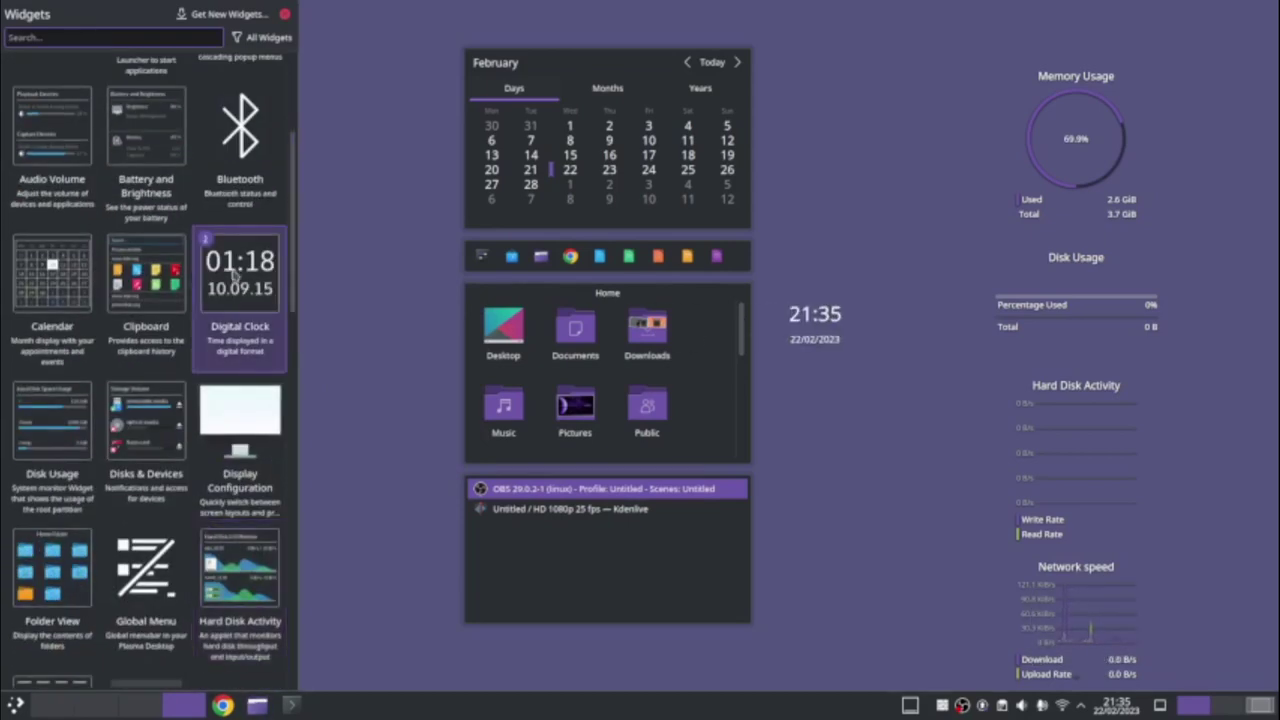
pyautogui.click(369, 191)
# - Enter edit mode, move the digital clock below the analogue clock and enlarge it
pyautogui.rightClick(834, 330)
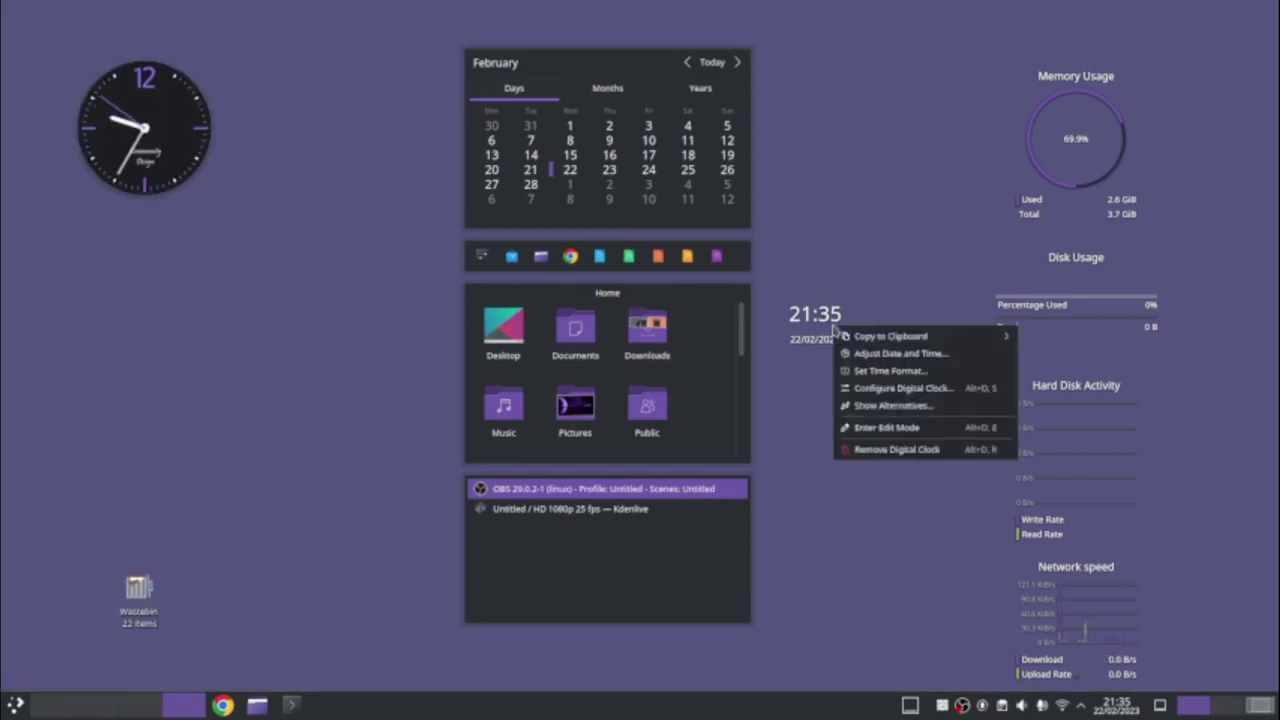
pyautogui.click(823, 317)
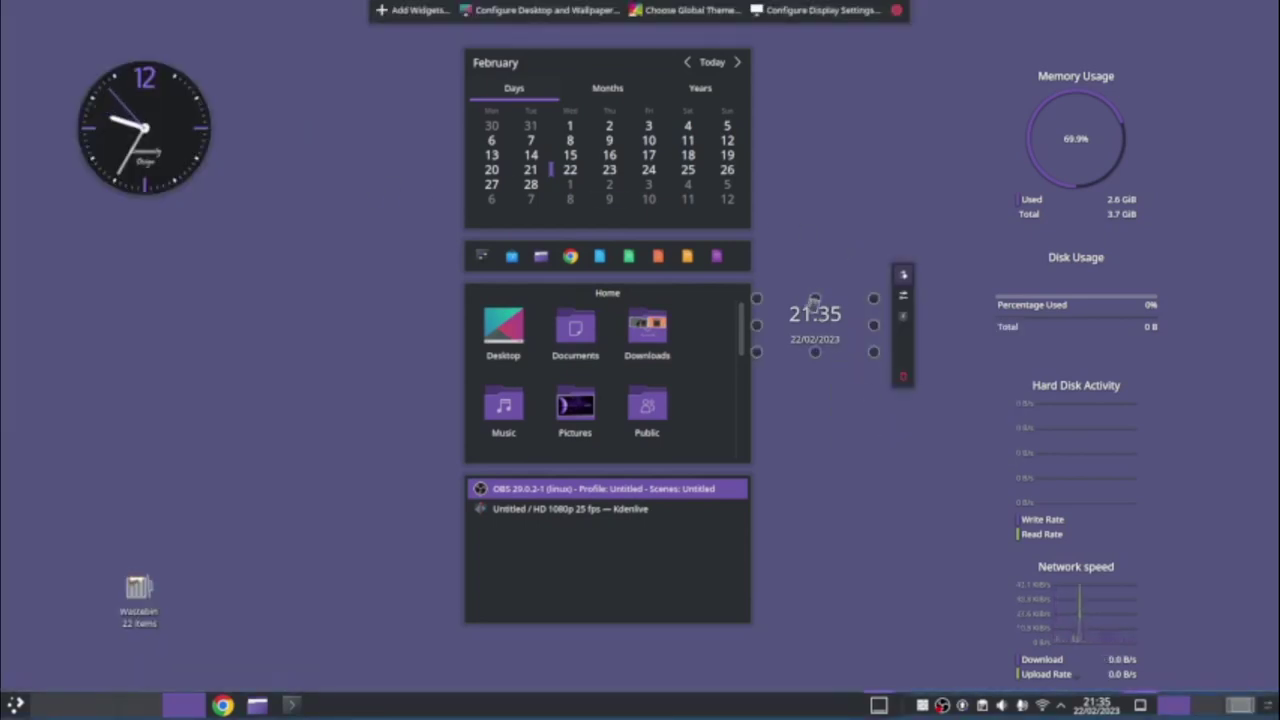
pyautogui.moveTo(818, 321); pyautogui.dragTo(166, 268)
pyautogui.moveTo(224, 299); pyautogui.dragTo(279, 338)
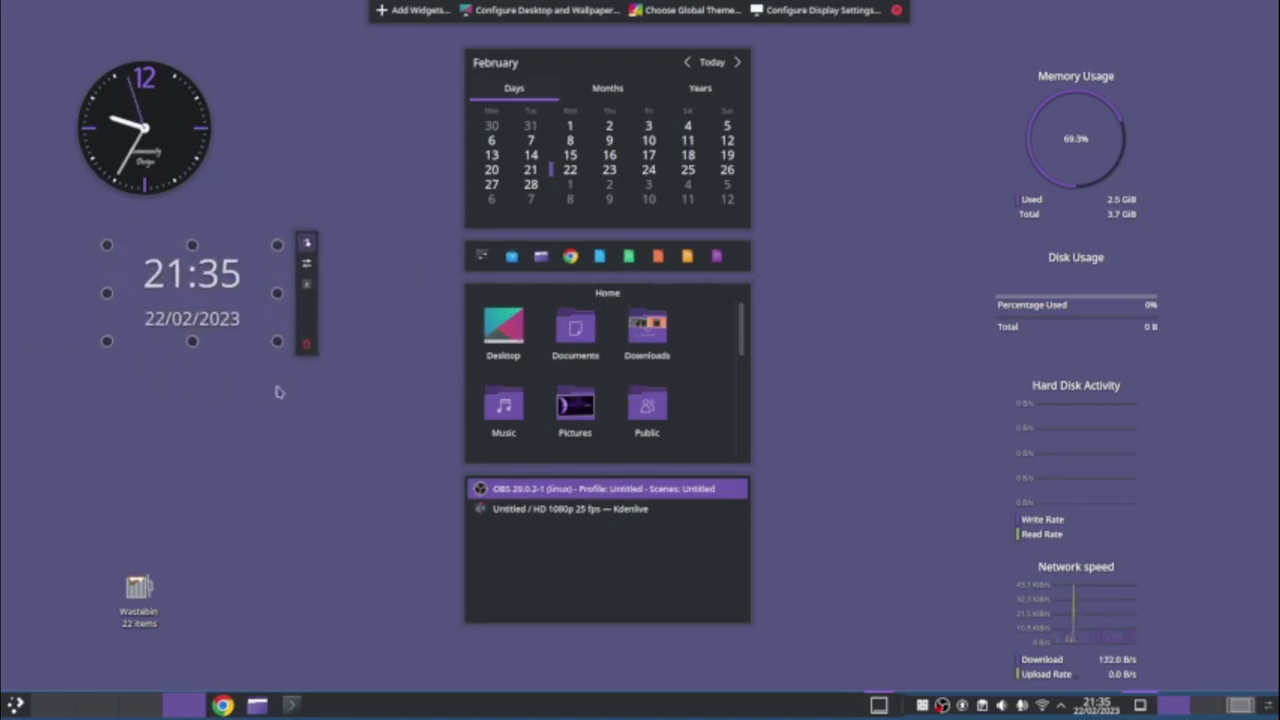
# - Show the digital clock widget's background, then hide it again
pyautogui.click(308, 287)
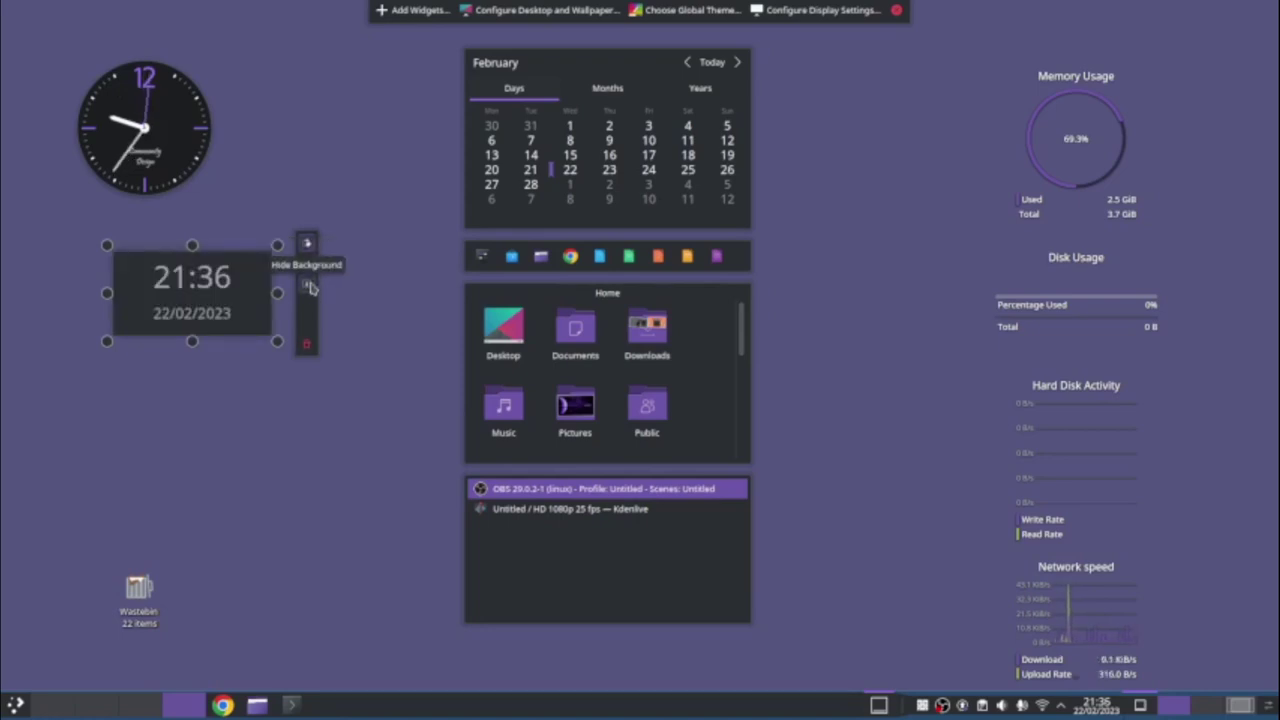
pyautogui.click(308, 287)
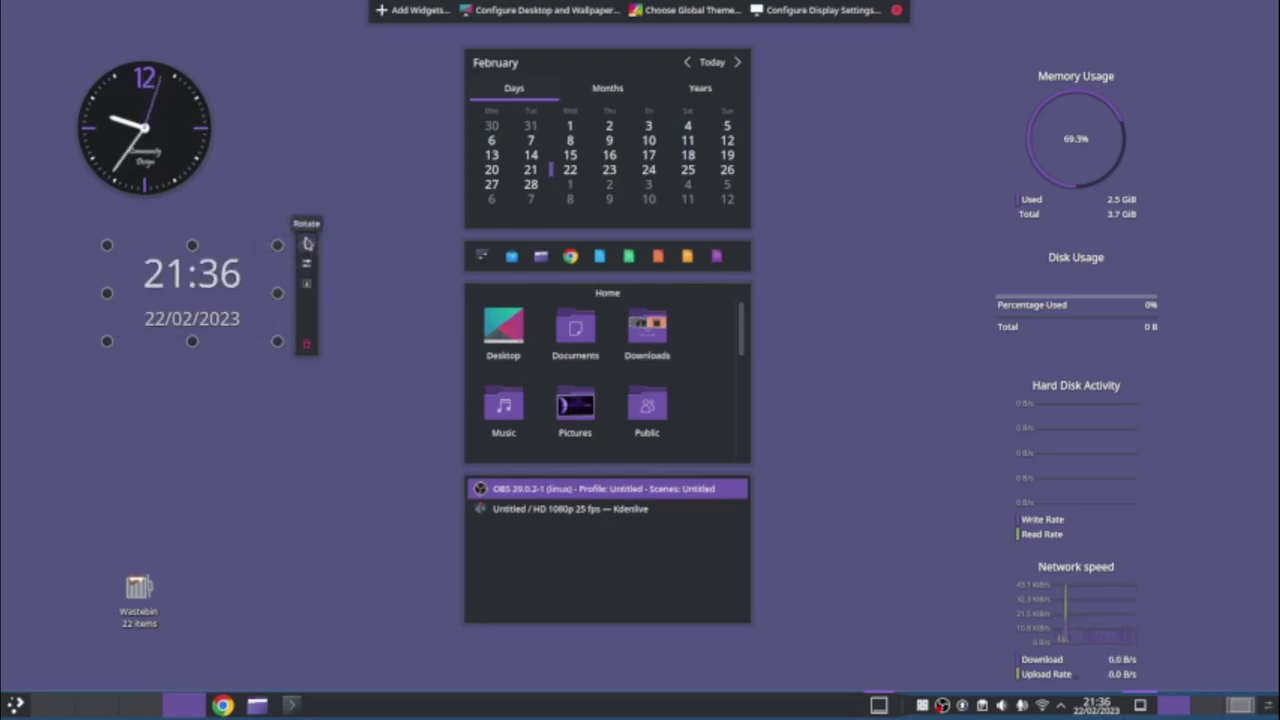
# - Open the digital clock's settings, enable Show seconds and apply the change
pyautogui.click(253, 279)
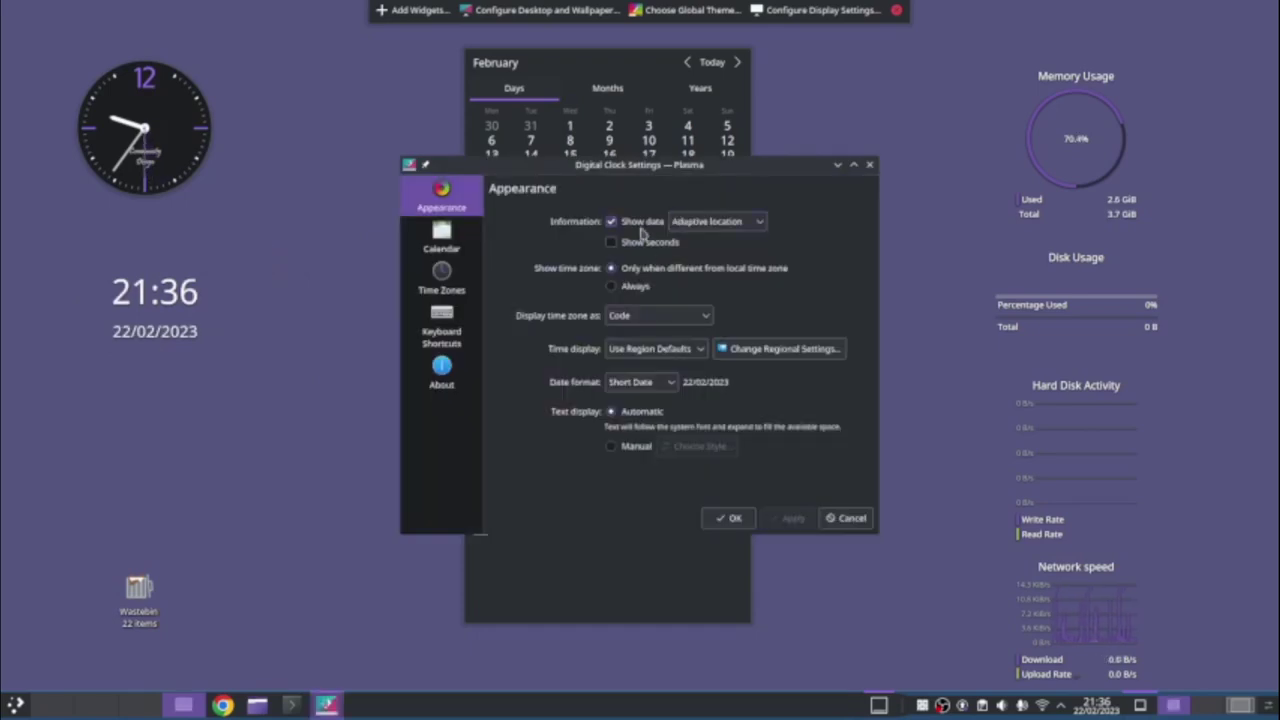
pyautogui.click(642, 246)
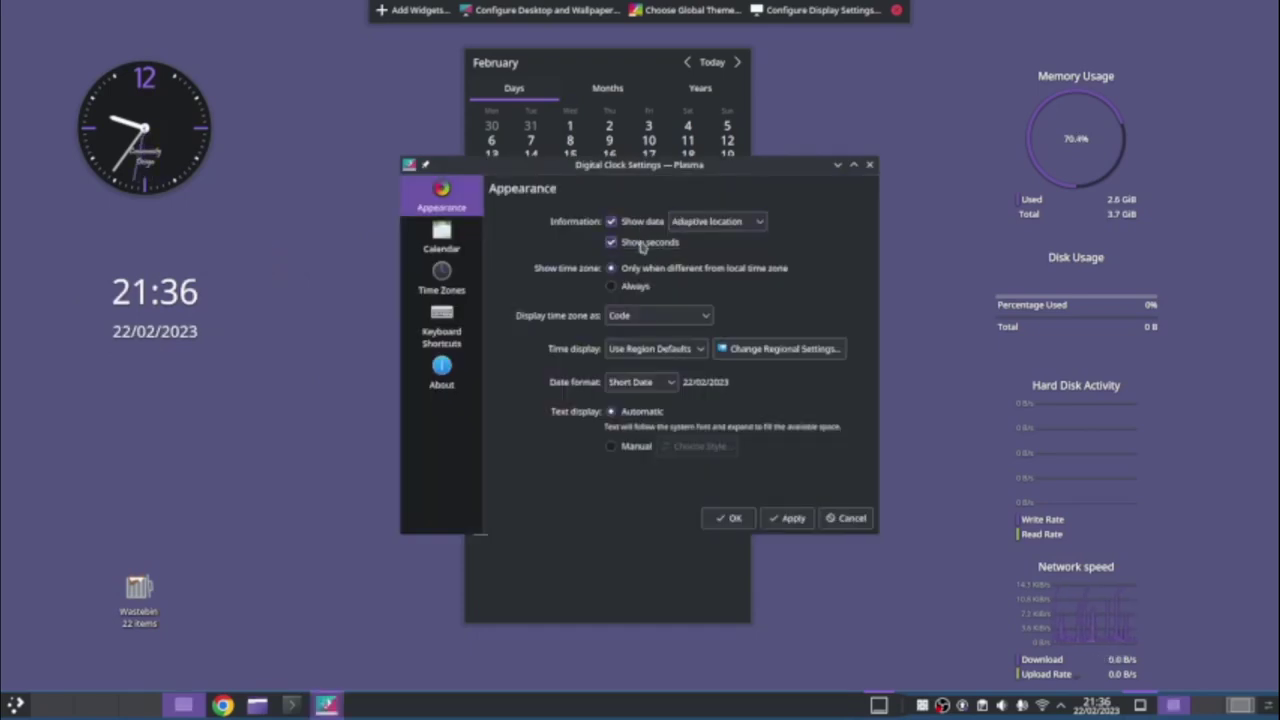
pyautogui.click(787, 518)
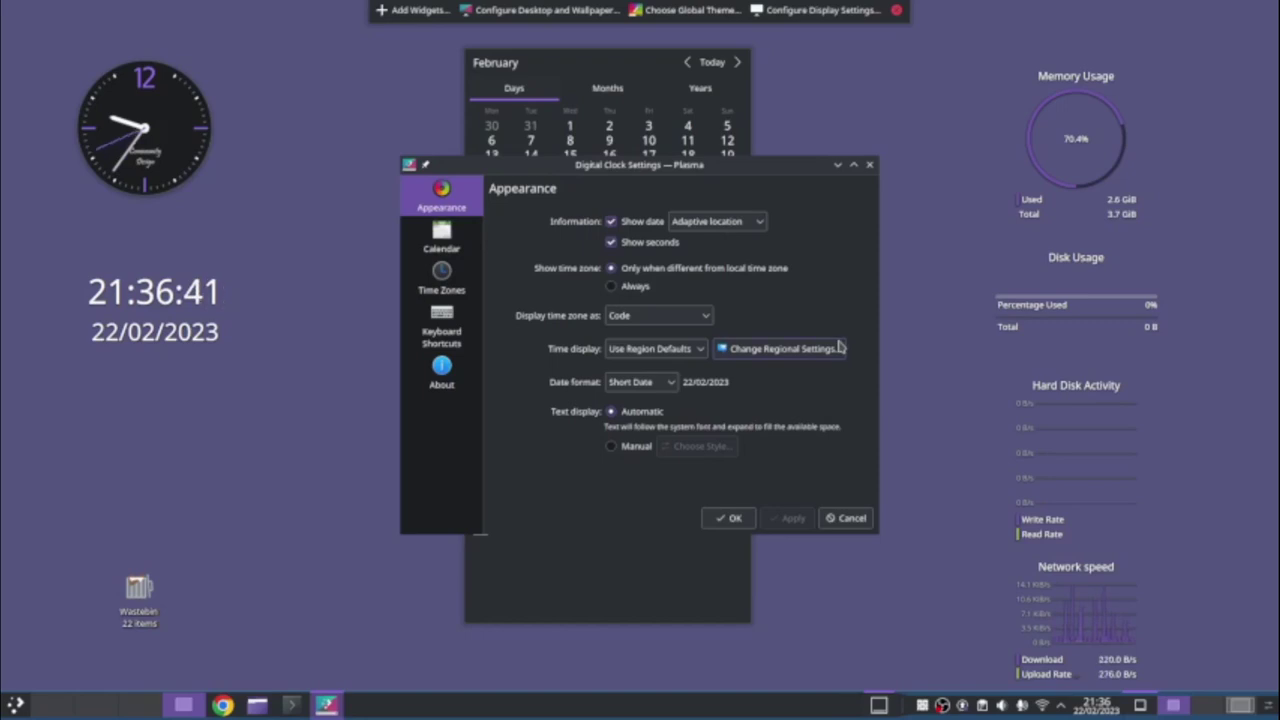
# - Set the digital clock's date format to Long Date and apply it
pyautogui.click(669, 386)
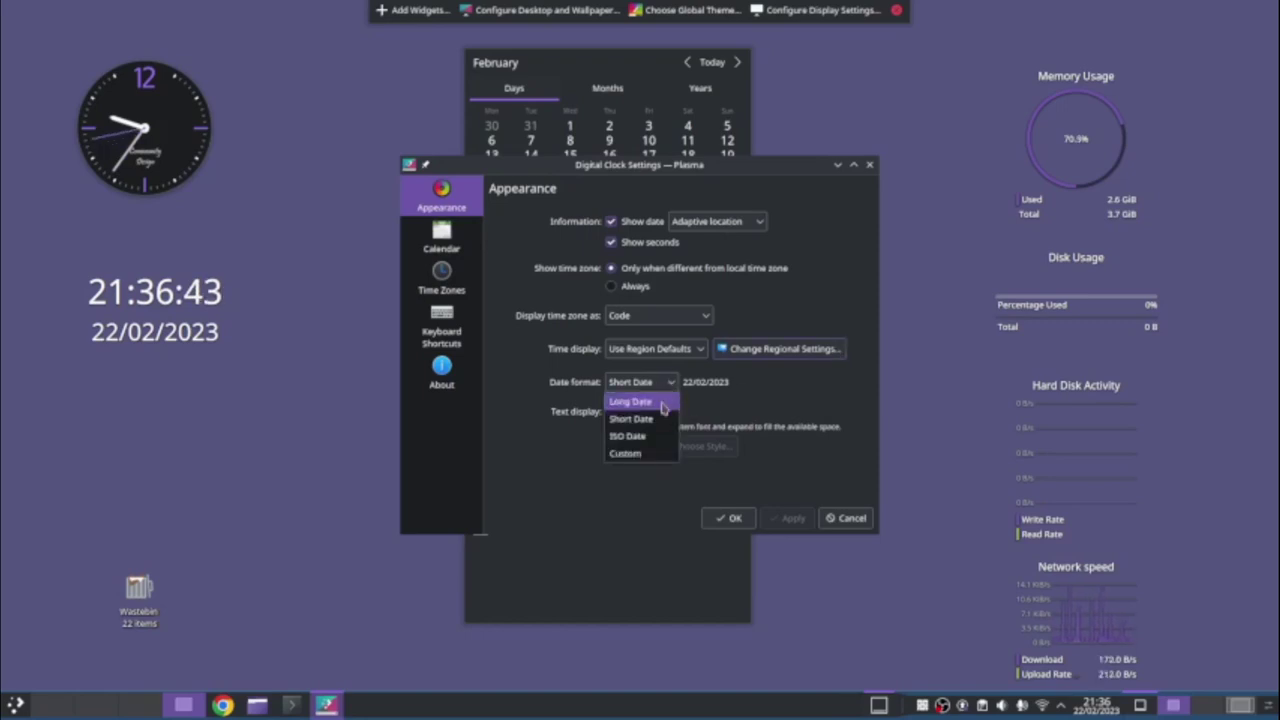
pyautogui.click(630, 401)
pyautogui.click(805, 519)
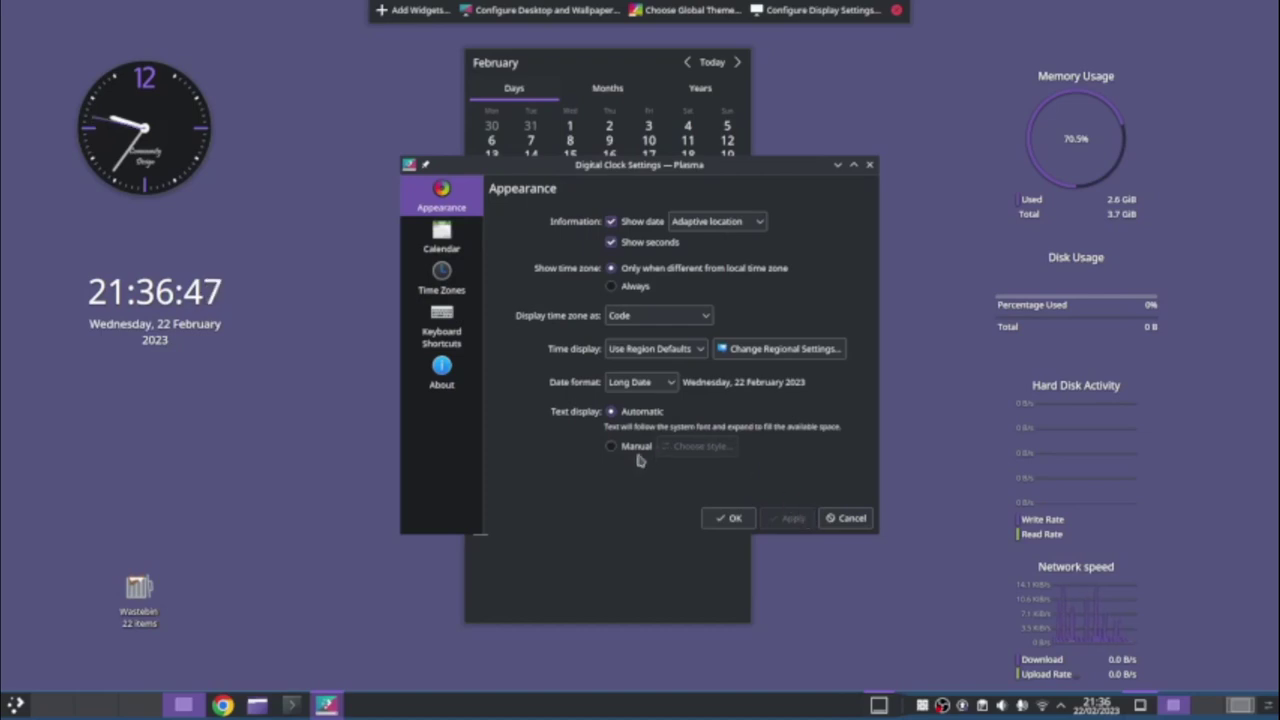
# - Confirm and close the digital clock's settings
pyautogui.click(728, 518)
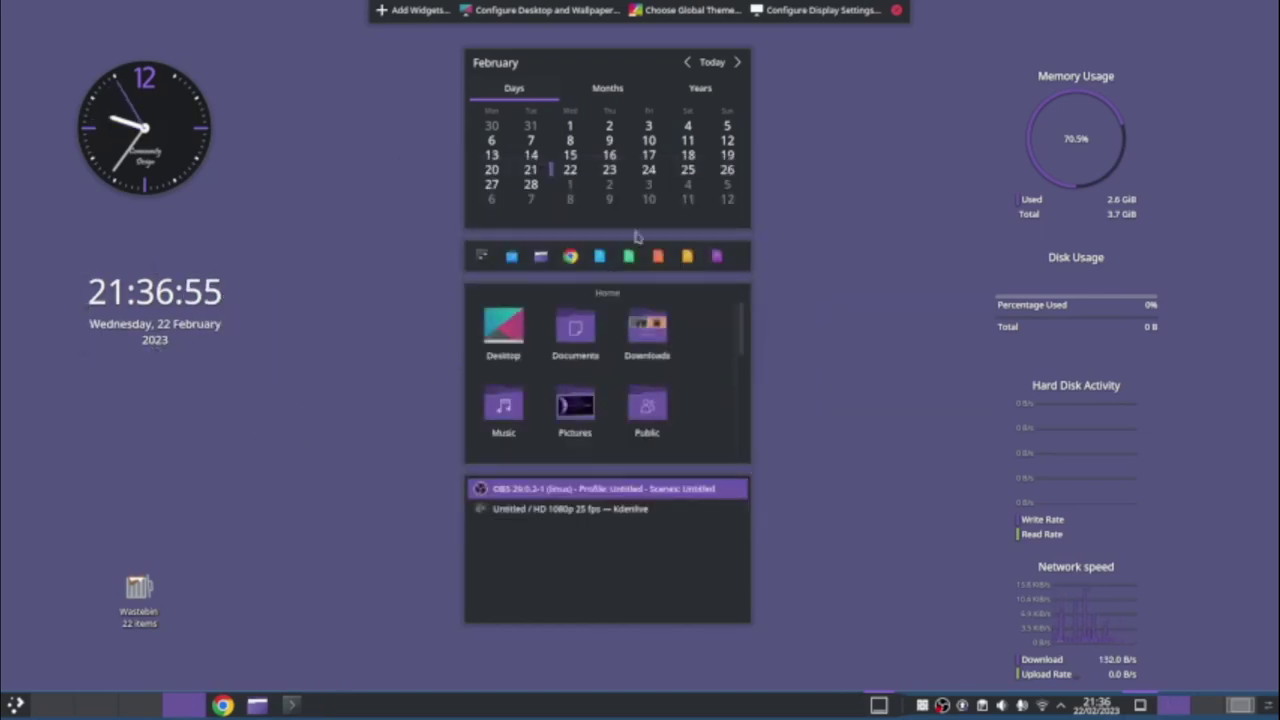
# - Open the analogue clock's settings, apply Show time zone, and turn it off again before closing the settings
pyautogui.moveTo(170, 150)
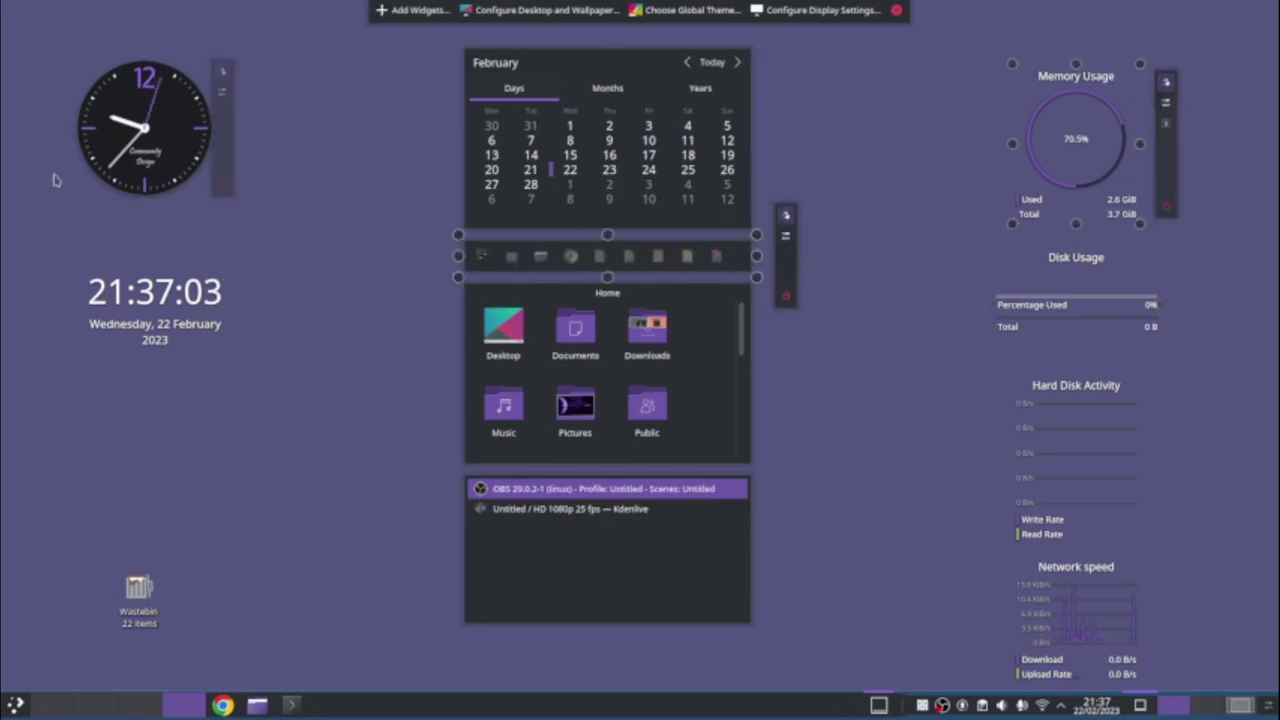
pyautogui.moveTo(172, 106)
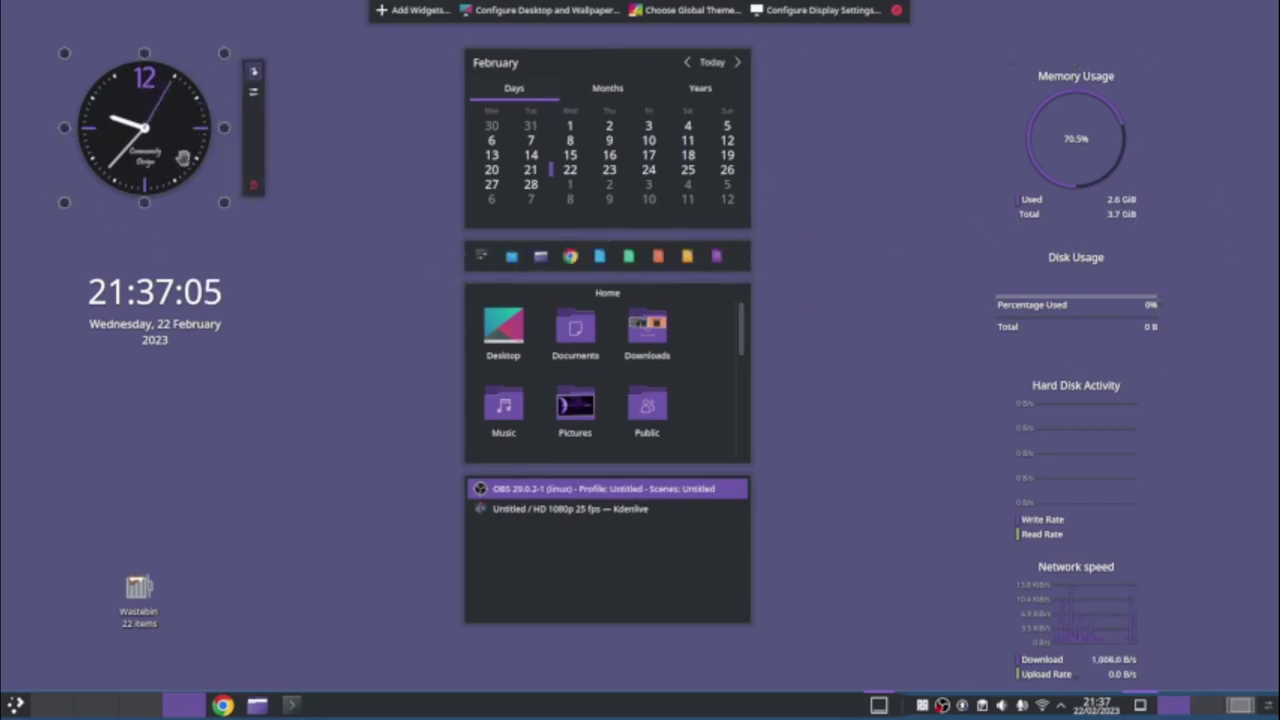
pyautogui.click(254, 91)
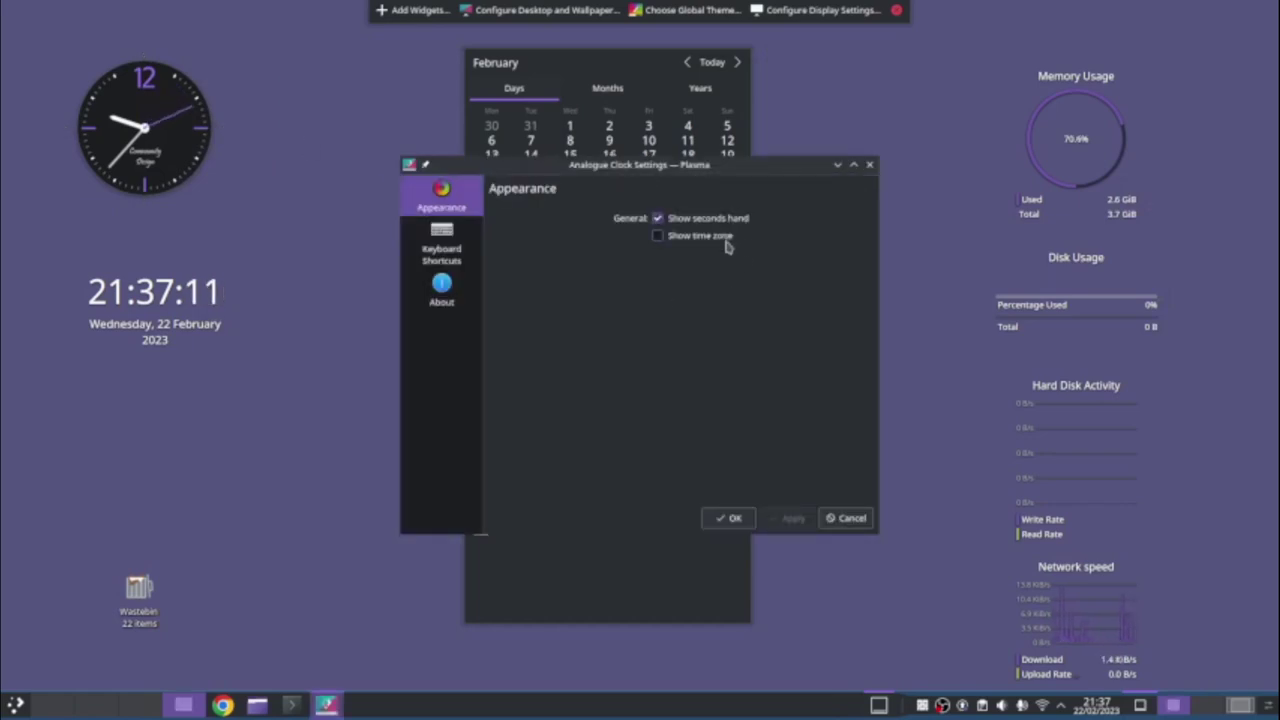
pyautogui.click(700, 237)
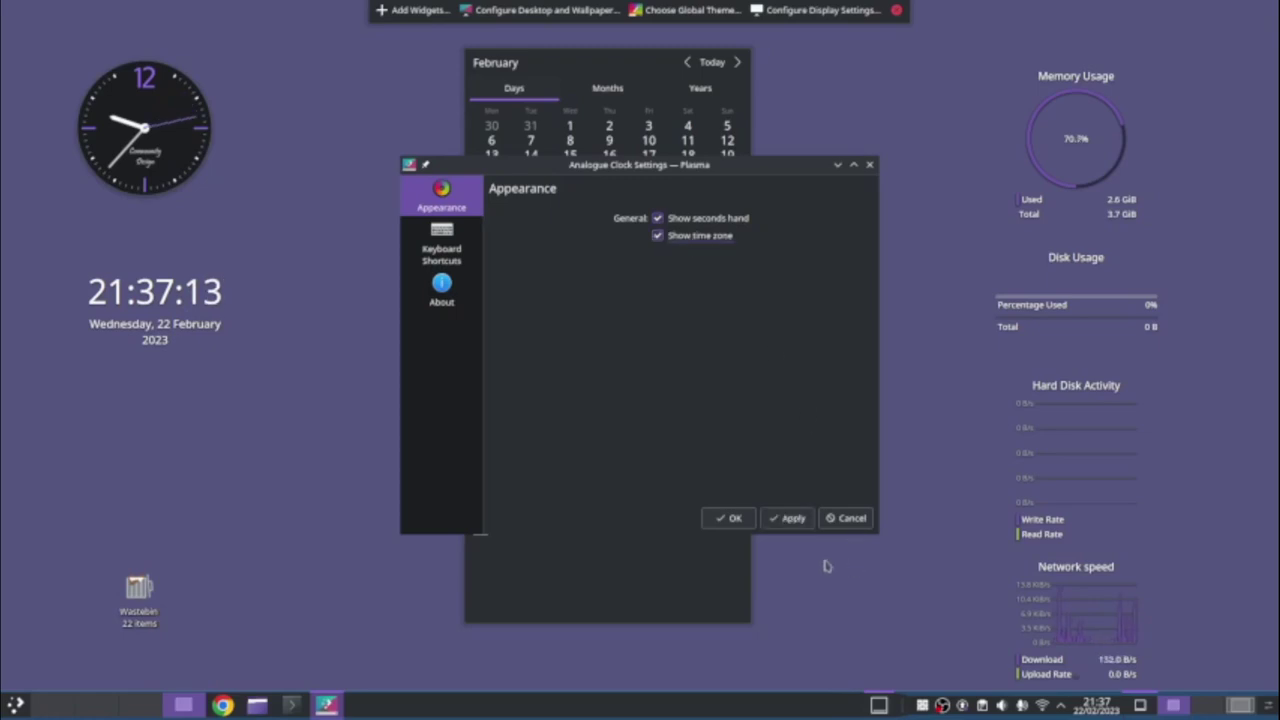
pyautogui.click(793, 525)
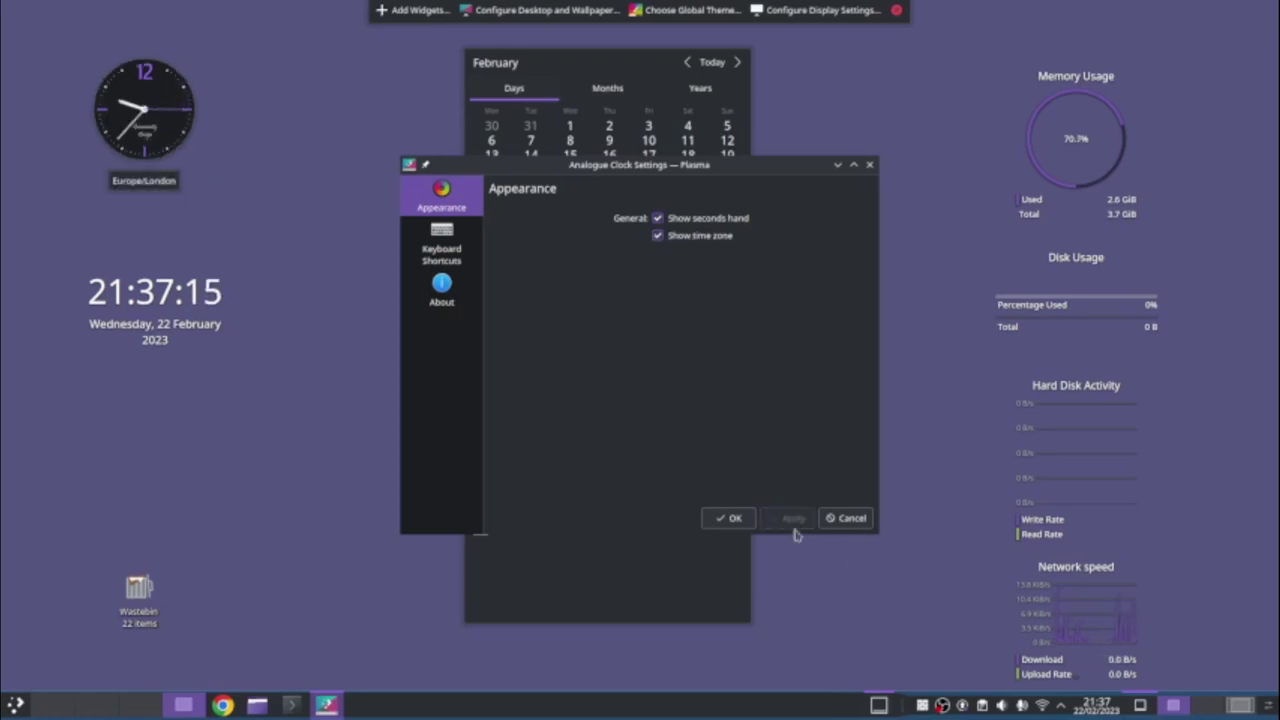
pyautogui.click(674, 244)
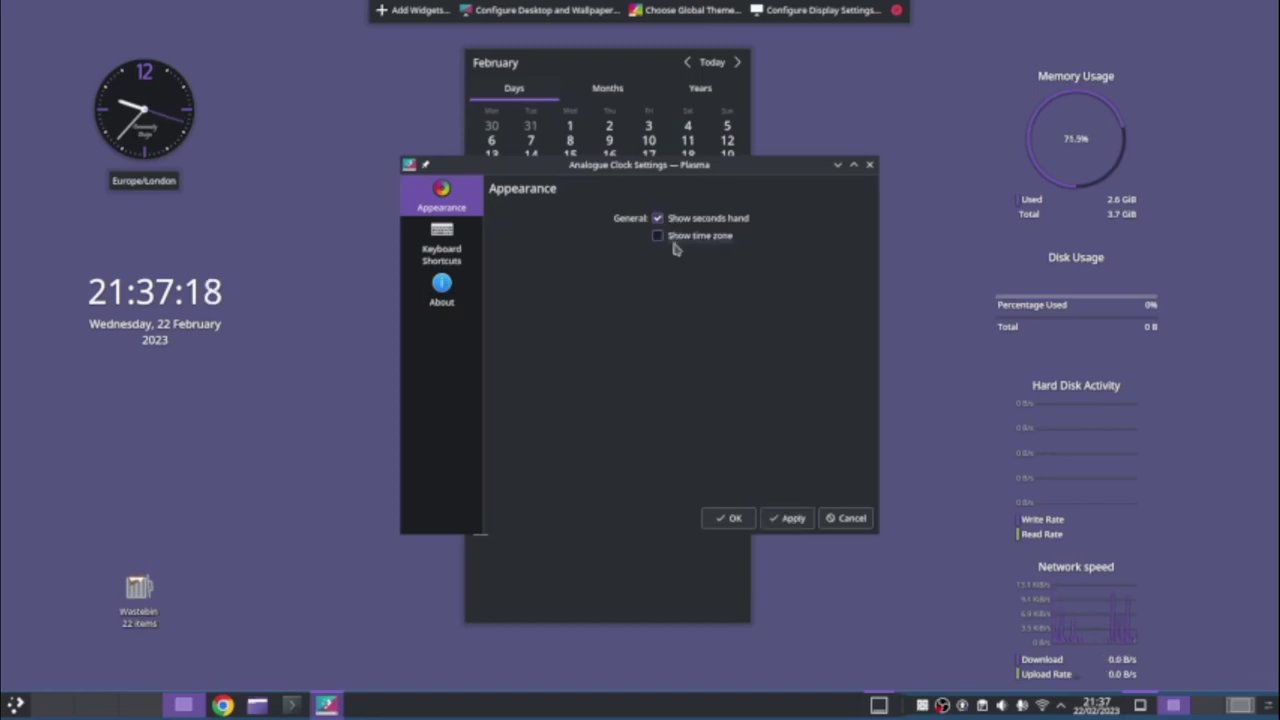
pyautogui.click(729, 518)
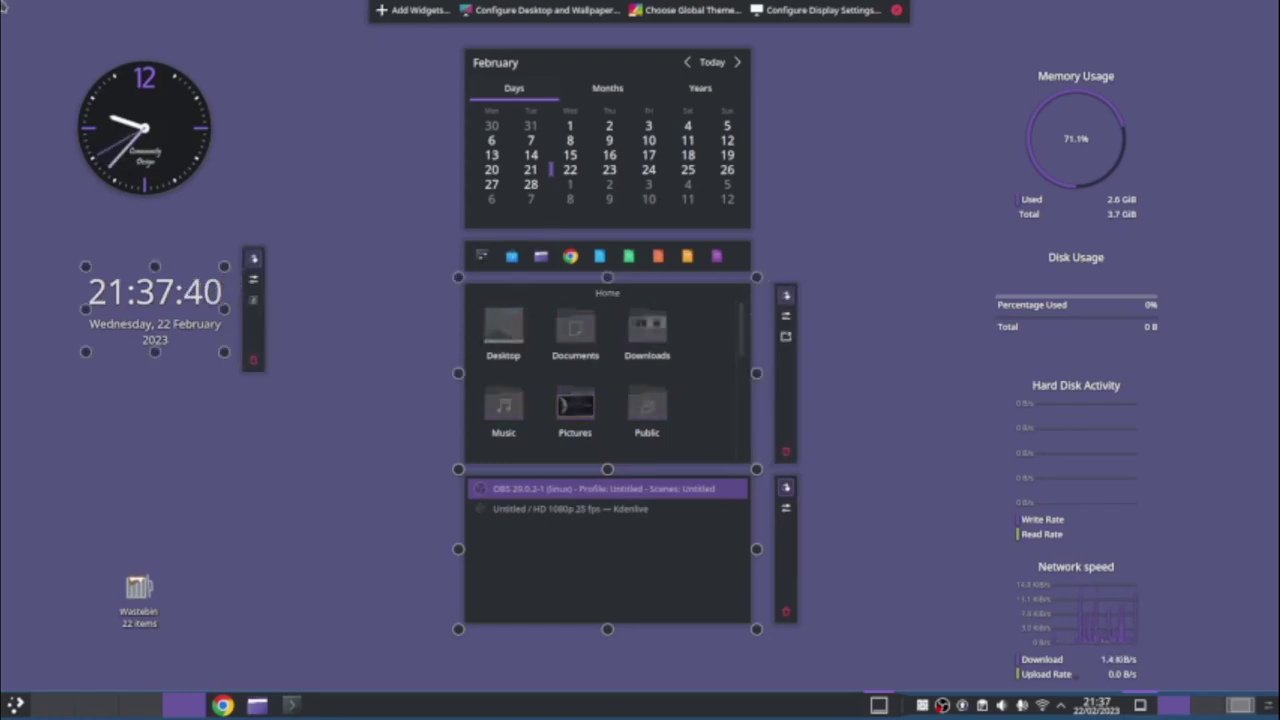
# - Open and dismiss the activity switcher, step through the Default activity's virtual desktops and return to the first one
pyautogui.press('super+q')
pyautogui.click(280, 305)
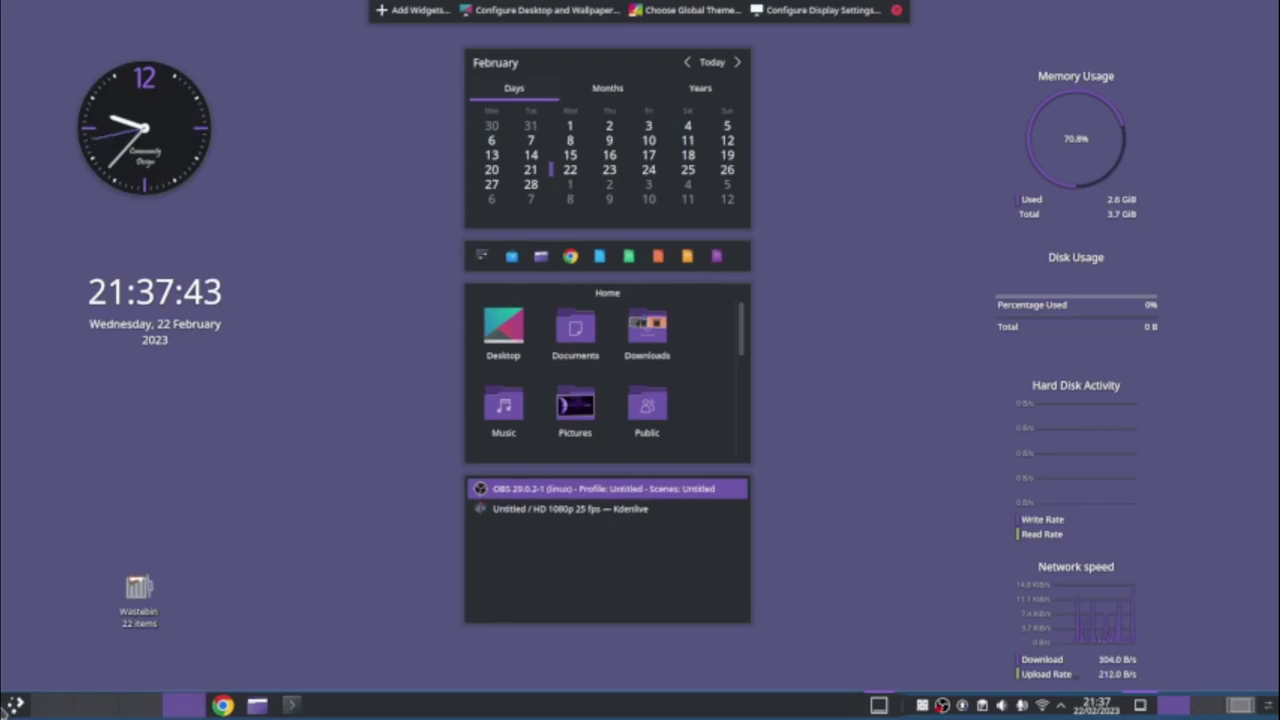
pyautogui.click(46, 708)
pyautogui.click(82, 708)
pyautogui.click(155, 704)
pyautogui.click(182, 706)
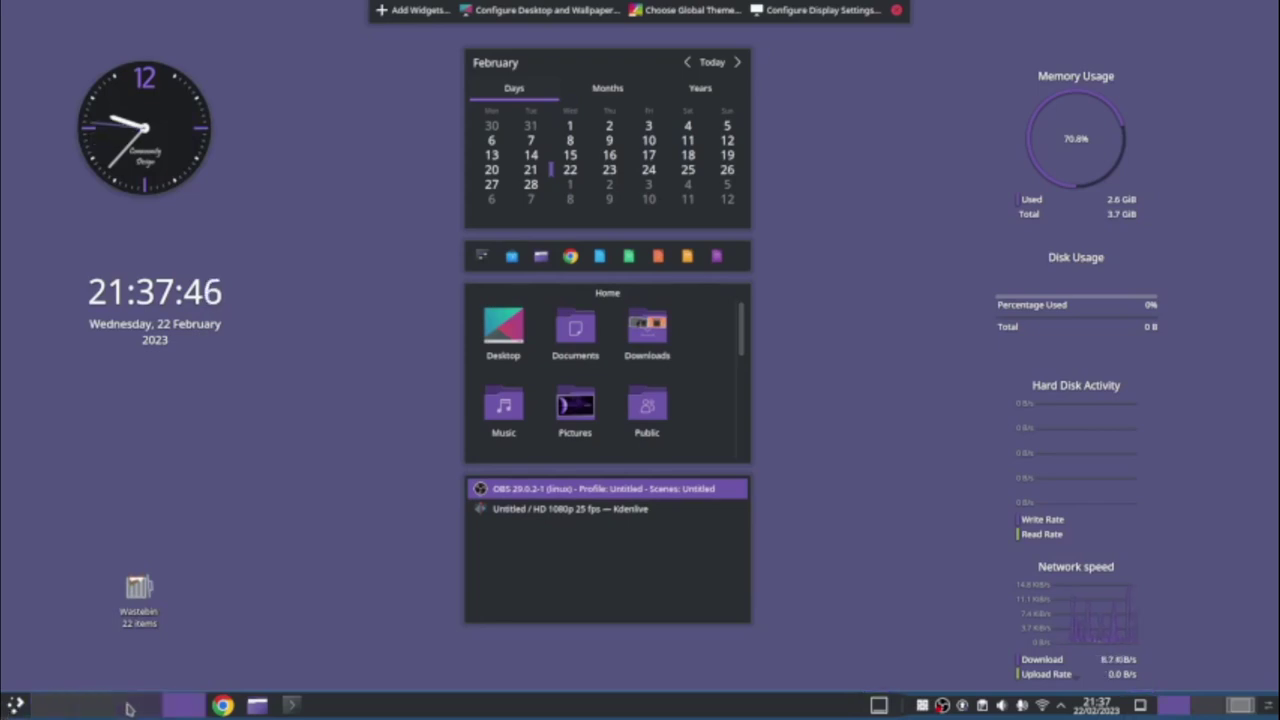
pyautogui.click(46, 705)
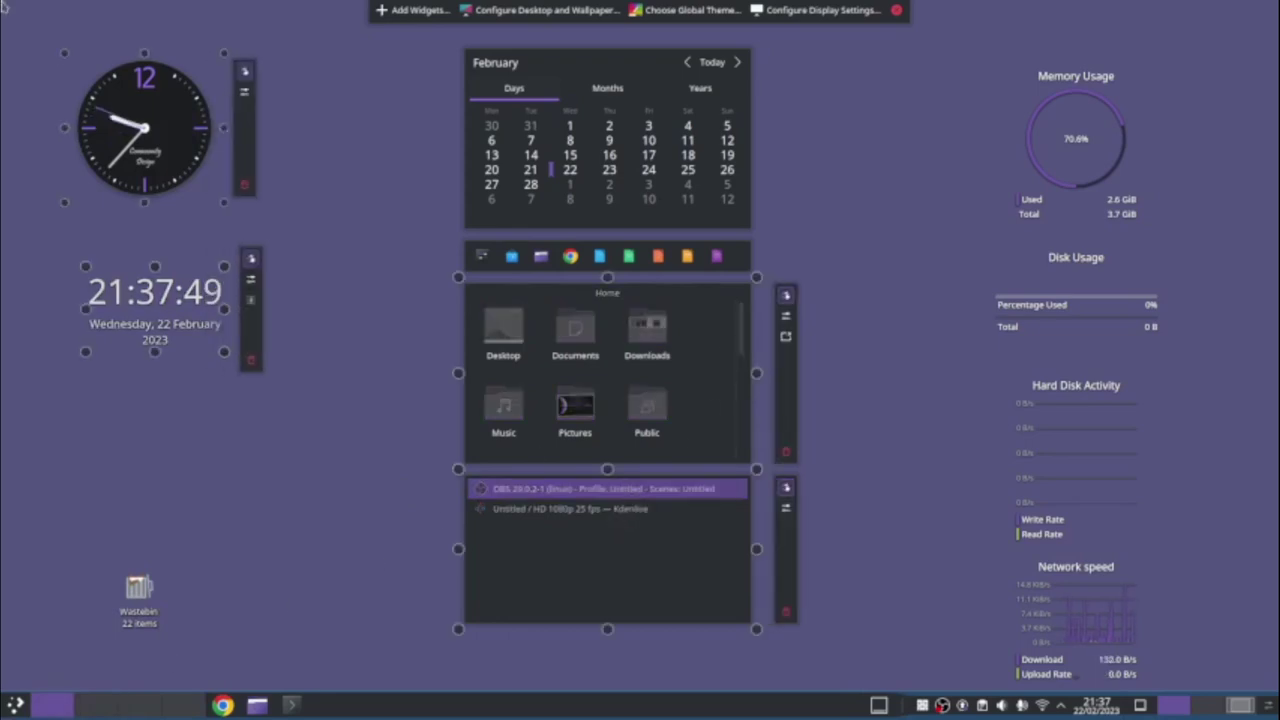
# - Switch to the Play activity and close the Kdenlive window on its second virtual desktop
pyautogui.moveTo(3, 8)
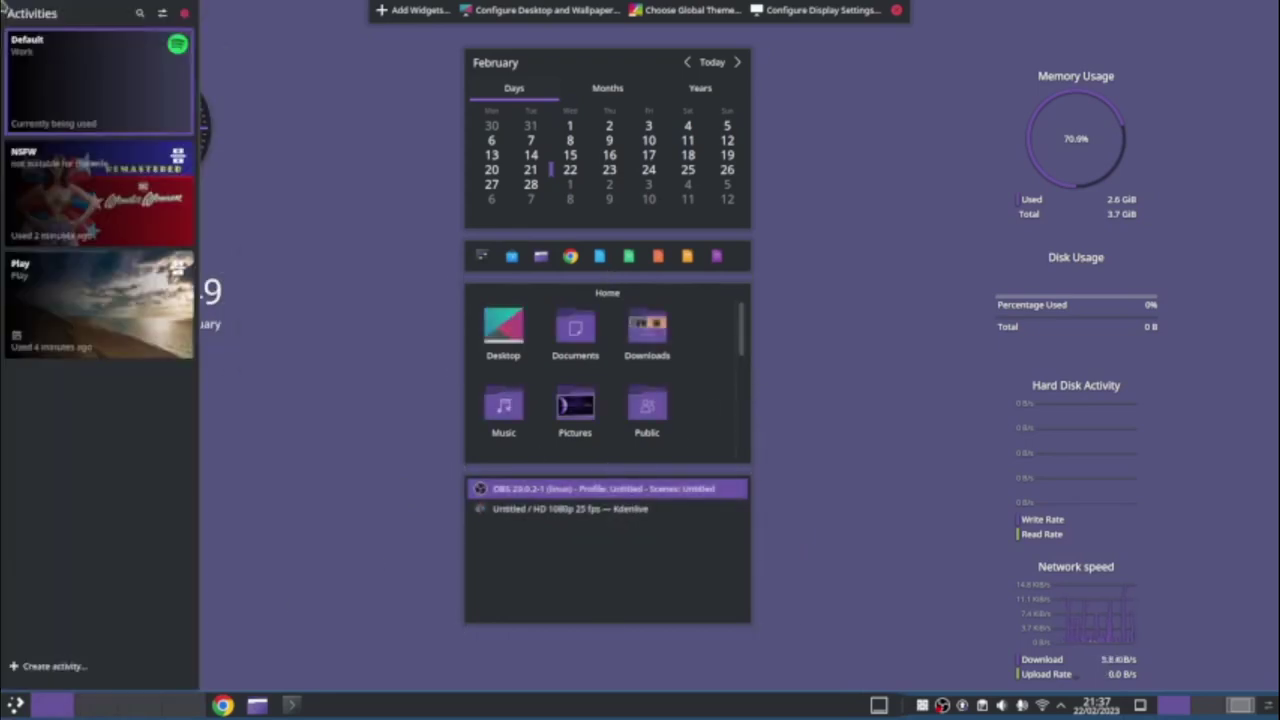
pyautogui.click(97, 296)
pyautogui.click(203, 366)
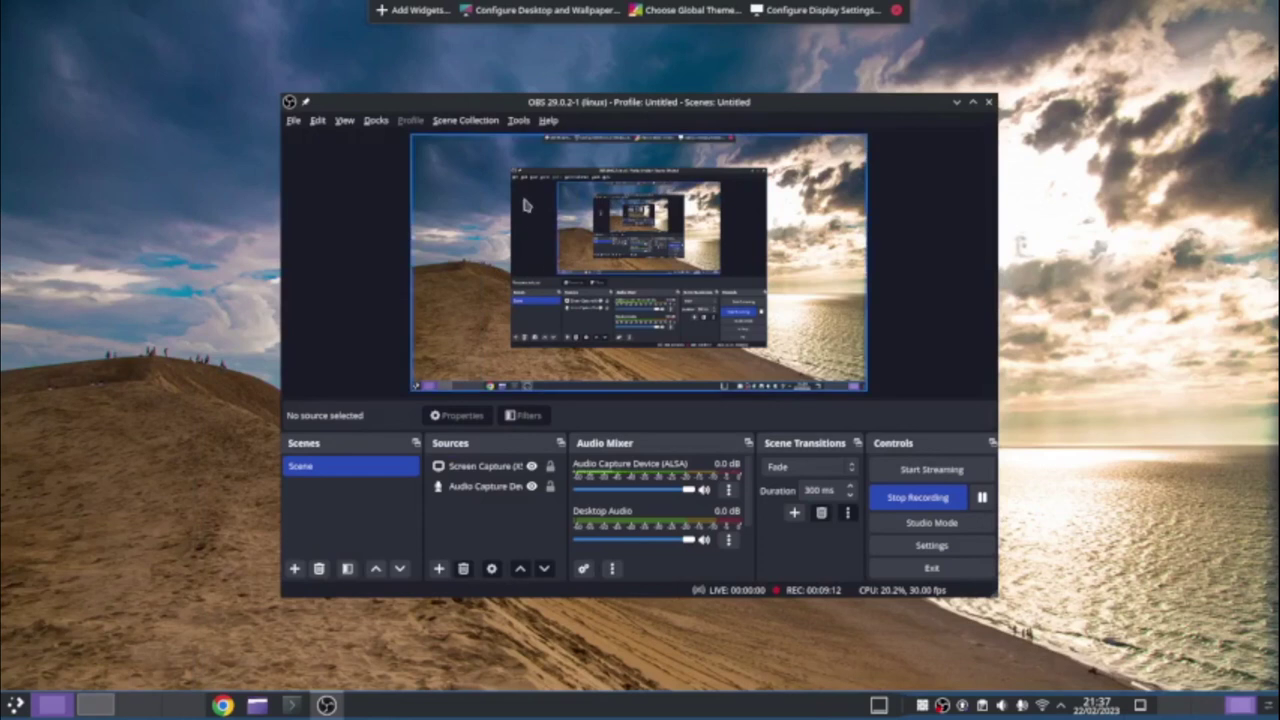
pyautogui.click(91, 705)
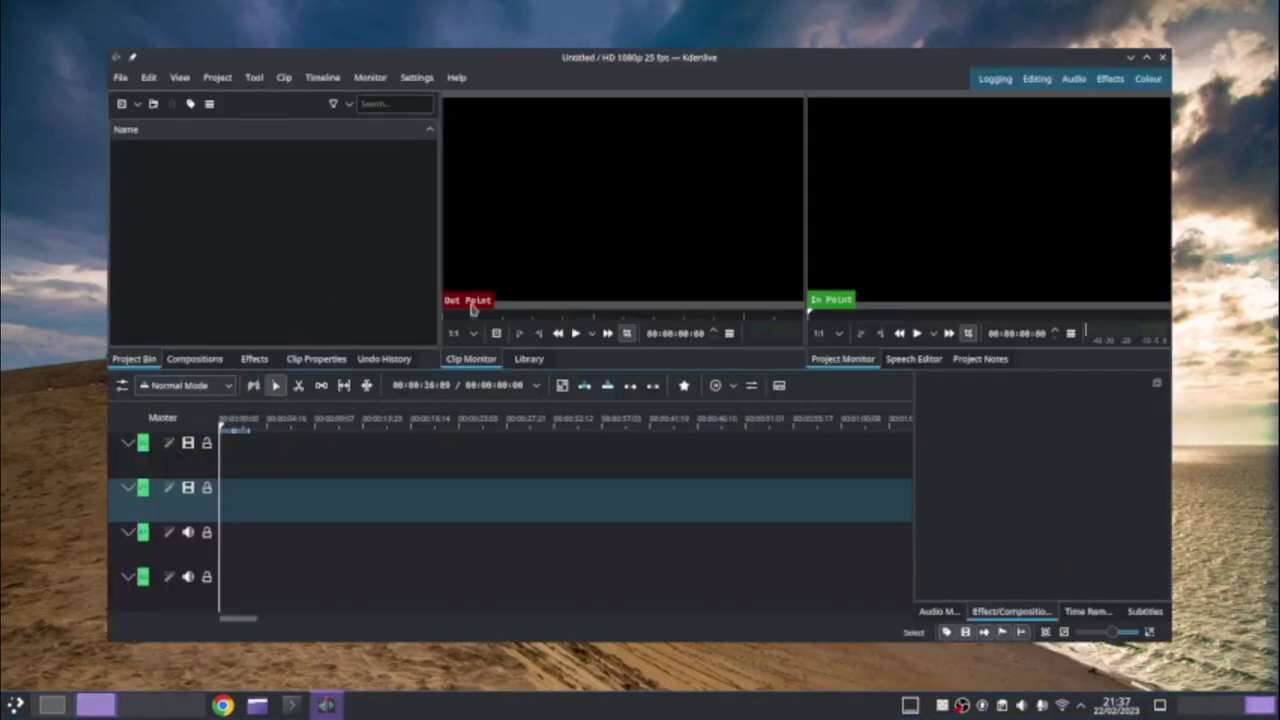
pyautogui.click(1162, 58)
# - Switch back to the Default activity and dismiss the activity switcher
pyautogui.moveTo(3, 5)
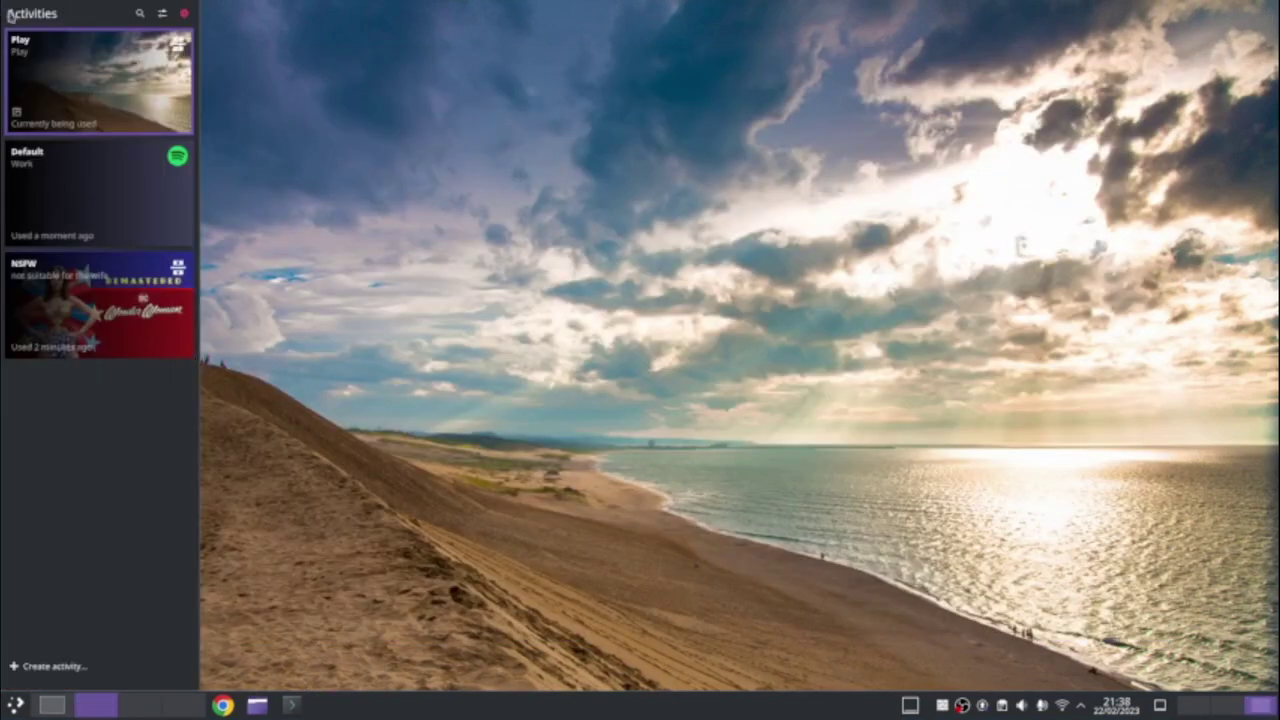
pyautogui.click(95, 195)
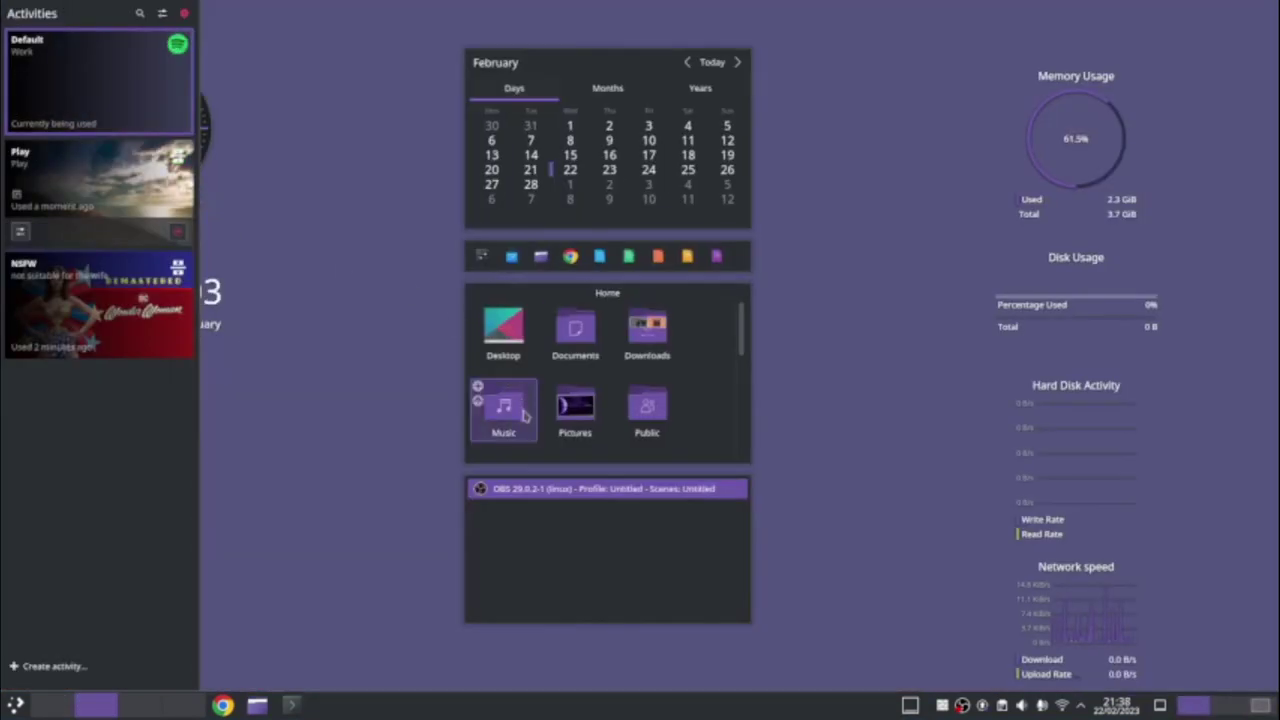
pyautogui.click(402, 447)
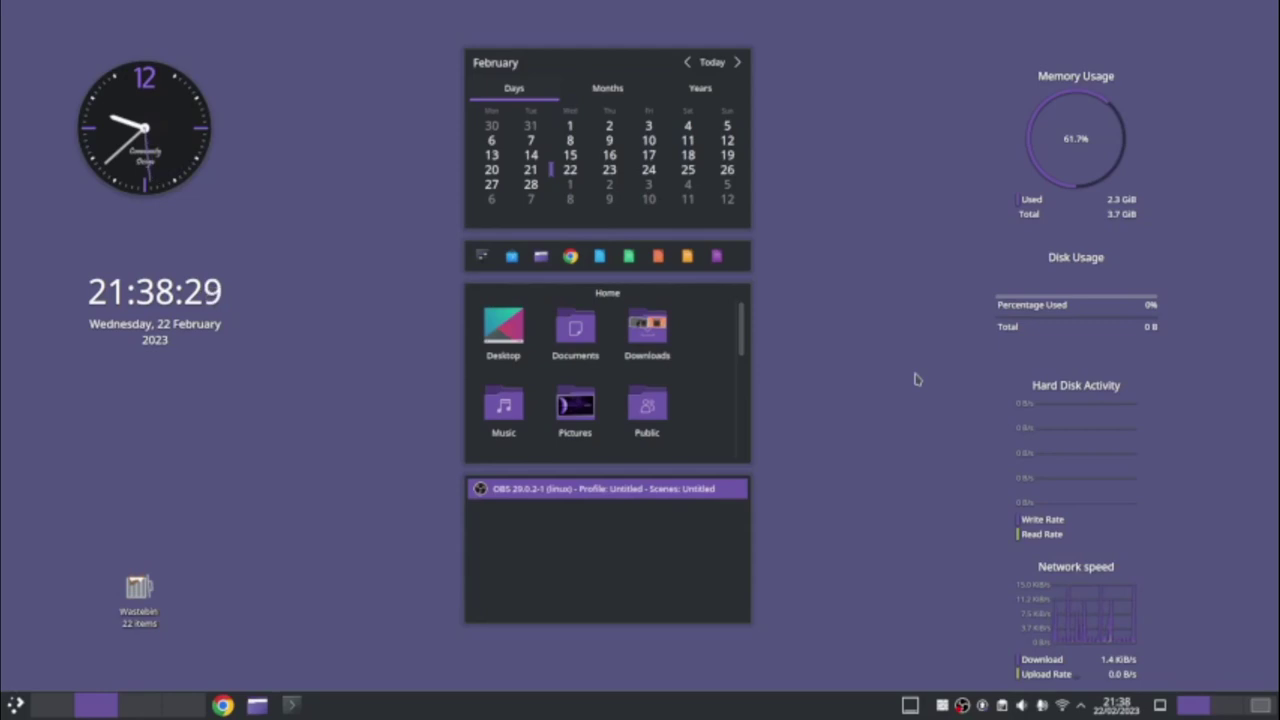
# - Open the download window for new Plasma widgets and browse the available widgets
pyautogui.rightClick(246, 216)
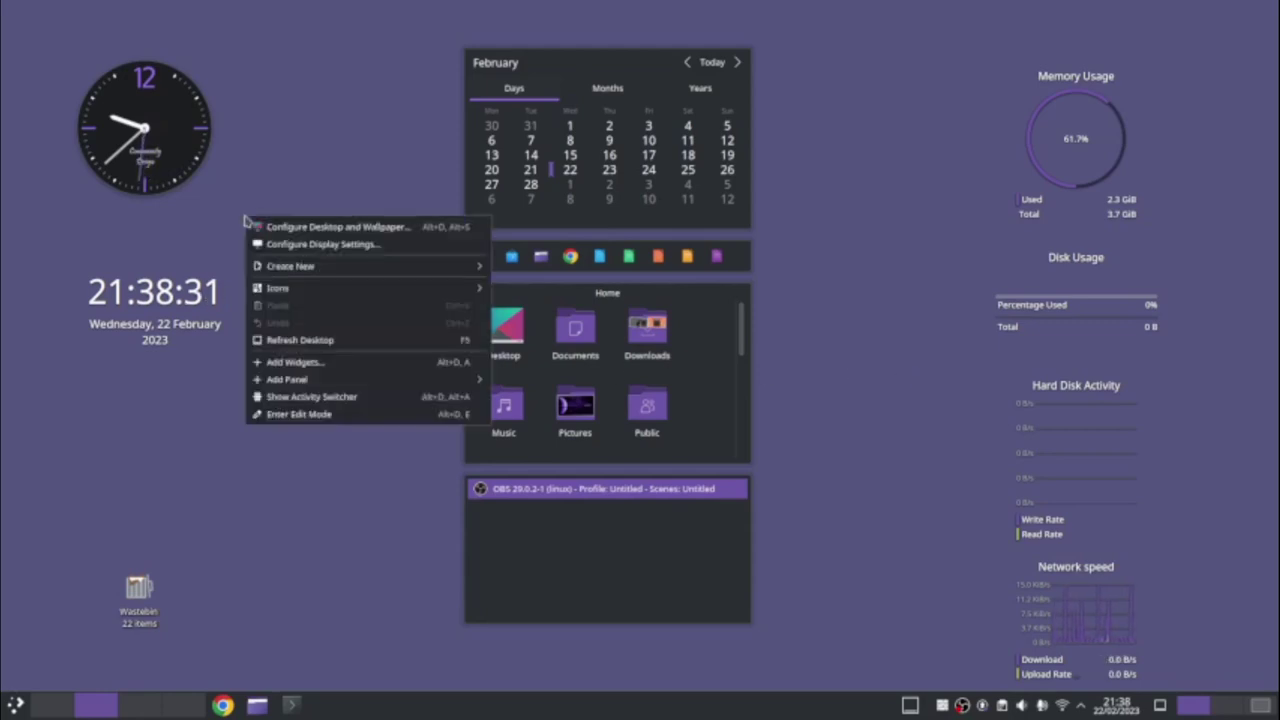
pyautogui.click(302, 361)
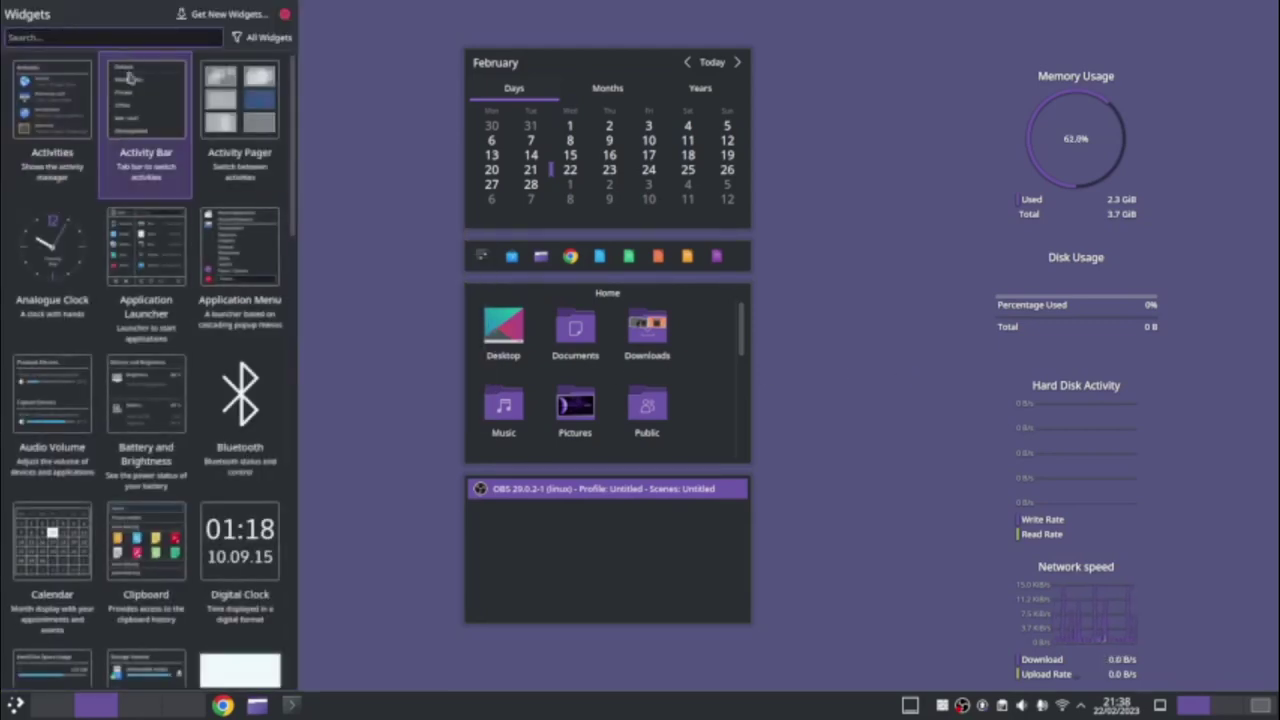
pyautogui.click(233, 14)
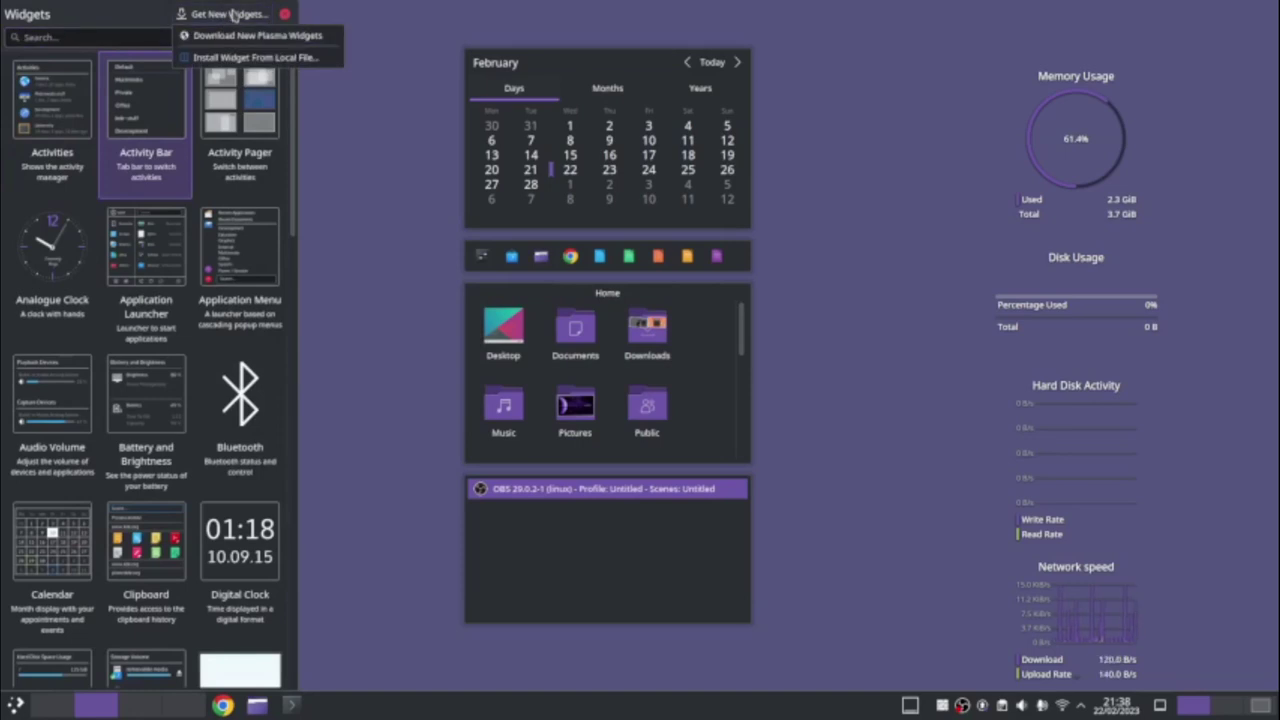
pyautogui.click(240, 36)
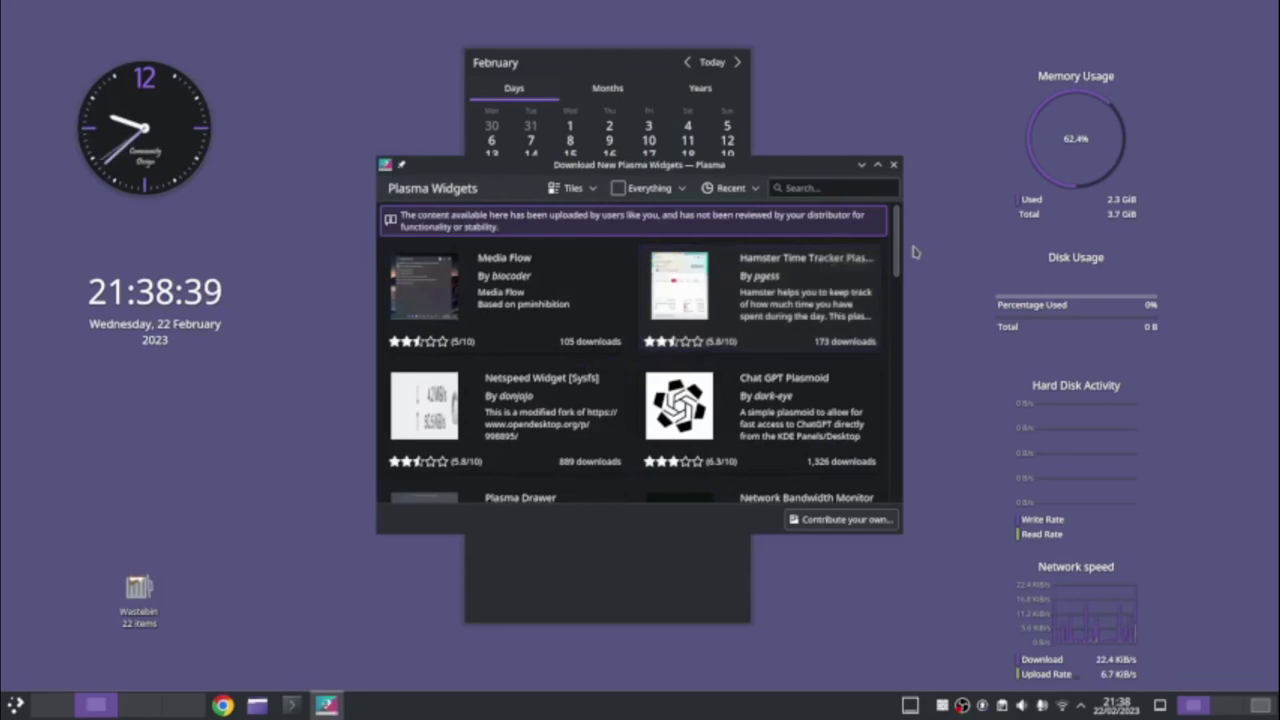
pyautogui.scroll(-3, 900, 285)
pyautogui.scroll(-6, 905, 320)
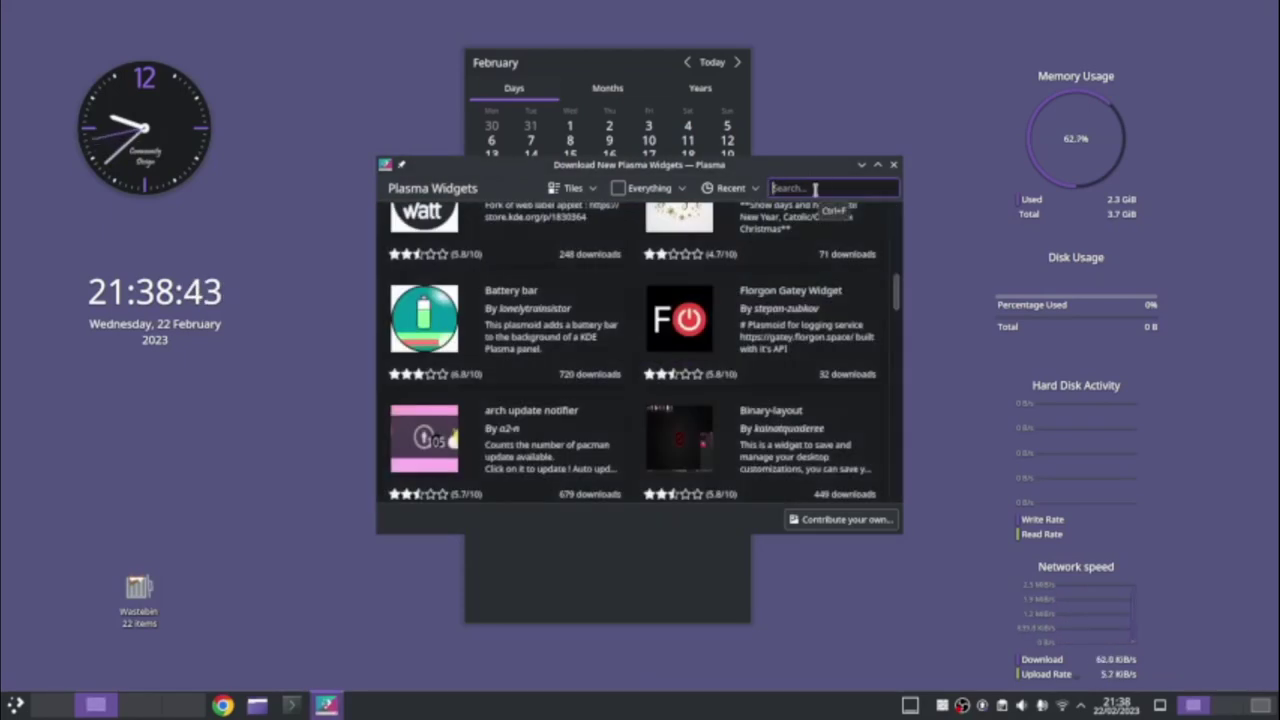
# - Search the downloadable Plasma widgets for "stocks"
pyautogui.click(815, 189)
pyautogui.write('stock')
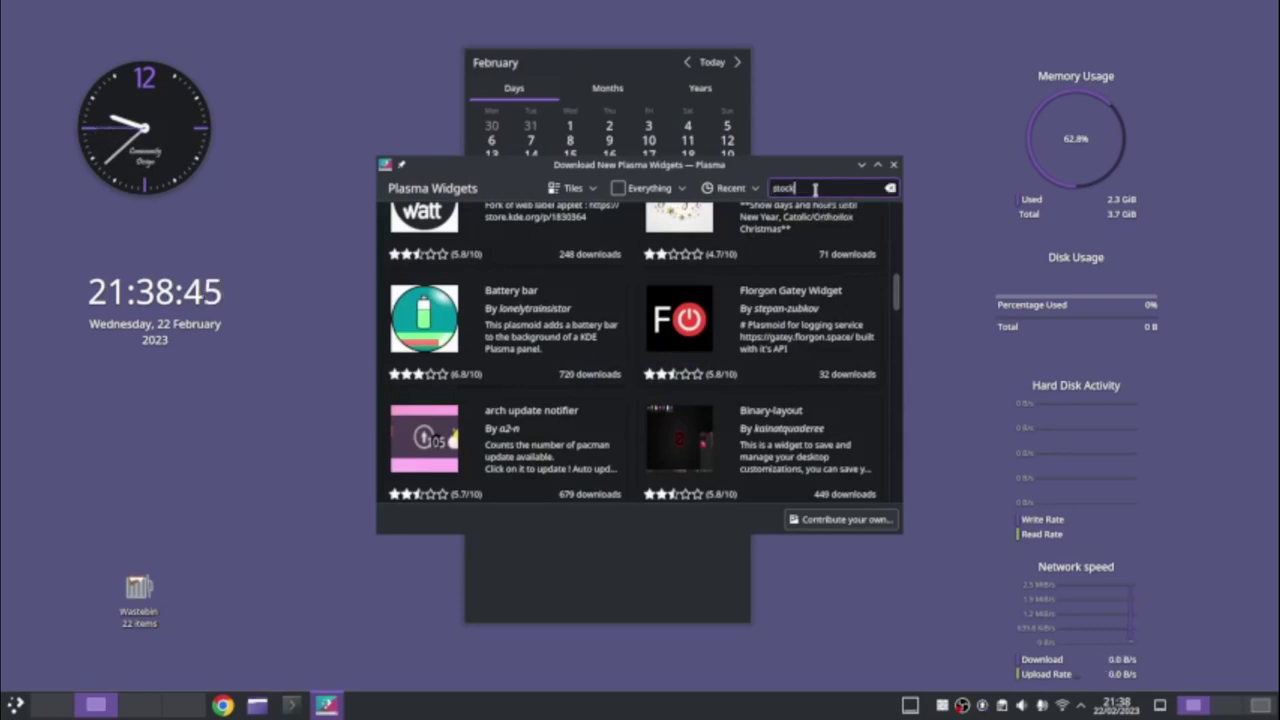
pyautogui.write(' ch')
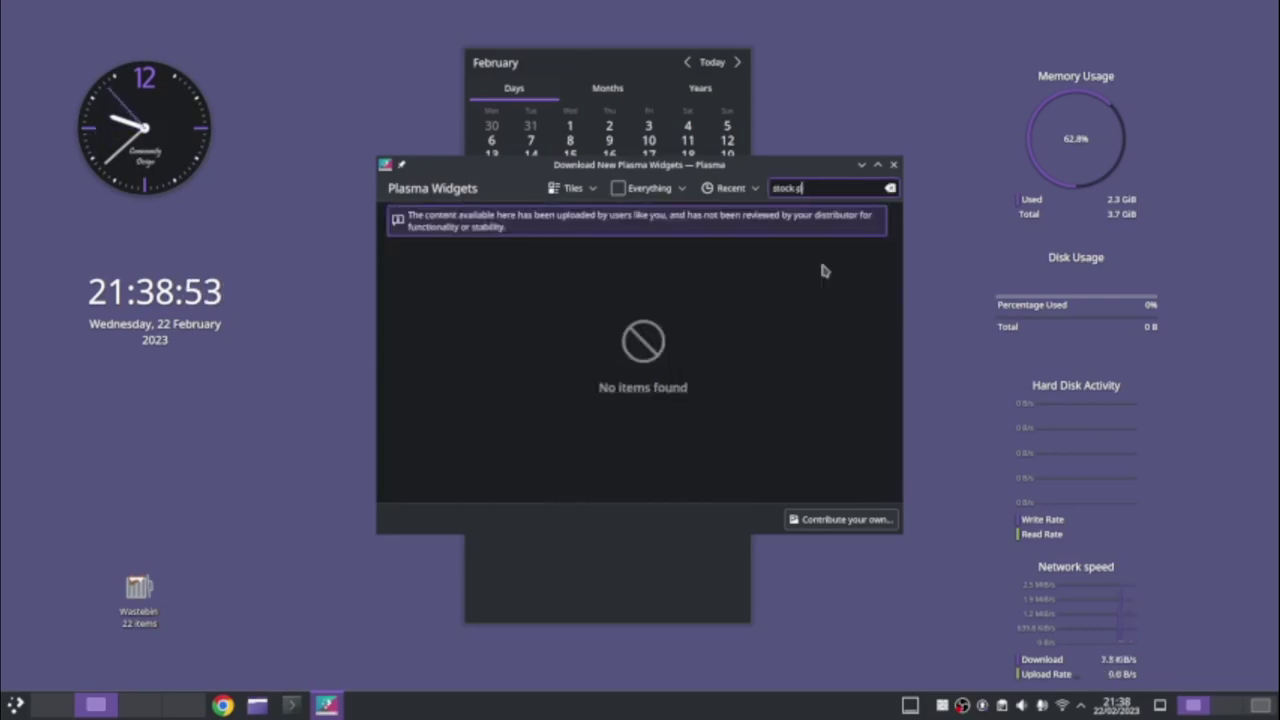
pyautogui.press('BackSpace')
pyautogui.press('BackSpace')
pyautogui.press('BackSpace')
pyautogui.write('s')
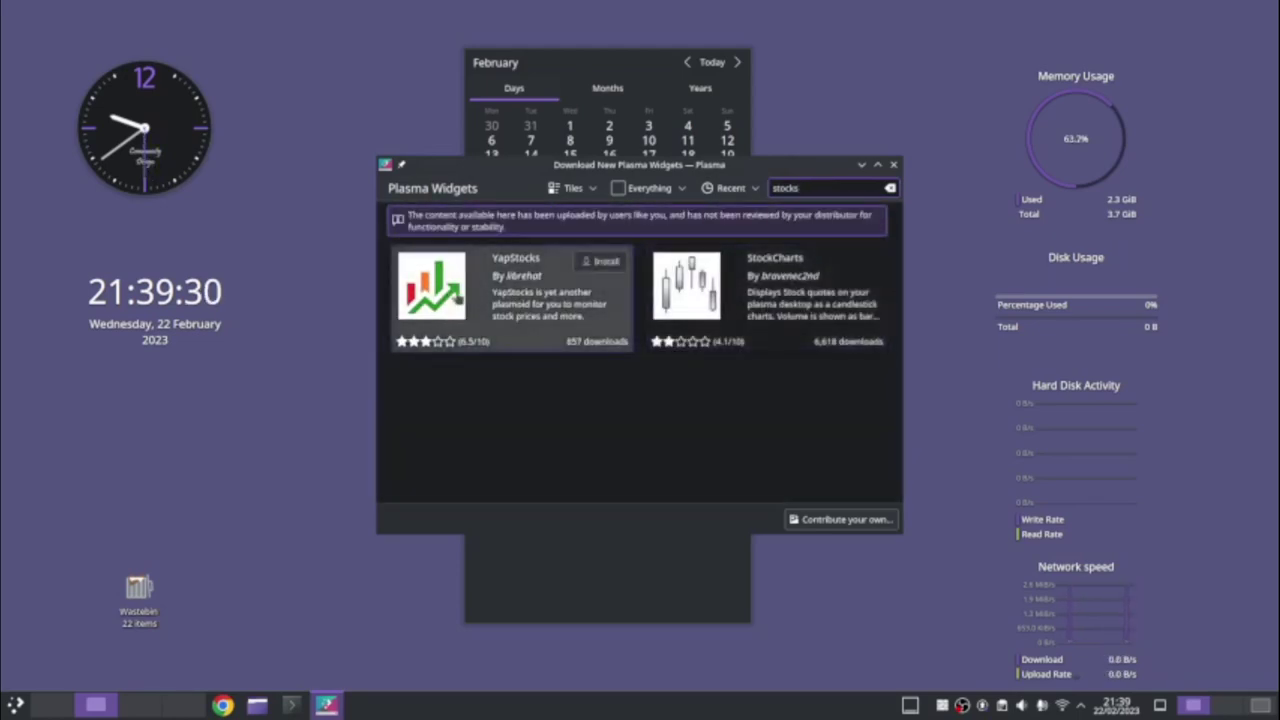
# - Install the YapStocks widget and close the download window
pyautogui.click(601, 262)
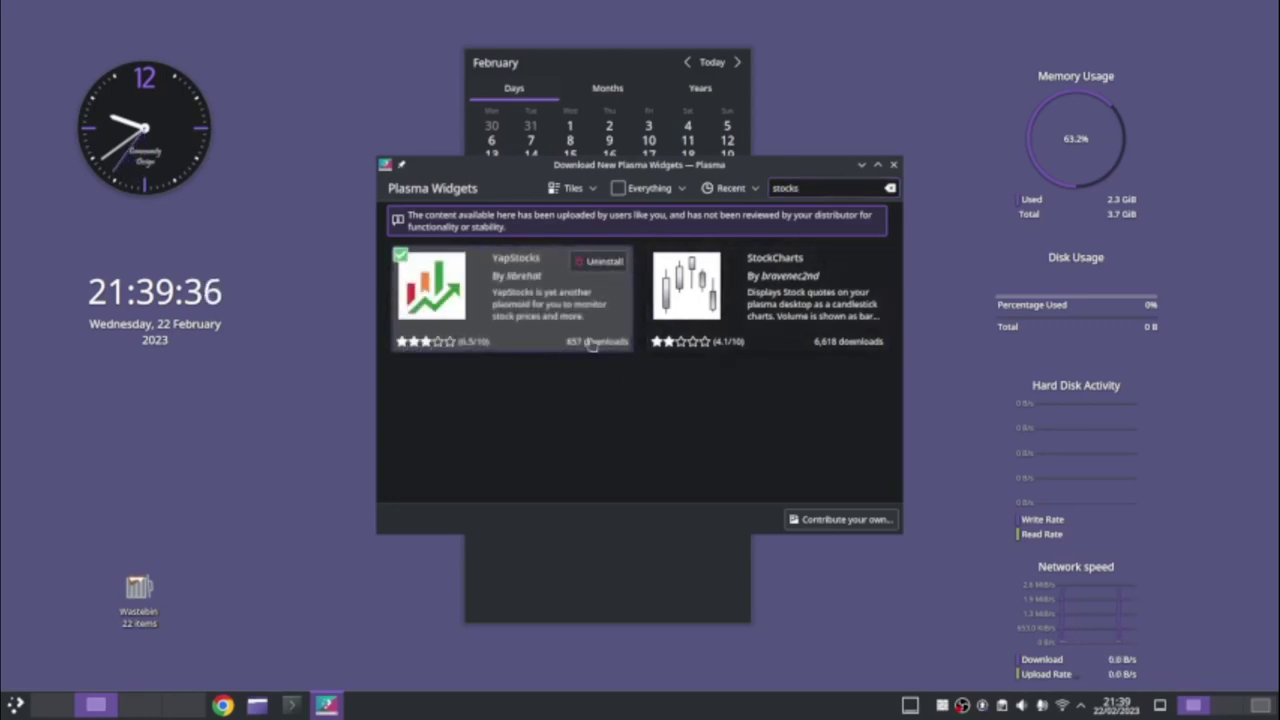
pyautogui.click(893, 164)
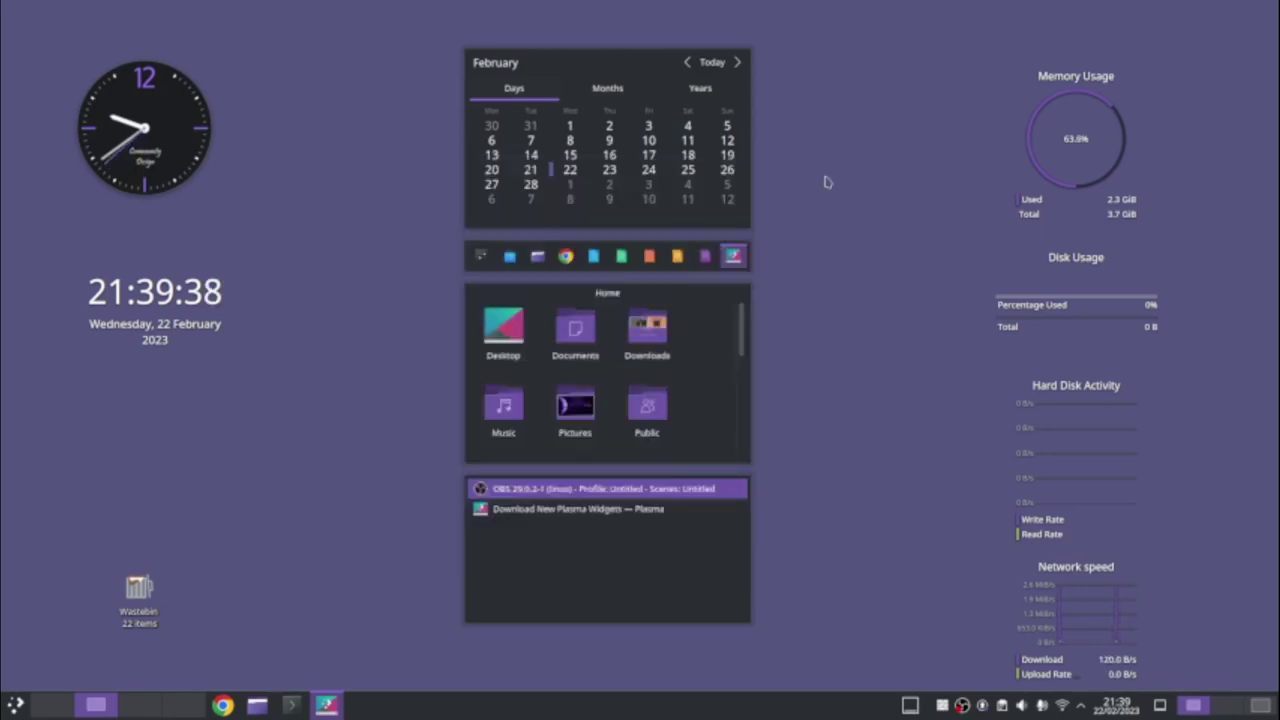
# - Add the YapStocks widget to the Default activity's desktop and close the widget list
pyautogui.rightClick(337, 234)
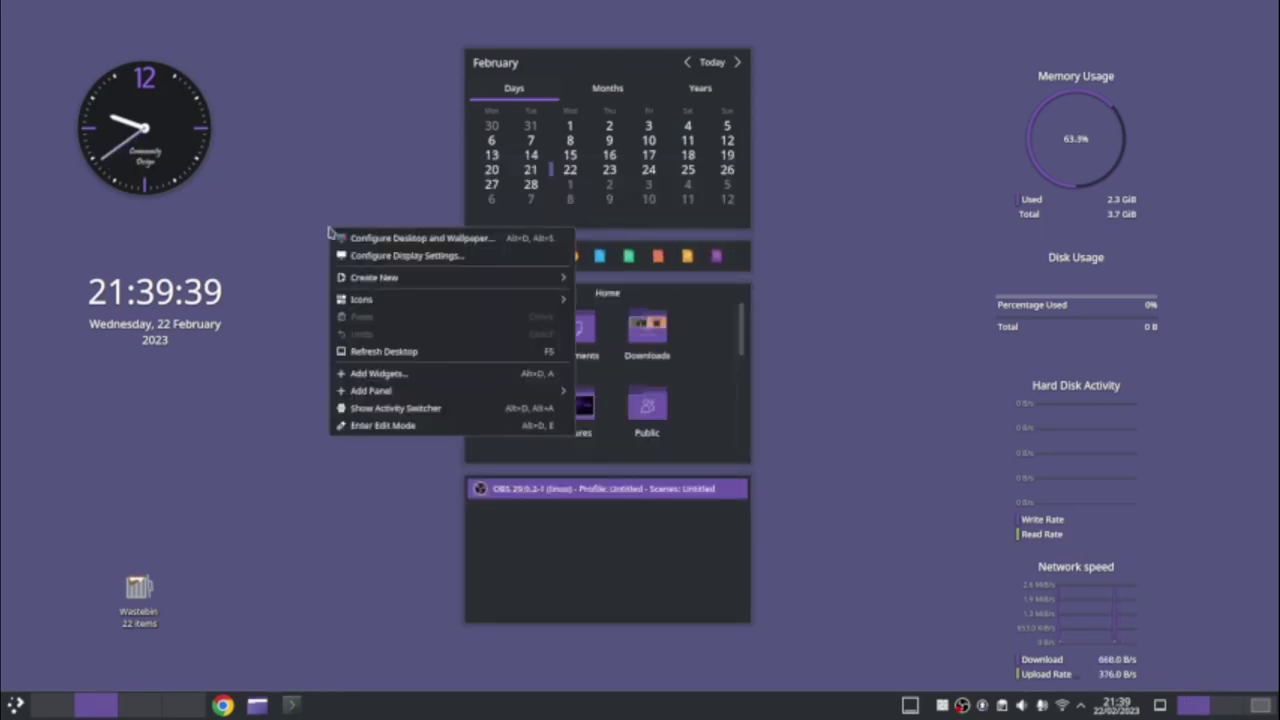
pyautogui.click(366, 382)
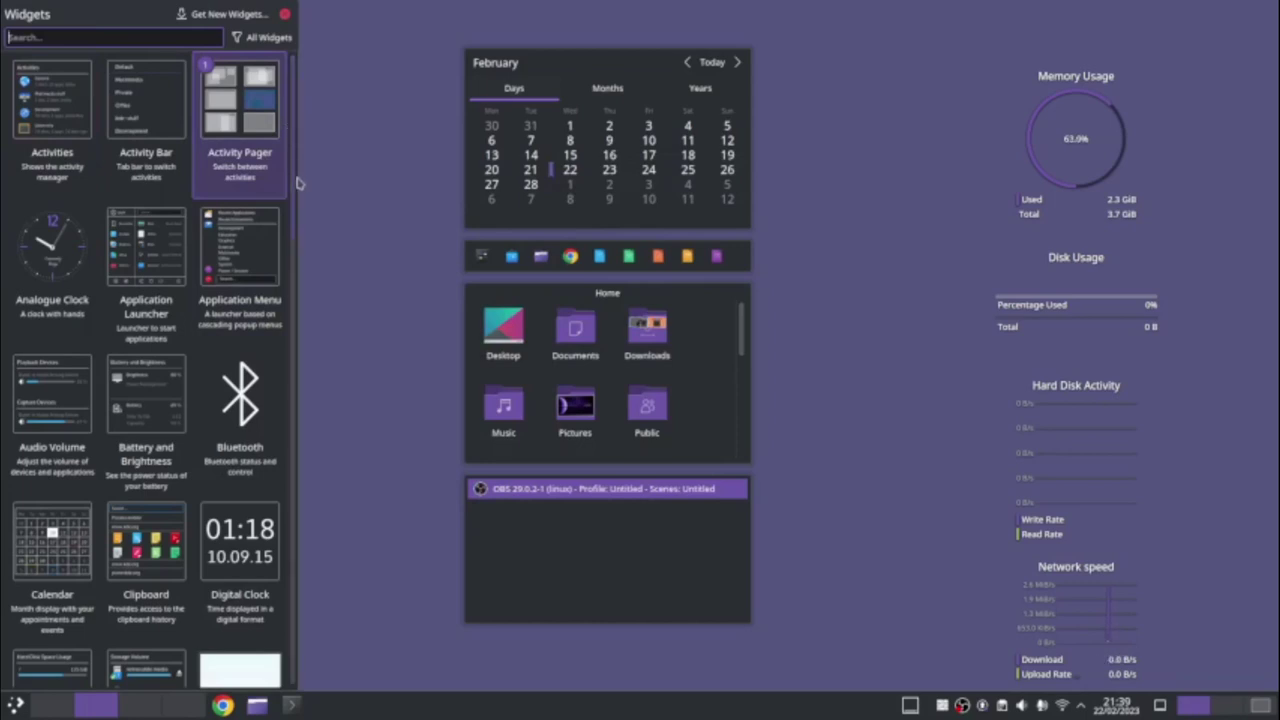
pyautogui.moveTo(293, 163); pyautogui.dragTo(288, 612)
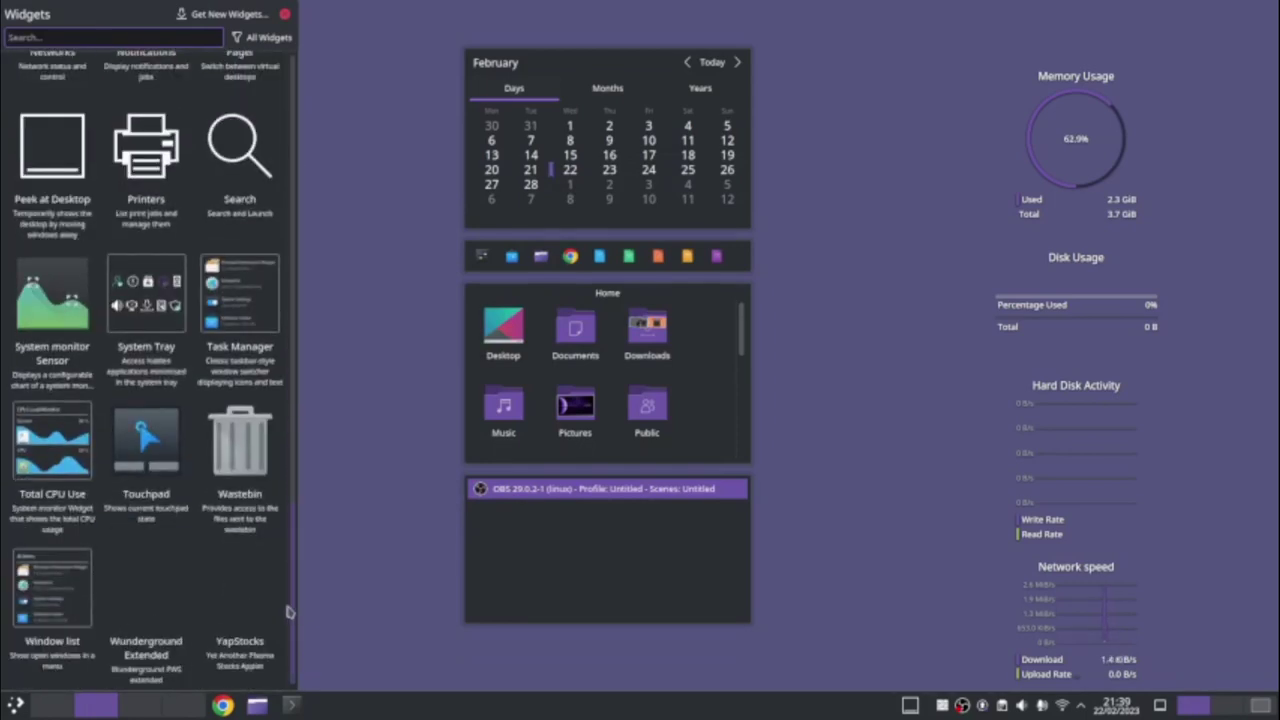
pyautogui.doubleClick(228, 608)
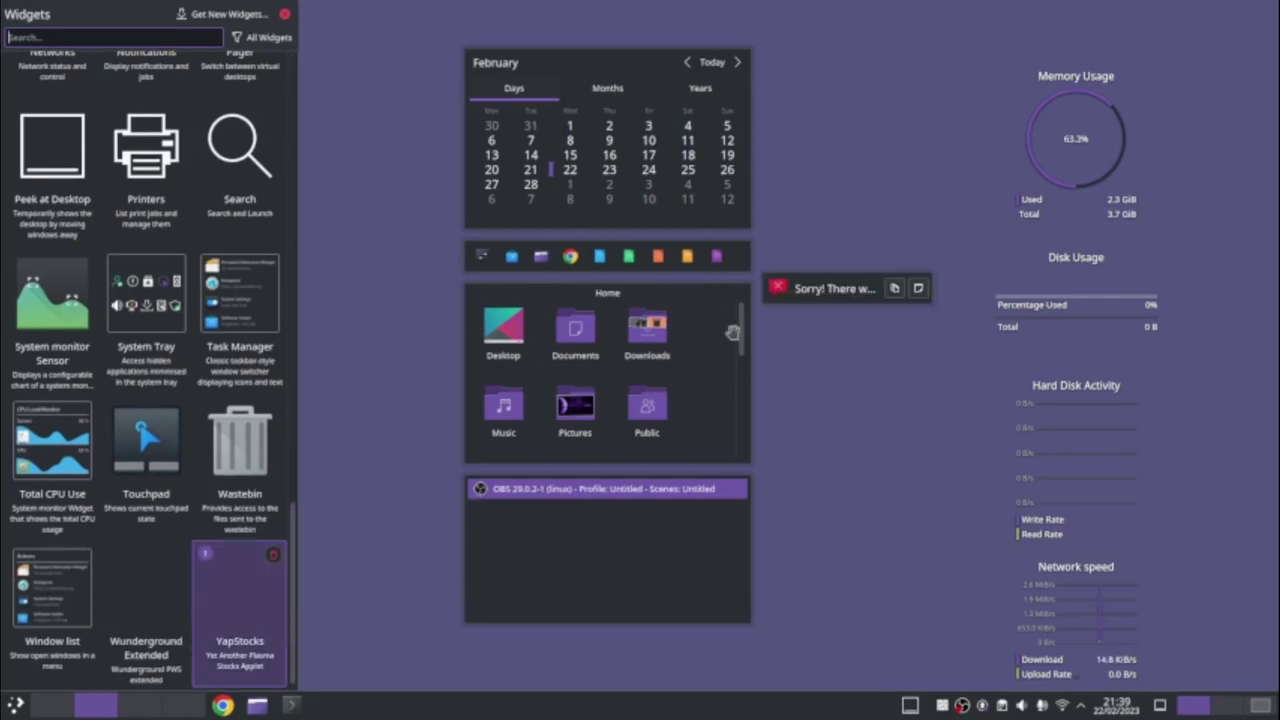
pyautogui.press('Escape')
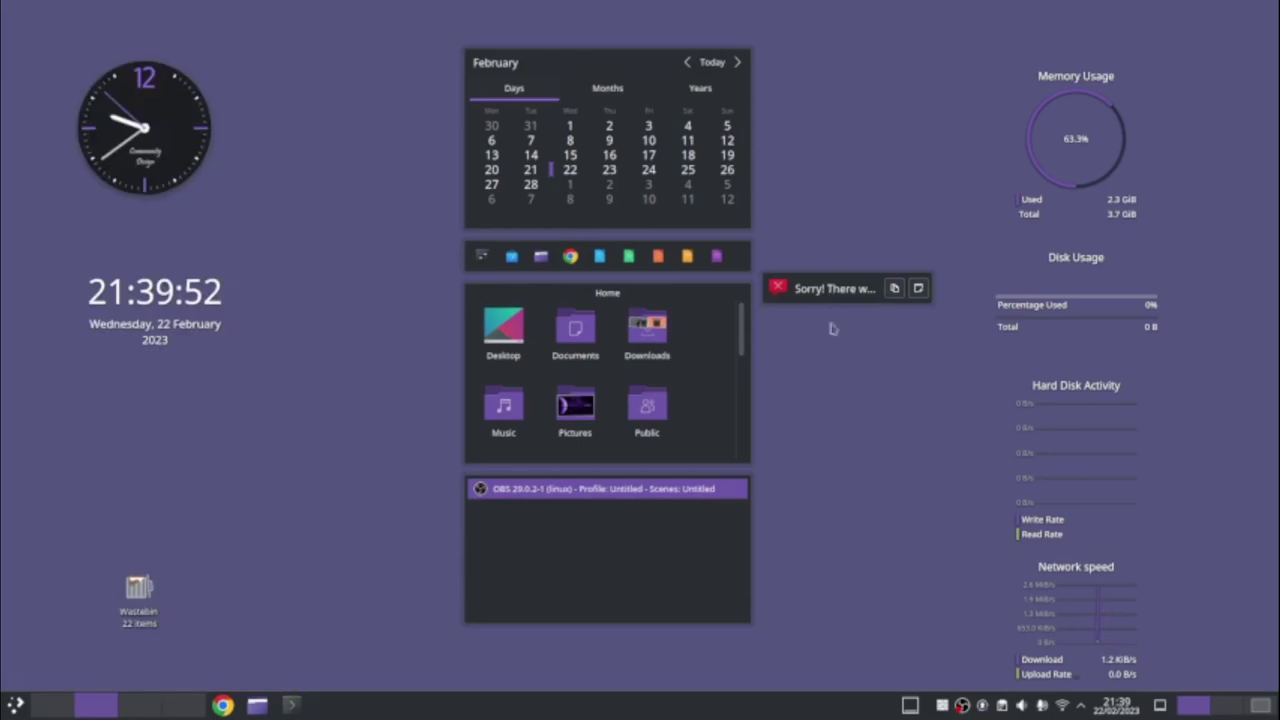
# - Remove the YapStocks widget from the desktop and dismiss the removal notification
pyautogui.rightClick(826, 288)
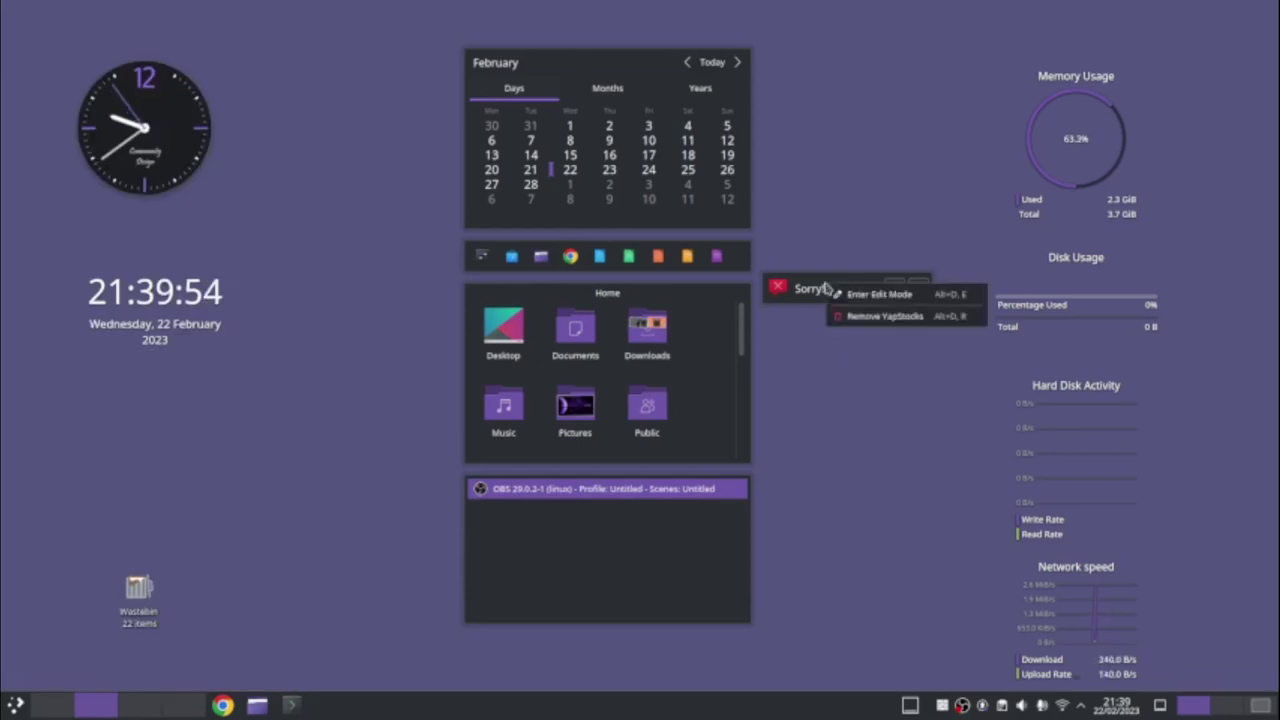
pyautogui.click(872, 318)
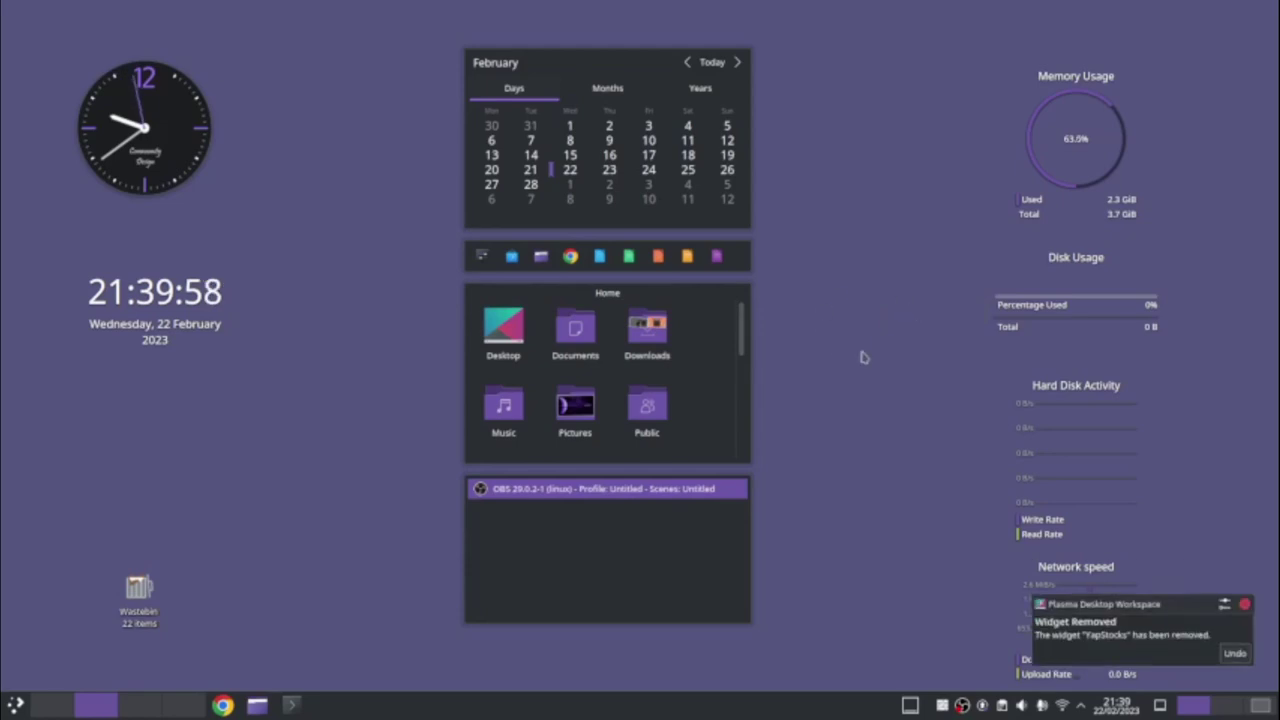
pyautogui.click(1245, 607)
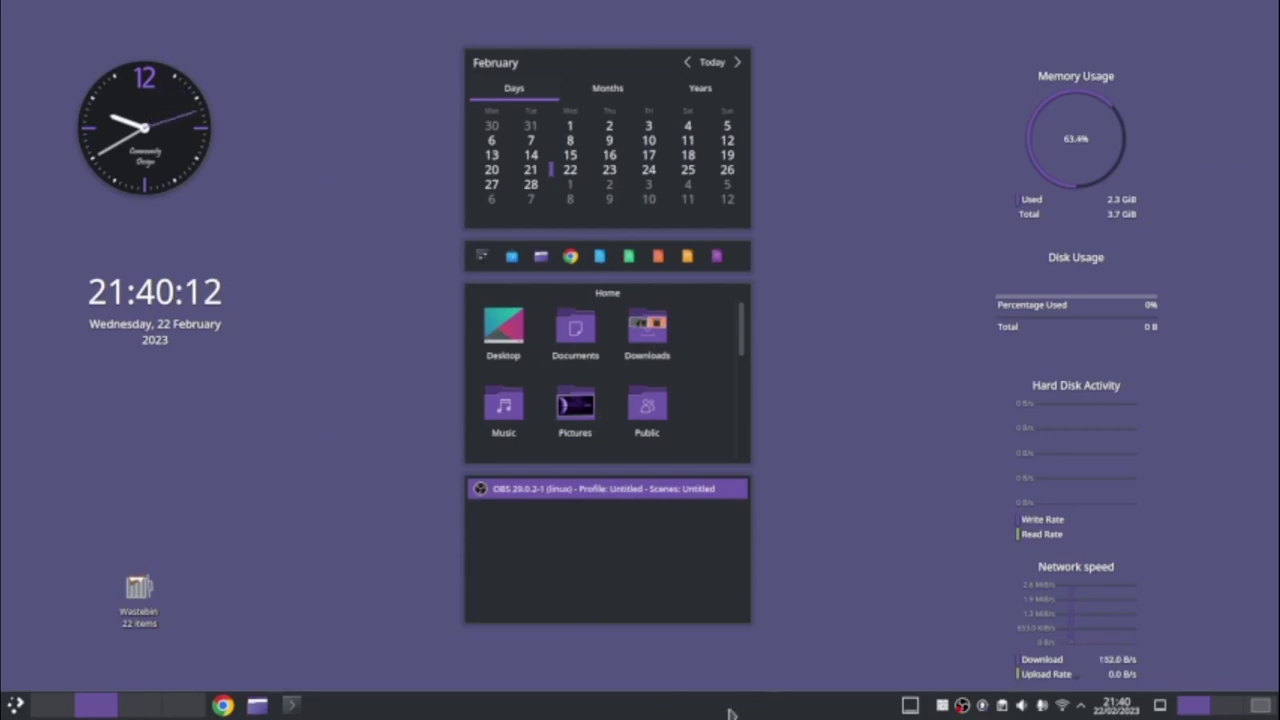
# - Enter panel edit mode and examine the Google Chrome launcher's permissions, application and details properties, leaving them without changes
pyautogui.rightClick(540, 712)
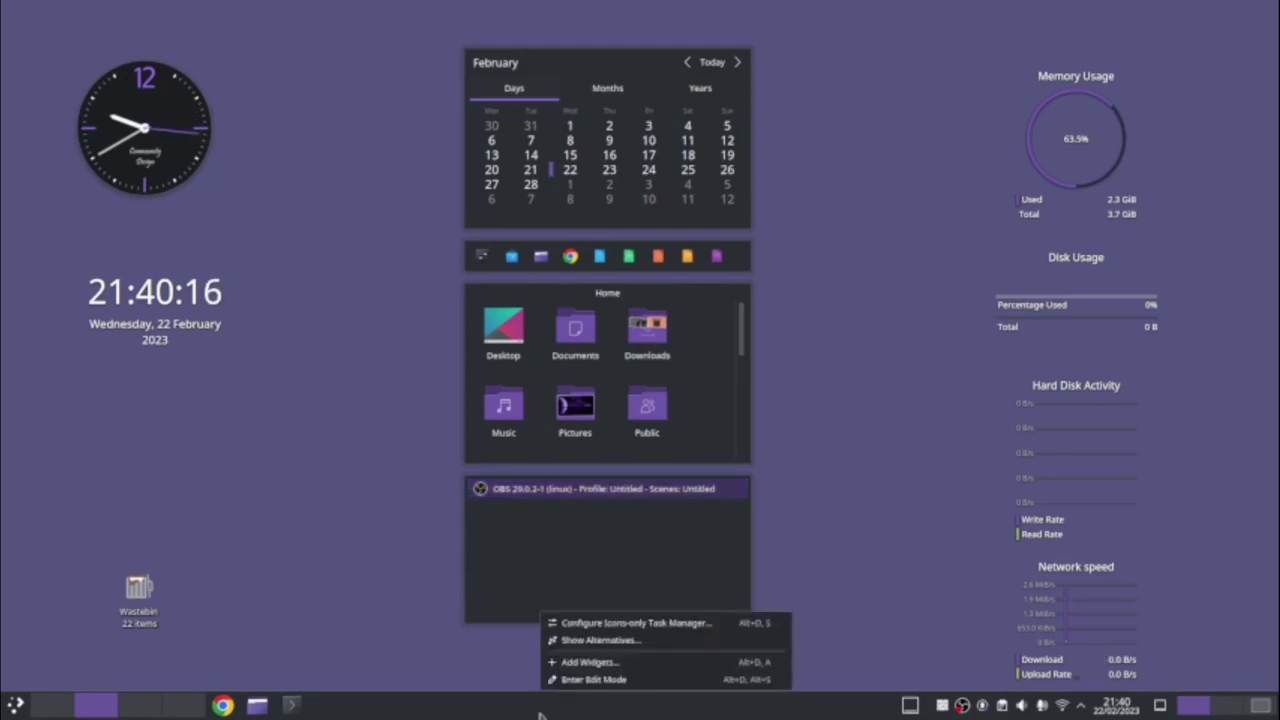
pyautogui.click(594, 679)
pyautogui.moveTo(449, 703)
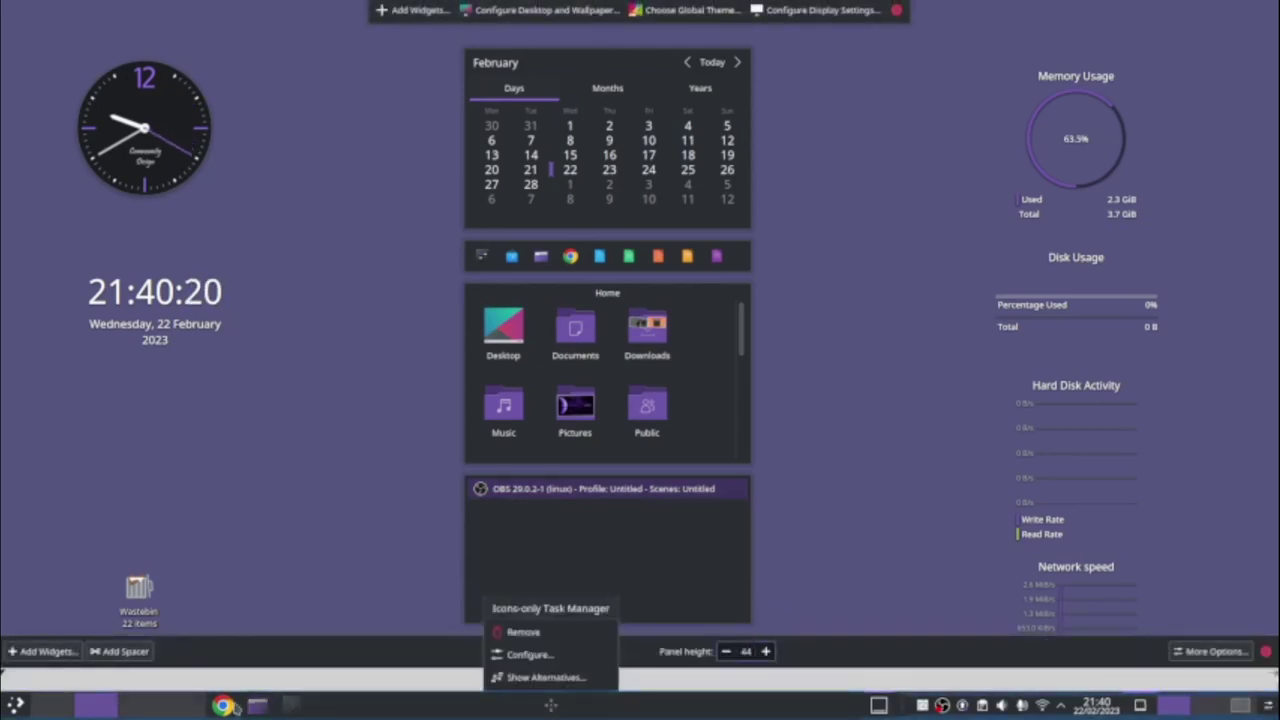
pyautogui.moveTo(222, 707)
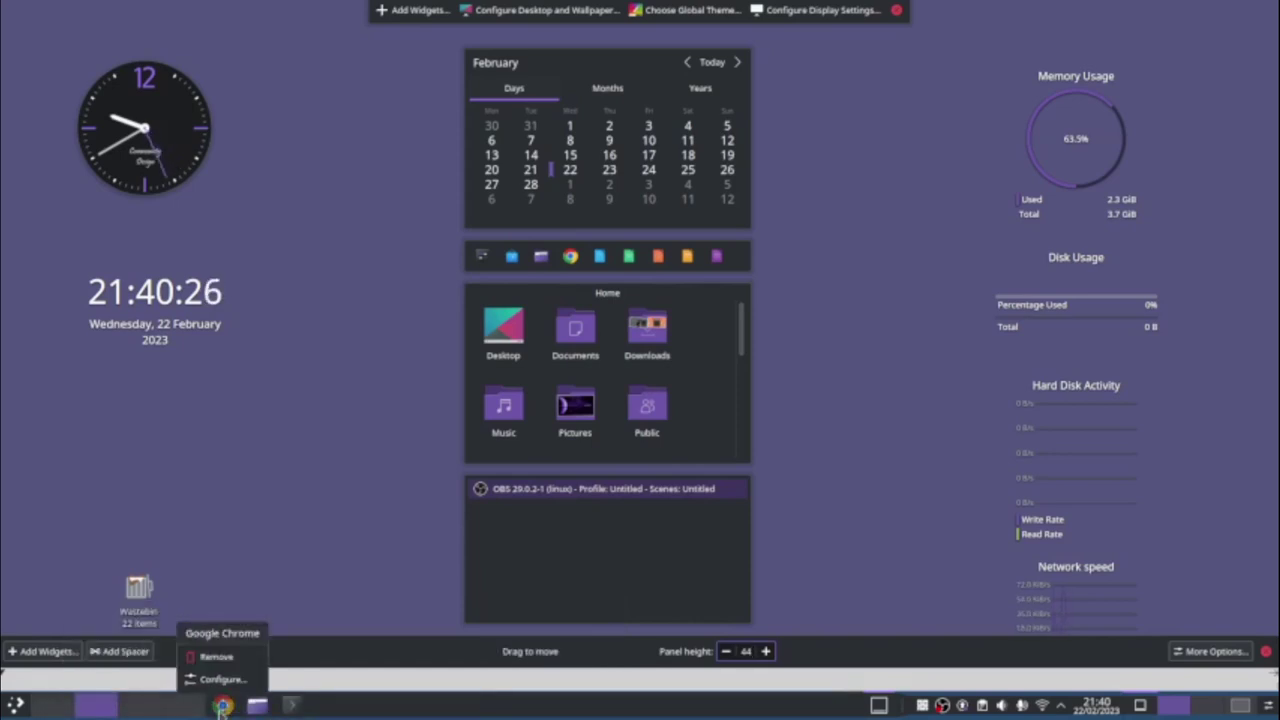
pyautogui.click(218, 679)
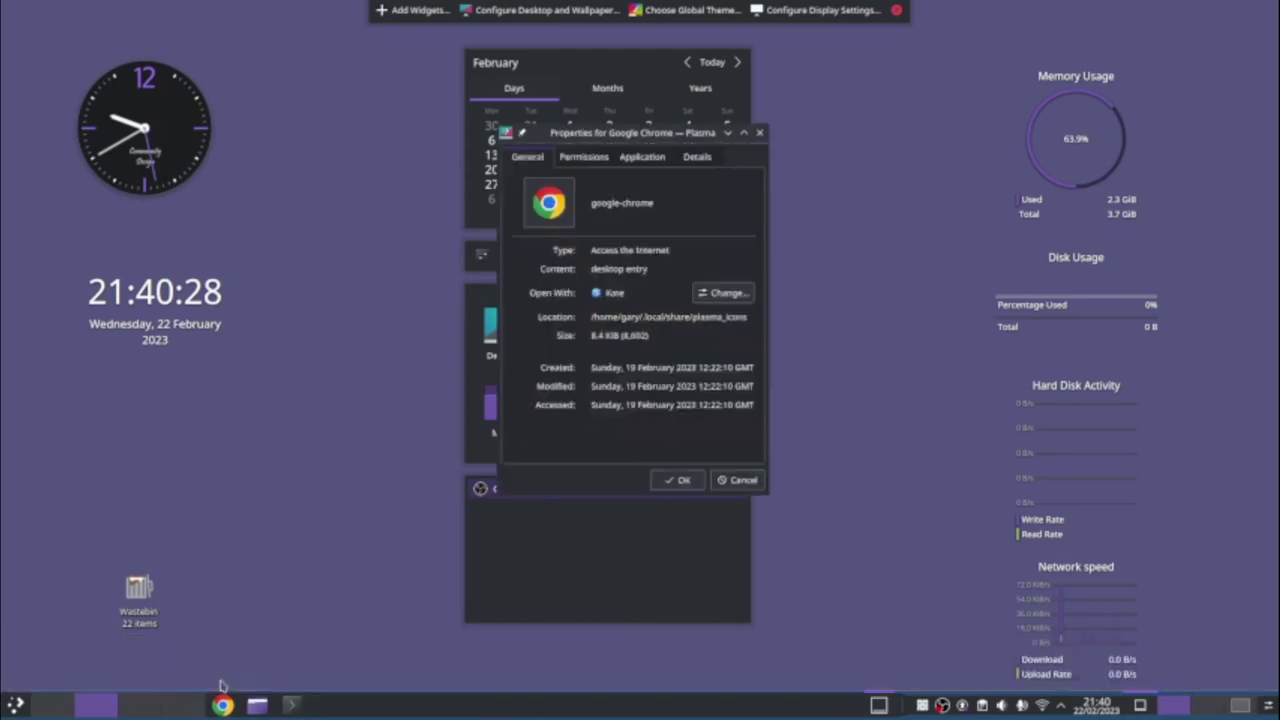
pyautogui.click(584, 157)
pyautogui.click(646, 160)
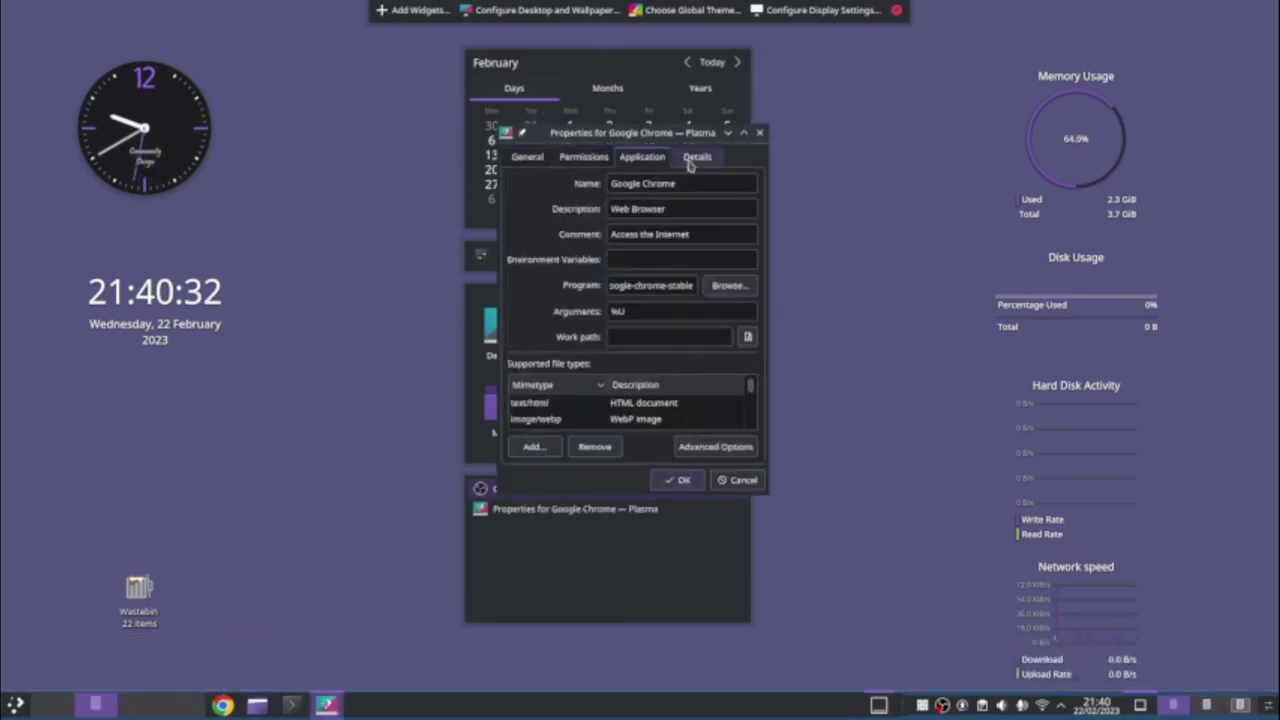
pyautogui.click(690, 160)
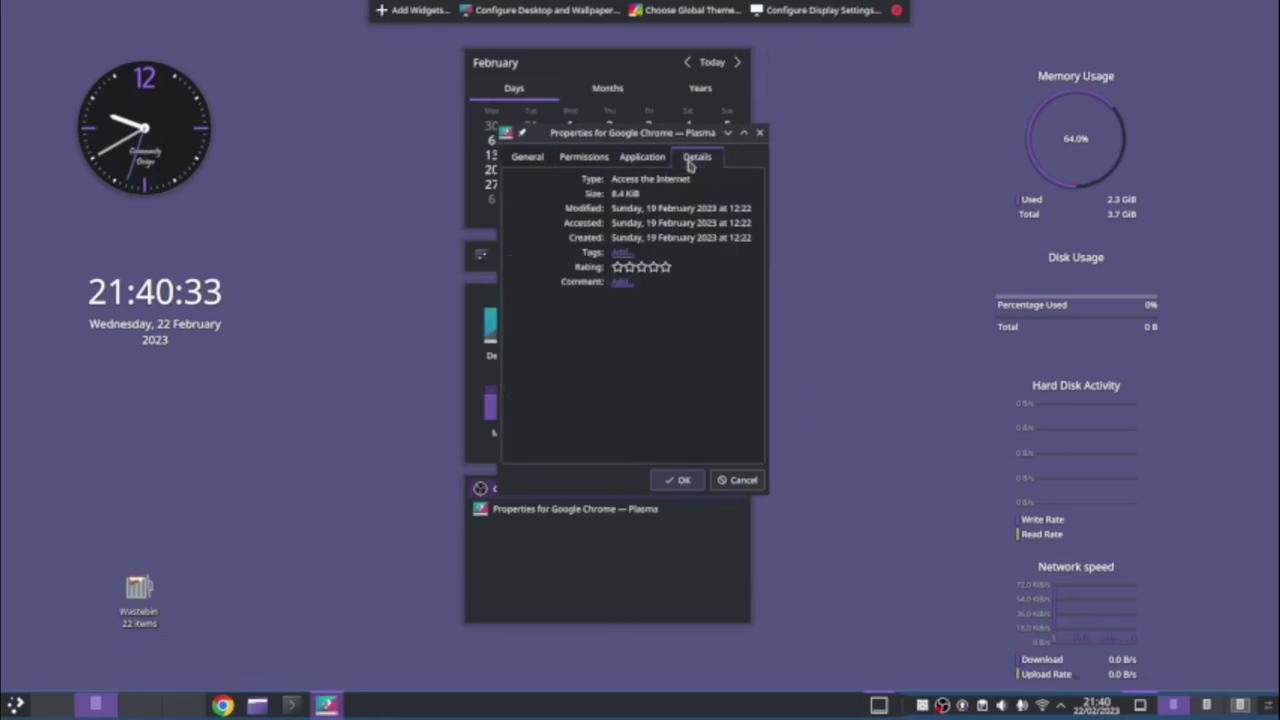
pyautogui.click(740, 481)
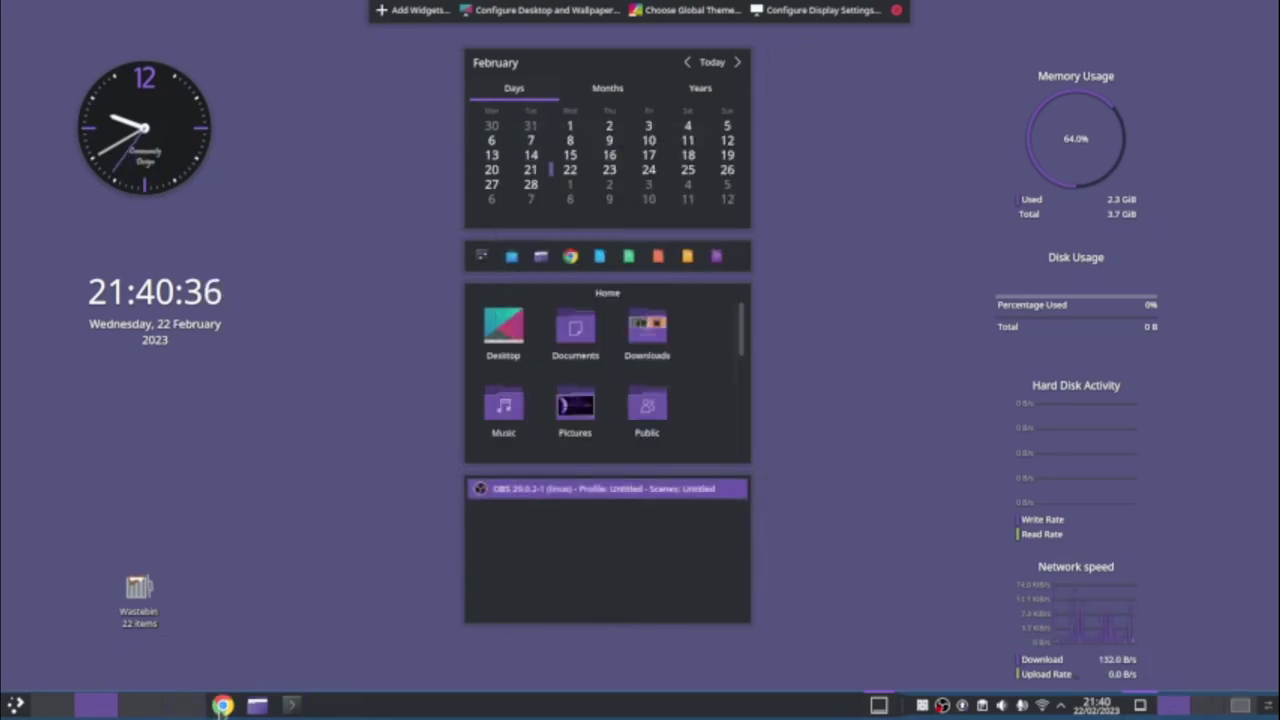
# - Reopen panel edit mode and move the Google Chrome launcher next to the Minimise All Windows widget
pyautogui.rightClick(222, 705)
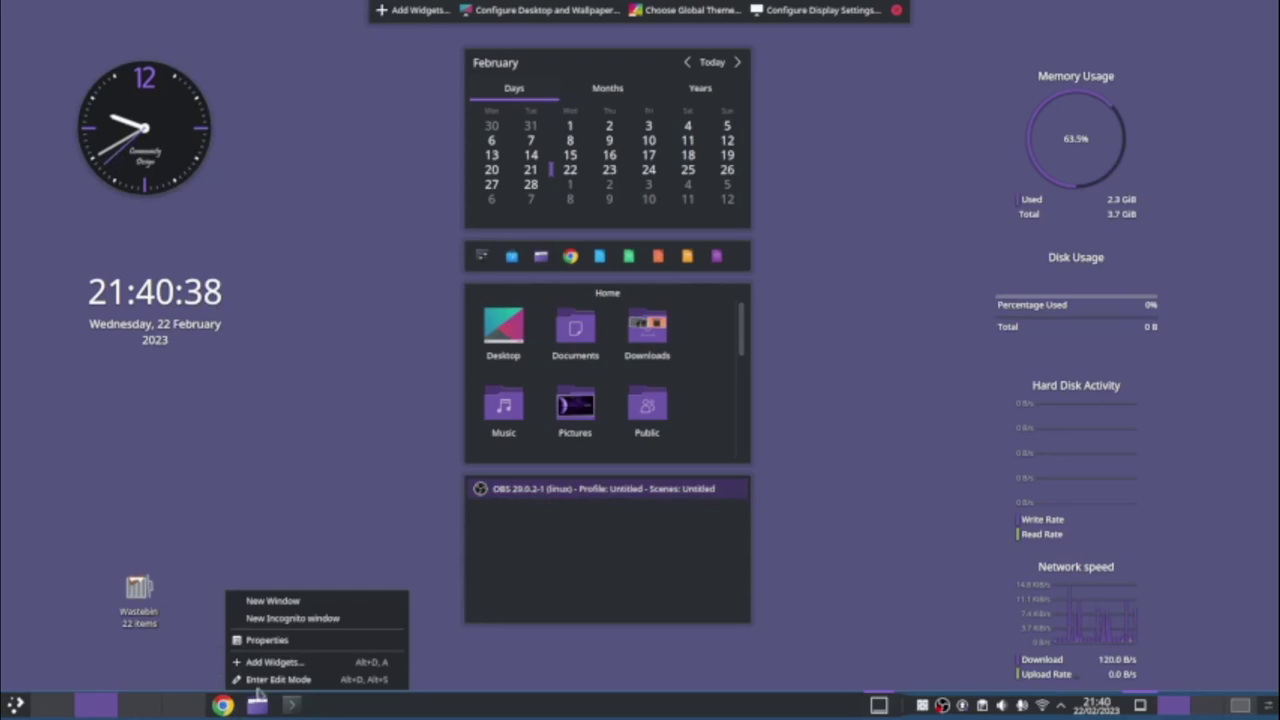
pyautogui.click(262, 680)
pyautogui.moveTo(222, 705)
pyautogui.mouseDown()
pyautogui.moveTo(325, 710)
pyautogui.moveTo(225, 707)
pyautogui.mouseUp()
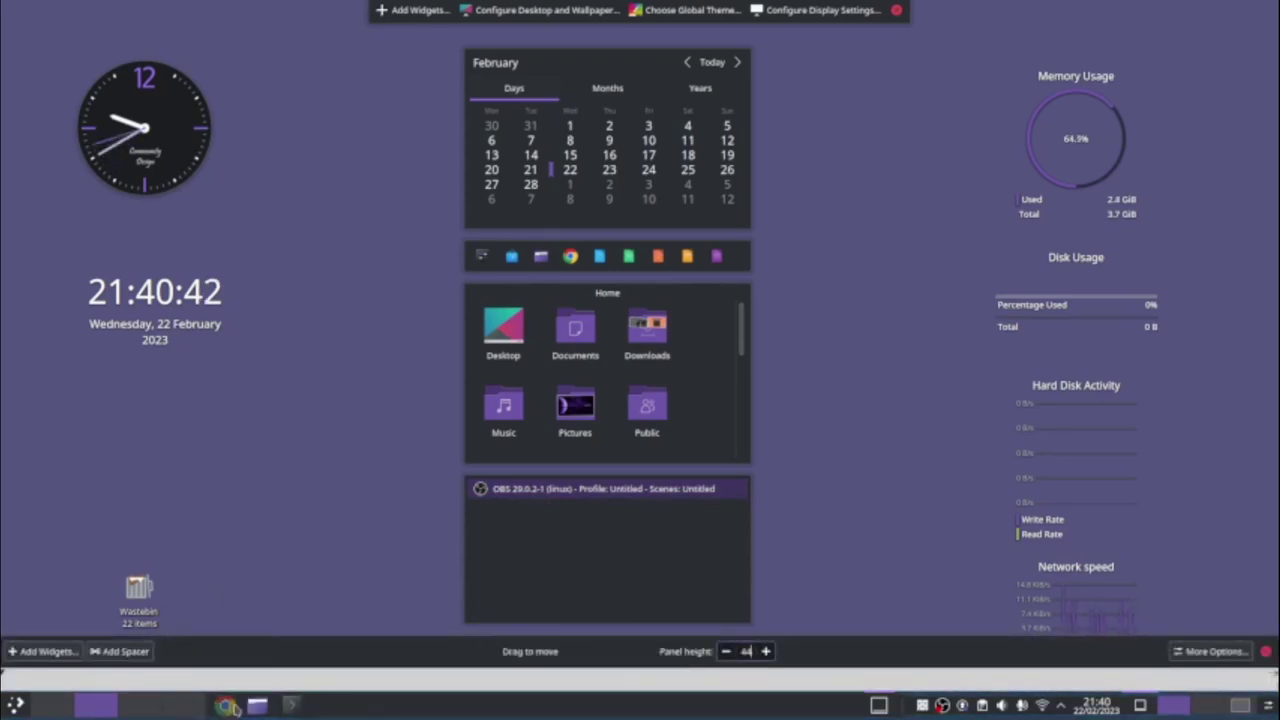
pyautogui.moveTo(671, 710)
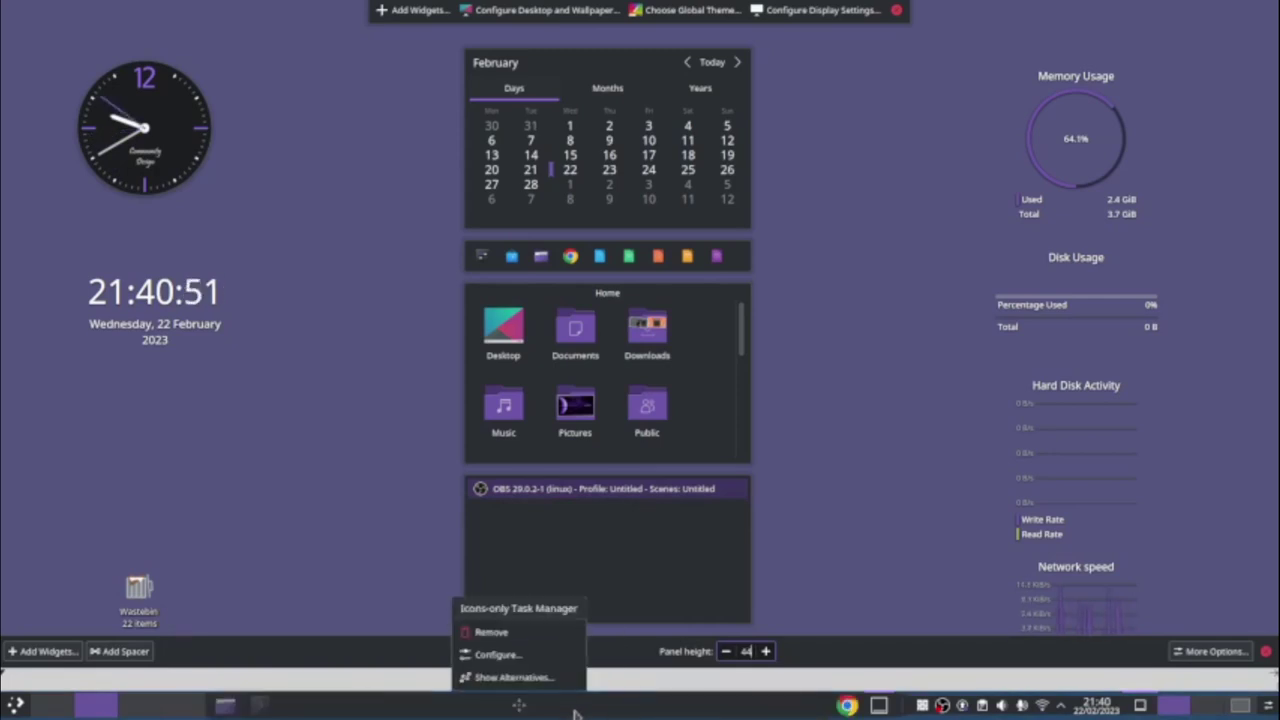
pyautogui.moveTo(503, 705)
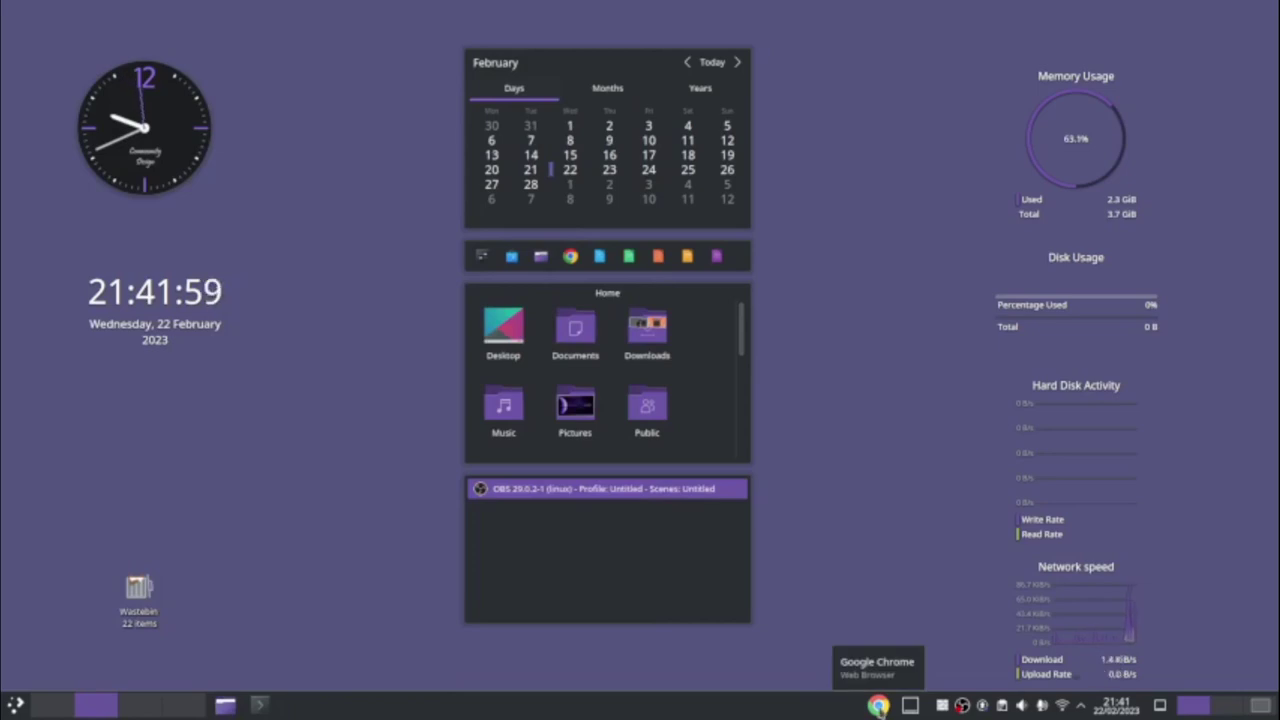
# - Enter panel edit mode again and move the System Tray ahead of the Google Chrome launcher
pyautogui.rightClick(1062, 706)
pyautogui.press('Escape')
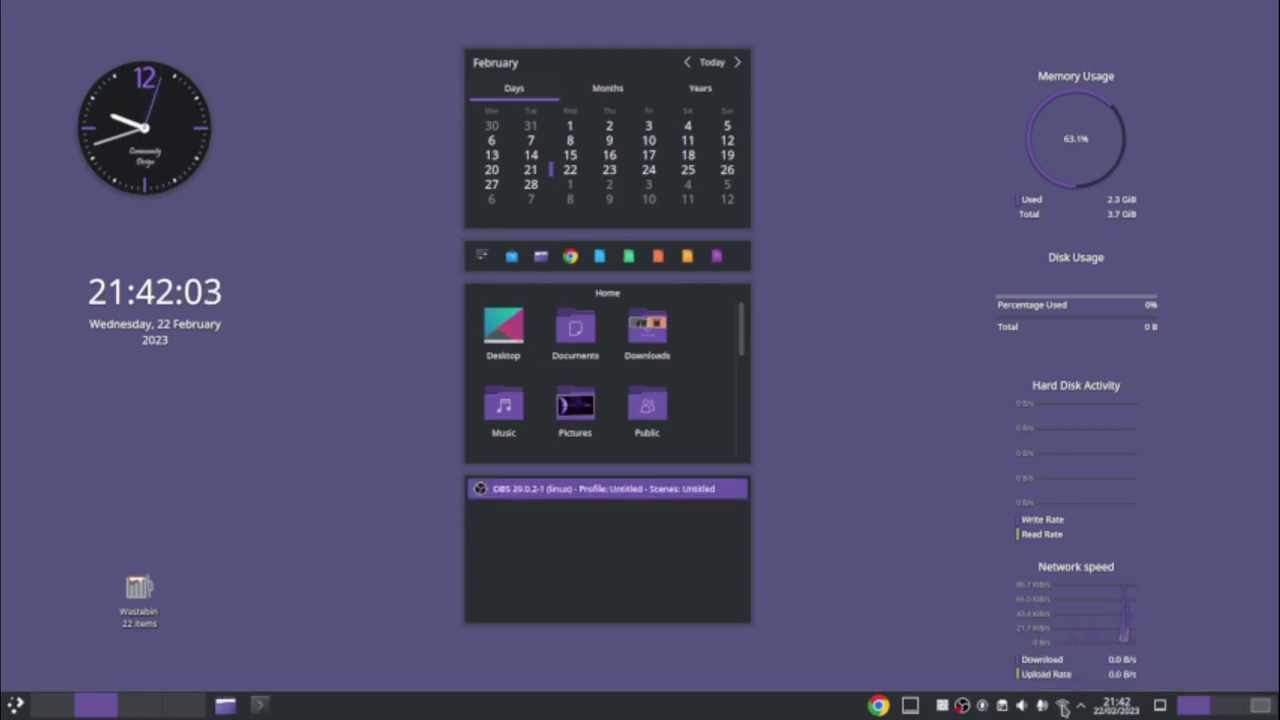
pyautogui.rightClick(908, 708)
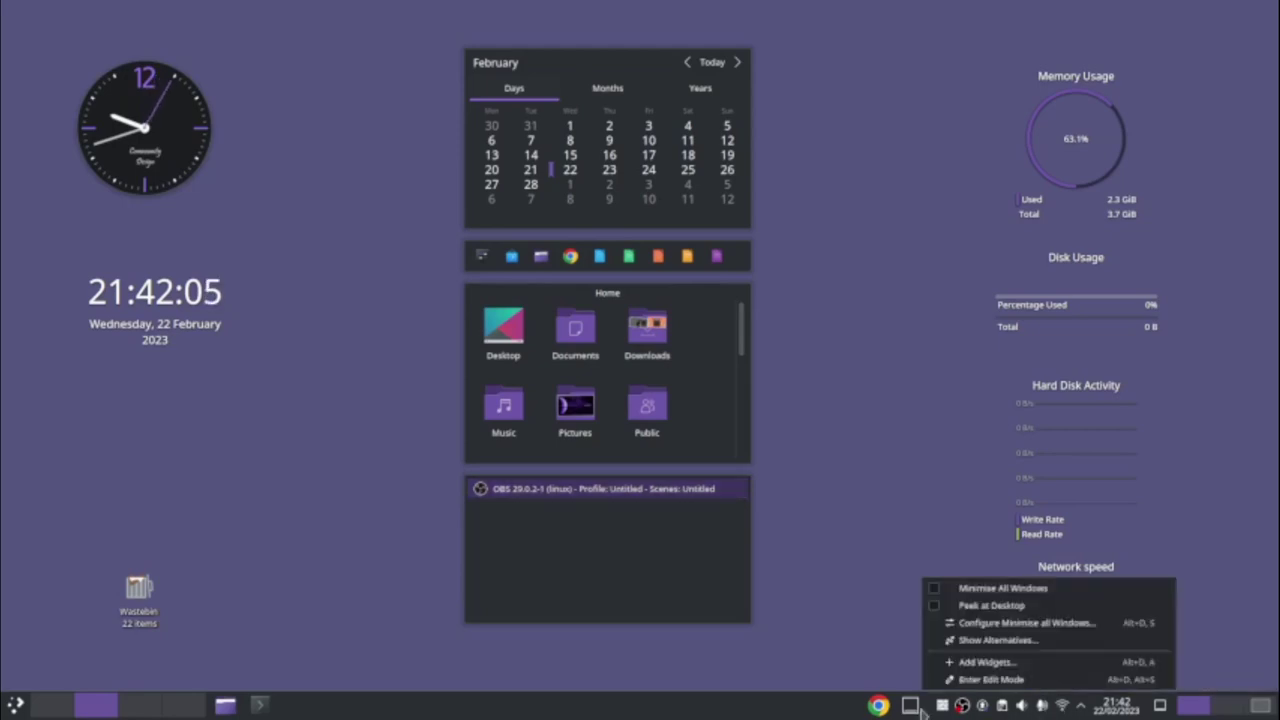
pyautogui.click(975, 683)
pyautogui.moveTo(1057, 710); pyautogui.dragTo(915, 710)
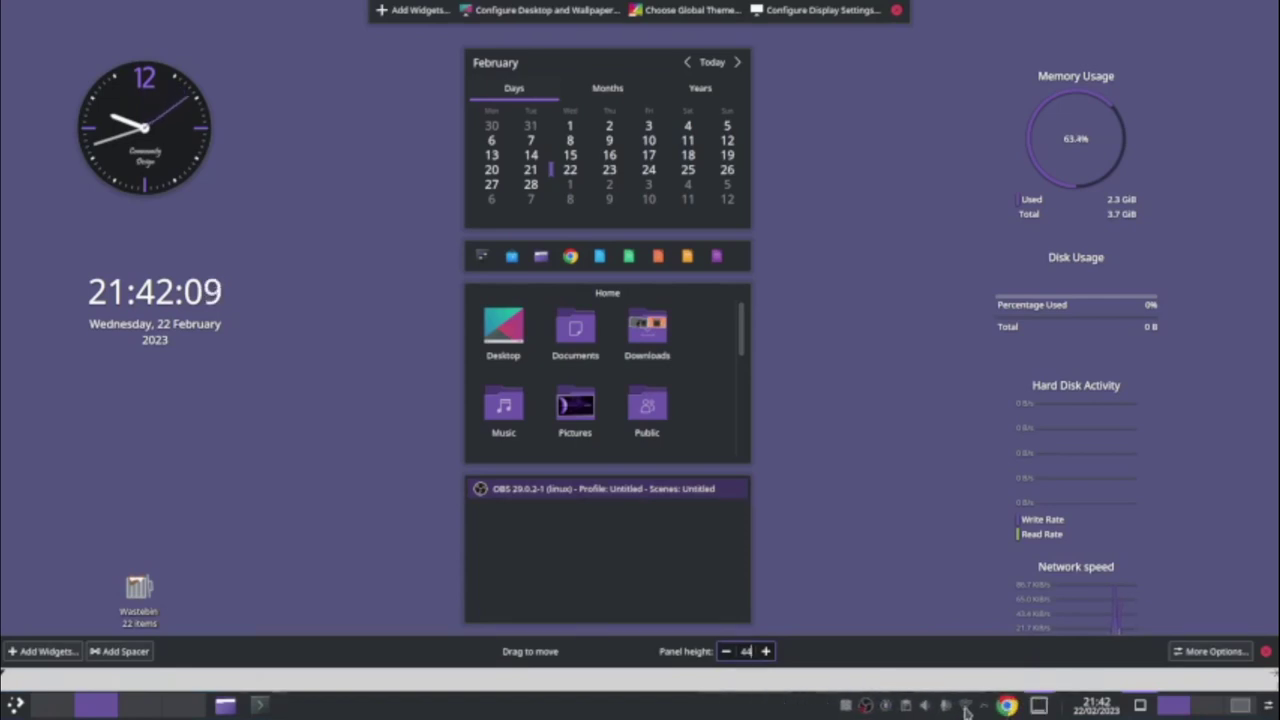
# - Examine the System Tray's general settings and entry list, including the Microphone visibility choices, and close the settings
pyautogui.moveTo(930, 710)
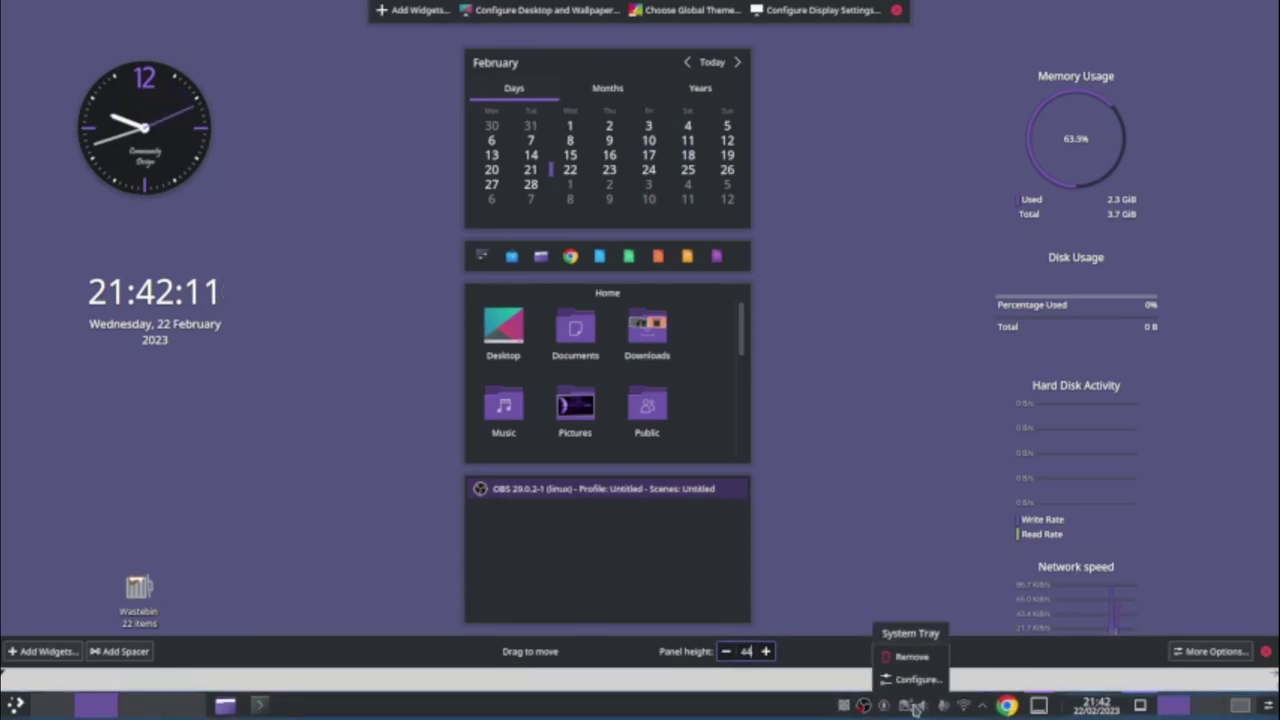
pyautogui.click(915, 679)
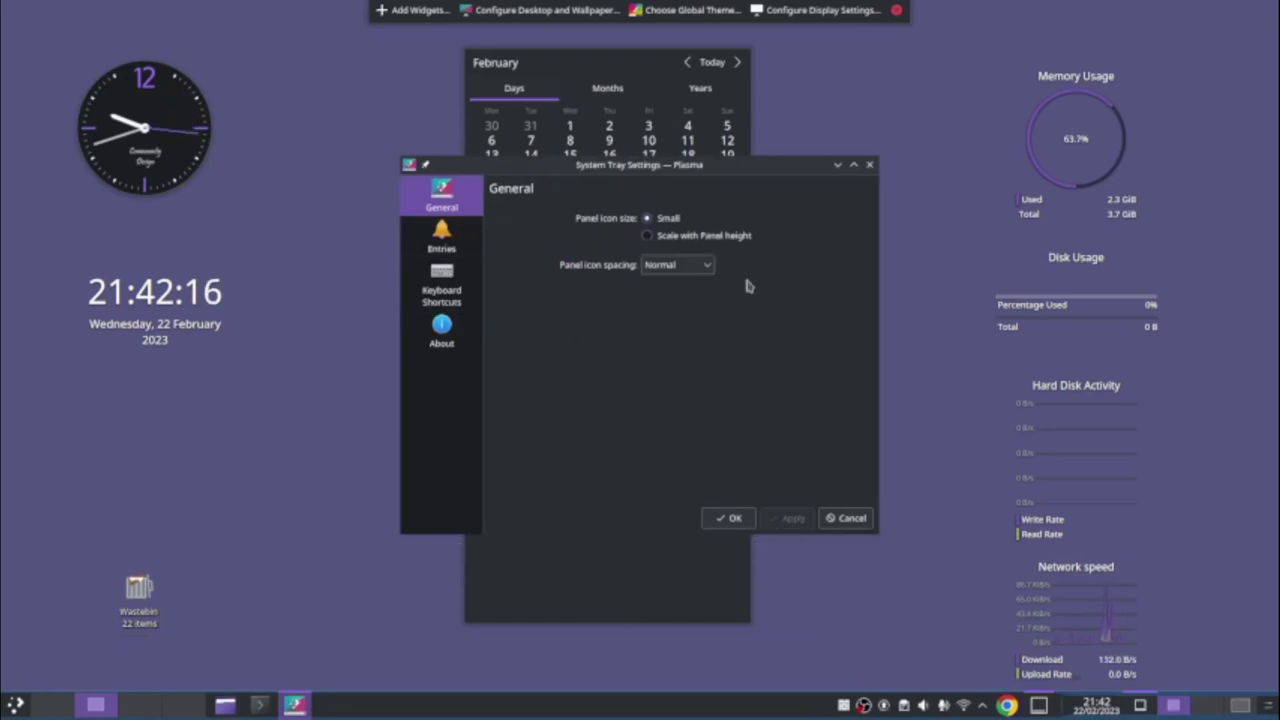
pyautogui.click(441, 240)
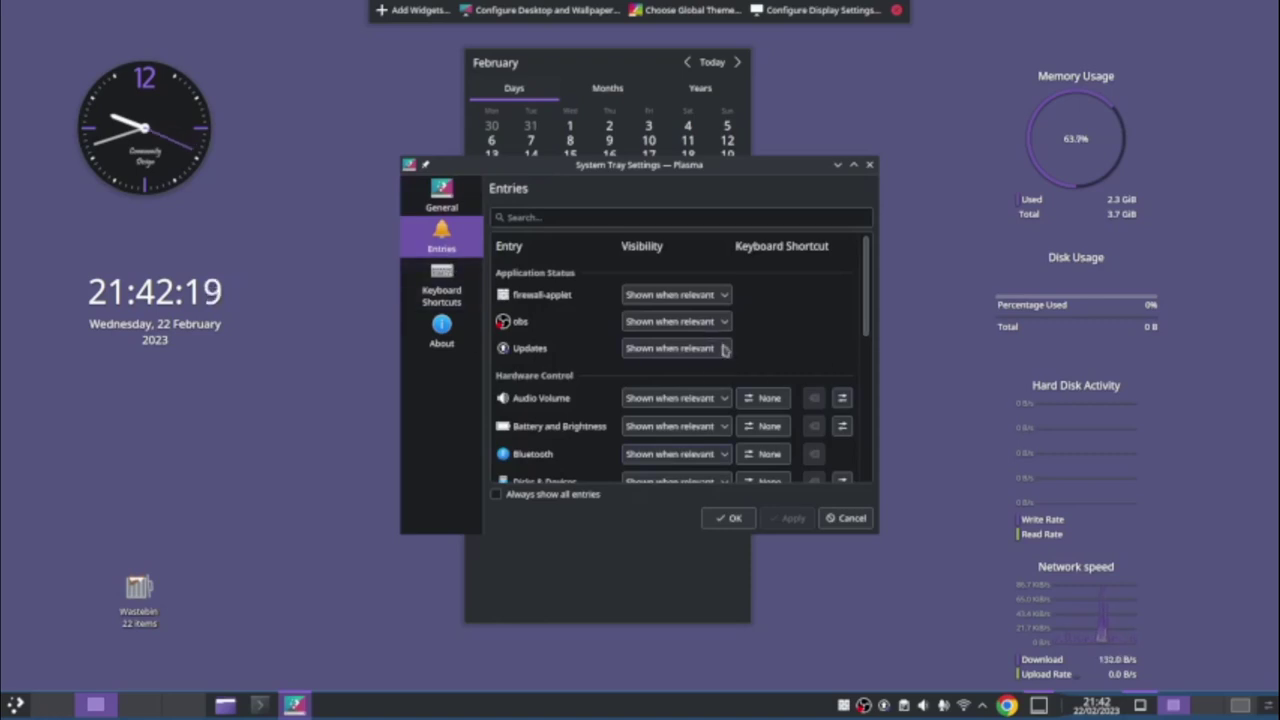
pyautogui.moveTo(868, 300); pyautogui.dragTo(843, 508)
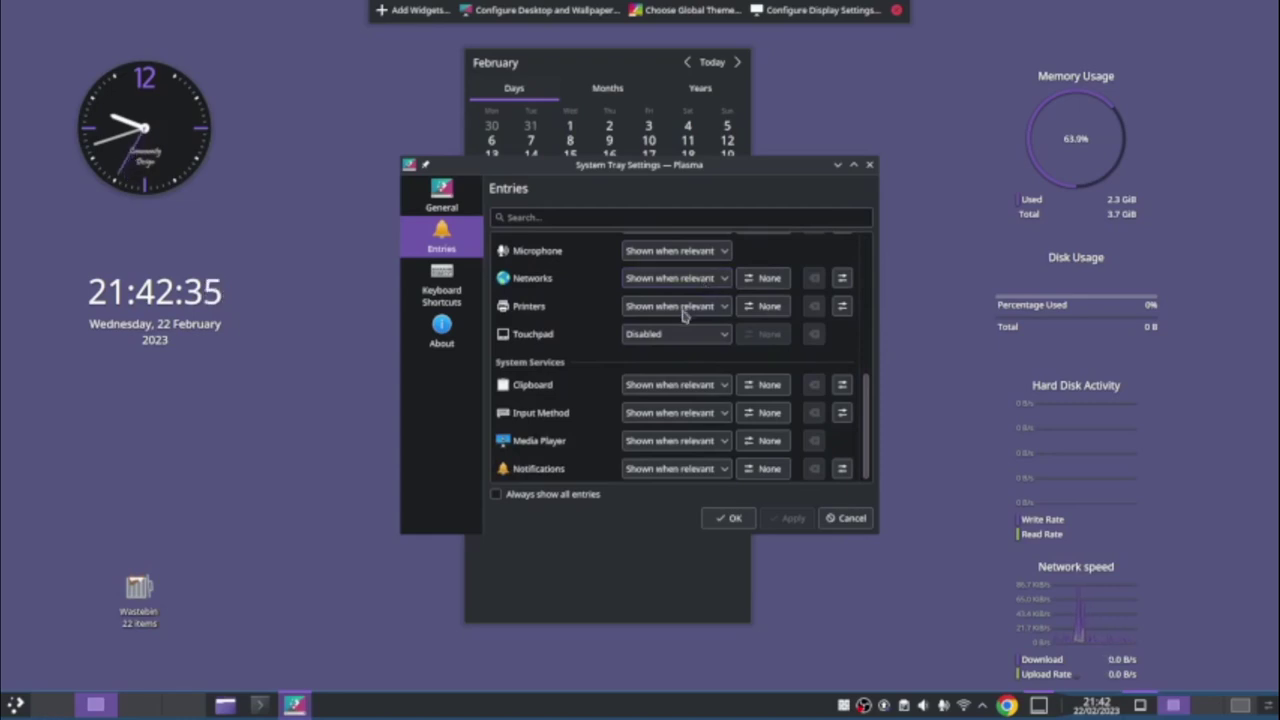
pyautogui.click(721, 252)
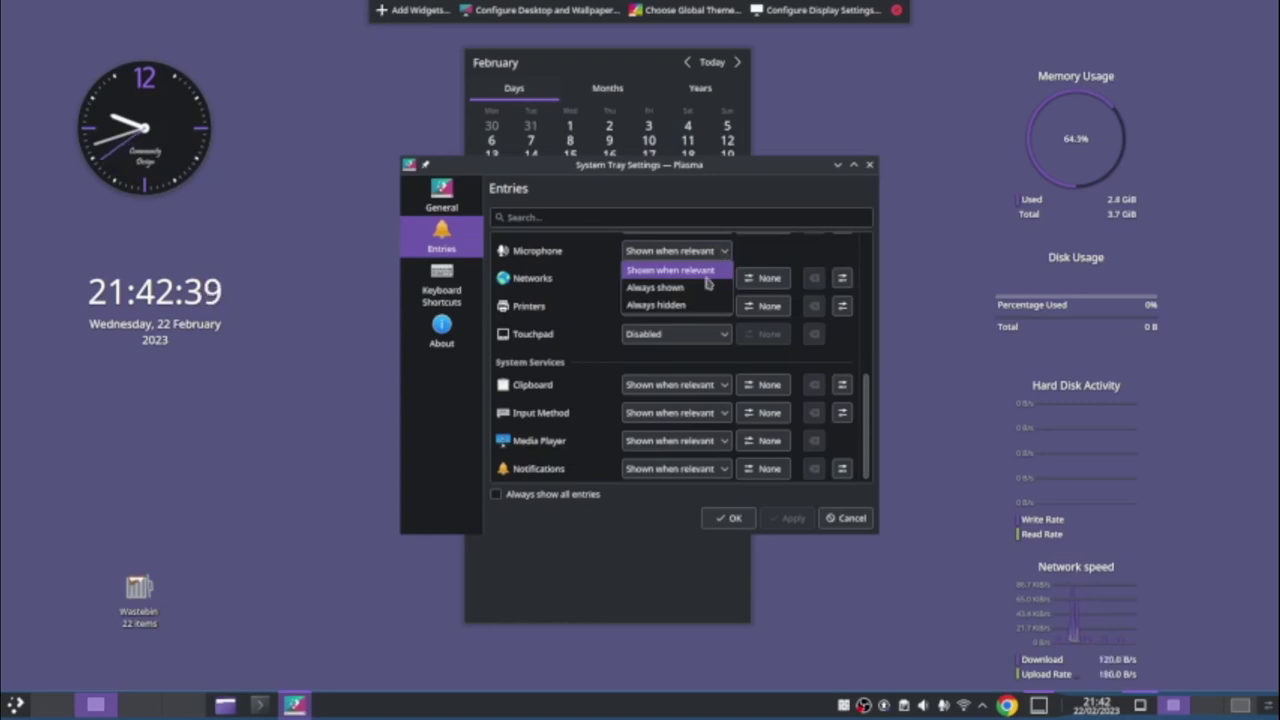
pyautogui.click(766, 250)
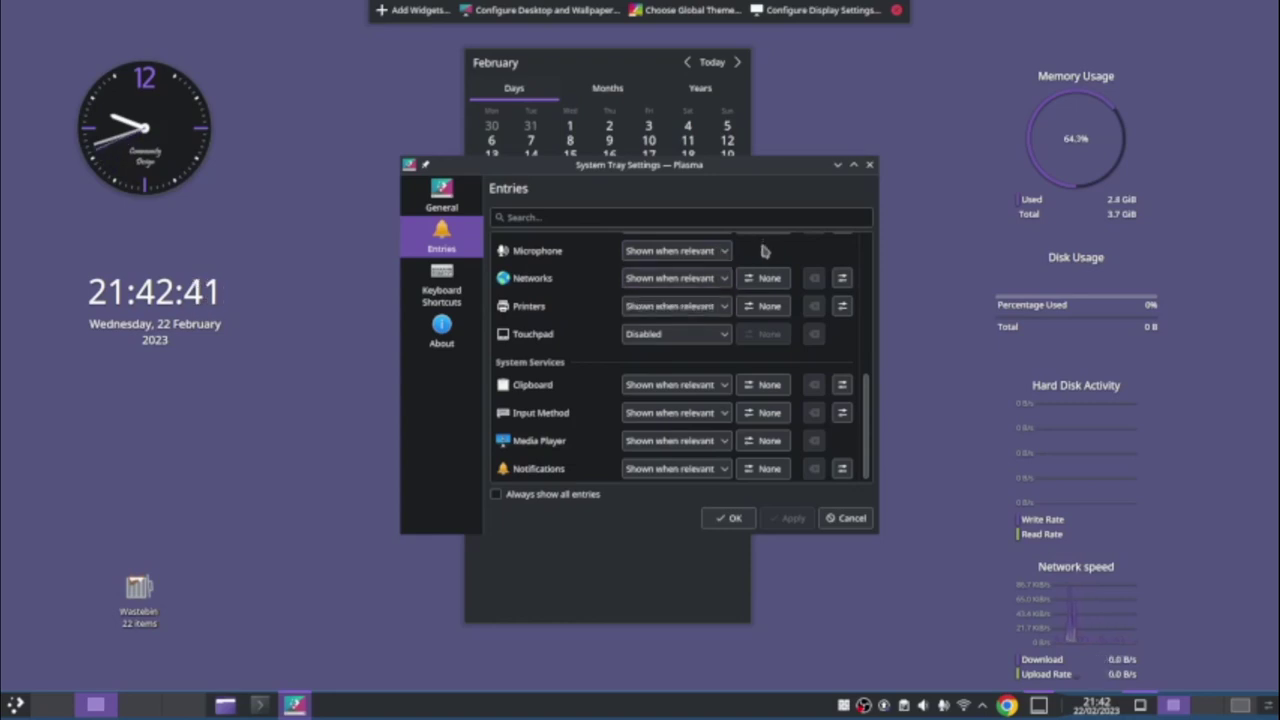
pyautogui.click(730, 520)
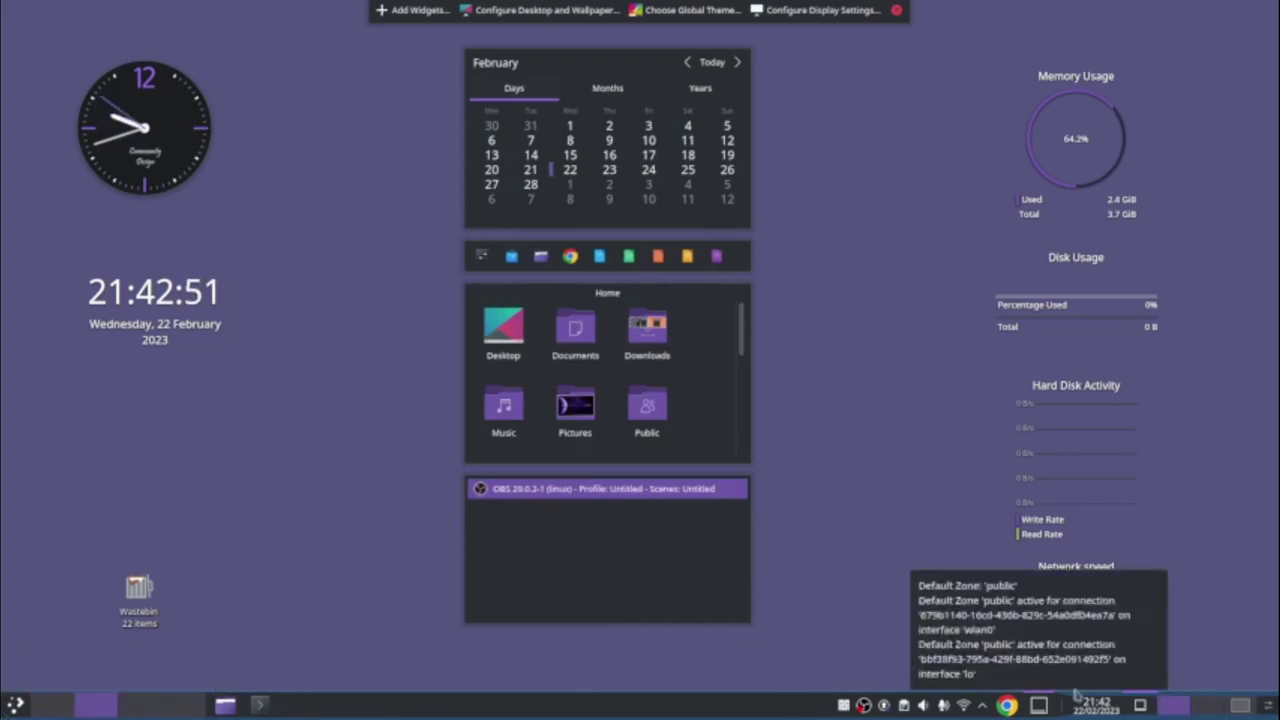
# - Remove the Activity Pager widget from the panel in edit mode
pyautogui.rightClick(1207, 712)
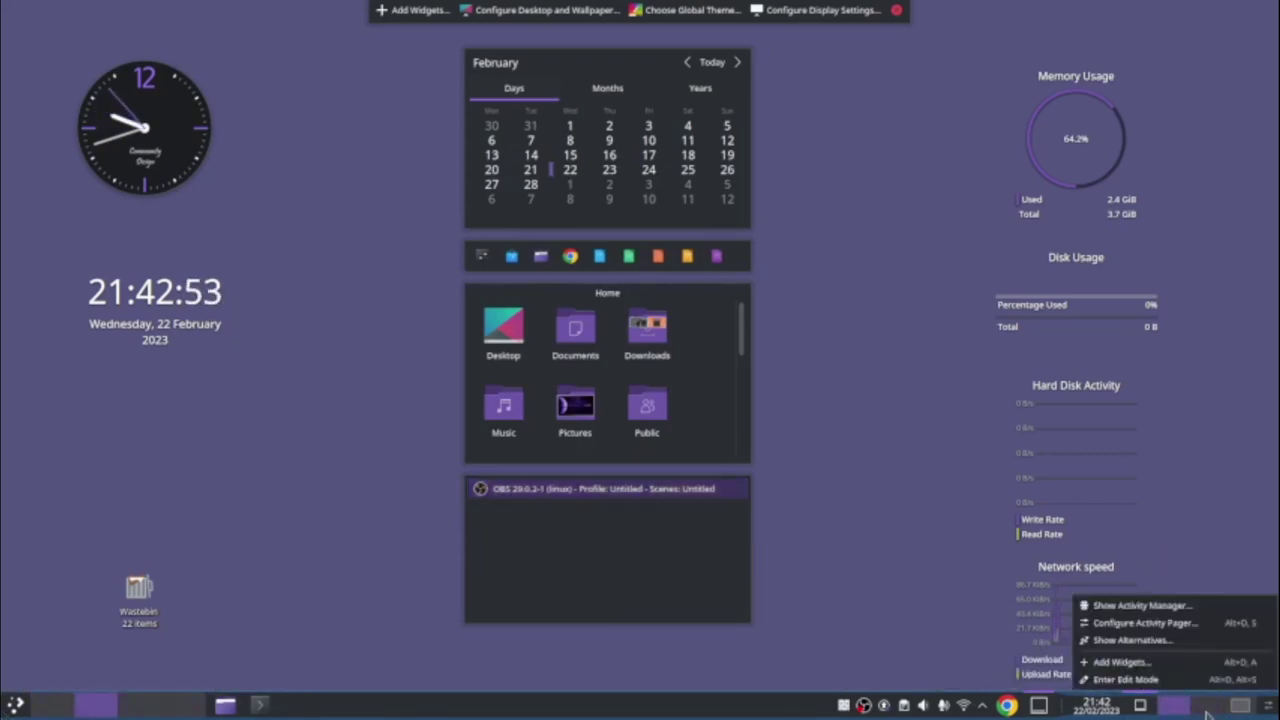
pyautogui.click(1155, 681)
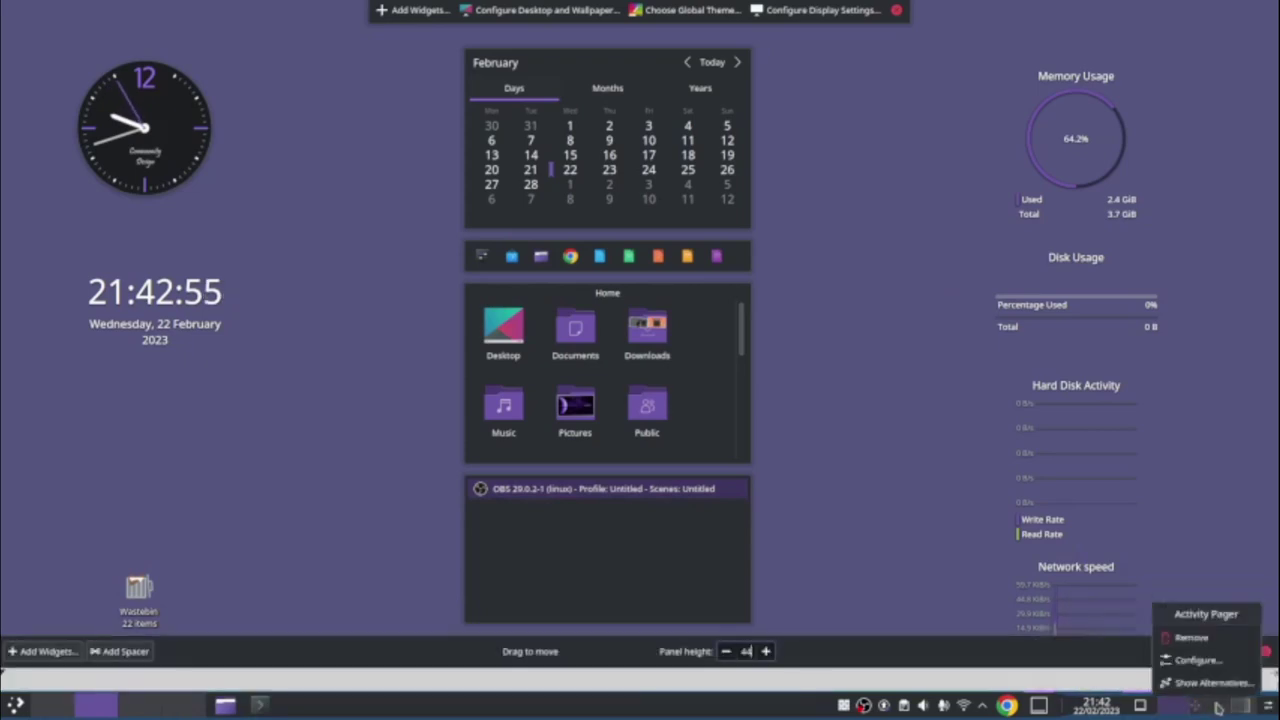
pyautogui.rightClick(1218, 708)
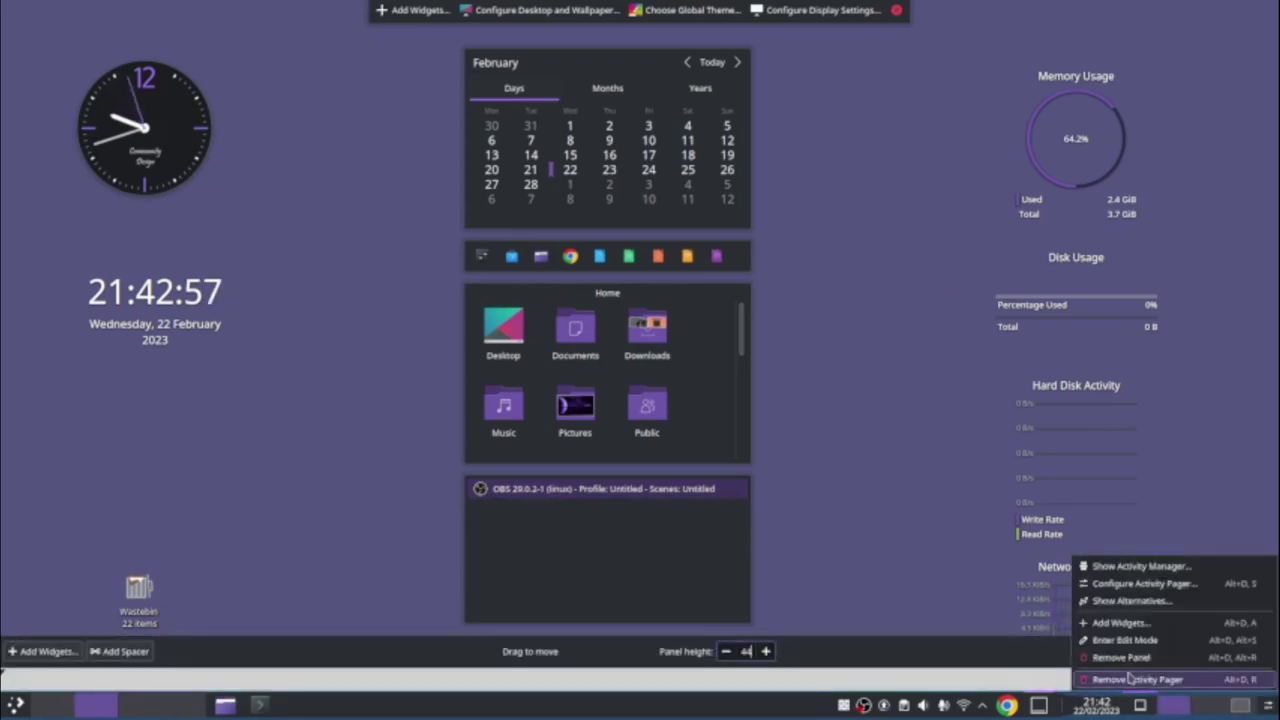
pyautogui.click(1186, 712)
pyautogui.moveTo(1186, 710)
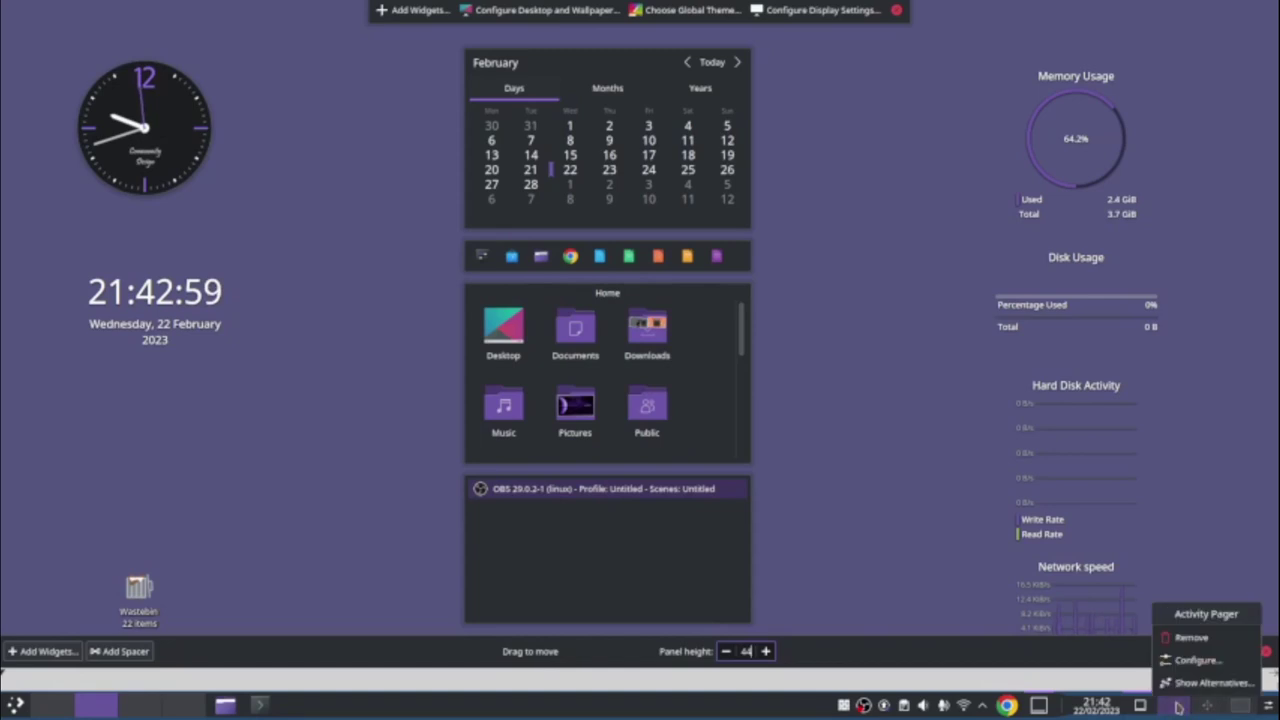
pyautogui.click(1182, 640)
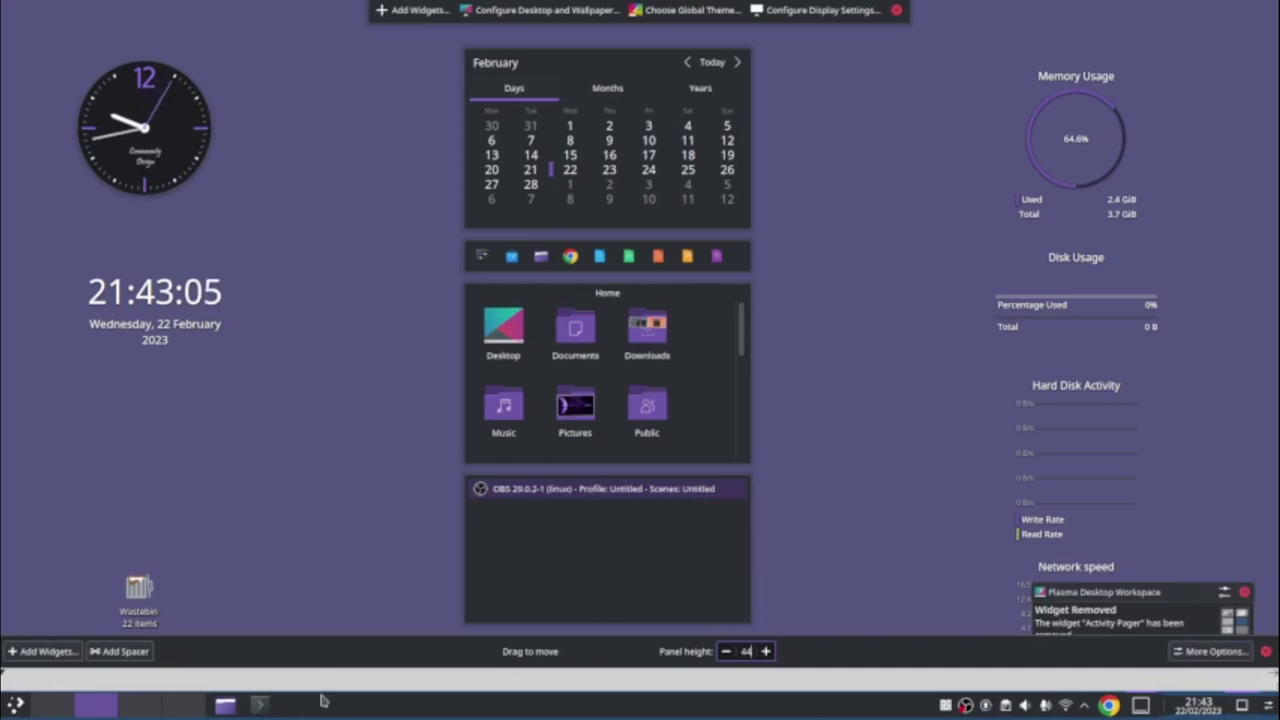
# - Move the Icons-only Task Manager from the panel onto the desktop and dock the panel along the screen's upper edge
pyautogui.moveTo(326, 712)
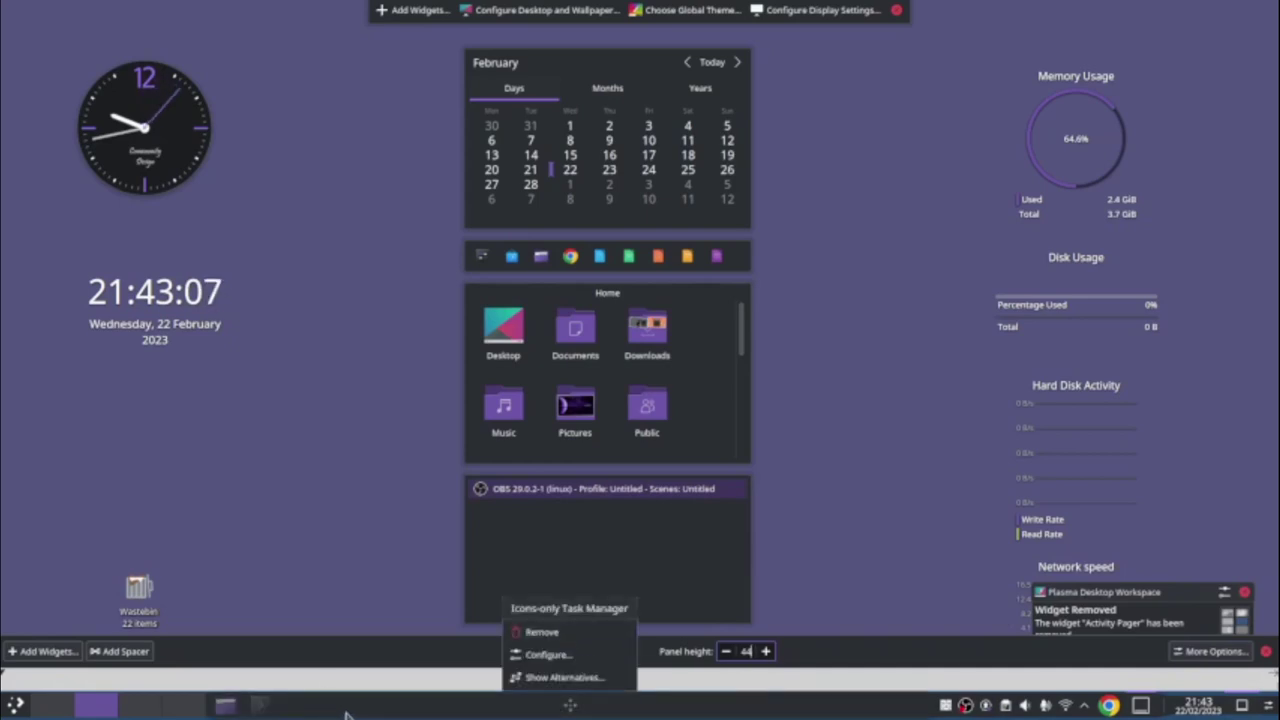
pyautogui.moveTo(100, 705)
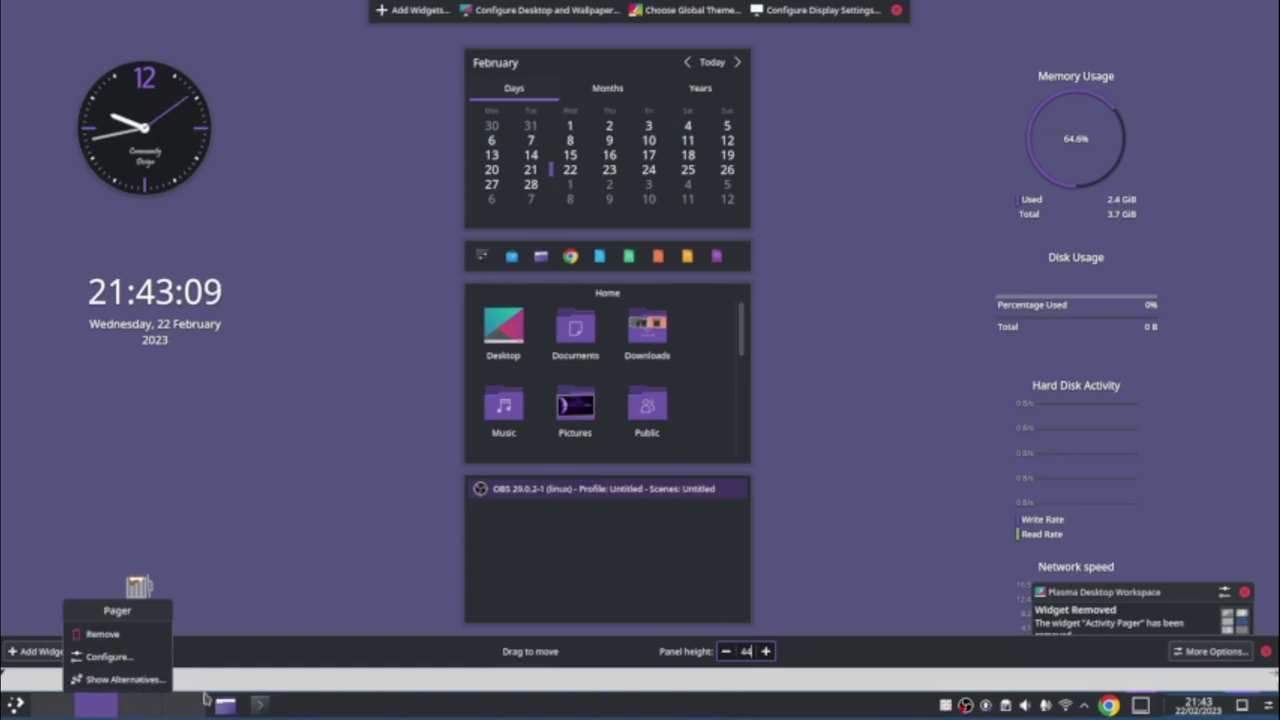
pyautogui.moveTo(880, 706)
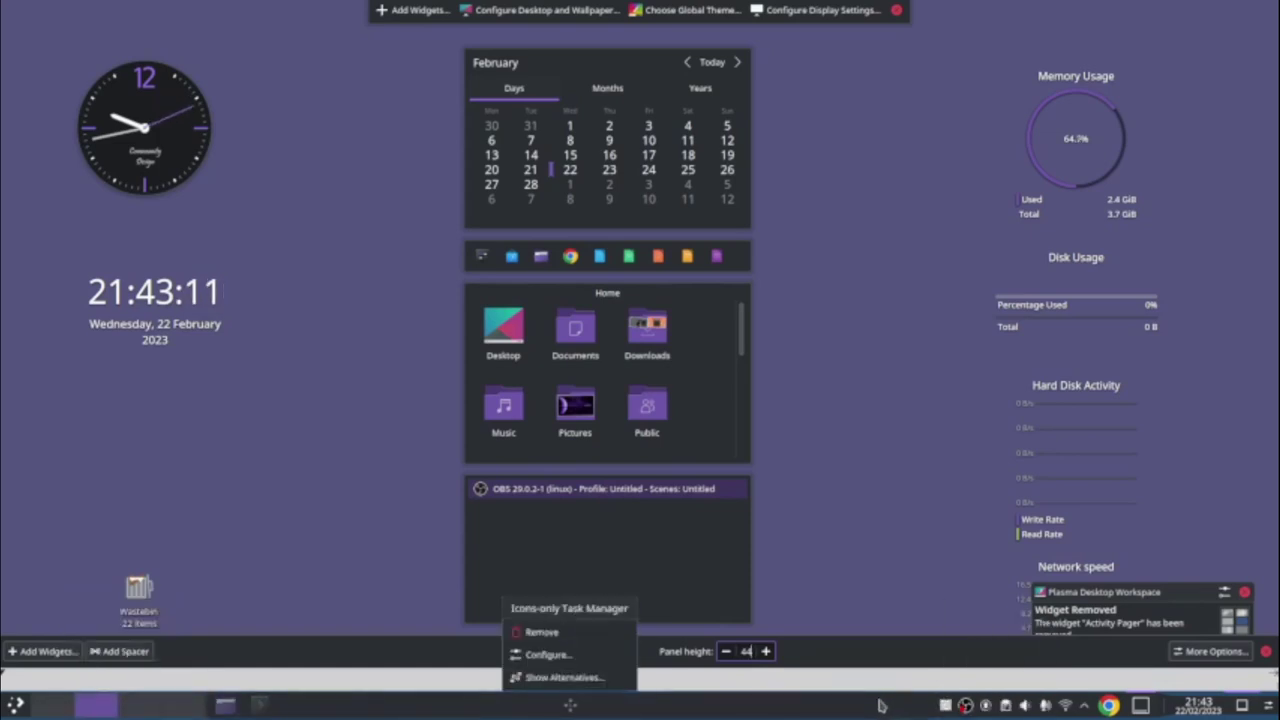
pyautogui.rightClick(907, 698)
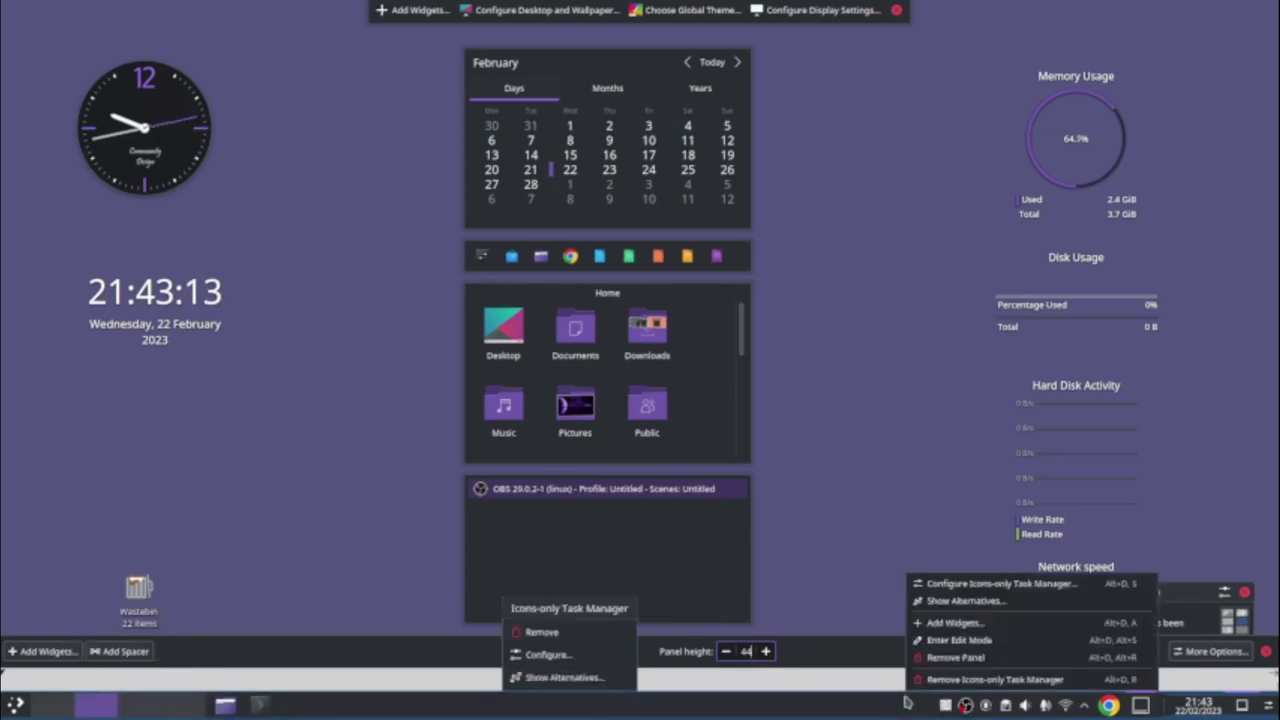
pyautogui.moveTo(755, 648); pyautogui.dragTo(750, 43)
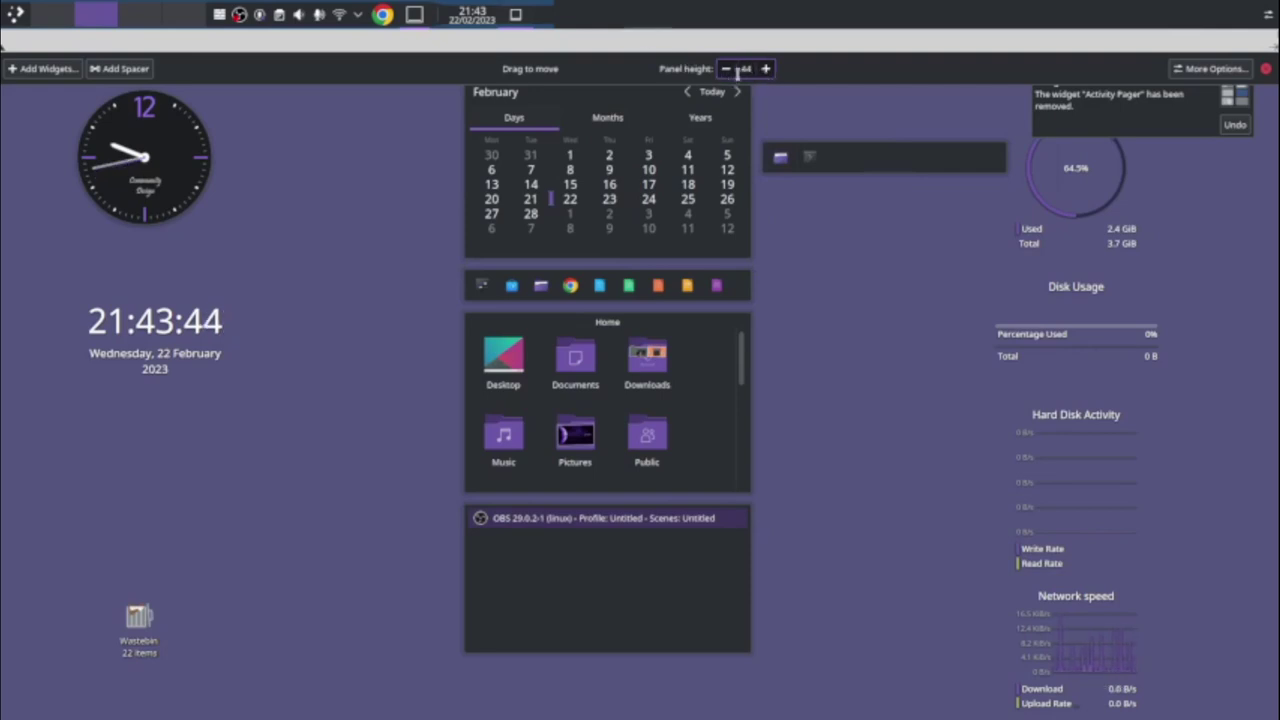
# - Set the panel height to 20 and close the panel editor
pyautogui.press('BackSpace')
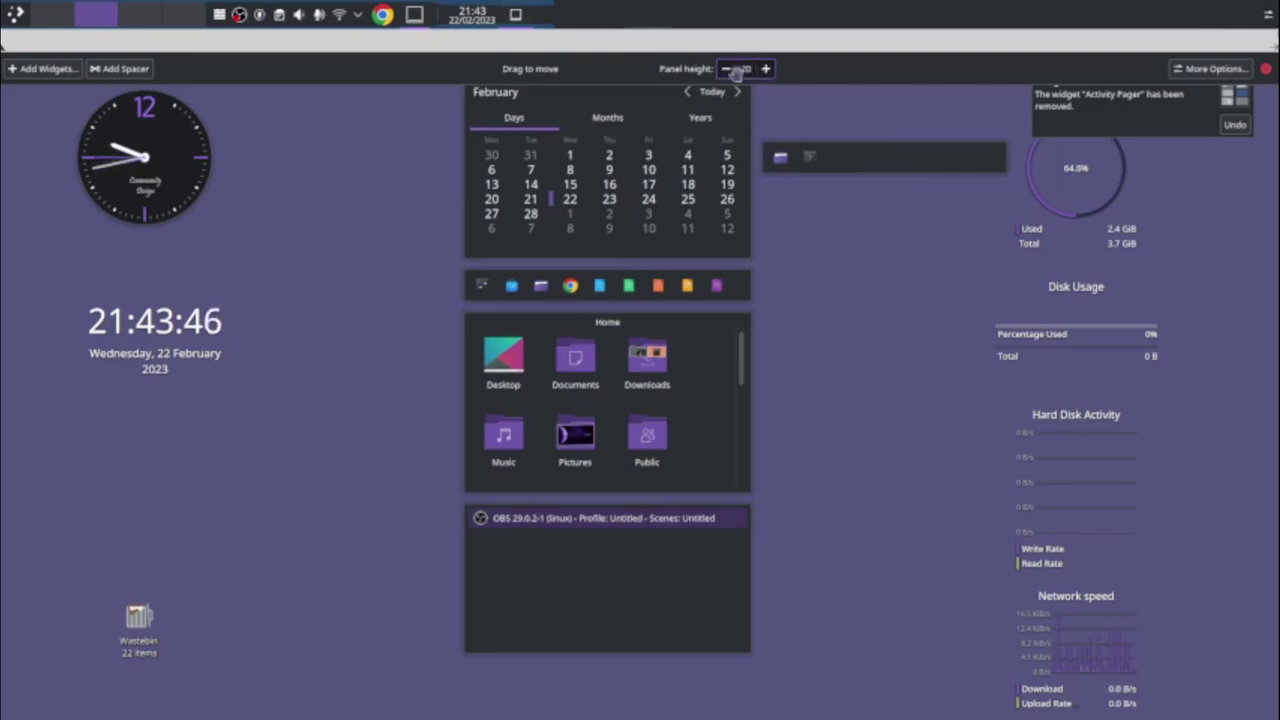
pyautogui.write('20')
pyautogui.press('Return')
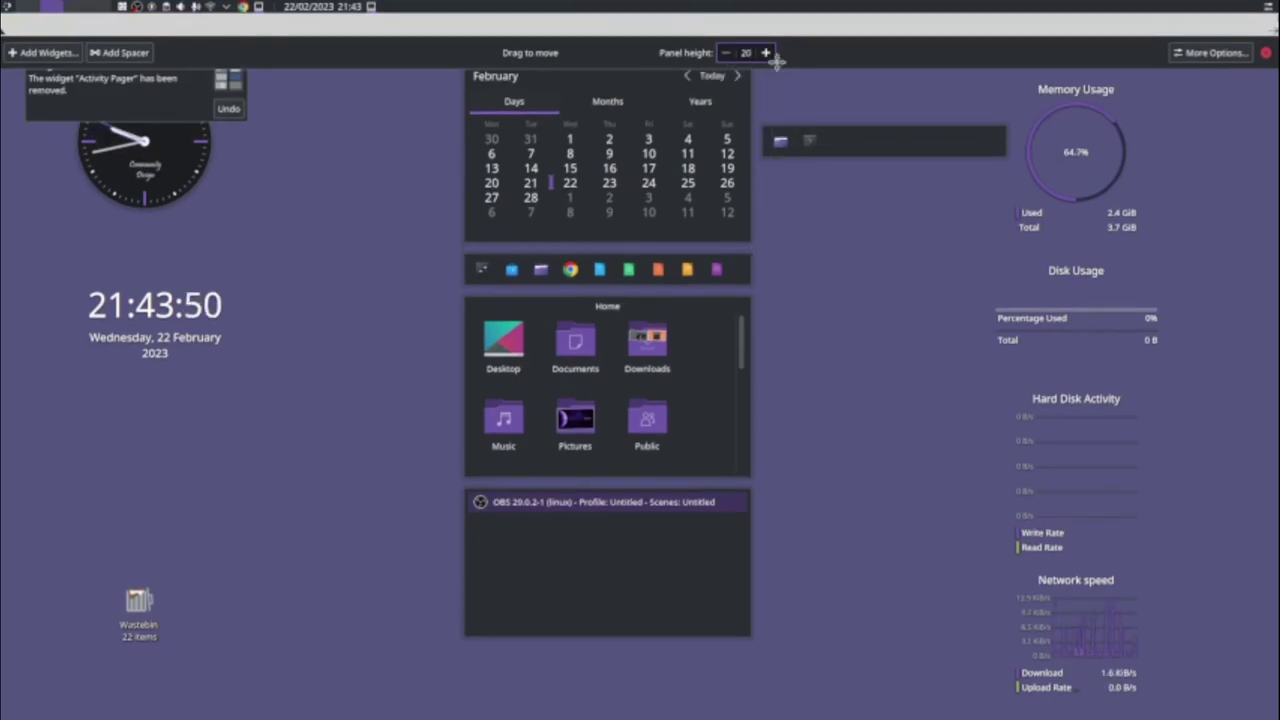
pyautogui.click(1266, 52)
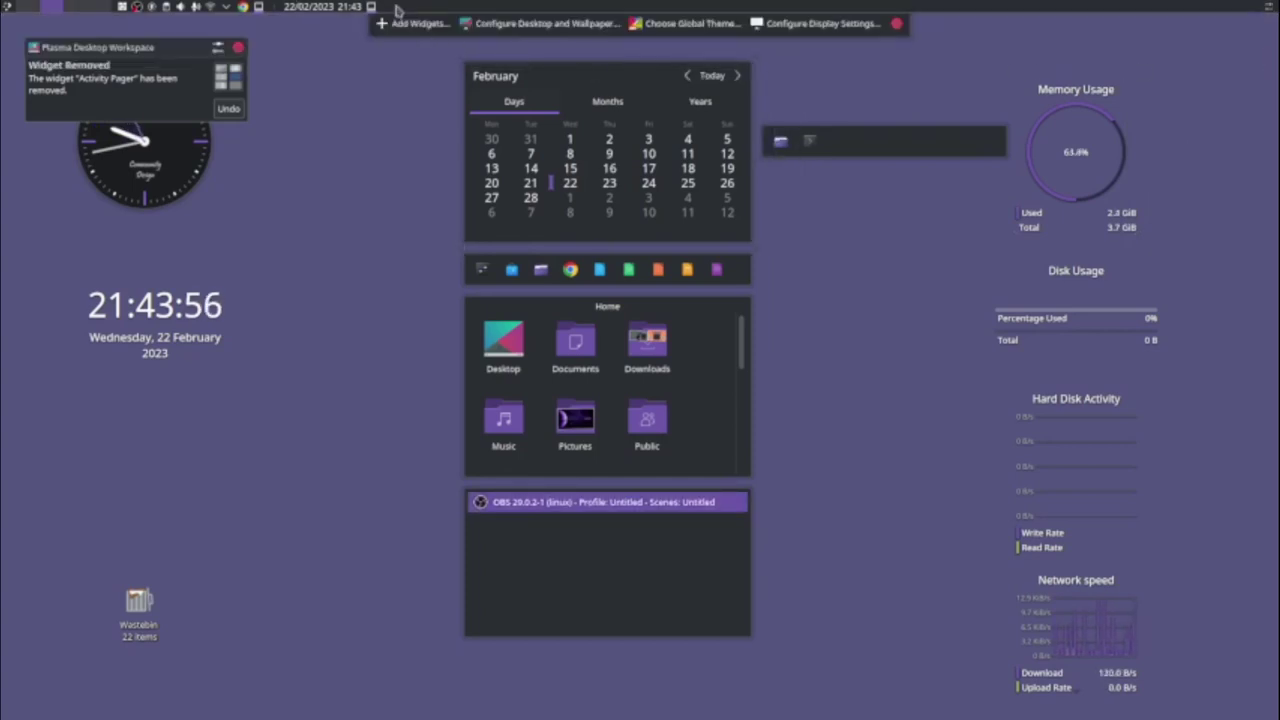
# - Set the height of the panel along the upper screen edge to 44 and close the panel editor
pyautogui.rightClick(397, 9)
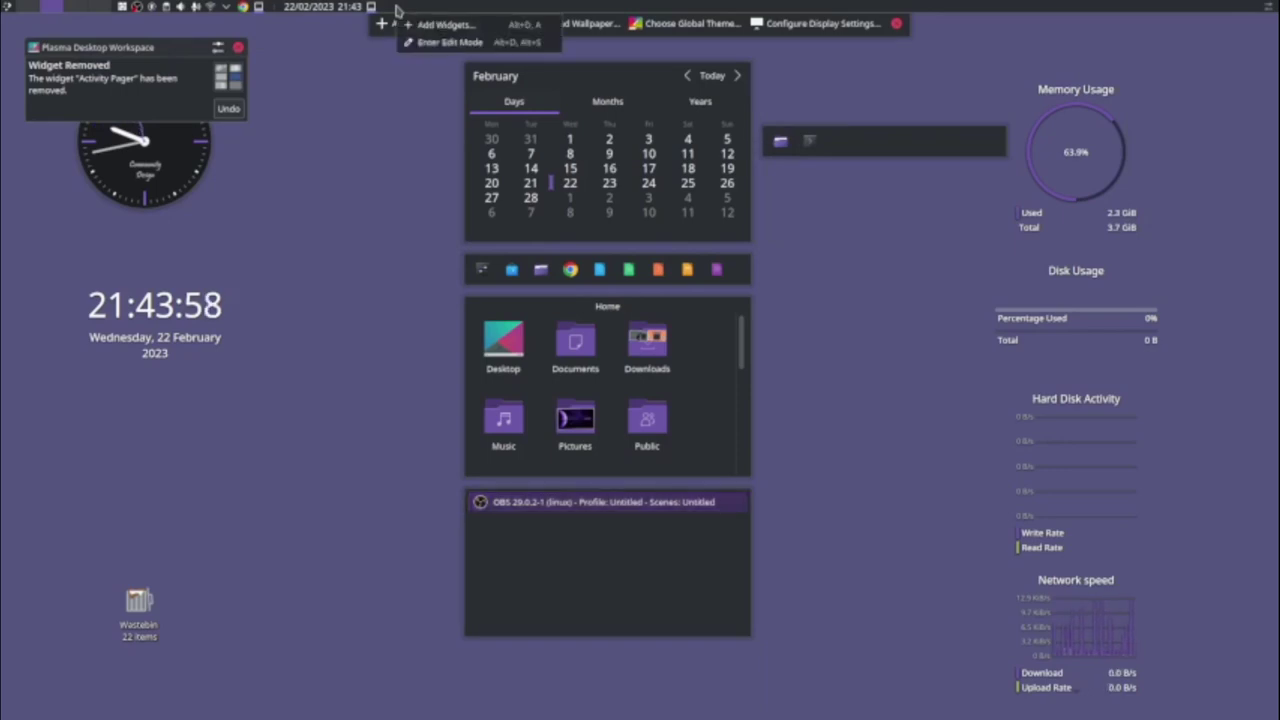
pyautogui.click(426, 42)
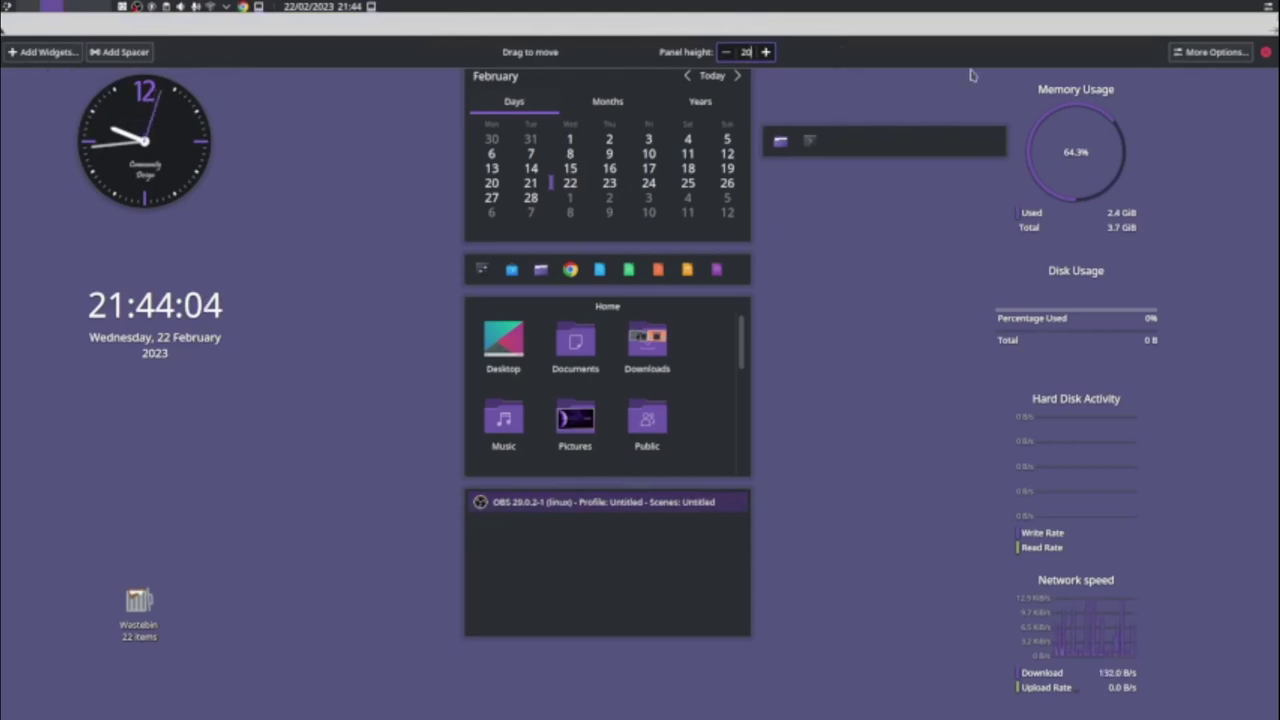
pyautogui.write('20')
pyautogui.write('44')
pyautogui.rightClick(628, 10)
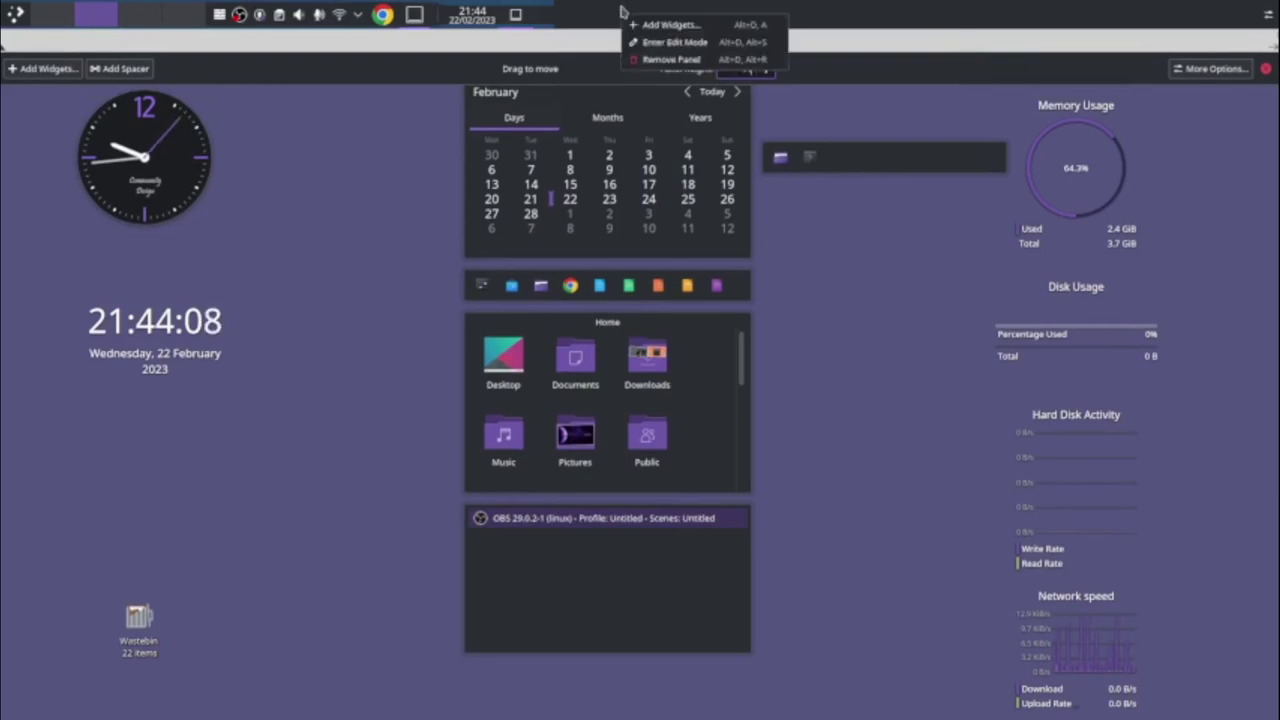
pyautogui.click(662, 41)
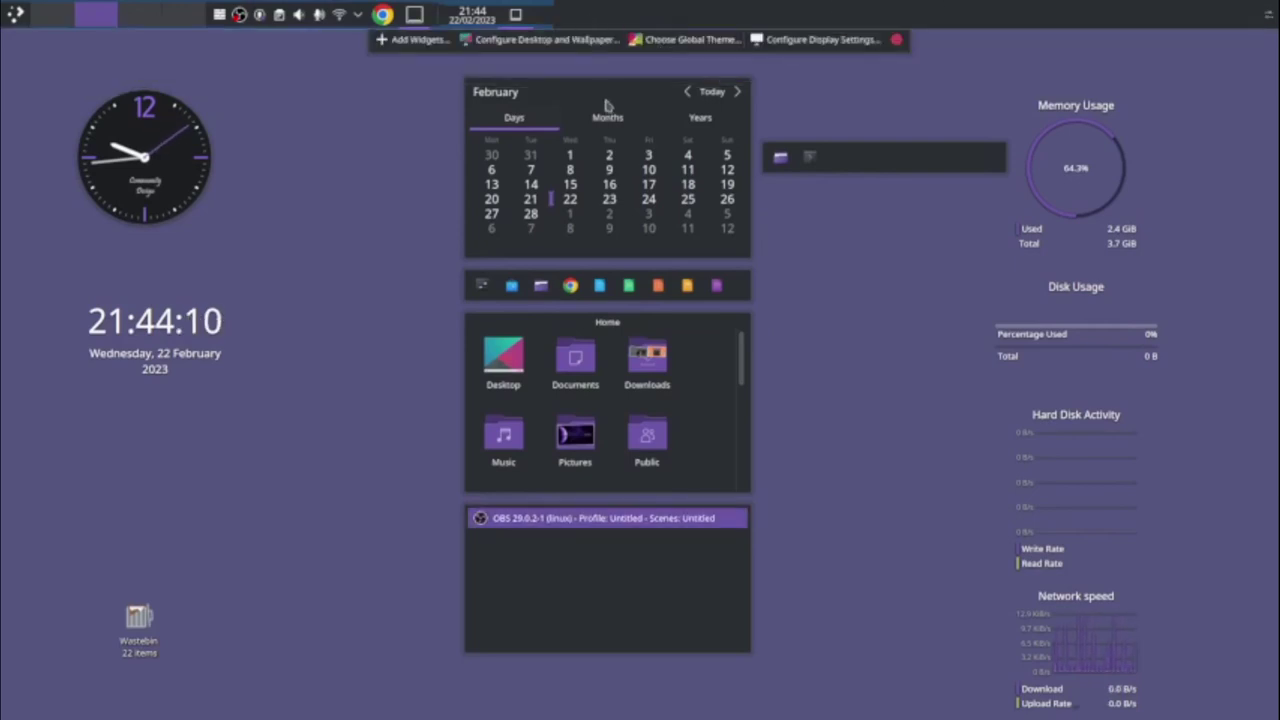
# - Dock the panel along the screen's lower edge in edit mode
pyautogui.rightClick(575, 11)
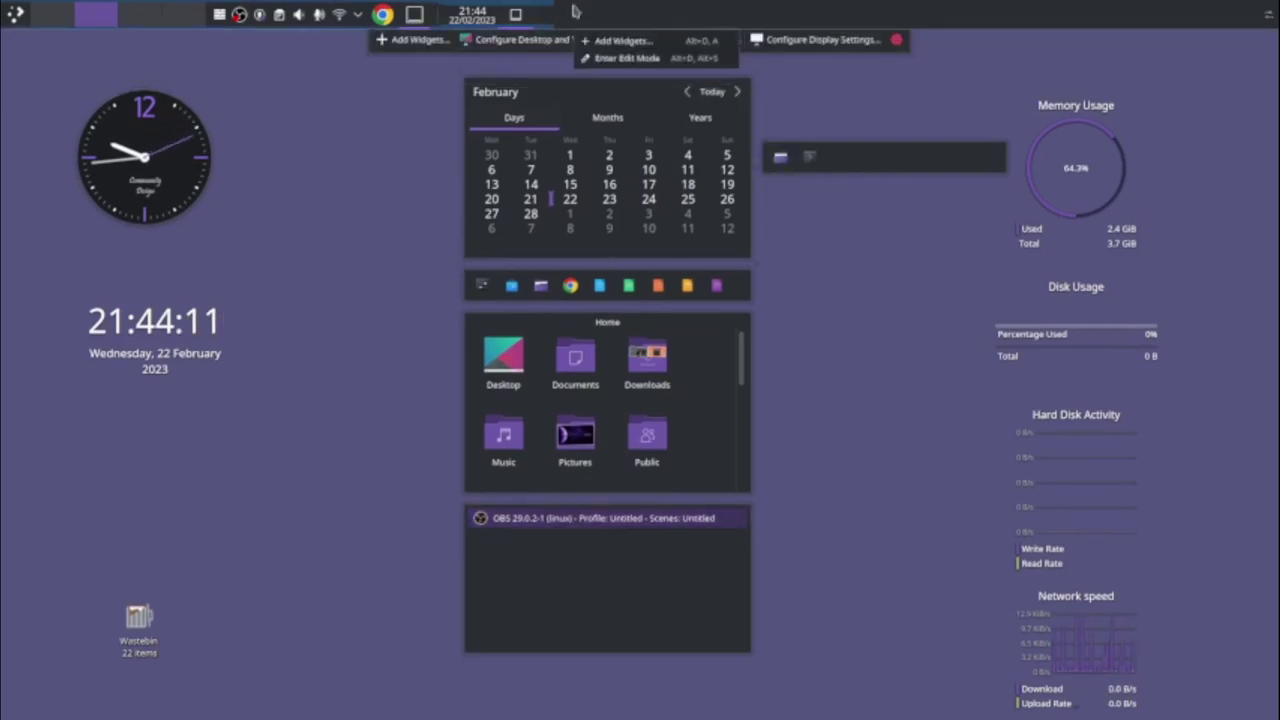
pyautogui.click(627, 58)
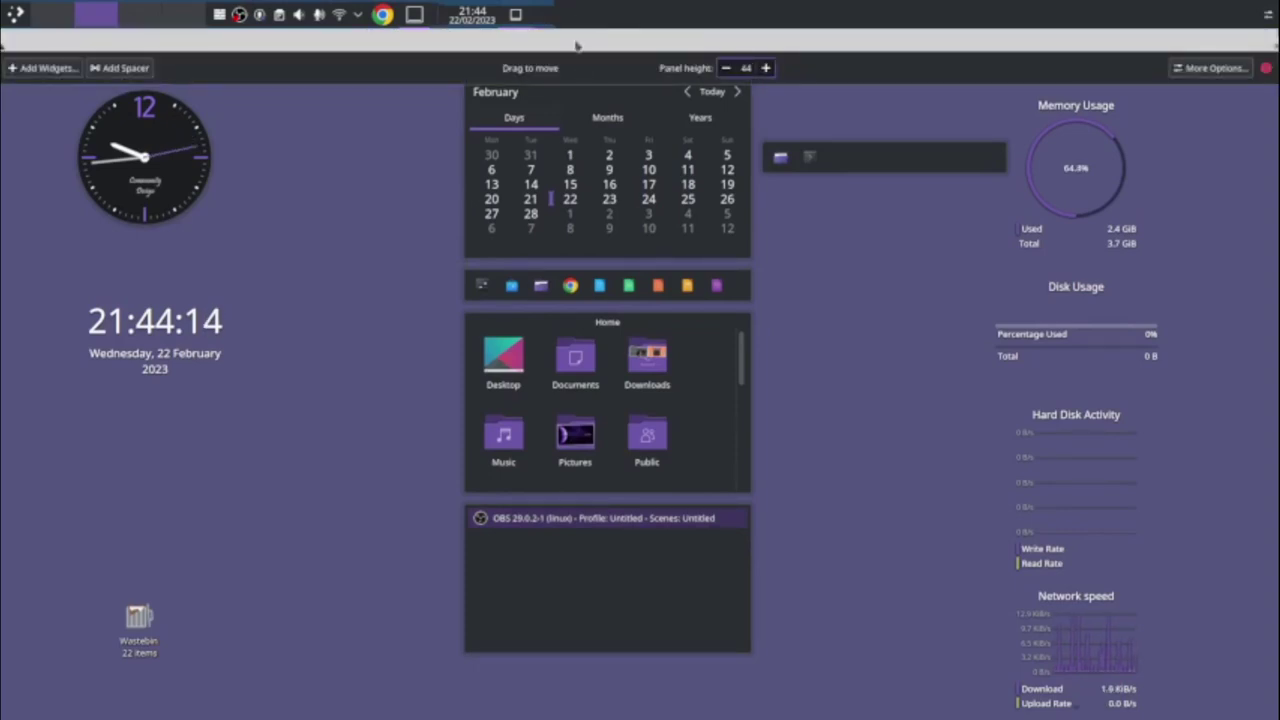
pyautogui.moveTo(580, 60); pyautogui.dragTo(580, 690)
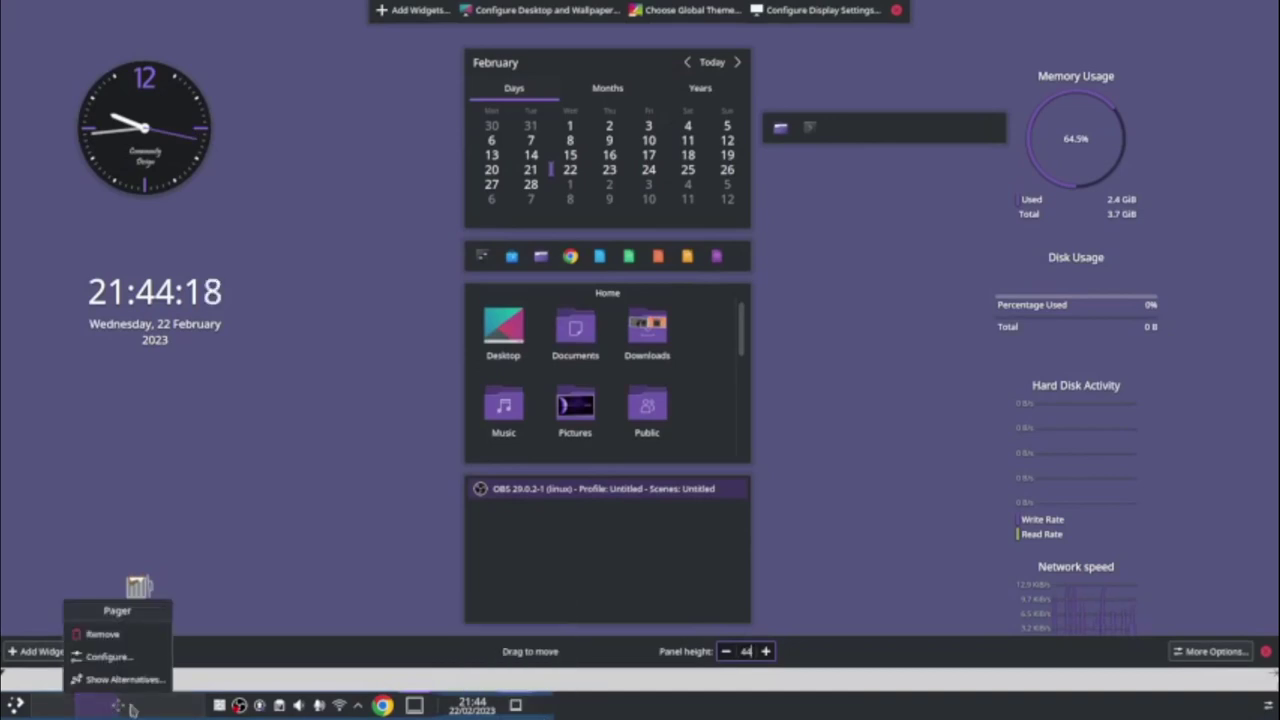
# - Move the System Tray out of the panel onto the desktop and close the panel editor
pyautogui.moveTo(285, 705)
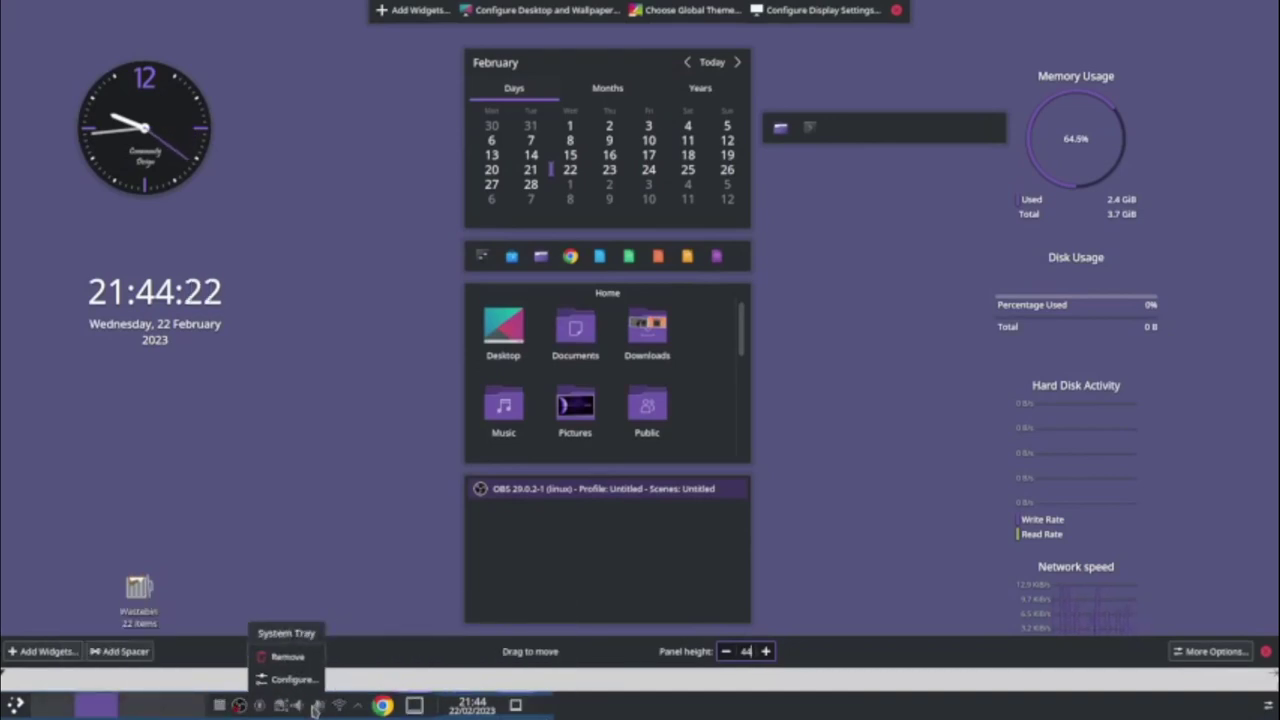
pyautogui.moveTo(314, 708); pyautogui.dragTo(1225, 668)
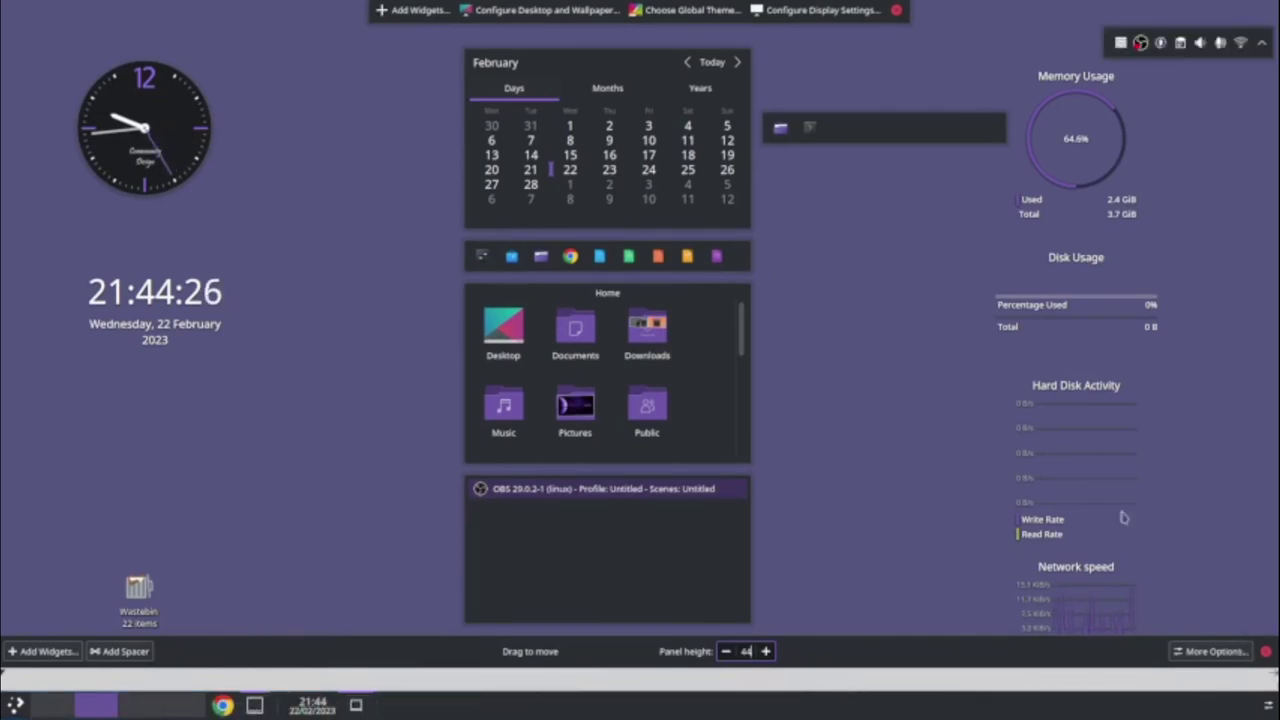
pyautogui.click(1100, 600)
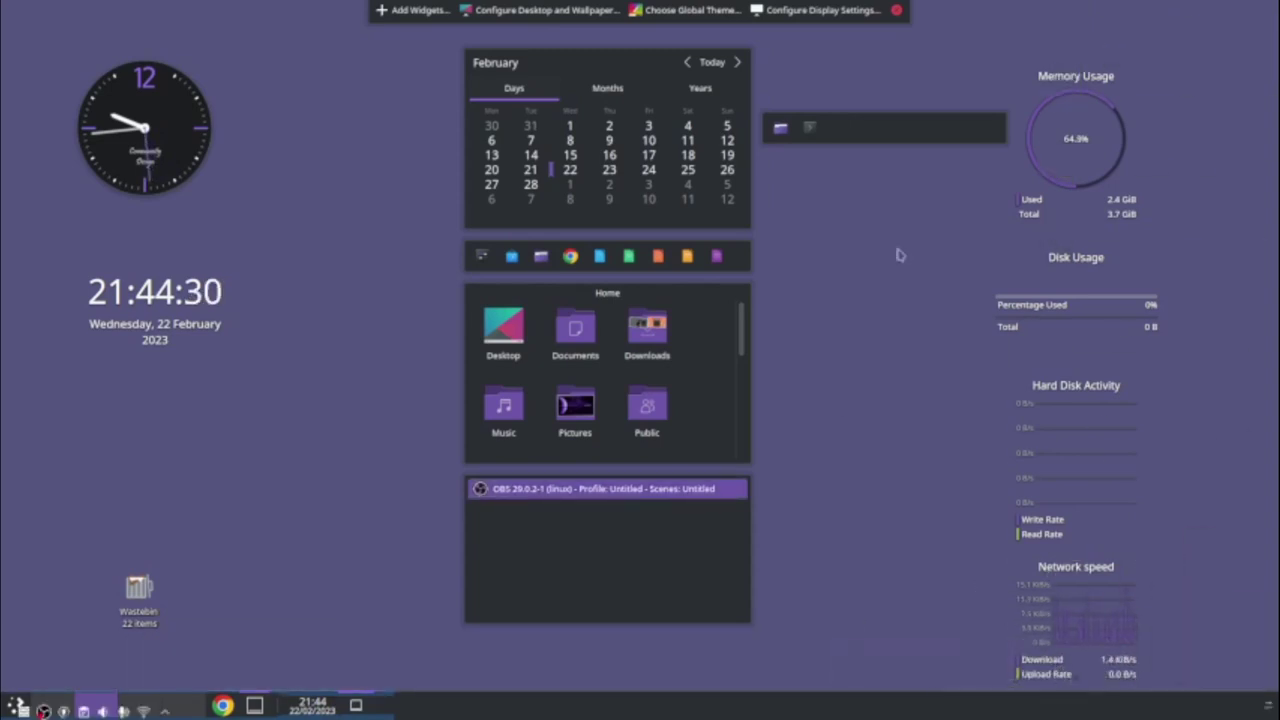
# - Clear the extra Icons-only Task Manager widget and the panel from the desktop, and dismiss the removal notifications
pyautogui.moveTo(803, 127)
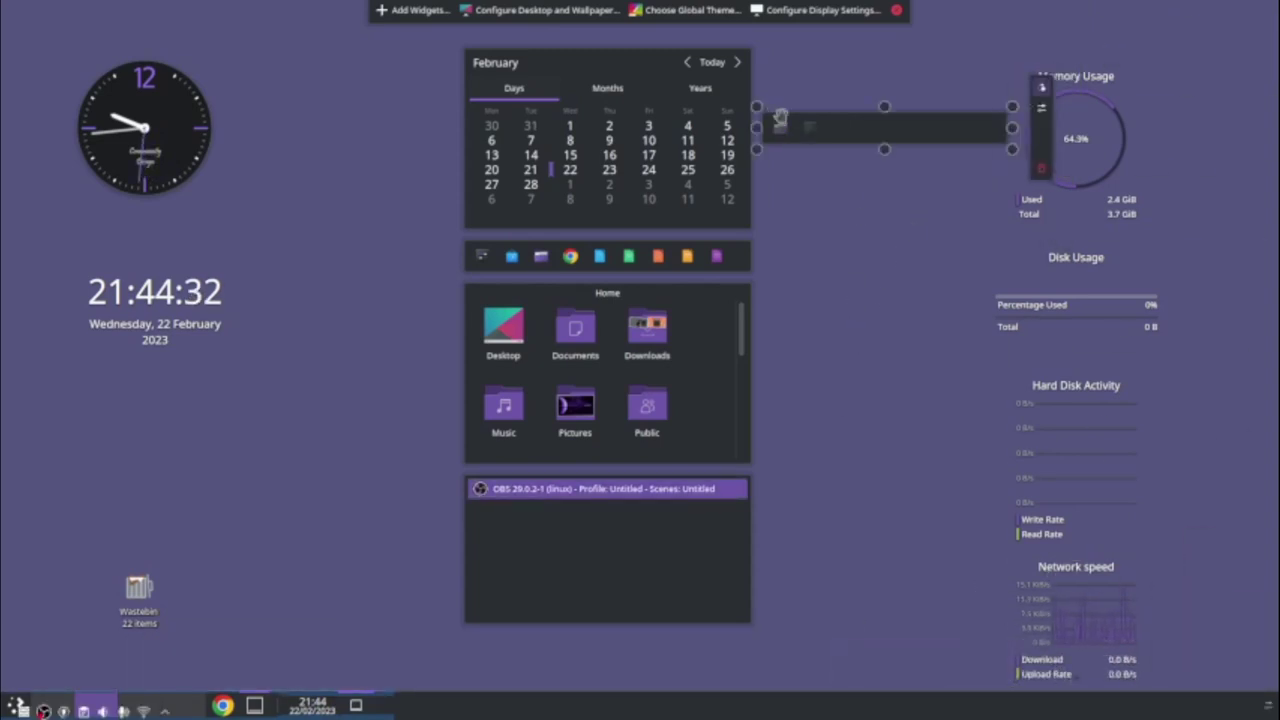
pyautogui.moveTo(884, 133); pyautogui.dragTo(891, 390)
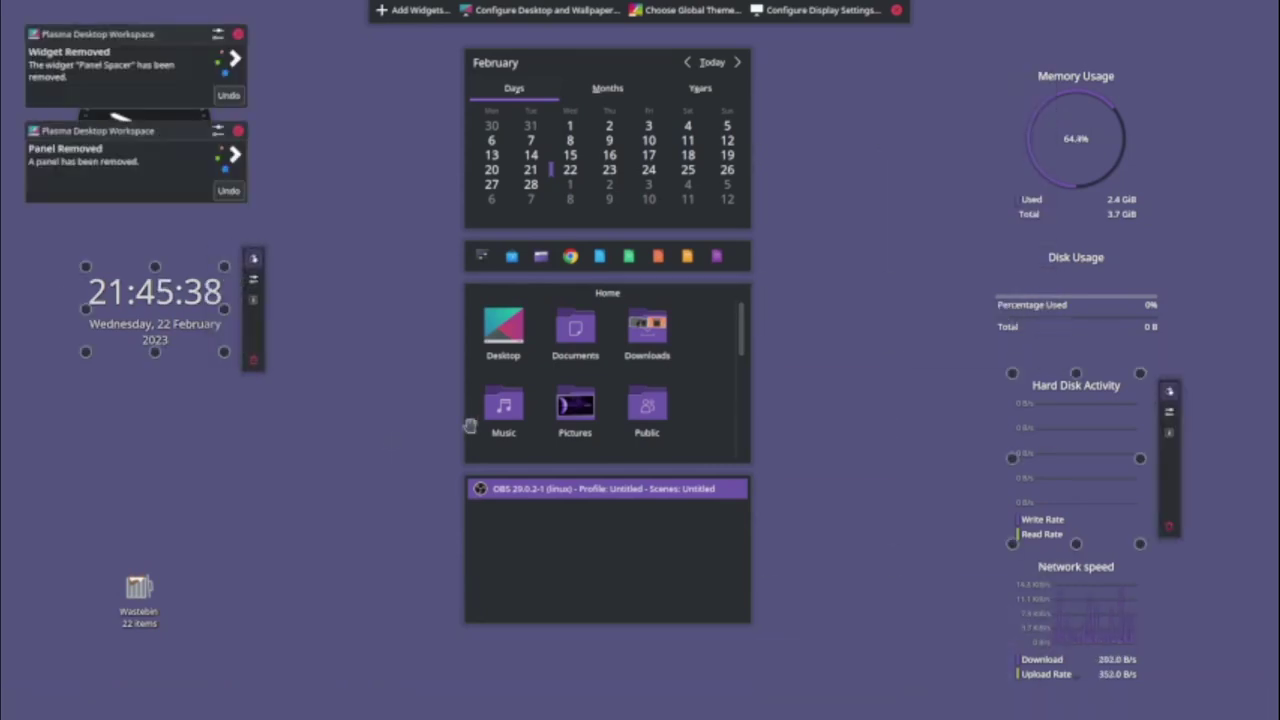
pyautogui.moveTo(478, 426)
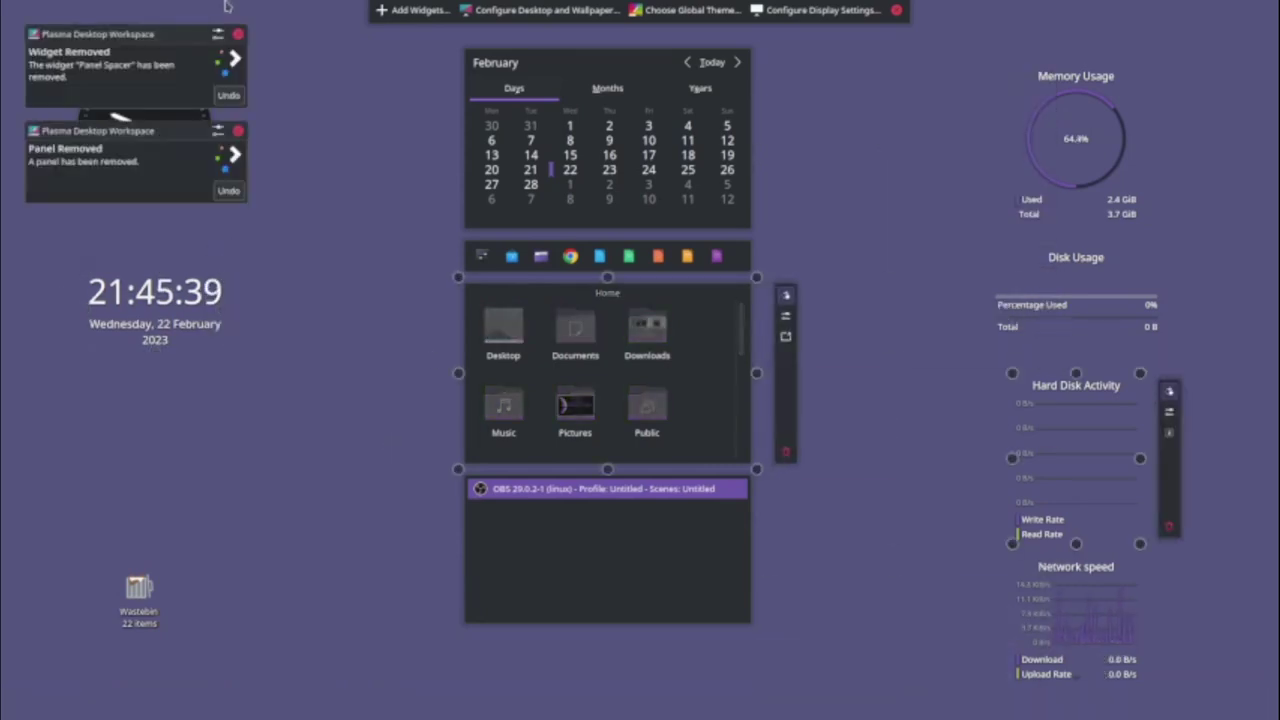
pyautogui.click(238, 34)
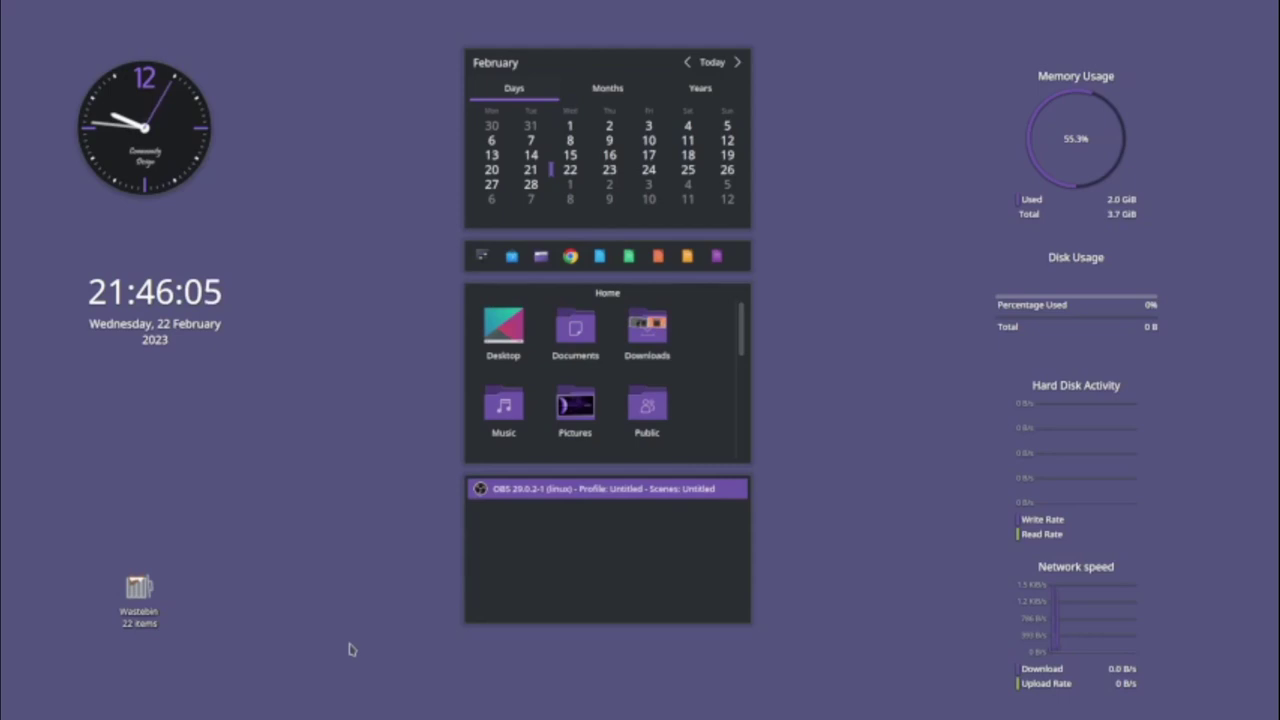
# - Add a new Default Panel to the desktop
pyautogui.rightClick(320, 659)
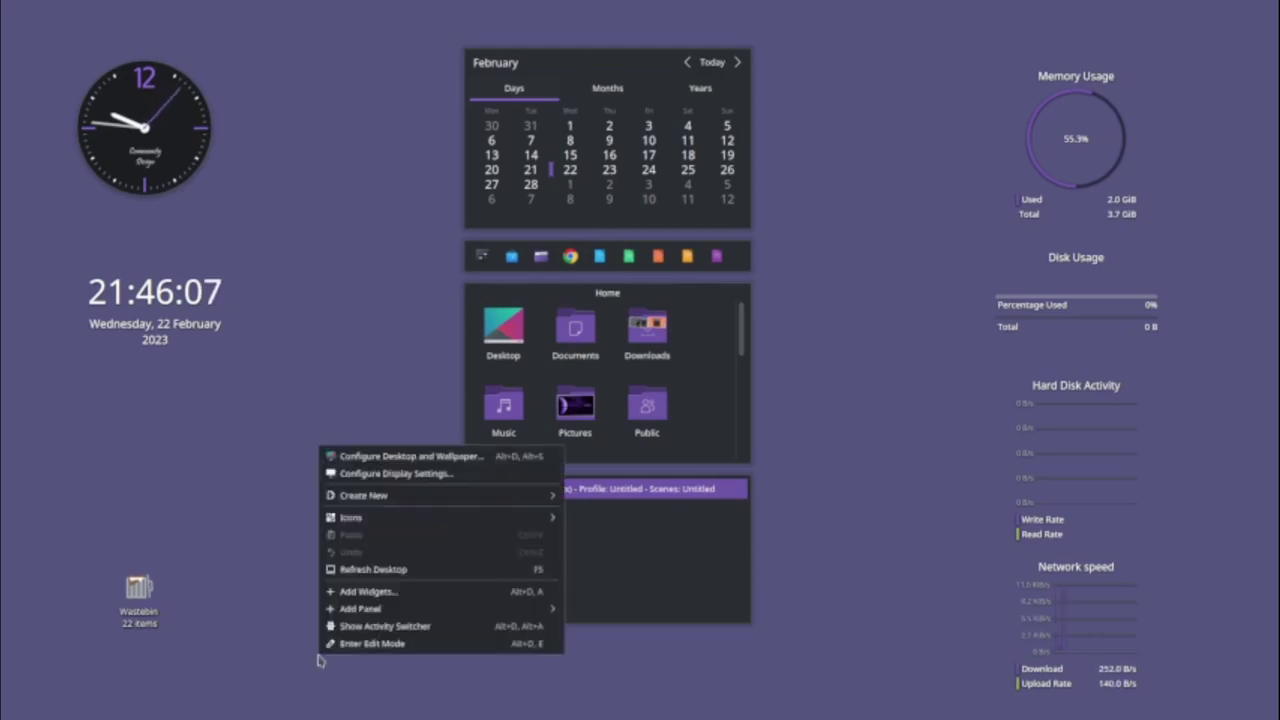
pyautogui.moveTo(385, 607)
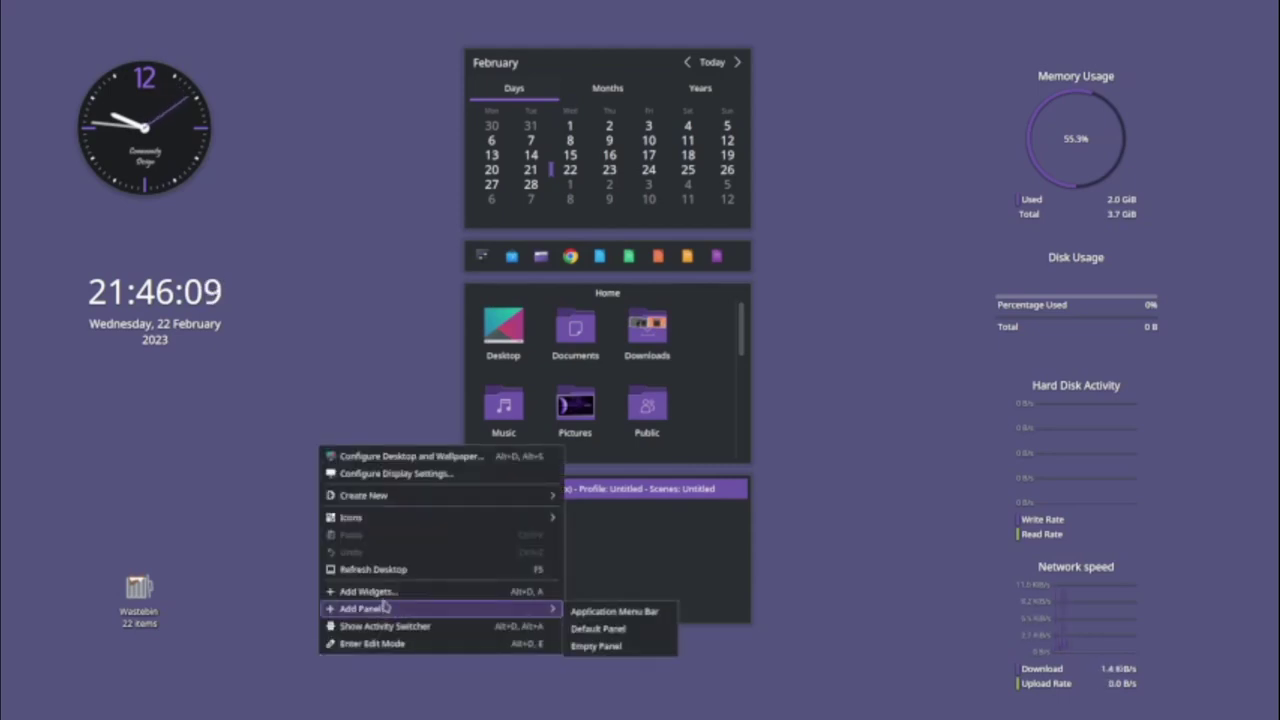
pyautogui.click(614, 630)
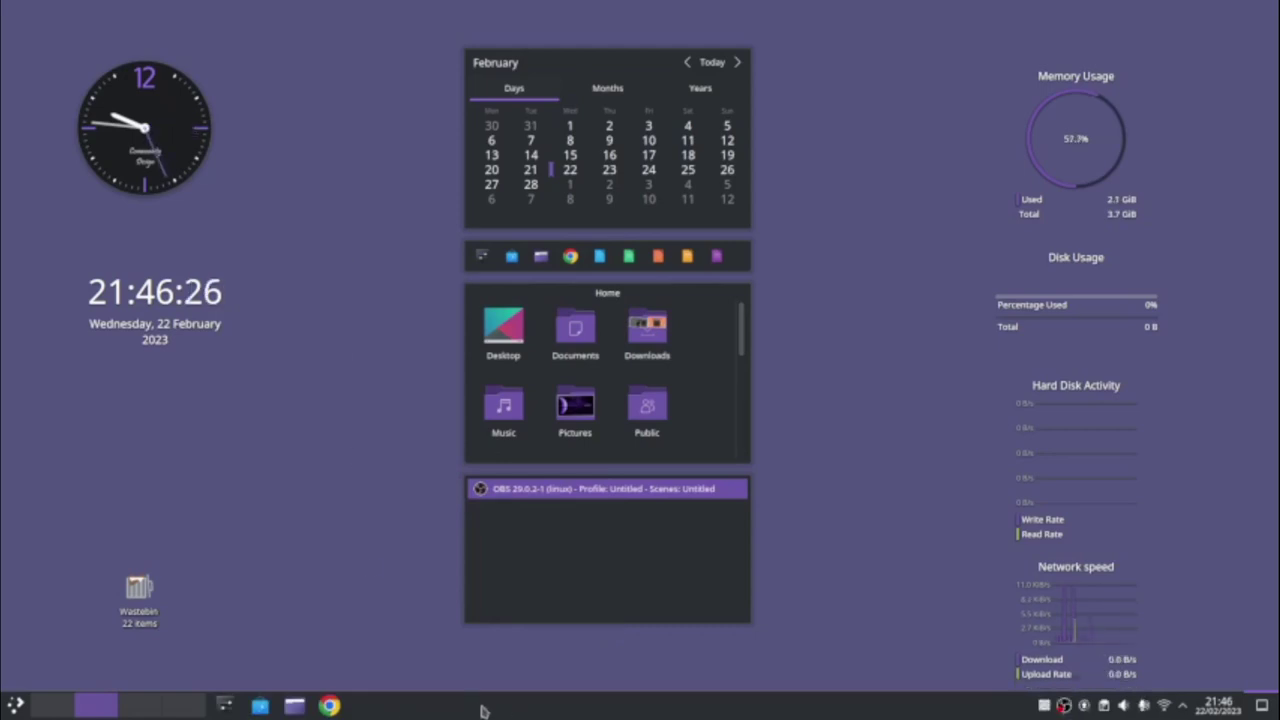
# - Dock the new default panel vertically along the left screen edge and close the panel editor
pyautogui.rightClick(481, 710)
pyautogui.click(481, 710)
pyautogui.rightClick(481, 710)
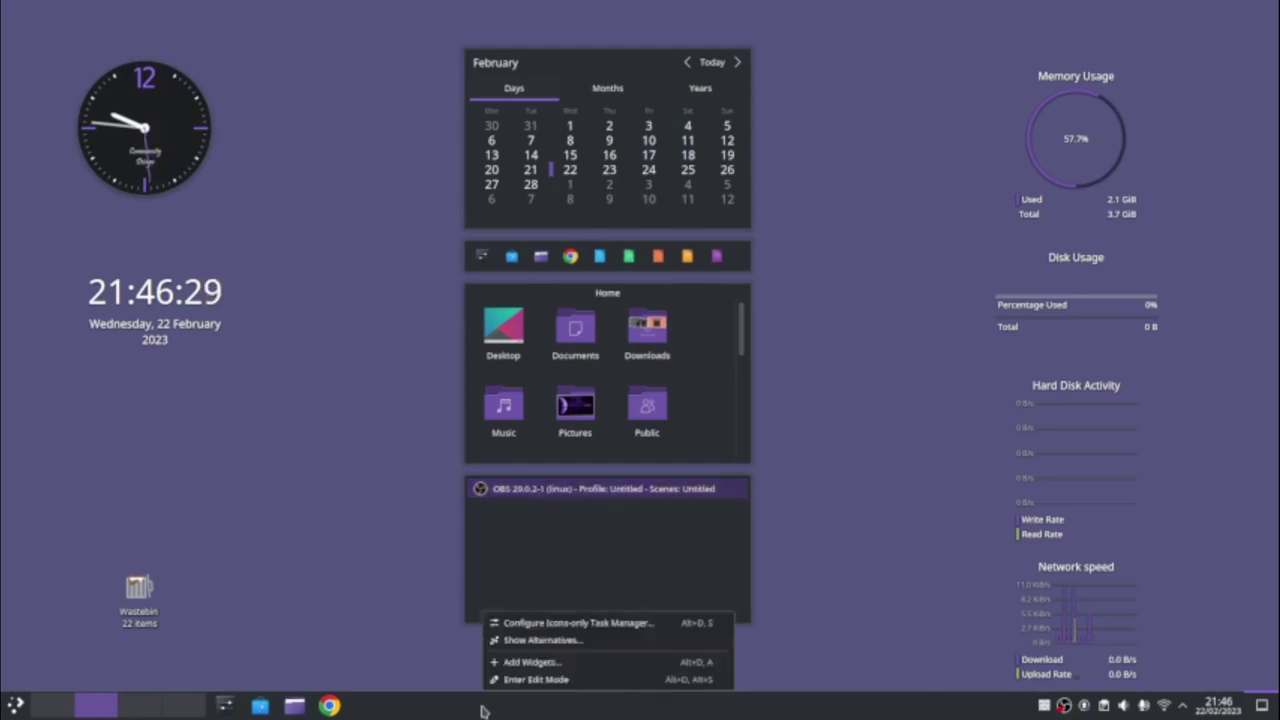
pyautogui.click(530, 679)
pyautogui.moveTo(477, 651); pyautogui.dragTo(4, 252)
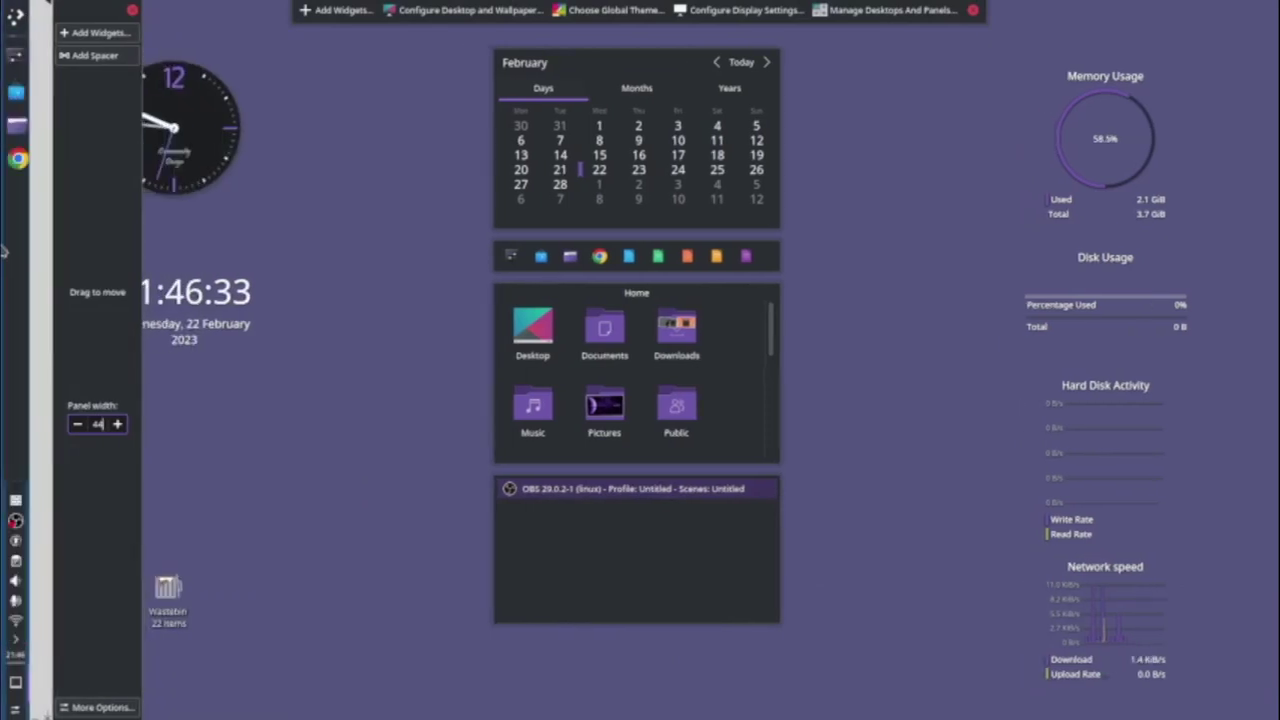
pyautogui.click(352, 440)
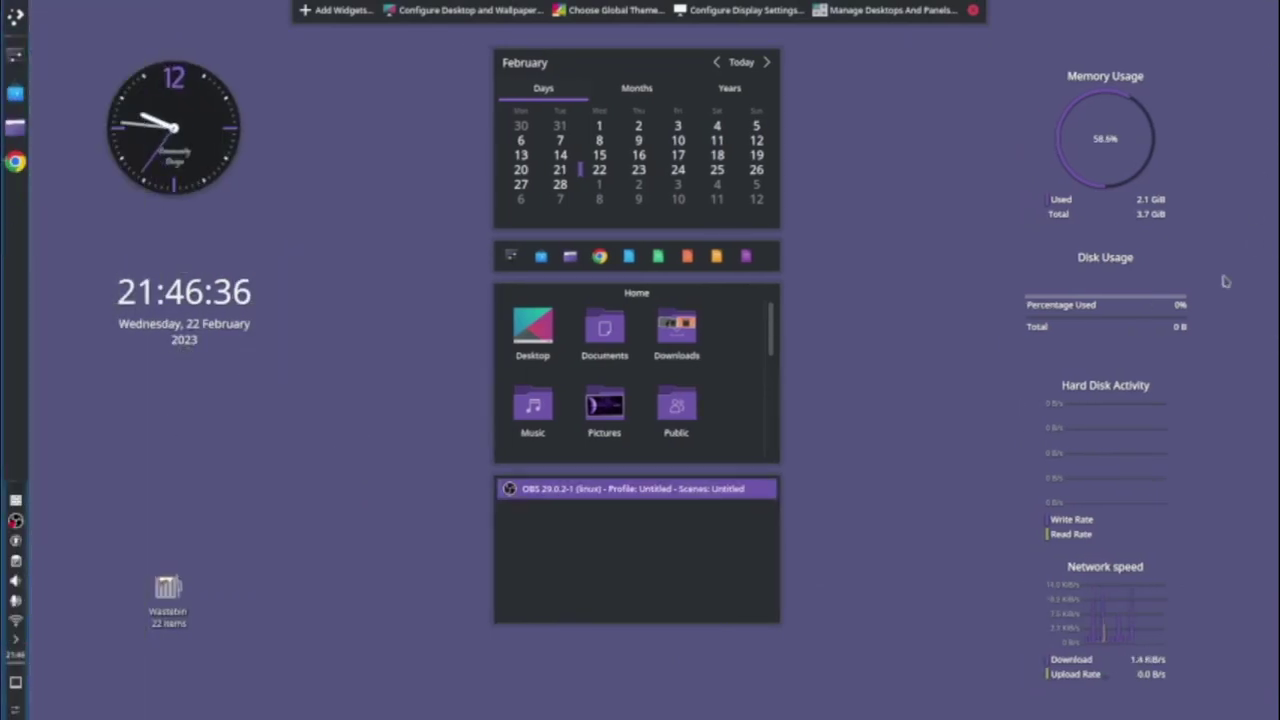
# - Move the vertical panel back to the screen's lower edge and close the panel editor
pyautogui.rightClick(15, 262)
pyautogui.click(92, 328)
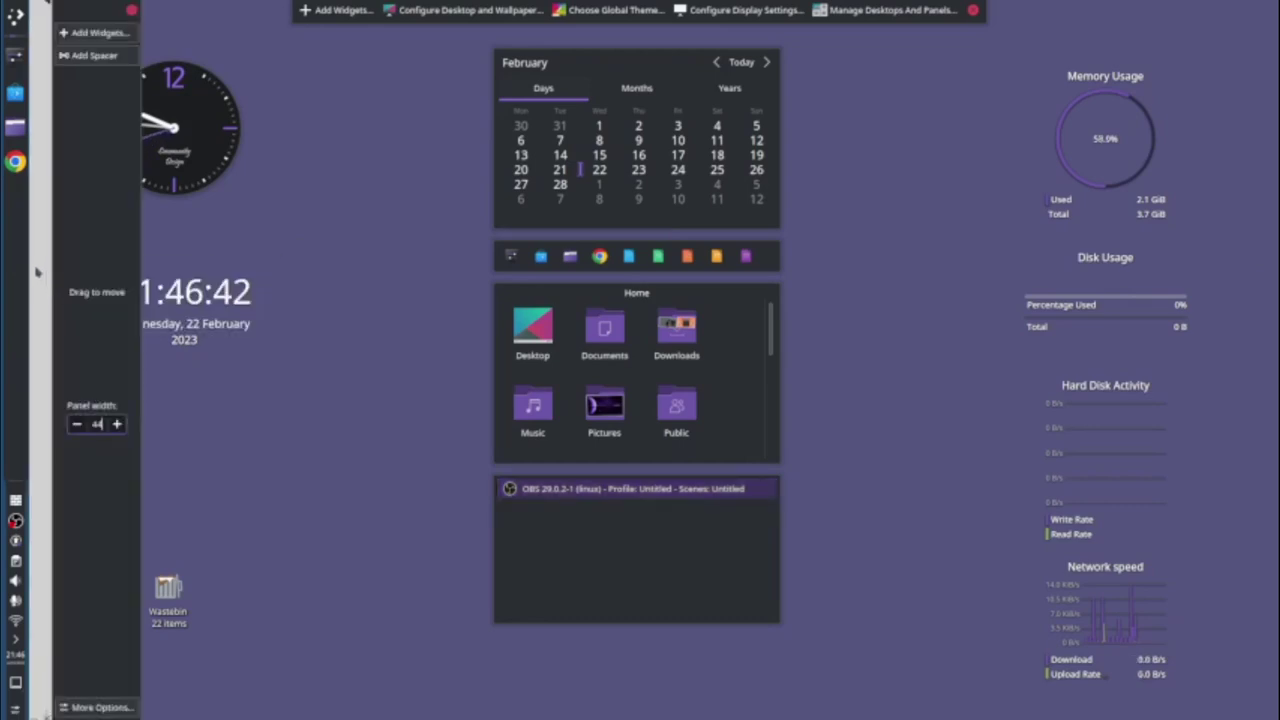
pyautogui.moveTo(91, 110); pyautogui.dragTo(611, 648)
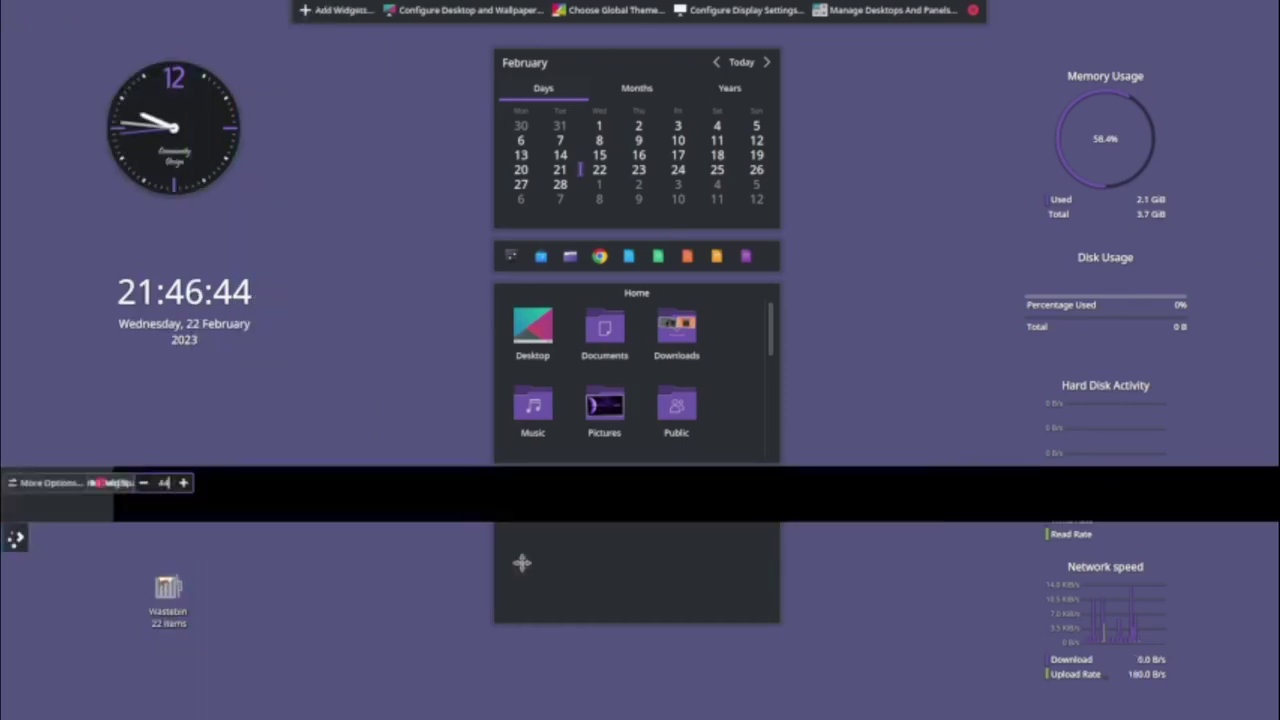
pyautogui.click(348, 575)
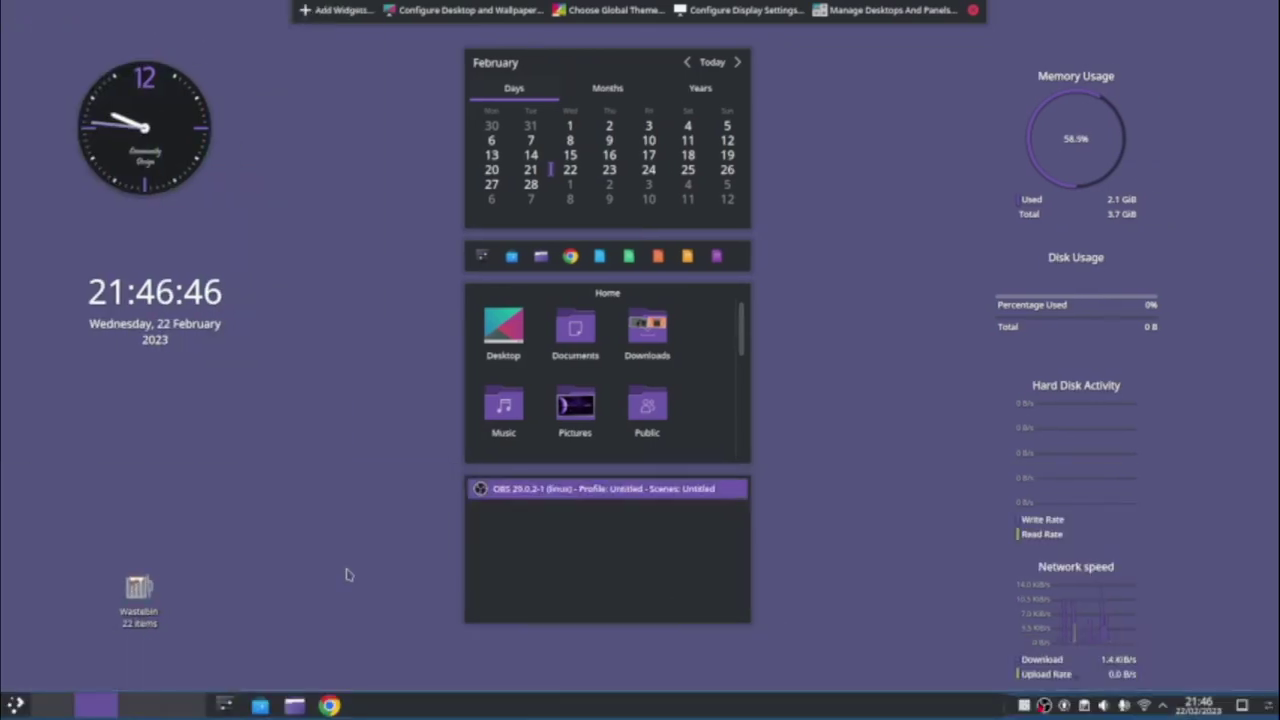
# - Add a second panel with an application launcher along the screen's upper edge
pyautogui.rightClick(278, 433)
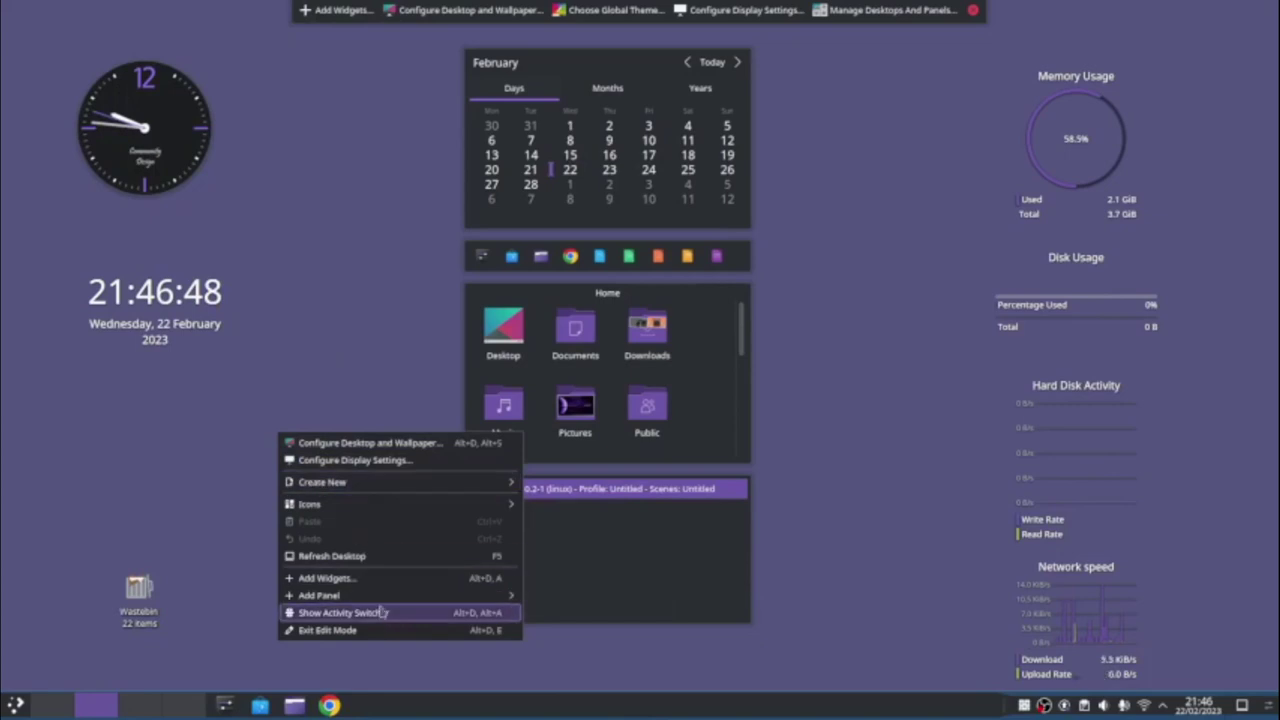
pyautogui.moveTo(368, 596)
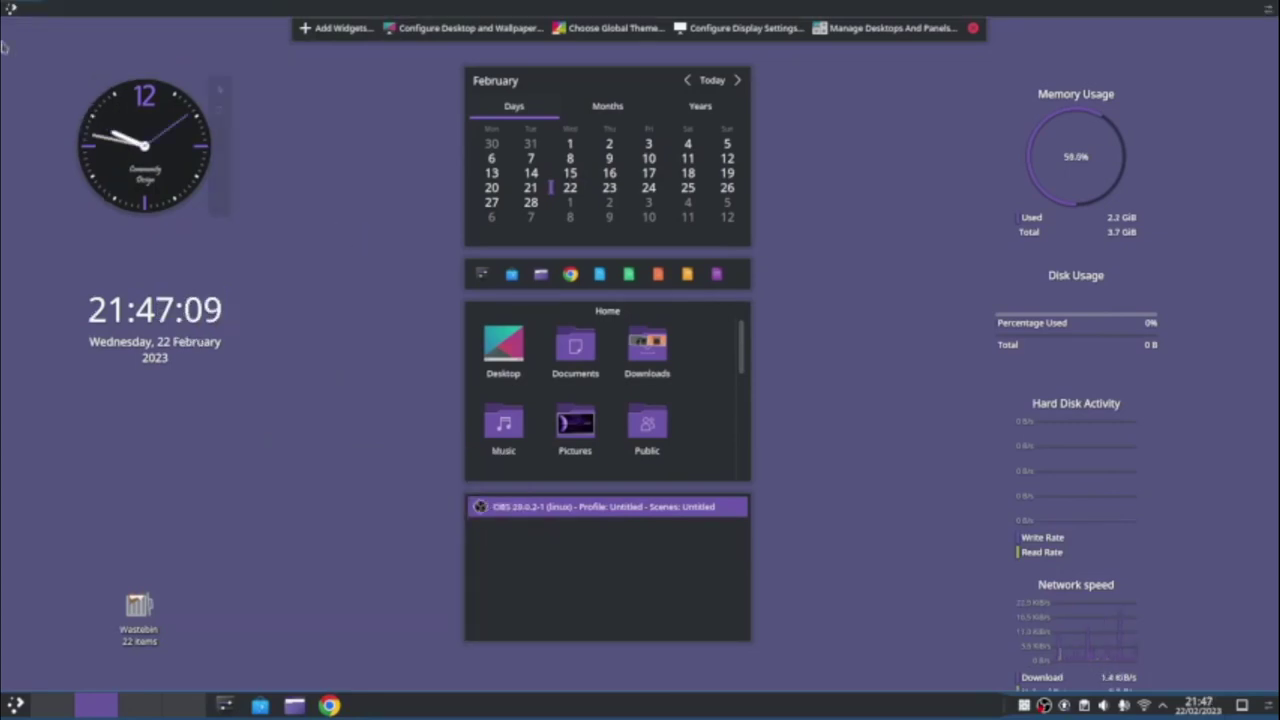
# - Look through the upper panel's application menu, including the Multimedia category, and close the menu
pyautogui.click(10, 9)
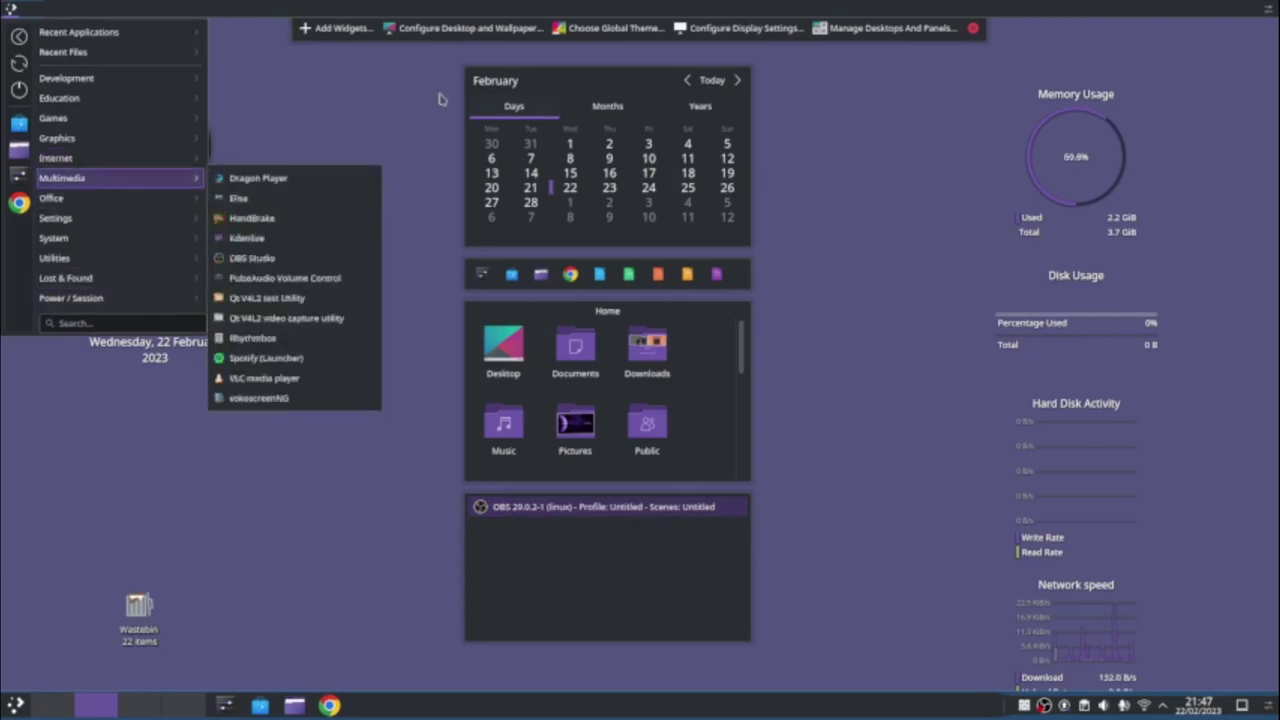
pyautogui.click(352, 92)
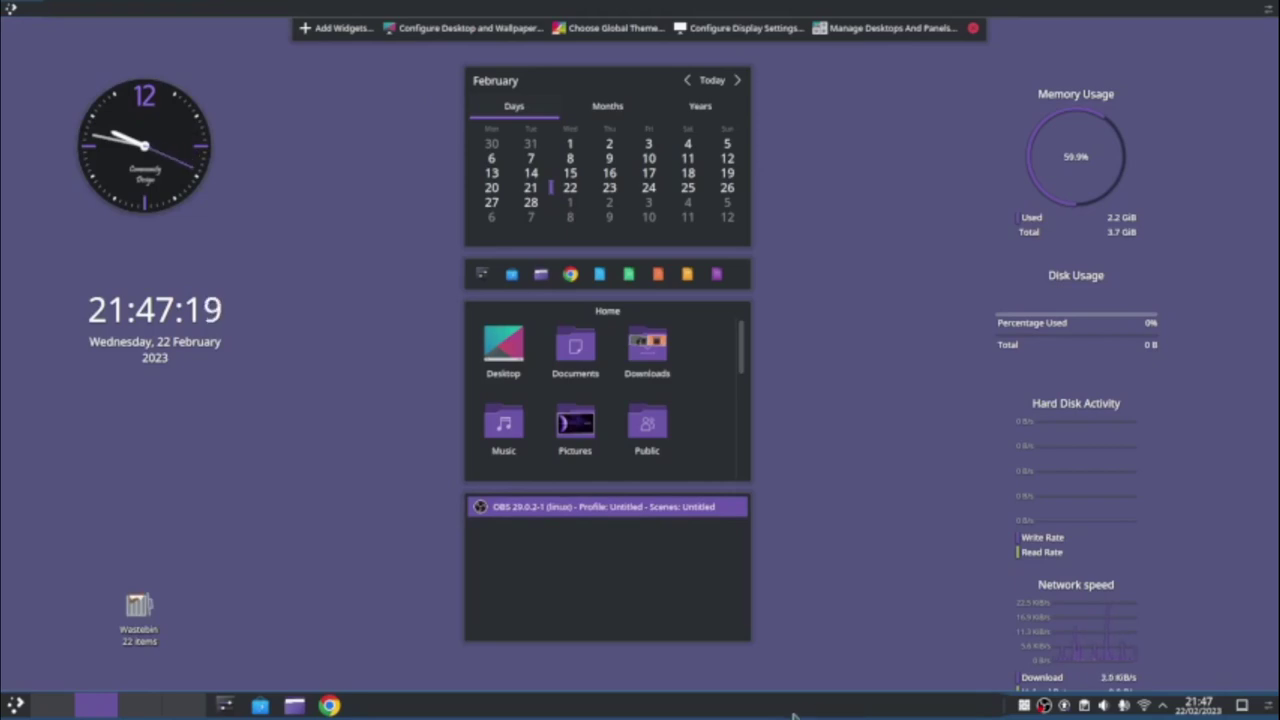
pyautogui.click(10, 8)
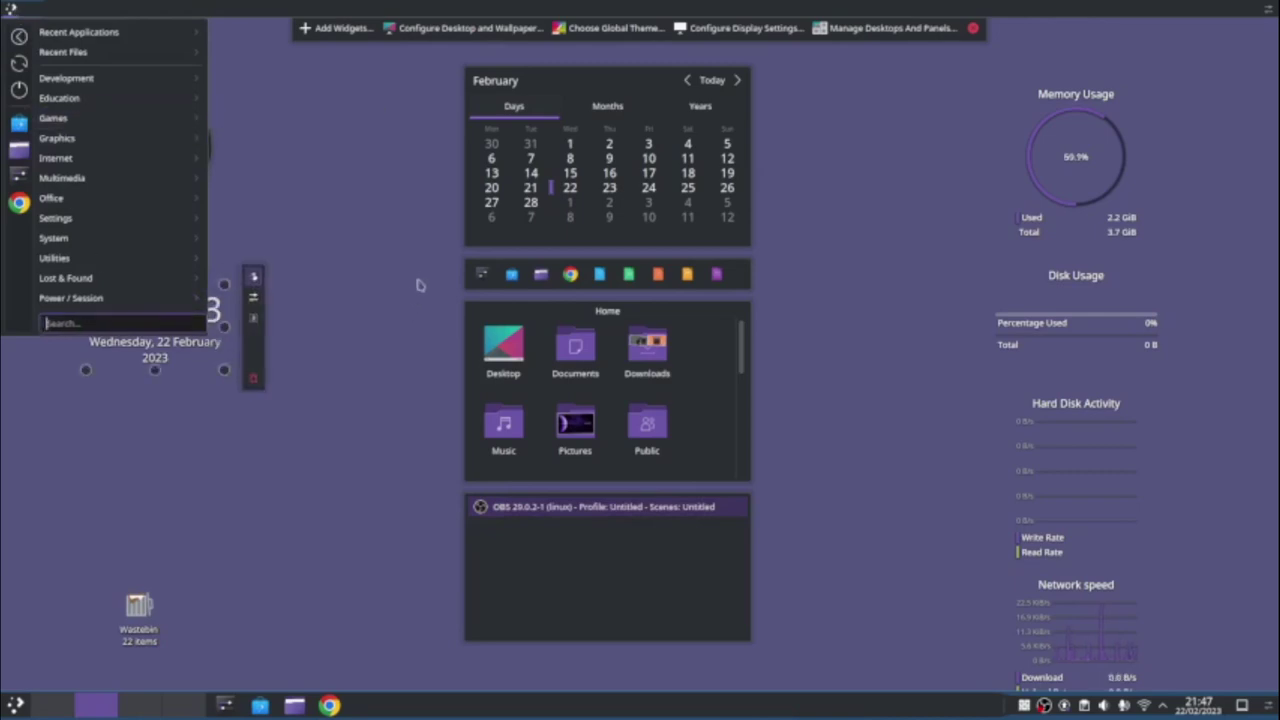
pyautogui.click(379, 235)
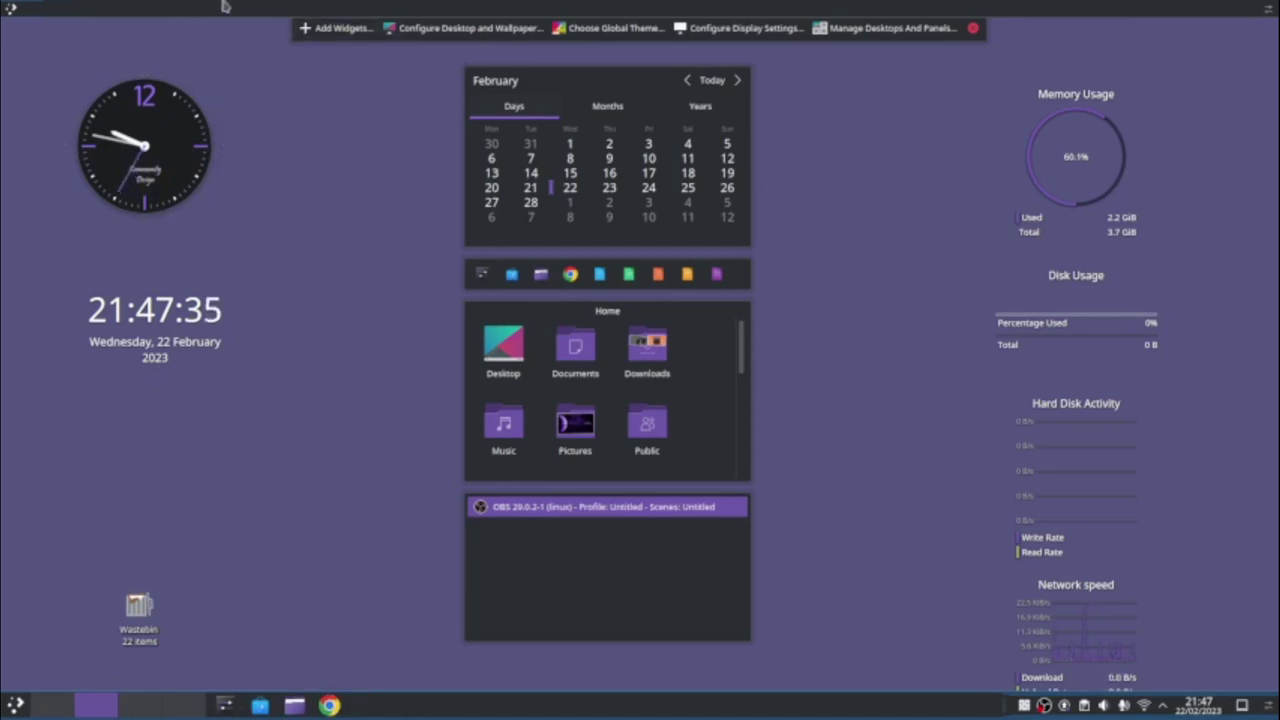
# - Check the upper panel's context options, review both panels in the Panels and Desktops Management window, and close it
pyautogui.moveTo(204, 279)
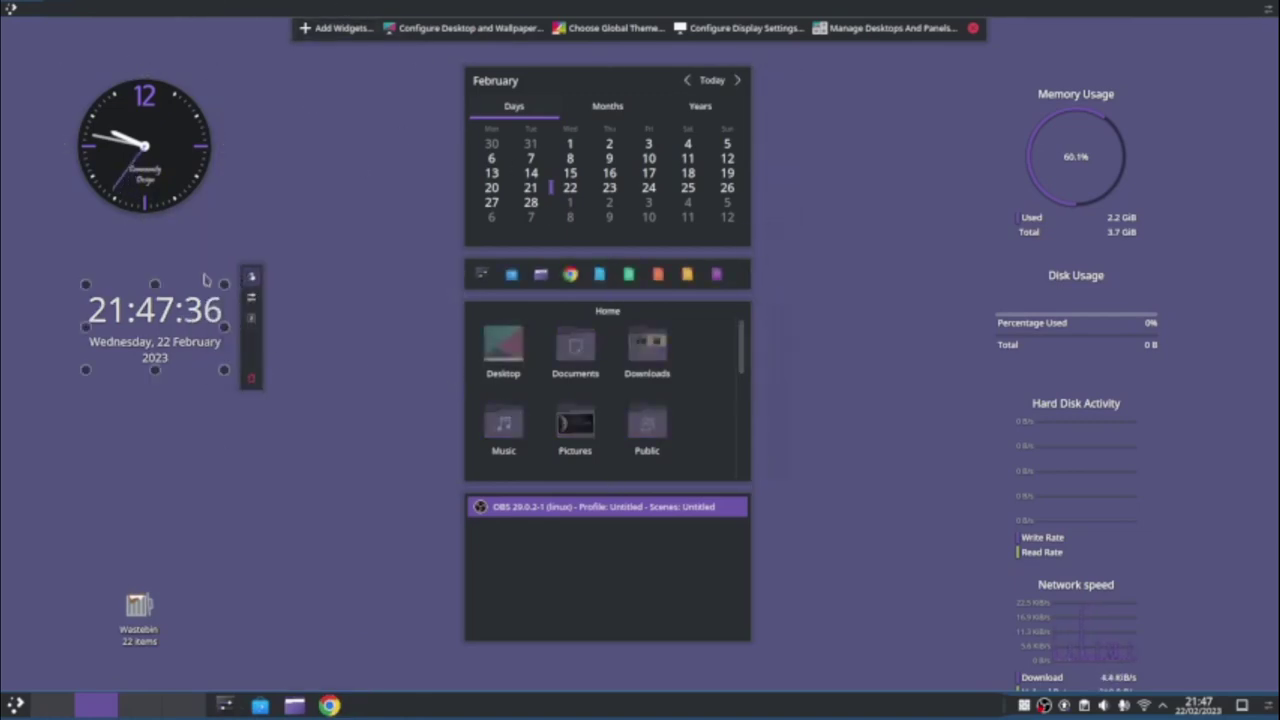
pyautogui.rightClick(362, 6)
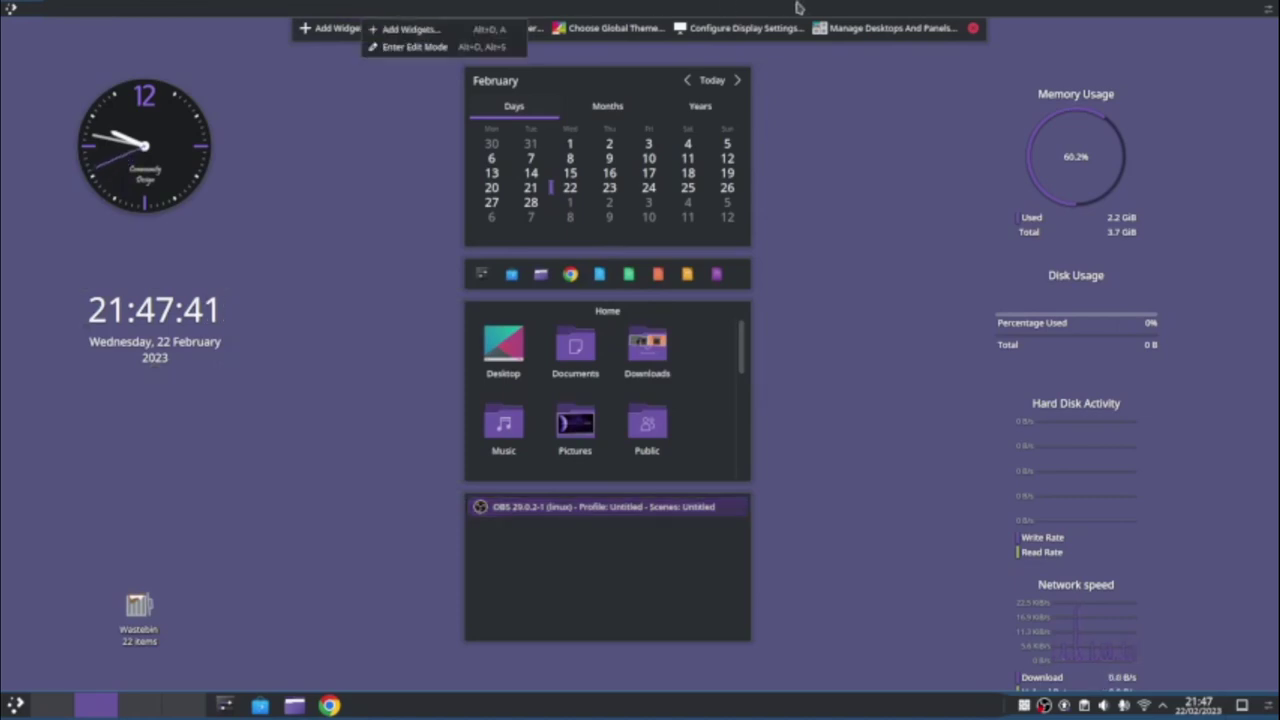
pyautogui.click(326, 172)
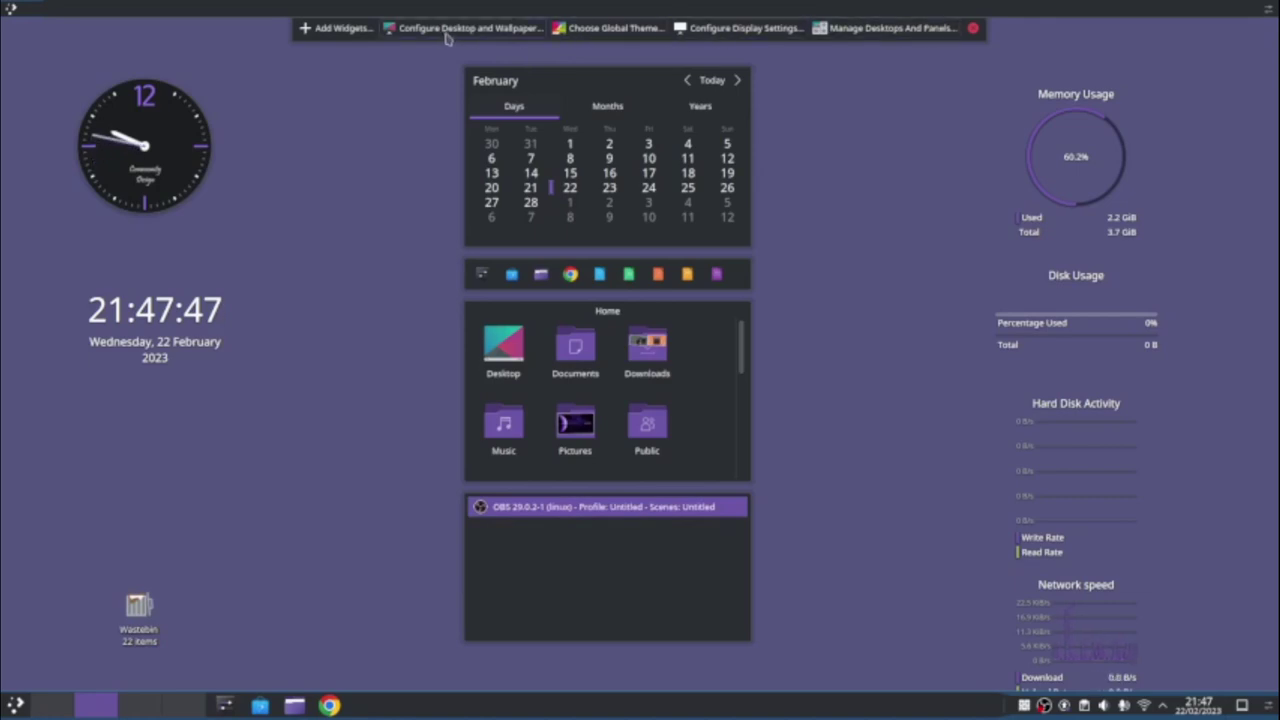
pyautogui.click(908, 28)
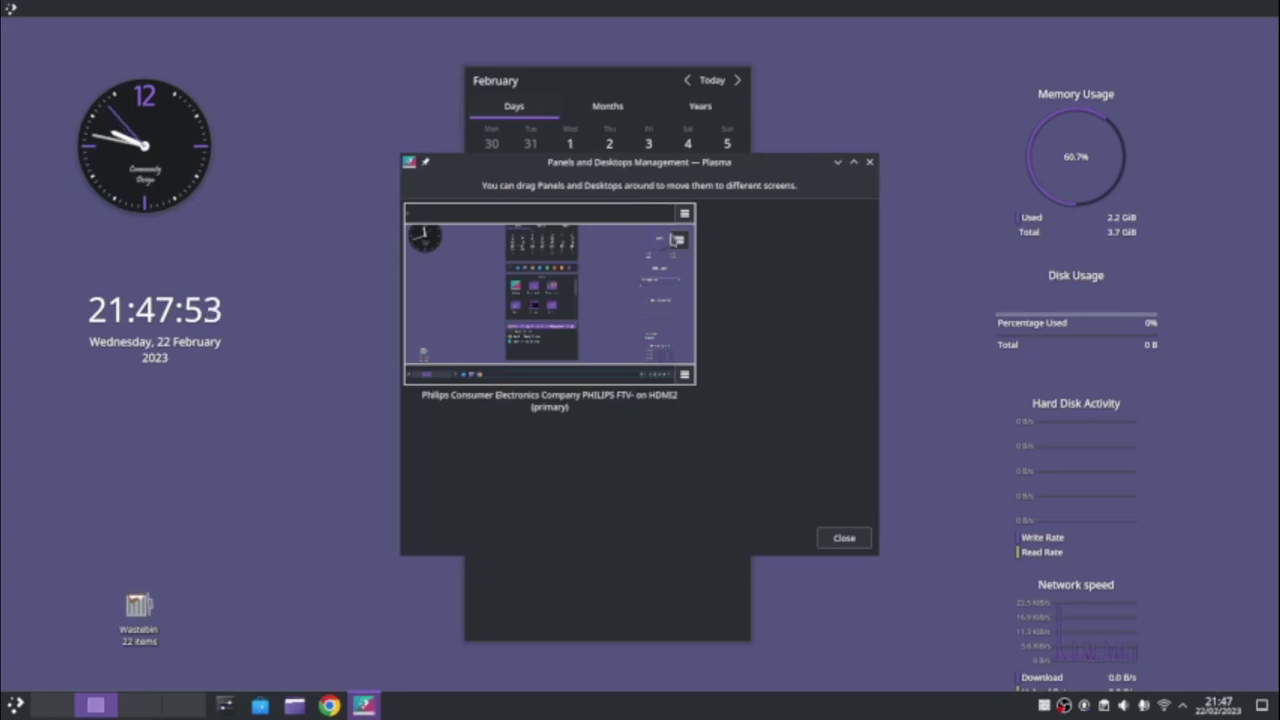
pyautogui.click(841, 542)
# - Remove the panel along the screen's upper edge and leave edit mode
pyautogui.rightClick(617, 14)
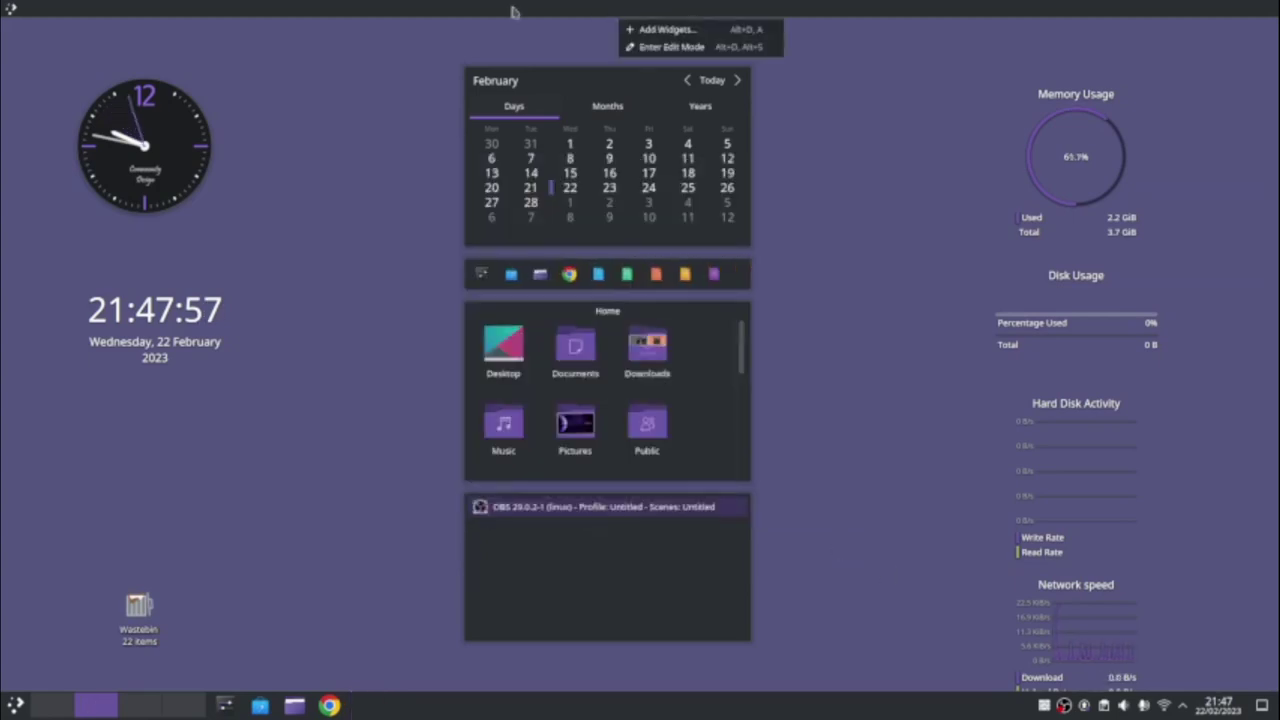
pyautogui.click(636, 46)
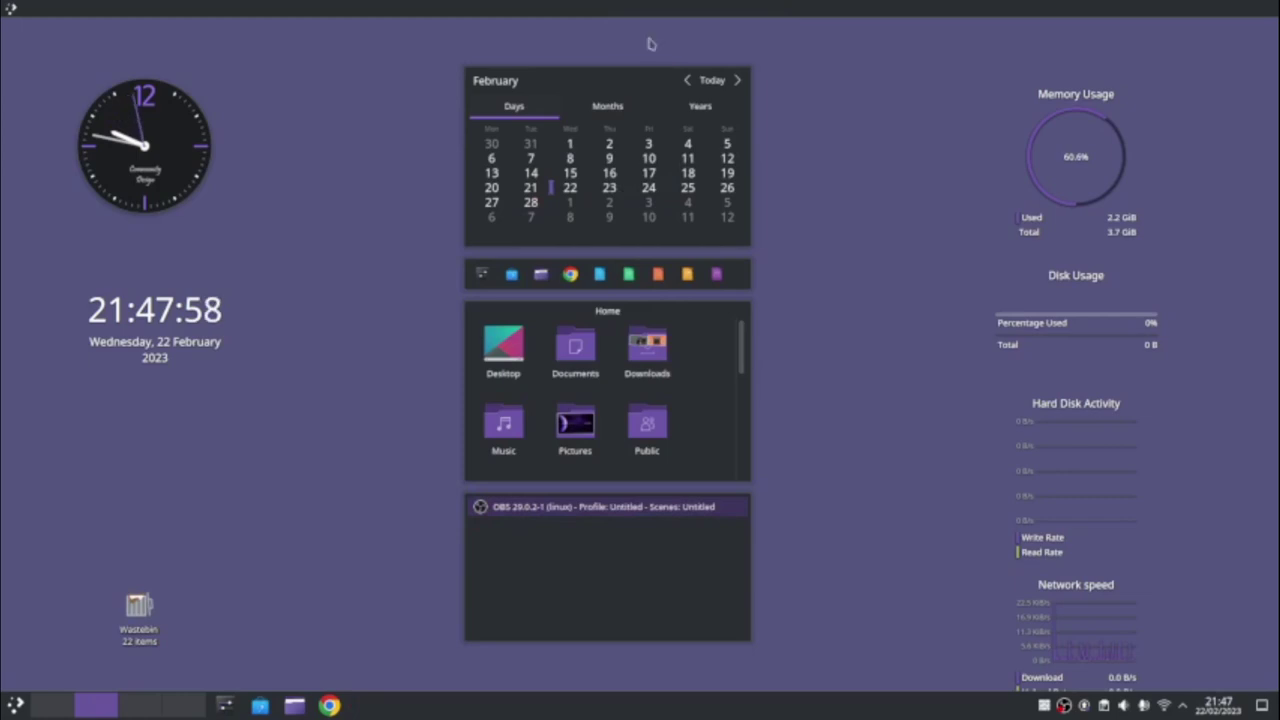
pyautogui.rightClick(605, 8)
pyautogui.click(655, 64)
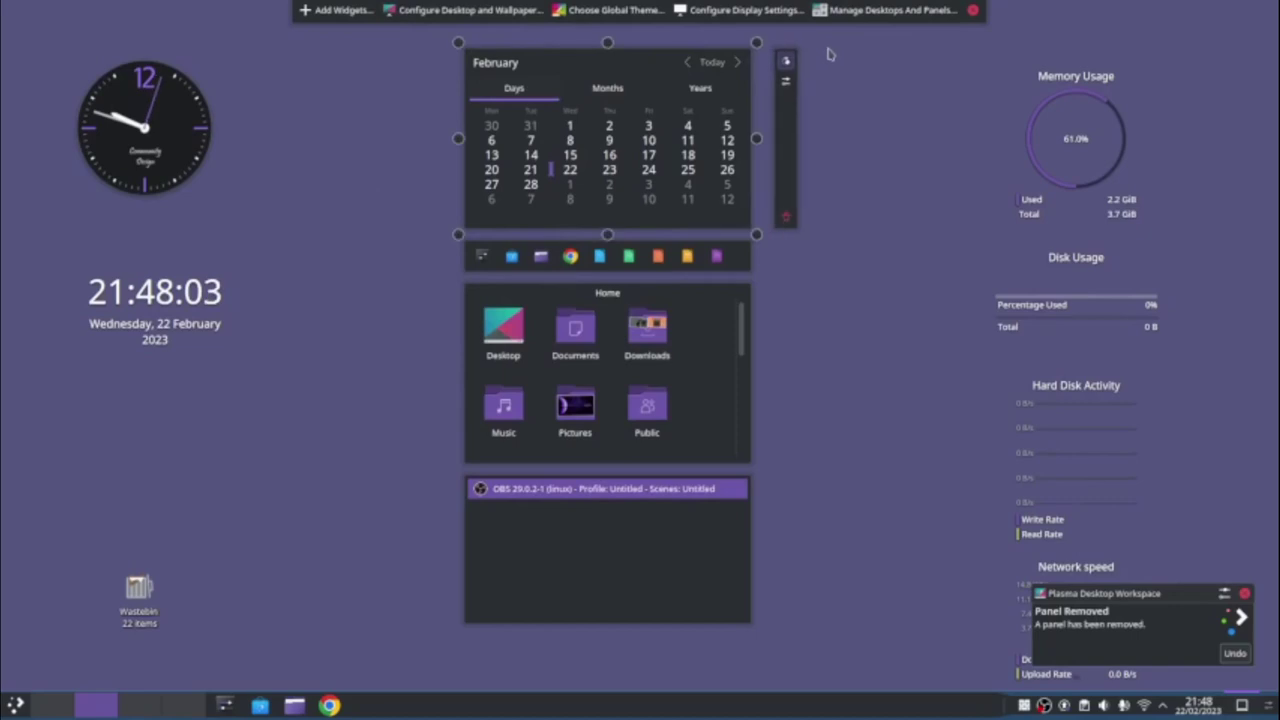
pyautogui.click(973, 10)
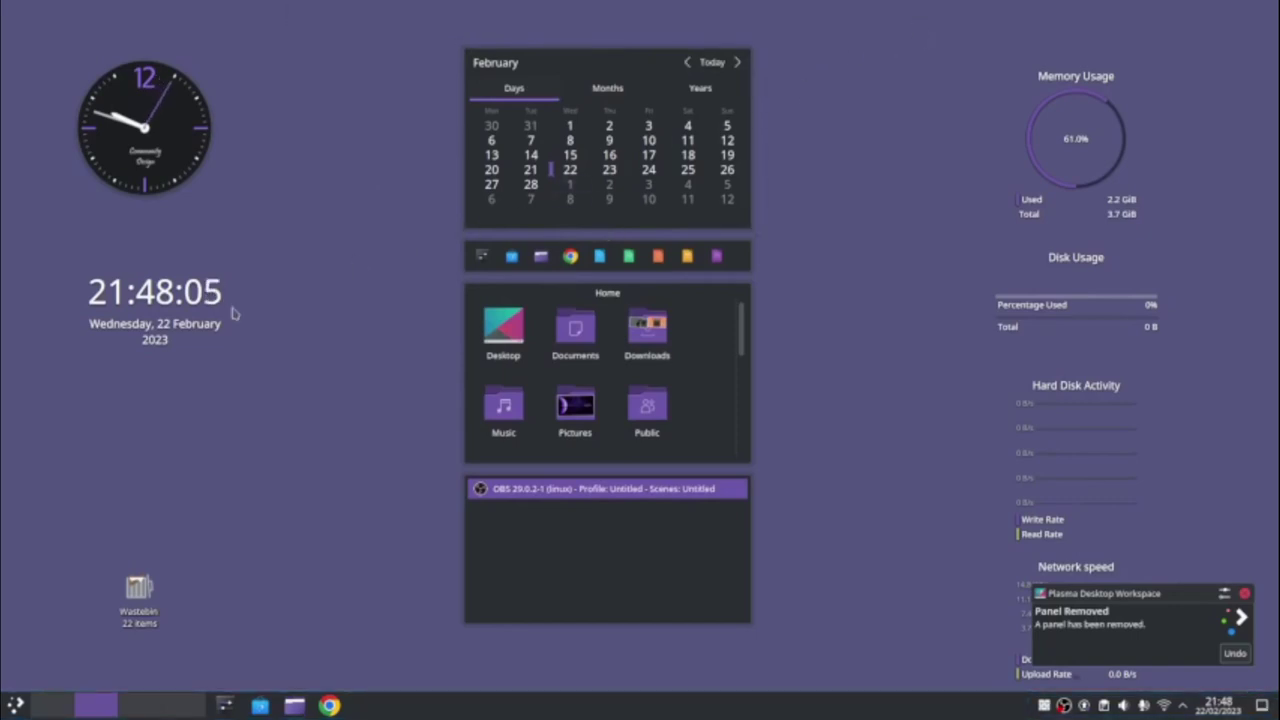
# - Look at the widgets available for the lower panel and close the widget browser without adding any
pyautogui.rightClick(588, 709)
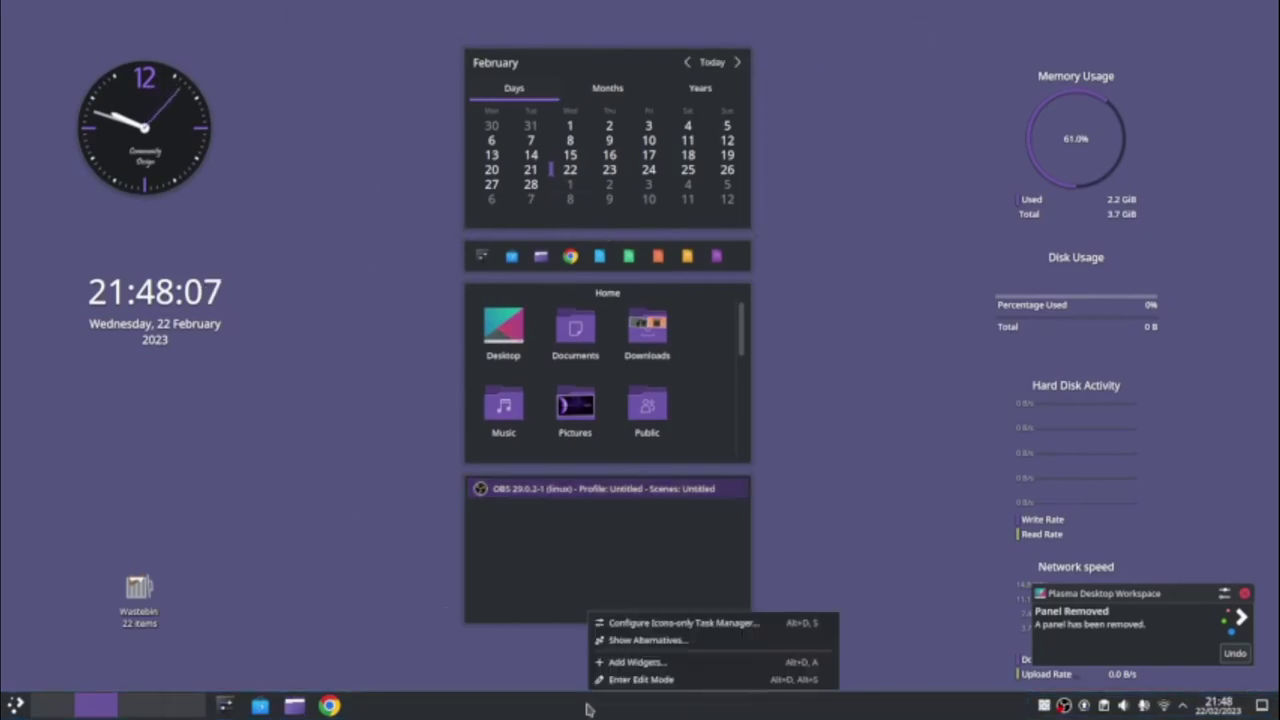
pyautogui.click(645, 662)
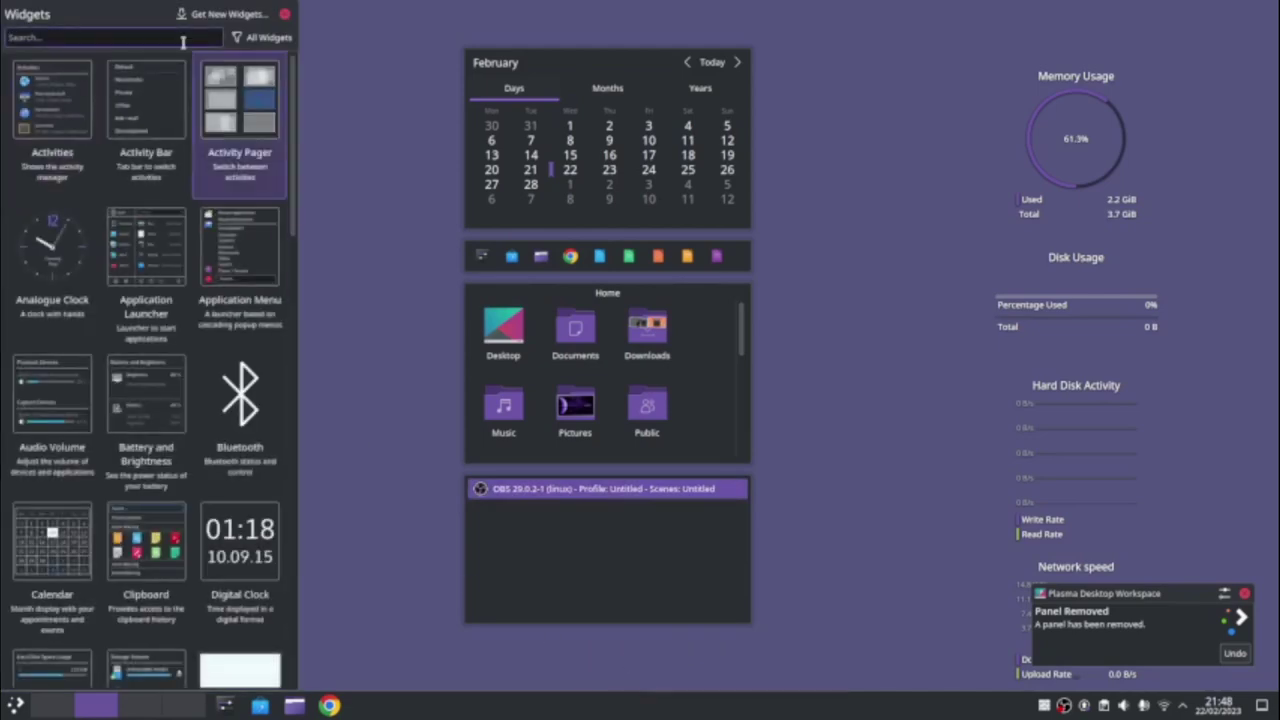
pyautogui.click(285, 18)
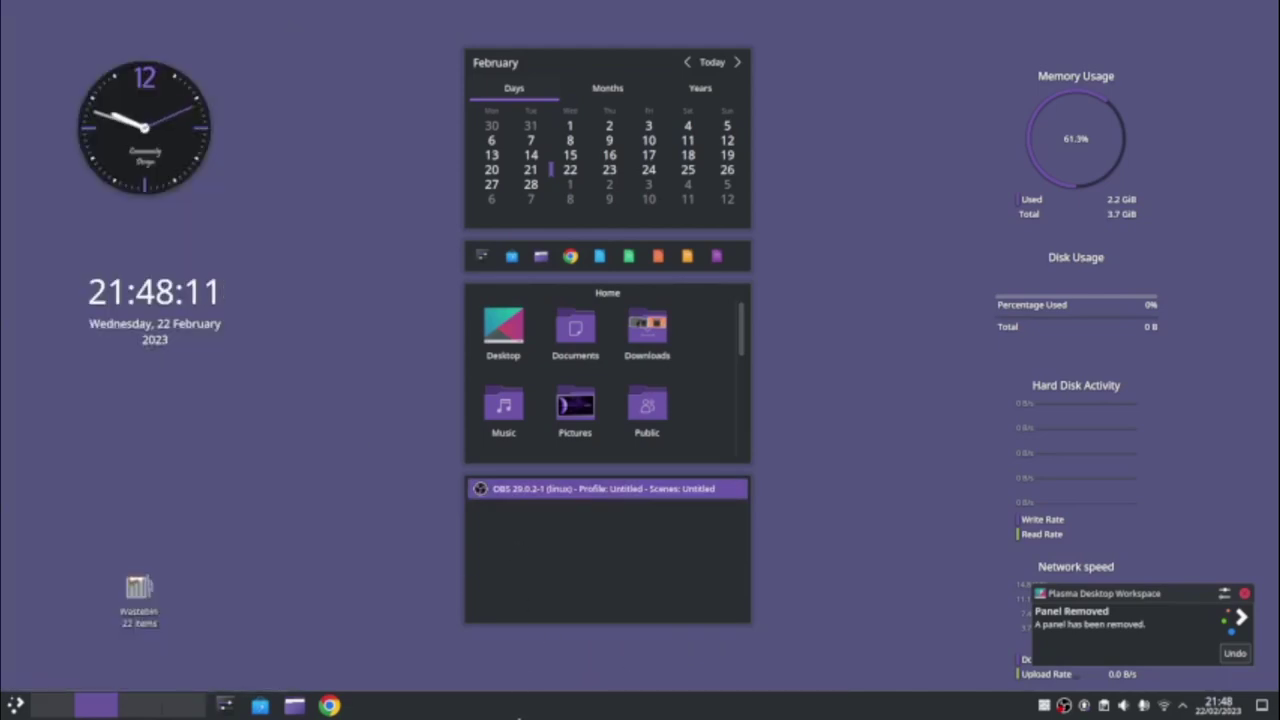
# - Move the remaining lower panel to the screen's upper edge and leave edit mode
pyautogui.rightClick(520, 709)
pyautogui.click(566, 680)
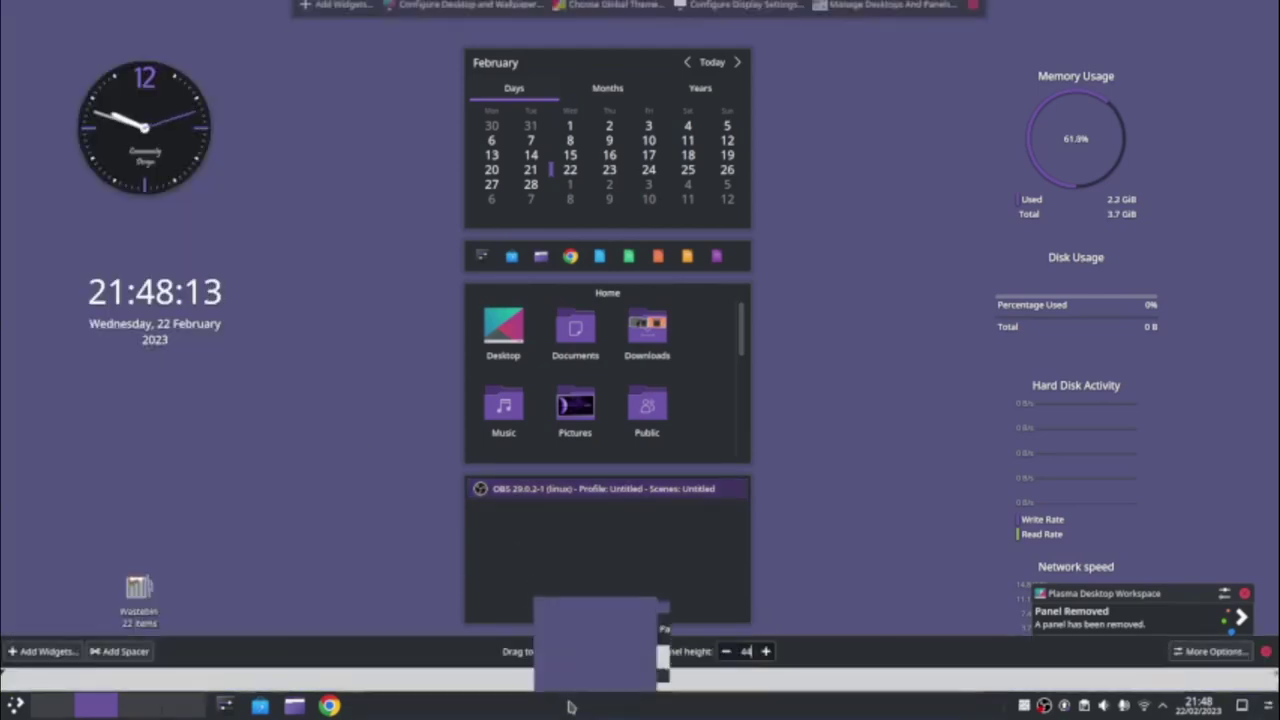
pyautogui.moveTo(465, 653); pyautogui.dragTo(330, 20)
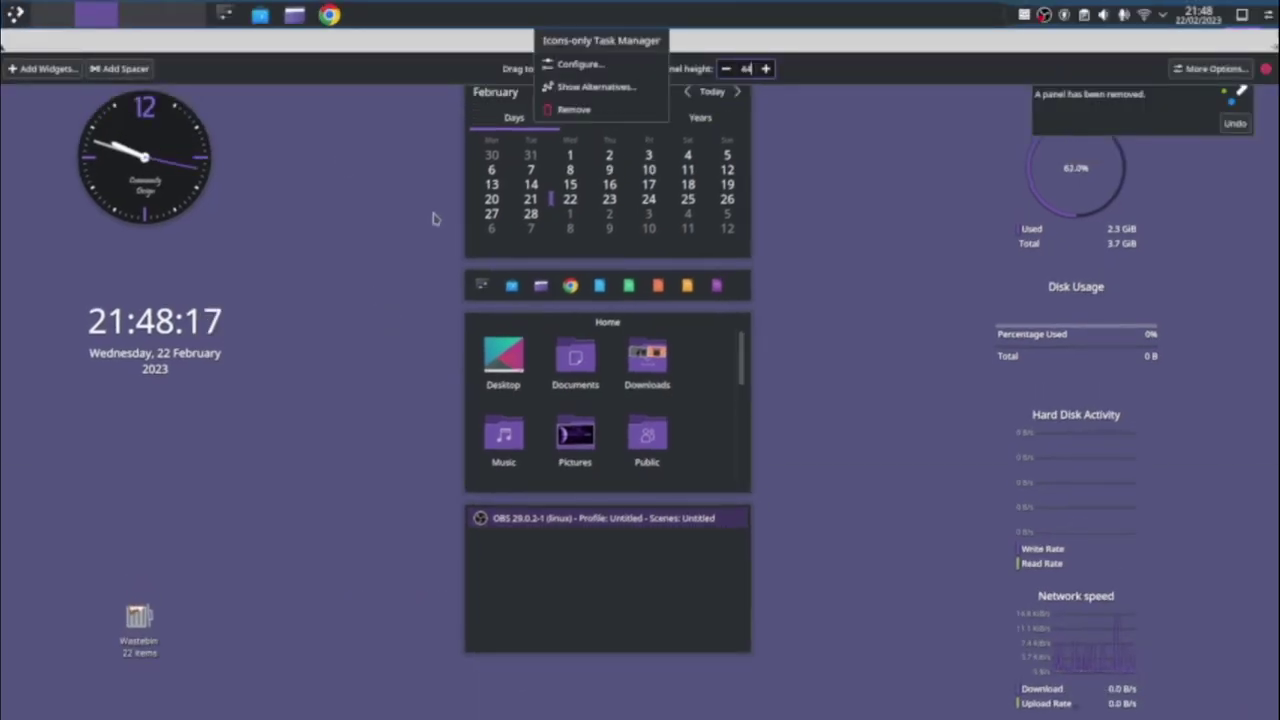
pyautogui.click(418, 218)
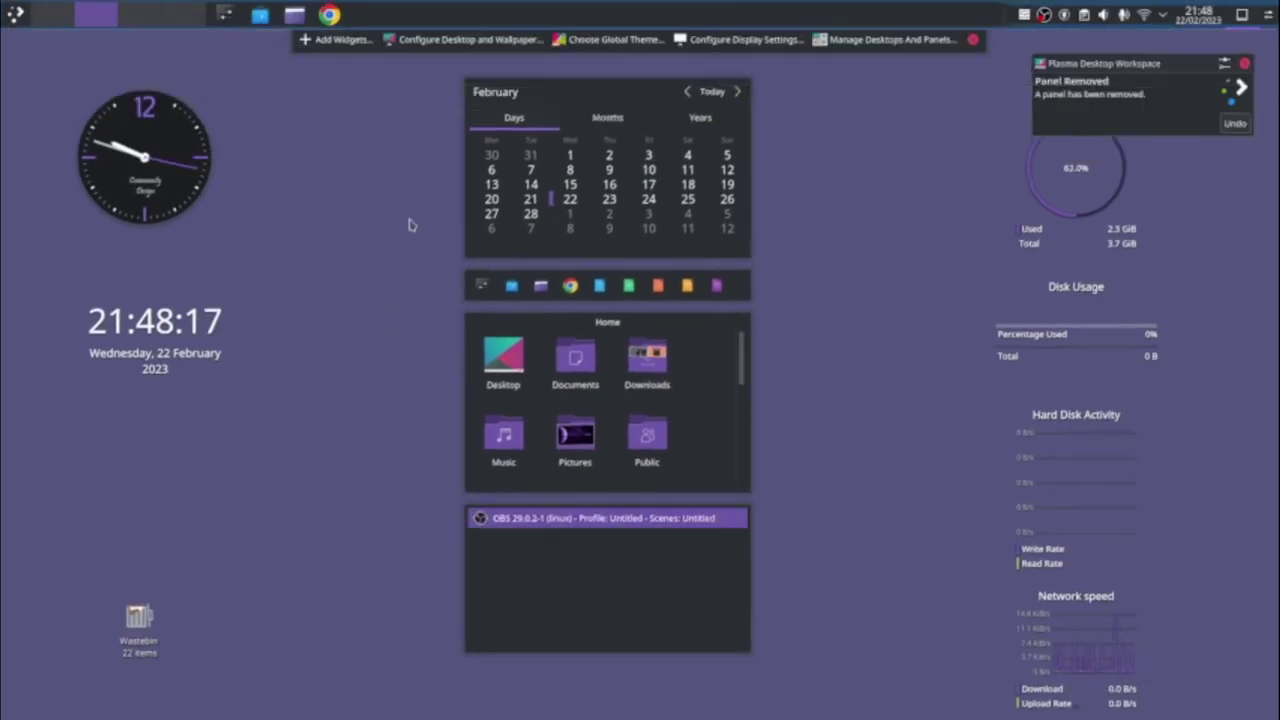
pyautogui.click(971, 41)
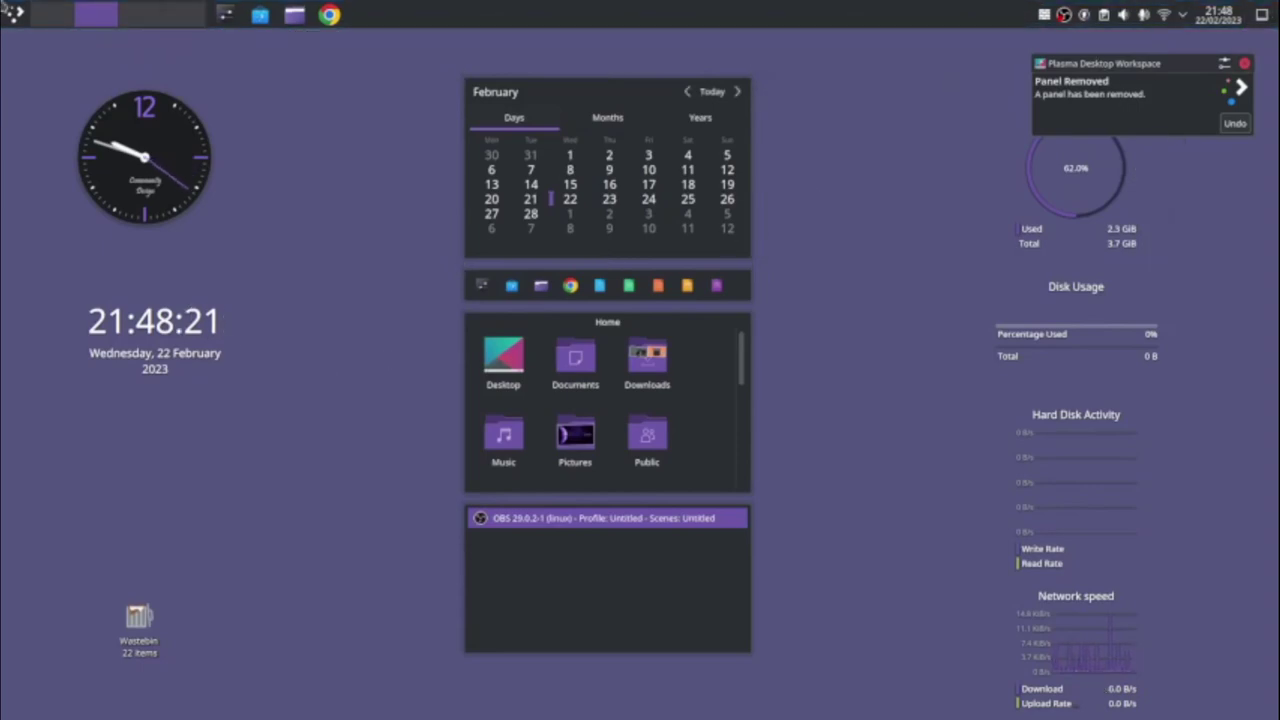
# - Switch to the Play activity to view the relocated panel there, and return to the Default activity
pyautogui.click(15, 14)
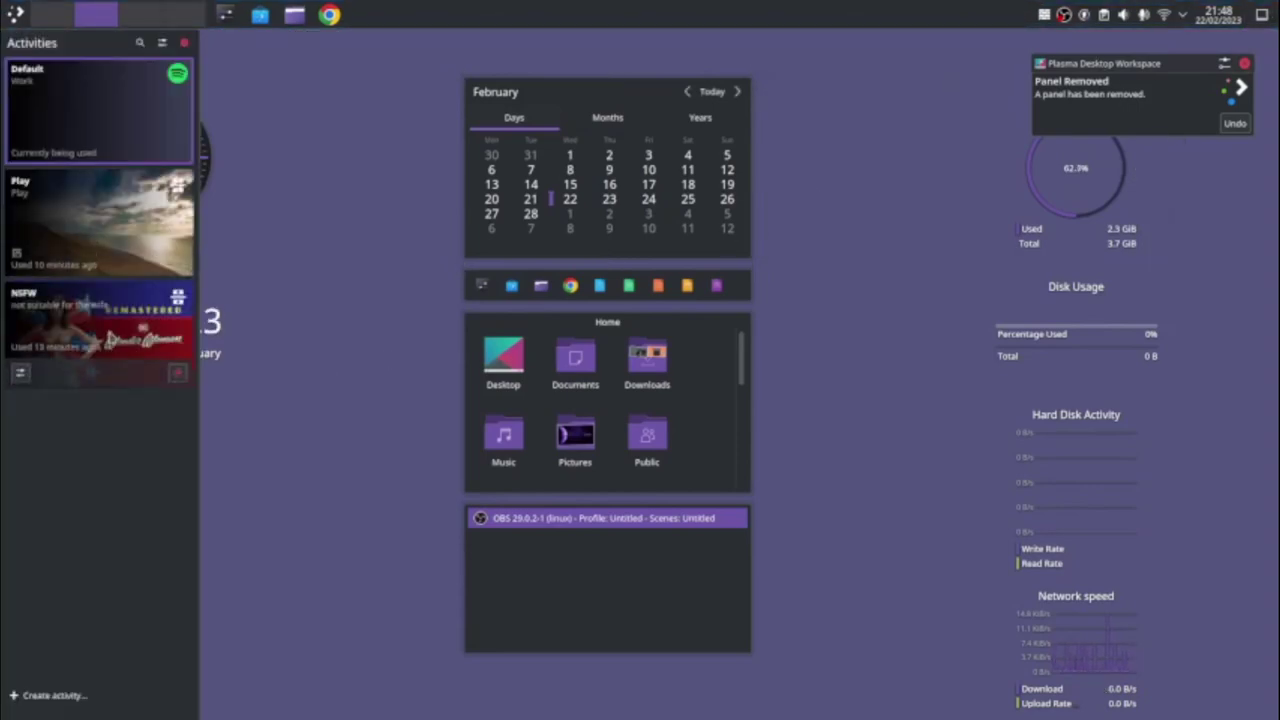
pyautogui.click(86, 224)
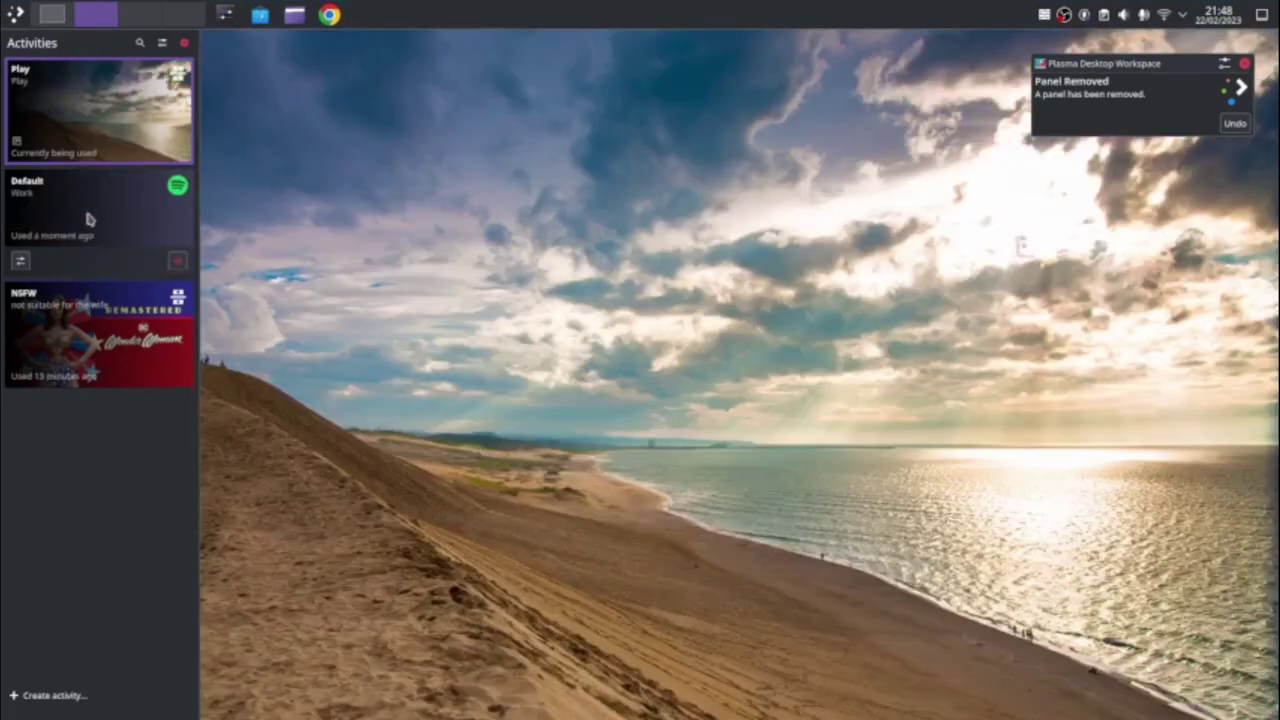
pyautogui.click(702, 346)
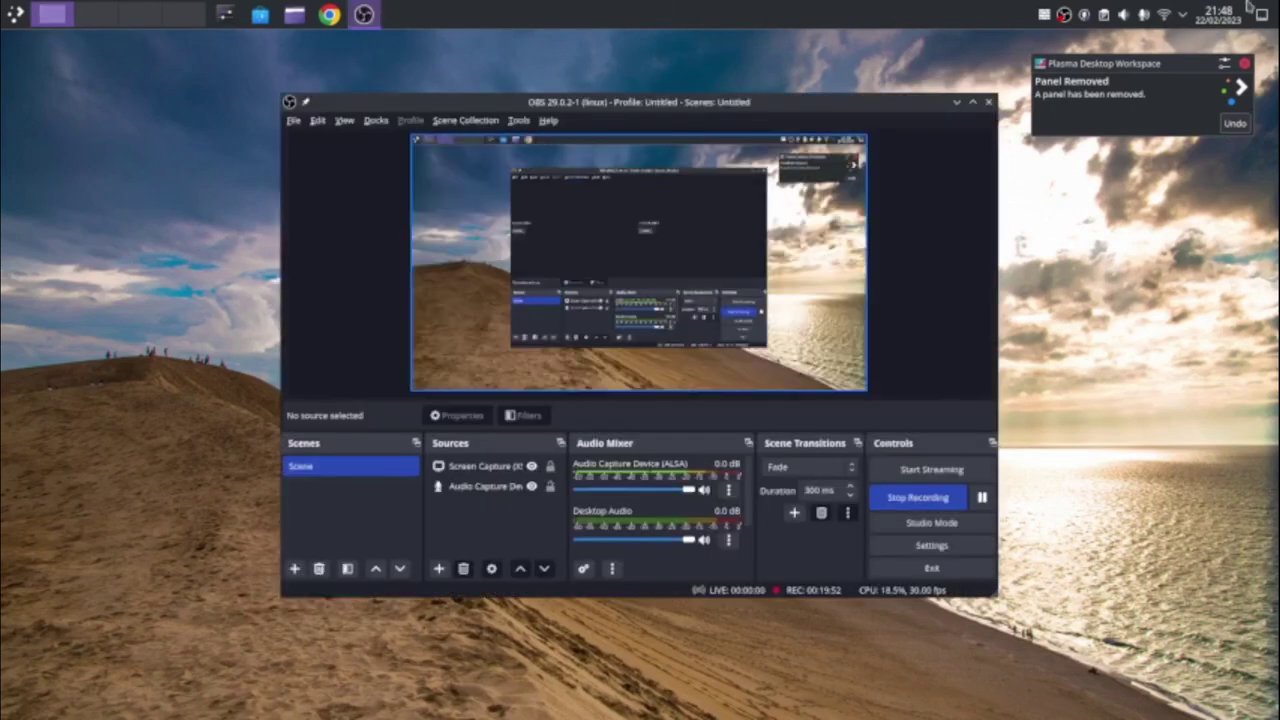
pyautogui.scroll(1, 6, 44)
pyautogui.scroll(-1, 6, 44)
pyautogui.click(5, 8)
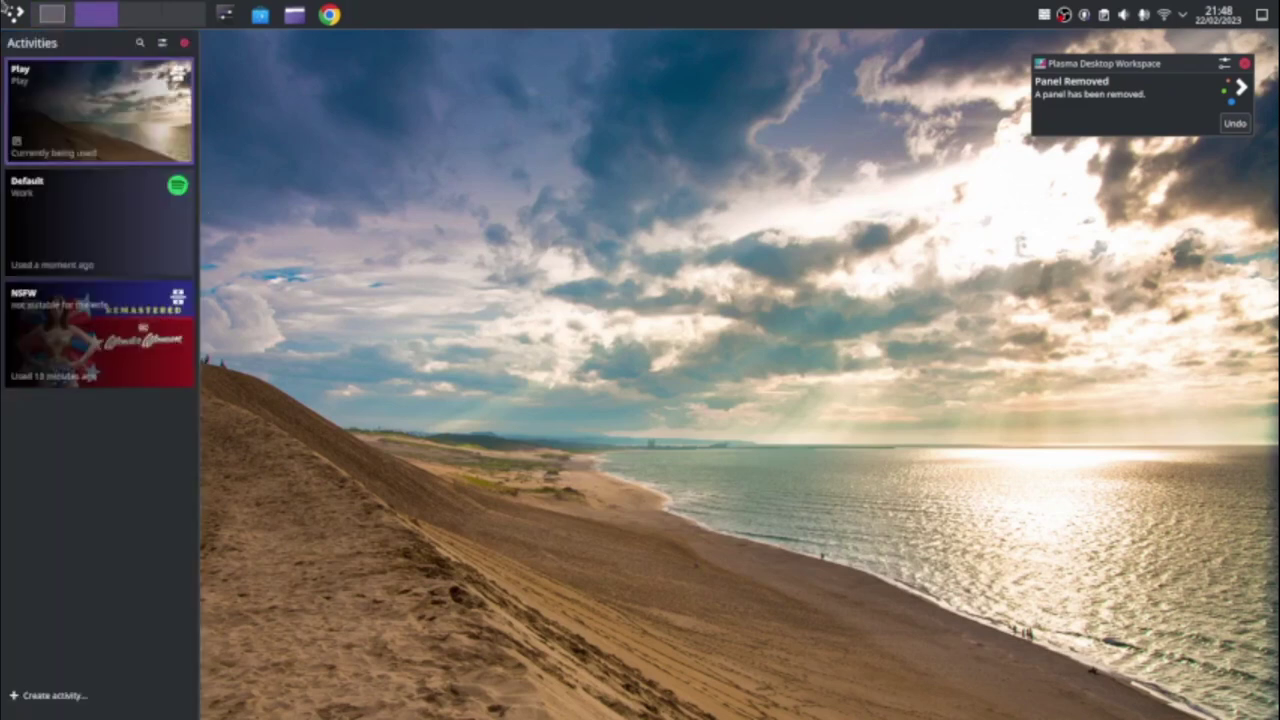
pyautogui.click(110, 207)
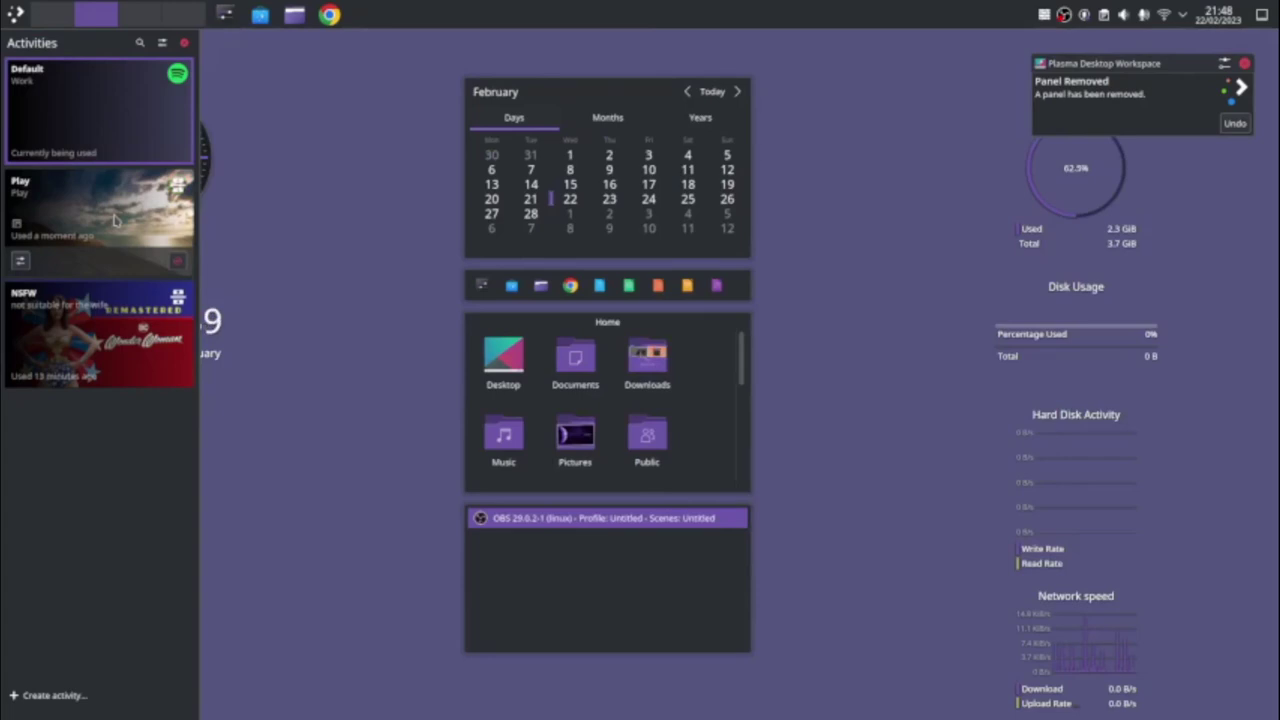
pyautogui.click(385, 283)
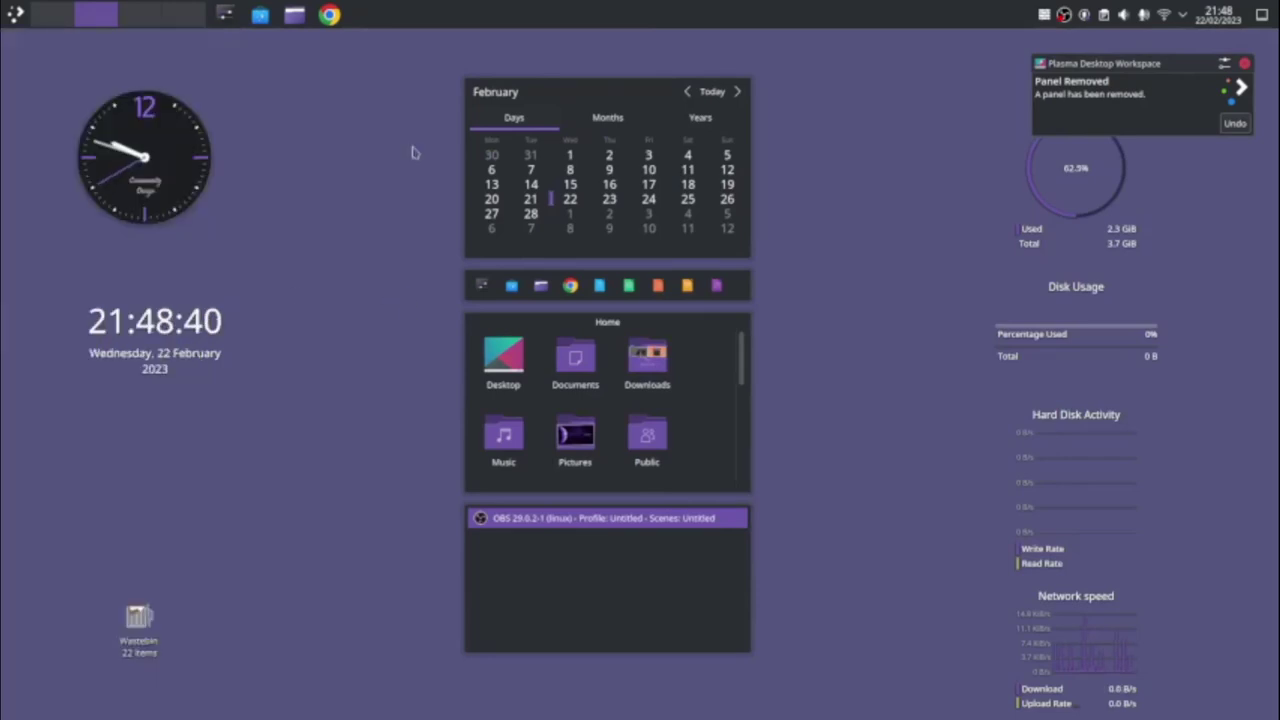
# - Move the main panel back to the screen's lower edge and leave edit mode
pyautogui.rightClick(478, 12)
pyautogui.click(580, 101)
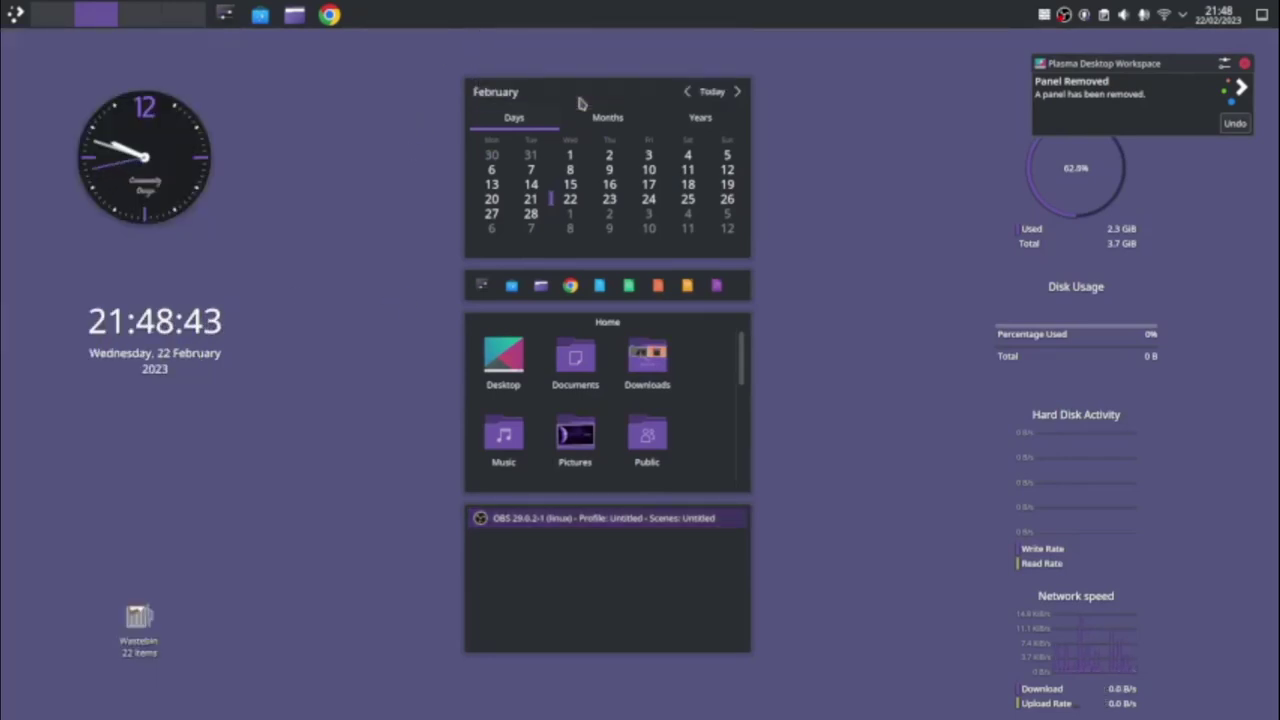
pyautogui.moveTo(600, 14)
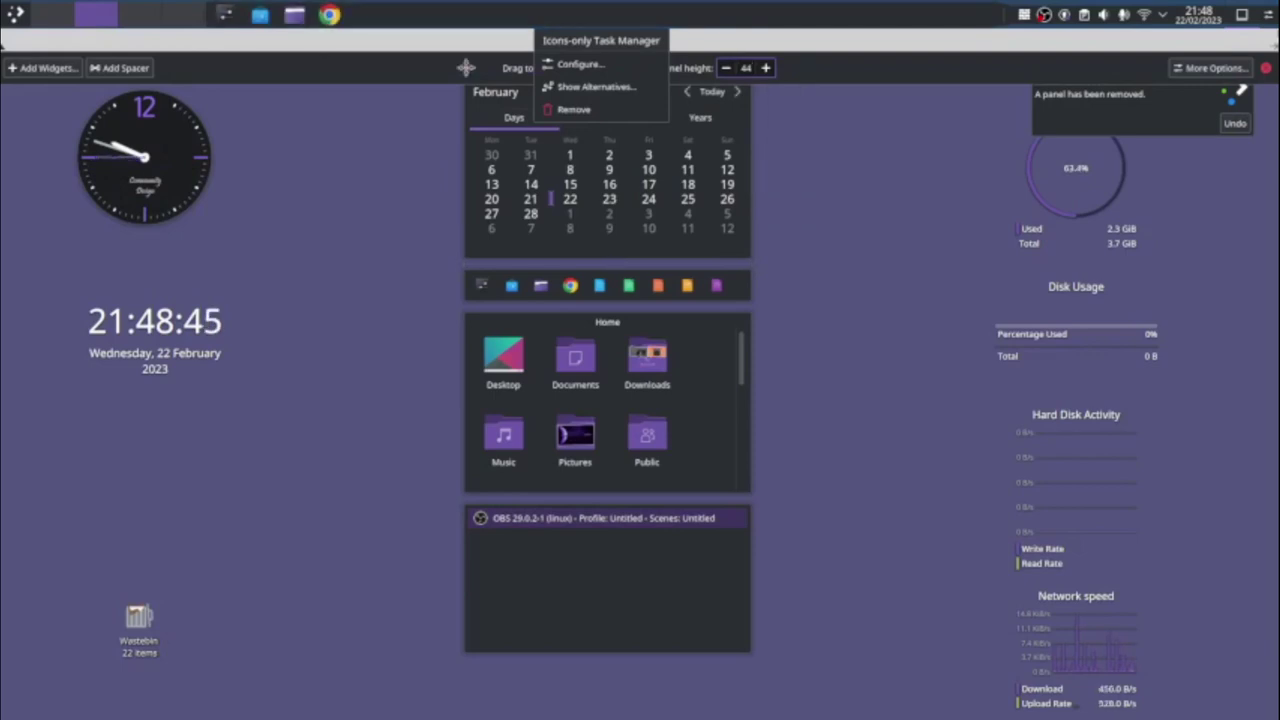
pyautogui.moveTo(466, 67); pyautogui.dragTo(466, 700)
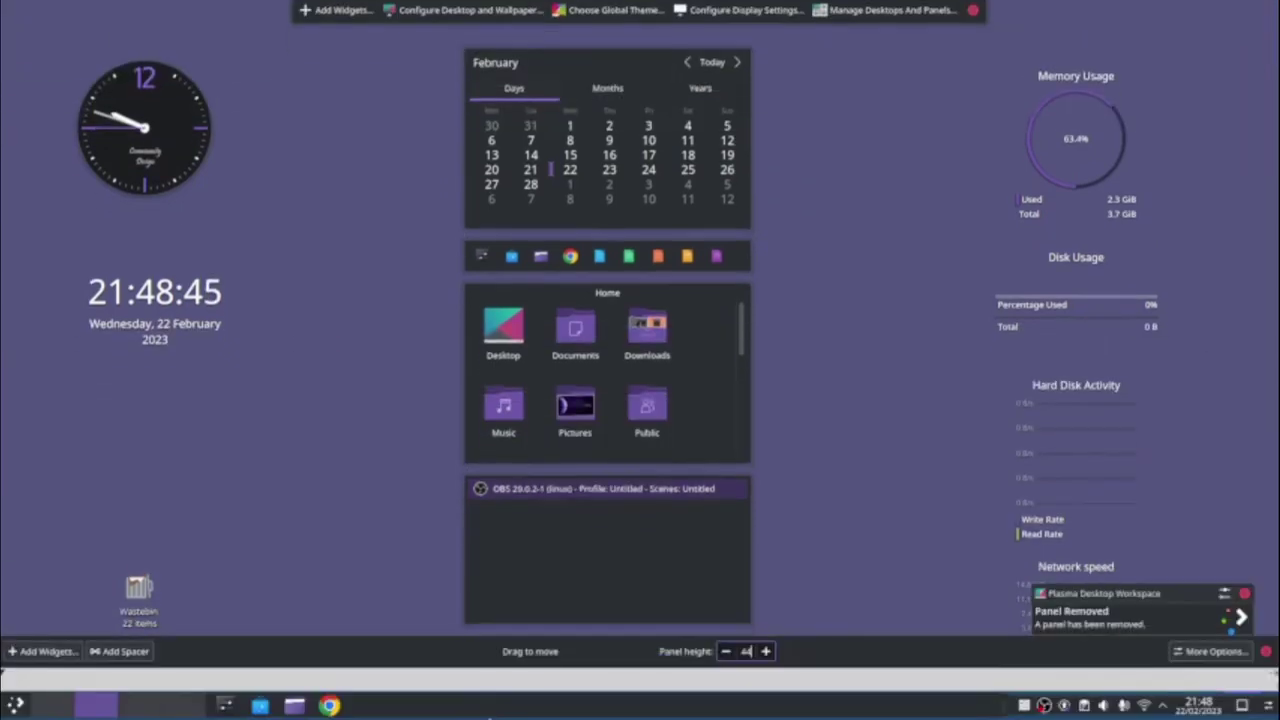
pyautogui.click(857, 551)
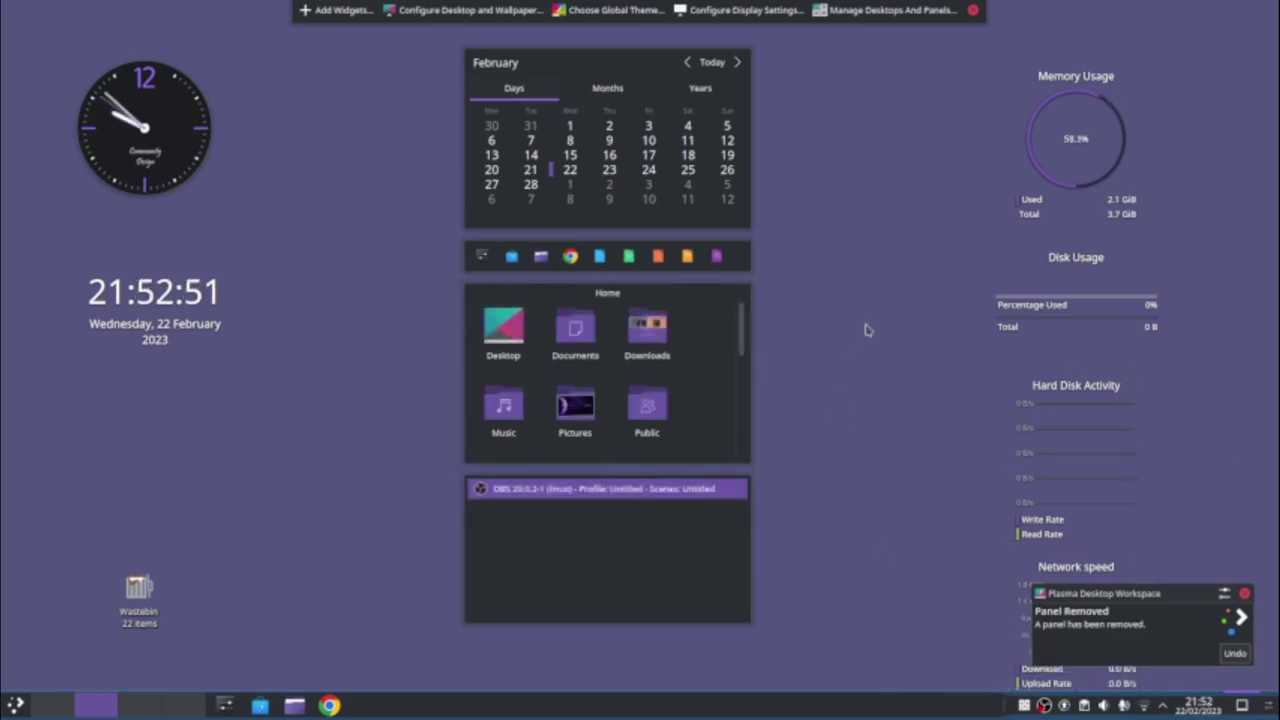
pyautogui.click(974, 11)
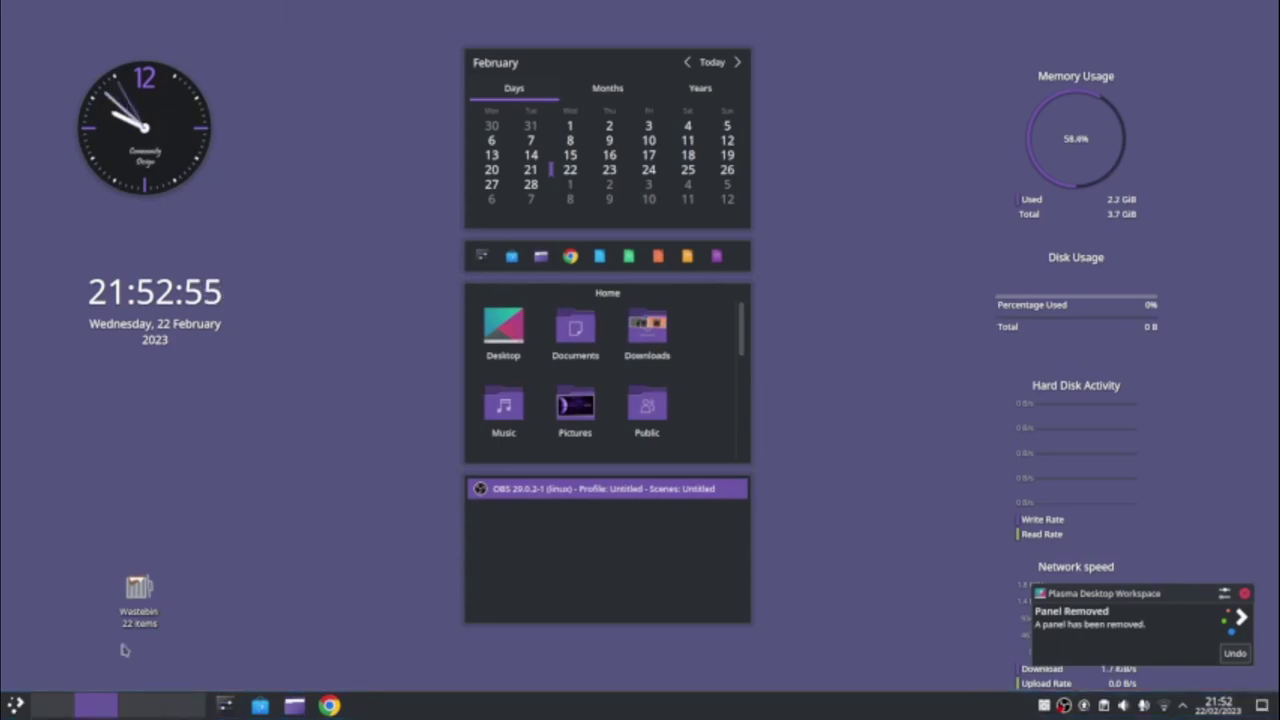
# - Switch to the Play activity and dismiss the Panel Removed notification
pyautogui.press('super+q')
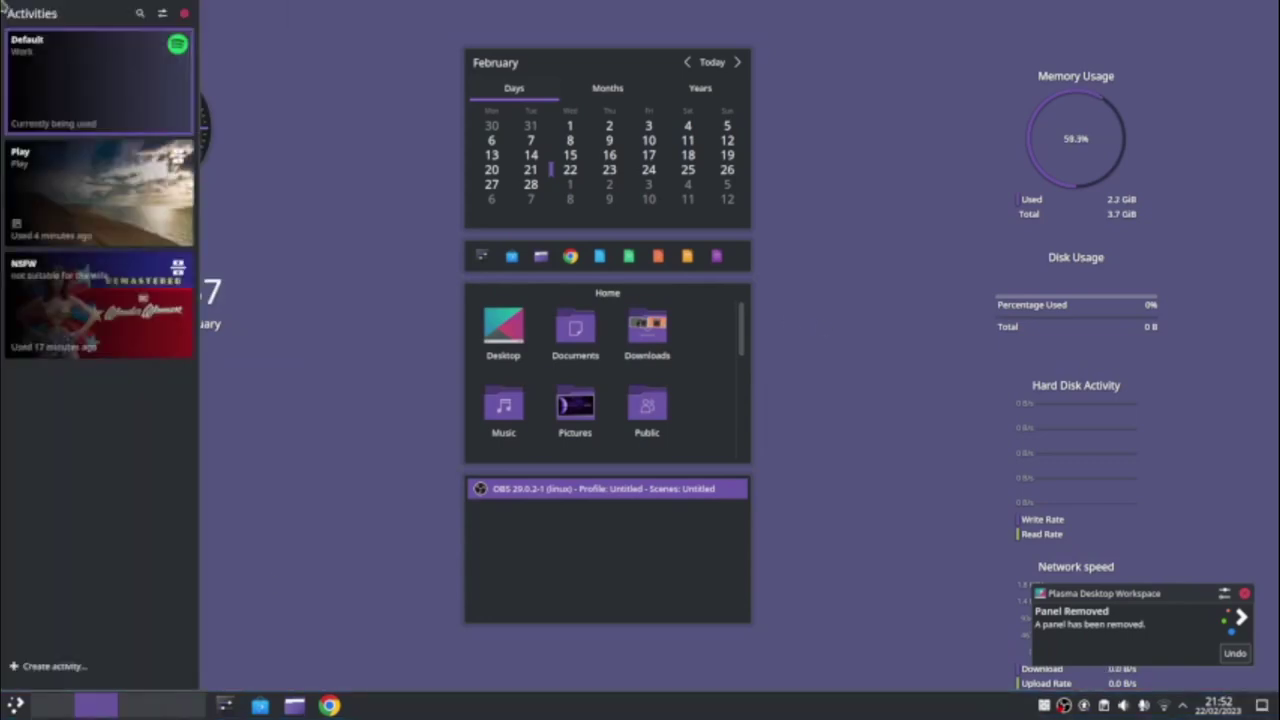
pyautogui.click(110, 193)
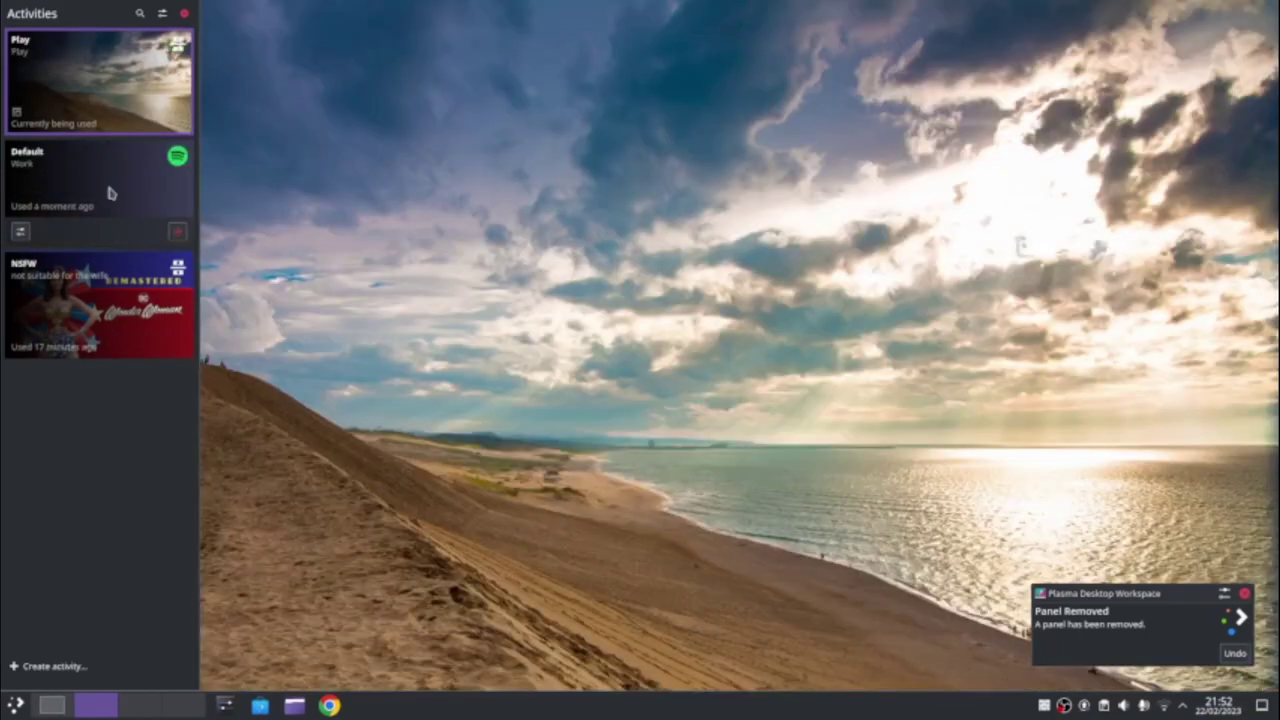
pyautogui.click(564, 292)
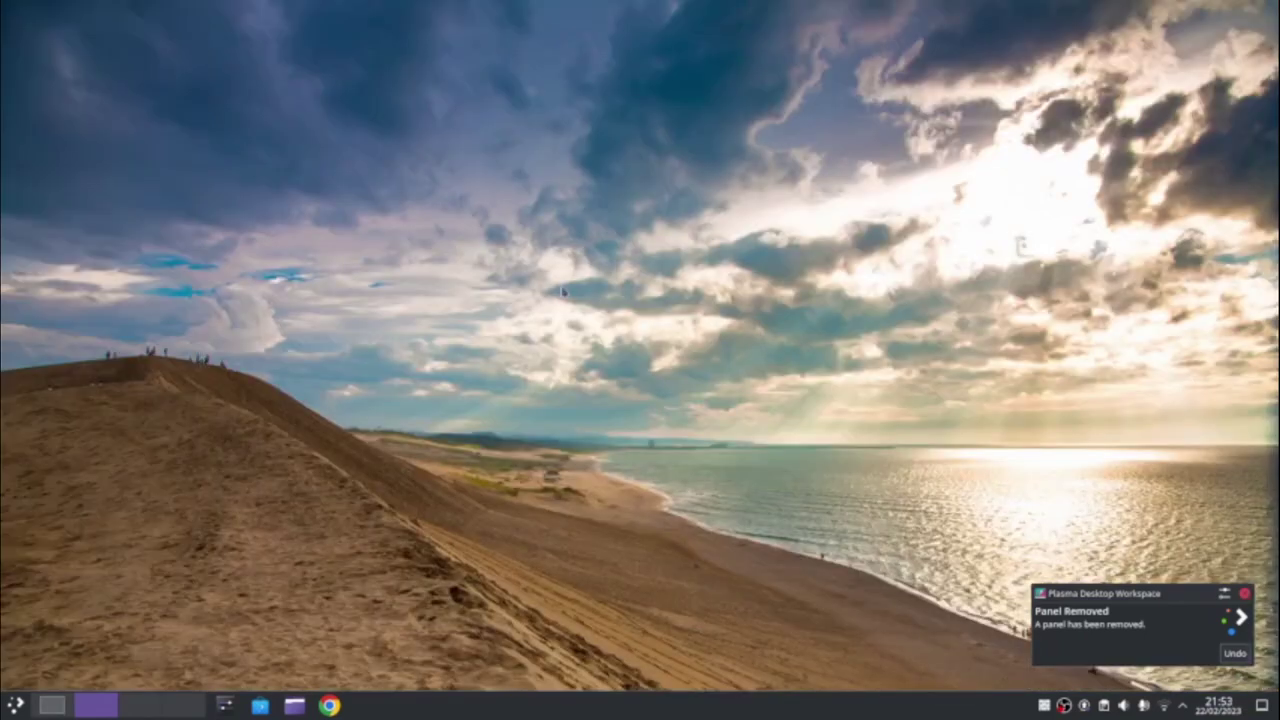
pyautogui.click(1244, 597)
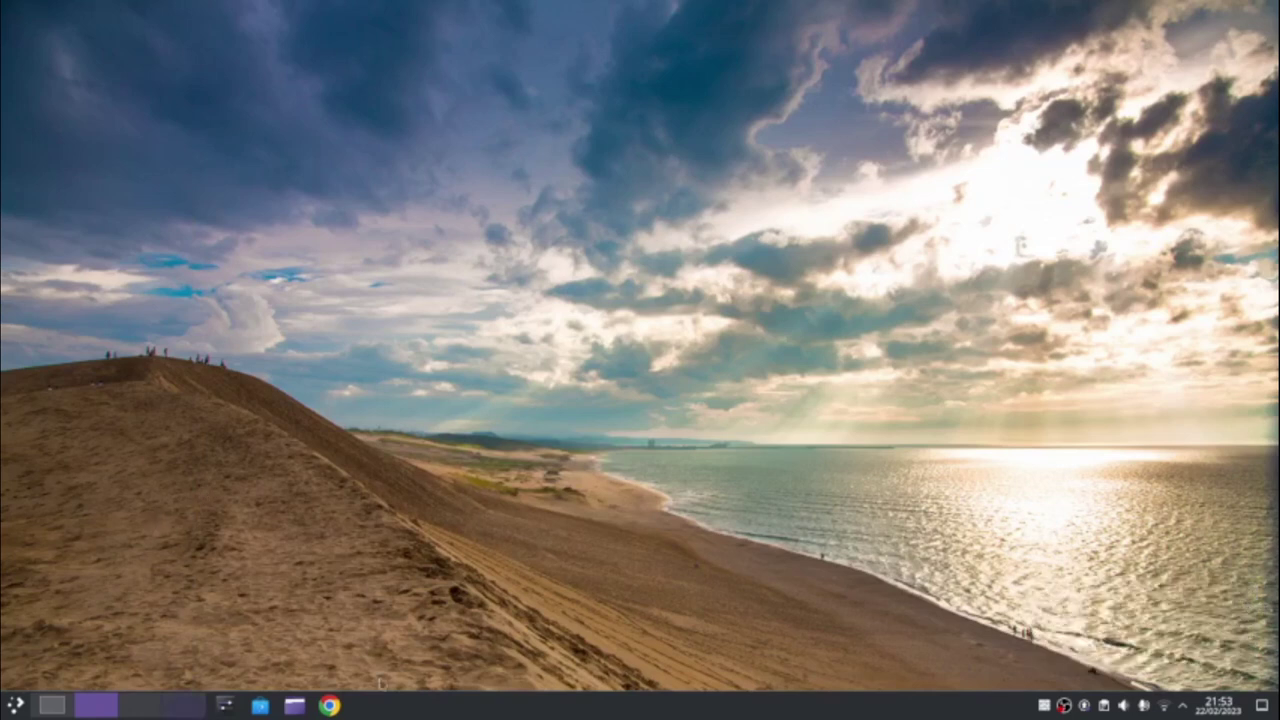
# - Switch the Play activity to its first virtual desktop, on to the third, and back to the second
pyautogui.click(1262, 705)
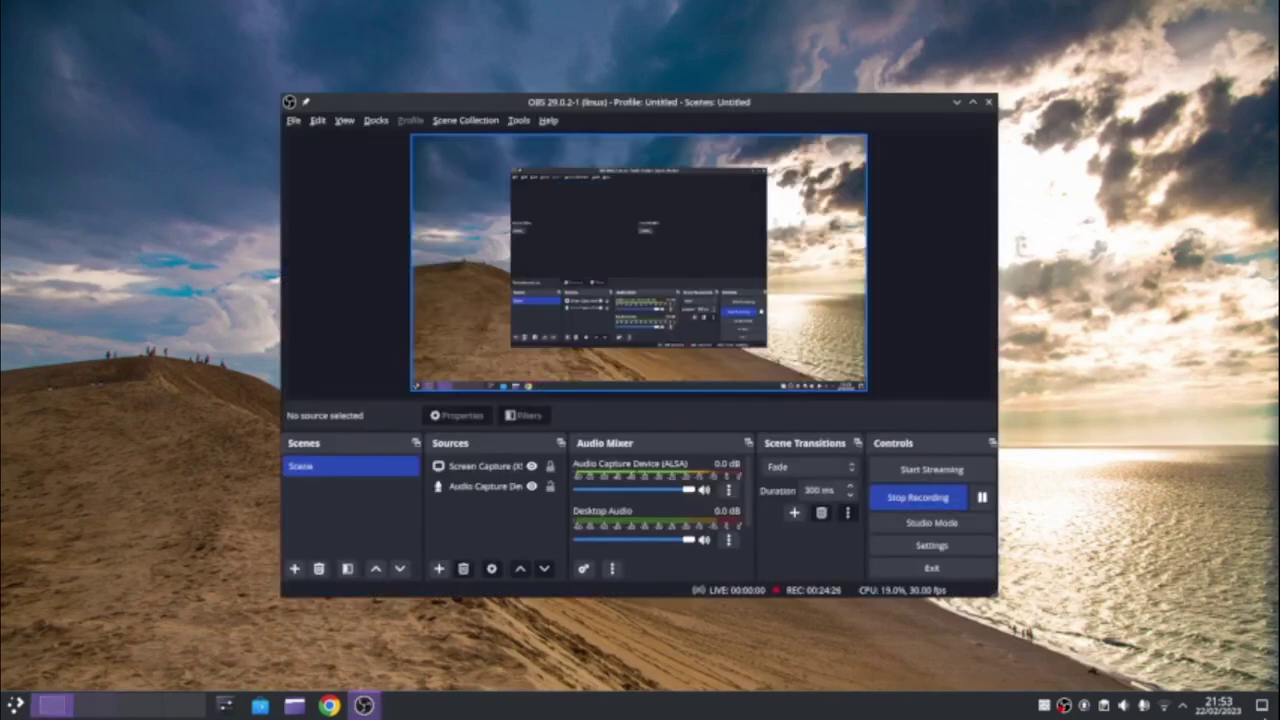
pyautogui.click(1262, 705)
pyautogui.click(1262, 705)
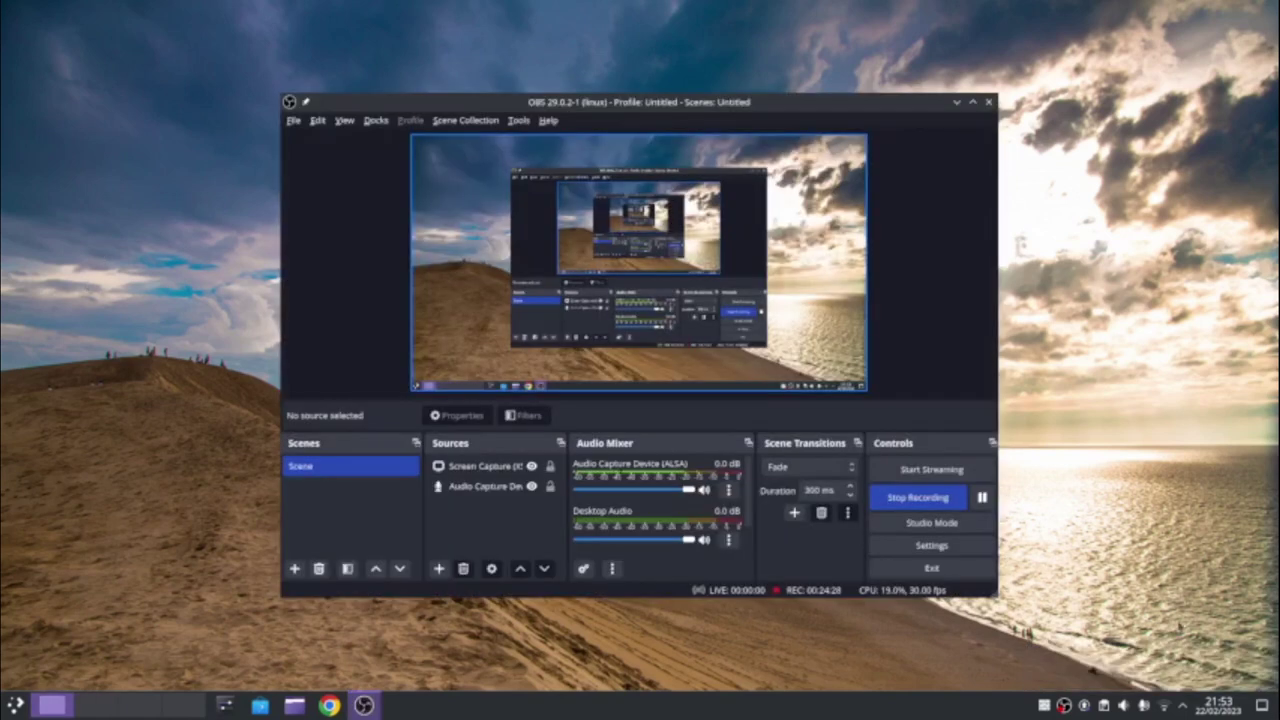
pyautogui.hotkey('ctrl', 'F2')
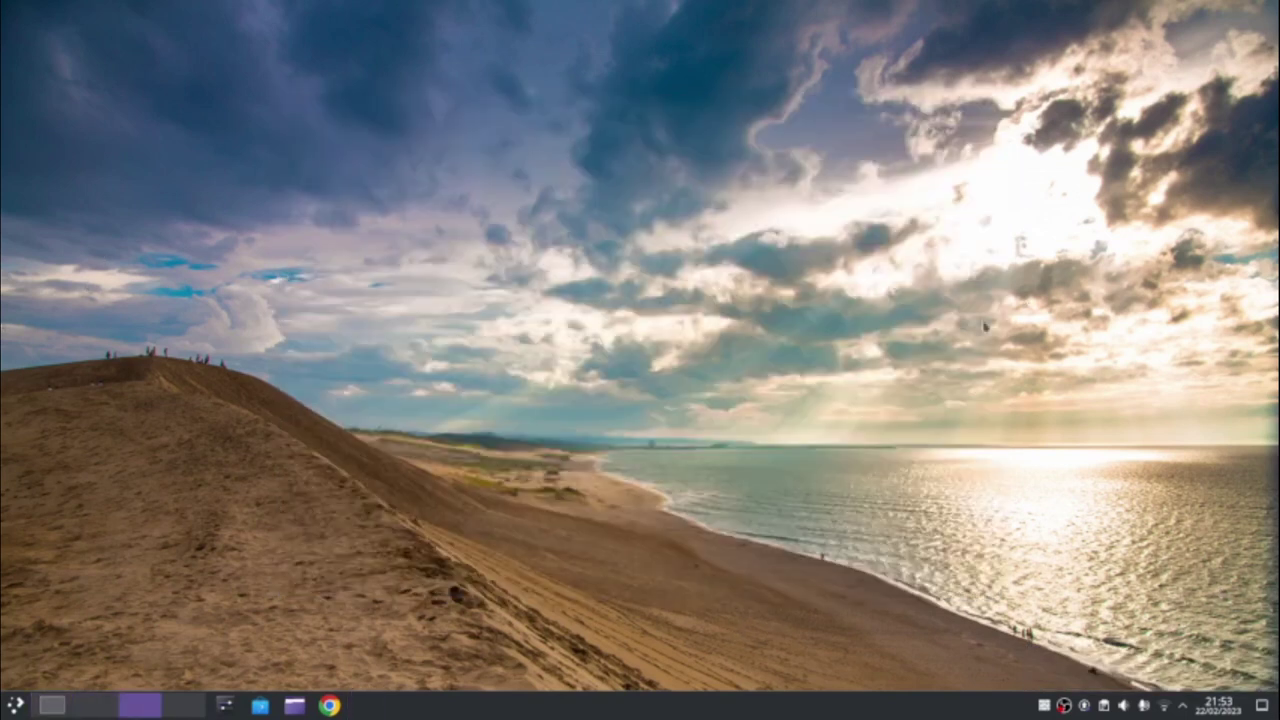
pyautogui.hotkey('ctrl', 'F1')
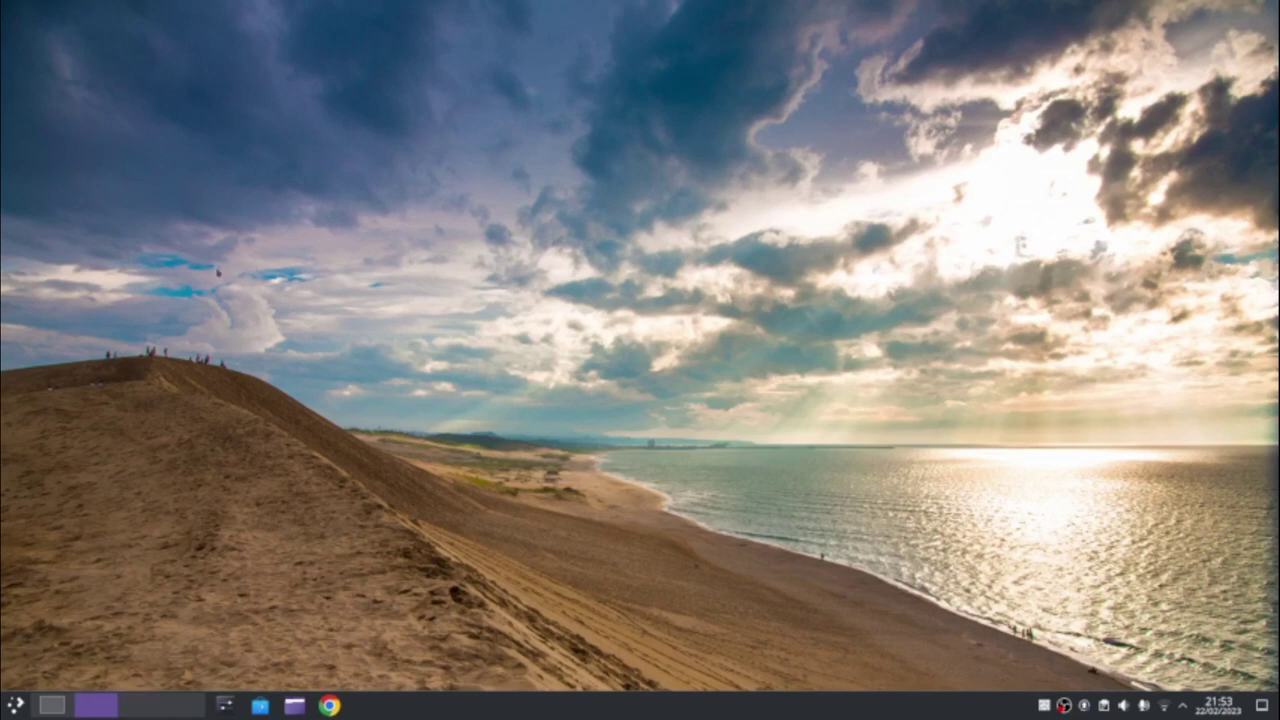
# - Cycle across the virtual desktops with screen-edge switching, including the first and fourth, and return to the second
pyautogui.moveTo(2, 274)
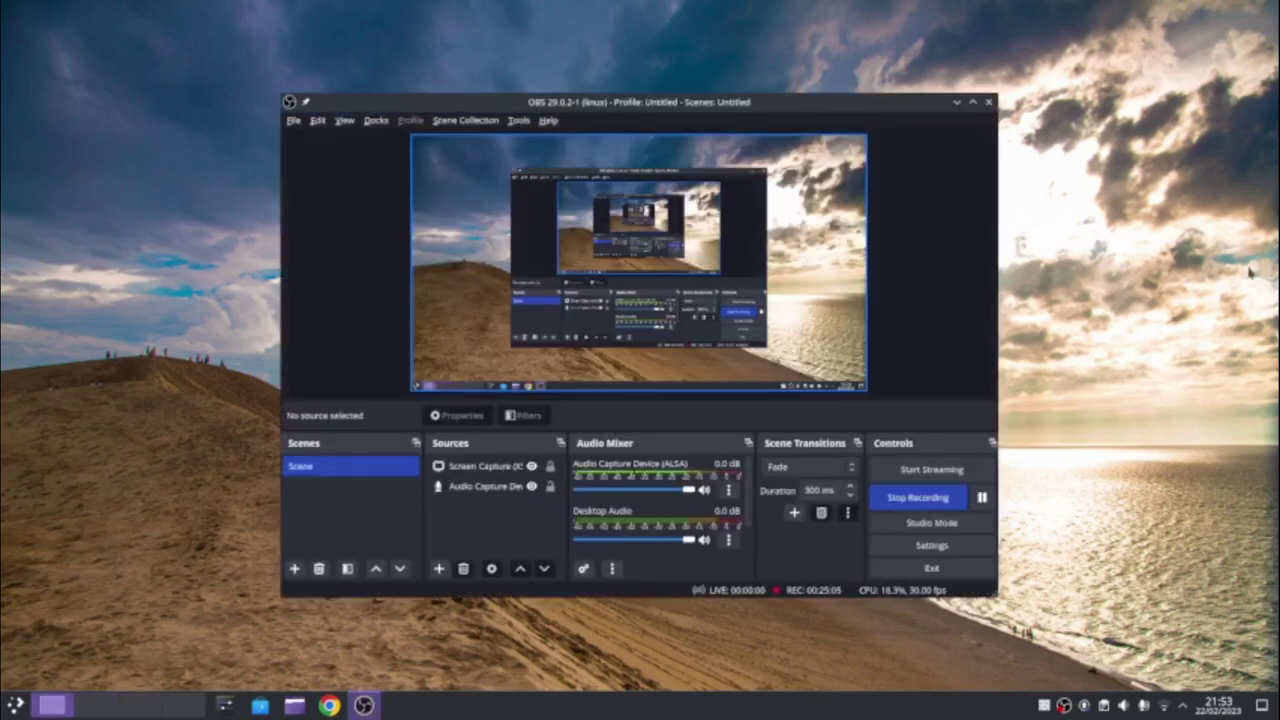
pyautogui.moveTo(1278, 272)
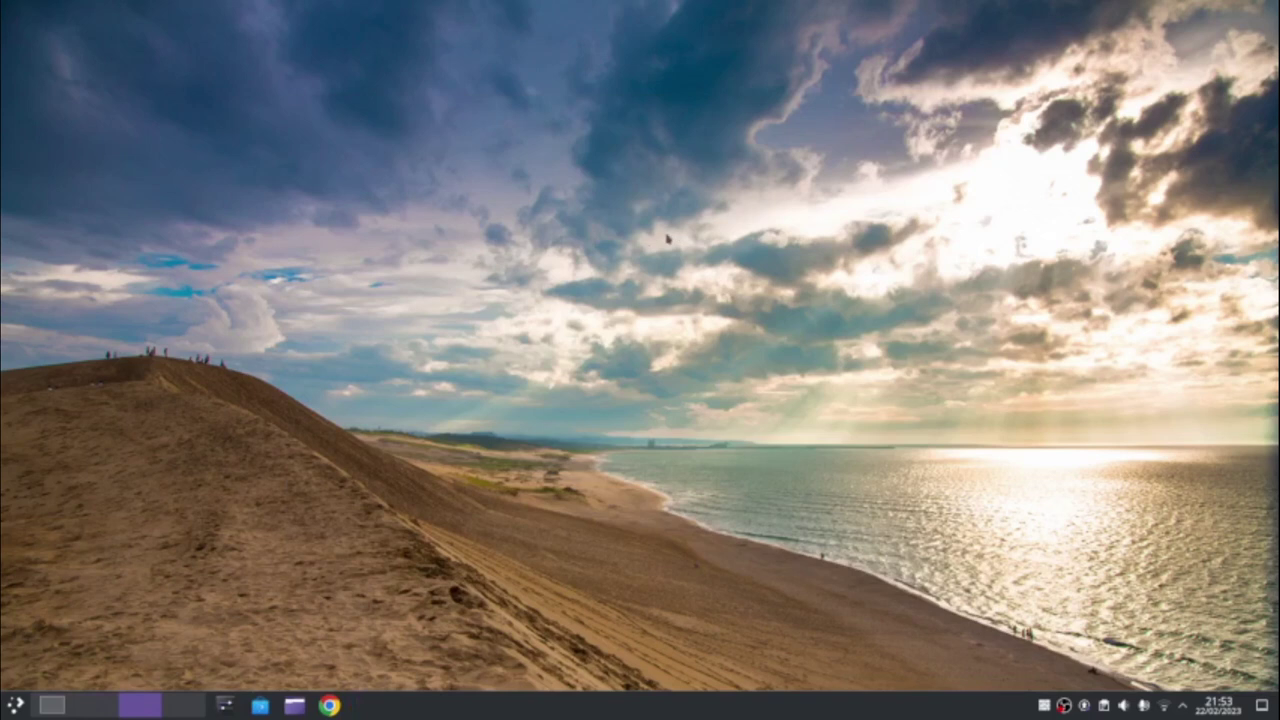
pyautogui.hotkey('ctrl', 'F4')
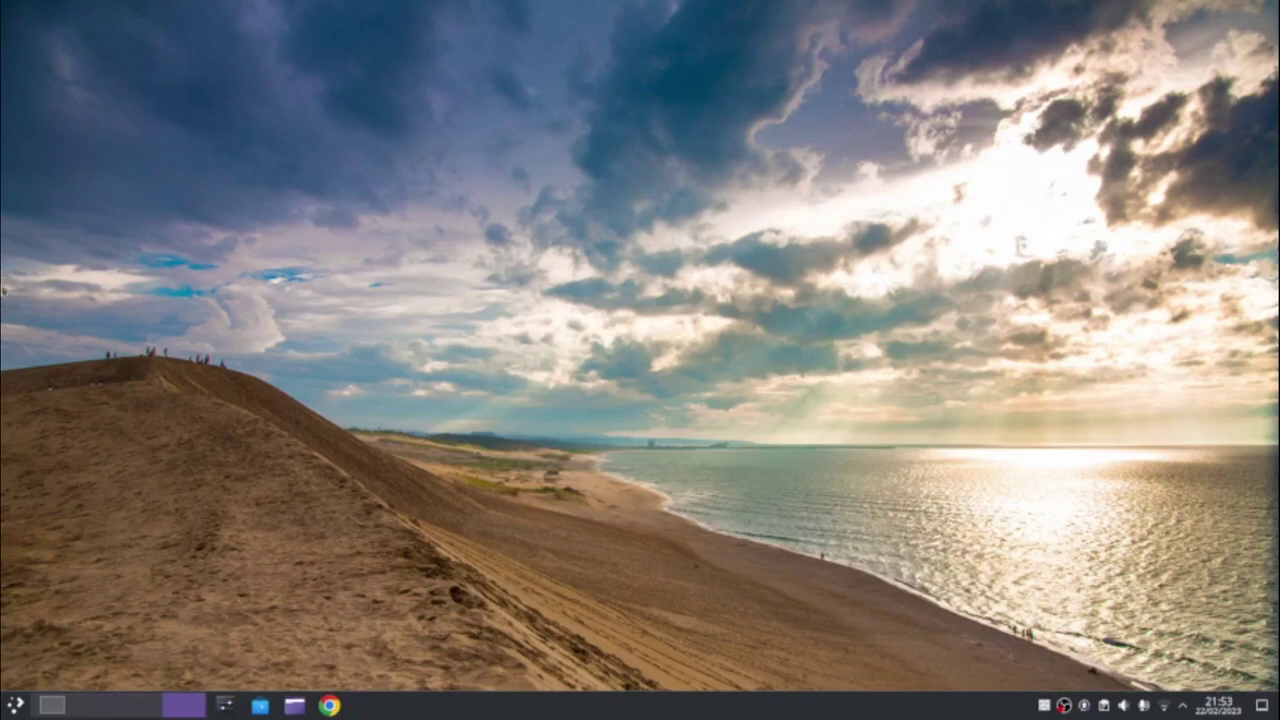
pyautogui.hotkey('ctrl', 'F3')
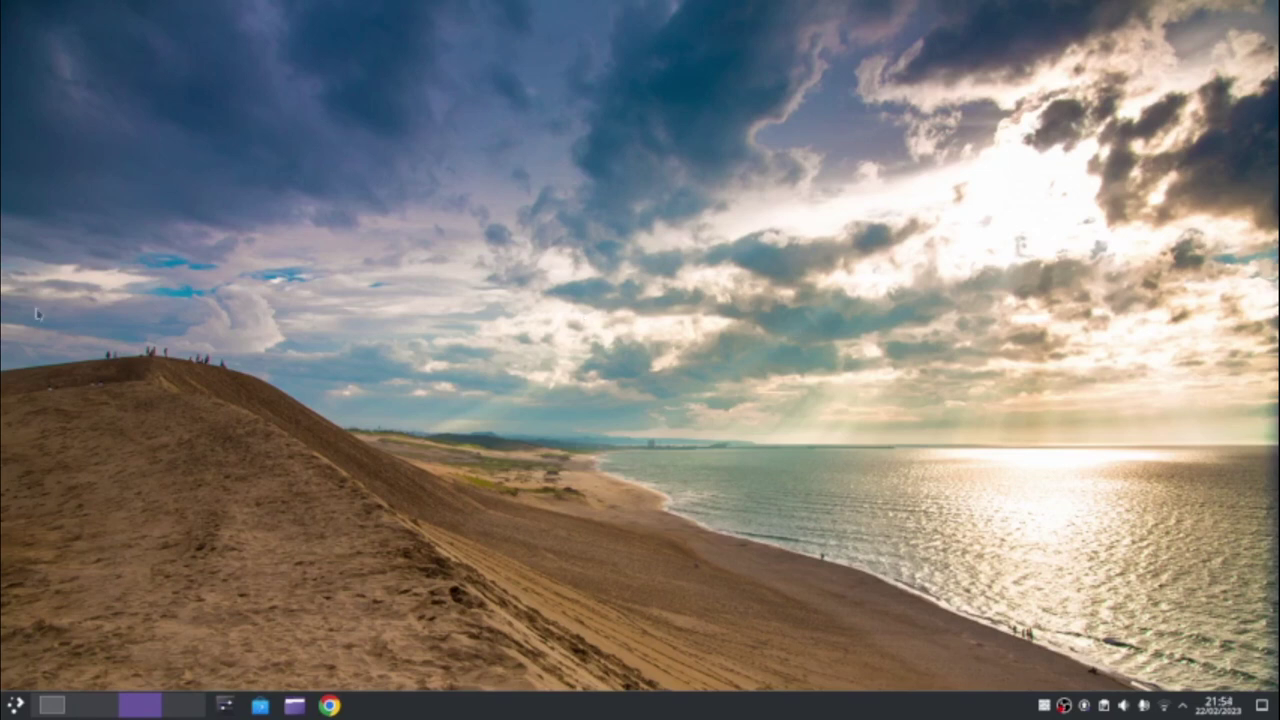
pyautogui.moveTo(3, 305)
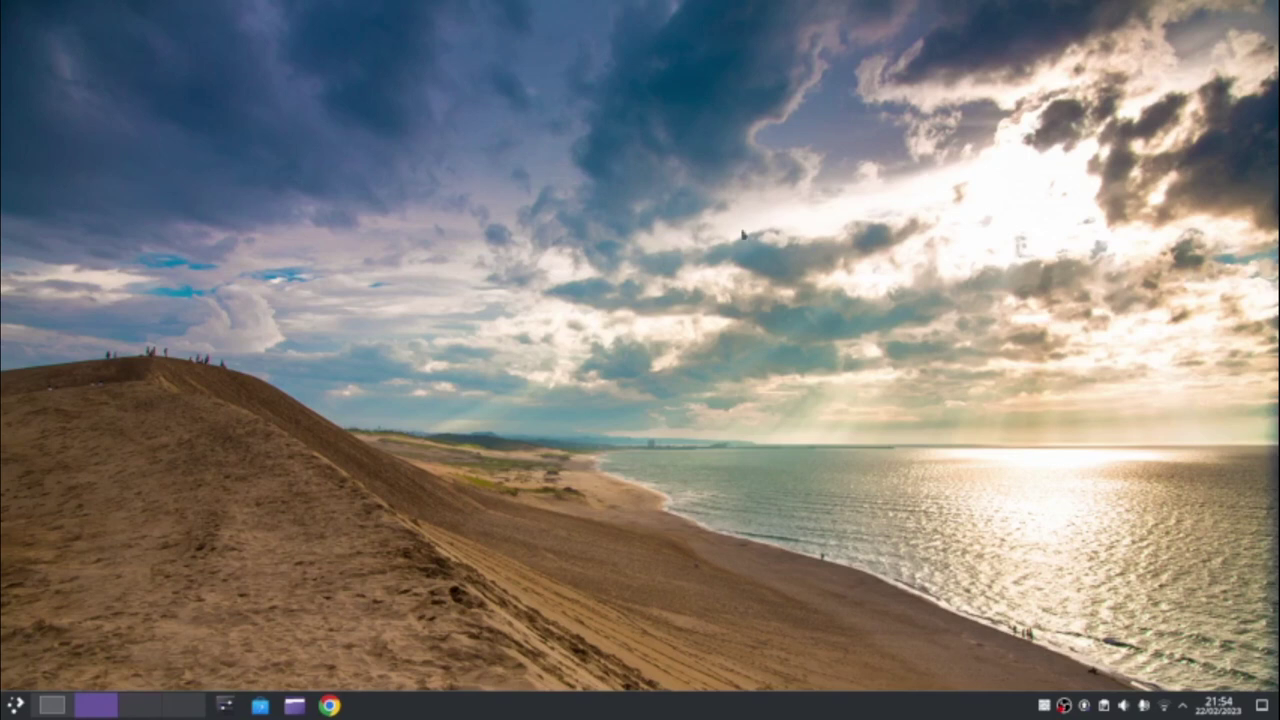
# - Search the applications for "sett", open System Settings and shift its window slightly
pyautogui.moveTo(2, 160)
pyautogui.moveTo(5, 220)
pyautogui.click(16, 706)
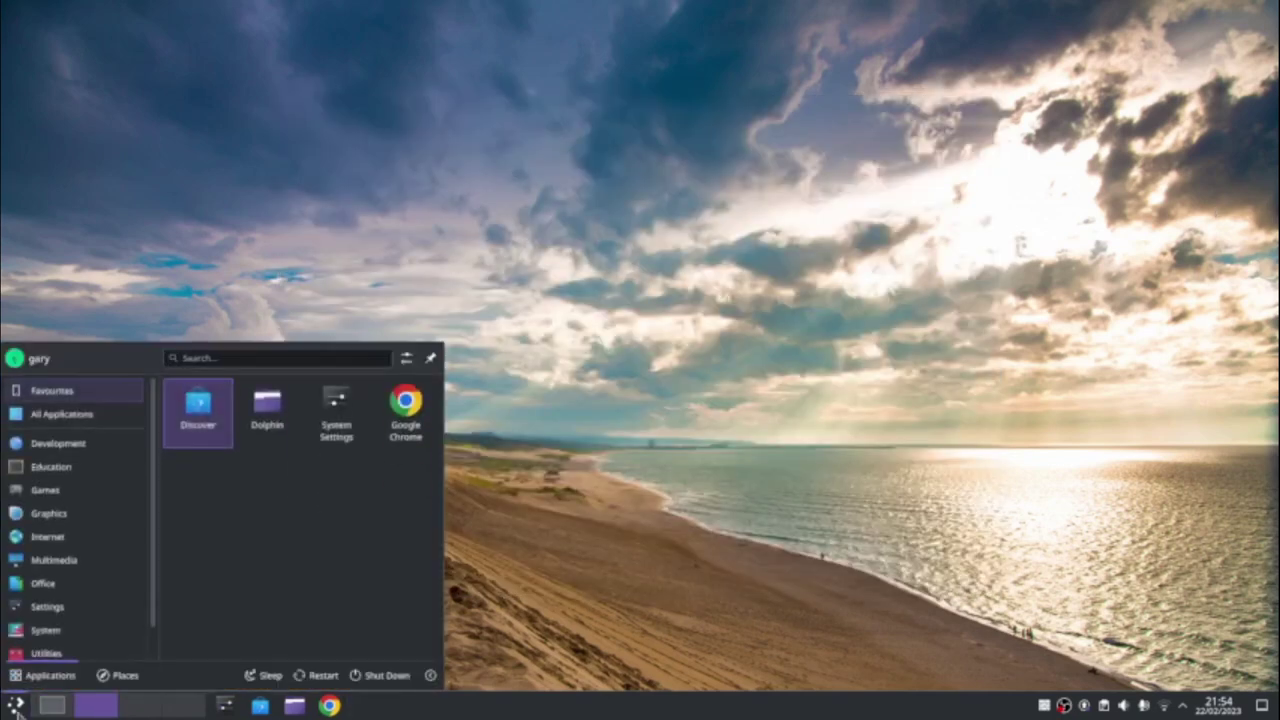
pyautogui.write('sett')
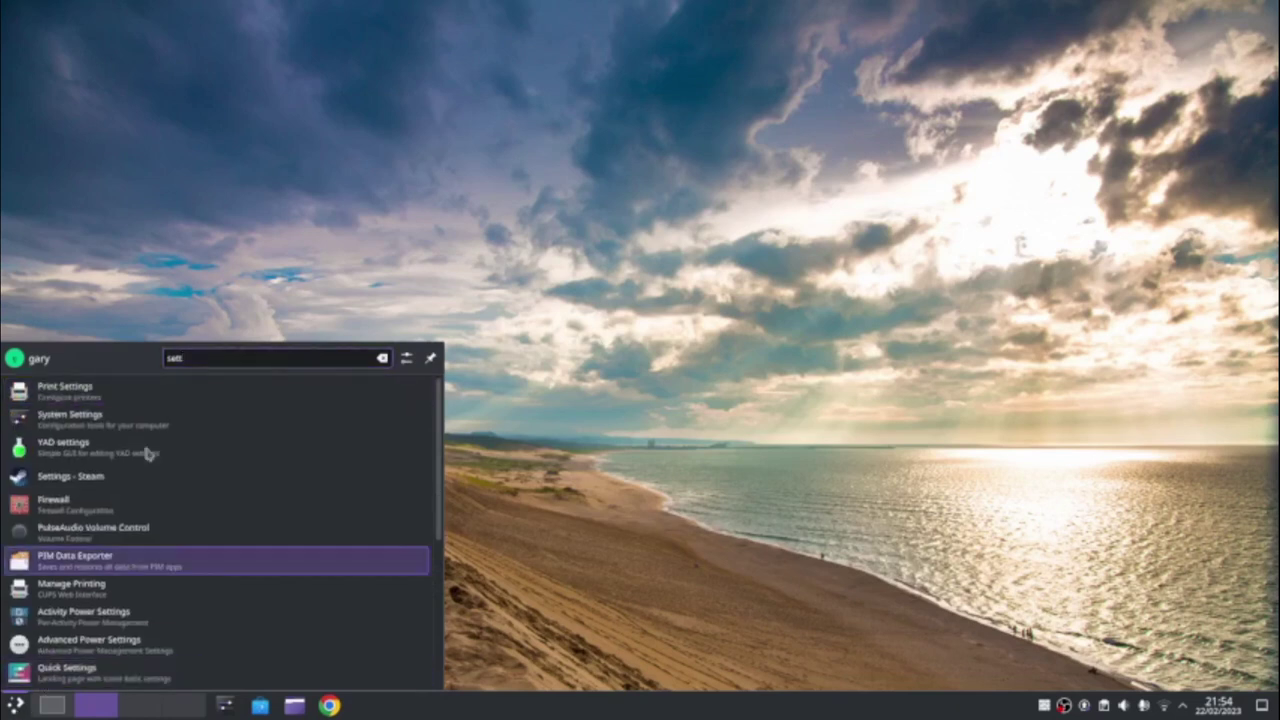
pyautogui.click(120, 421)
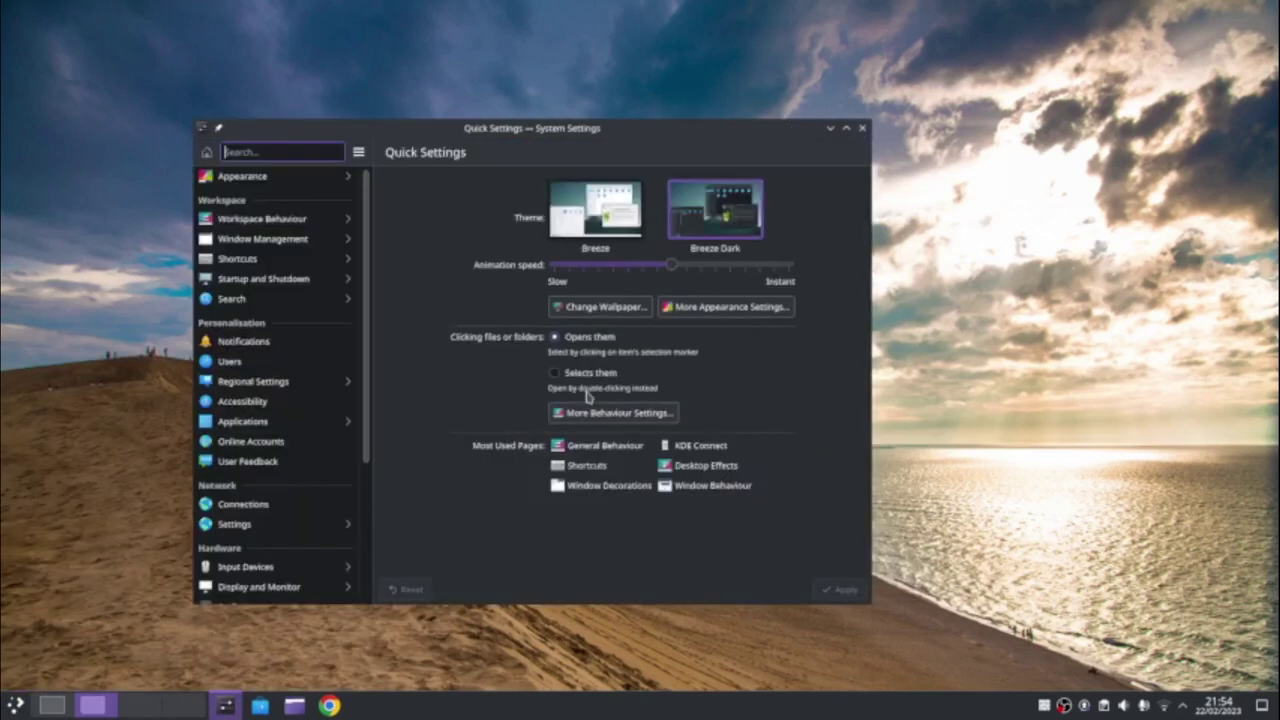
pyautogui.click(568, 118)
pyautogui.moveTo(672, 139); pyautogui.dragTo(714, 130)
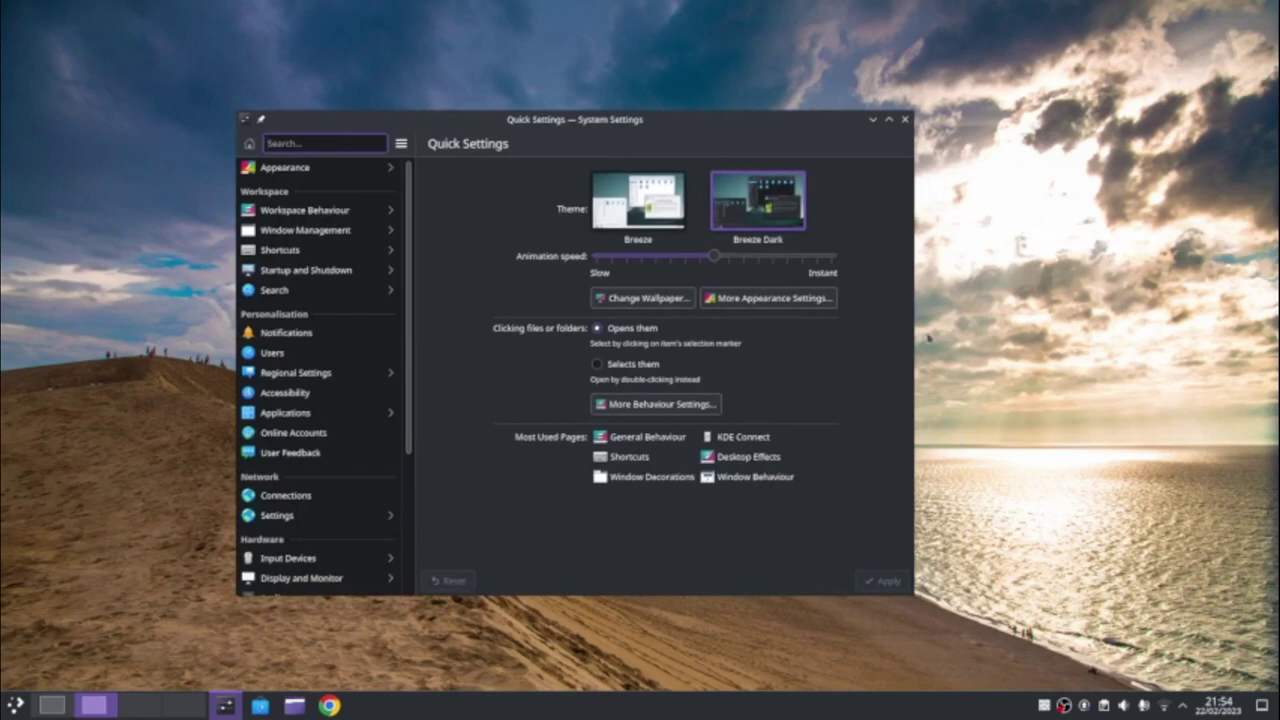
# - Apply the light Breeze theme and move the System Settings window a little
pyautogui.click(645, 190)
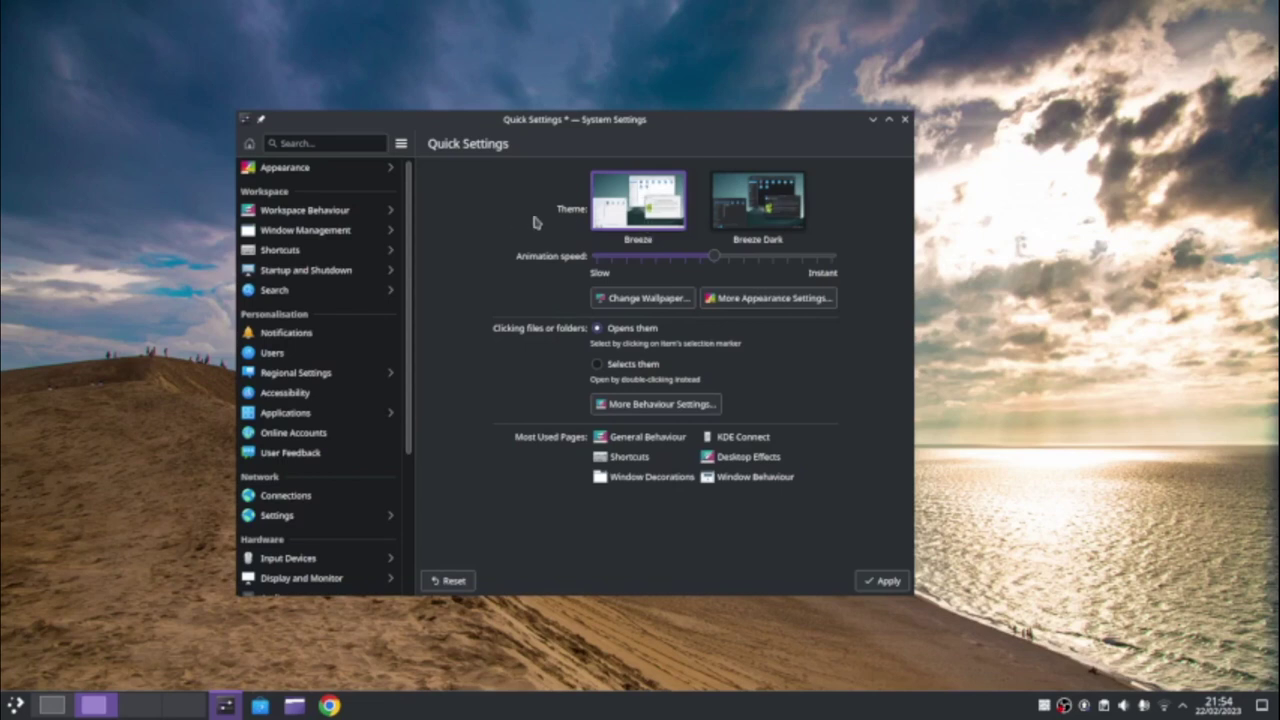
pyautogui.click(880, 584)
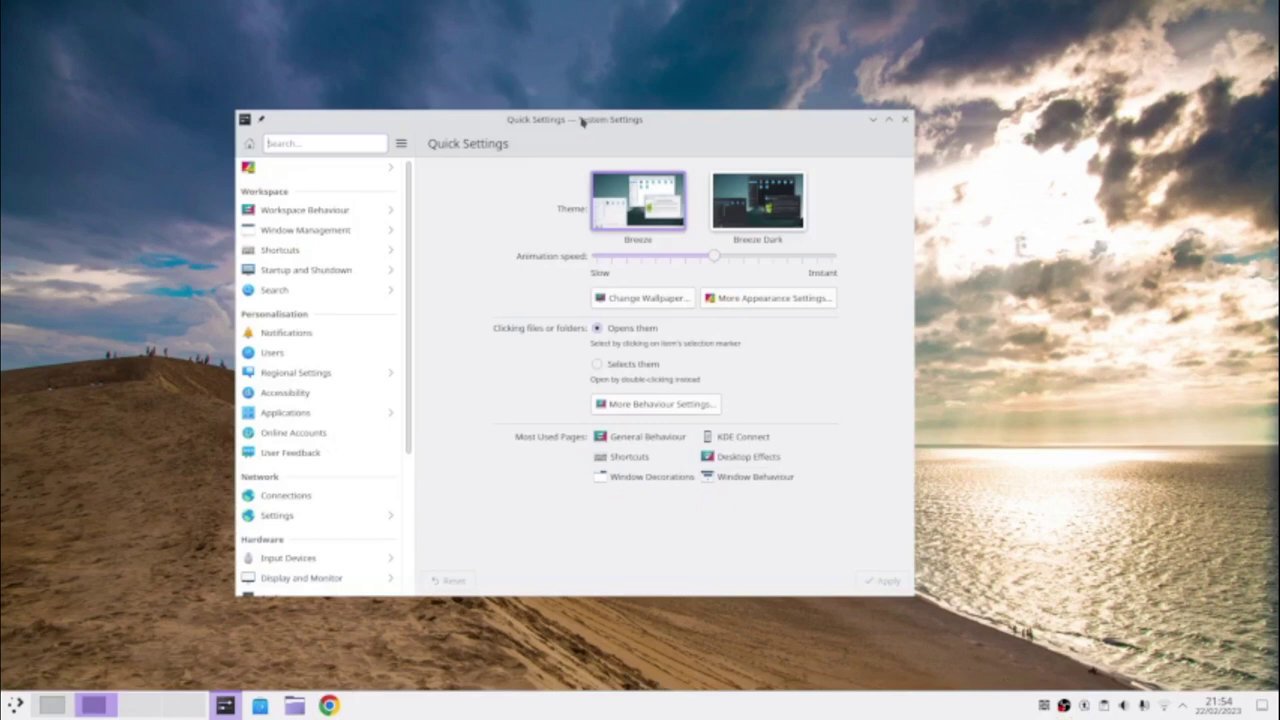
pyautogui.moveTo(581, 121); pyautogui.dragTo(614, 112)
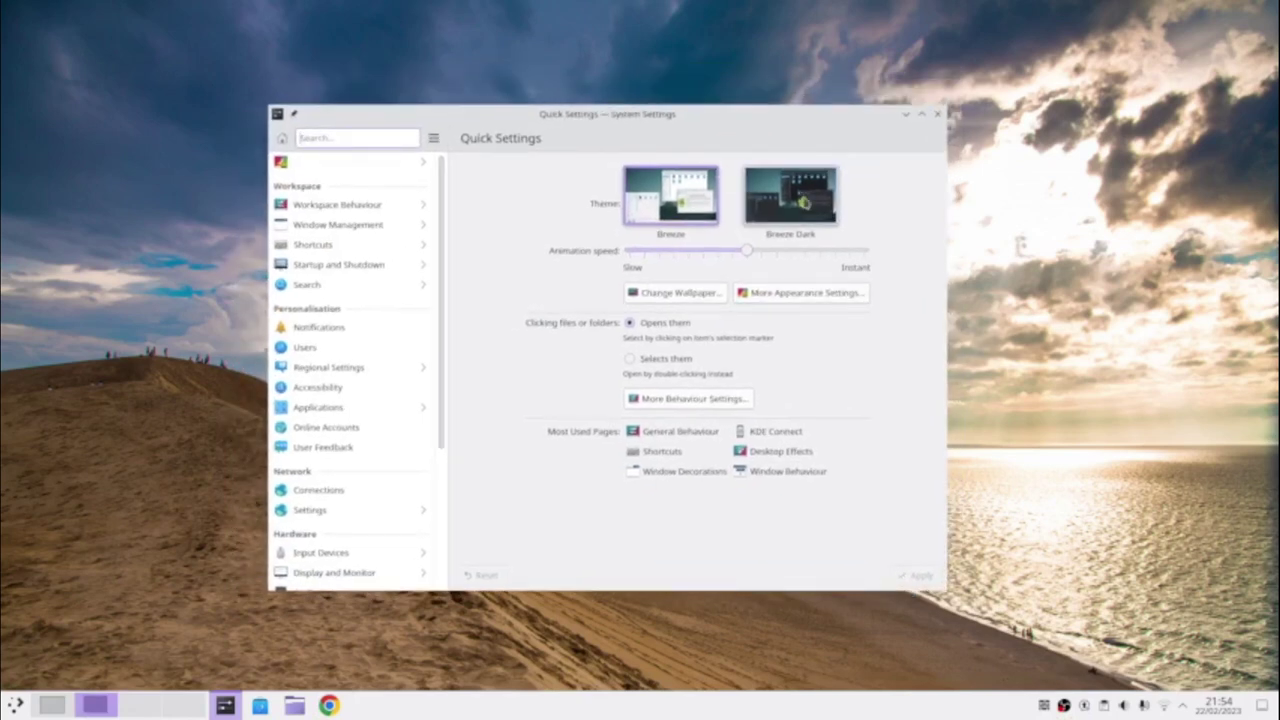
# - Apply the Breeze Dark theme and minimise the System Settings window after moving it aside
pyautogui.click(803, 203)
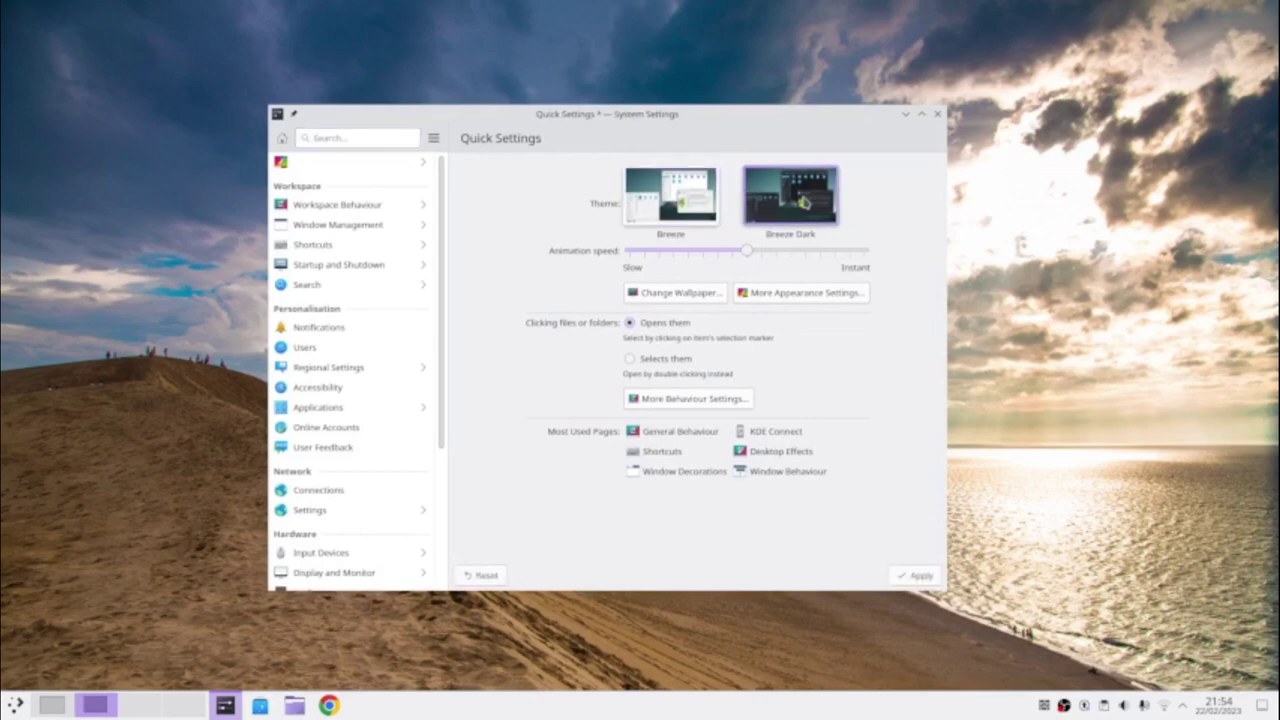
pyautogui.click(918, 576)
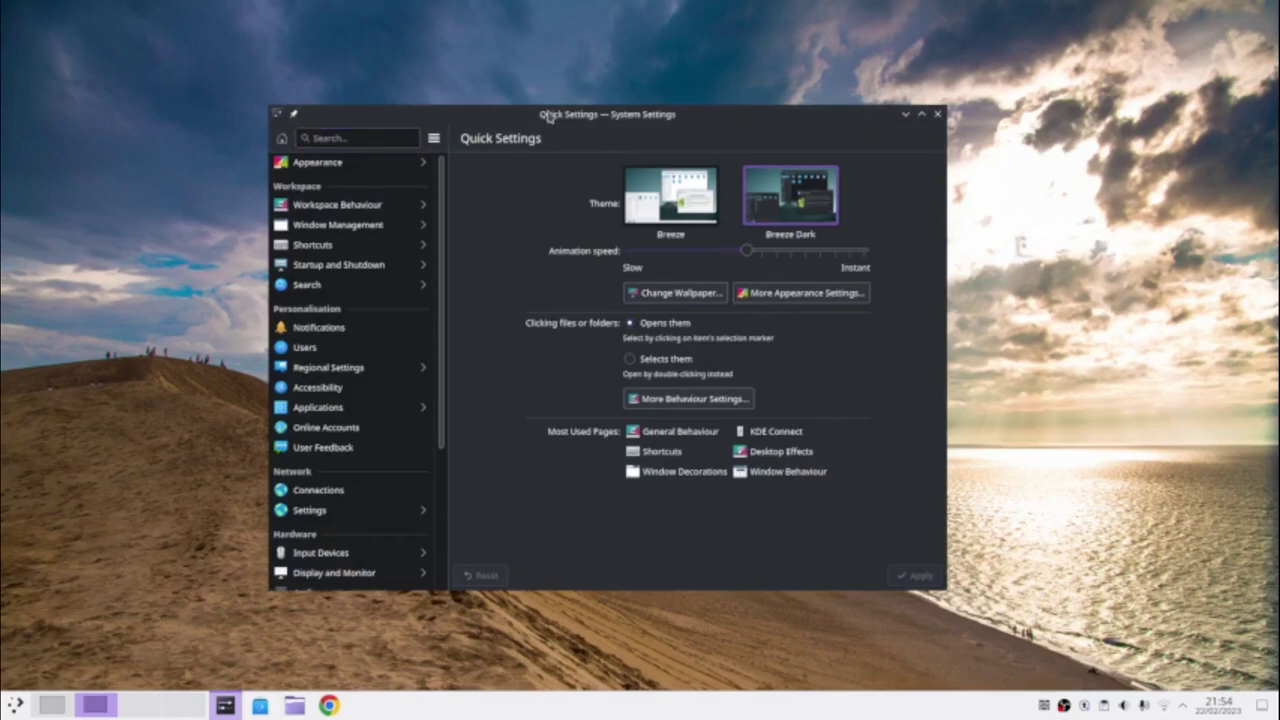
pyautogui.moveTo(548, 114); pyautogui.dragTo(794, 131)
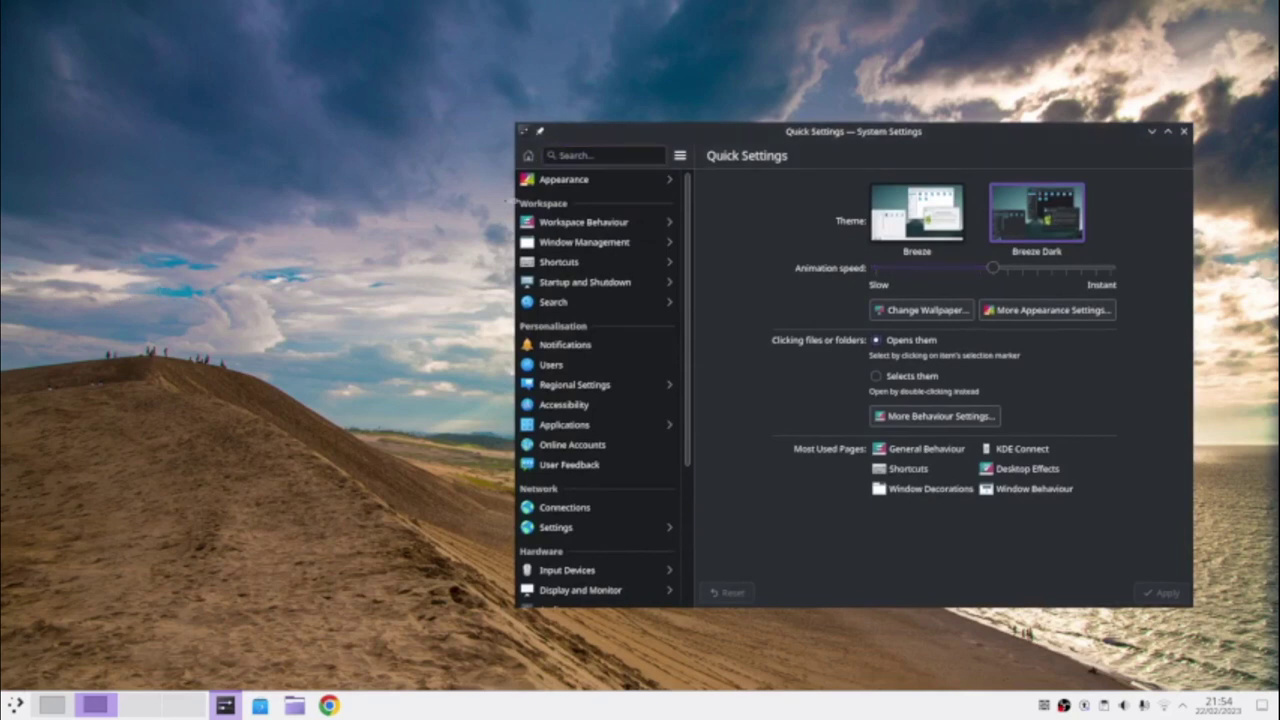
pyautogui.click(1153, 131)
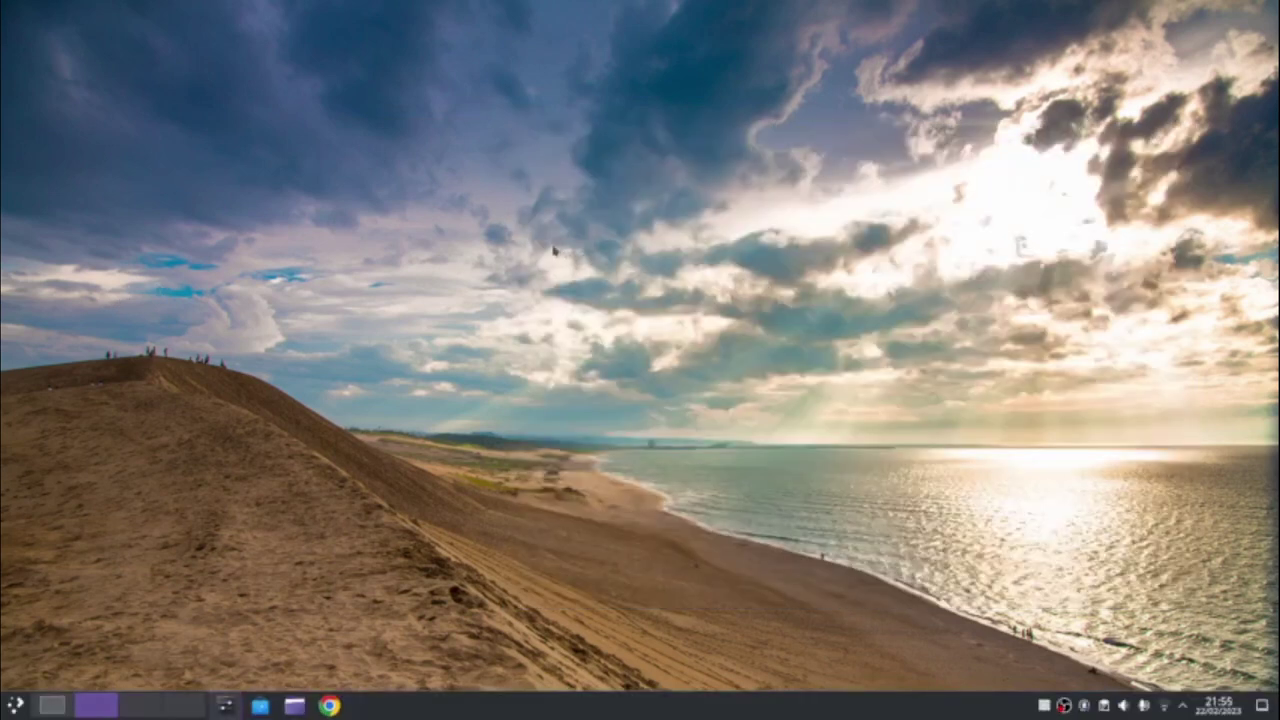
# - Open the desktop and wallpaper settings and preview the installed wallpapers, including wp3285914 and blinky_1
pyautogui.rightClick(555, 251)
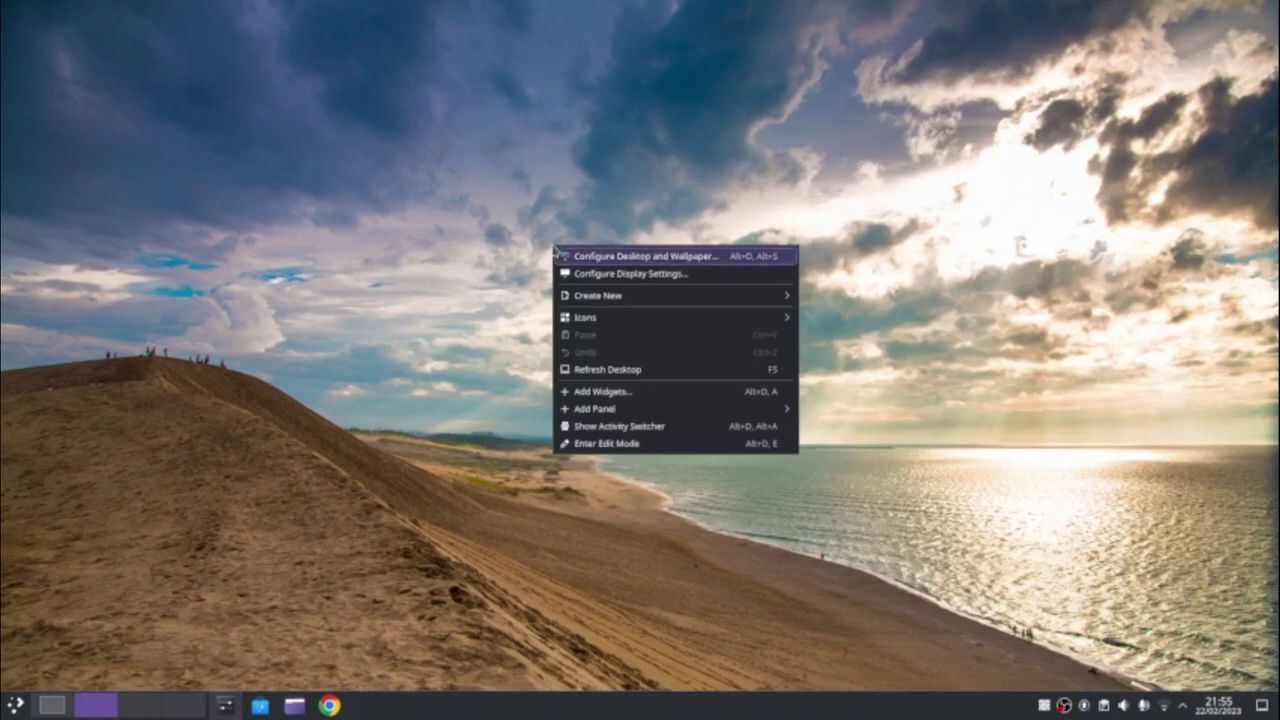
pyautogui.click(557, 254)
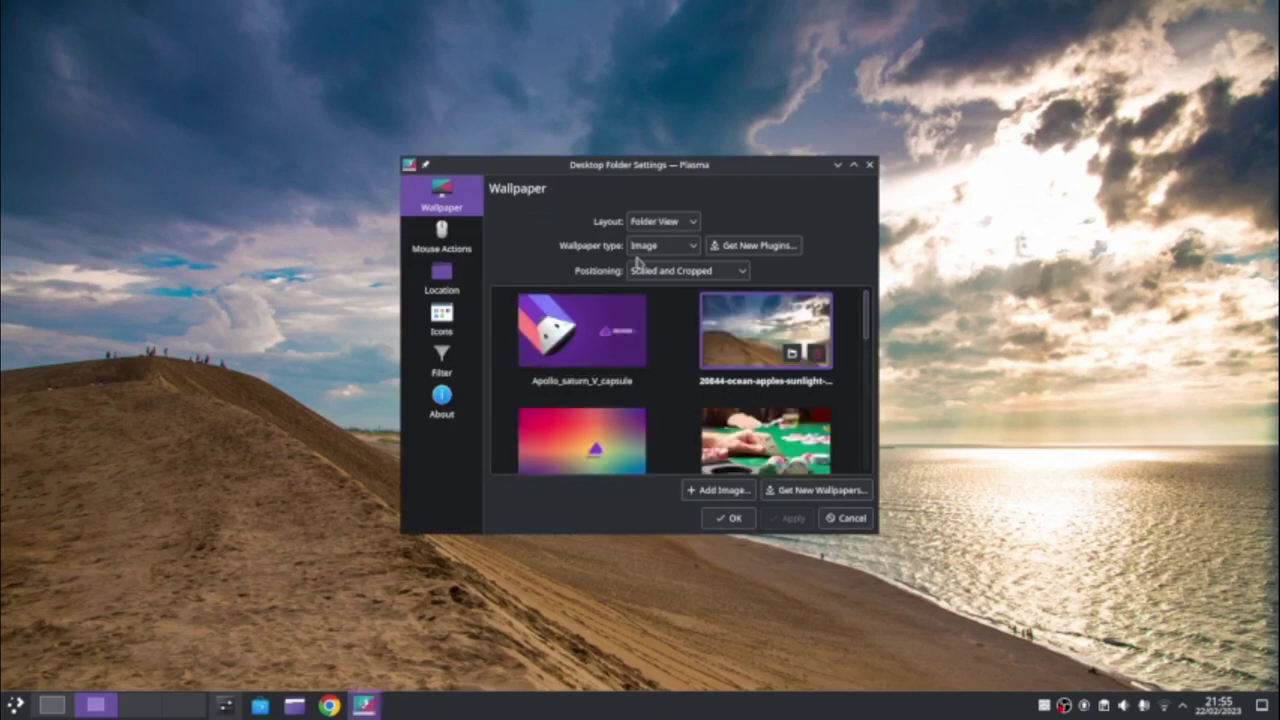
pyautogui.scroll(-10, 637, 262)
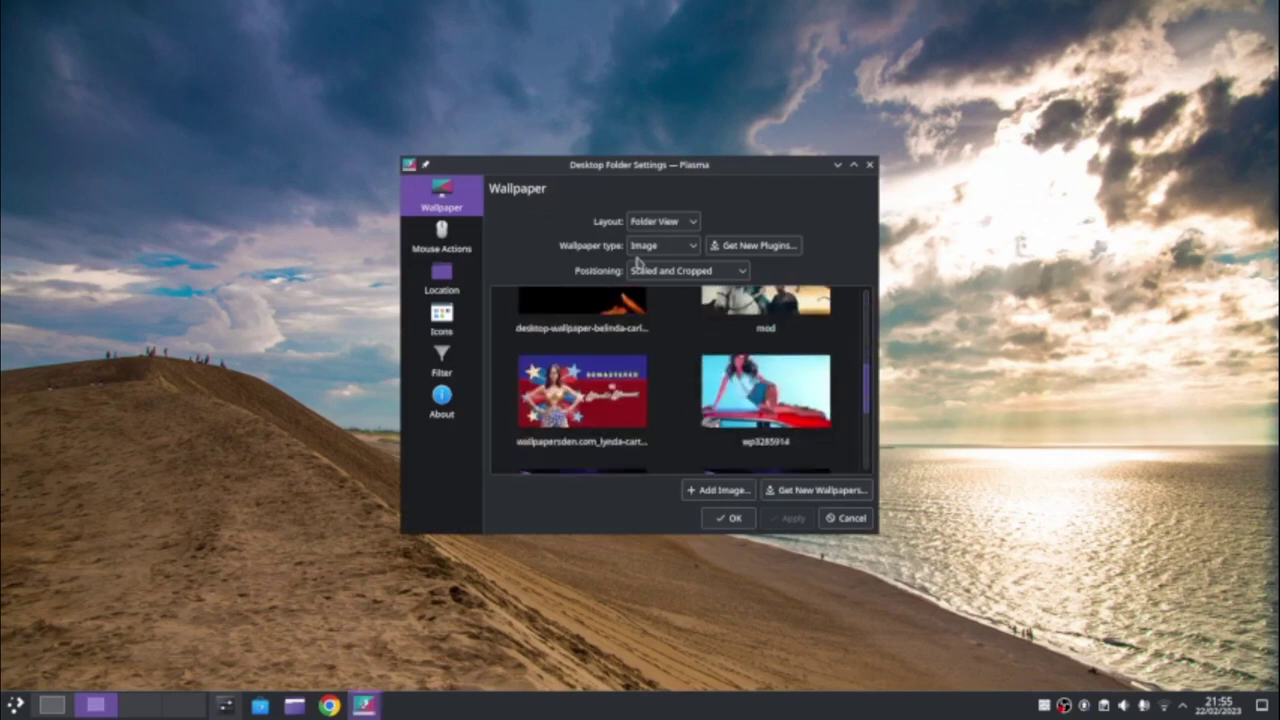
pyautogui.scroll(2, 637, 262)
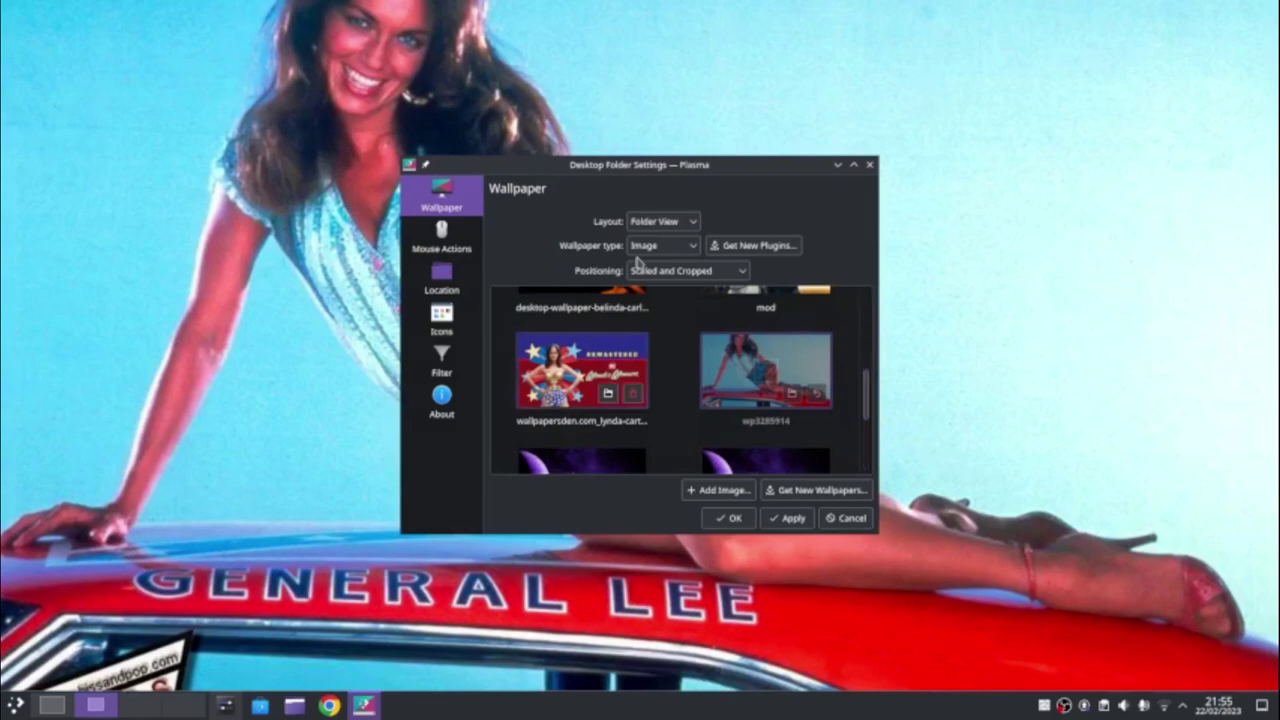
pyautogui.press('Left')
pyautogui.press('Up')
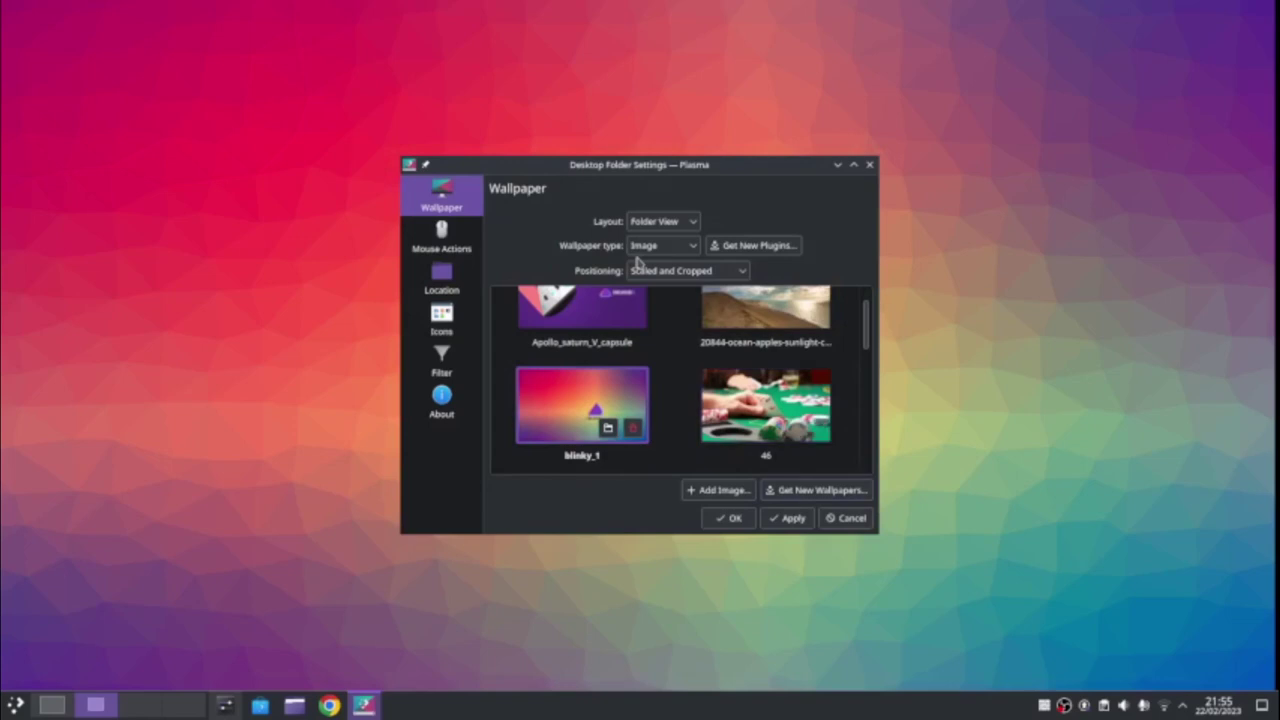
# - Browse the new downloadable wallpapers and preview the Beauty photos image with a yellow sunset over blue clouds
pyautogui.click(805, 490)
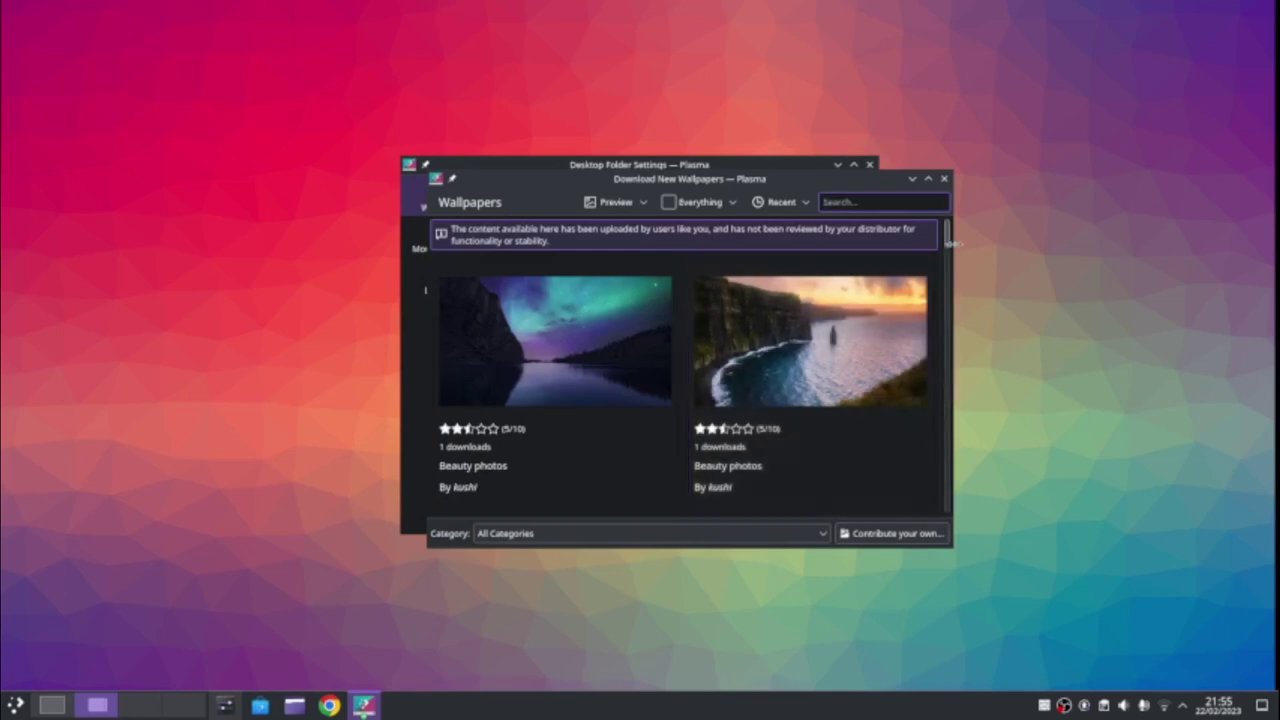
pyautogui.scroll(-1, 951, 243)
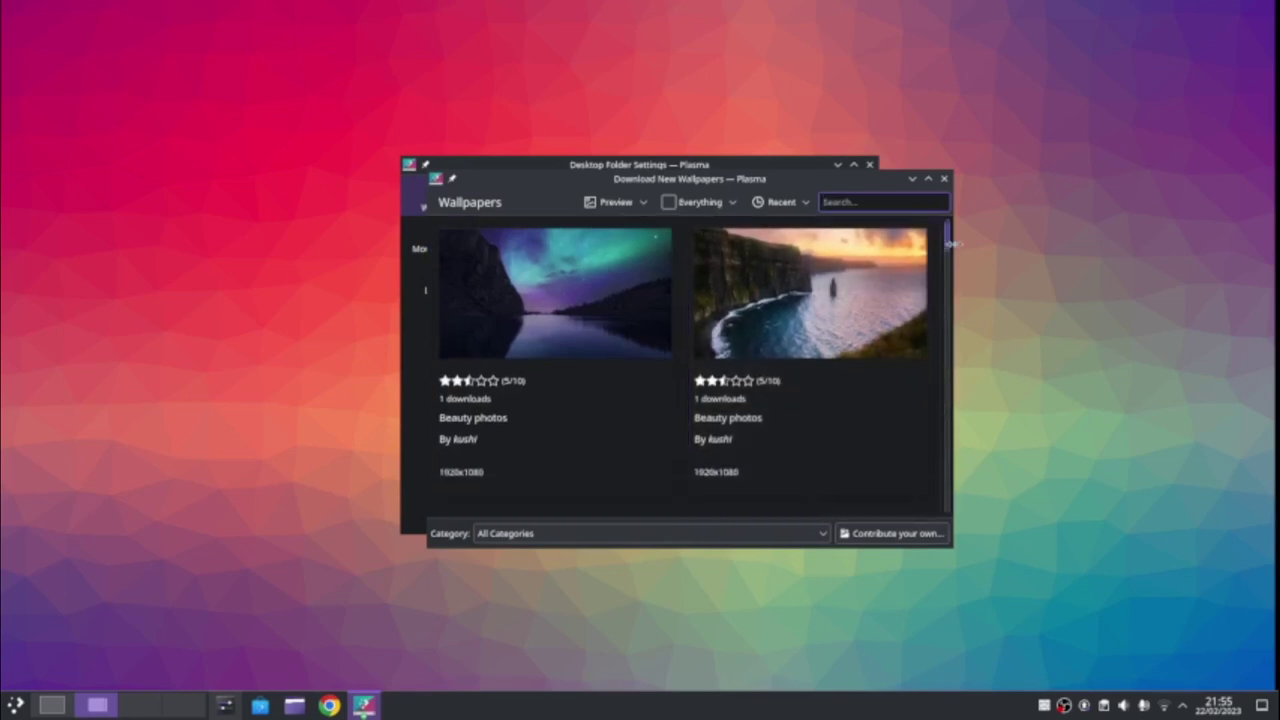
pyautogui.scroll(-5, 951, 243)
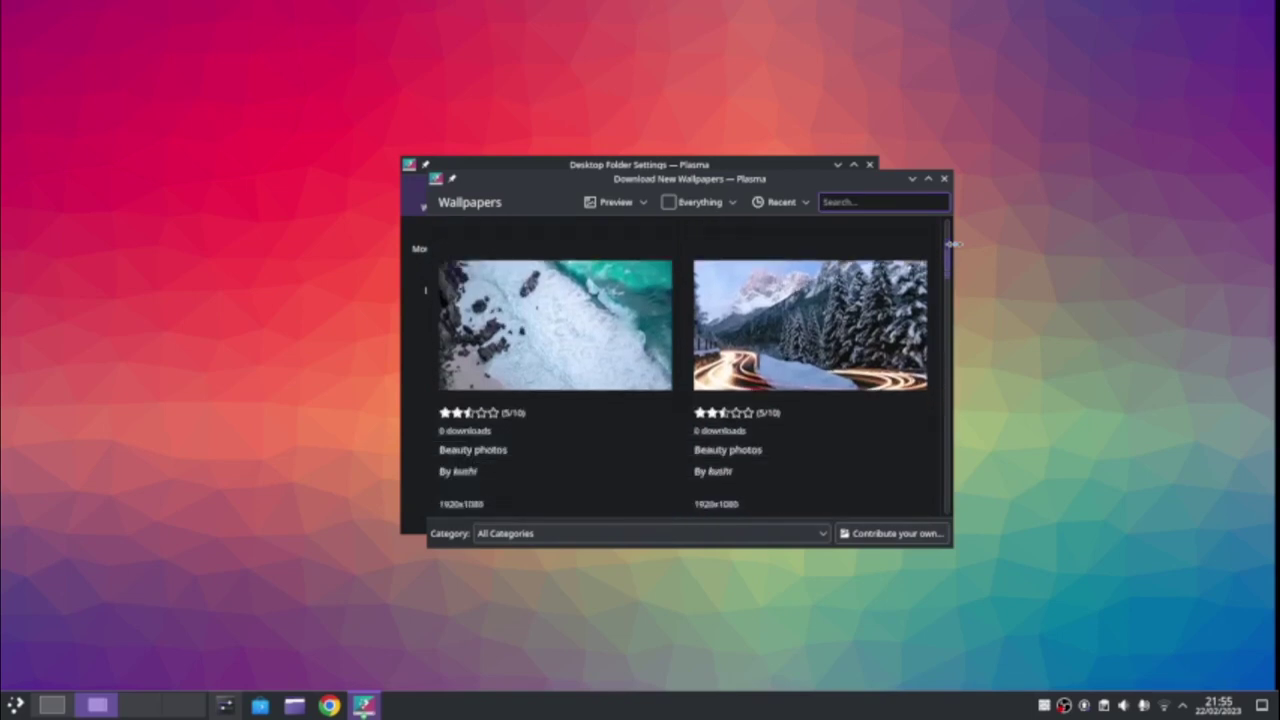
pyautogui.scroll(-3, 955, 243)
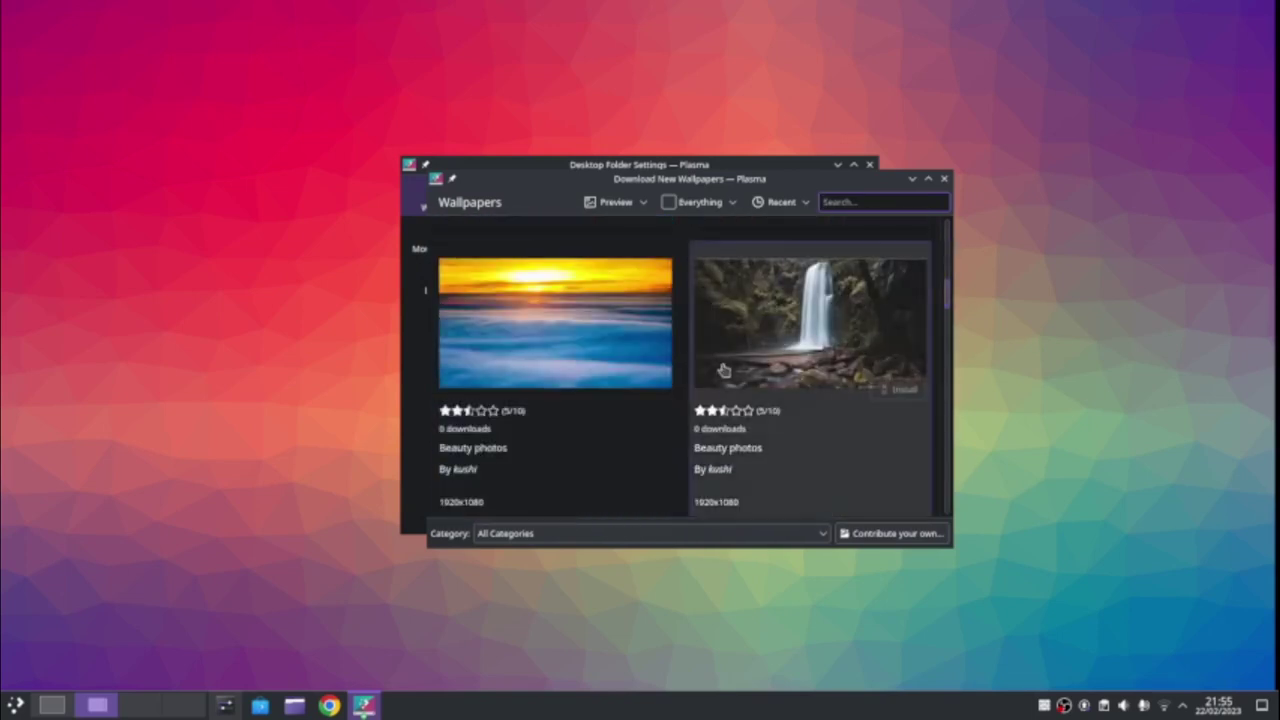
pyautogui.click(521, 357)
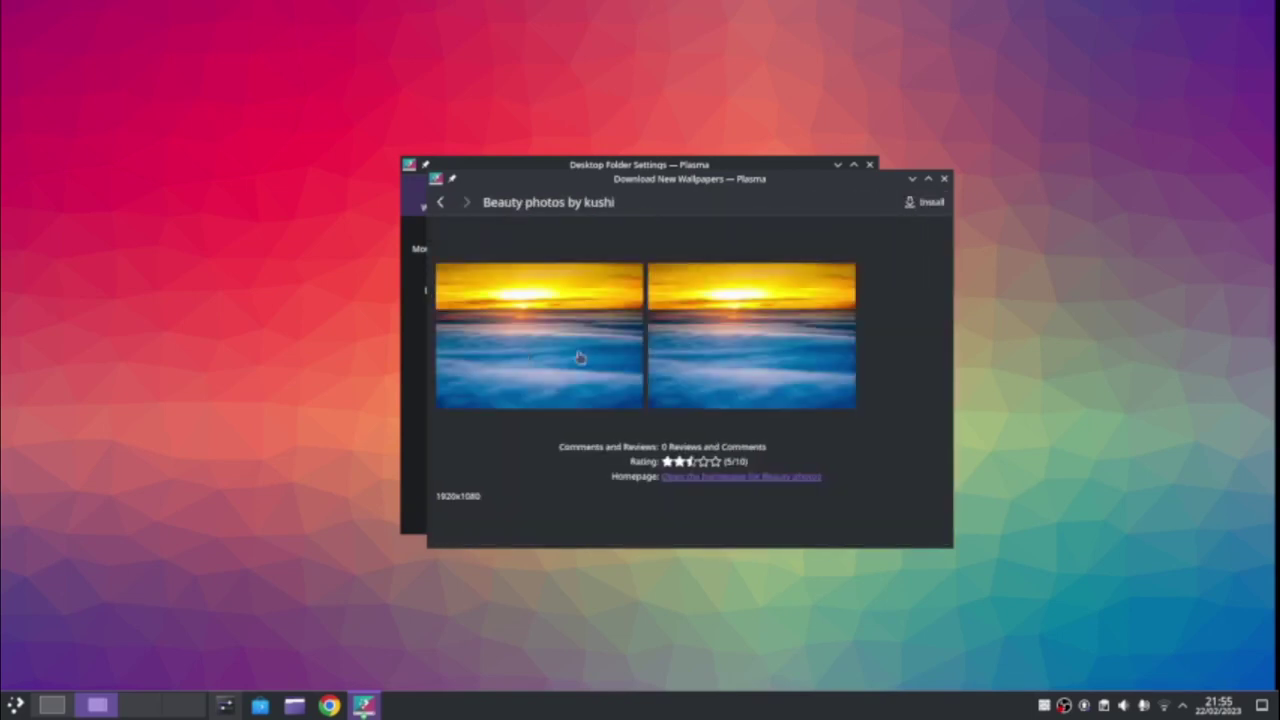
pyautogui.click(715, 349)
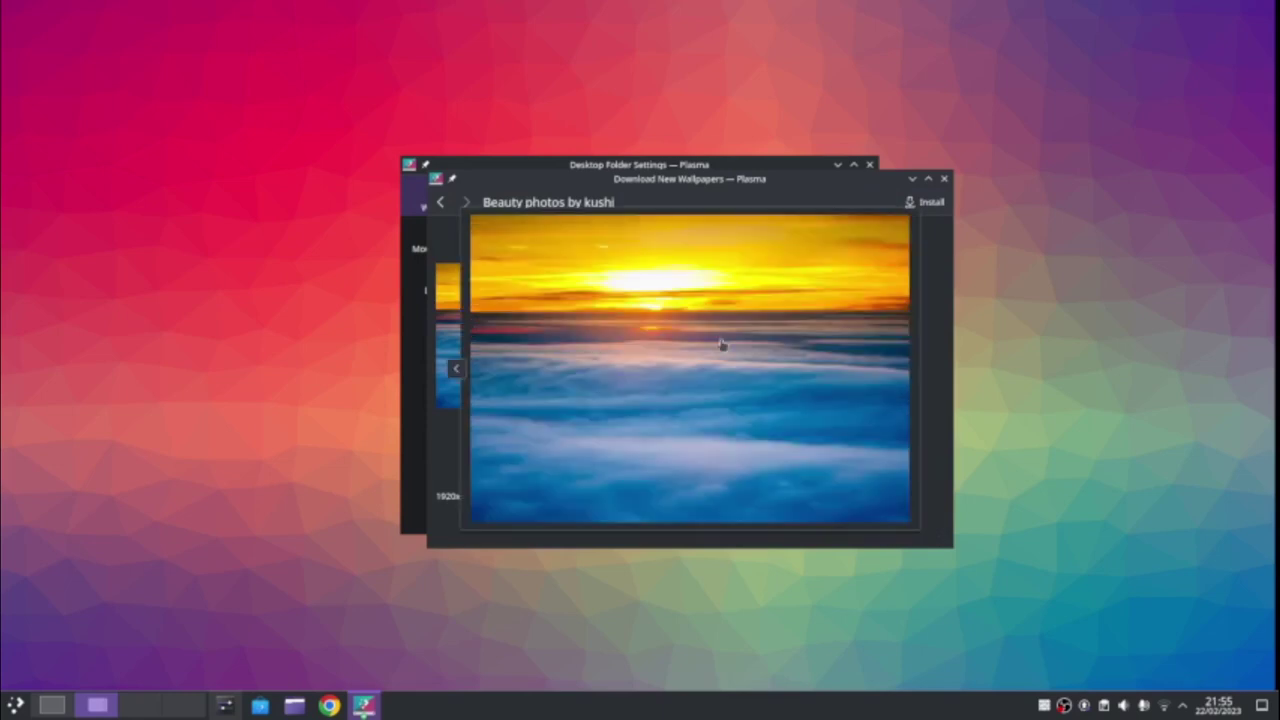
pyautogui.click(398, 397)
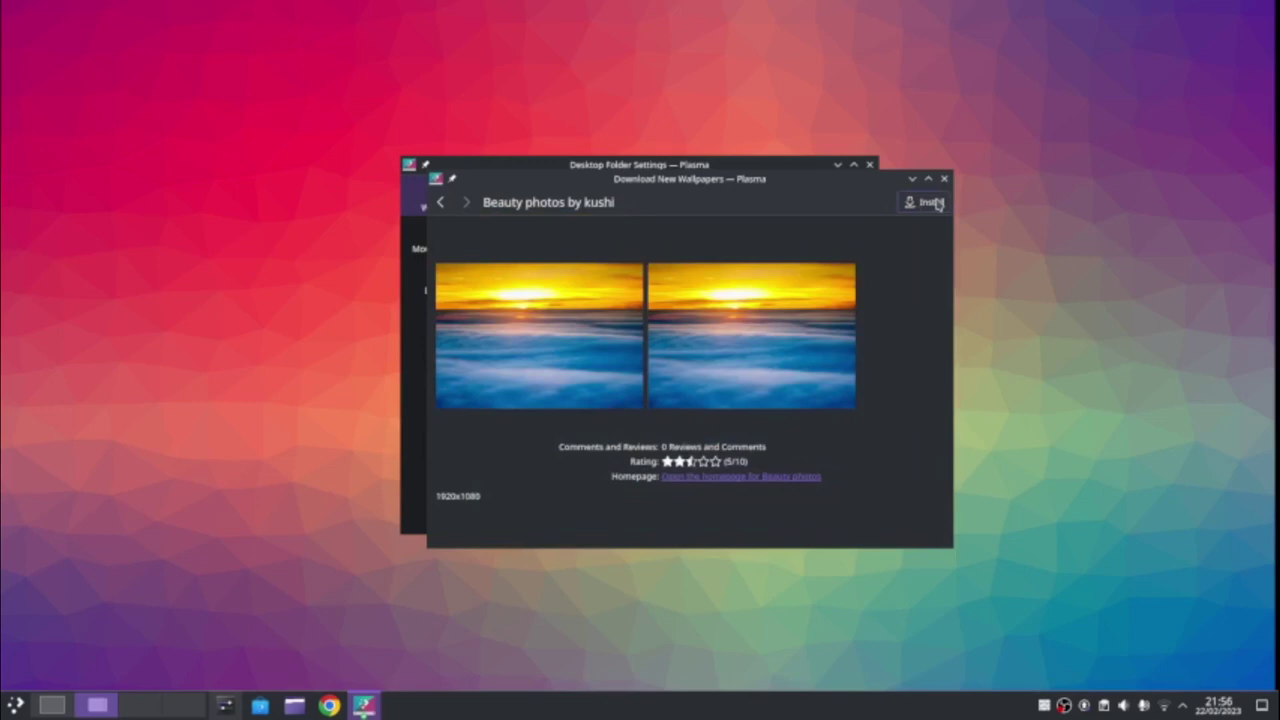
# - Install the yellow sunset wallpaper from Beauty photos and close the wallpaper download window
pyautogui.click(928, 202)
pyautogui.hotkey('alt', 'Left')
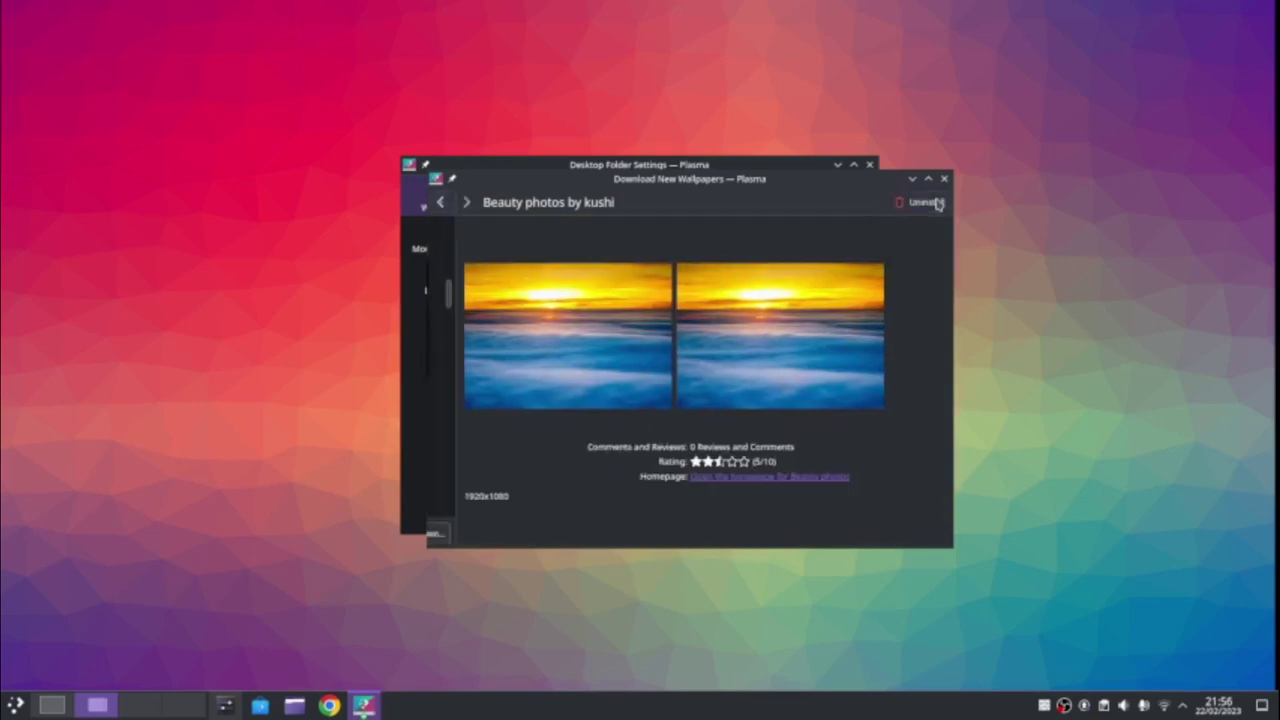
pyautogui.click(945, 179)
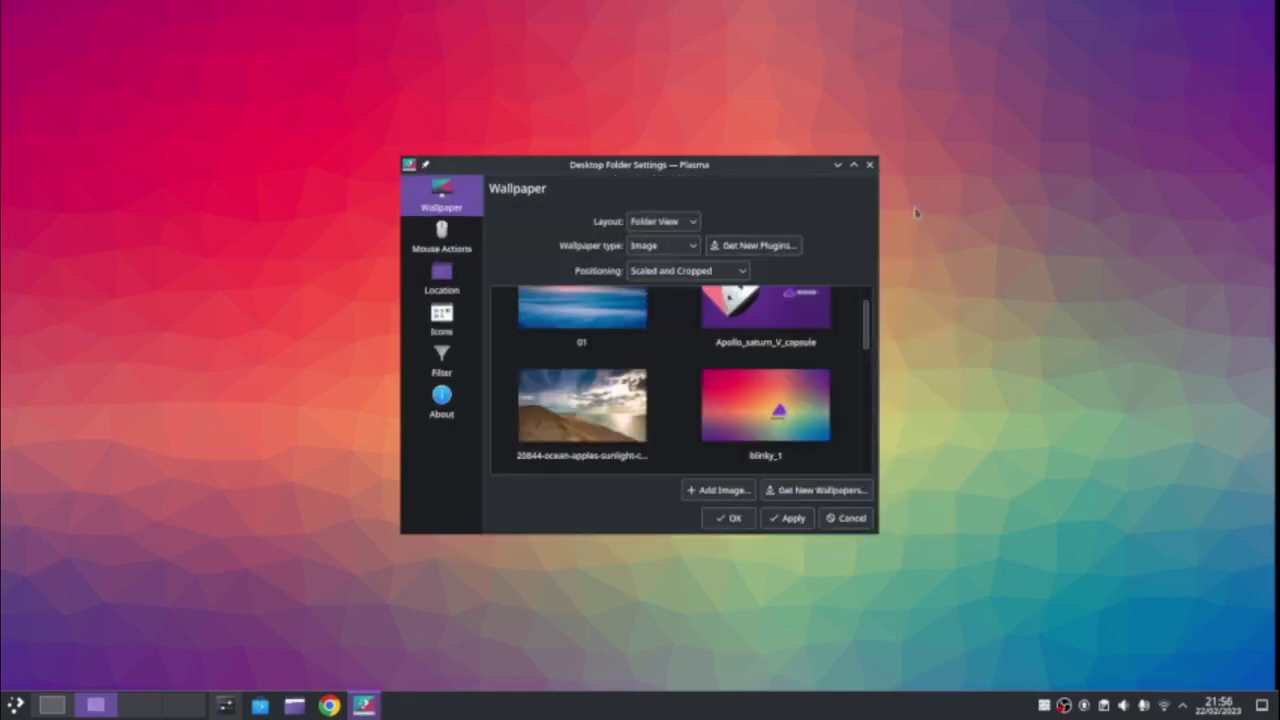
# - Preview the 01 and Apollo_saturn_V_capsule wallpapers on the desktop, and look at the file picker for adding an image
pyautogui.scroll(1, 878, 345)
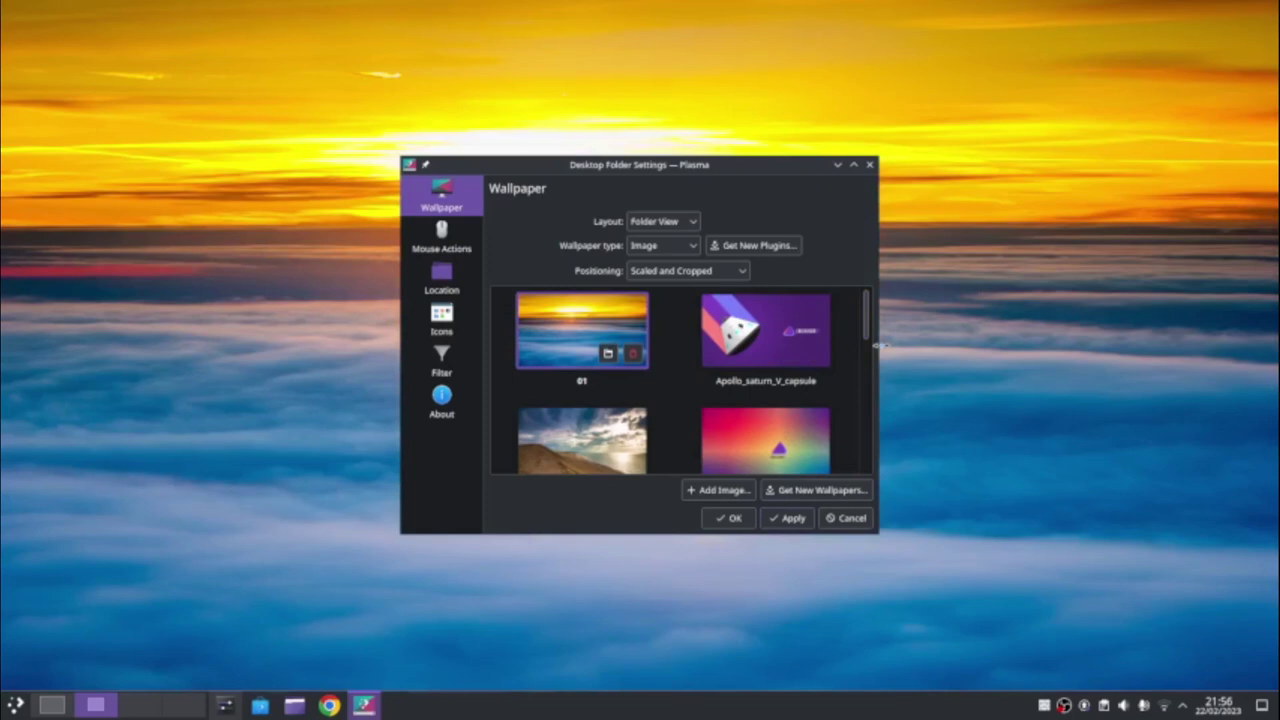
pyautogui.moveTo(714, 170)
pyautogui.mouseDown()
pyautogui.moveTo(637, 252)
pyautogui.moveTo(288, 523)
pyautogui.moveTo(709, 138)
pyautogui.moveTo(714, 177)
pyautogui.mouseUp()
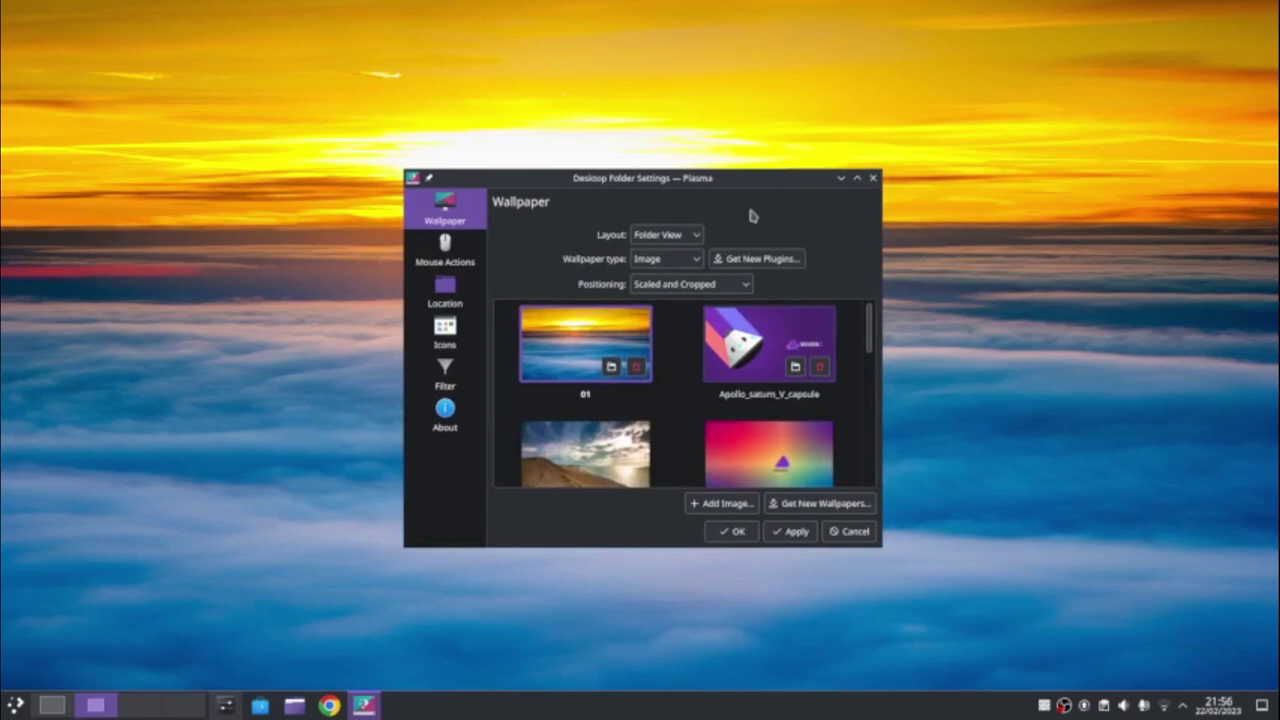
pyautogui.press('Right')
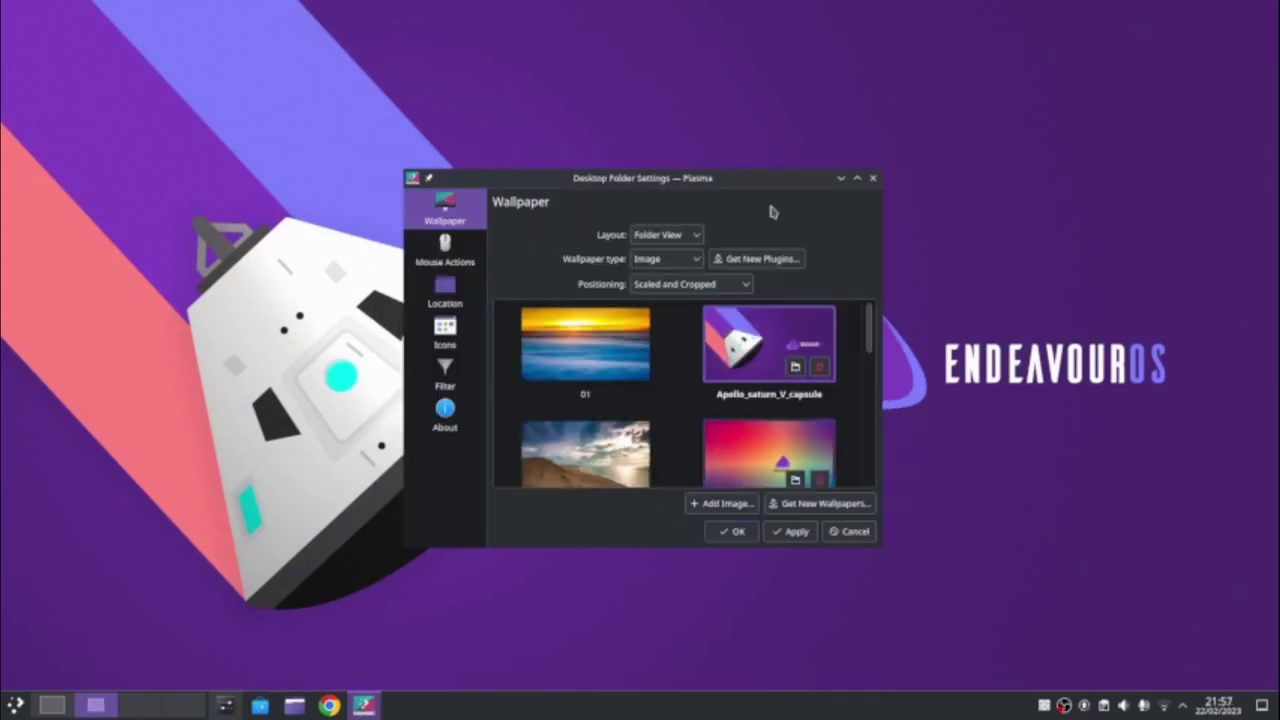
pyautogui.click(725, 503)
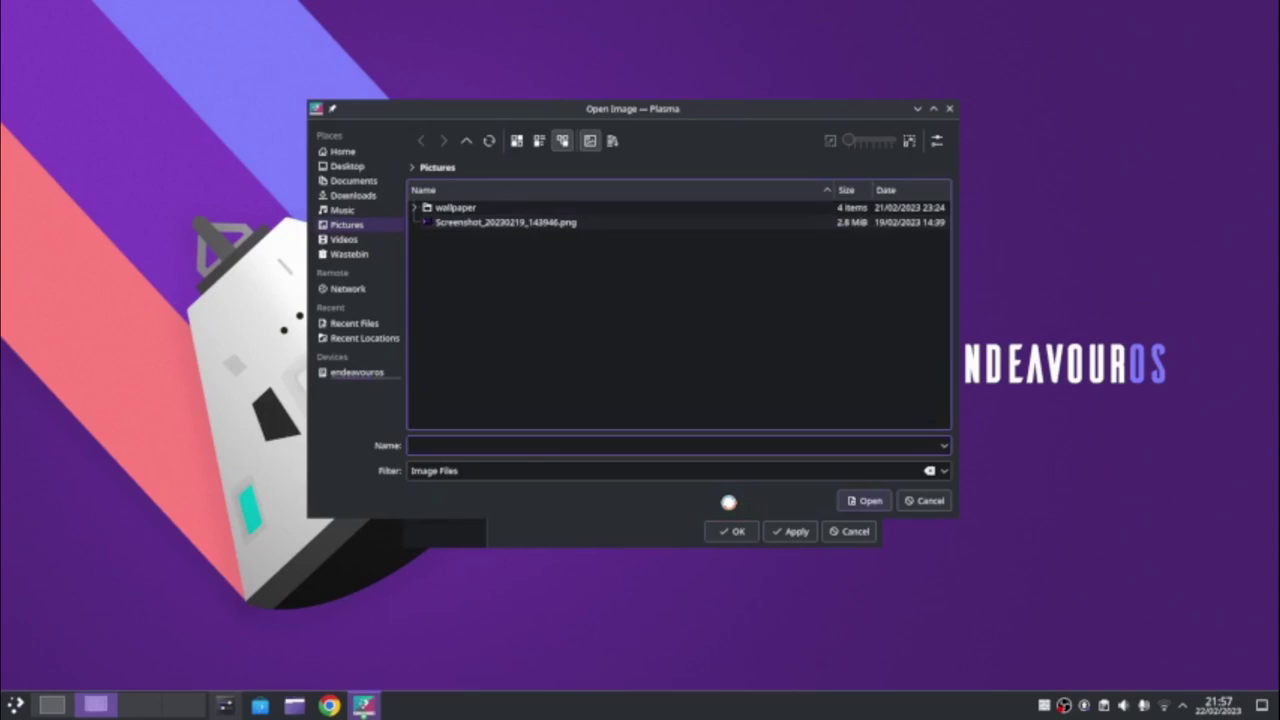
pyautogui.click(910, 500)
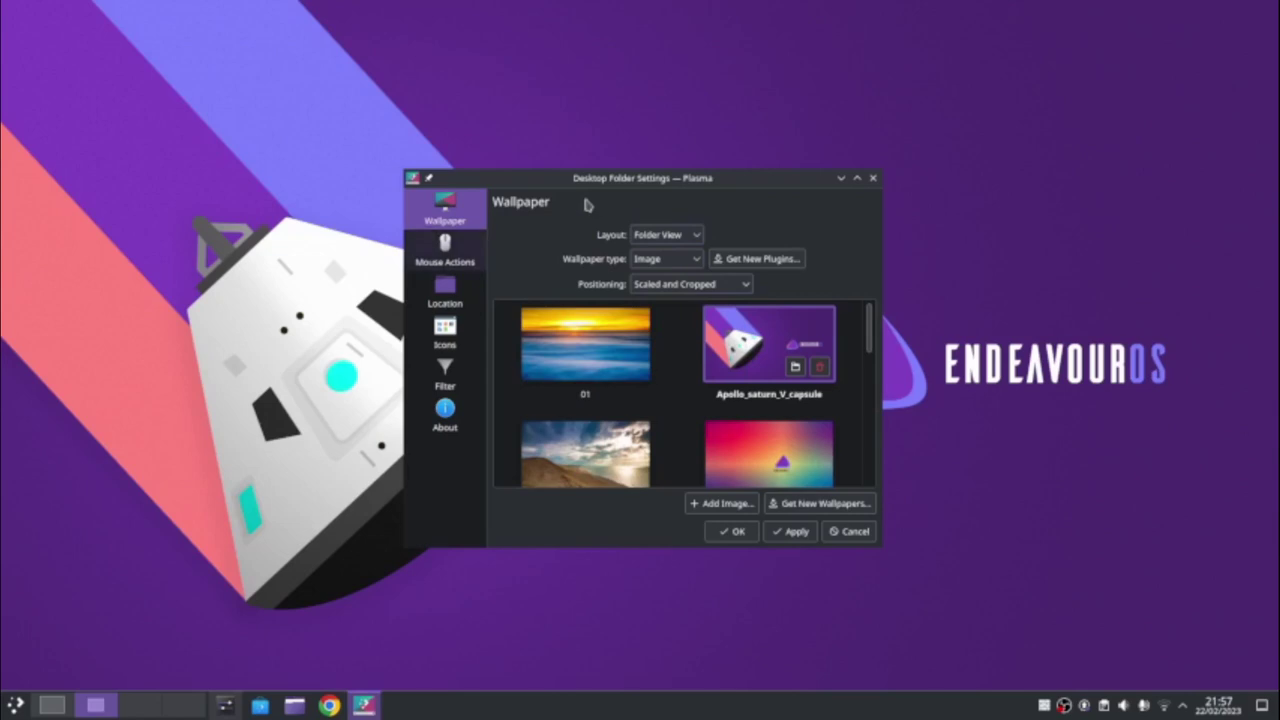
# - Switch to the Mouse Actions settings and discard the unapplied wallpaper changes
pyautogui.press('Down')
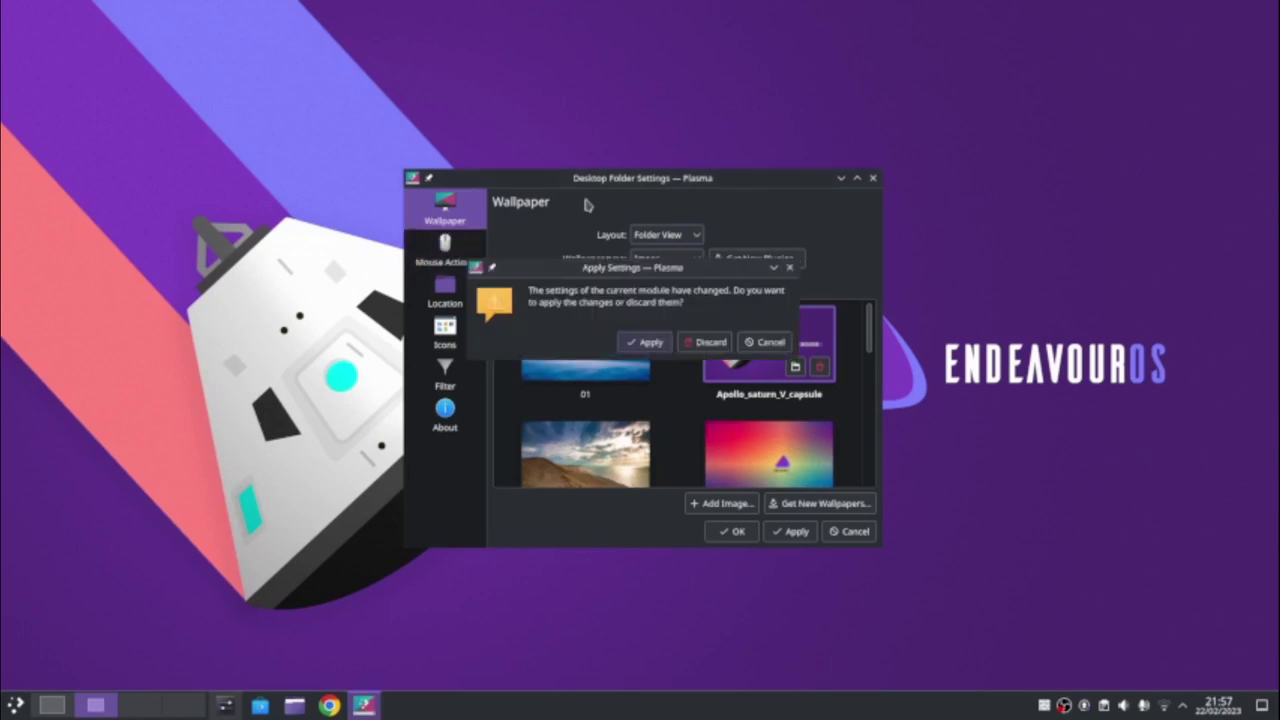
pyautogui.press('Return')
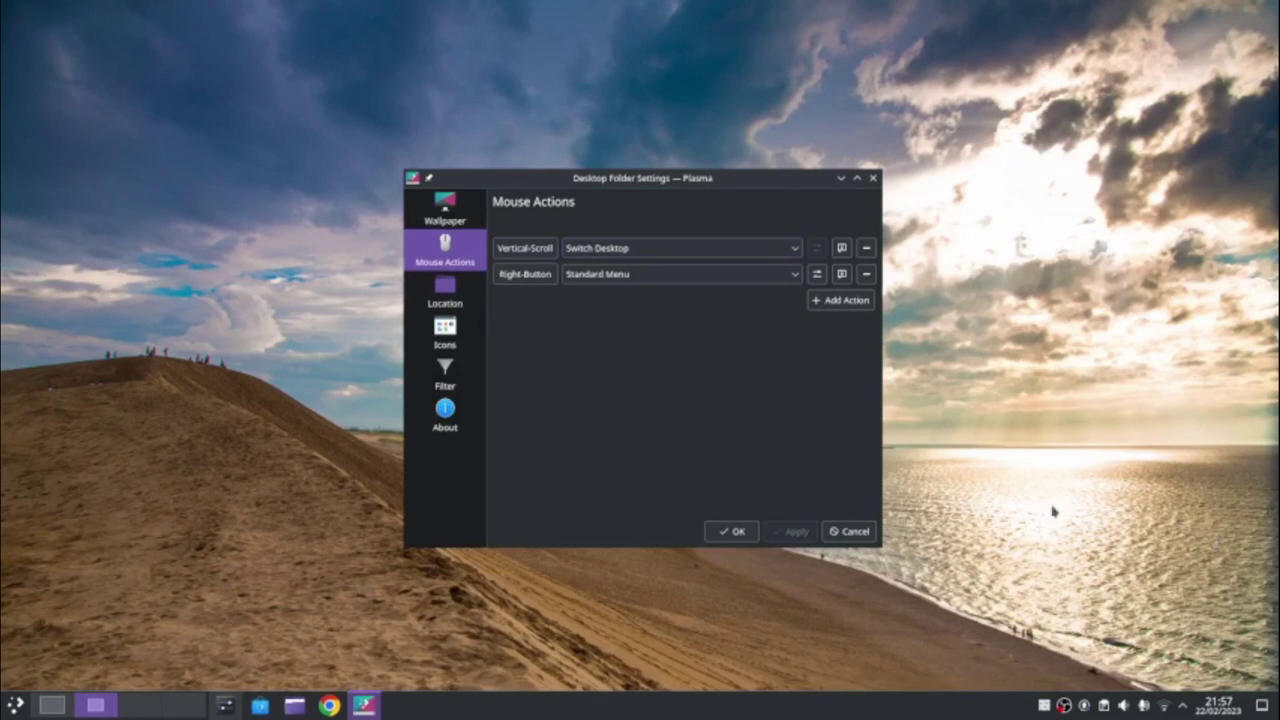
# - Test the current mouse actions on the desktop: virtual desktop switching by vertical scroll and the right-button standard menu
pyautogui.hotkey('alt', 'Tab')
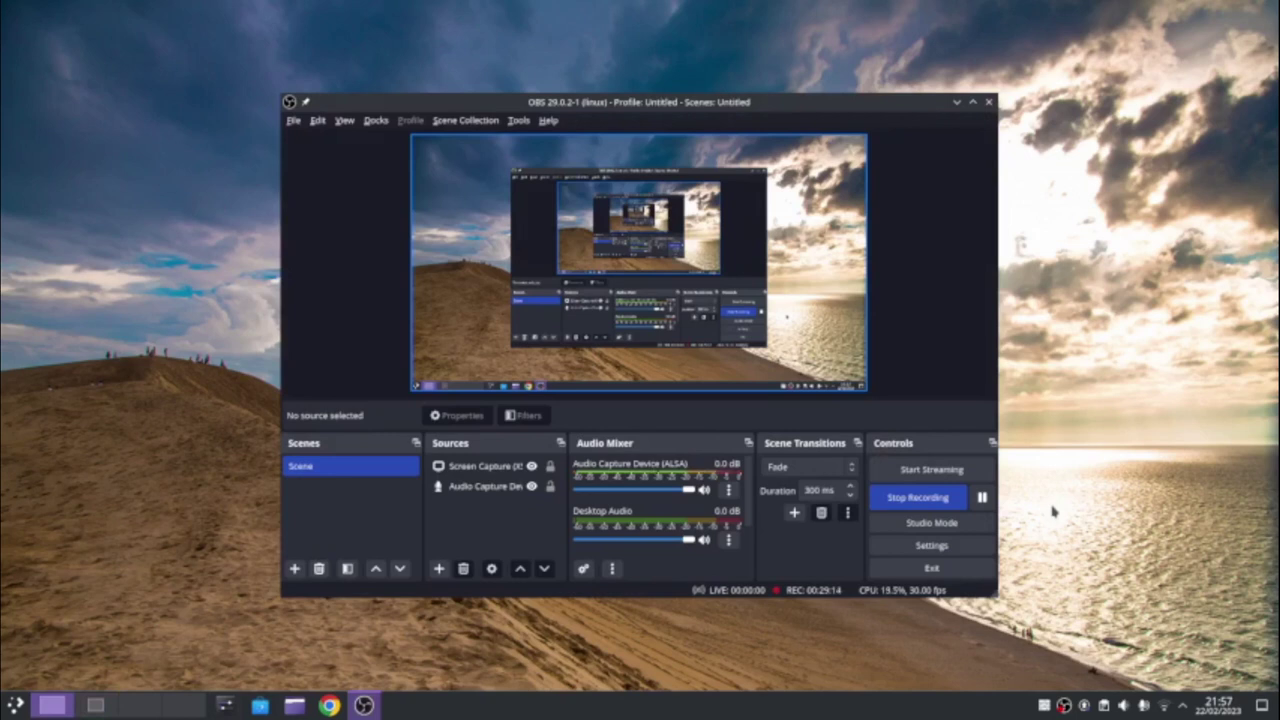
pyautogui.scroll(-3, 1053, 512)
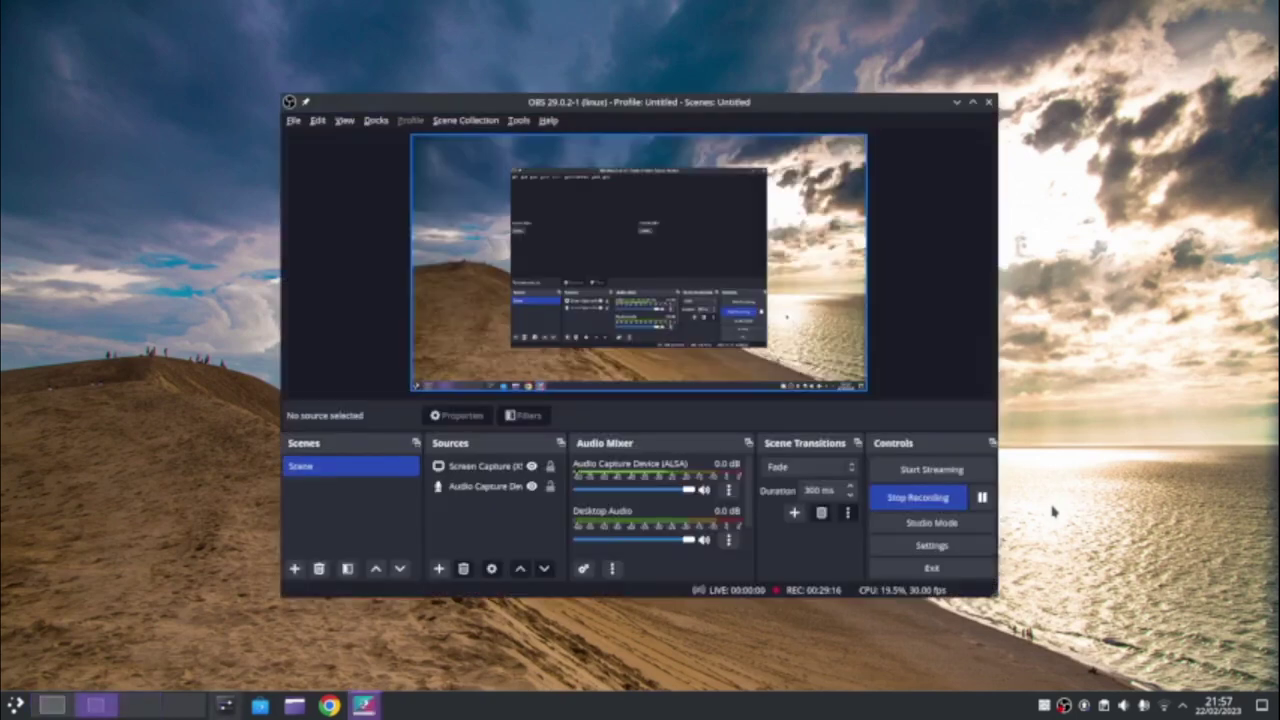
pyautogui.scroll(-1, 1053, 512)
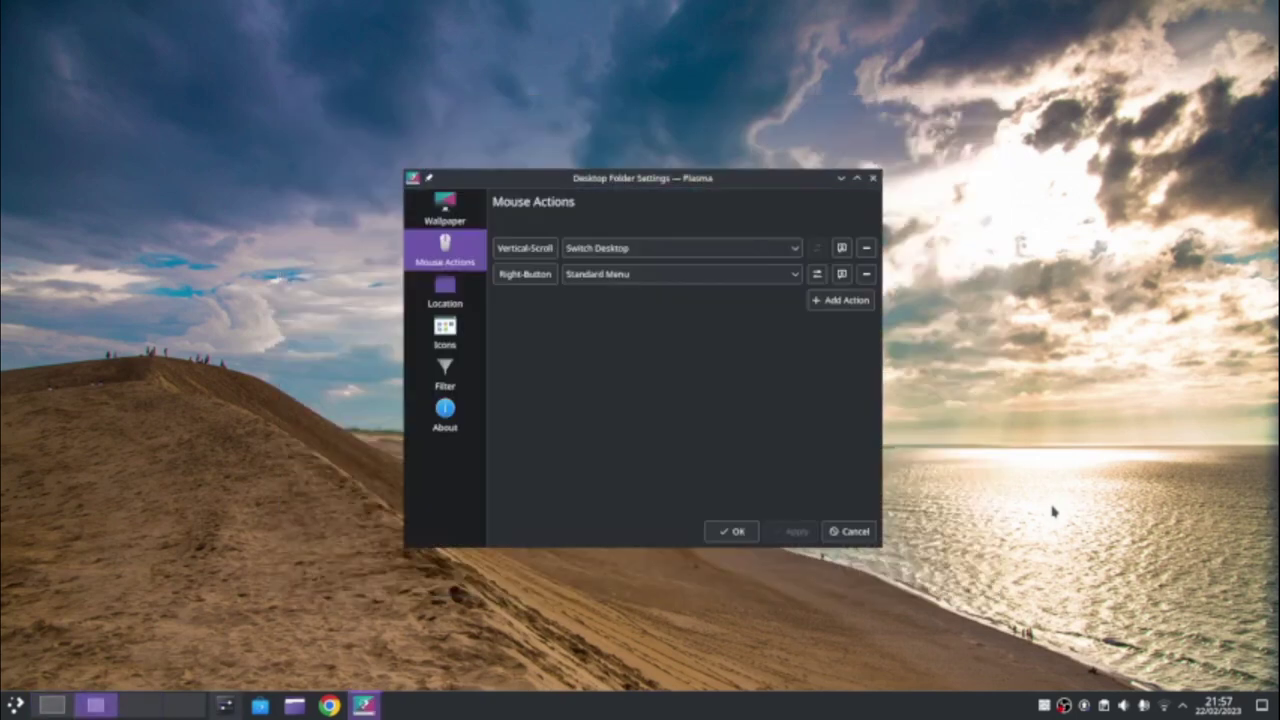
pyautogui.scroll(-3, 1053, 512)
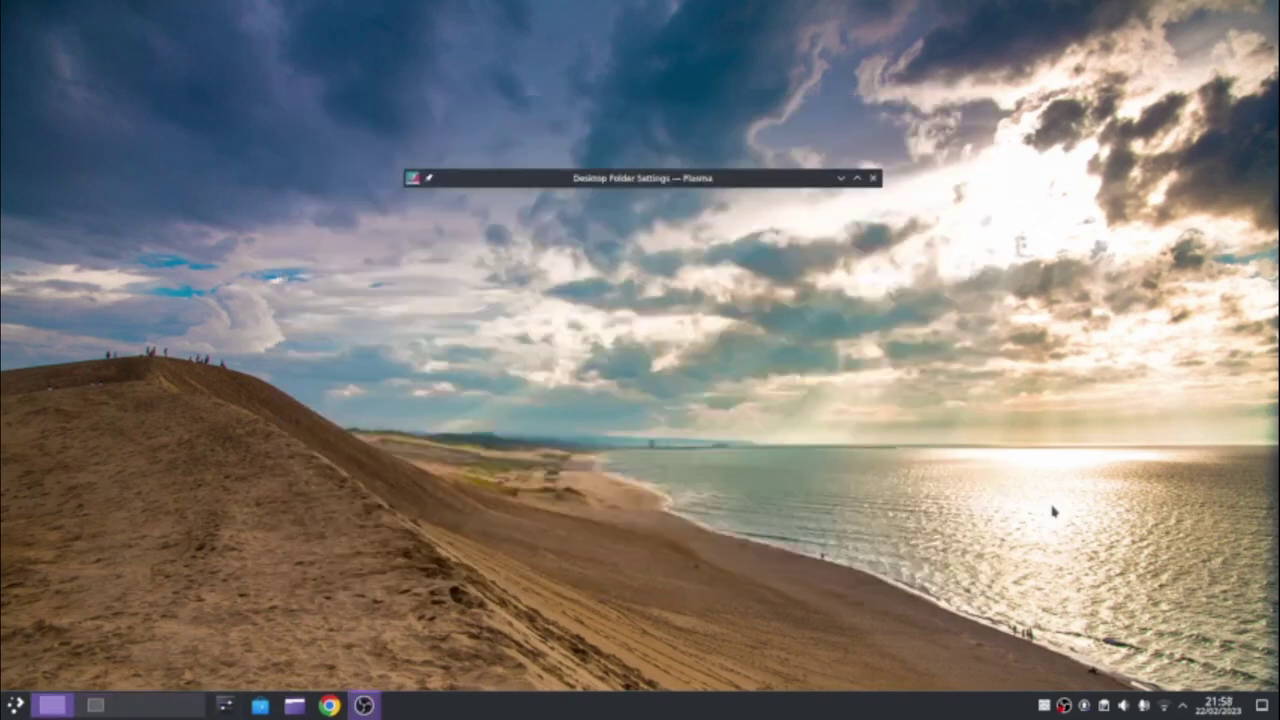
pyautogui.scroll(-1, 1053, 512)
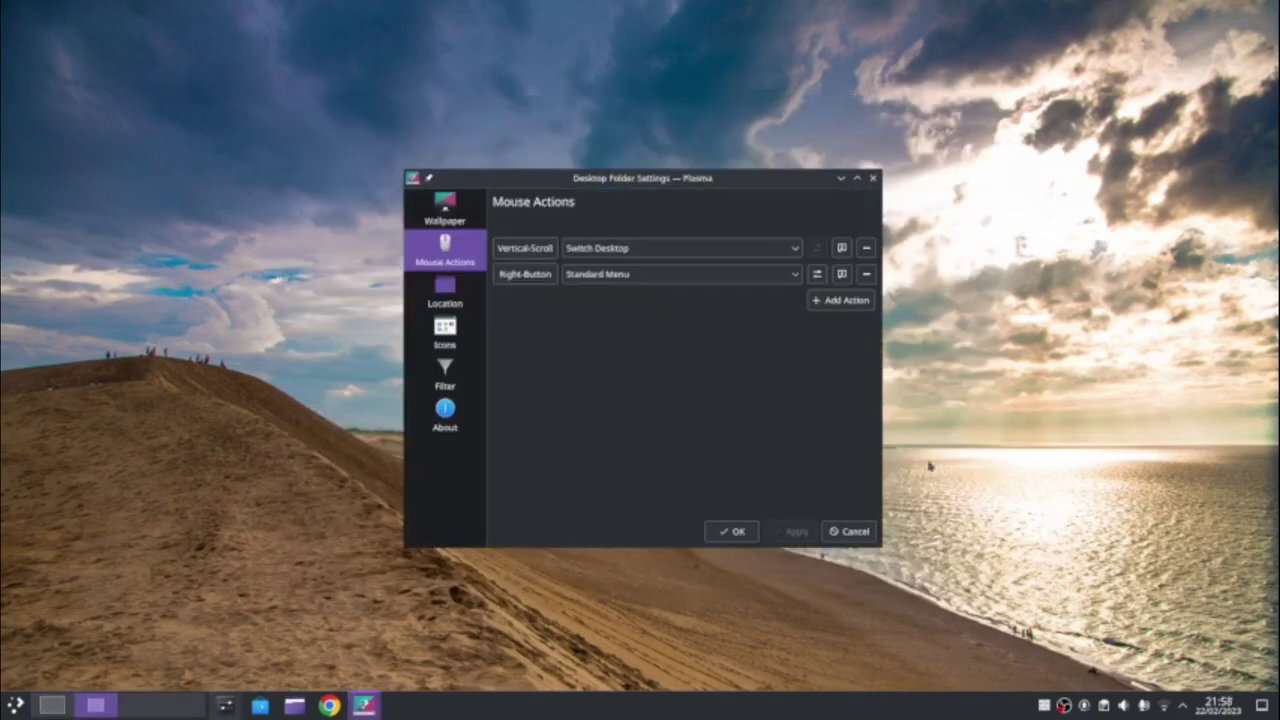
pyautogui.rightClick(229, 184)
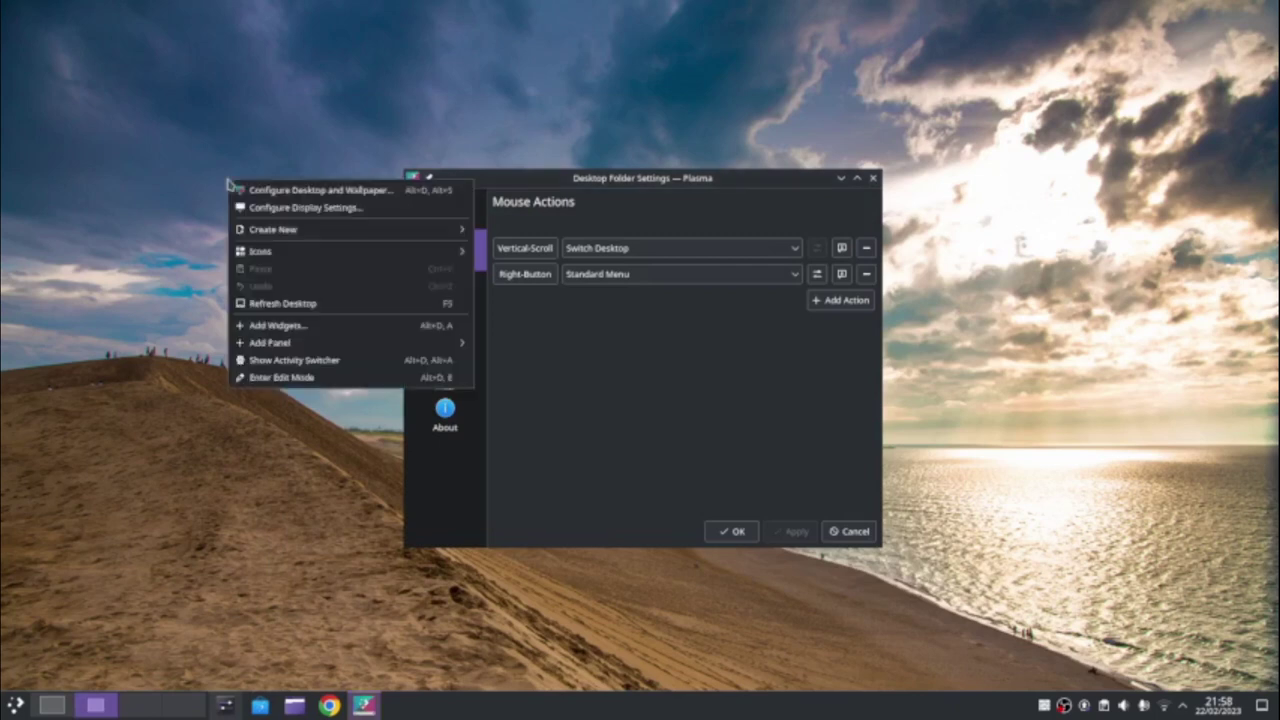
pyautogui.click(176, 186)
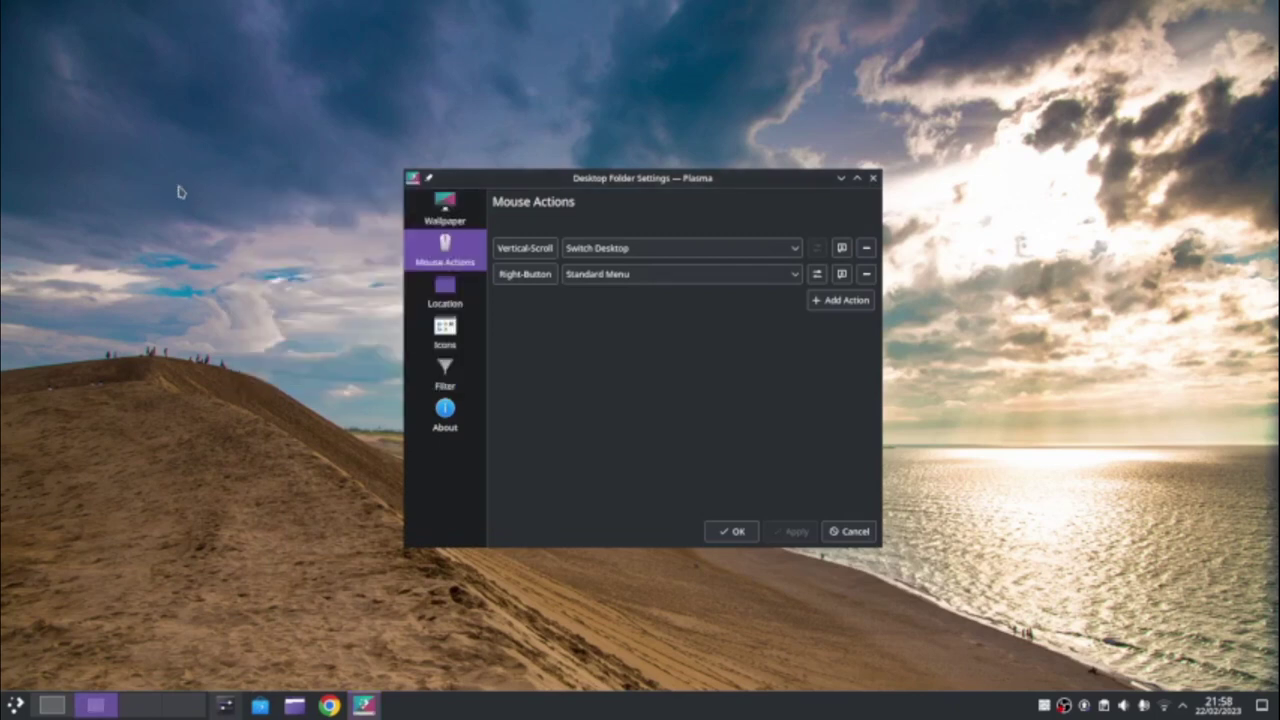
# - Set the Right-Button mouse action to Application Launcher and apply the change
pyautogui.press('space')
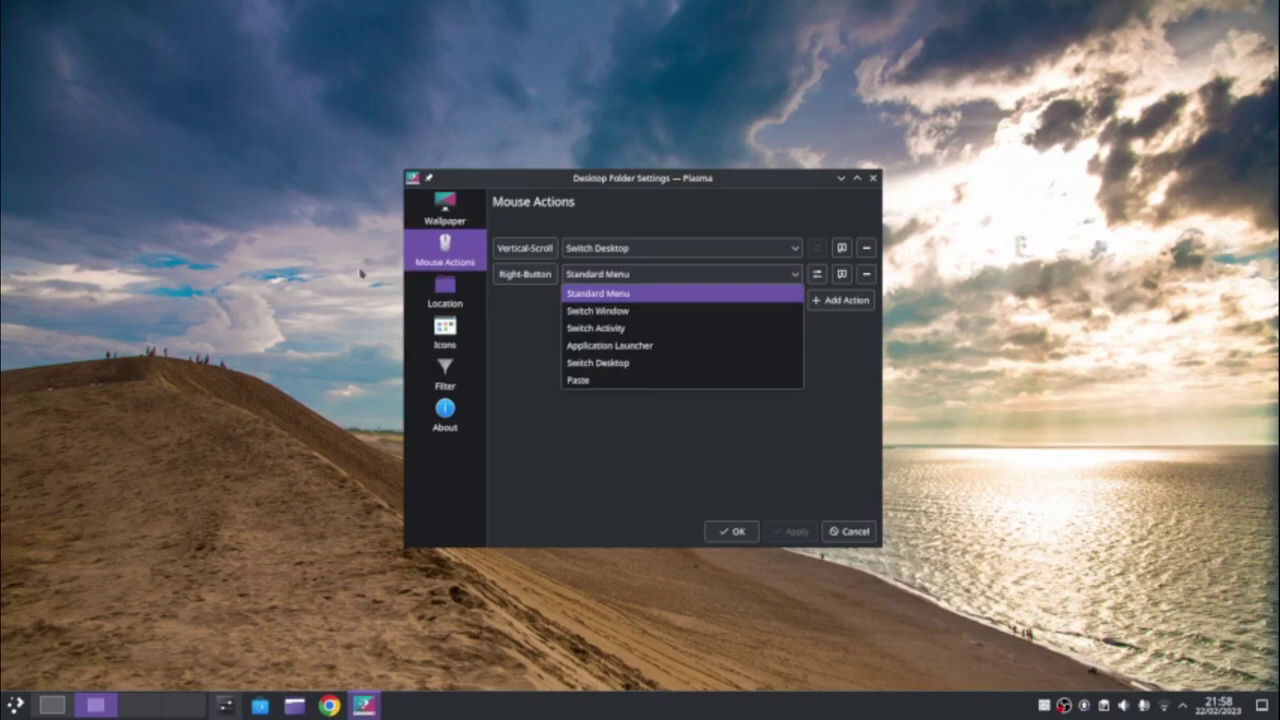
pyautogui.press('Down')
pyautogui.press('Down')
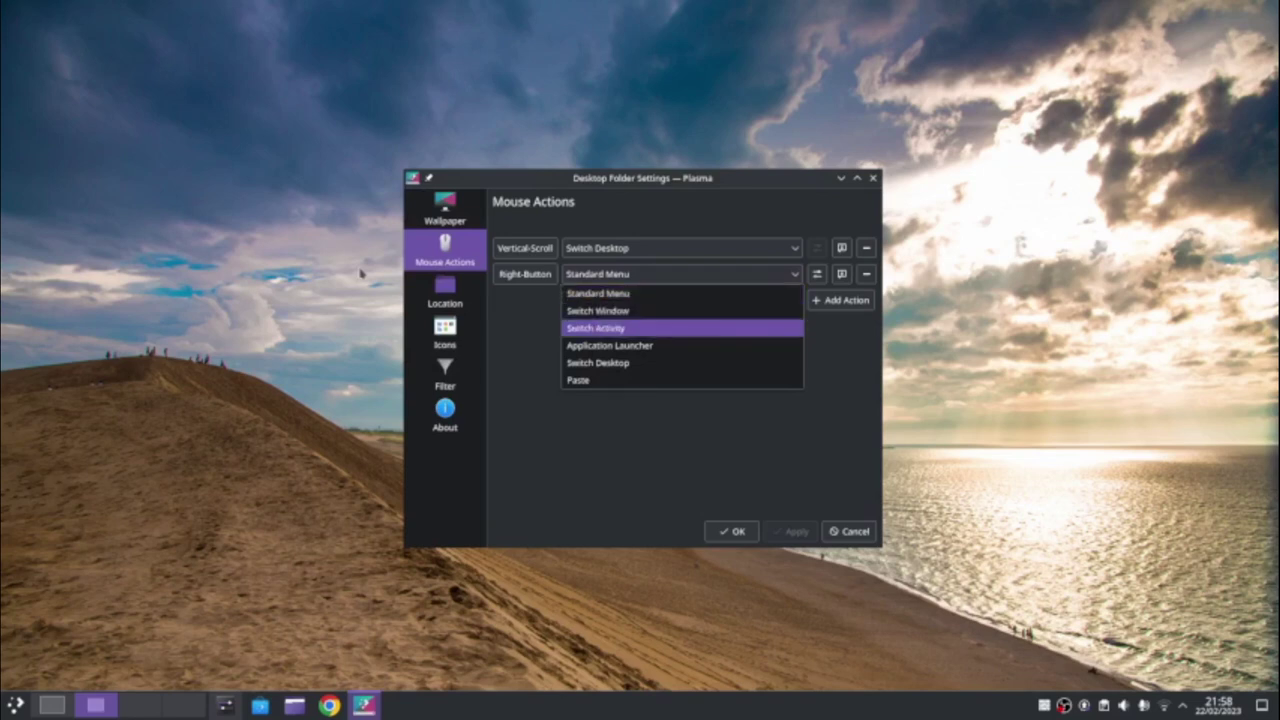
pyautogui.click(726, 349)
pyautogui.hotkey('alt', 'a')
# - Test the right-button application launcher on the desktop, looking through its categories from Development to Multimedia, and dismiss it
pyautogui.rightClick(120, 164)
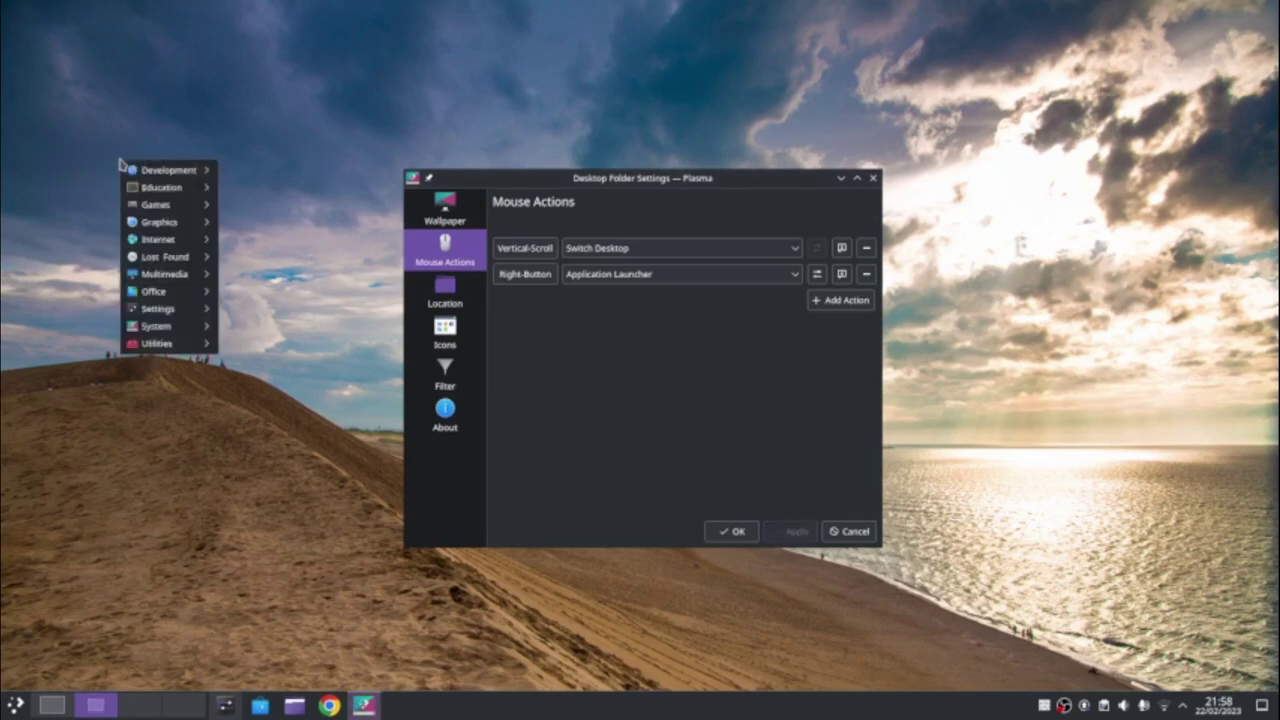
pyautogui.press('Down')
pyautogui.press('Right')
pyautogui.press('Left')
pyautogui.press('Down')
pyautogui.press('Down')
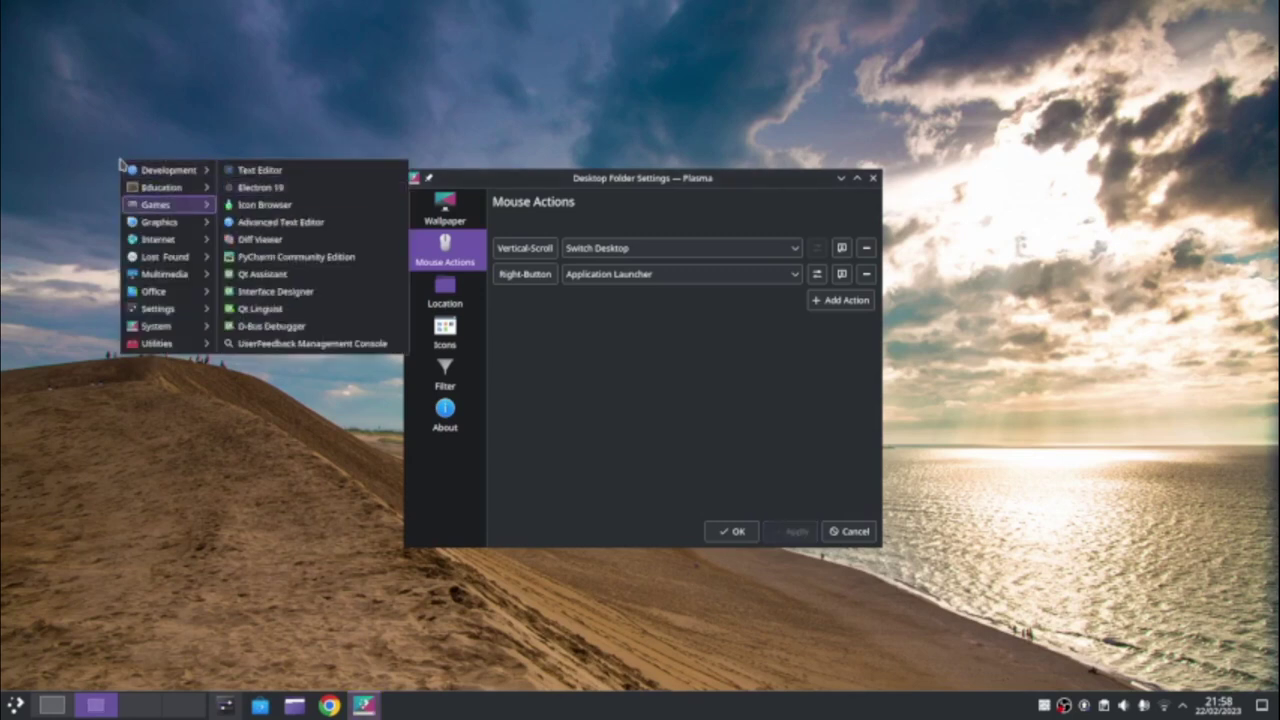
pyautogui.press('Down')
pyautogui.press('Down')
pyautogui.press('Down')
pyautogui.press('Down')
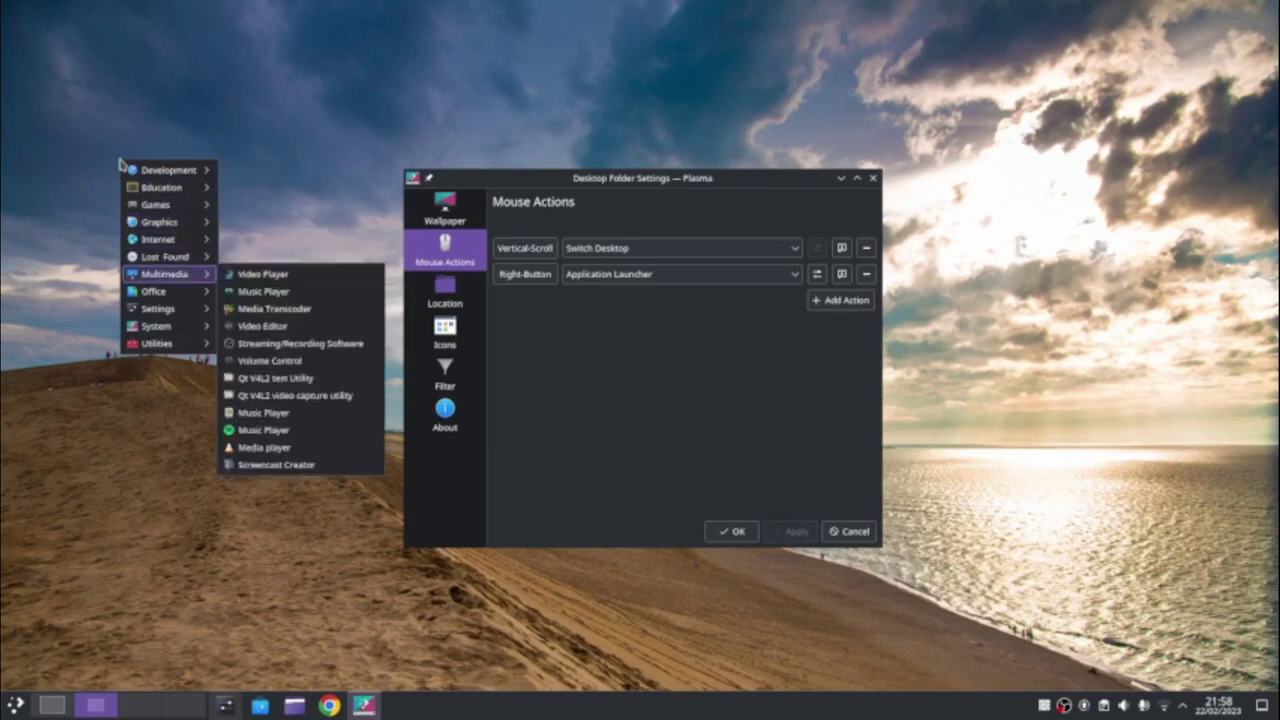
pyautogui.press('Up')
pyautogui.click(267, 223)
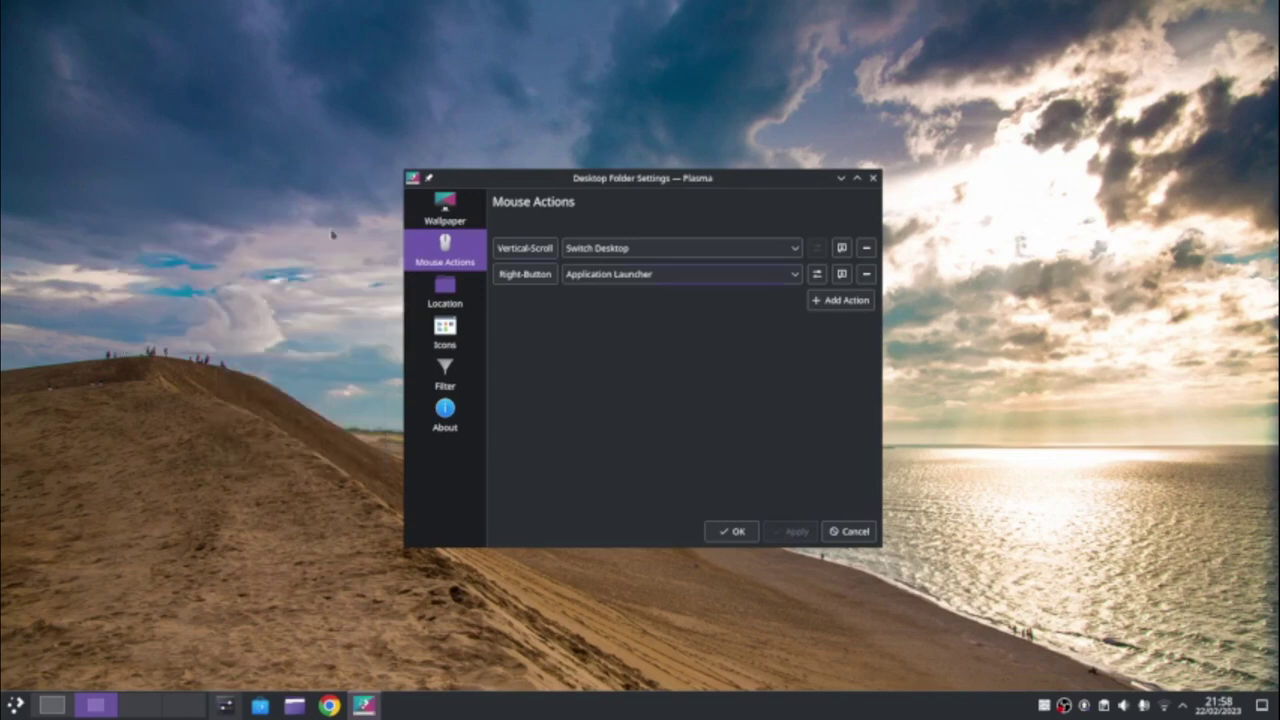
# - Set the Right-Button mouse action back to Standard Menu
pyautogui.press('space')
pyautogui.press('Up')
pyautogui.press('Up')
pyautogui.press('Up')
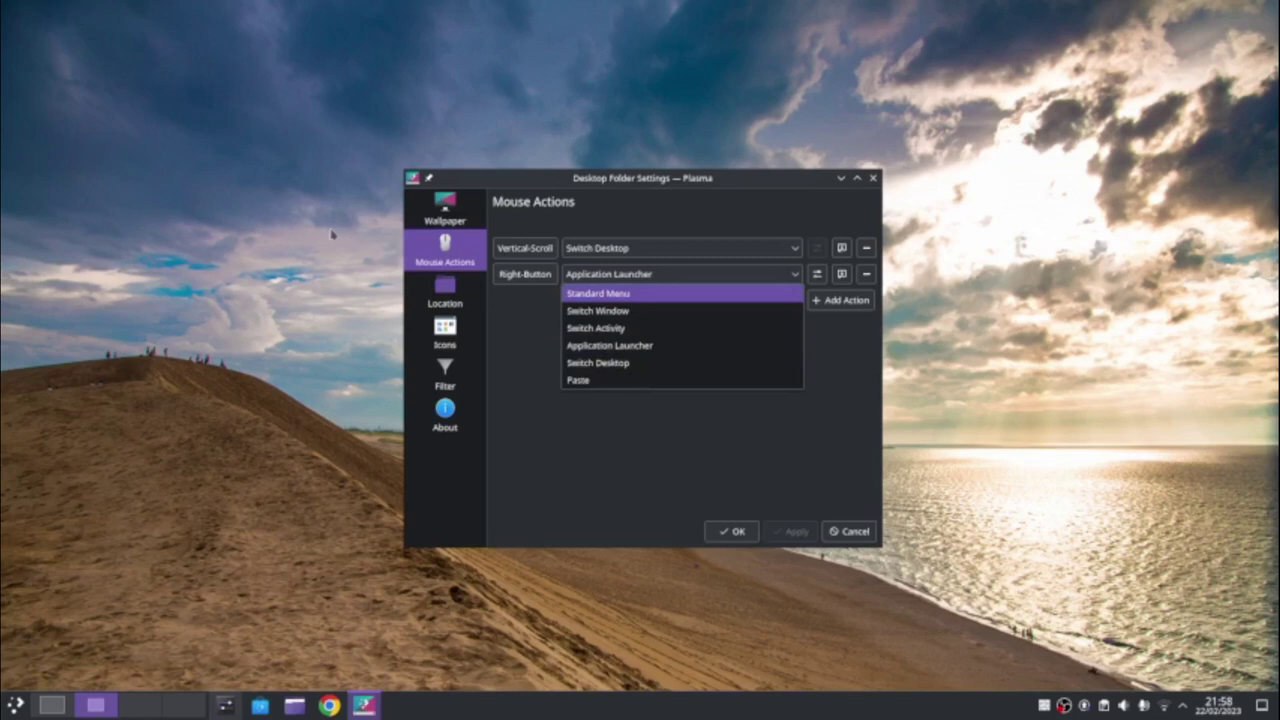
pyautogui.click(652, 292)
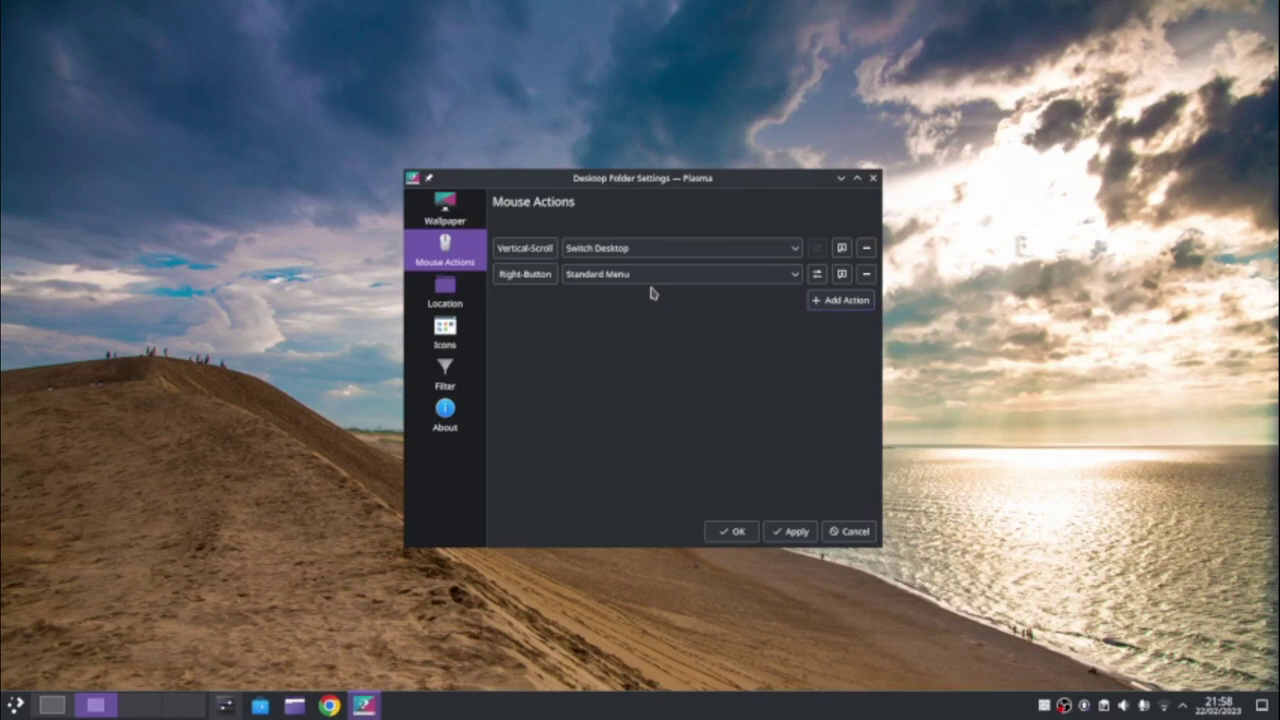
# - Add a Left-Button mouse action, set it to Application Launcher and apply the changes
pyautogui.press('space')
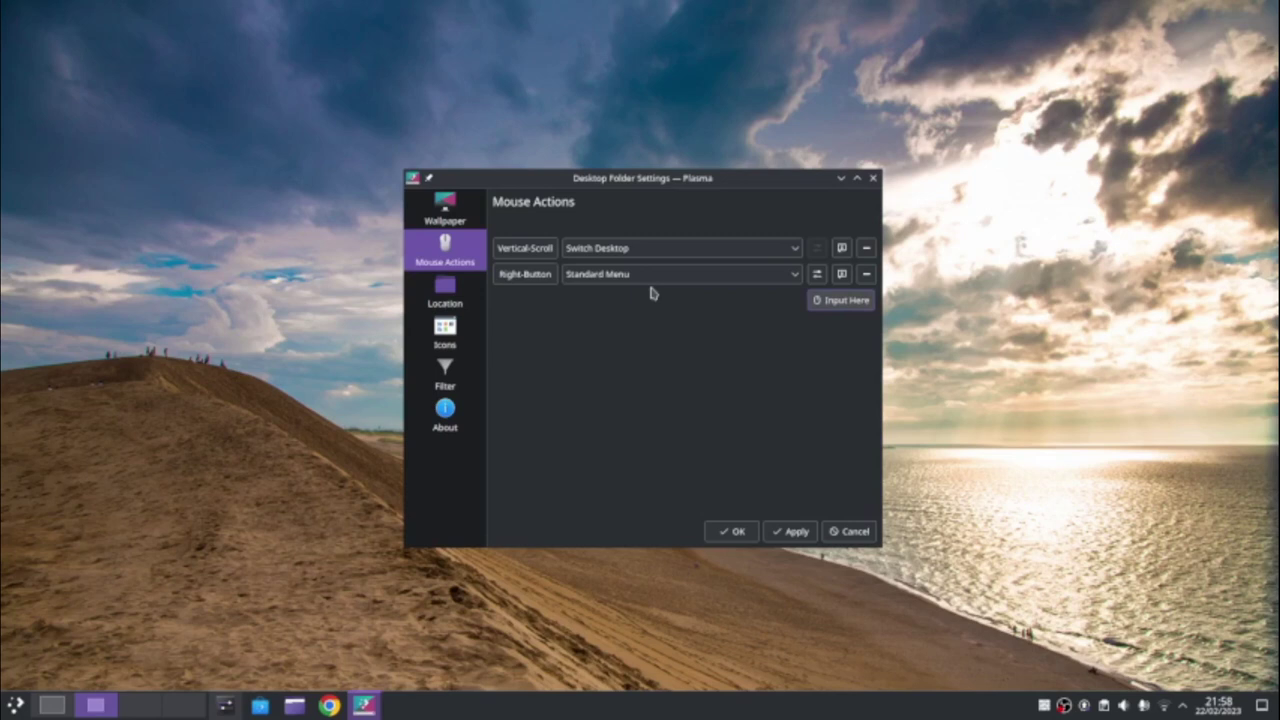
pyautogui.click(651, 292)
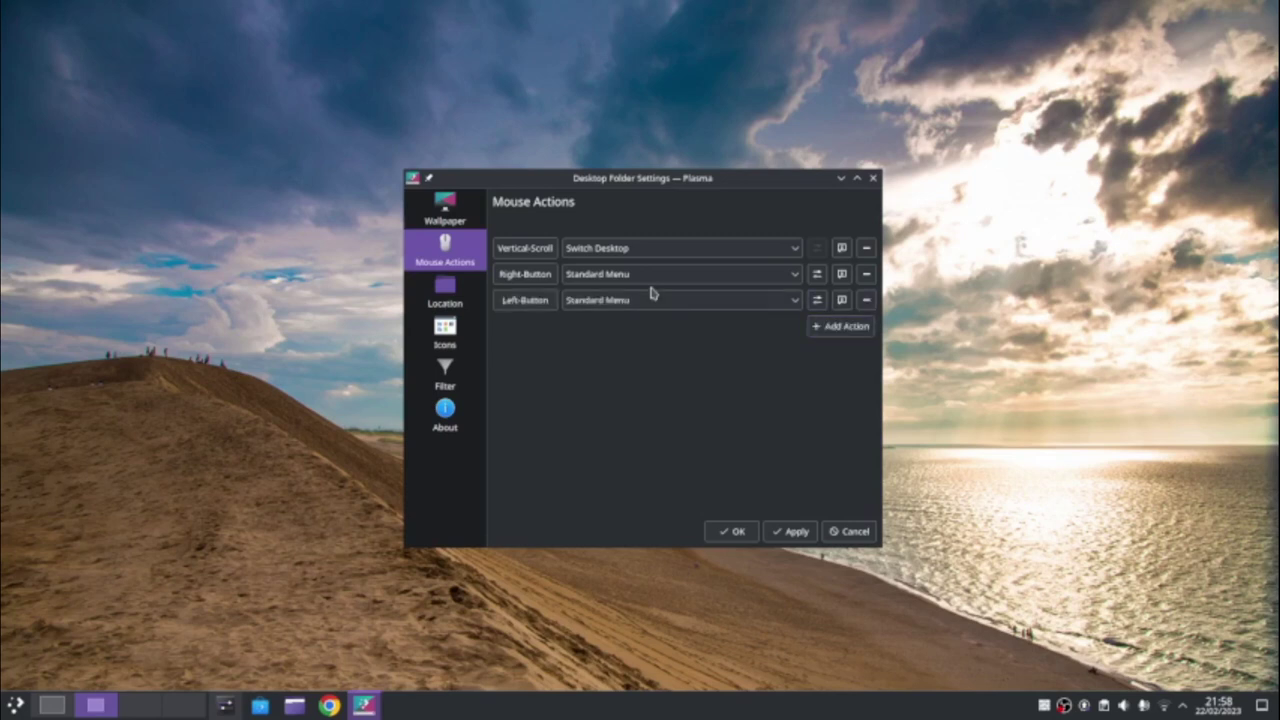
pyautogui.click(651, 295)
pyautogui.press('Down')
pyautogui.press('Down')
pyautogui.press('Down')
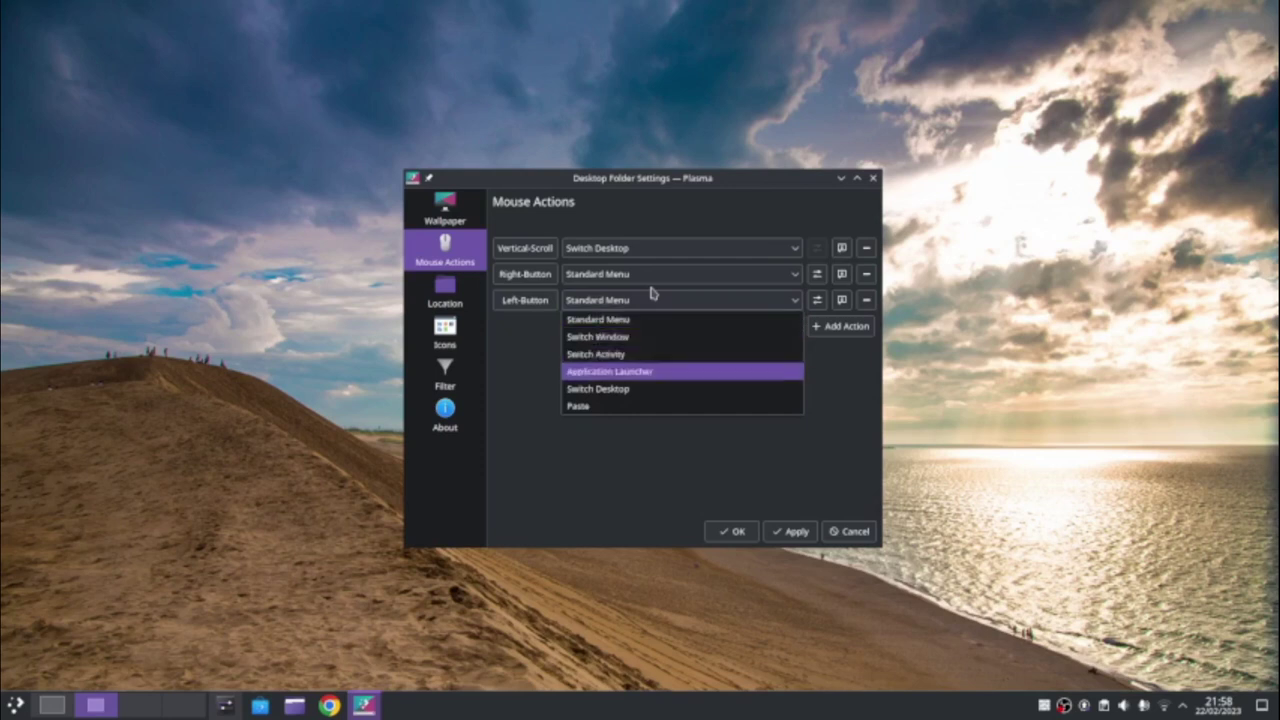
pyautogui.click(714, 373)
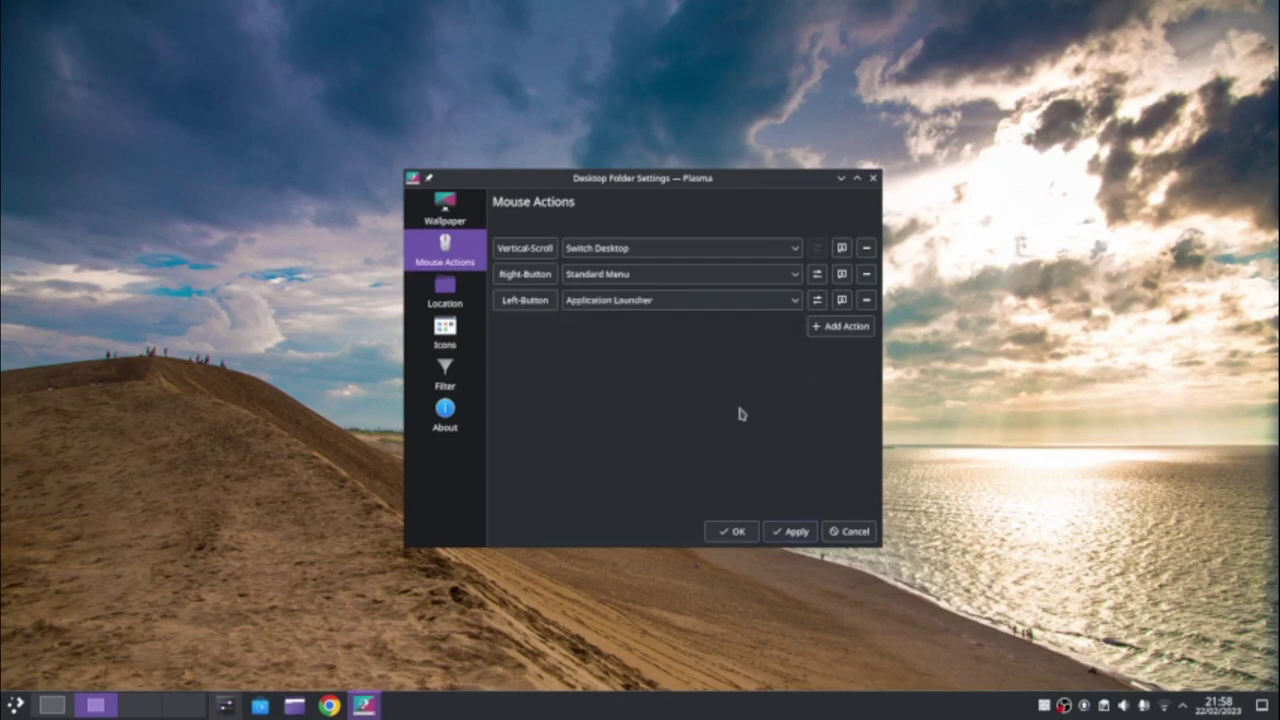
pyautogui.click(790, 531)
# - Test the desktop mouse actions: right-button standard menu, left-button application launcher and virtual desktop switching by vertical scroll
pyautogui.rightClick(128, 160)
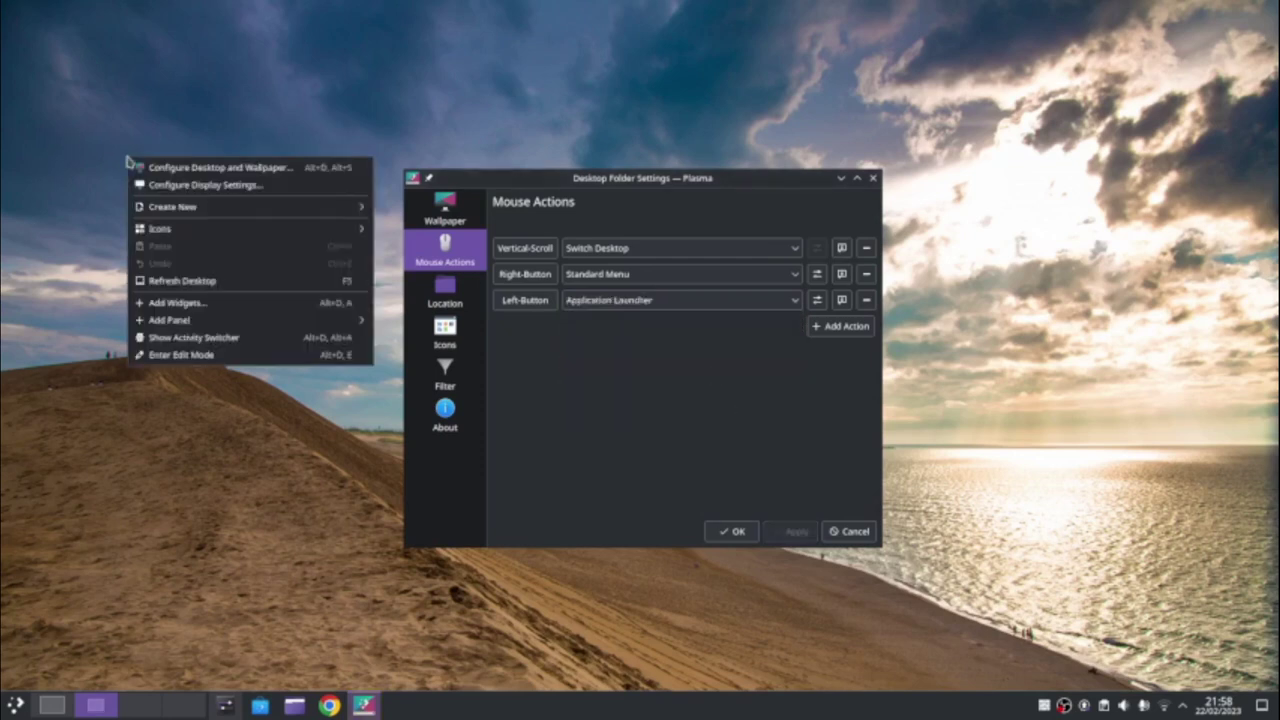
pyautogui.click(191, 108)
pyautogui.click(192, 108)
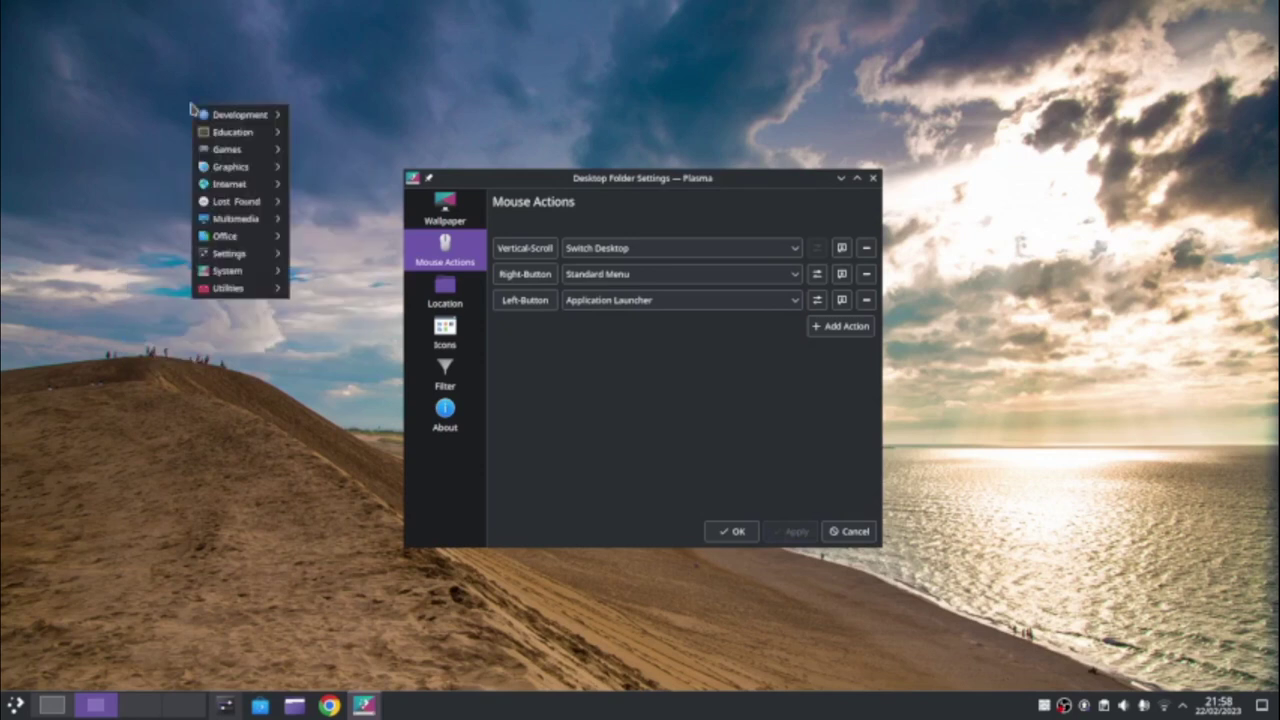
pyautogui.click(192, 108)
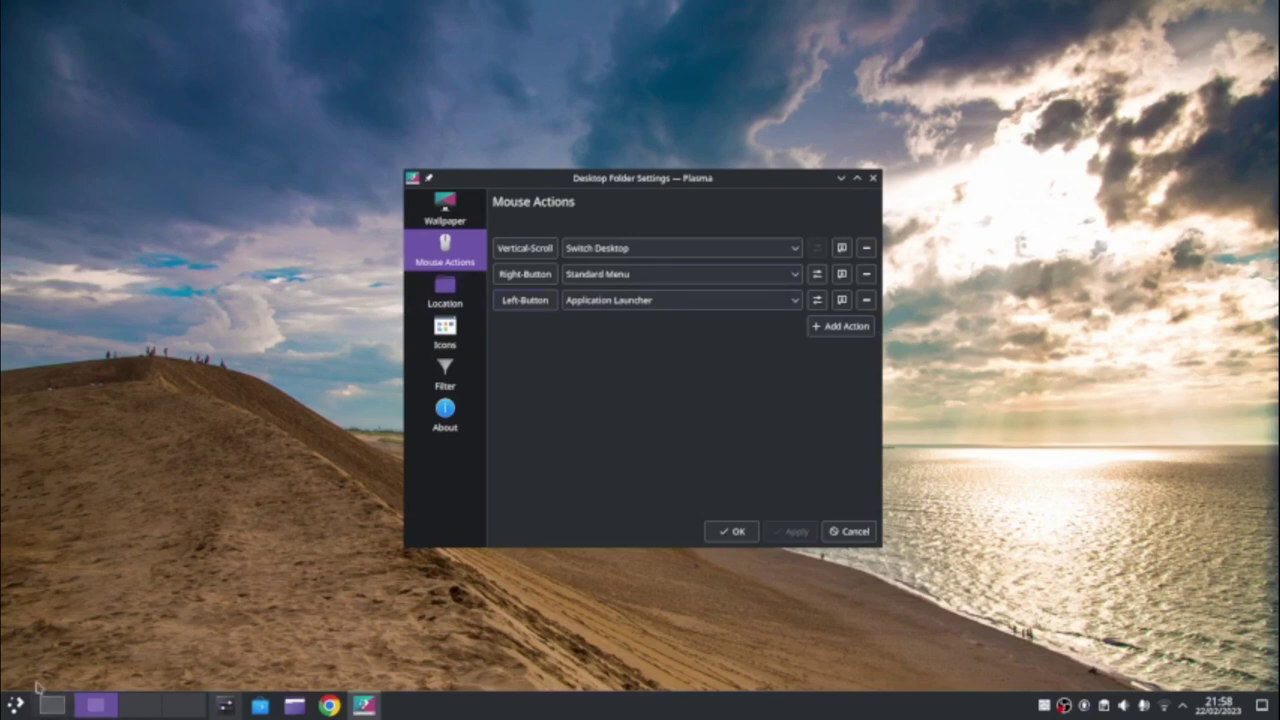
pyautogui.scroll(1, 35, 685)
pyautogui.scroll(-1, 35, 685)
pyautogui.scroll(1, 35, 685)
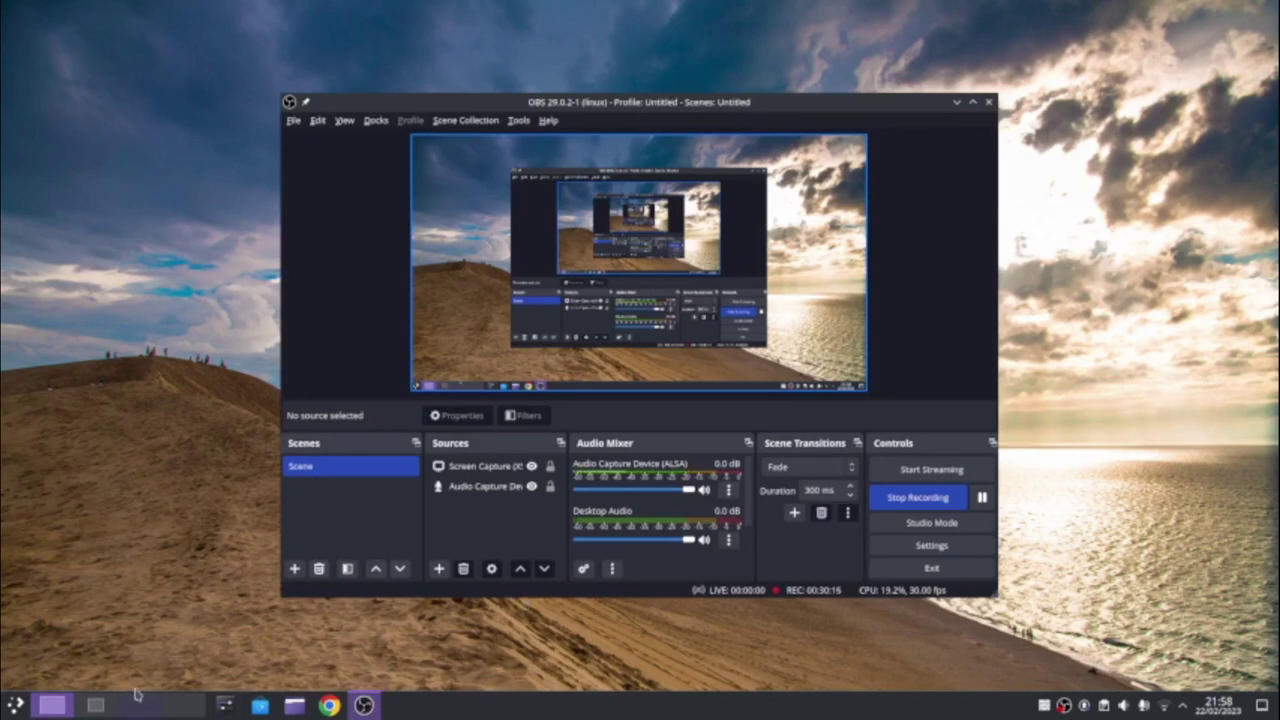
pyautogui.scroll(-1, 137, 694)
# - Compare the left-button launcher on the desktop with the panel's main application menu, and dismiss both
pyautogui.click(224, 453)
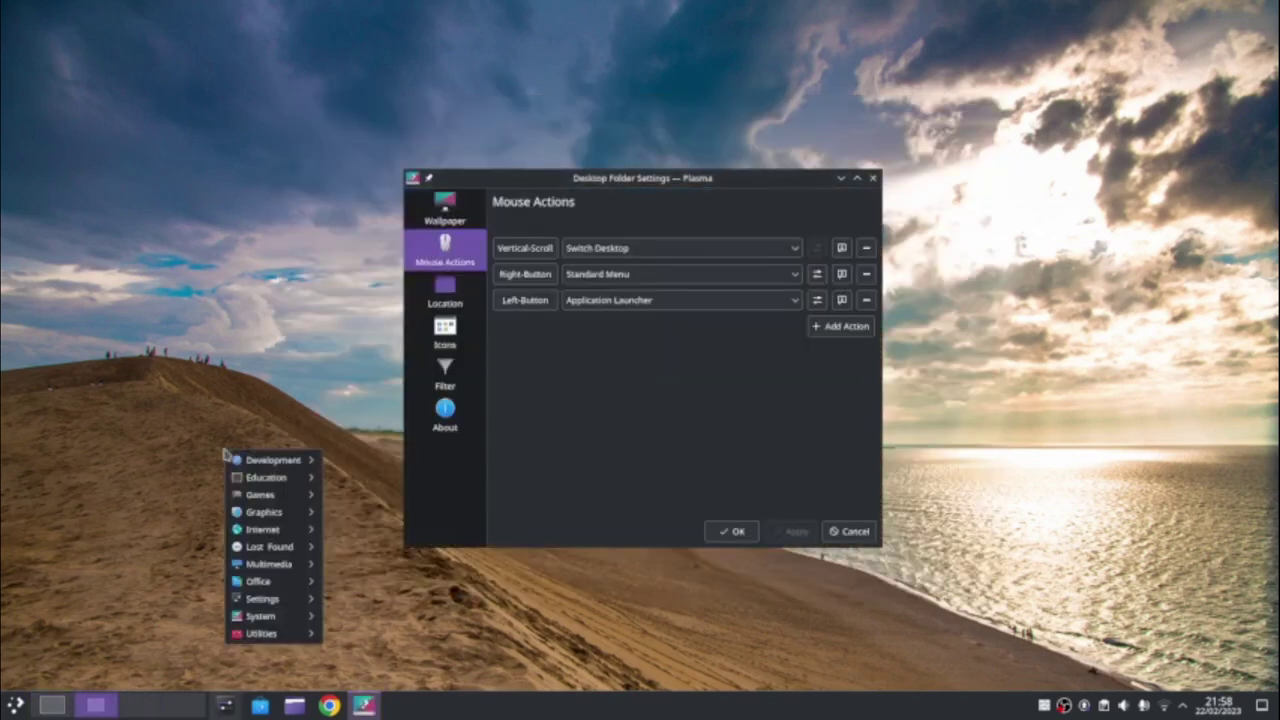
pyautogui.press('super')
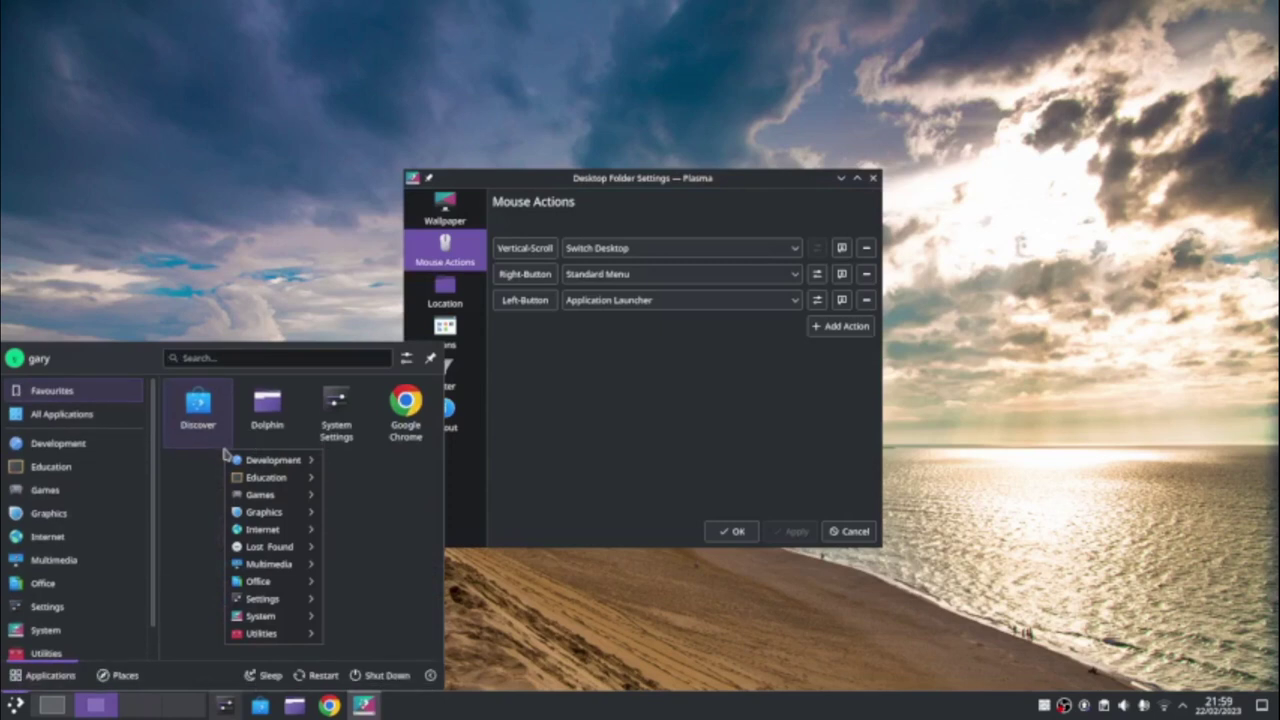
pyautogui.press('Escape')
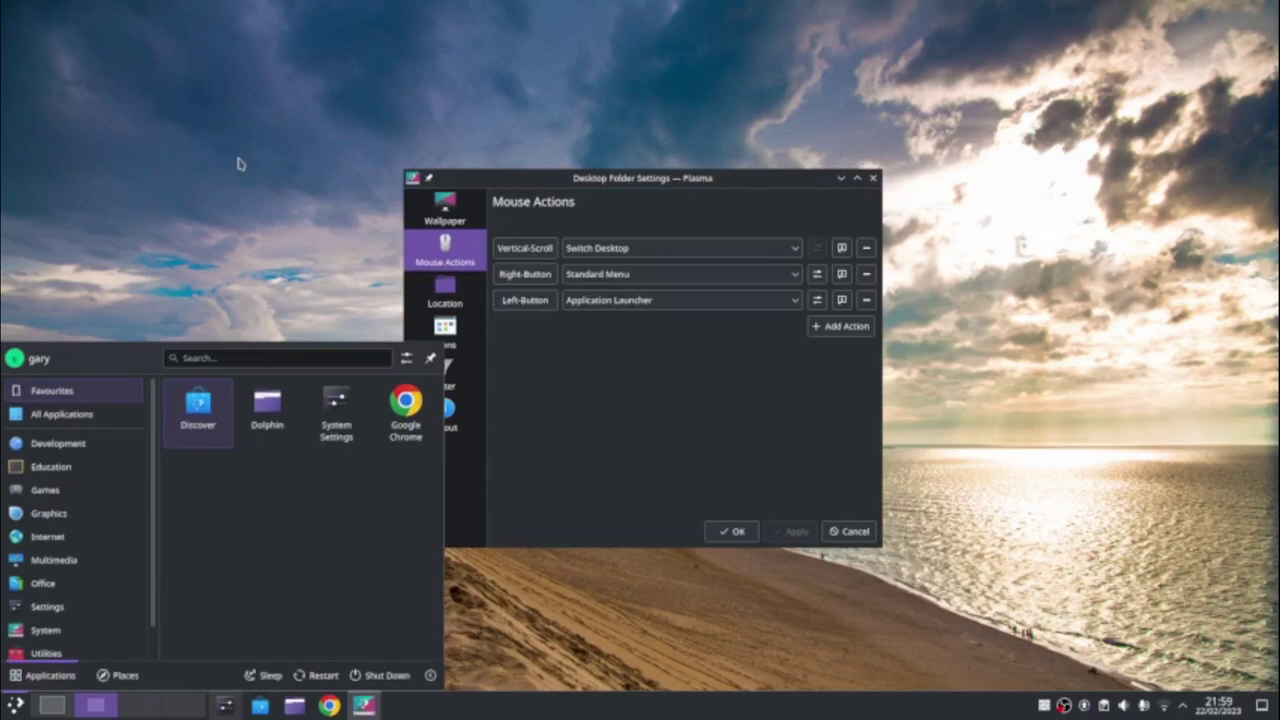
pyautogui.press('Escape')
# - Look through the left-button launcher on the desktop down to its Graphics category and dismiss it
pyautogui.click(172, 237)
pyautogui.press('Down')
pyautogui.press('Down')
pyautogui.press('Down')
pyautogui.press('Down')
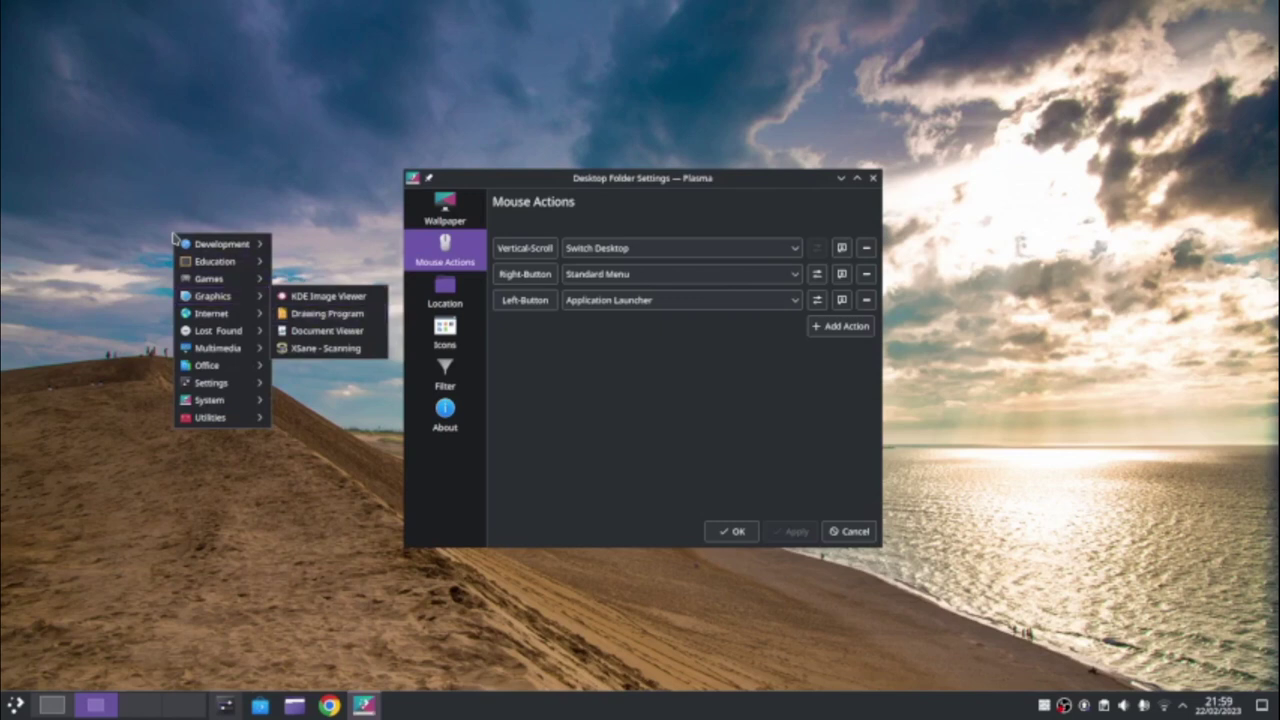
pyautogui.press('Escape')
pyautogui.press('Escape')
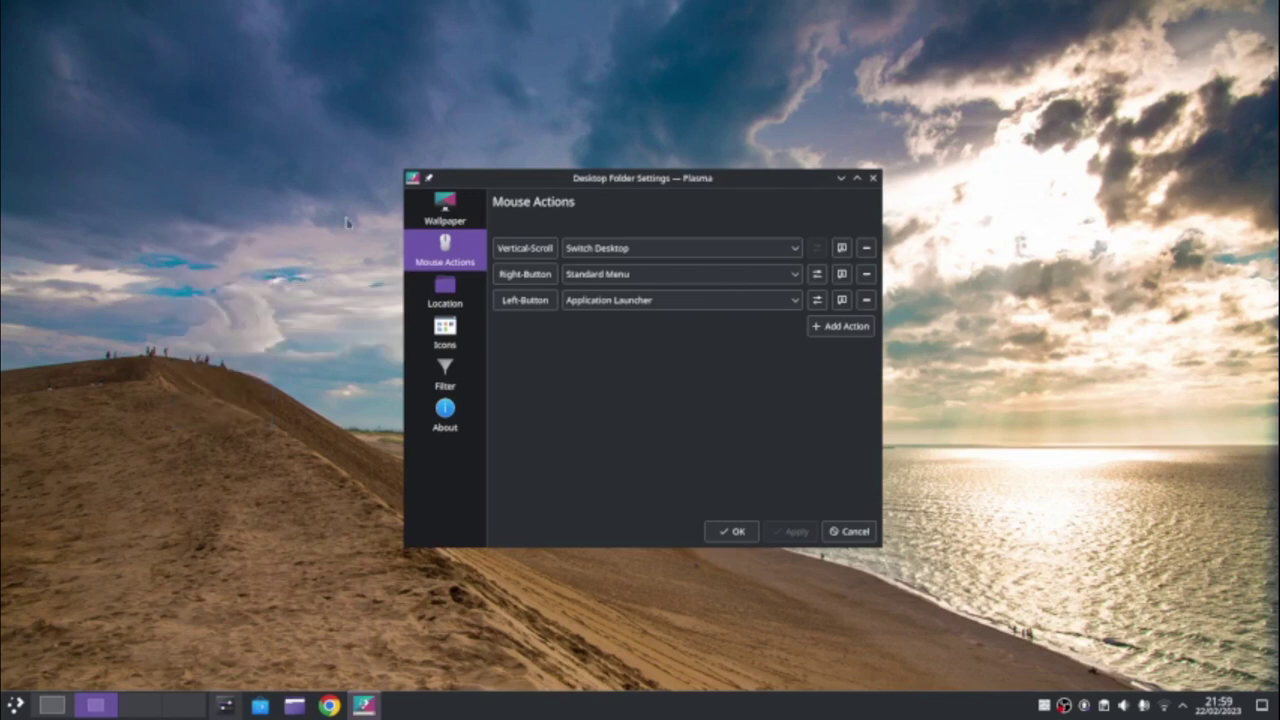
# - In the Location settings, show files linked to the current activity on the desktop and apply the change
pyautogui.press('Down')
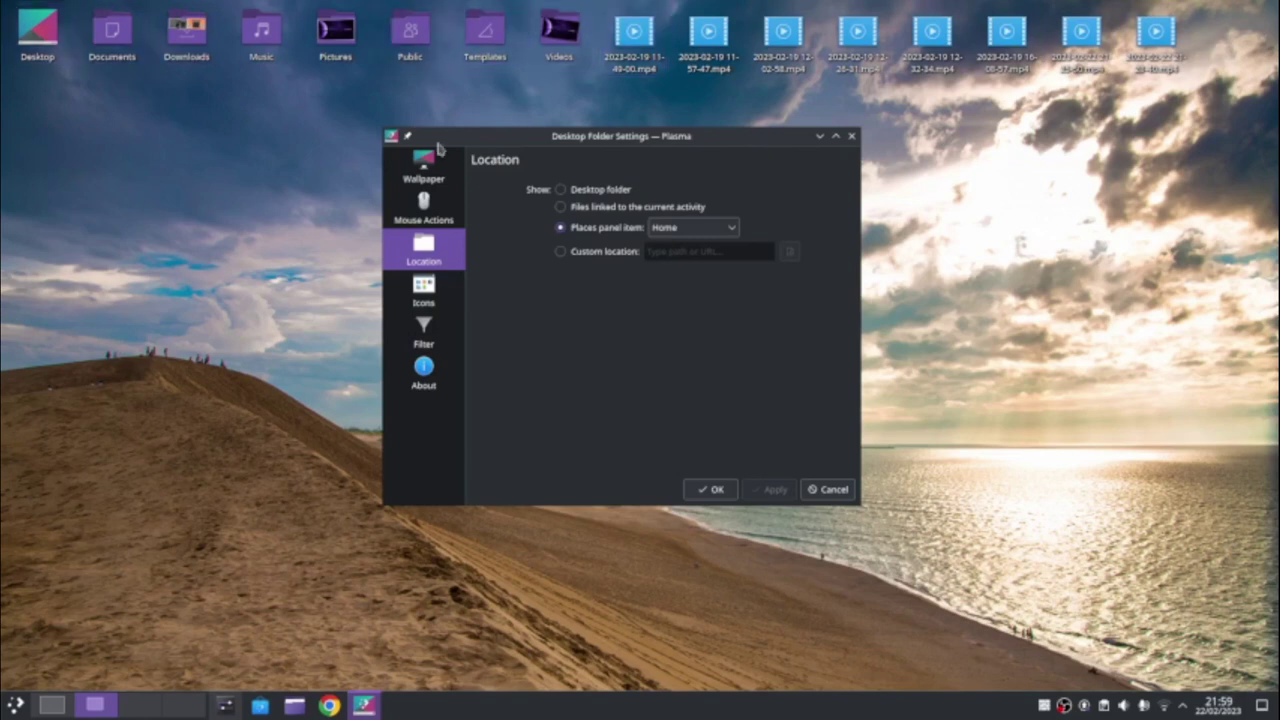
pyautogui.press('Up')
pyautogui.hotkey('alt', 'a')
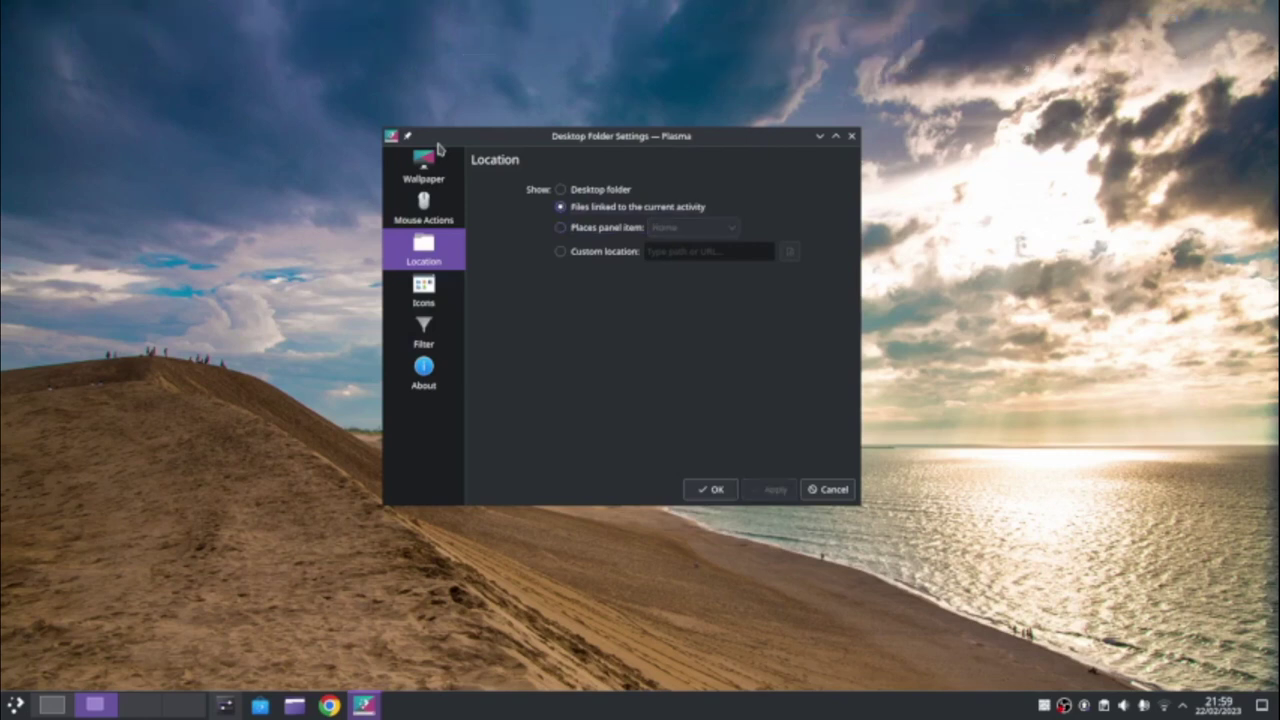
# - Set the desktop location to Desktop folder, apply the change and close the desktop folder settings
pyautogui.press('Up')
pyautogui.hotkey('alt', 'a')
pyautogui.press('Escape')
# - Switch to System Settings and open the Global Theme page in the Appearance section
pyautogui.rightClick(514, 240)
pyautogui.click(410, 231)
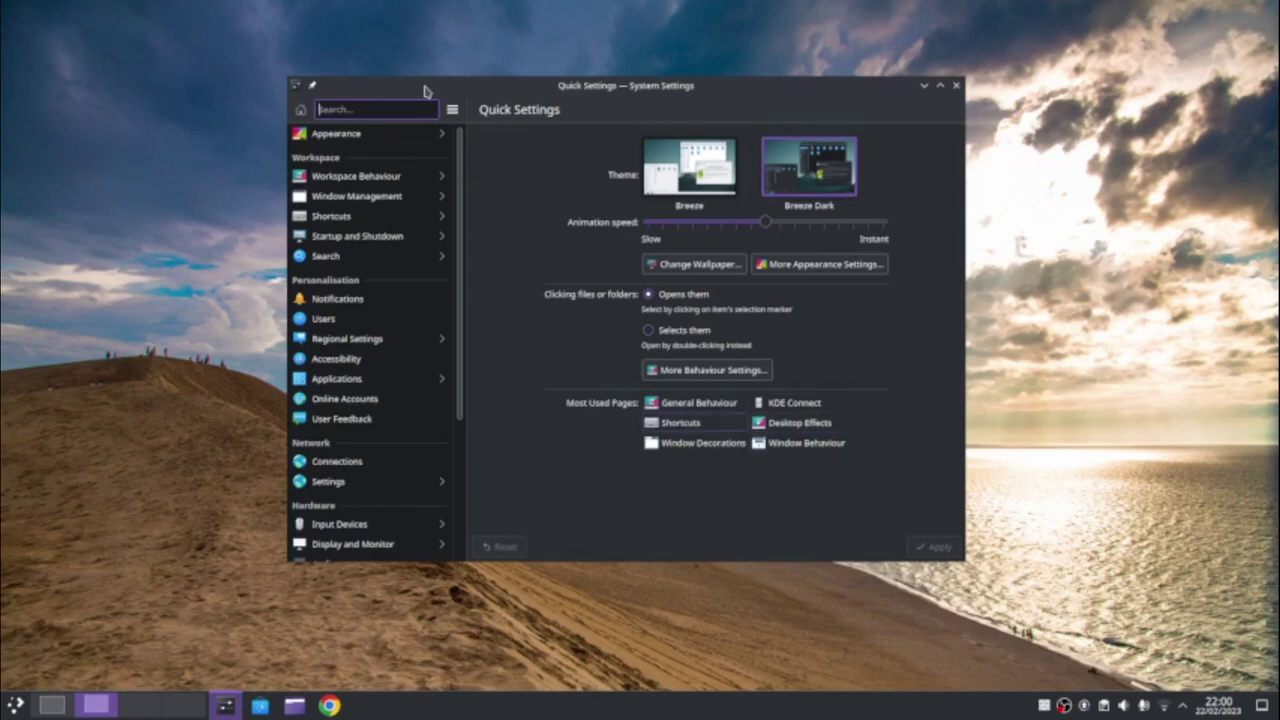
pyautogui.press('Up')
pyautogui.press('Up')
pyautogui.press('Up')
pyautogui.press('Up')
pyautogui.press('Up')
pyautogui.press('Return')
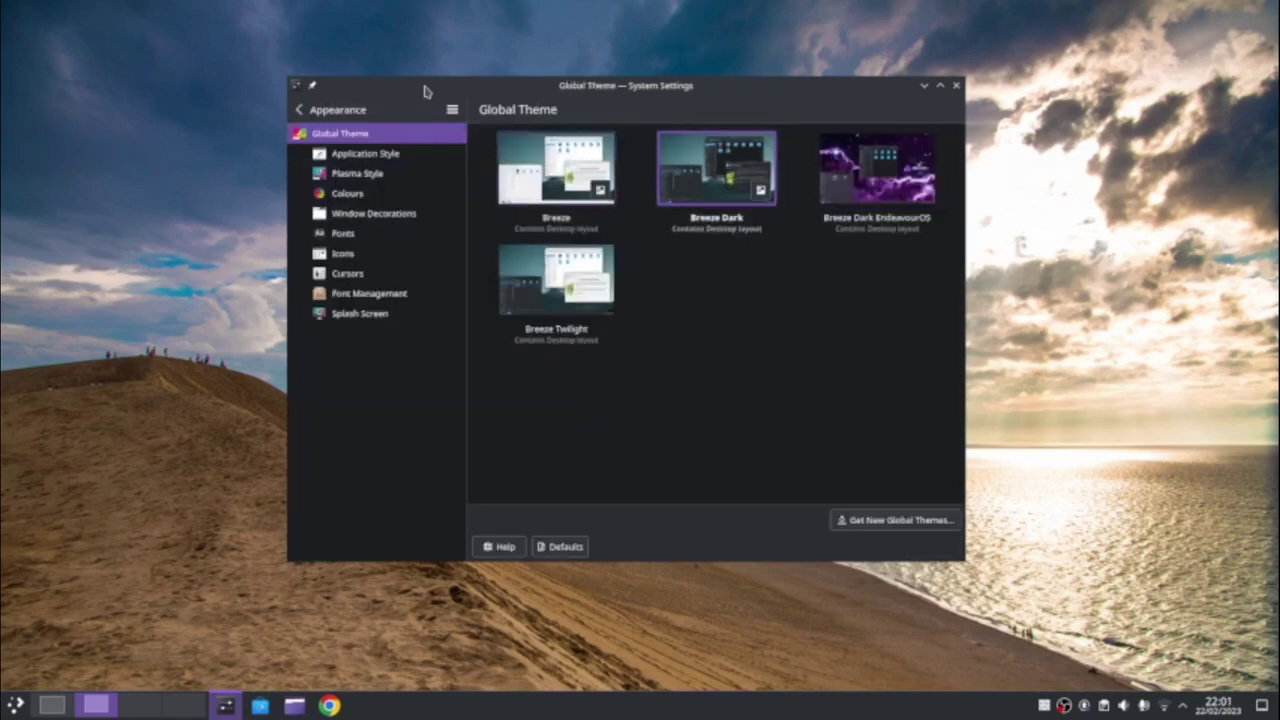
# - Look through the available global themes and open the Application Style page
pyautogui.press('Right')
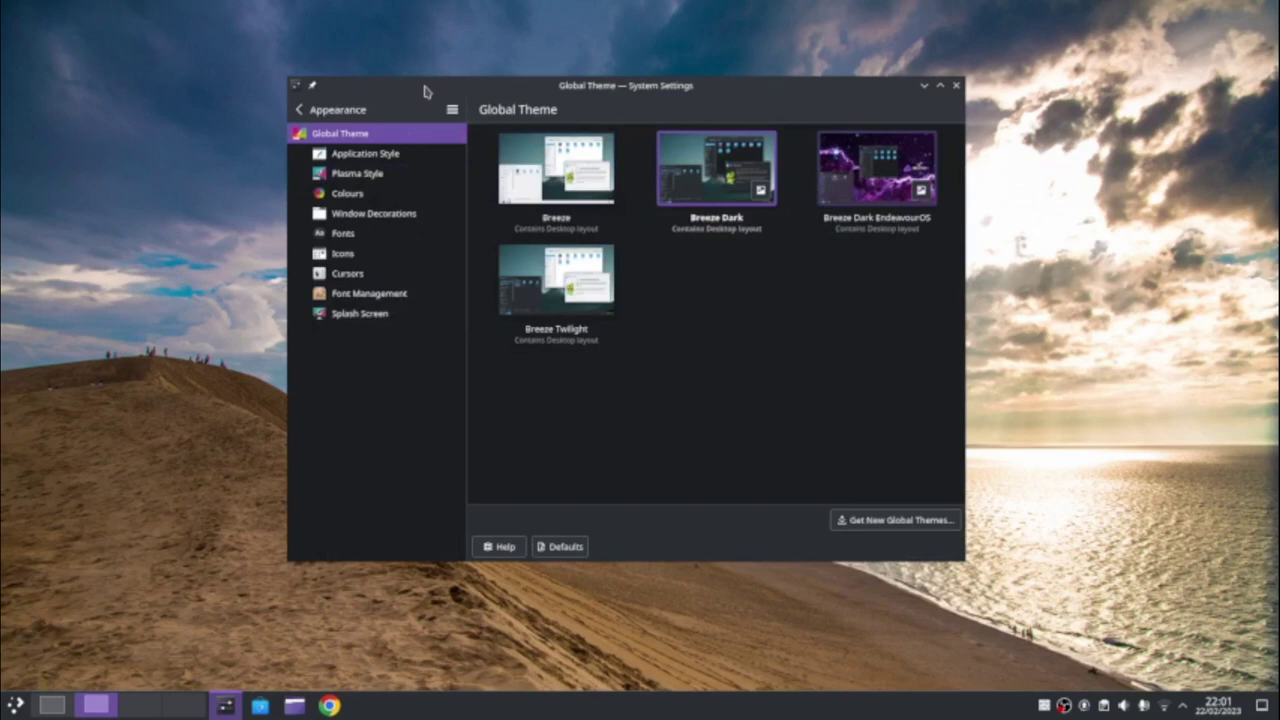
pyautogui.press('Left')
pyautogui.press('Left')
pyautogui.press('Down')
pyautogui.press('Tab')
pyautogui.press('Up')
pyautogui.press('Up')
pyautogui.press('Up')
pyautogui.press('Return')
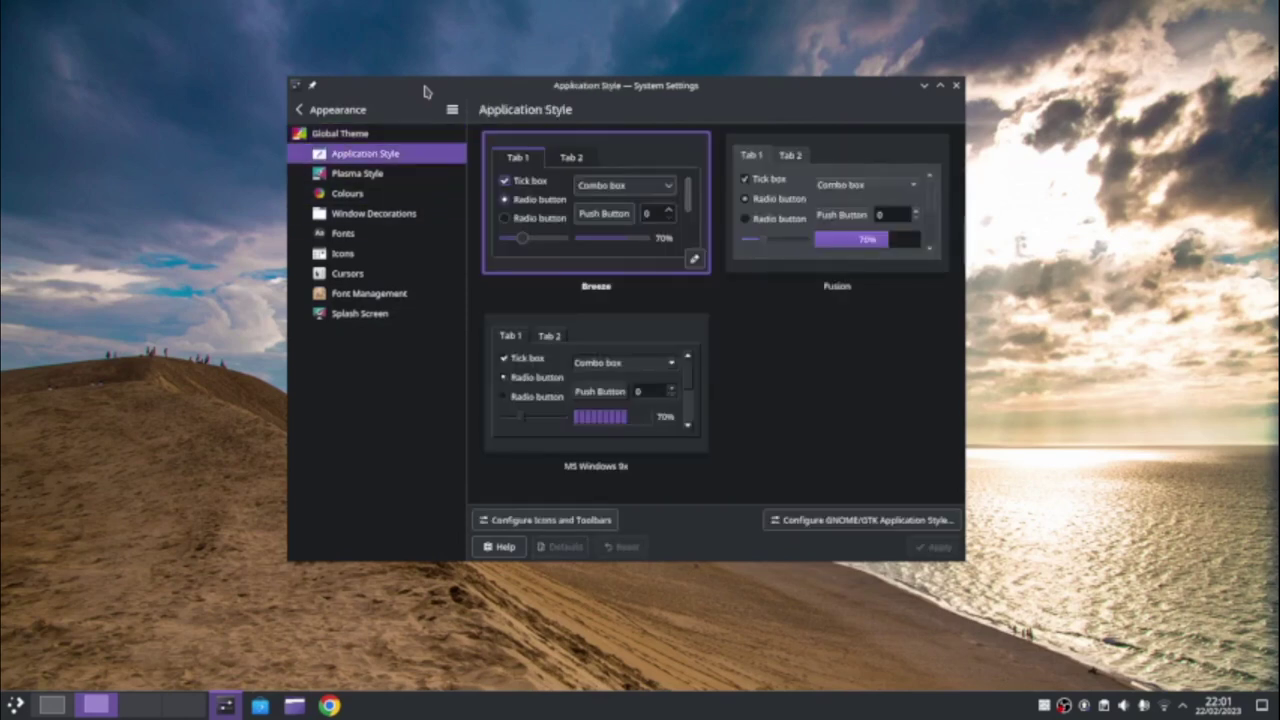
# - Look through the available application styles and open the Plasma Style page
pyautogui.press('Right')
pyautogui.press('Down')
pyautogui.press('Tab')
pyautogui.press('Up')
pyautogui.press('Return')
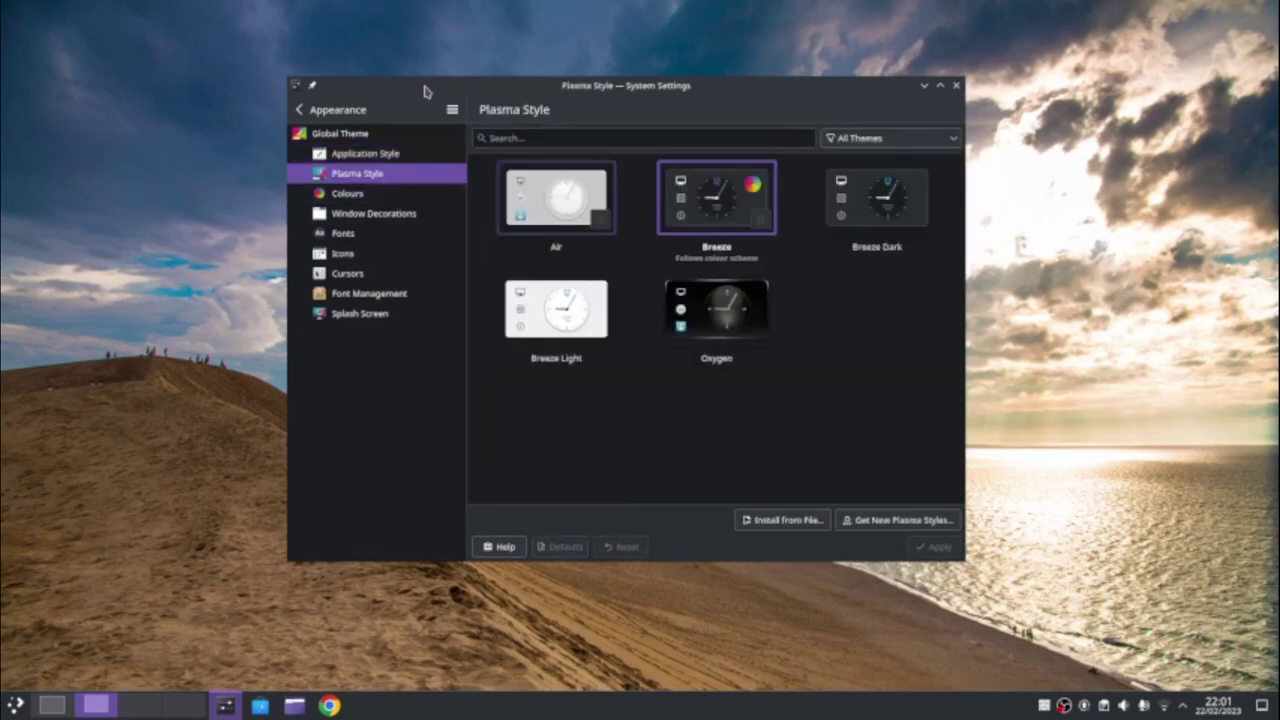
# - Try out the Air Plasma style by selecting and applying it
pyautogui.press('Down')
pyautogui.press('Up')
pyautogui.press('Down')
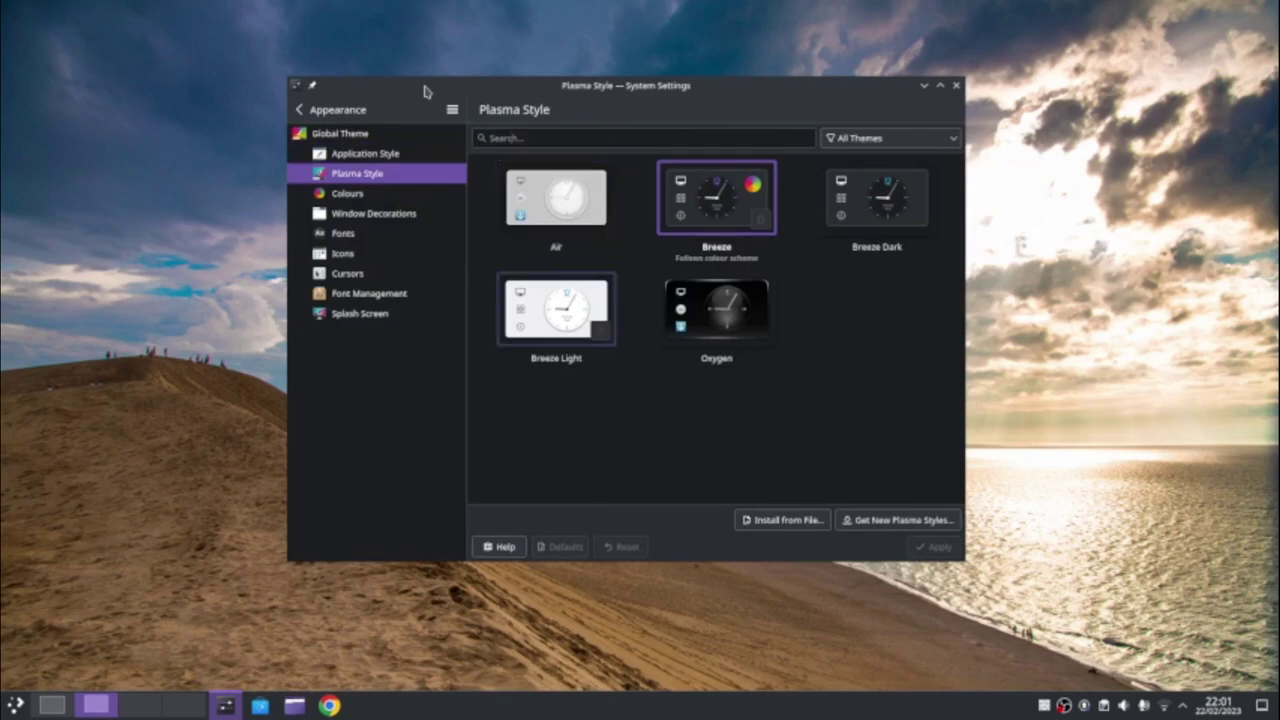
pyautogui.press('Up')
pyautogui.press('Return')
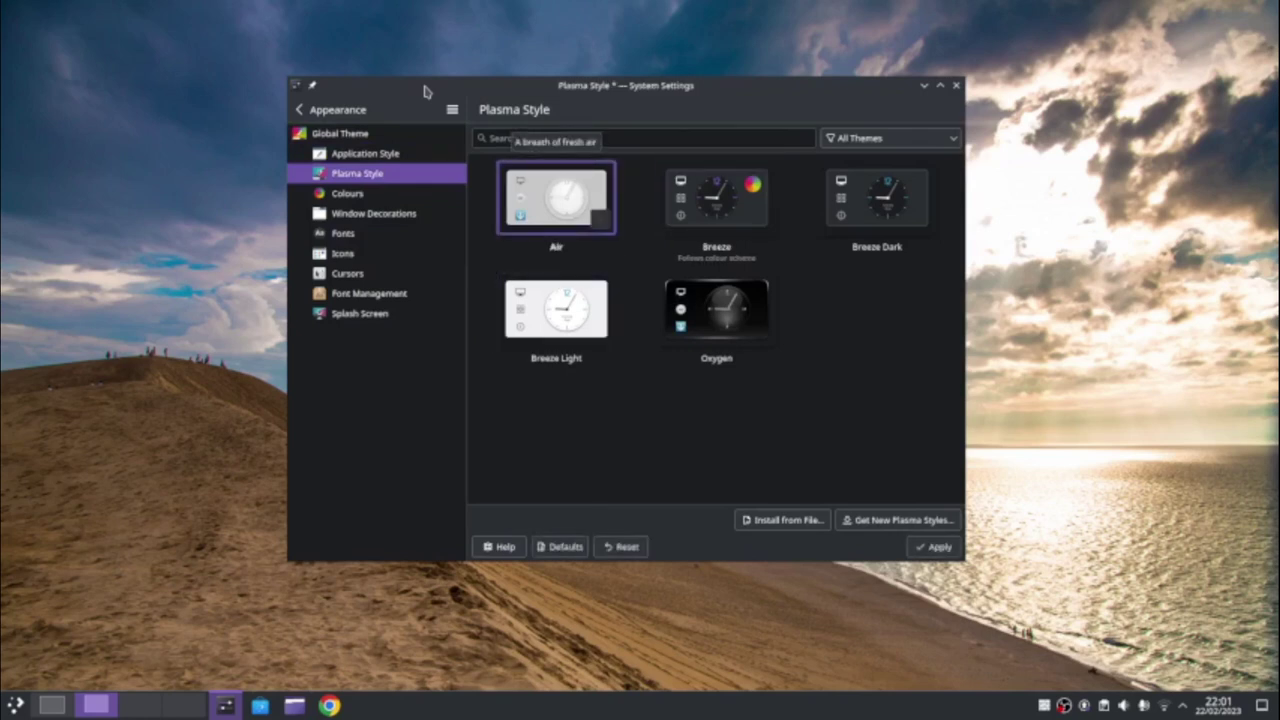
pyautogui.hotkey('alt', 'a')
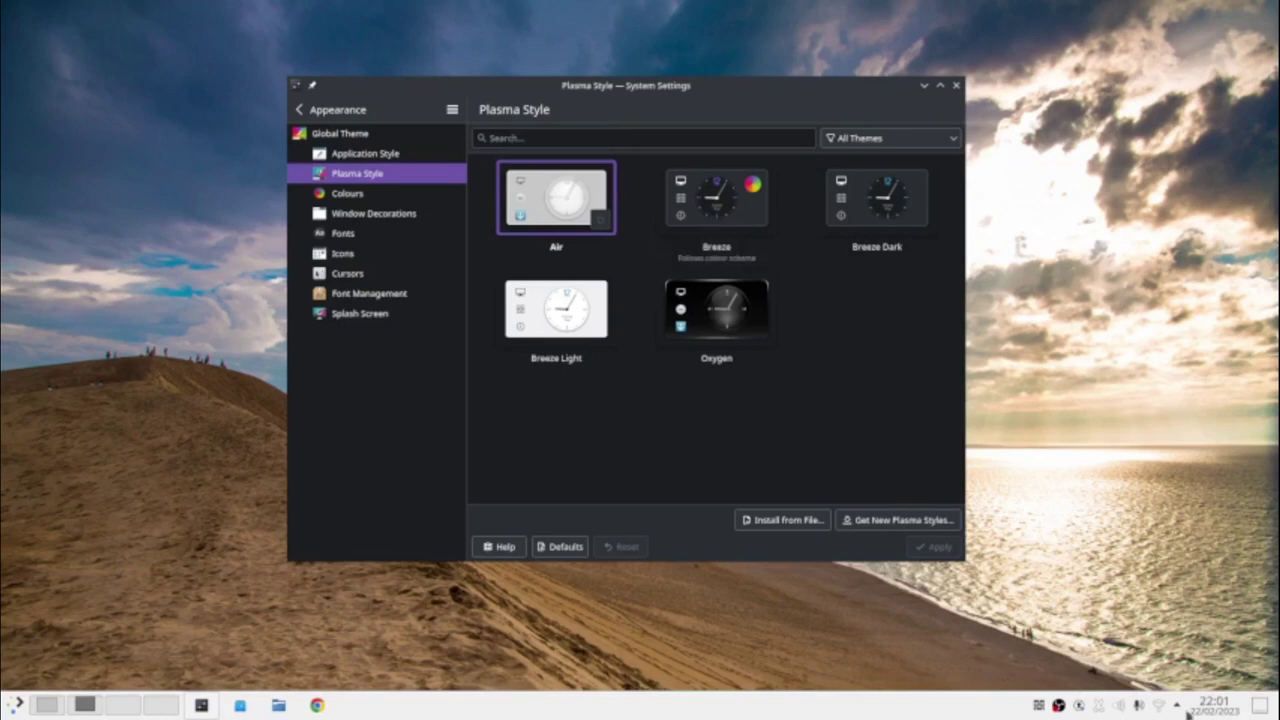
# - Apply the Breeze Plasma style, followed by the Breeze Dark style
pyautogui.click(716, 198)
pyautogui.hotkey('alt', 'a')
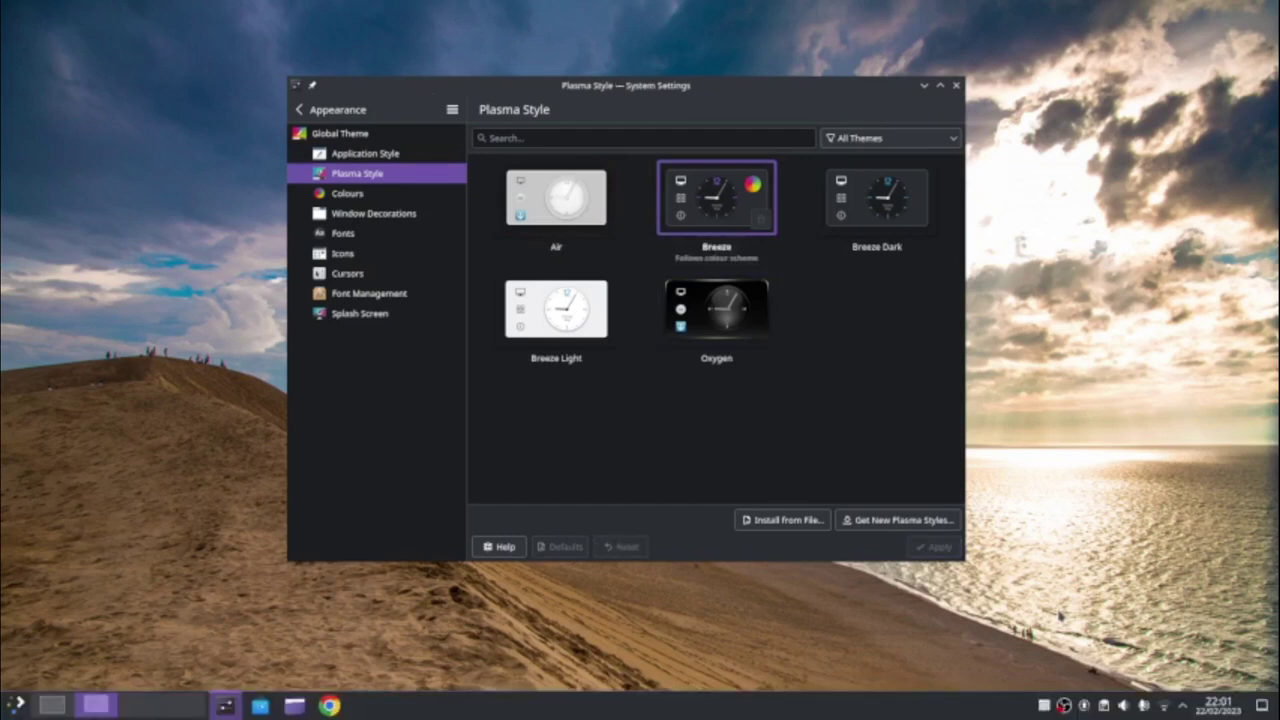
pyautogui.click(877, 197)
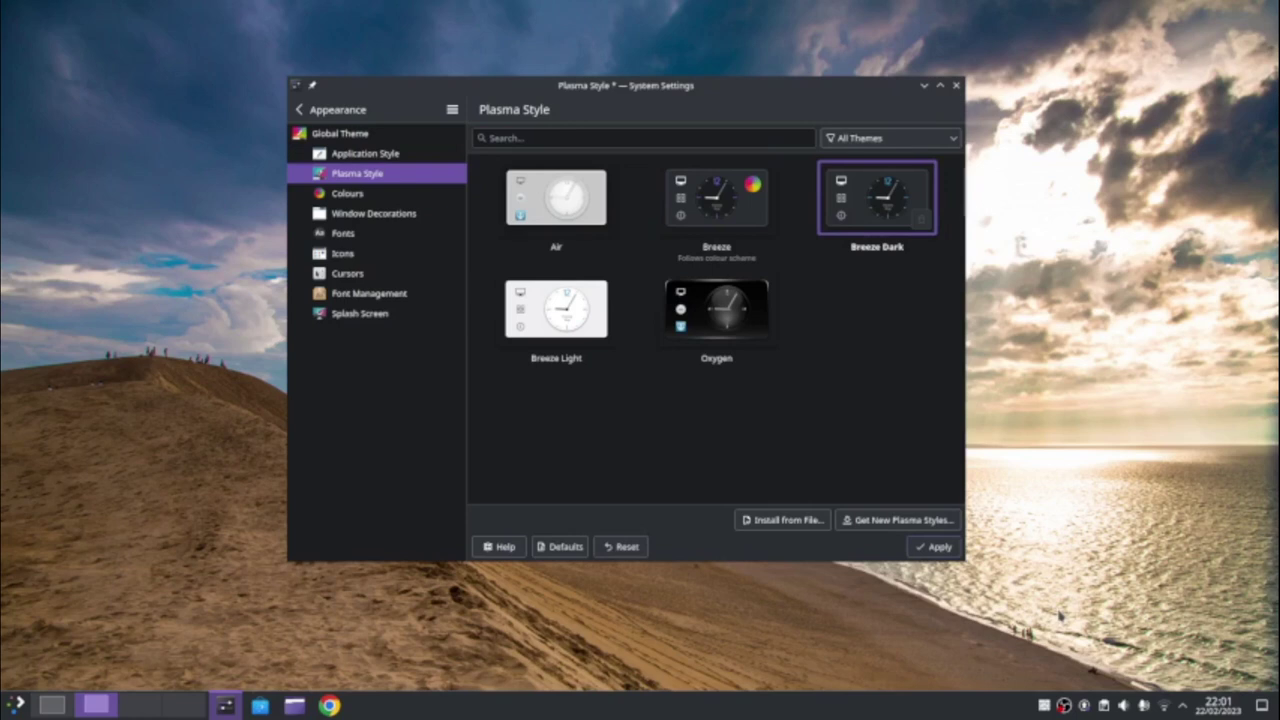
pyautogui.click(909, 552)
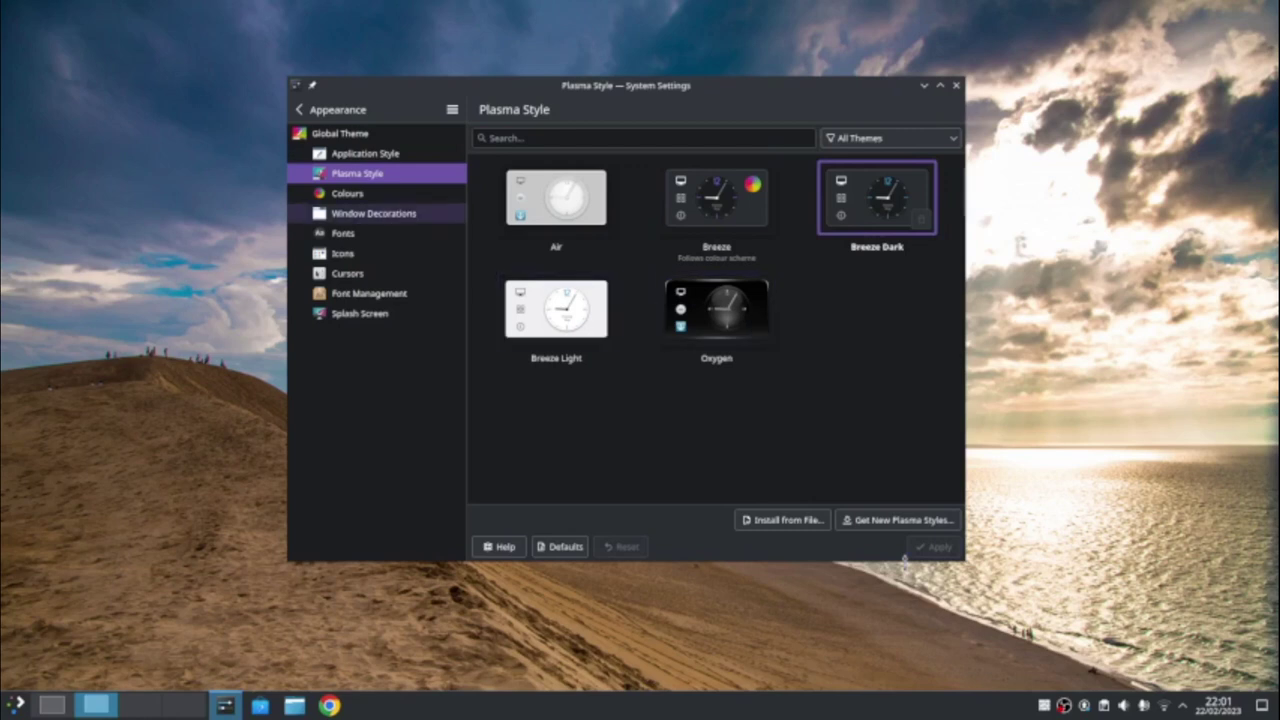
# - Look through the Window Decorations, Fonts, Icons, Cursors, Font Management and Splash Screen pages, and return to the main settings list
pyautogui.click(373, 213)
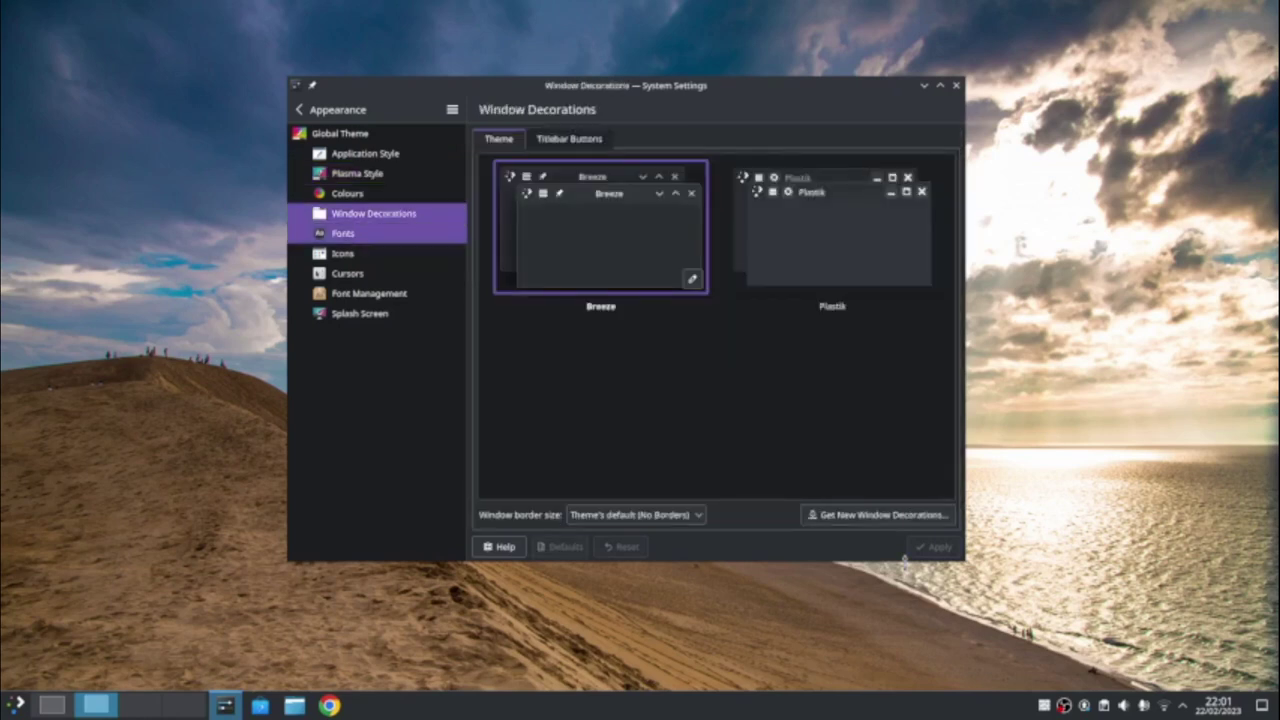
pyautogui.click(343, 233)
pyautogui.click(343, 253)
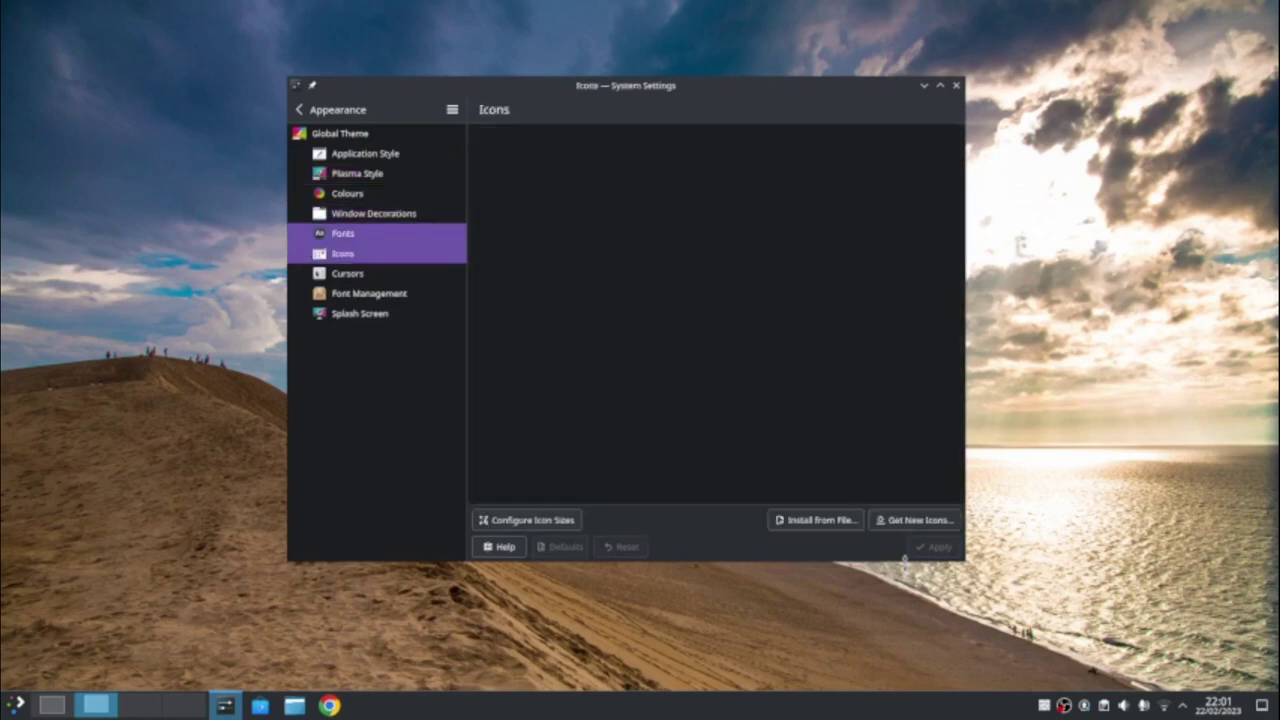
pyautogui.click(347, 273)
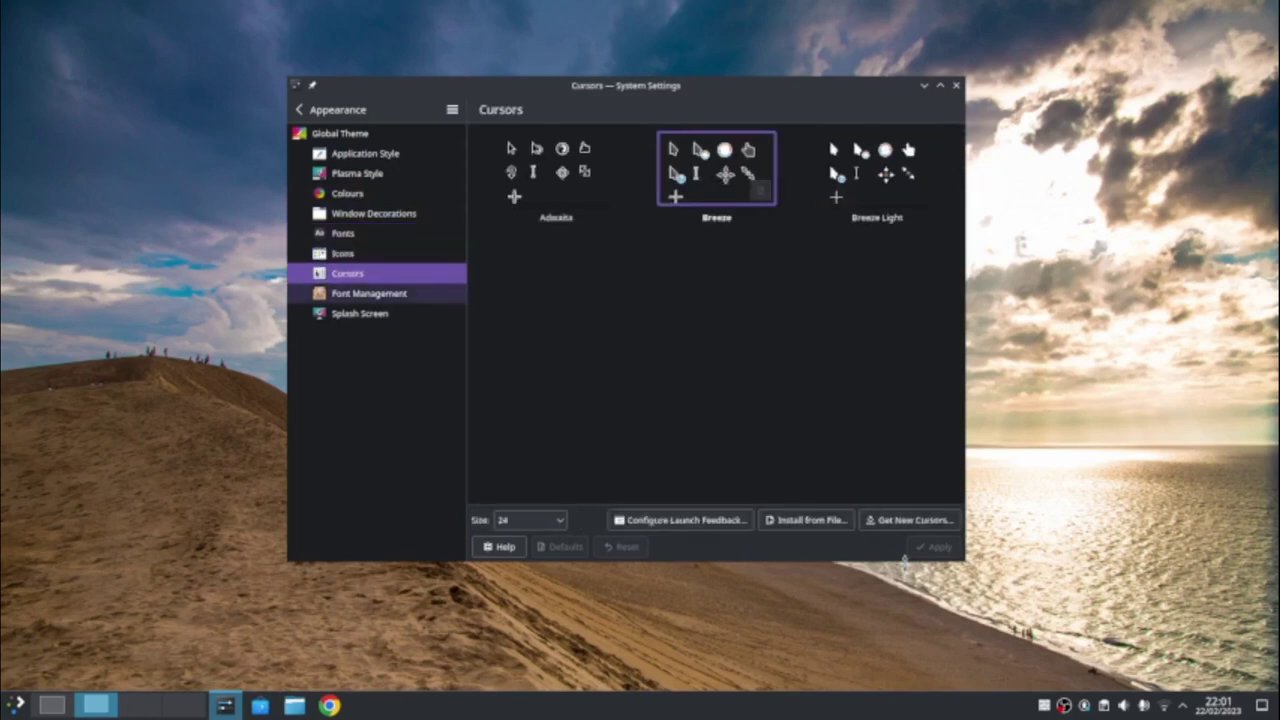
pyautogui.click(369, 293)
pyautogui.click(359, 313)
pyautogui.click(298, 109)
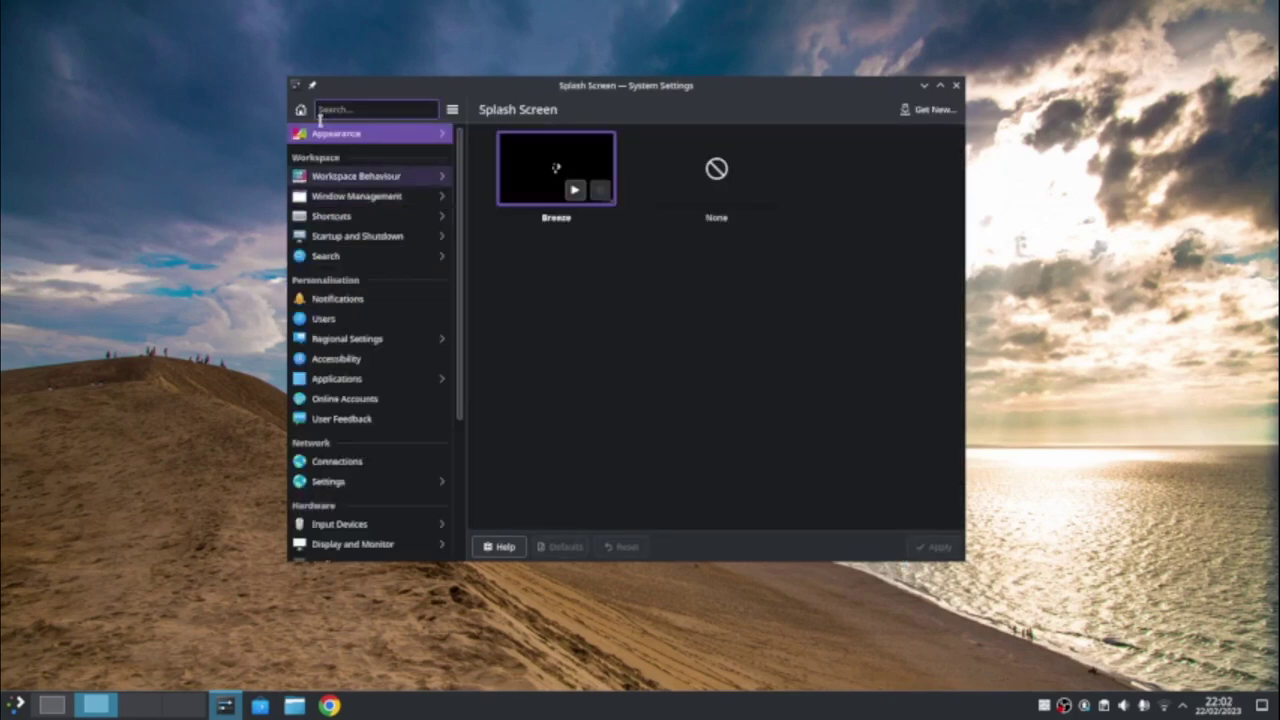
# - In the General Behaviour settings under Workspace Behaviour, turn off informational tooltips on mouse hover and apply the change
pyautogui.click(360, 171)
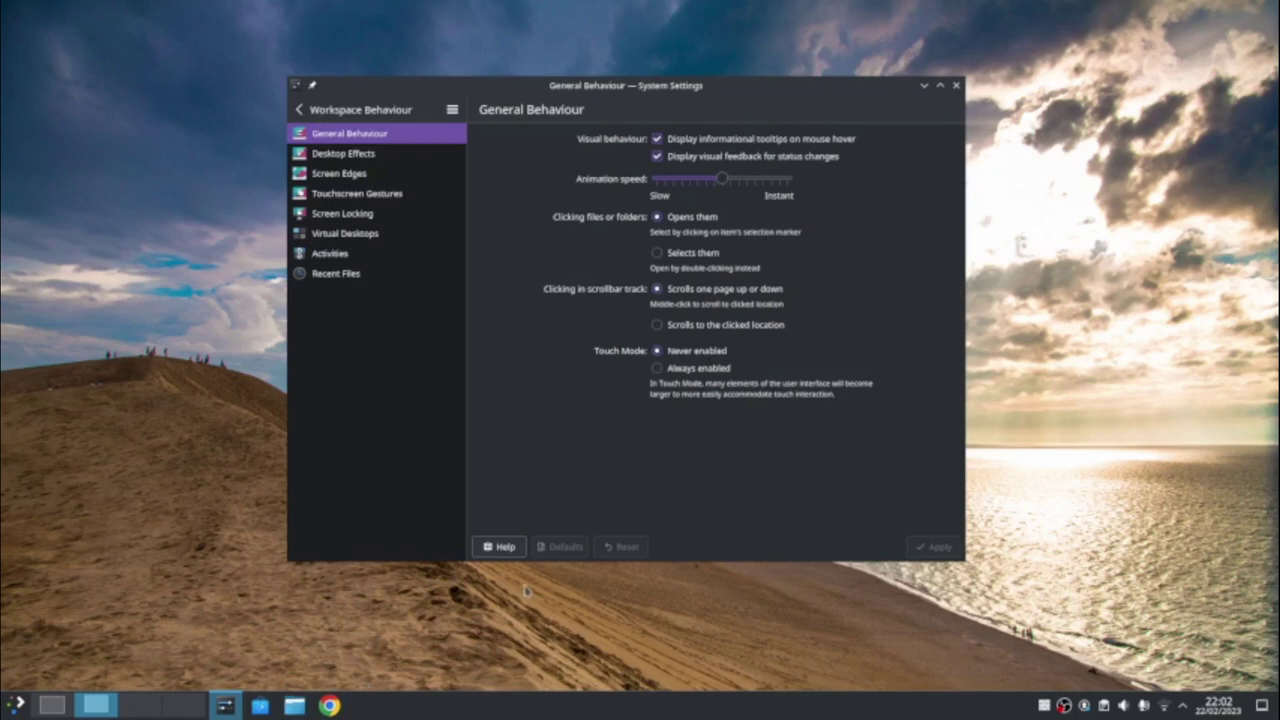
pyautogui.press('space')
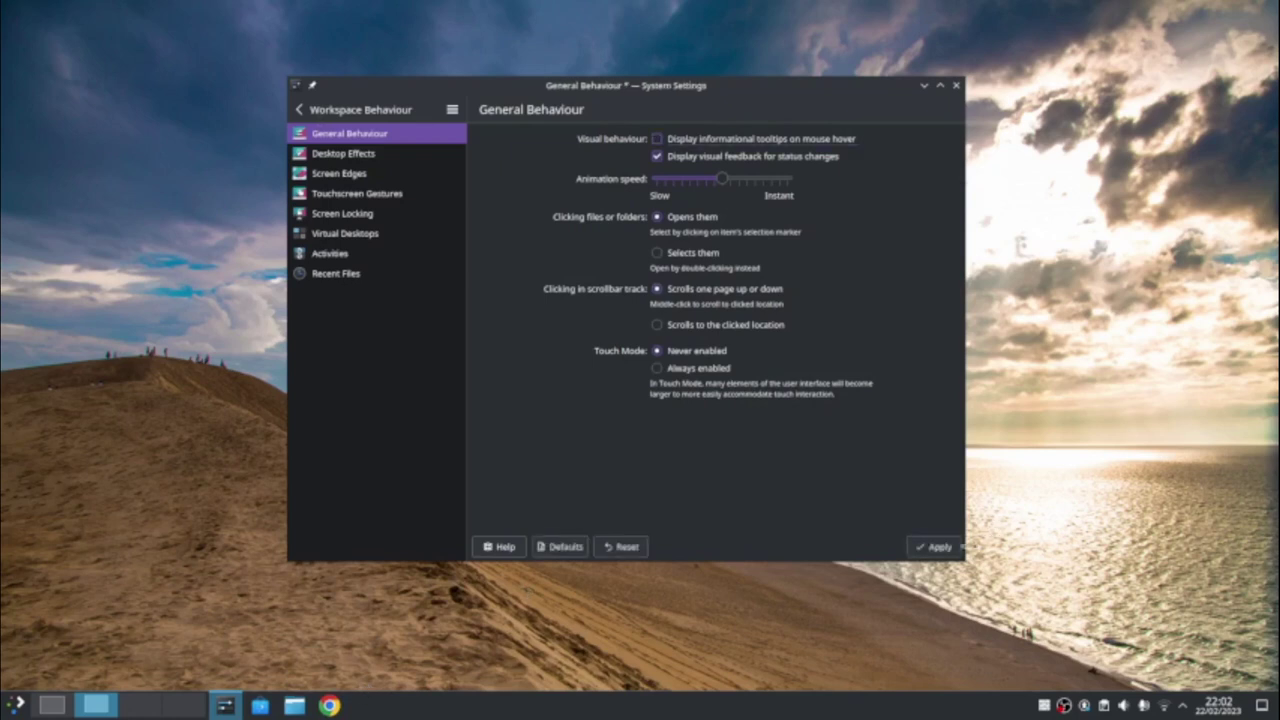
pyautogui.click(958, 546)
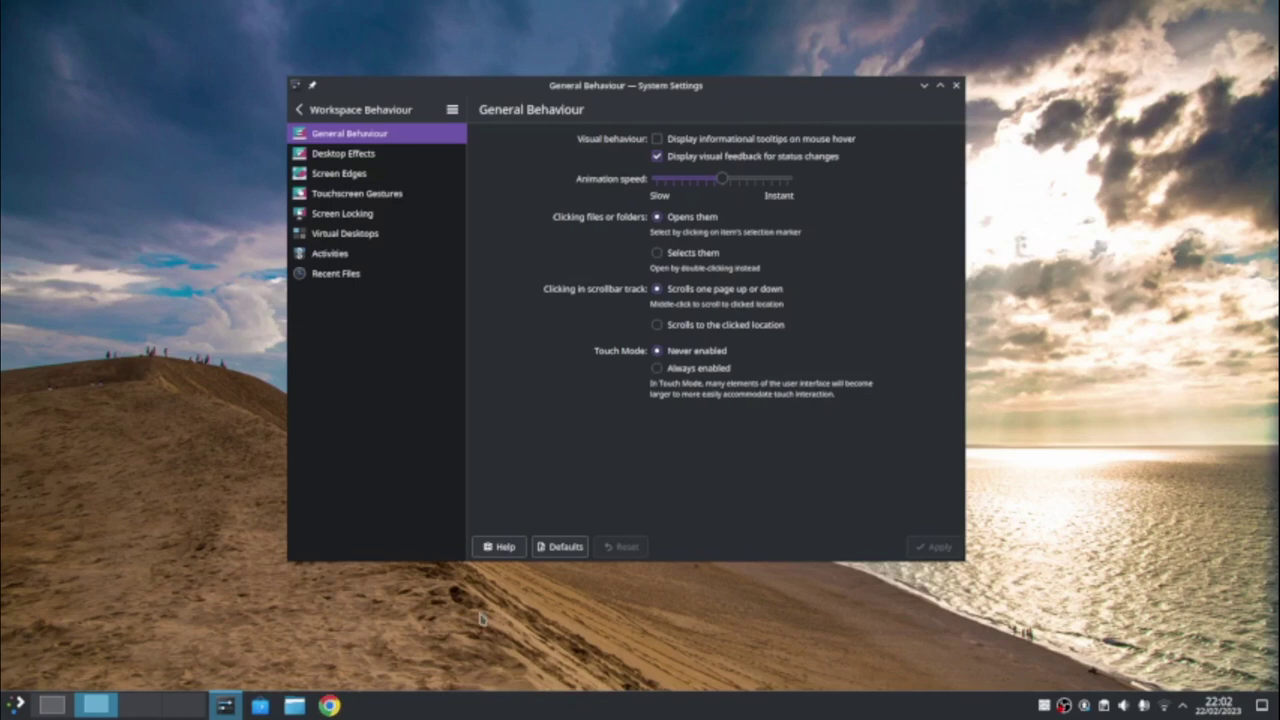
# - Turn informational tooltips on mouse hover back on and open the Desktop Effects settings, confirming the change
pyautogui.press('space')
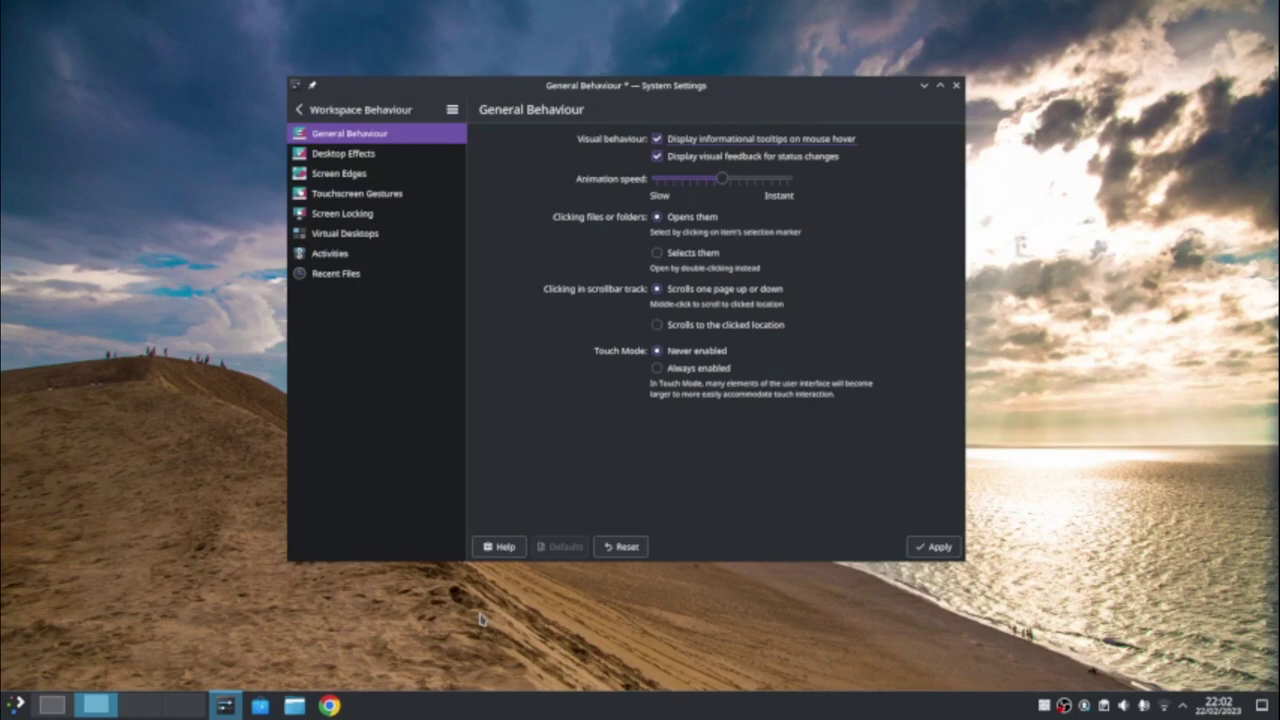
pyautogui.click(343, 153)
pyautogui.press('Return')
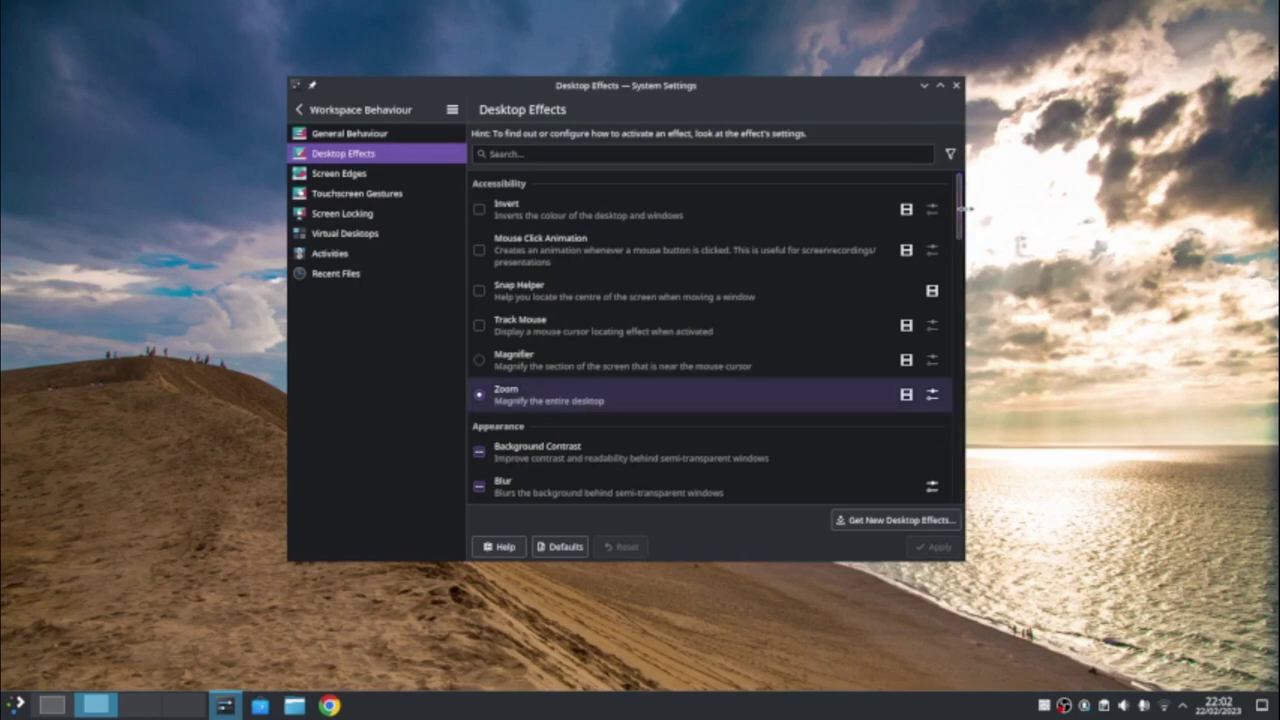
# - Try the Wobbly Windows desktop effect by enabling it and moving the settings window, and turn the effect off again
pyautogui.press('Up')
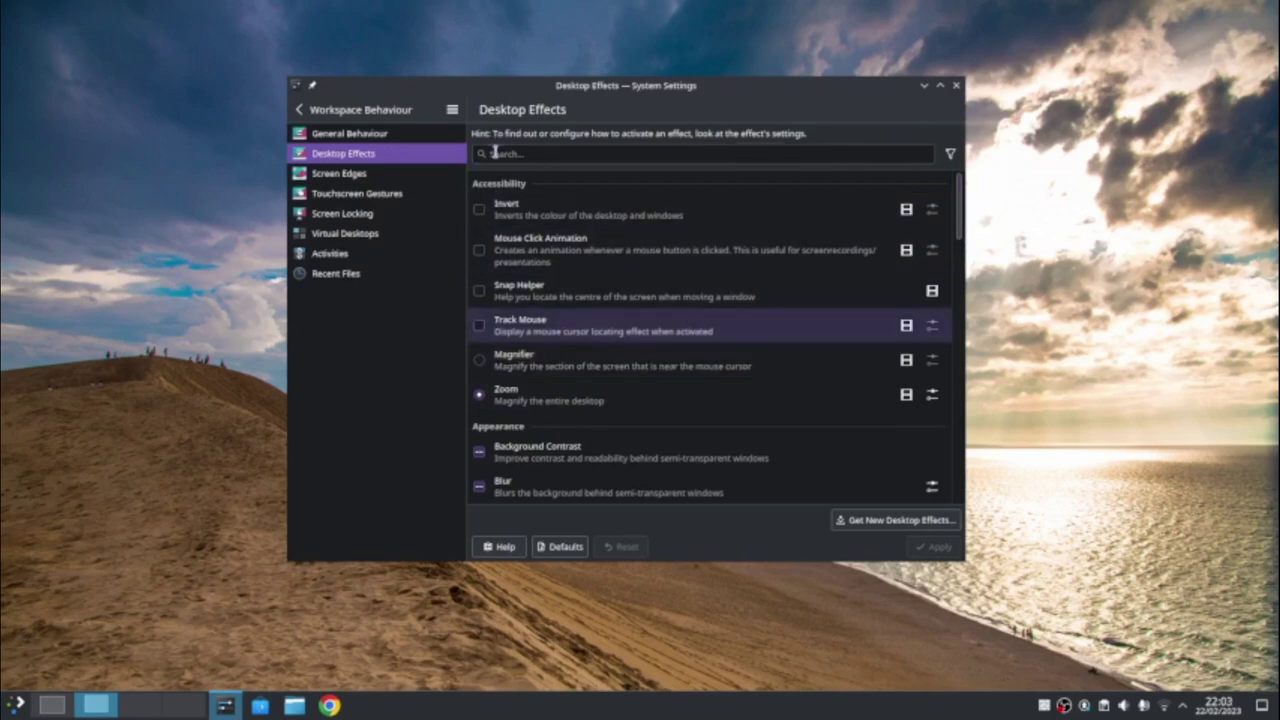
pyautogui.scroll(-5, 700, 340)
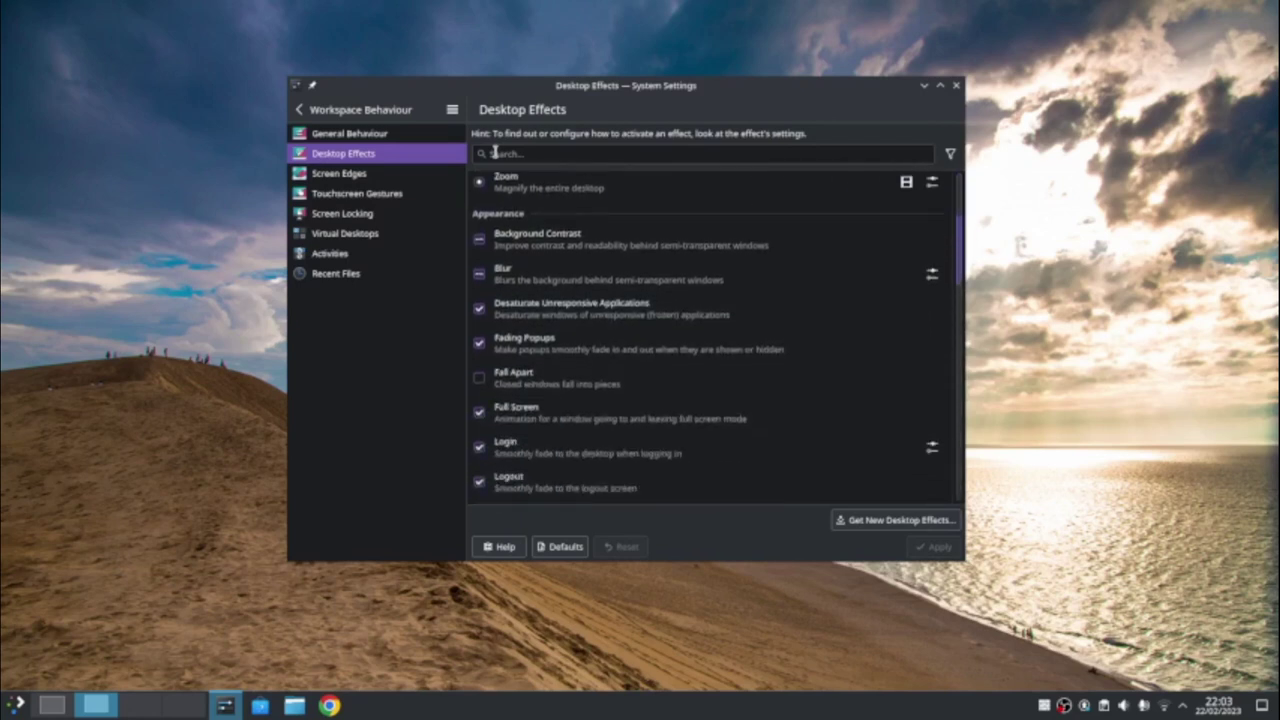
pyautogui.scroll(-5, 960, 300)
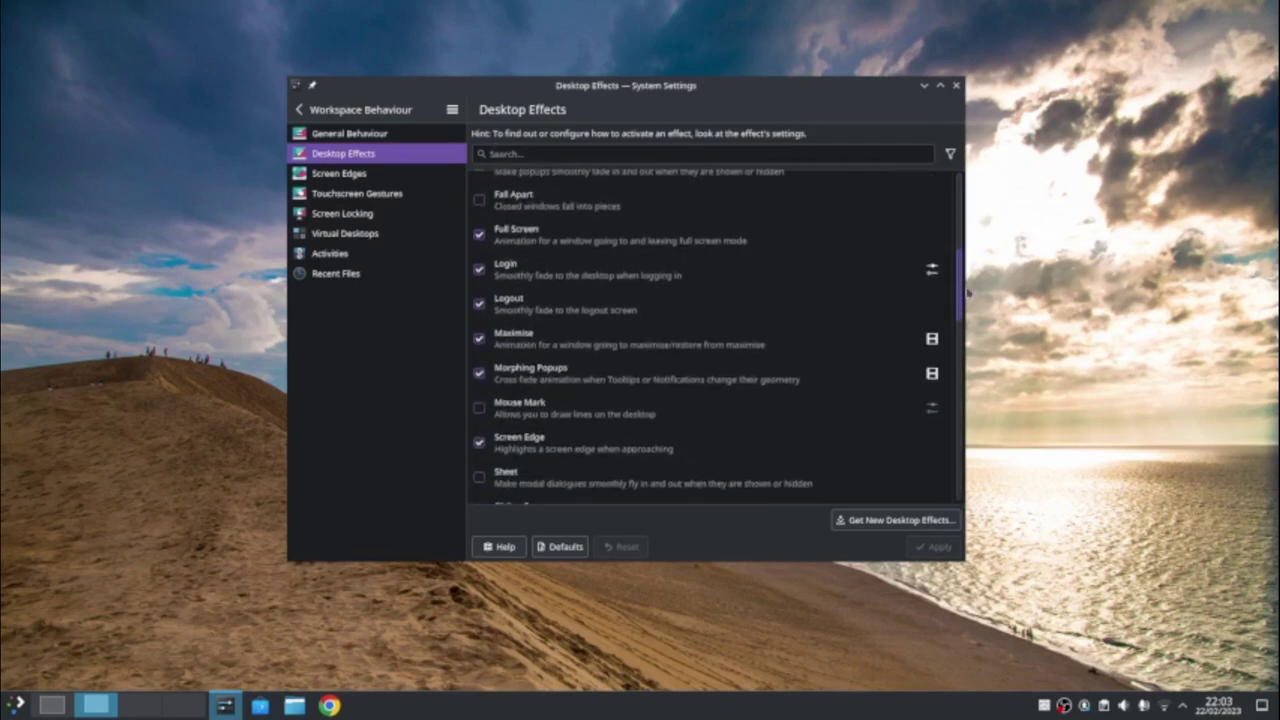
pyautogui.scroll(-5, 960, 313)
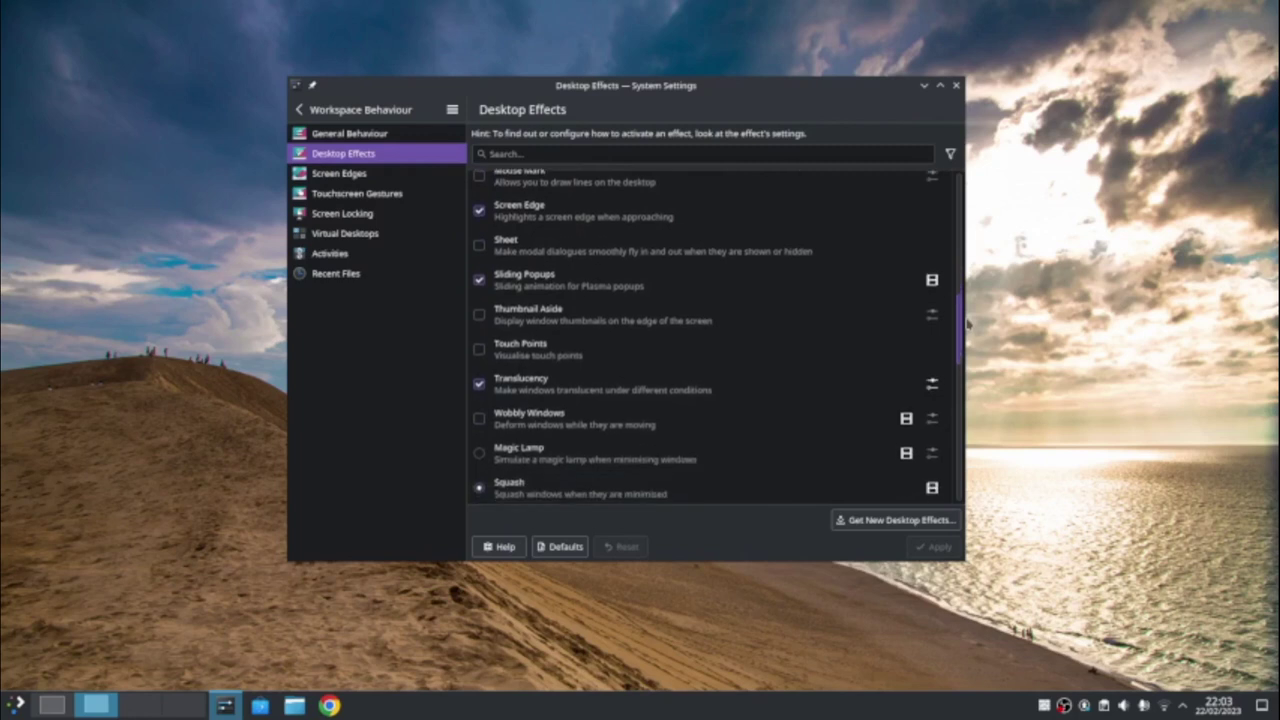
pyautogui.scroll(-1, 965, 330)
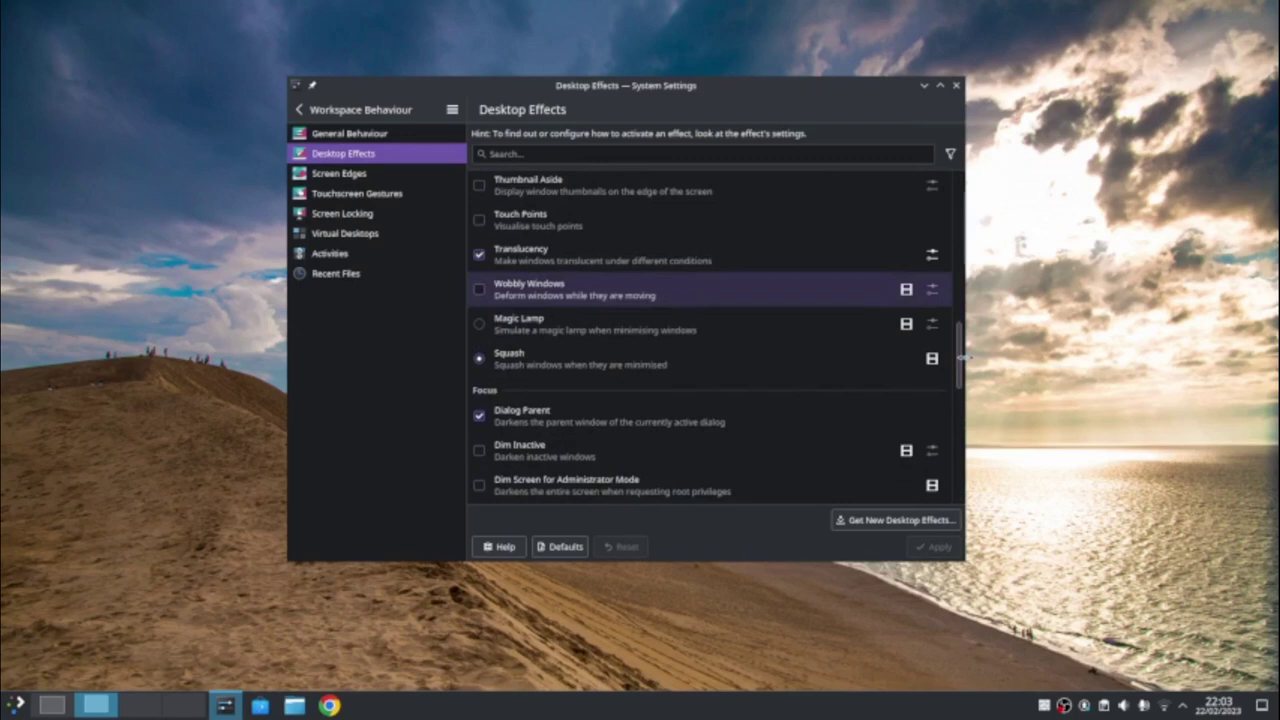
pyautogui.click(479, 289)
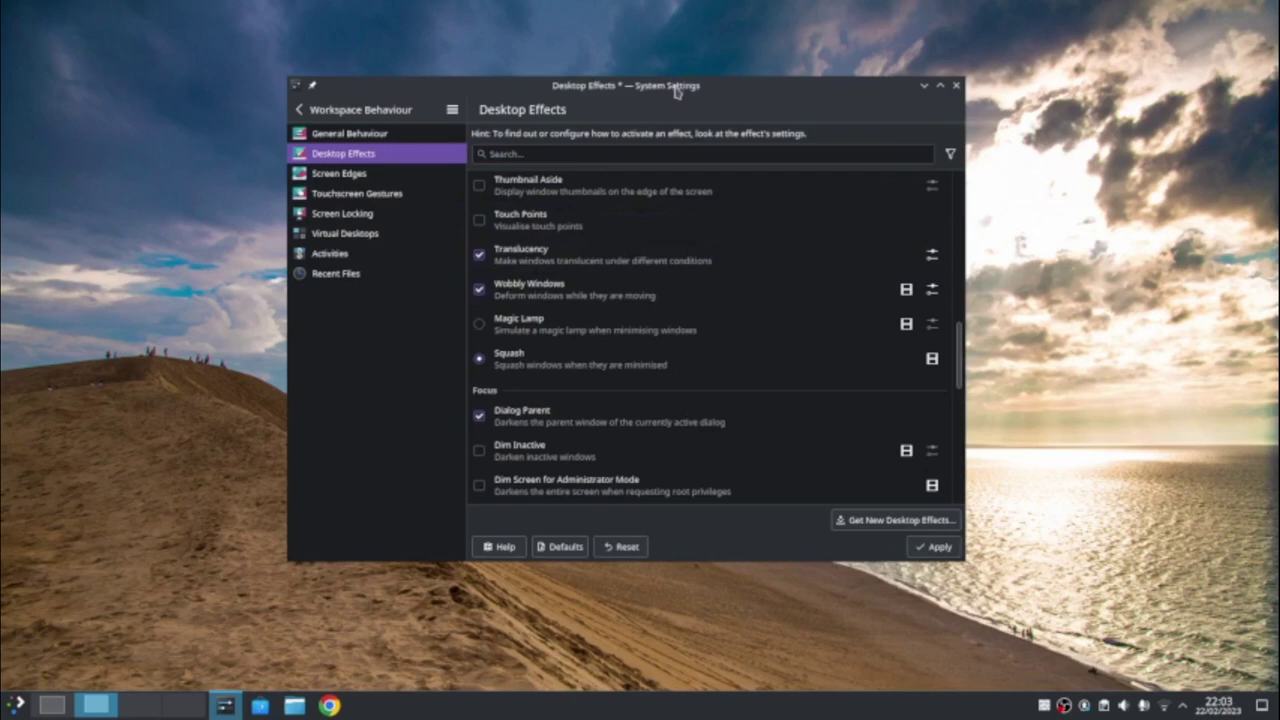
pyautogui.moveTo(677, 90); pyautogui.dragTo(767, 90)
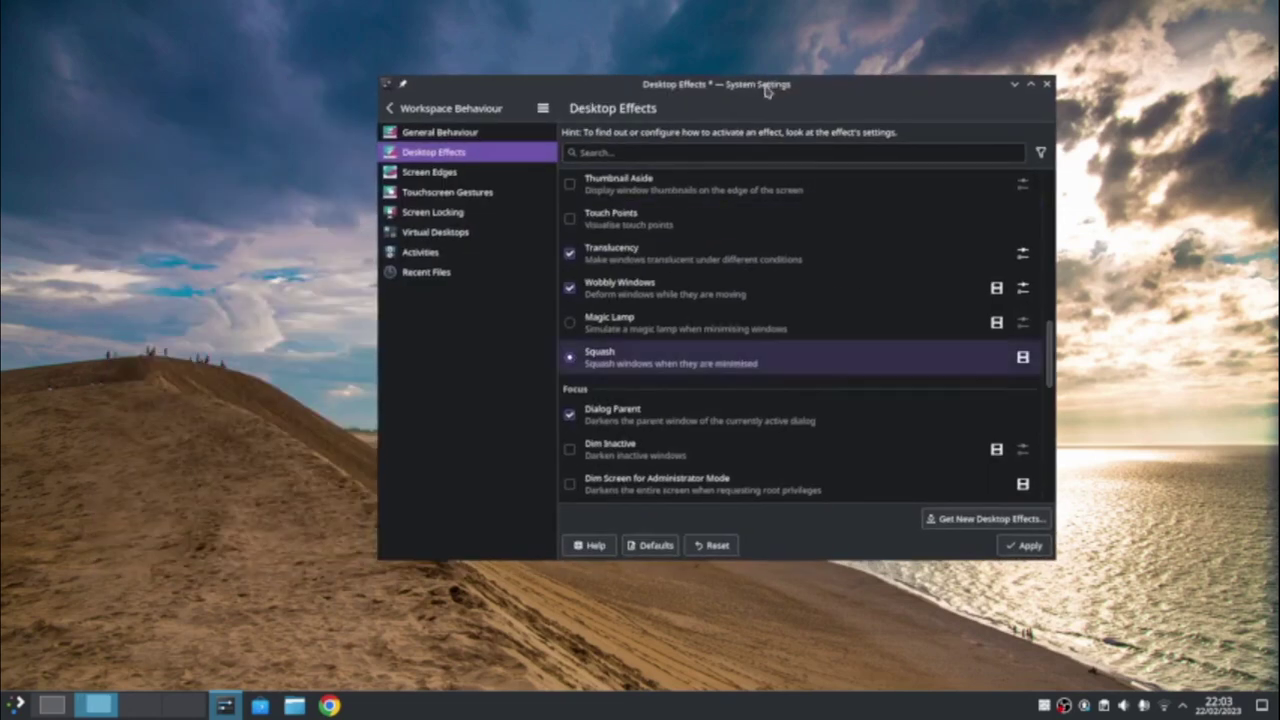
pyautogui.press('Up')
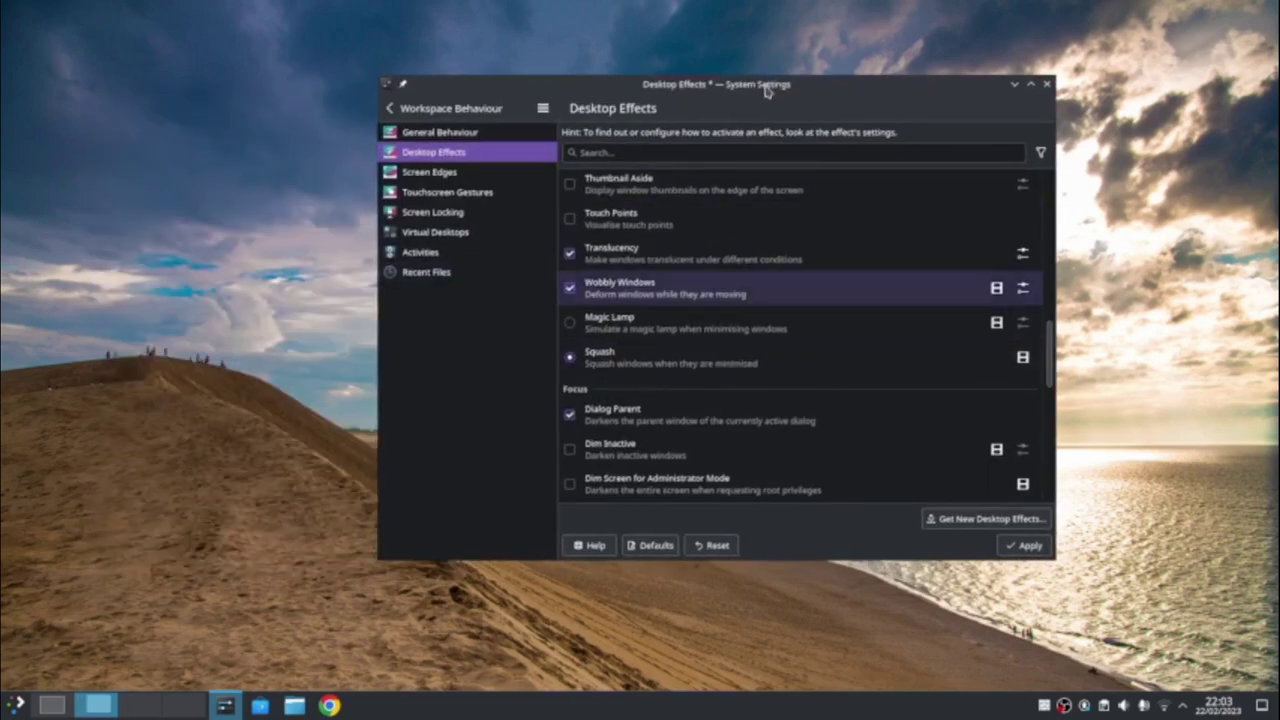
pyautogui.press('space')
# - Select Magic Lamp as the minimising effect and test it by minimising and restoring the settings window
pyautogui.press('Down')
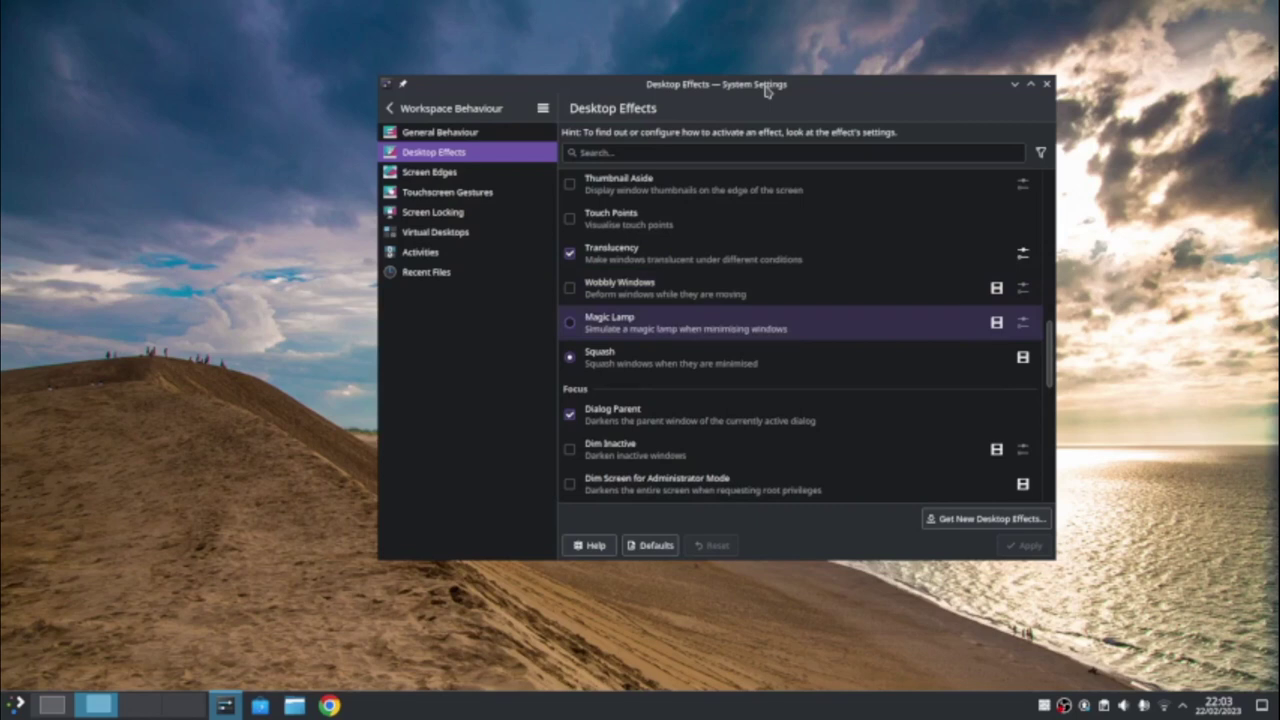
pyautogui.press('space')
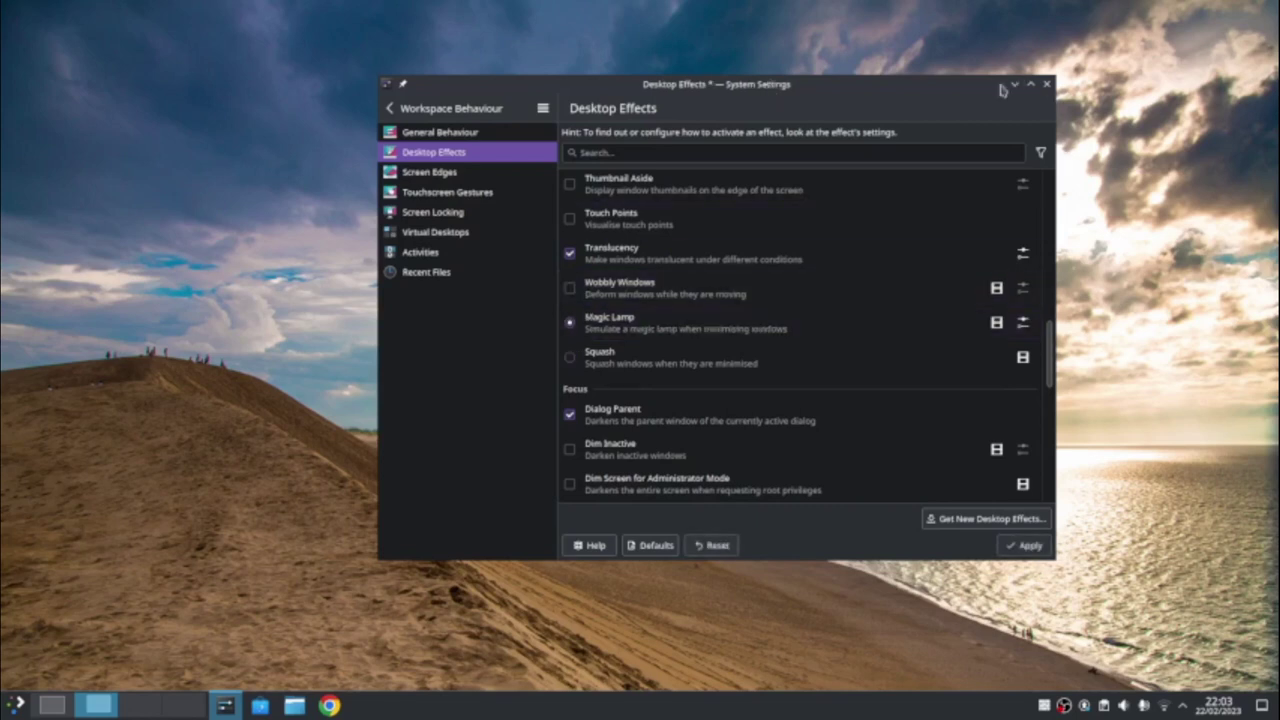
pyautogui.click(1014, 86)
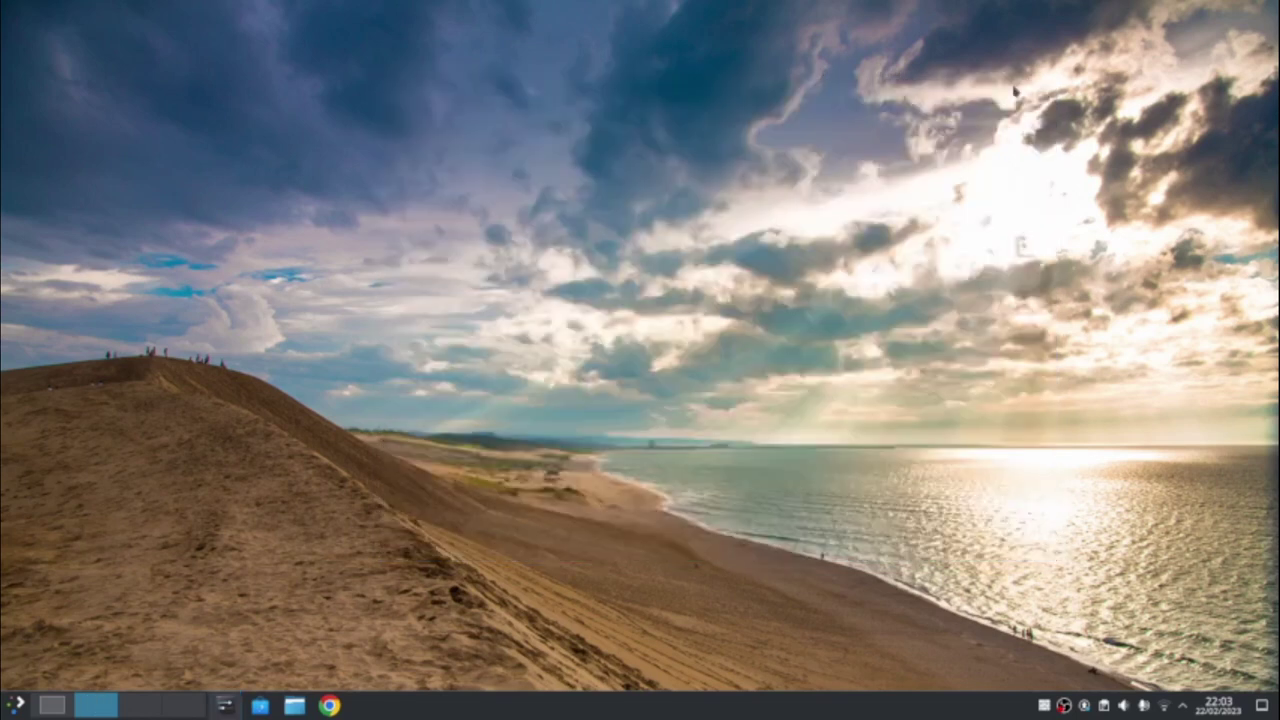
pyautogui.click(216, 706)
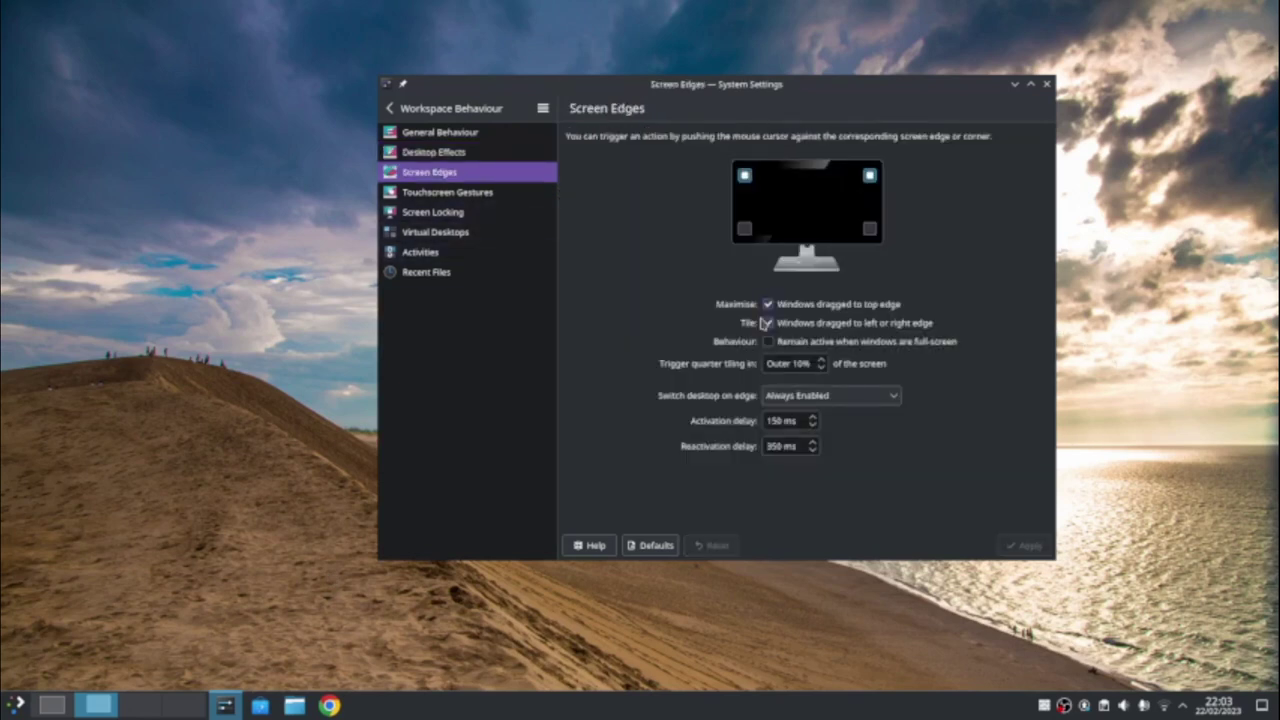
# - Test the screen edges by maximising and restoring the settings window, and carrying it to the neighbouring virtual desktop and back
pyautogui.moveTo(771, 84); pyautogui.dragTo(717, 7)
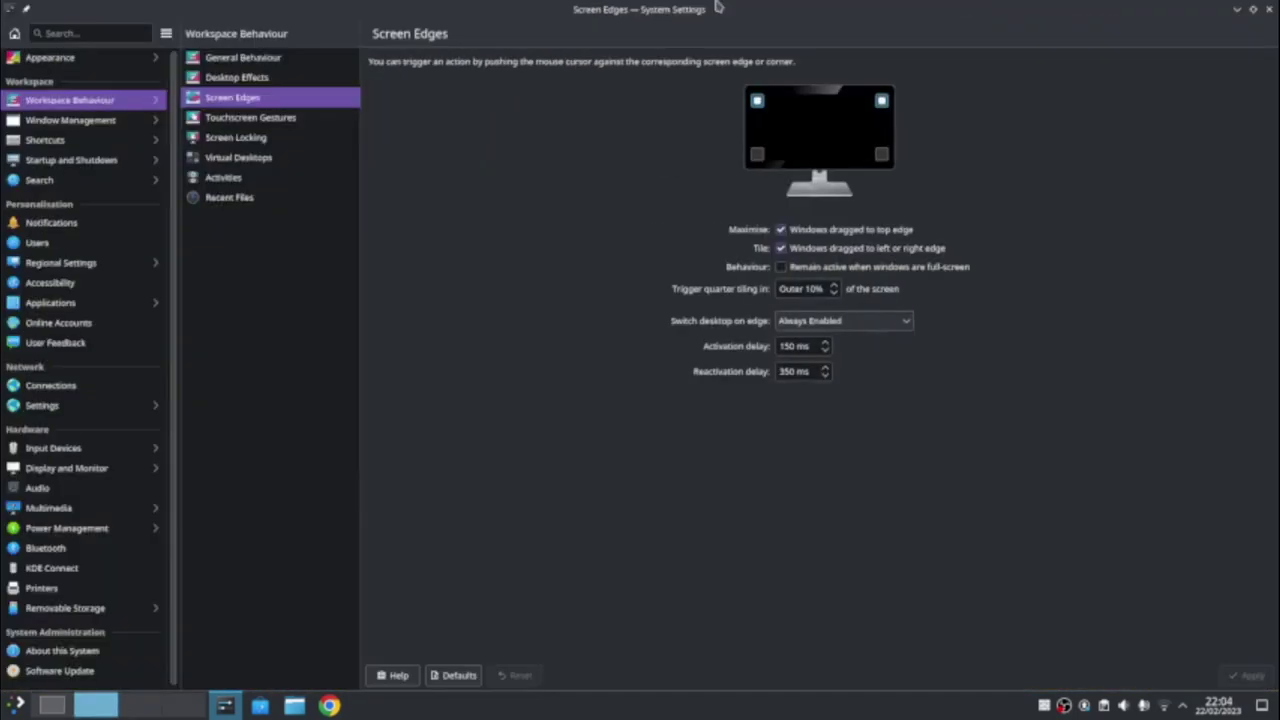
pyautogui.doubleClick(718, 15)
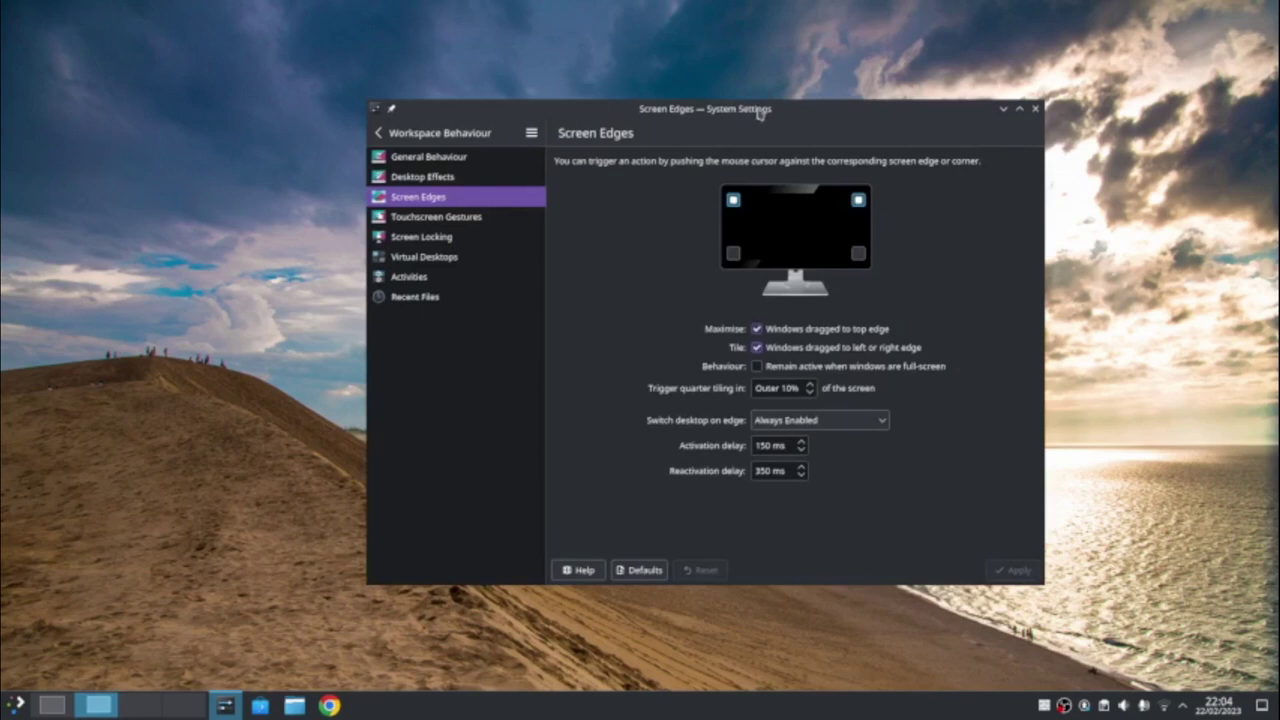
pyautogui.moveTo(757, 120); pyautogui.dragTo(2, 150)
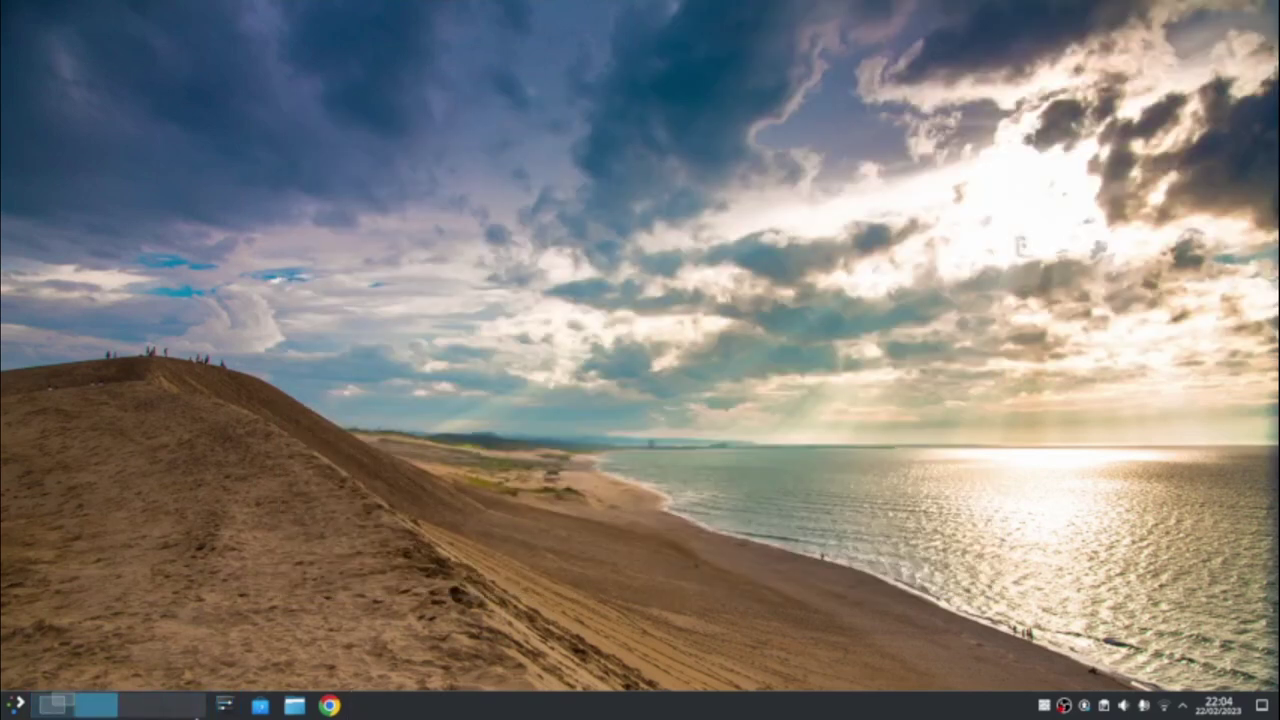
pyautogui.click(55, 705)
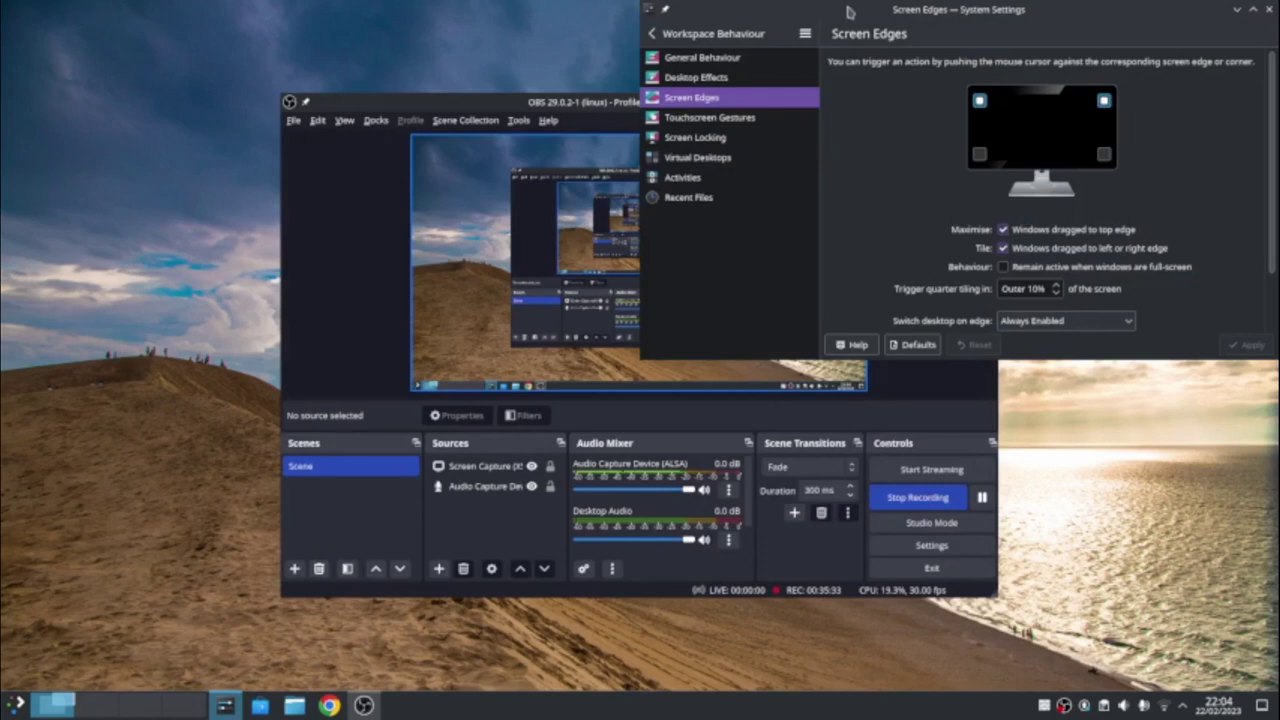
pyautogui.moveTo(850, 12); pyautogui.dragTo(549, 111)
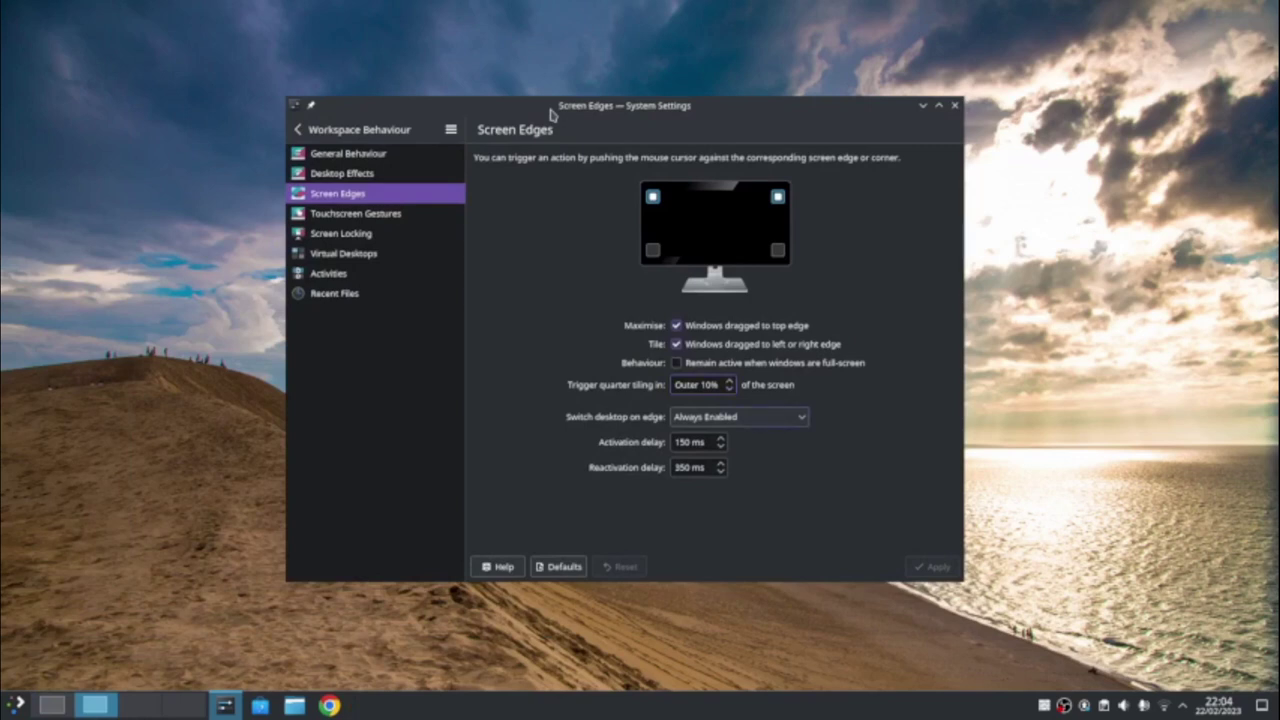
# - Set switching desktop on edge to Disabled in the Screen Edges settings and apply the change
pyautogui.hotkey('alt', 'Down')
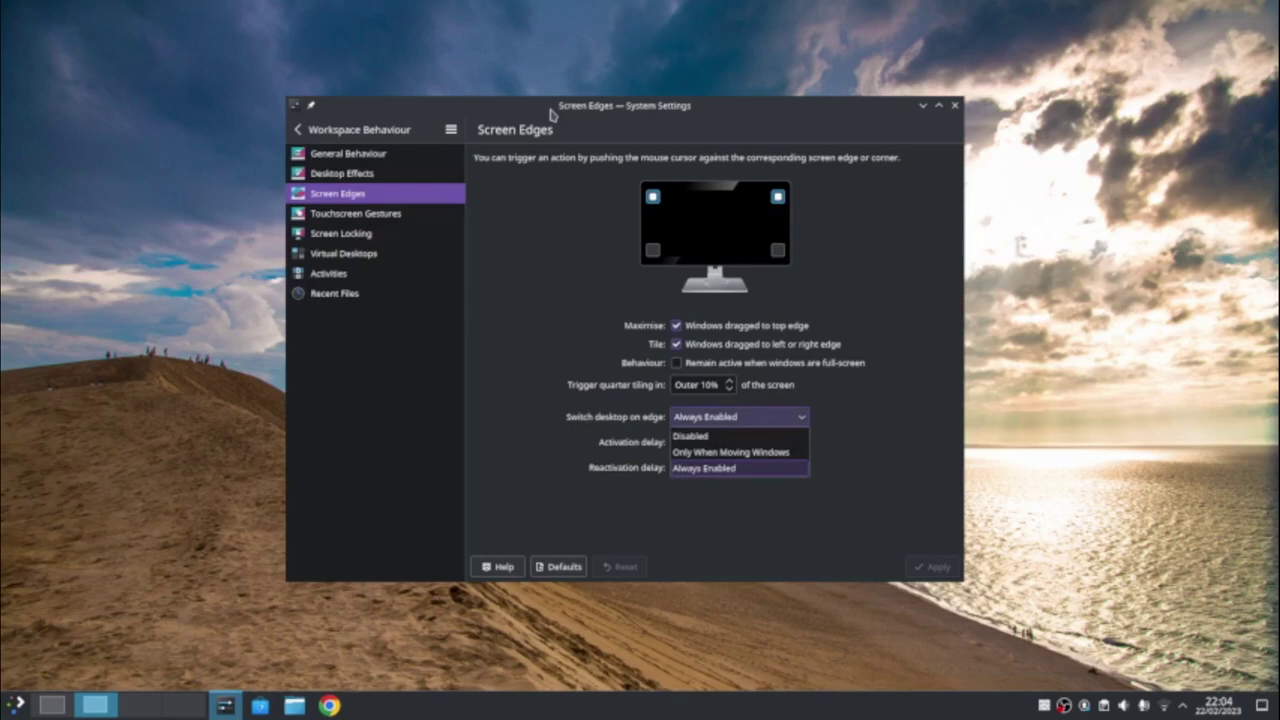
pyautogui.press('Down')
pyautogui.press('Down')
pyautogui.press('Up')
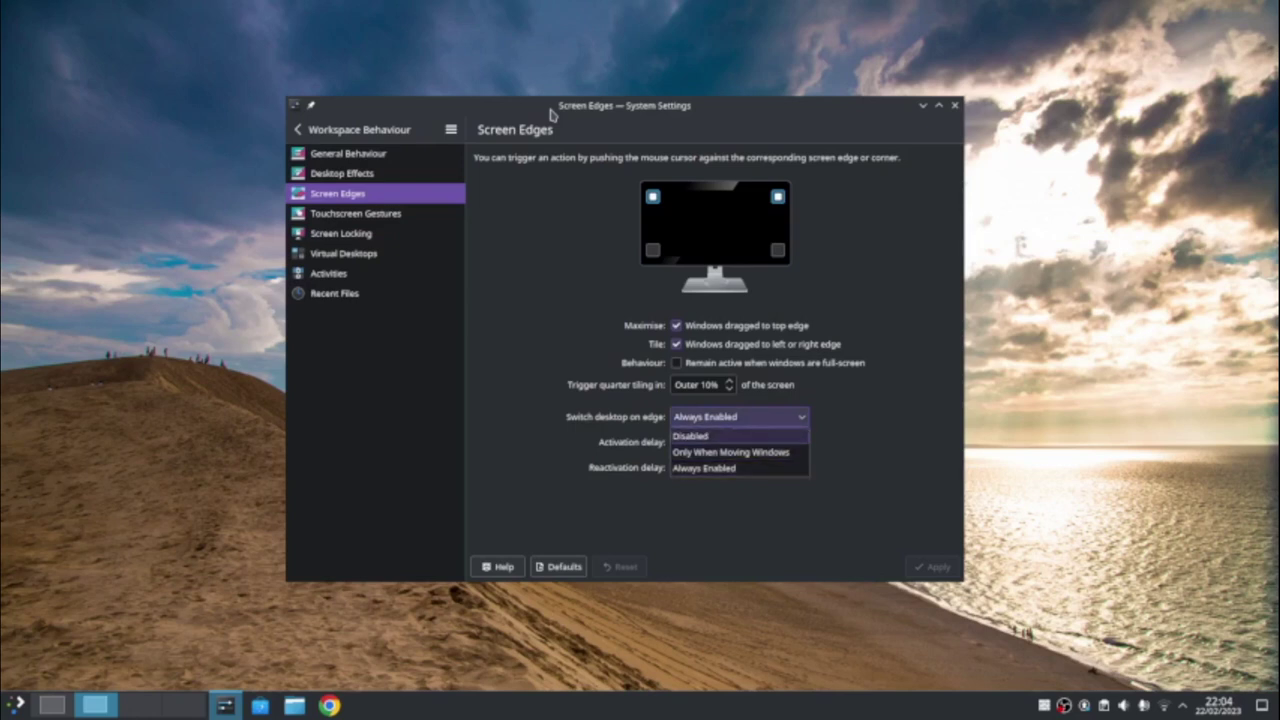
pyautogui.press('Return')
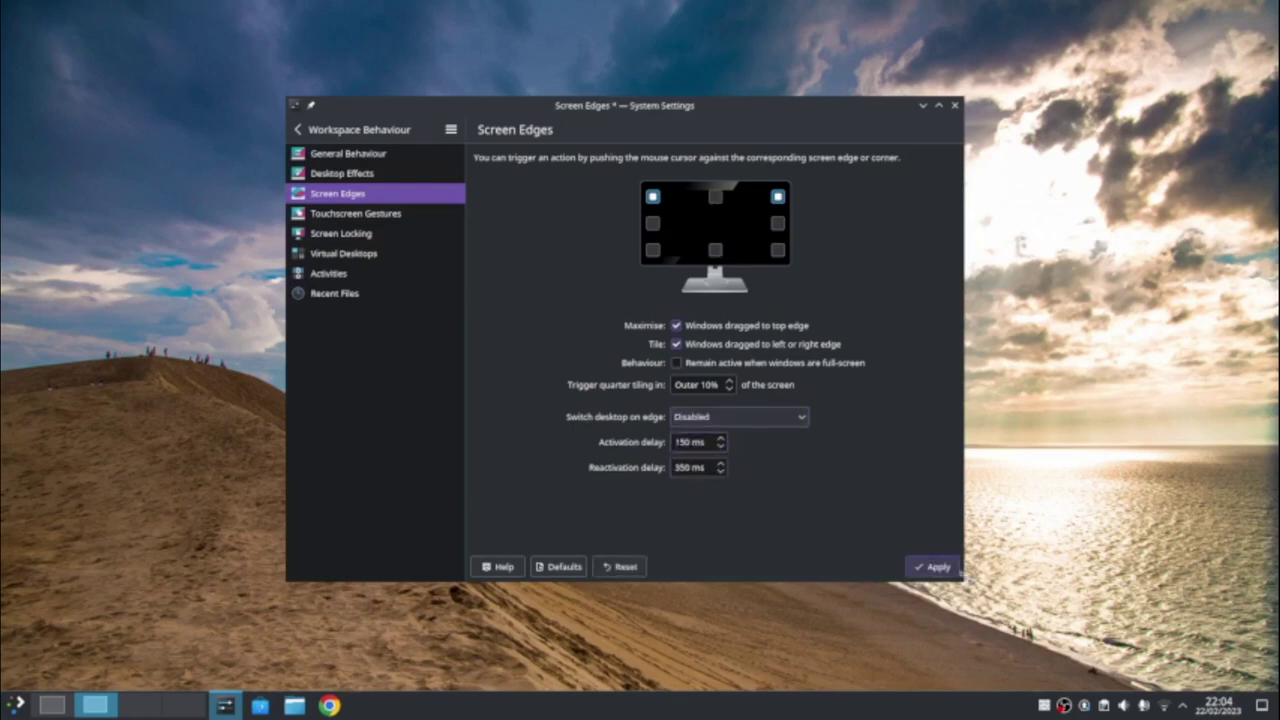
pyautogui.click(932, 566)
# - Test edge tiling by moving the settings window to the screen's upper-left and upper-right areas, and restore it to a floating window
pyautogui.moveTo(726, 103); pyautogui.dragTo(60, 2)
pyautogui.moveTo(336, 18); pyautogui.dragTo(1273, 126)
pyautogui.doubleClick(1031, 14)
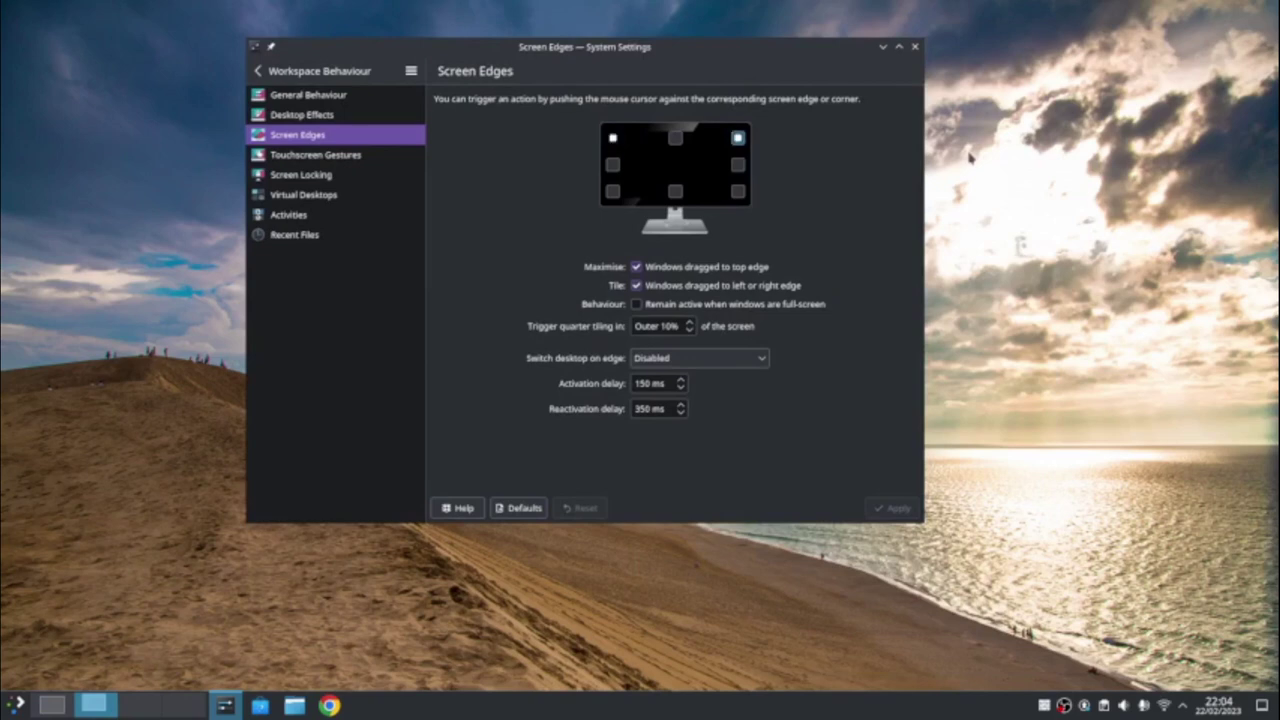
# - Check the action assigned to the upper-left screen corner, trigger that corner and close the resulting view
pyautogui.click(613, 137)
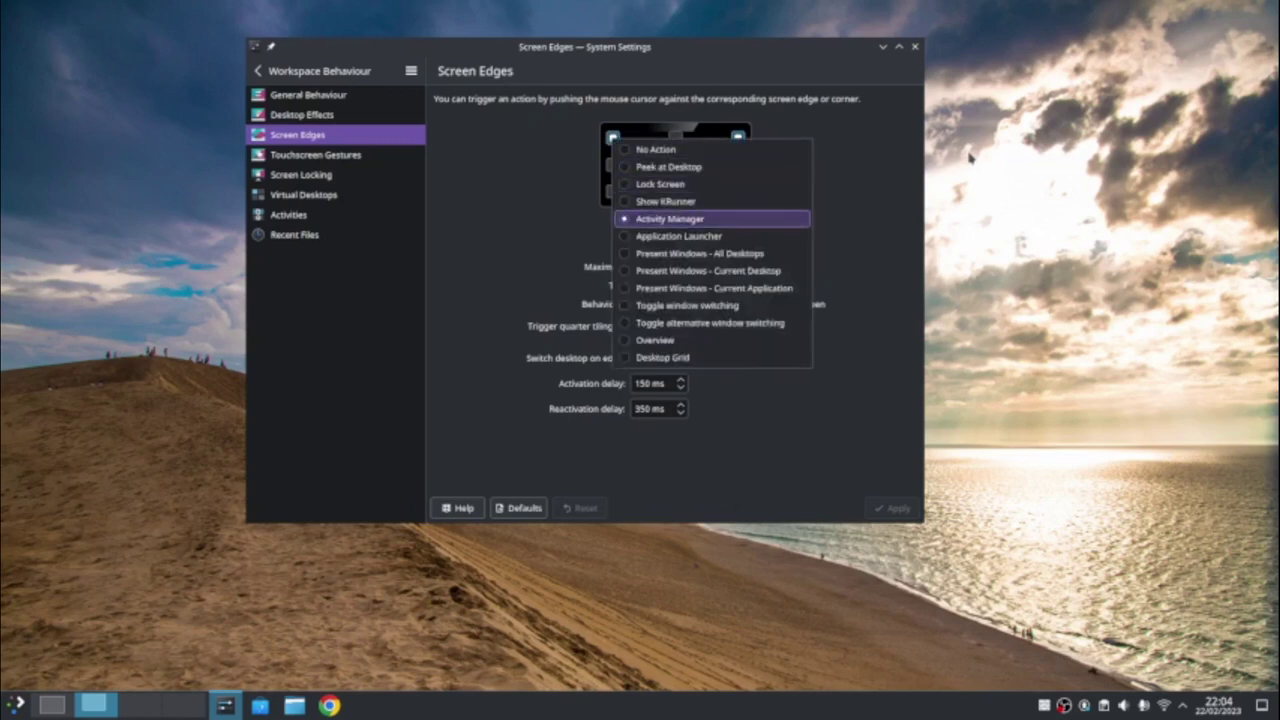
pyautogui.press('Escape')
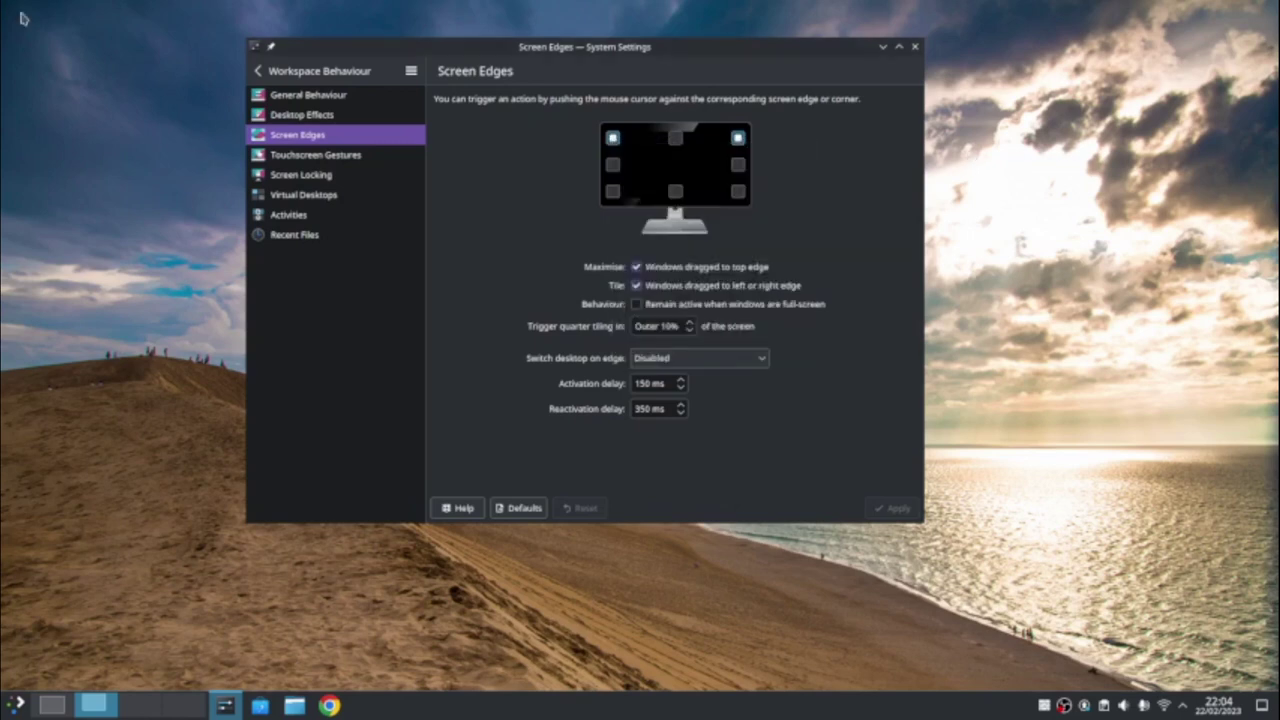
pyautogui.moveTo(3, 6)
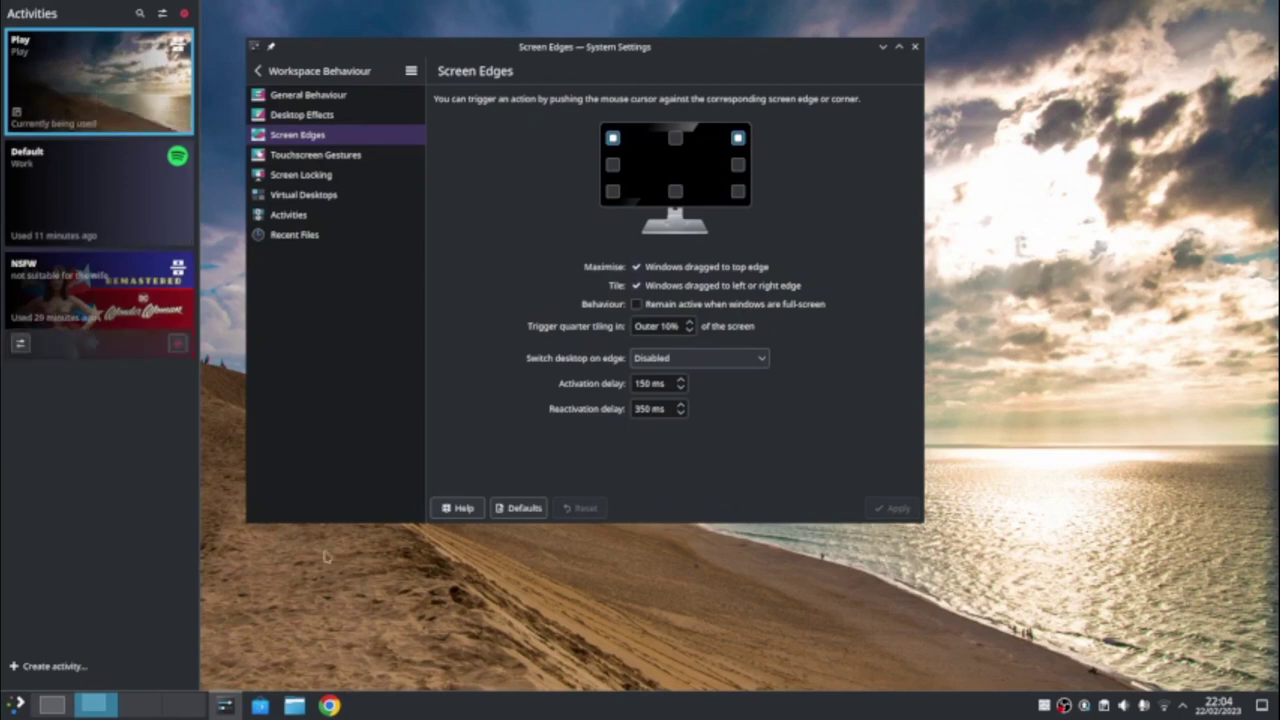
pyautogui.click(954, 290)
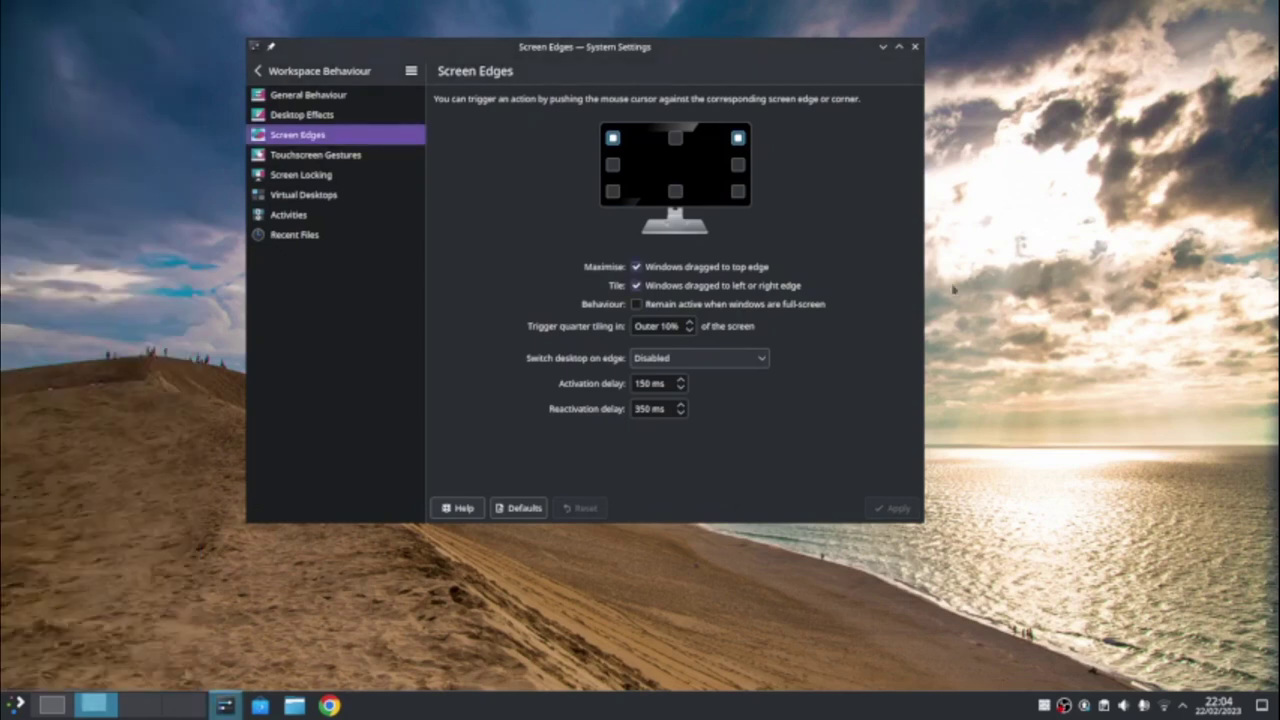
# - Check the action assigned to the upper-right screen corner and trigger that corner
pyautogui.click(738, 137)
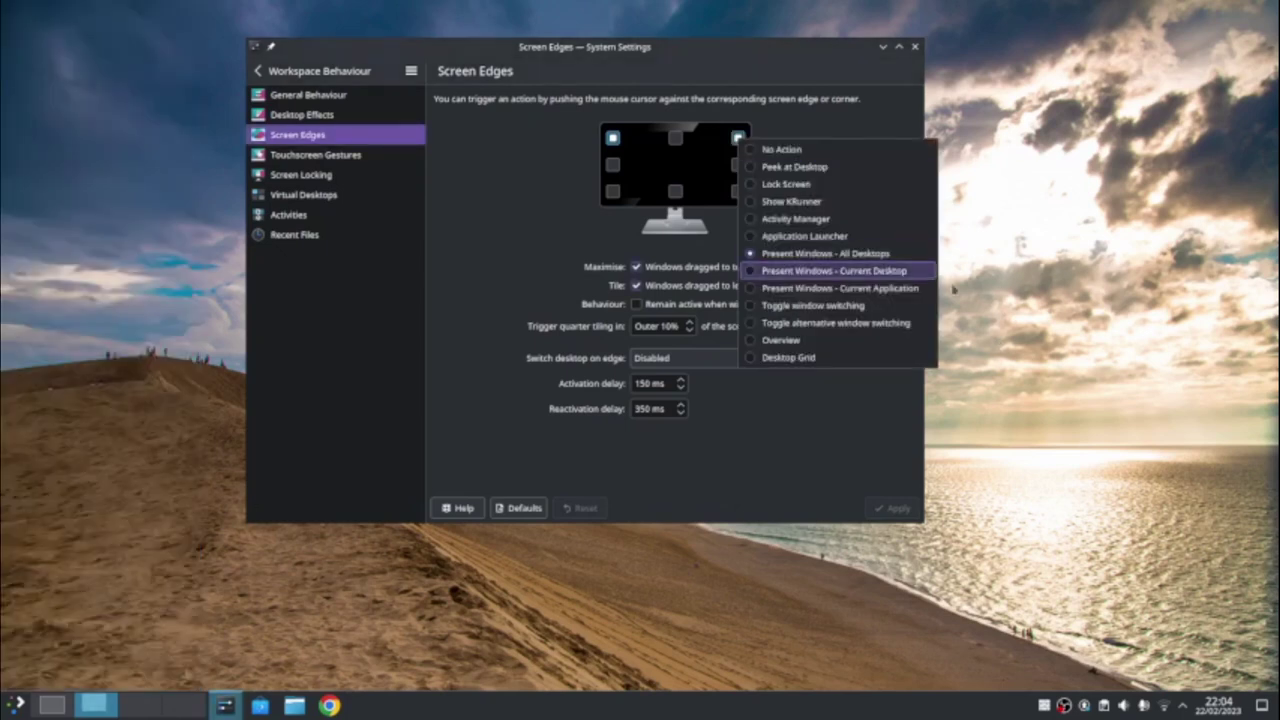
pyautogui.click(952, 288)
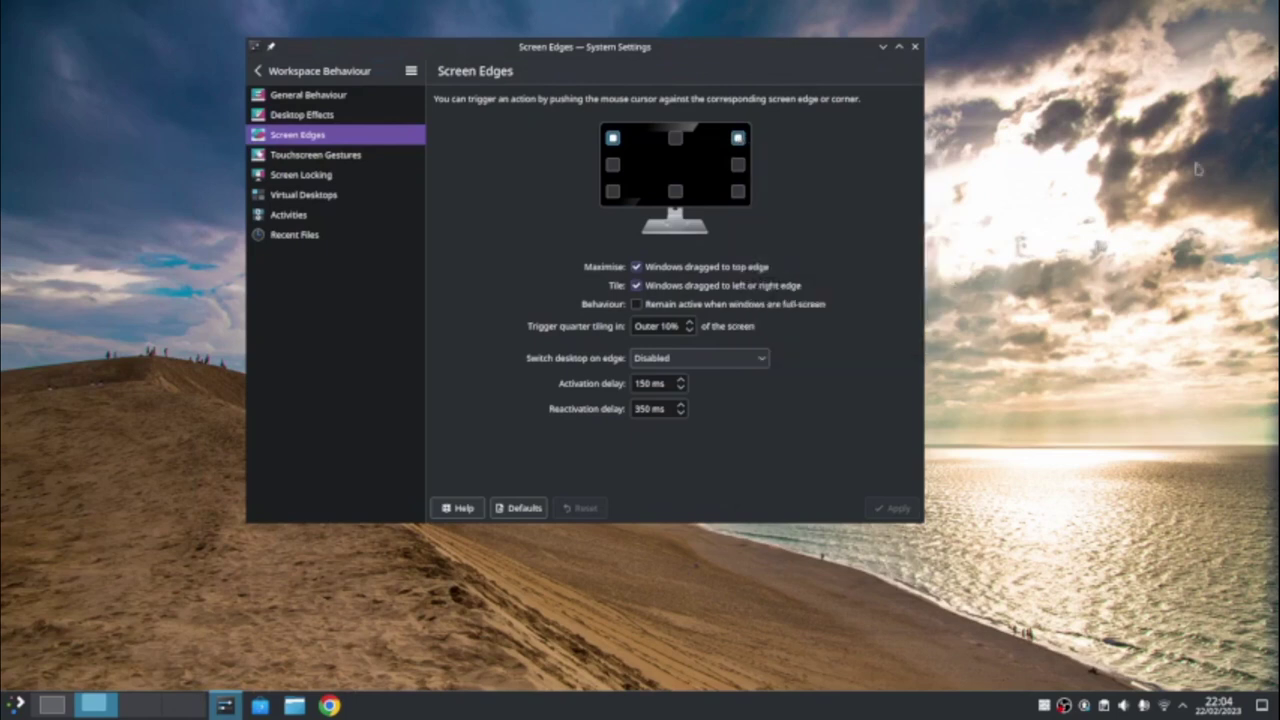
pyautogui.moveTo(1279, 1)
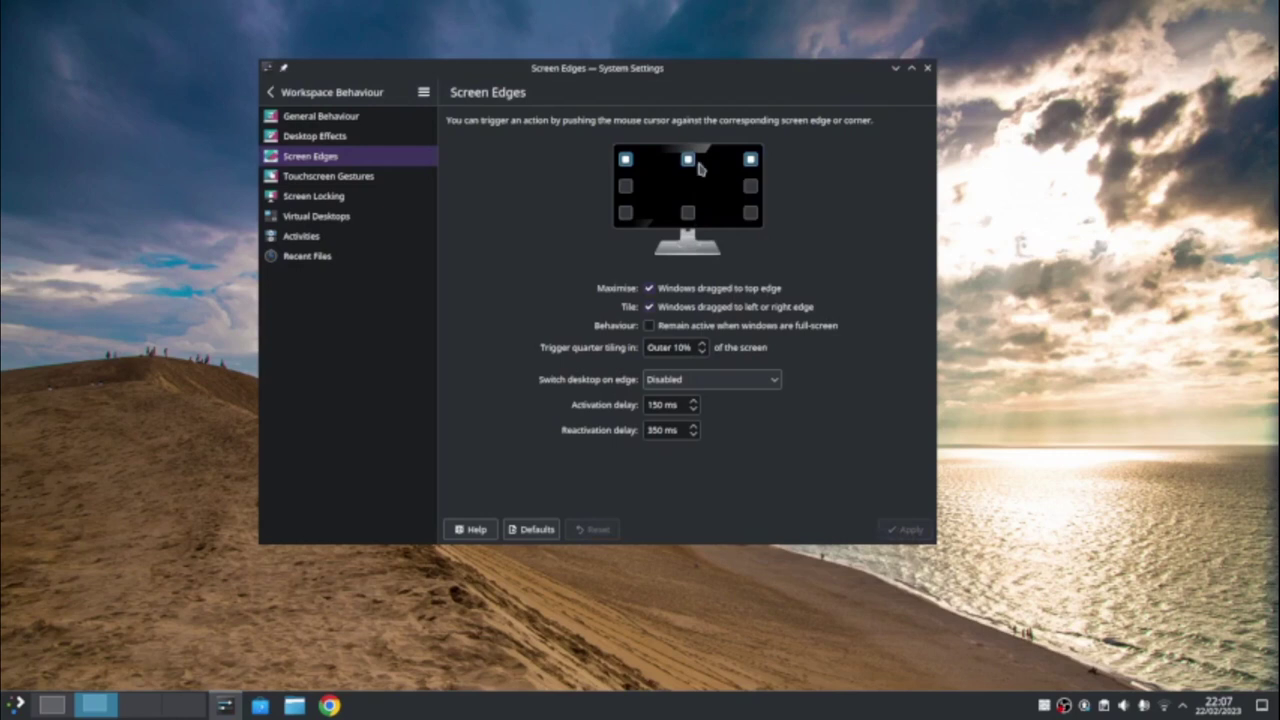
# - Set the upper-middle screen edge to No Action, assign Desktop Grid to the upper-right corner and apply the changes
pyautogui.click(689, 162)
pyautogui.click(750, 168)
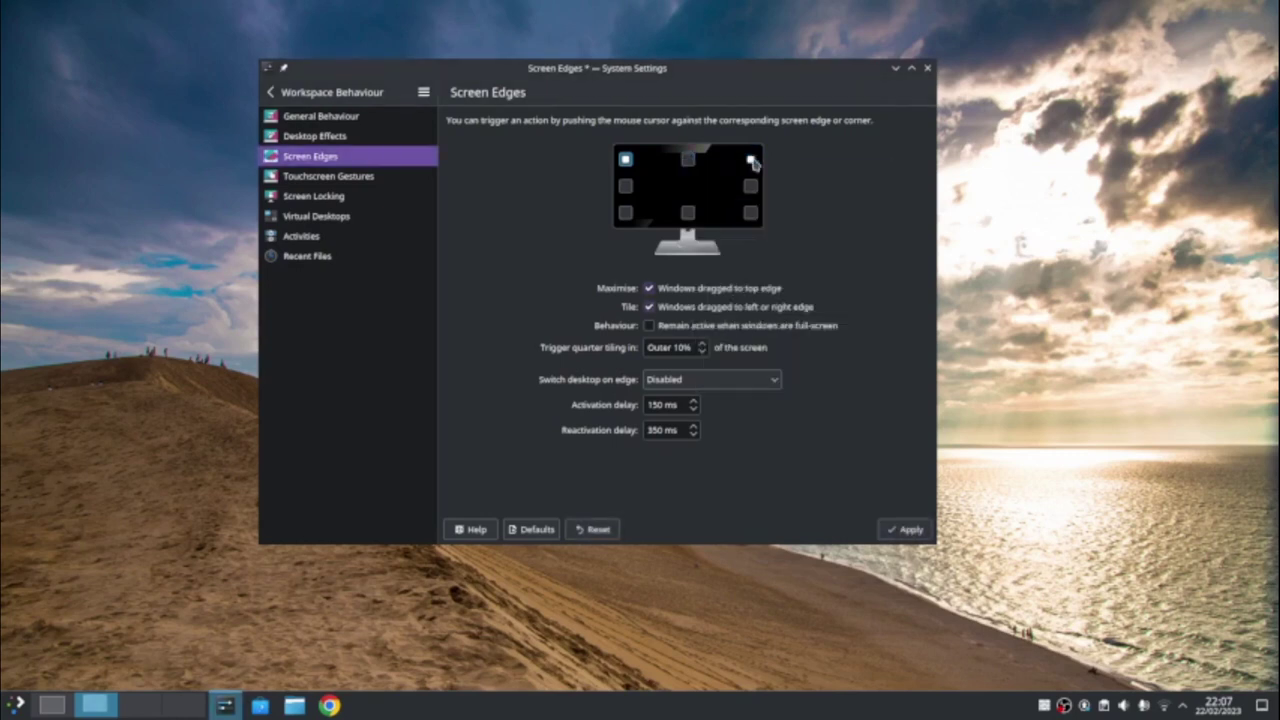
pyautogui.click(752, 162)
pyautogui.click(775, 166)
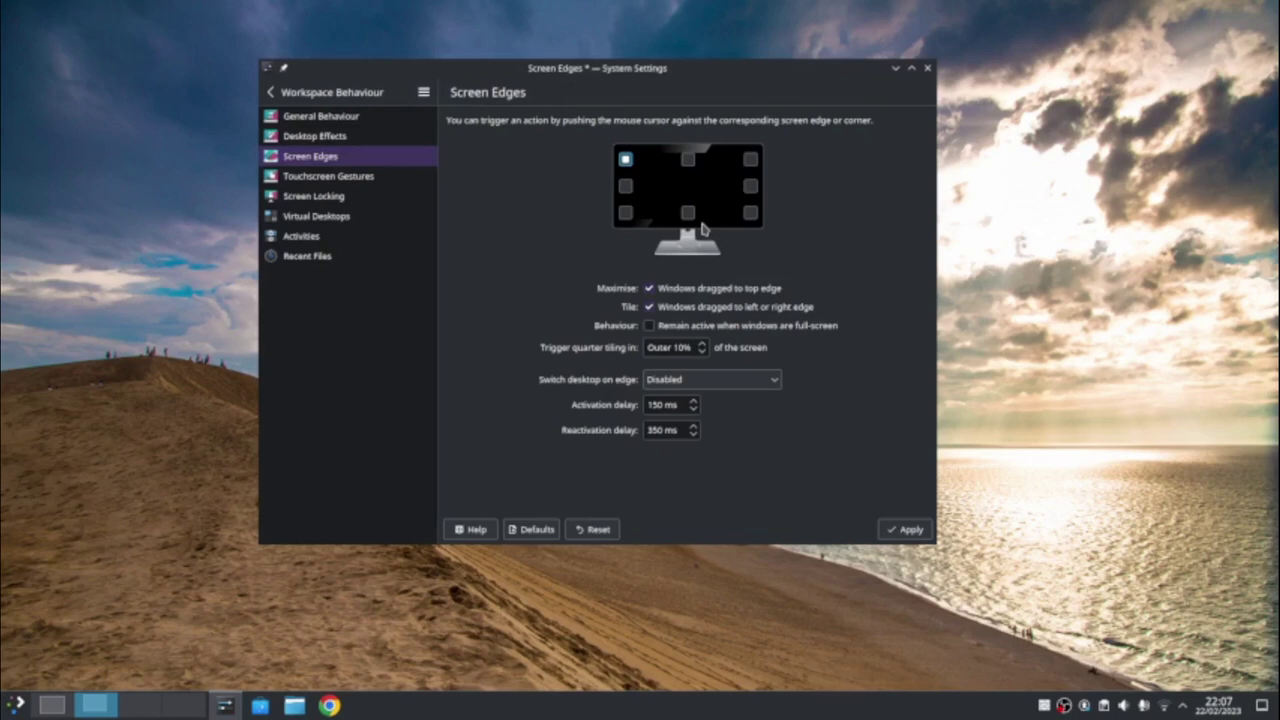
pyautogui.click(752, 161)
pyautogui.click(770, 380)
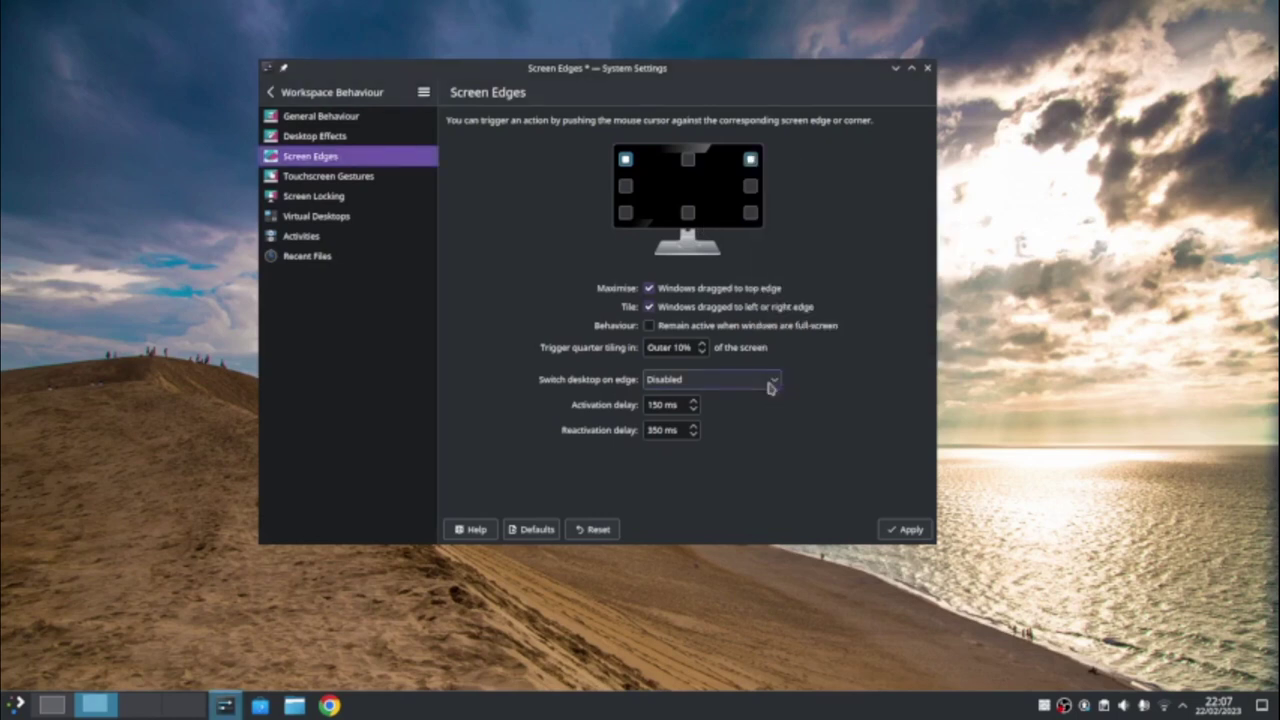
pyautogui.click(908, 530)
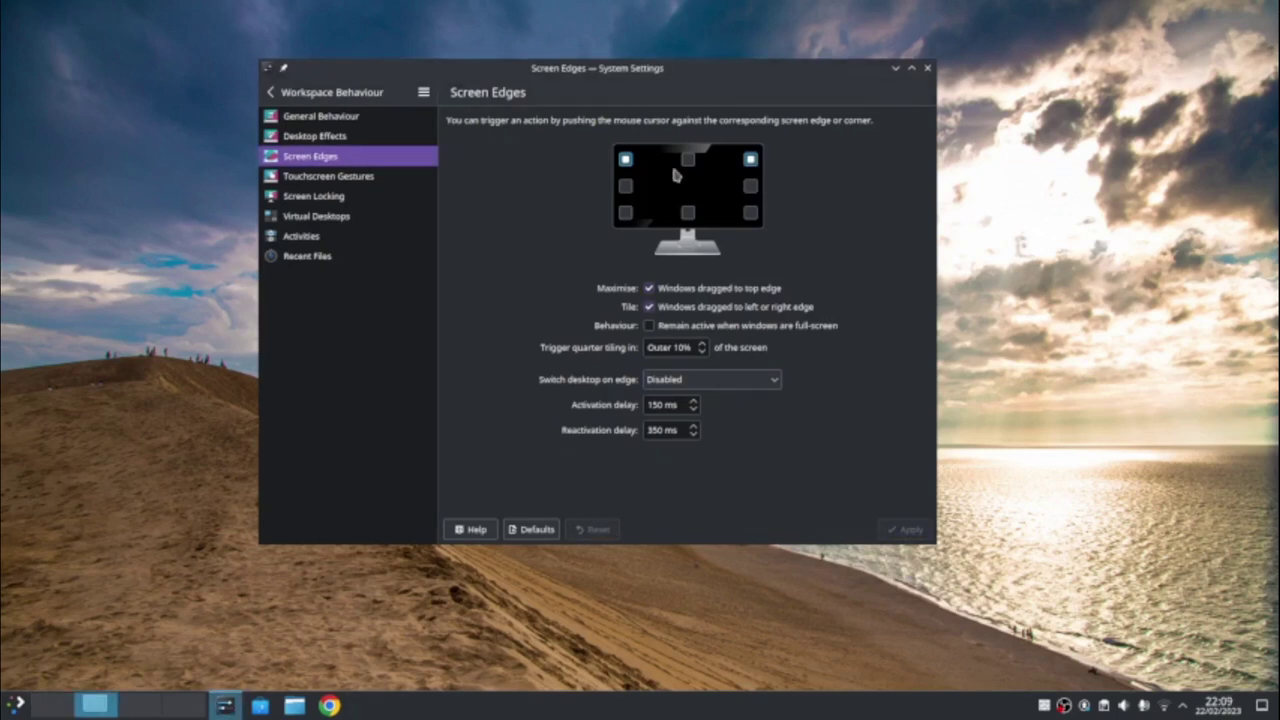
# - Review the action choices for the screen's middle-right edge and upper-right corner, and view the Touchscreen Gestures settings
pyautogui.click(750, 186)
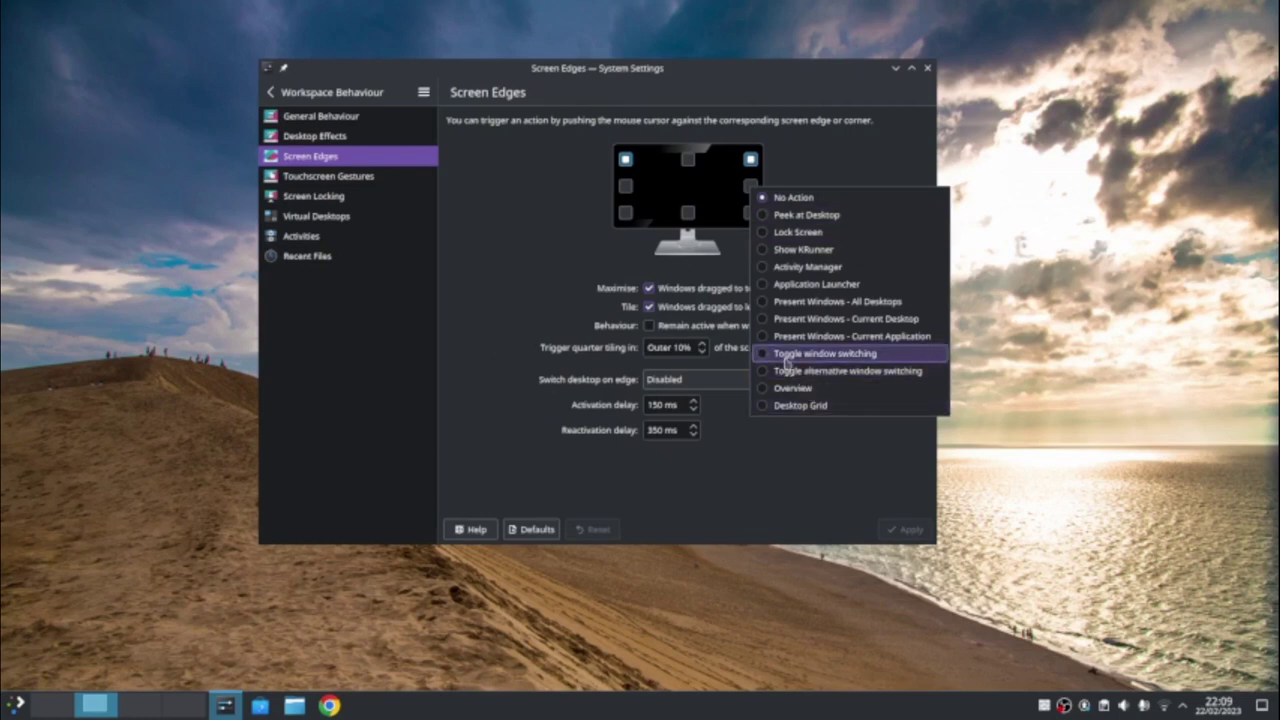
pyautogui.click(580, 212)
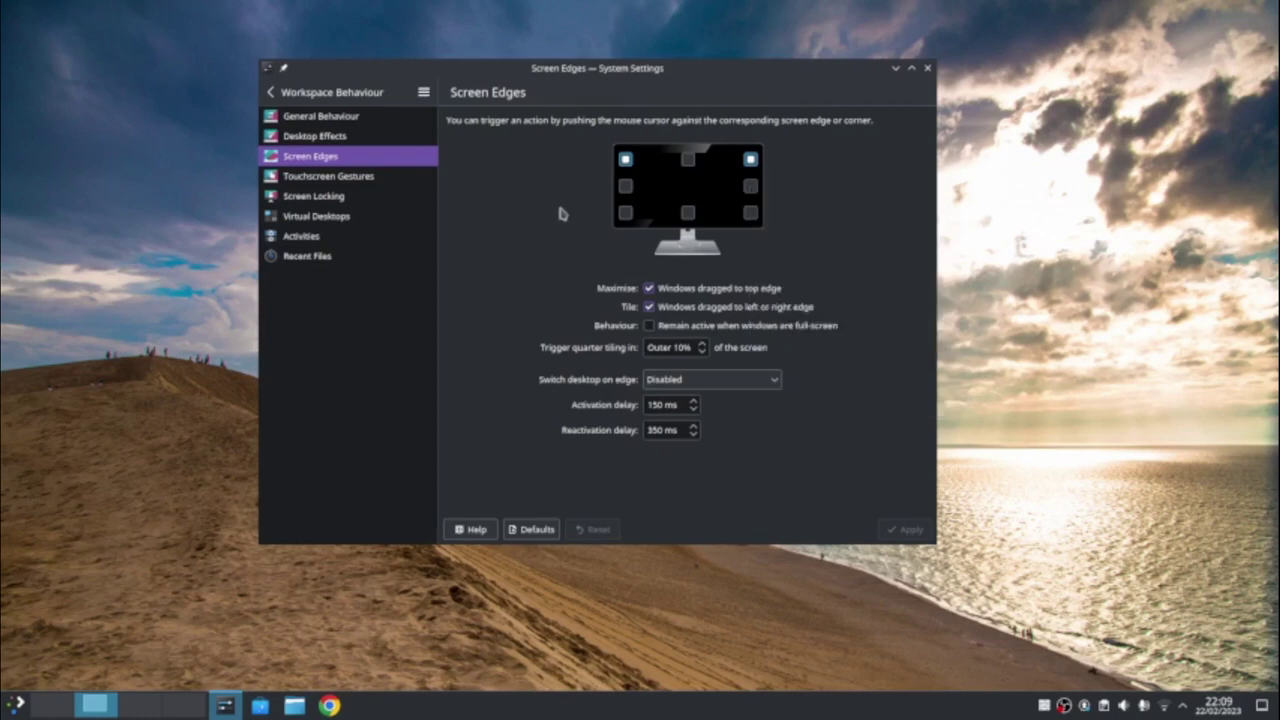
pyautogui.click(749, 161)
pyautogui.click(793, 138)
pyautogui.click(330, 176)
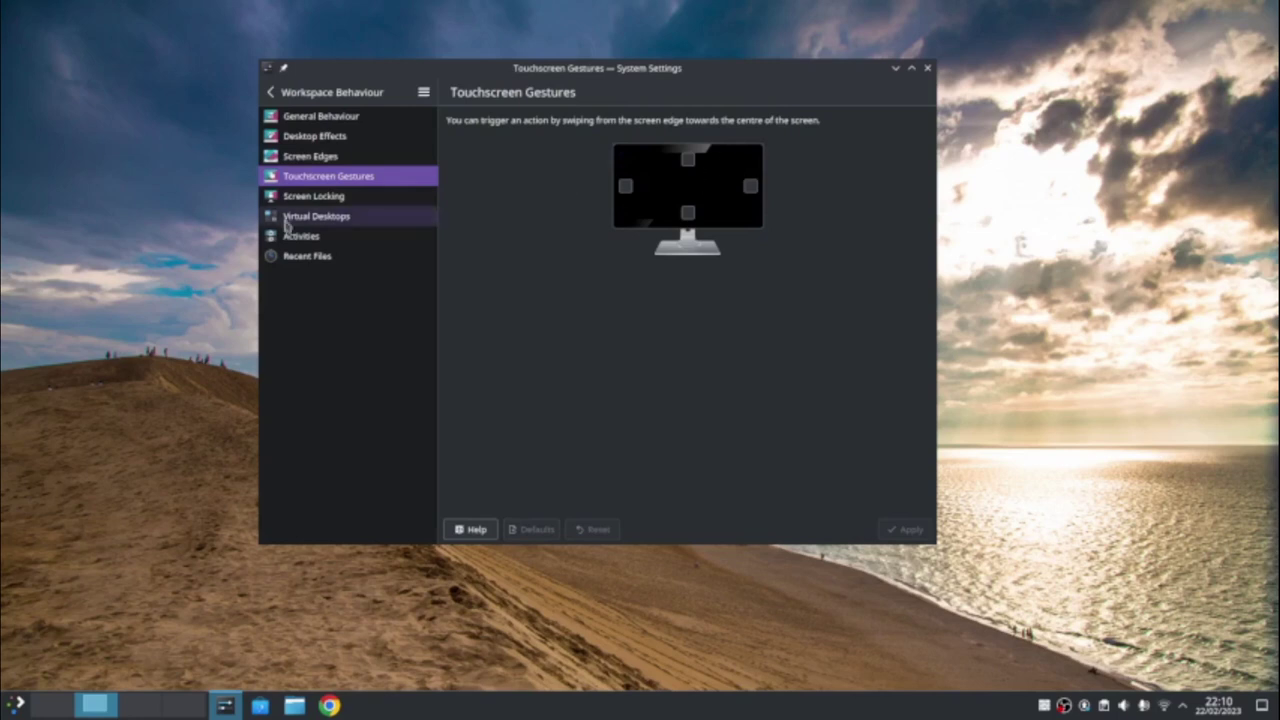
# - Set the lock screen's wallpaper to desktop-wallpaper-belinda-carlisle in the Screen Locking appearance settings and apply the change
pyautogui.click(314, 198)
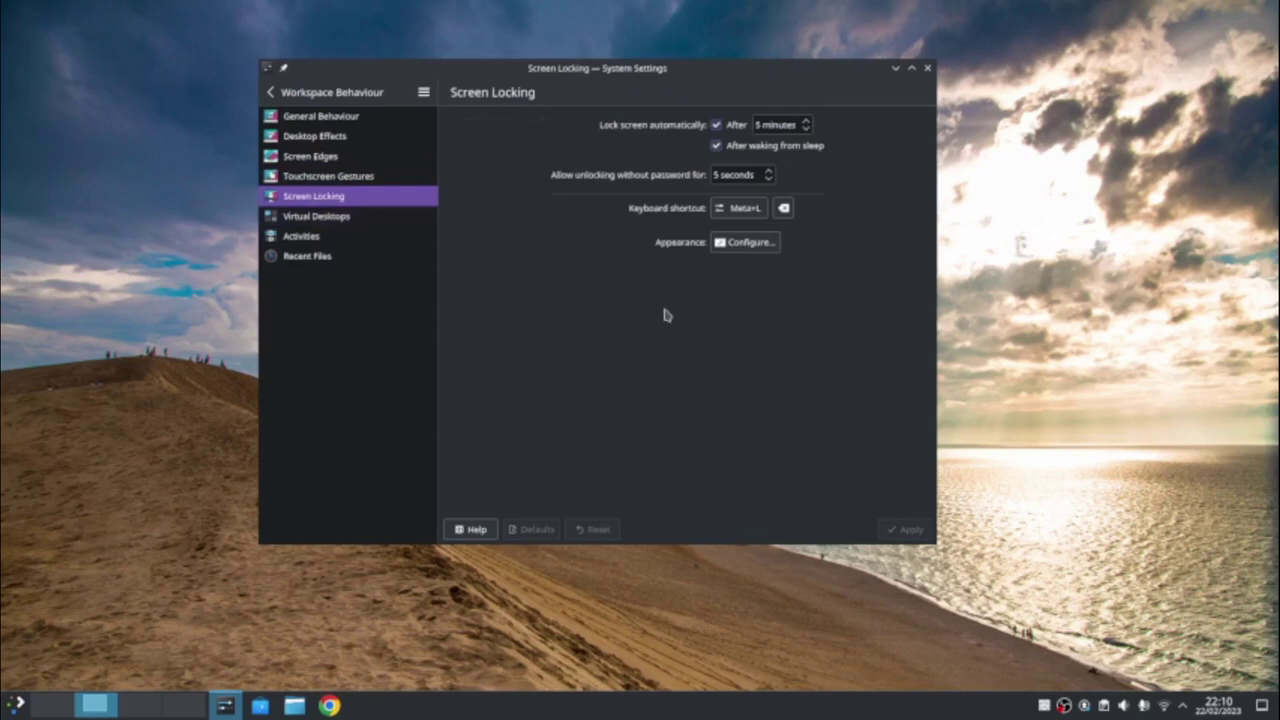
pyautogui.click(757, 244)
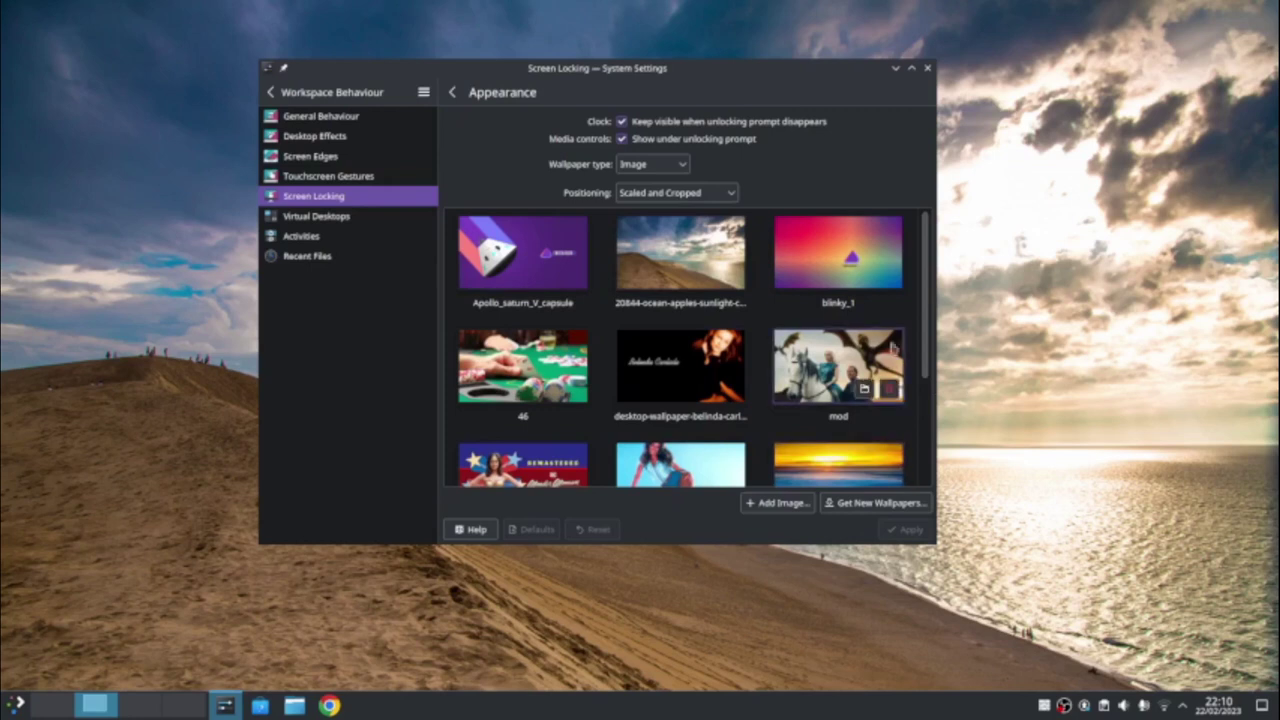
pyautogui.click(667, 380)
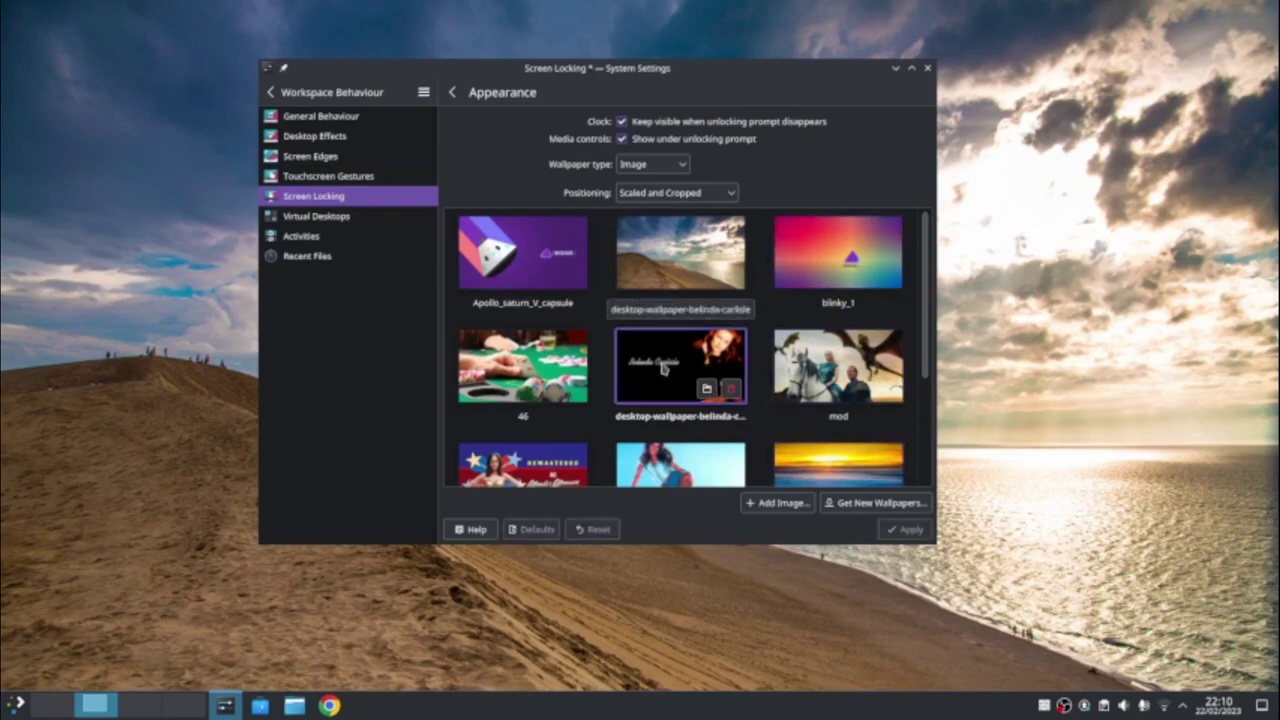
pyautogui.click(898, 530)
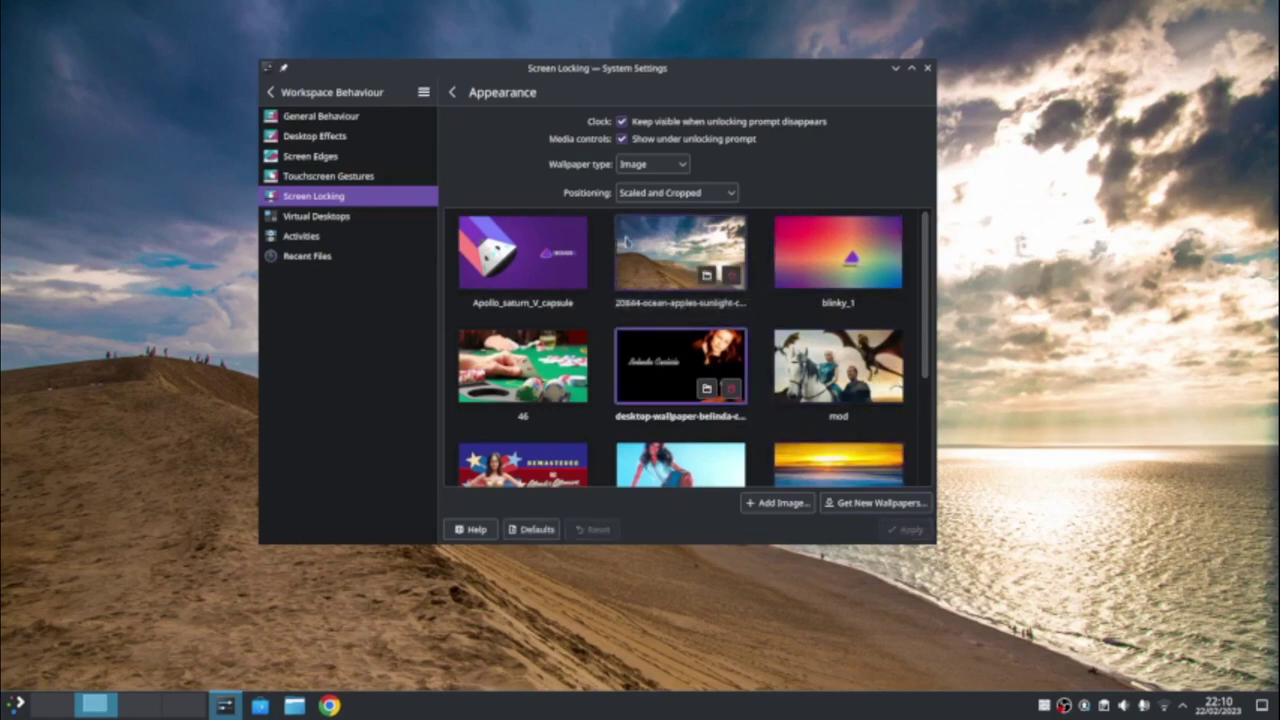
# - Review the Virtual Desktops settings, the list of activities and the shortcuts for switching between activities
pyautogui.click(352, 219)
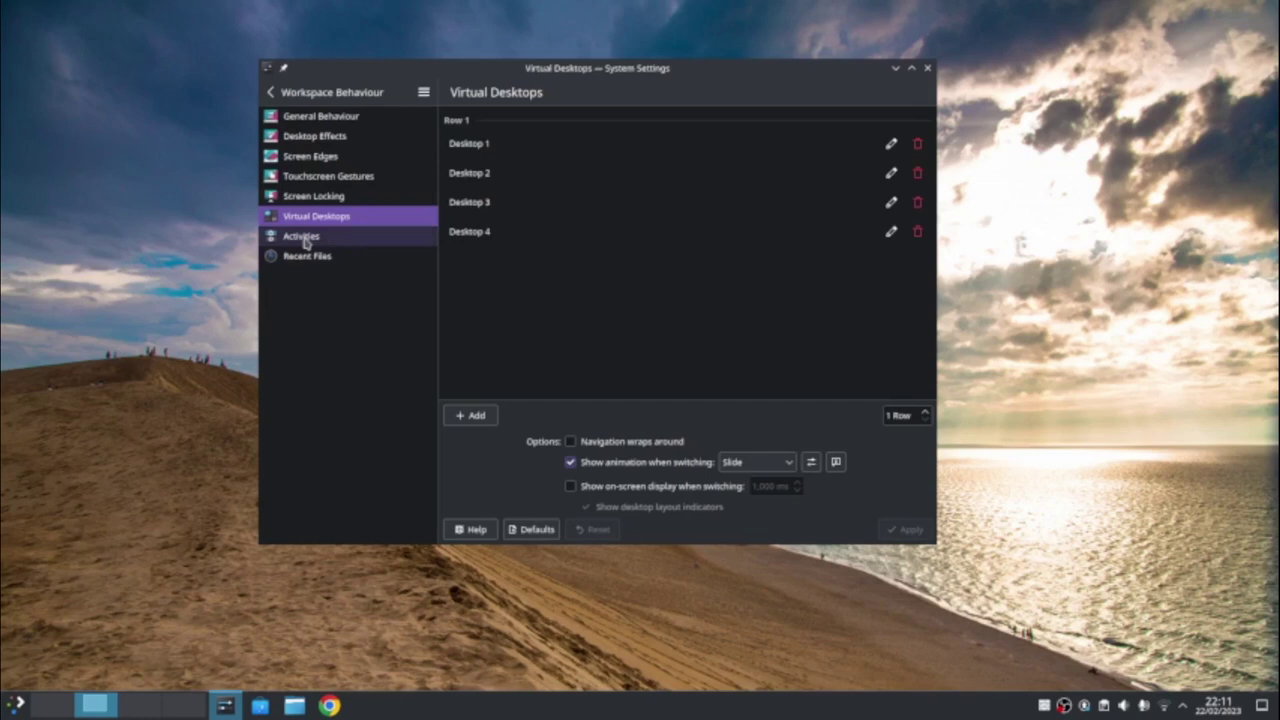
pyautogui.click(303, 238)
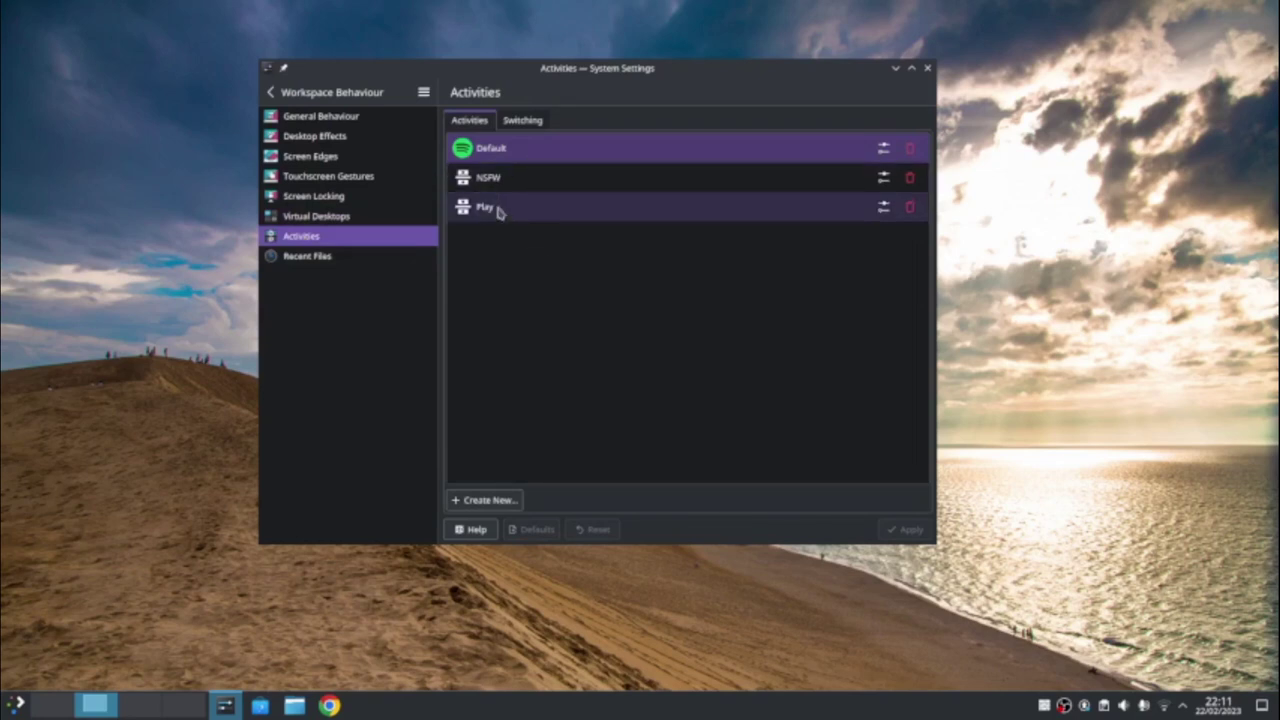
pyautogui.click(522, 122)
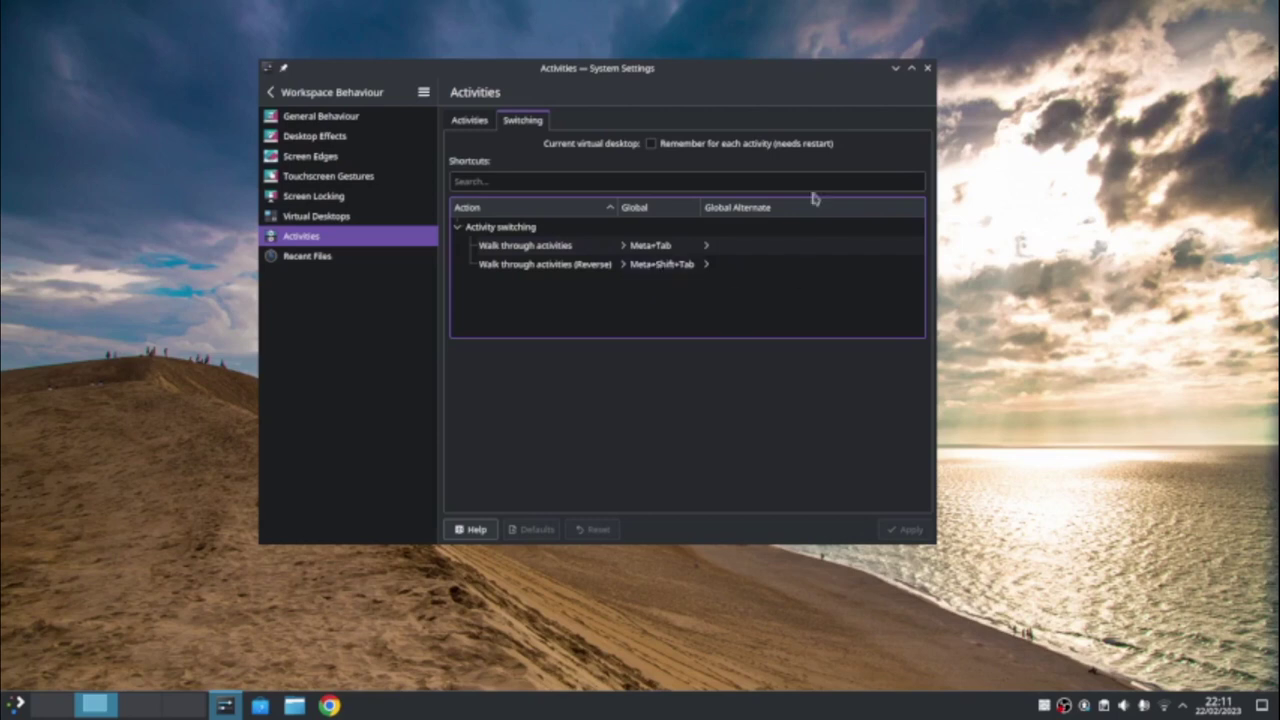
# - Minimise the settings window and test the activity switching shortcut by moving between the Play and Default activities, ending on Play
pyautogui.click(895, 68)
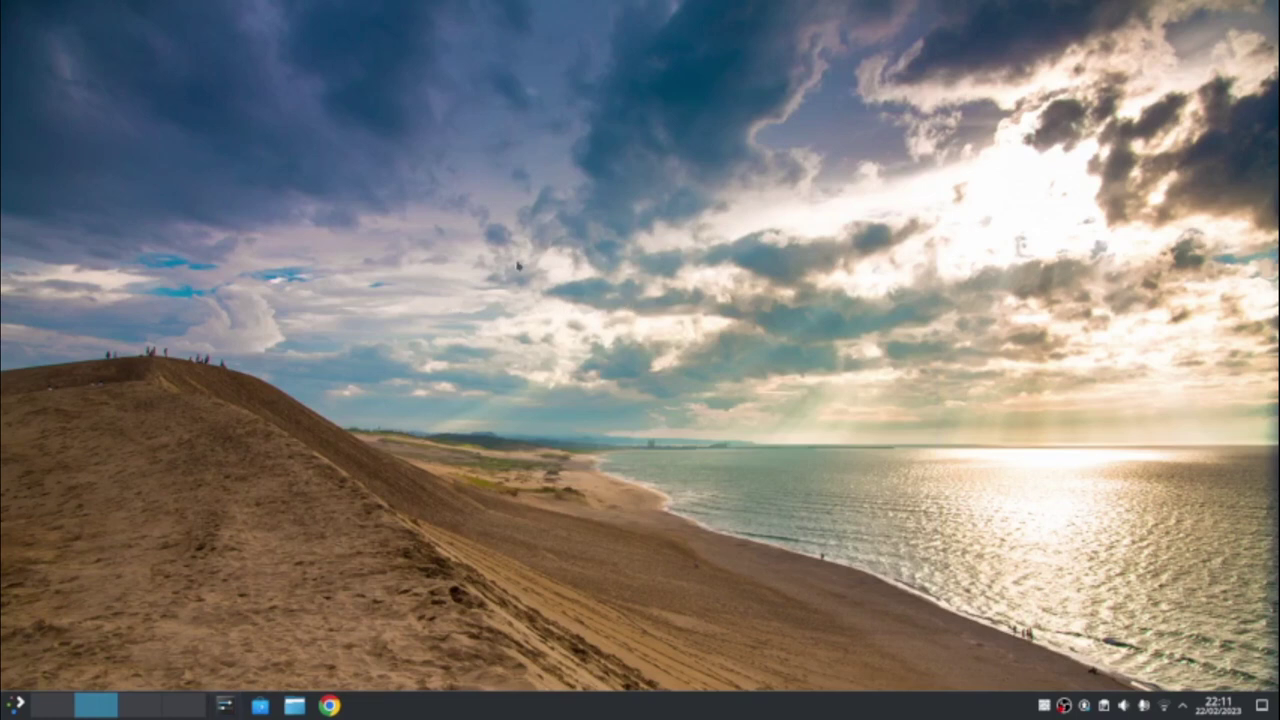
pyautogui.press('super+Tab')
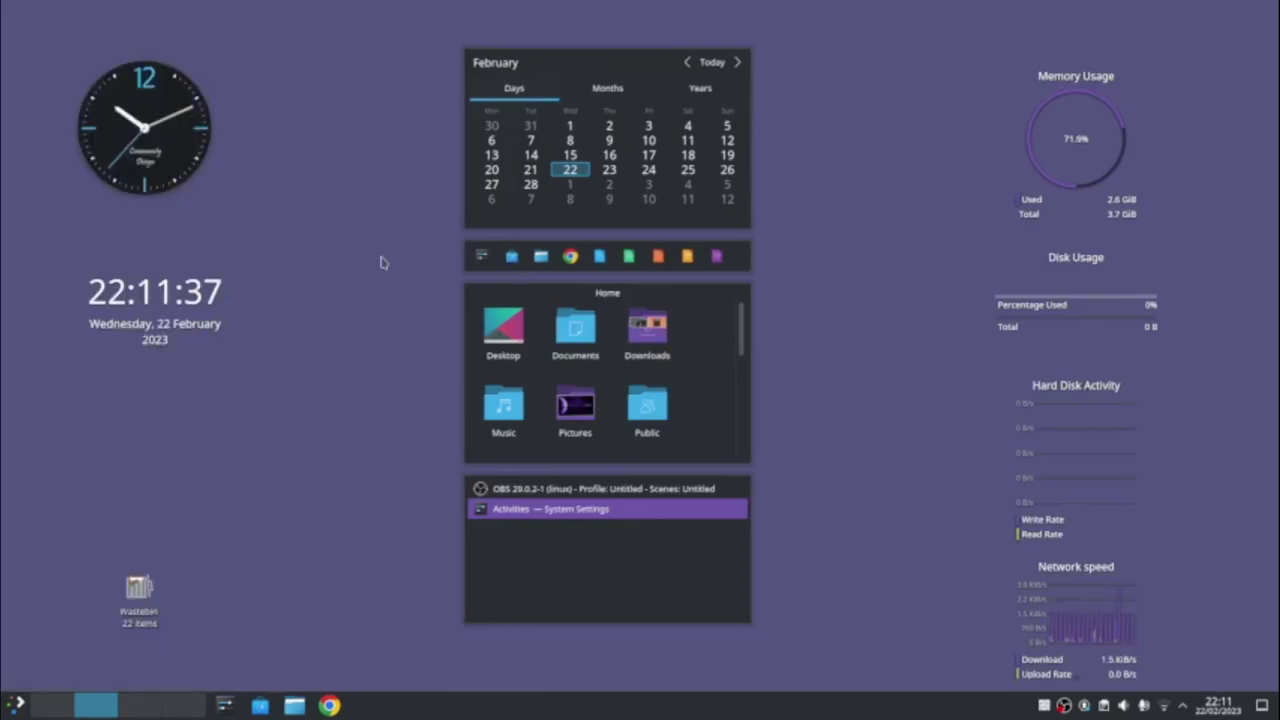
pyautogui.press('super+Tab')
pyautogui.press('super+Tab')
pyautogui.press('super+Tab')
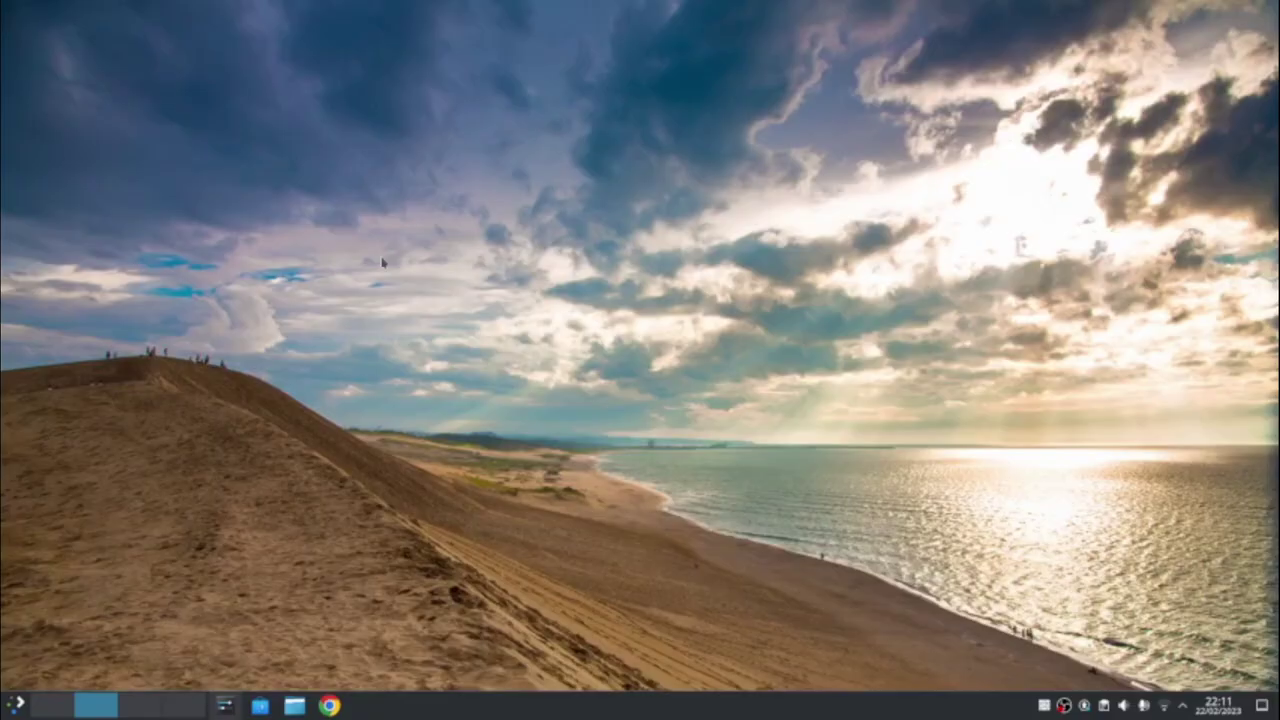
pyautogui.press('super+Tab')
pyautogui.press('super+Tab')
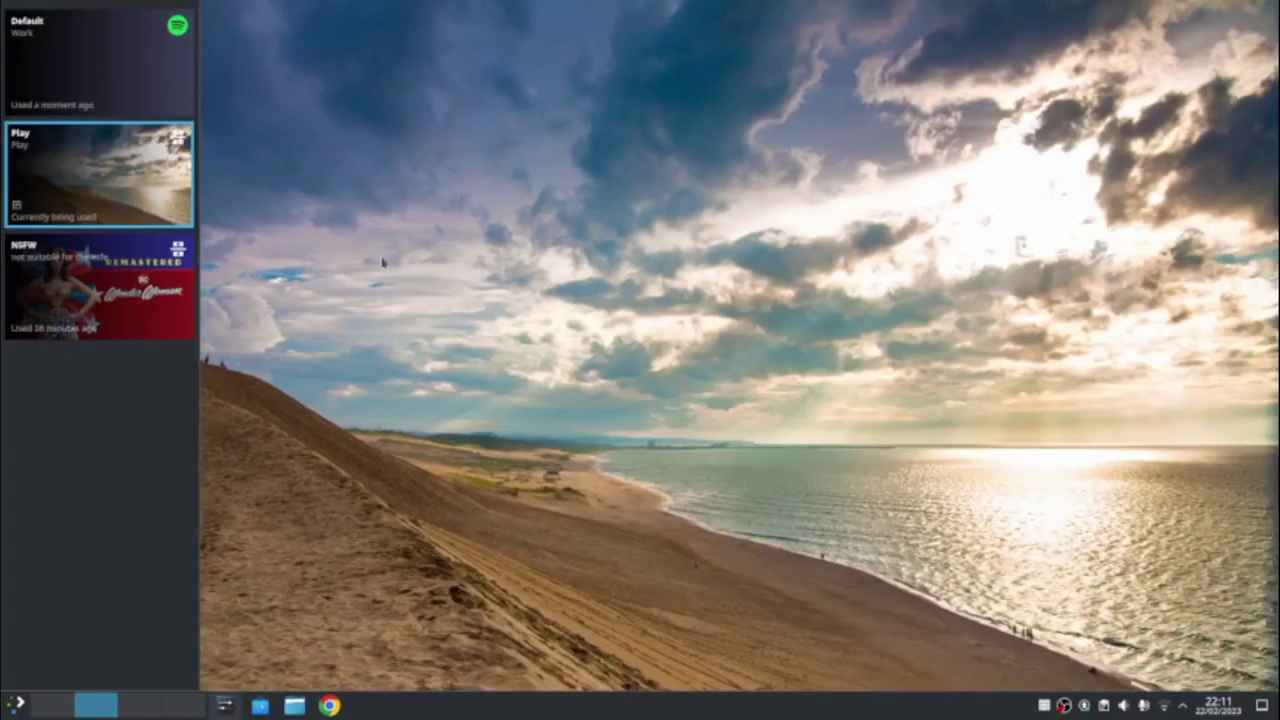
pyautogui.press('super+Tab')
pyautogui.press('super+Tab')
pyautogui.press('super+Tab')
pyautogui.press('super+Tab')
pyautogui.press('super+Tab')
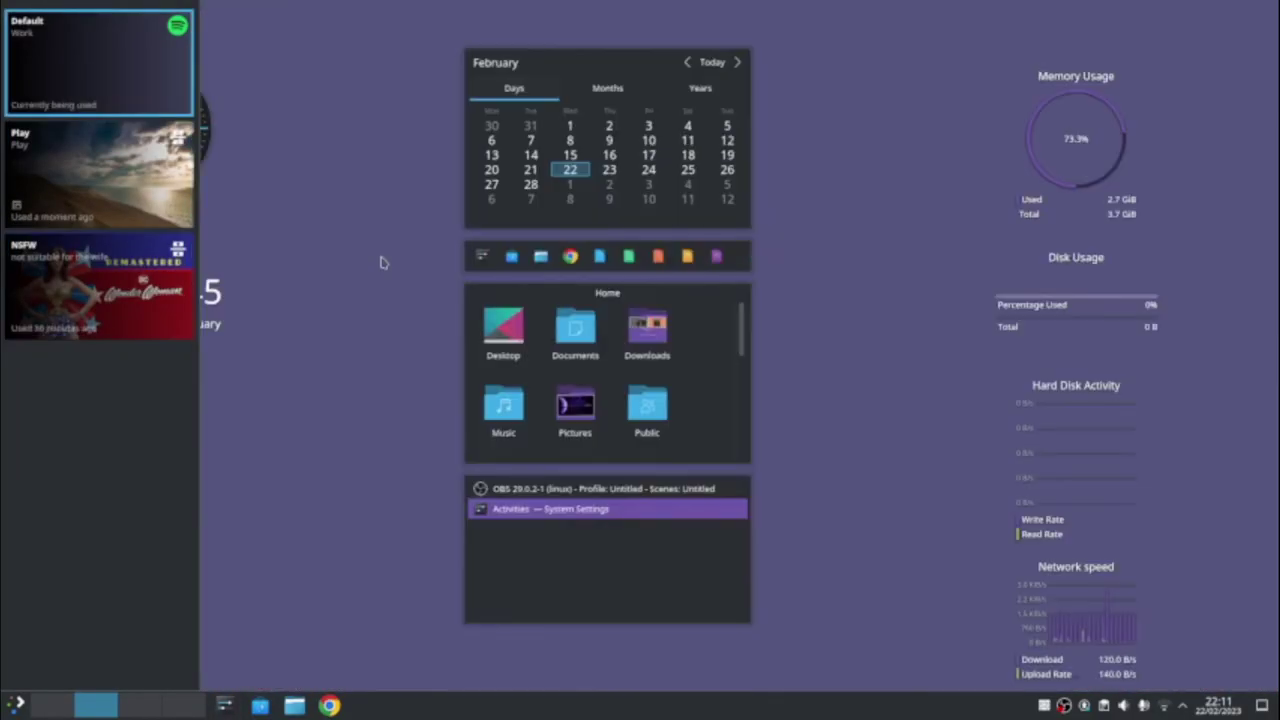
pyautogui.press('super+Tab')
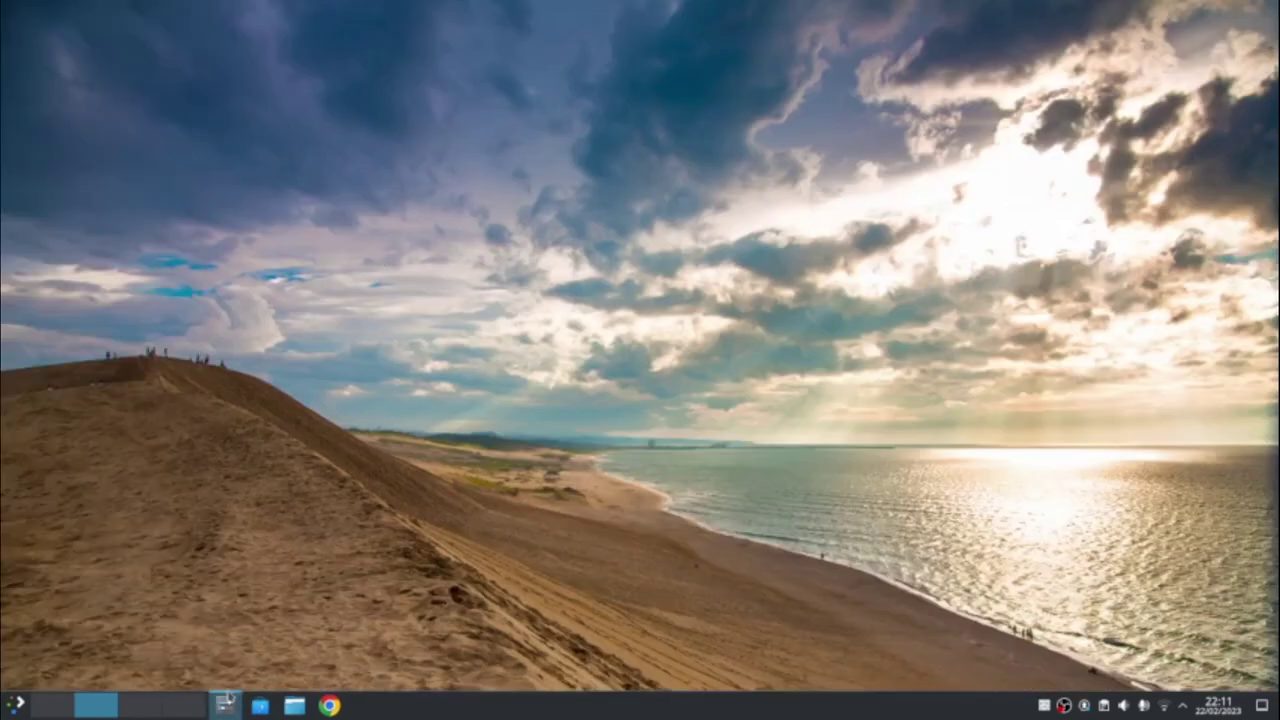
# - Restore the settings window and review the window activation policy choices in the Window Behaviour focus settings
pyautogui.click(227, 702)
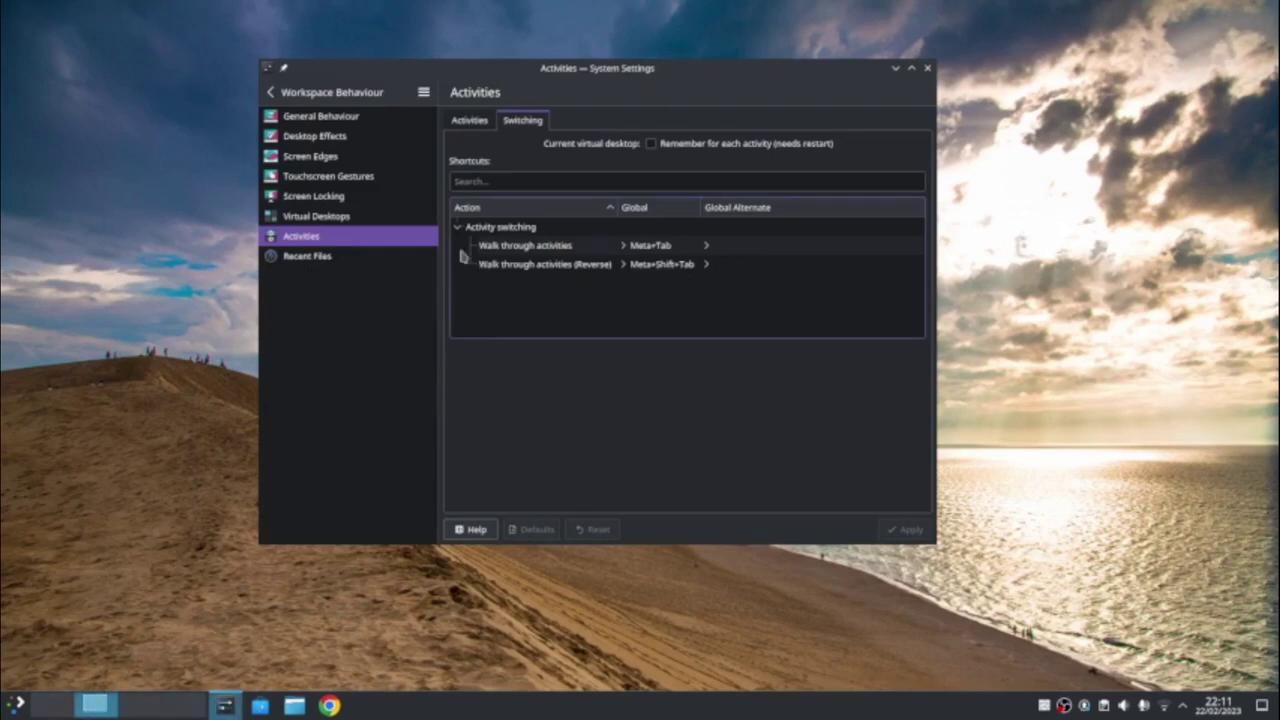
pyautogui.click(270, 93)
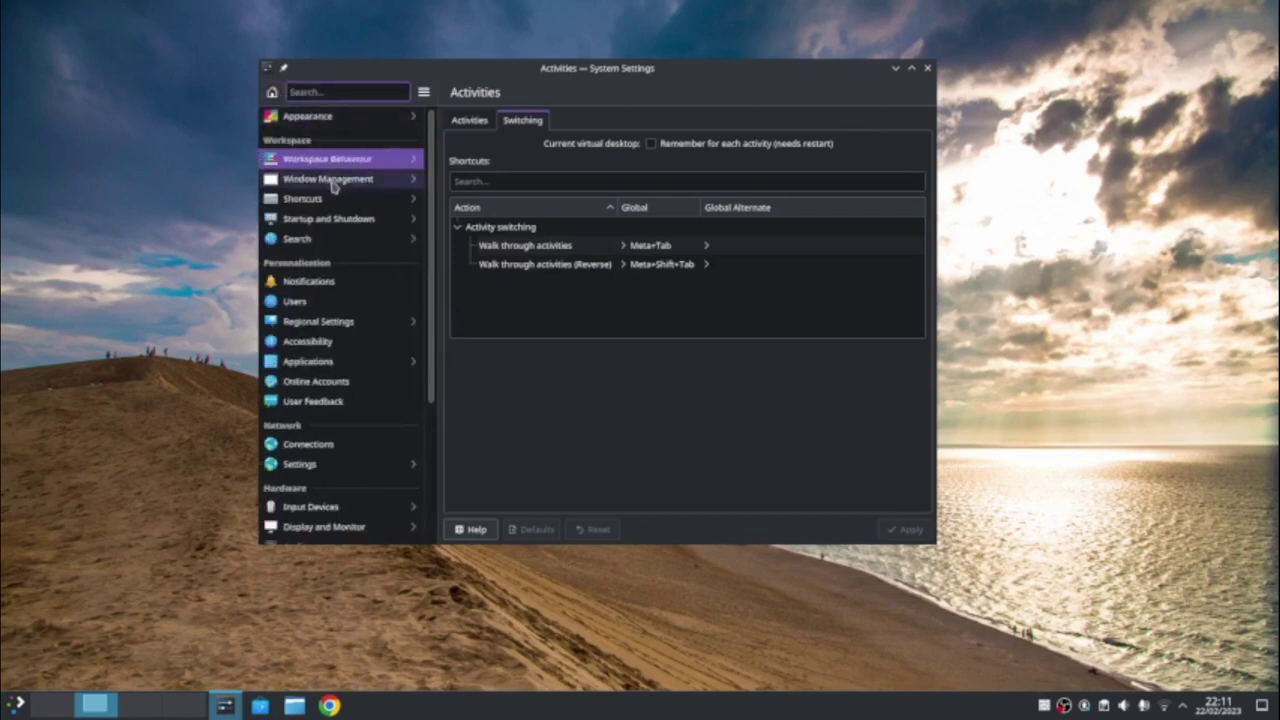
pyautogui.click(333, 182)
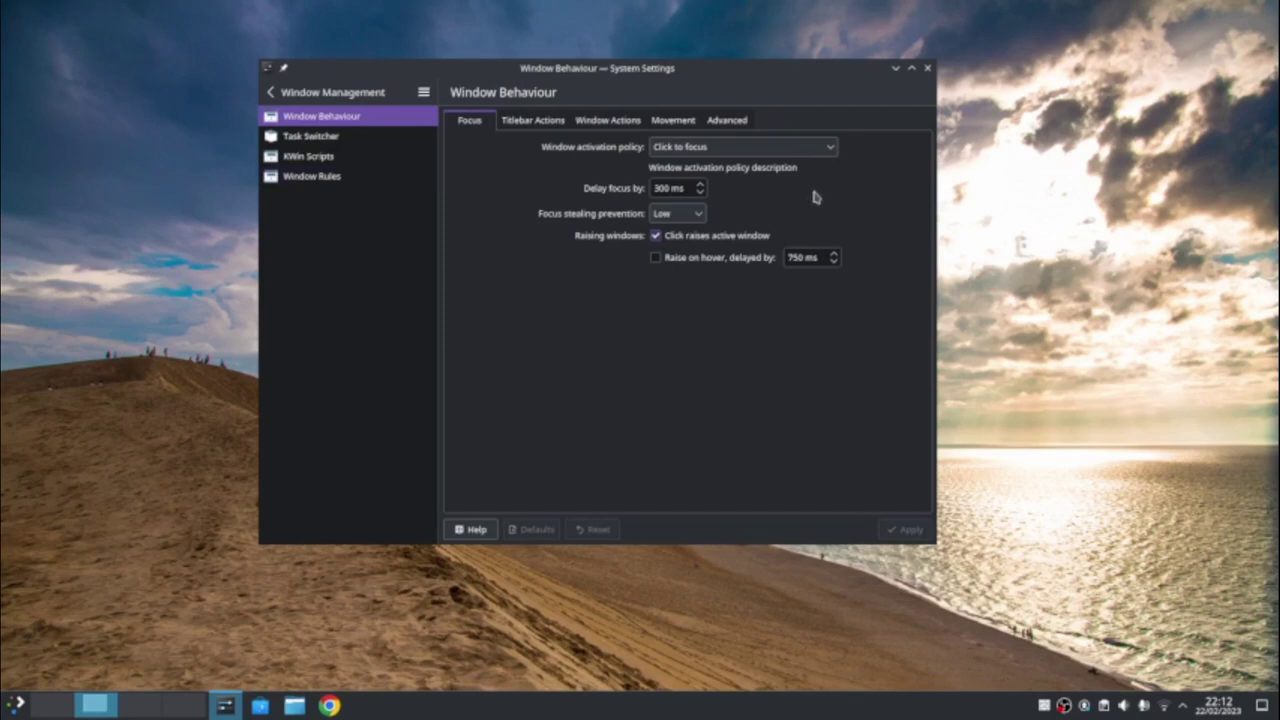
pyautogui.click(755, 152)
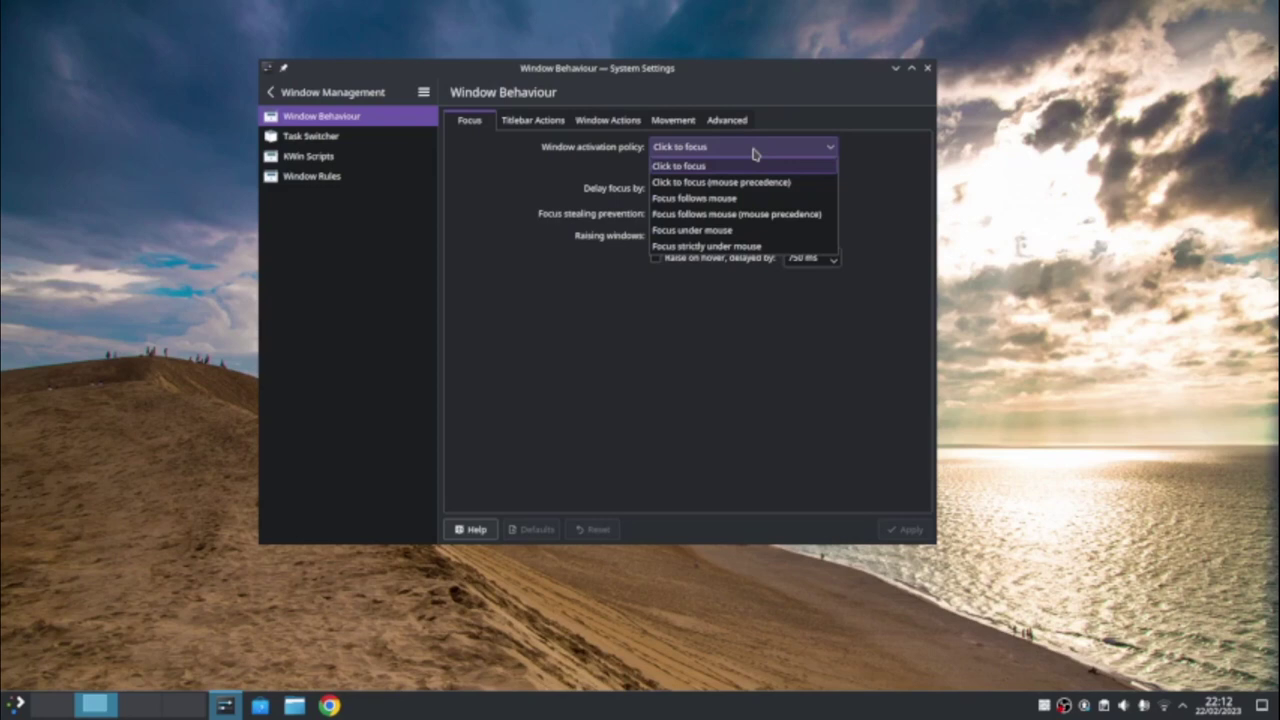
pyautogui.click(755, 152)
# - Show the titlebar action settings and test the titlebar's double-click action by maximising and restoring the window
pyautogui.click(545, 125)
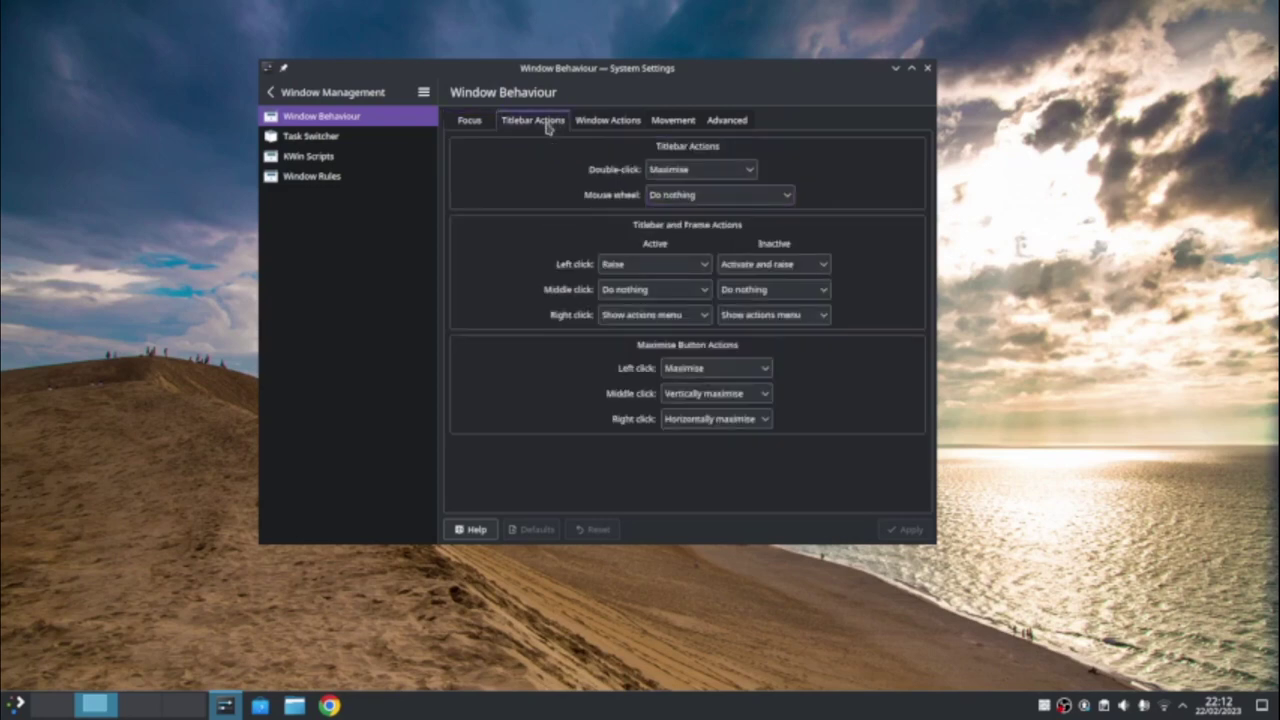
pyautogui.doubleClick(675, 68)
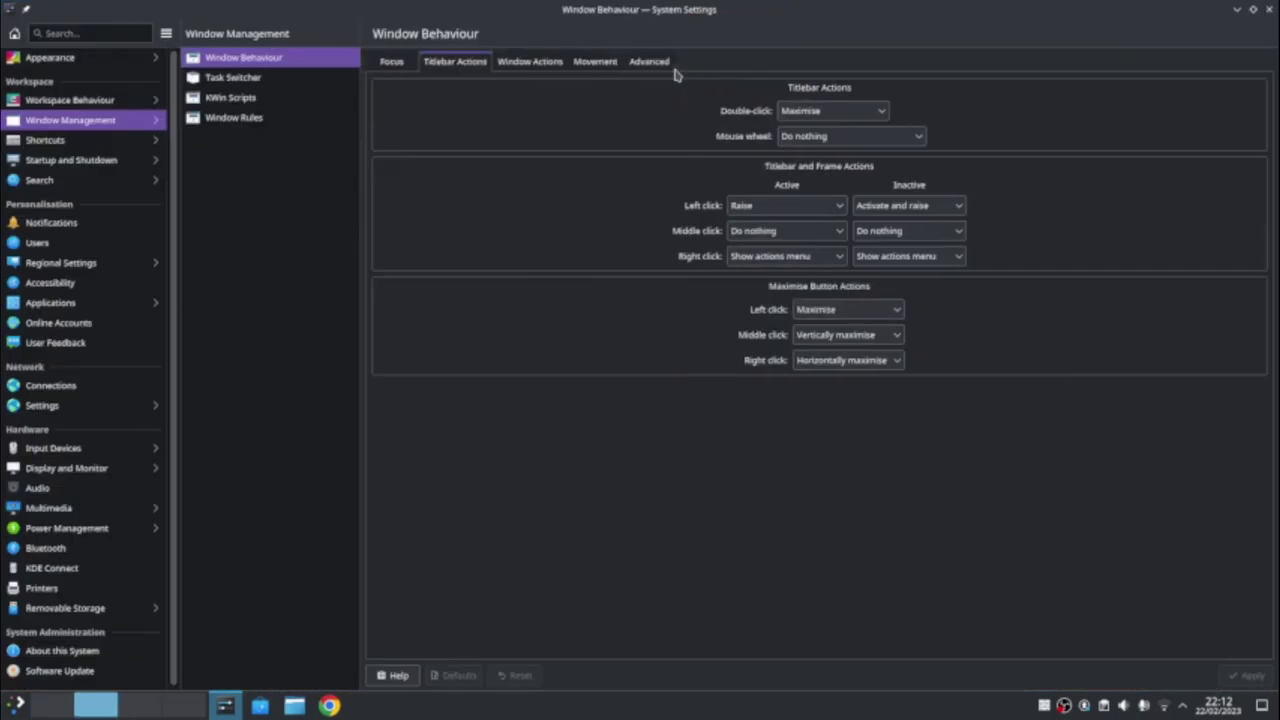
pyautogui.doubleClick(679, 14)
# - Review the choices for the titlebar's double-click and mouse wheel actions, leaving them on Maximise and Do nothing
pyautogui.click(686, 176)
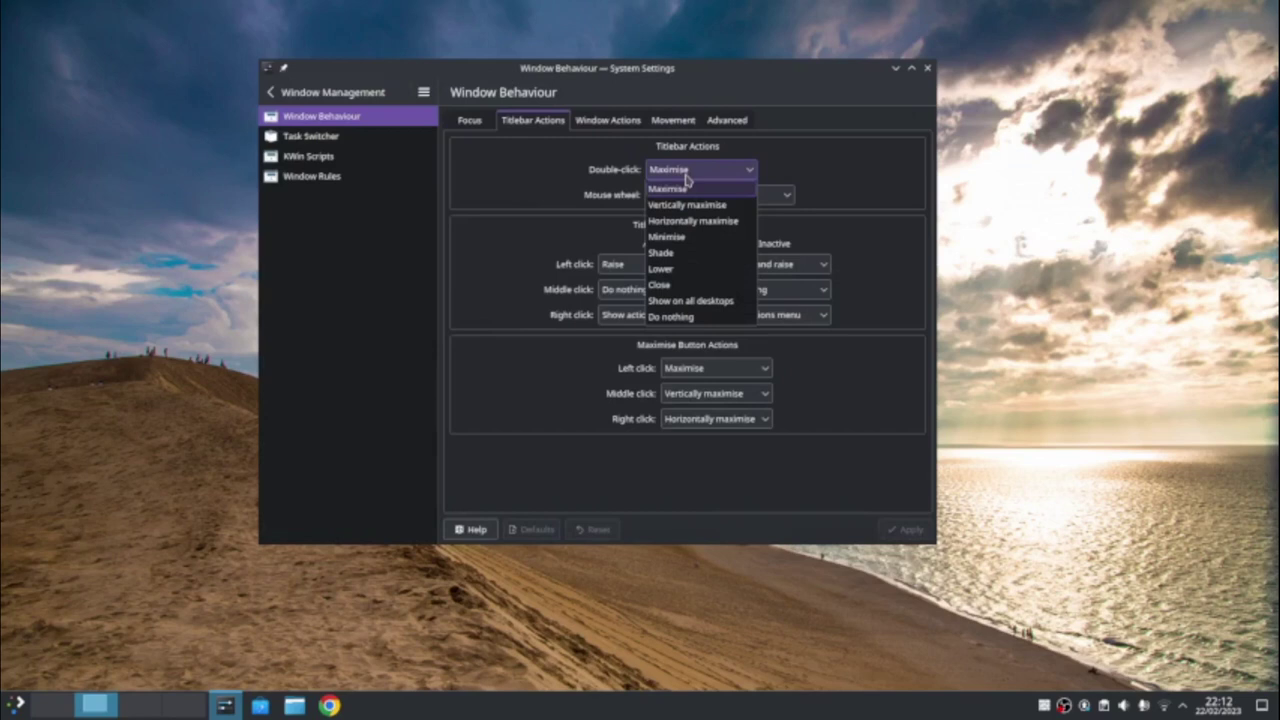
pyautogui.scroll(-7, 690, 174)
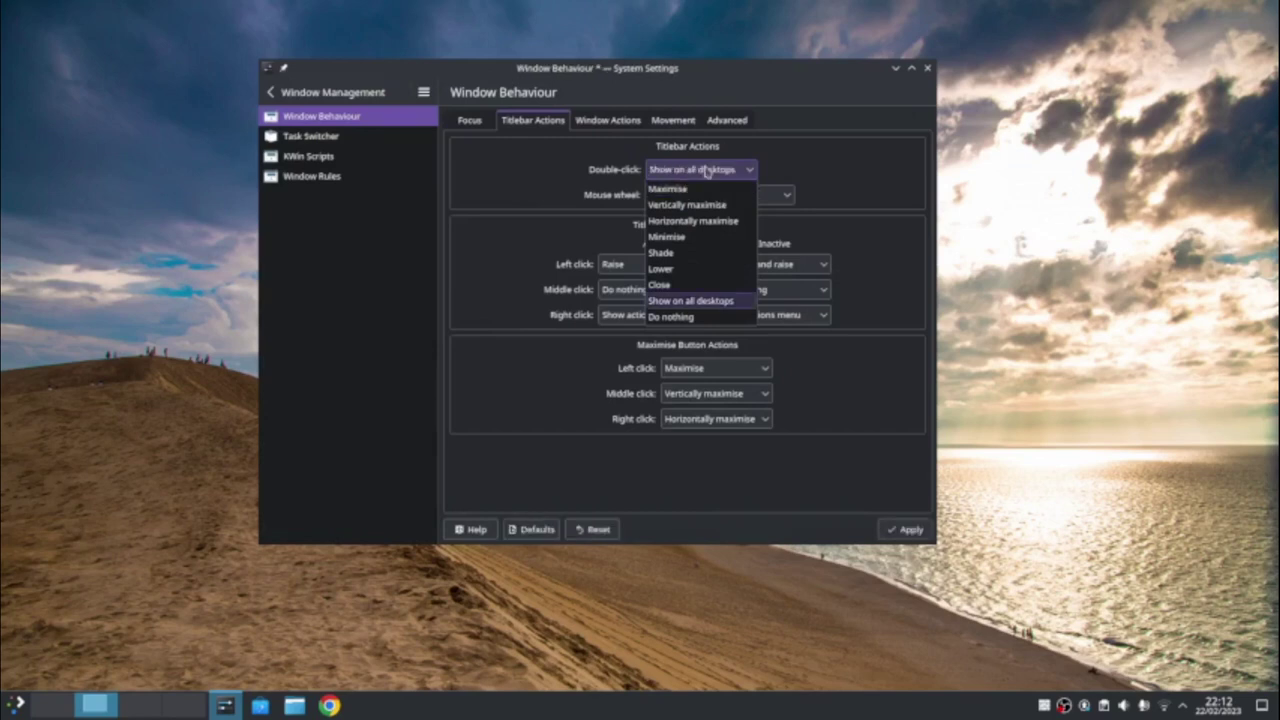
pyautogui.click(703, 190)
pyautogui.click(704, 197)
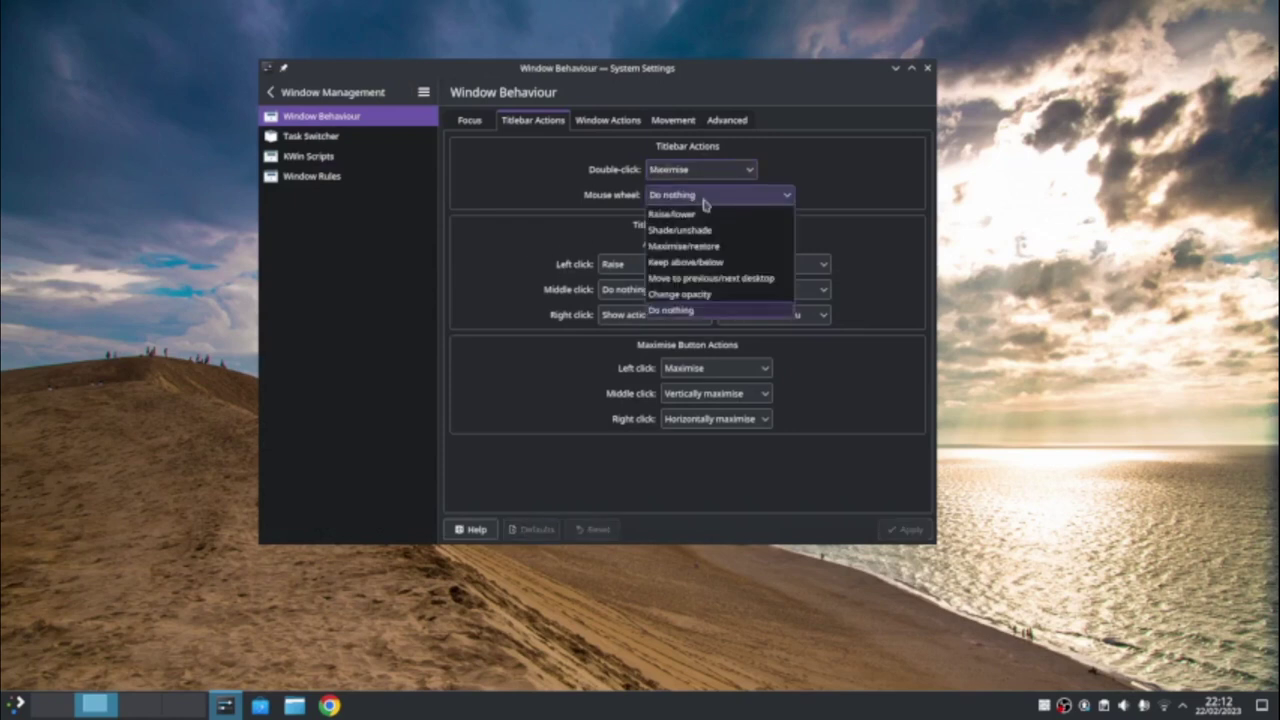
pyautogui.click(705, 200)
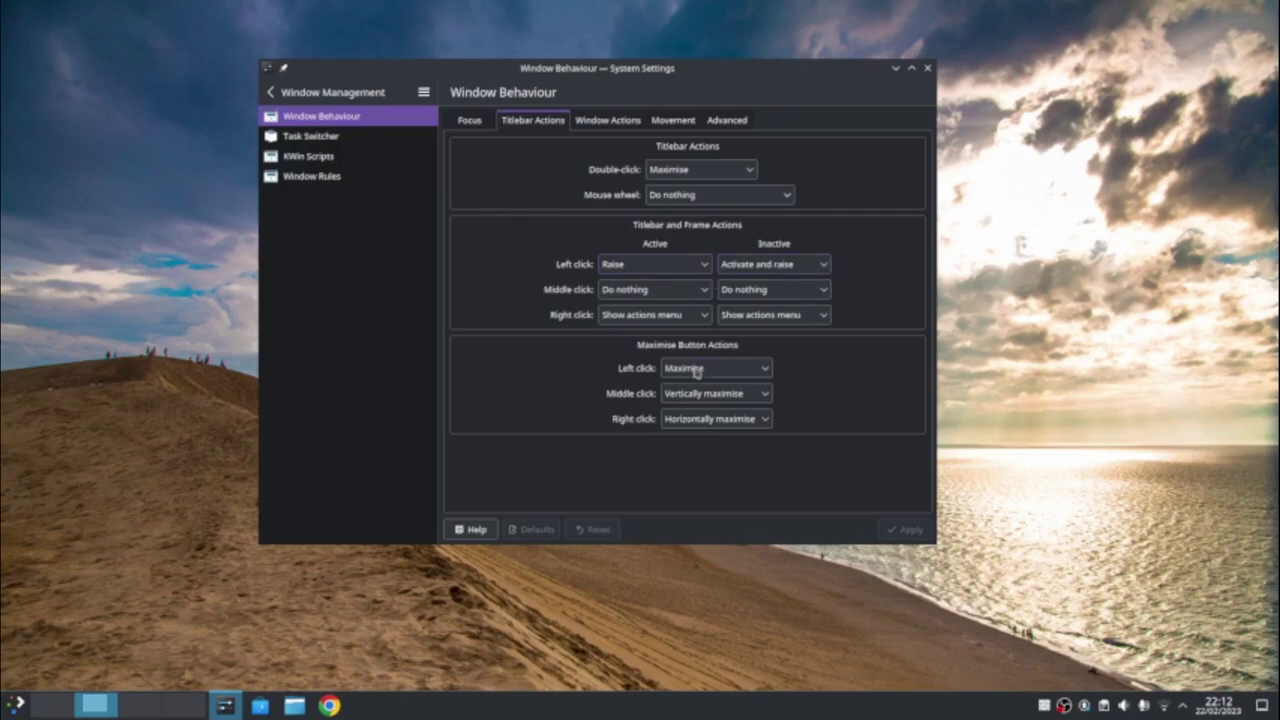
# - Look through the Task Switcher and KWin Scripts settings in Window Management
pyautogui.click(311, 142)
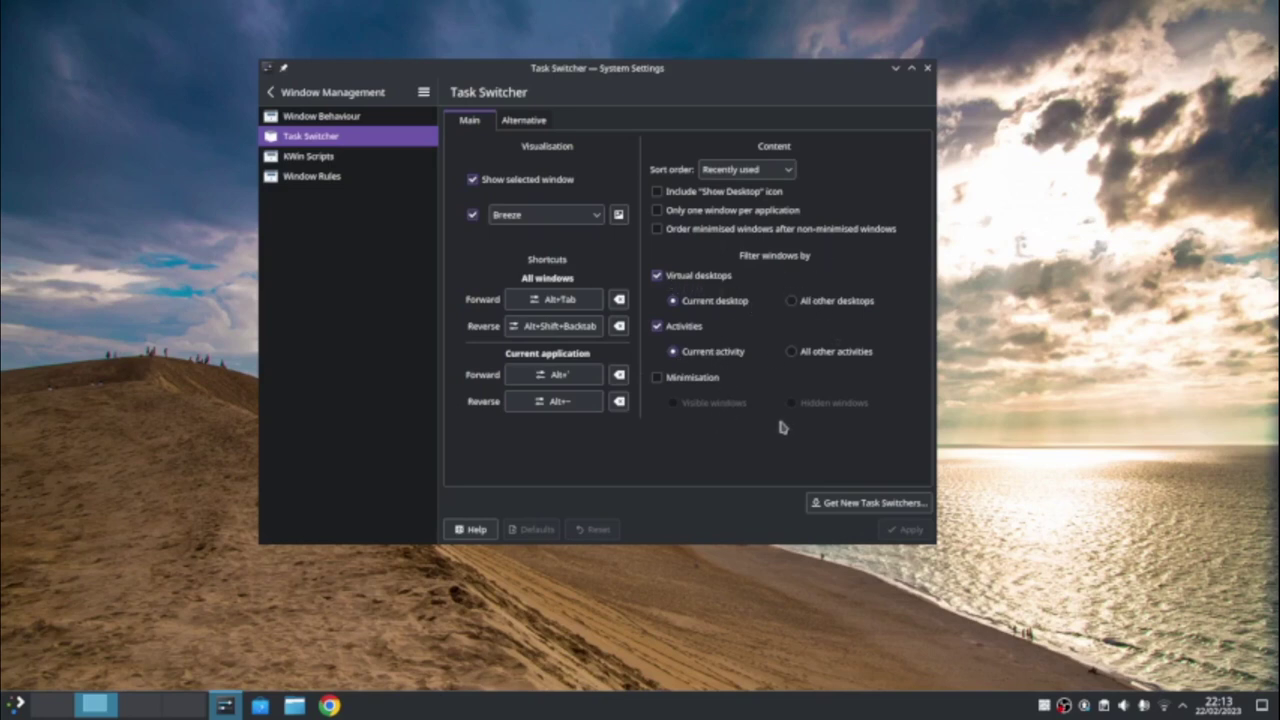
pyautogui.click(309, 156)
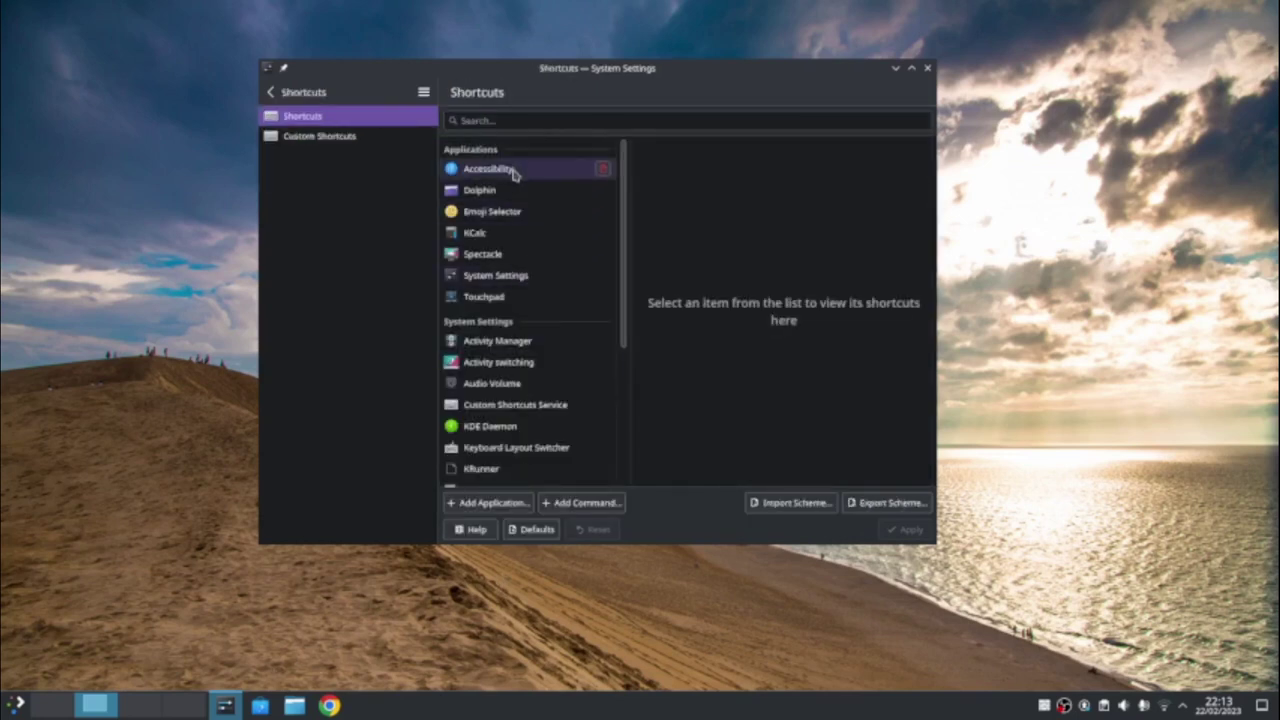
# - Check the shortcut assigned to Dolphin in the Shortcuts settings, test it to open the file manager, and close that window
pyautogui.click(507, 189)
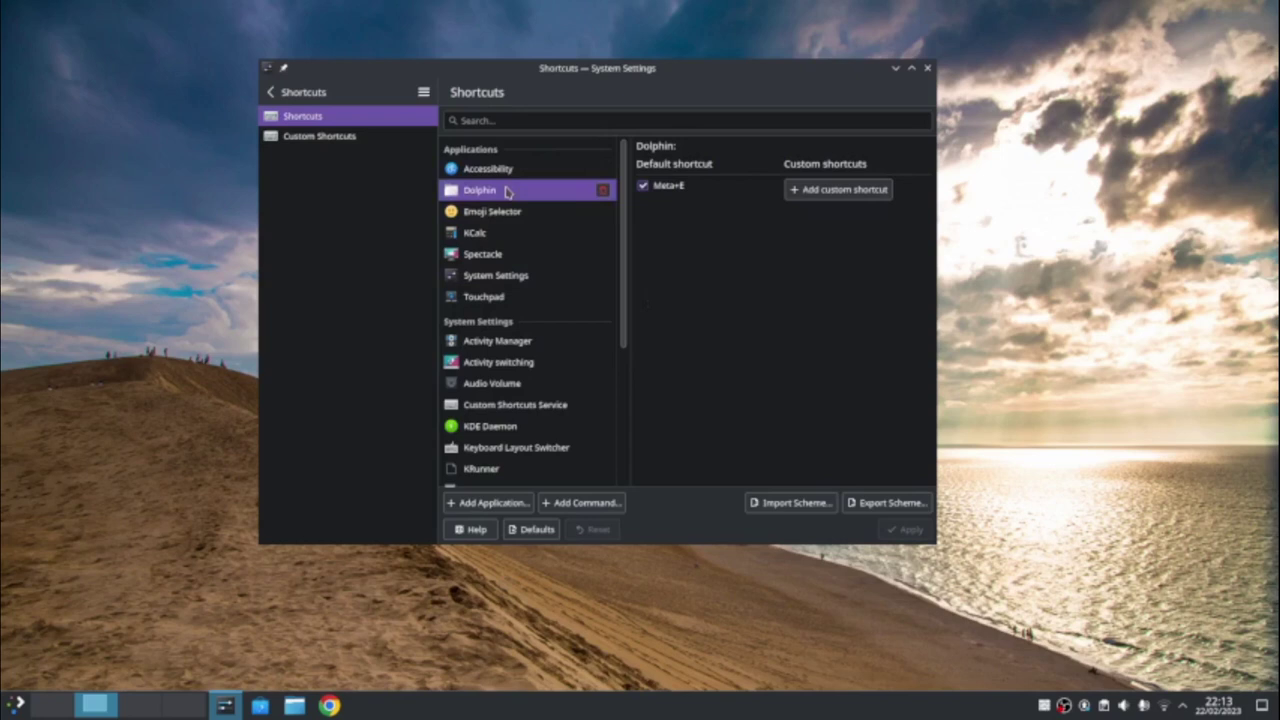
pyautogui.press('super+e')
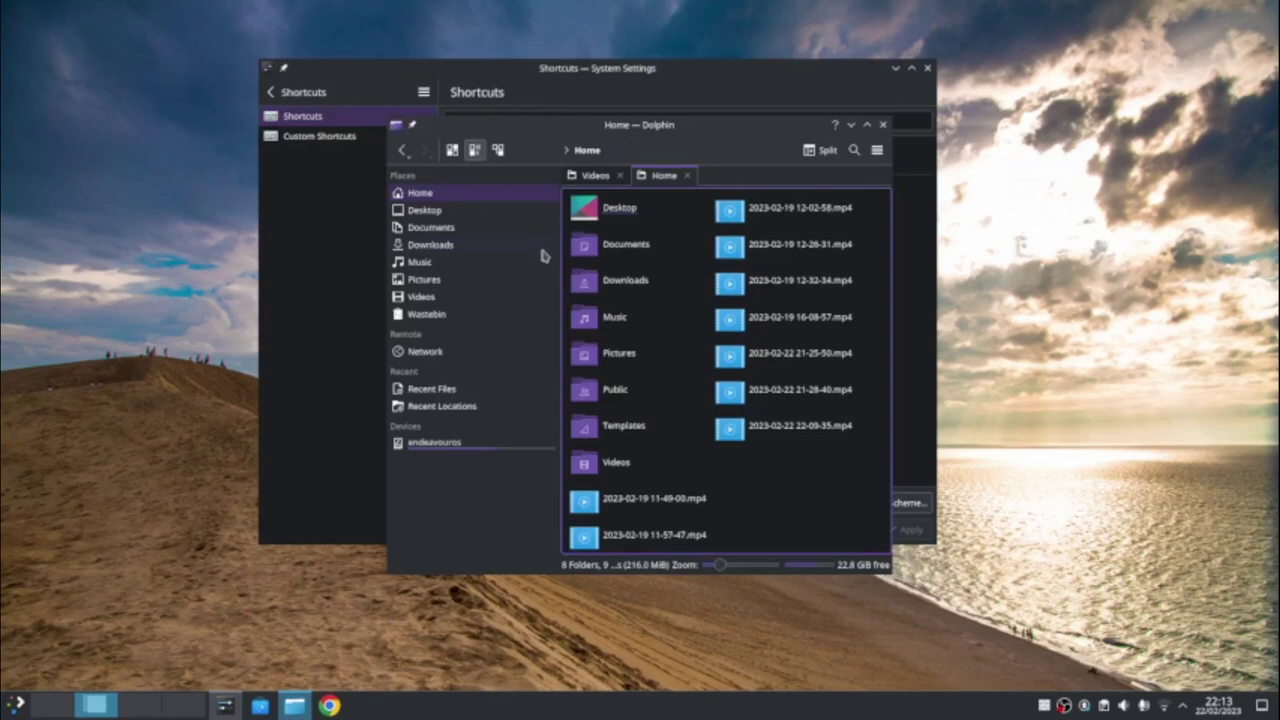
pyautogui.click(886, 129)
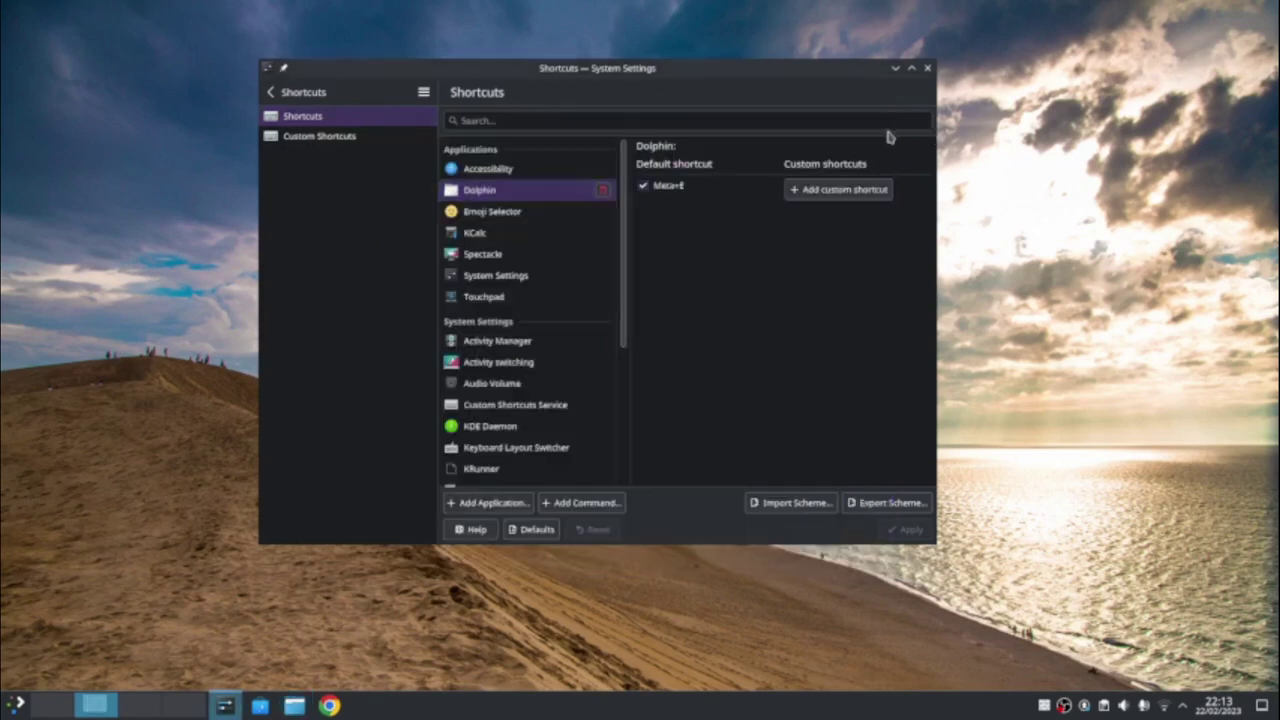
# - Check and test the Emoji Selector's default shortcut, and look at the option for adding a custom one
pyautogui.click(494, 214)
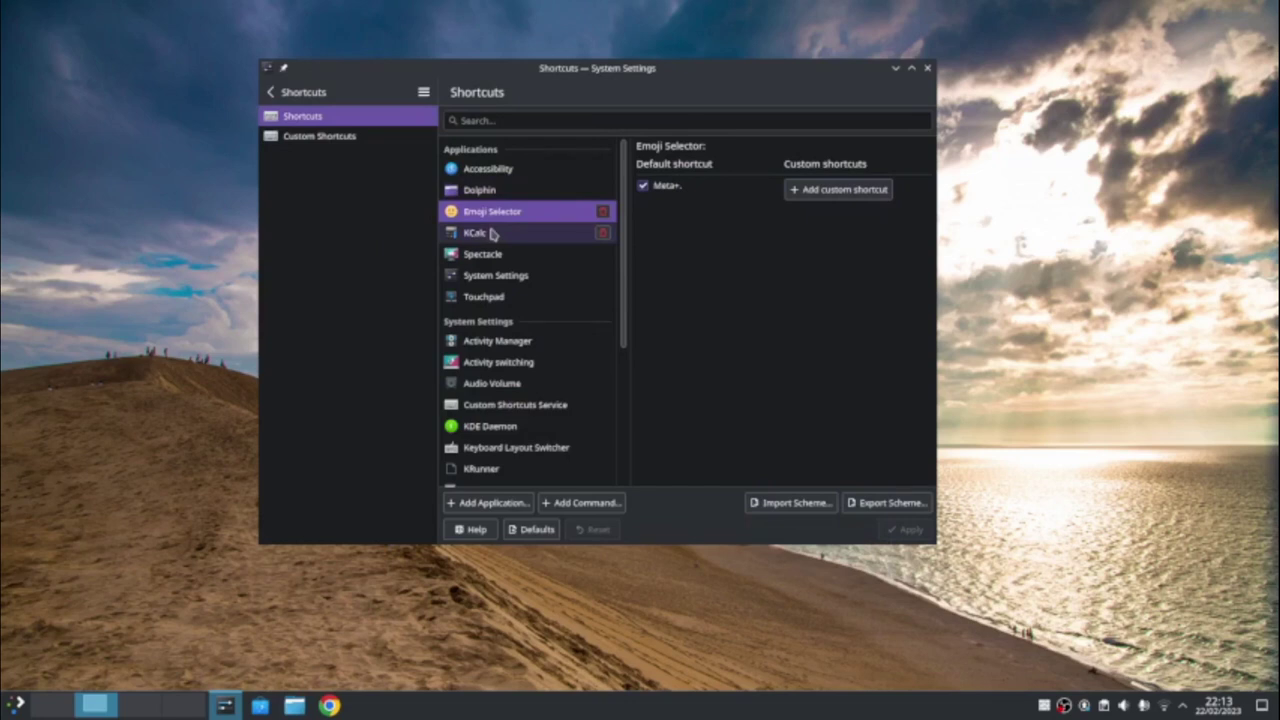
pyautogui.press('super+period')
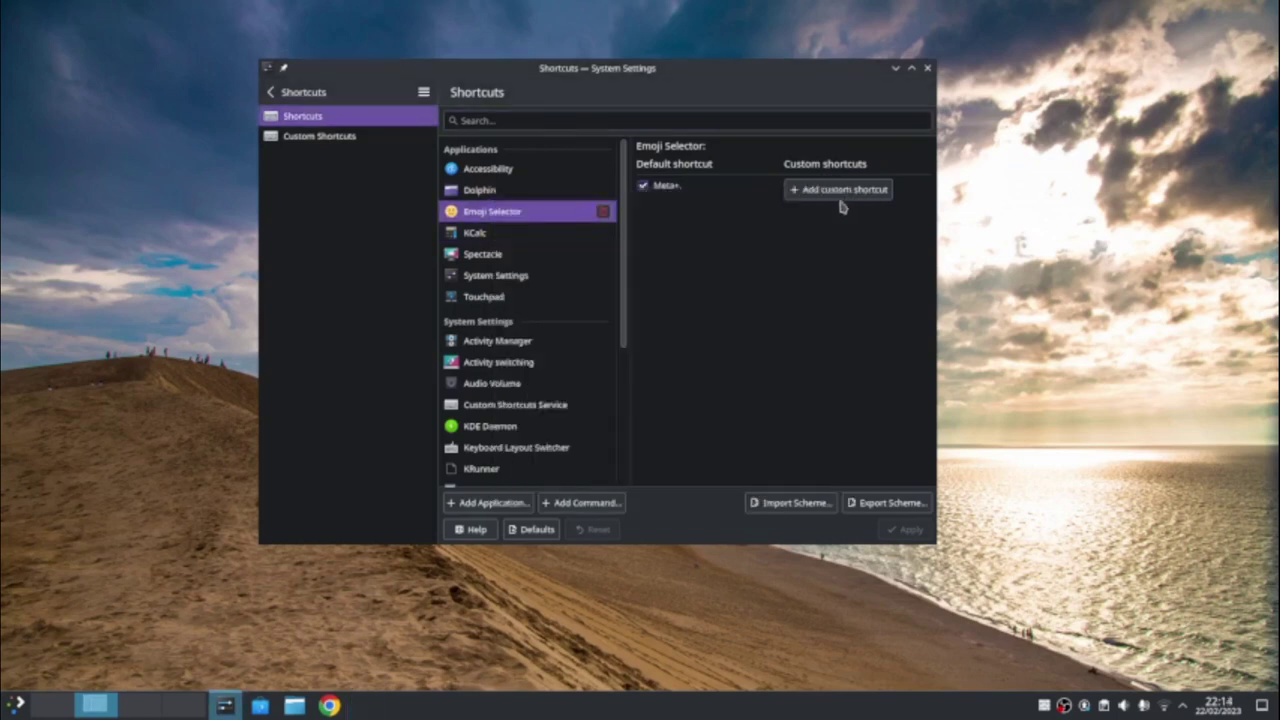
pyautogui.click(845, 195)
# - Review the shortcuts for KCalc and Spectacle, and browse the system settings entries further down the list
pyautogui.click(476, 234)
pyautogui.click(483, 254)
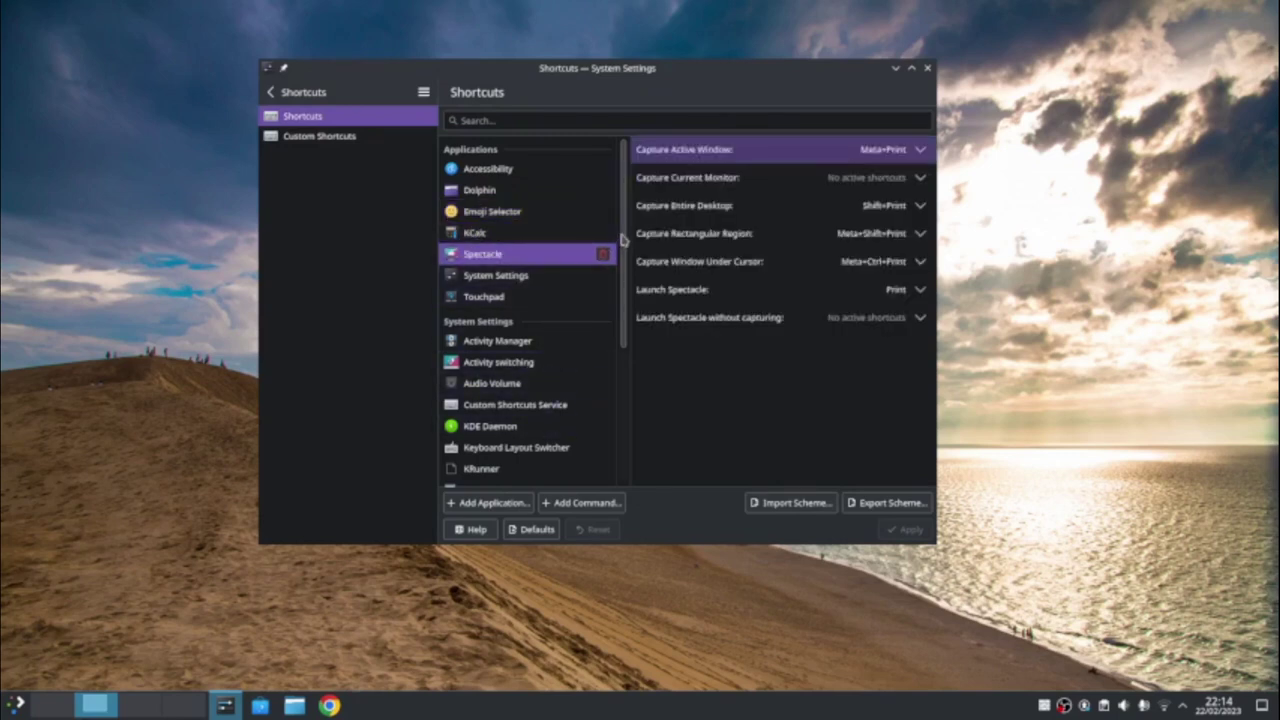
pyautogui.scroll(-3, 630, 307)
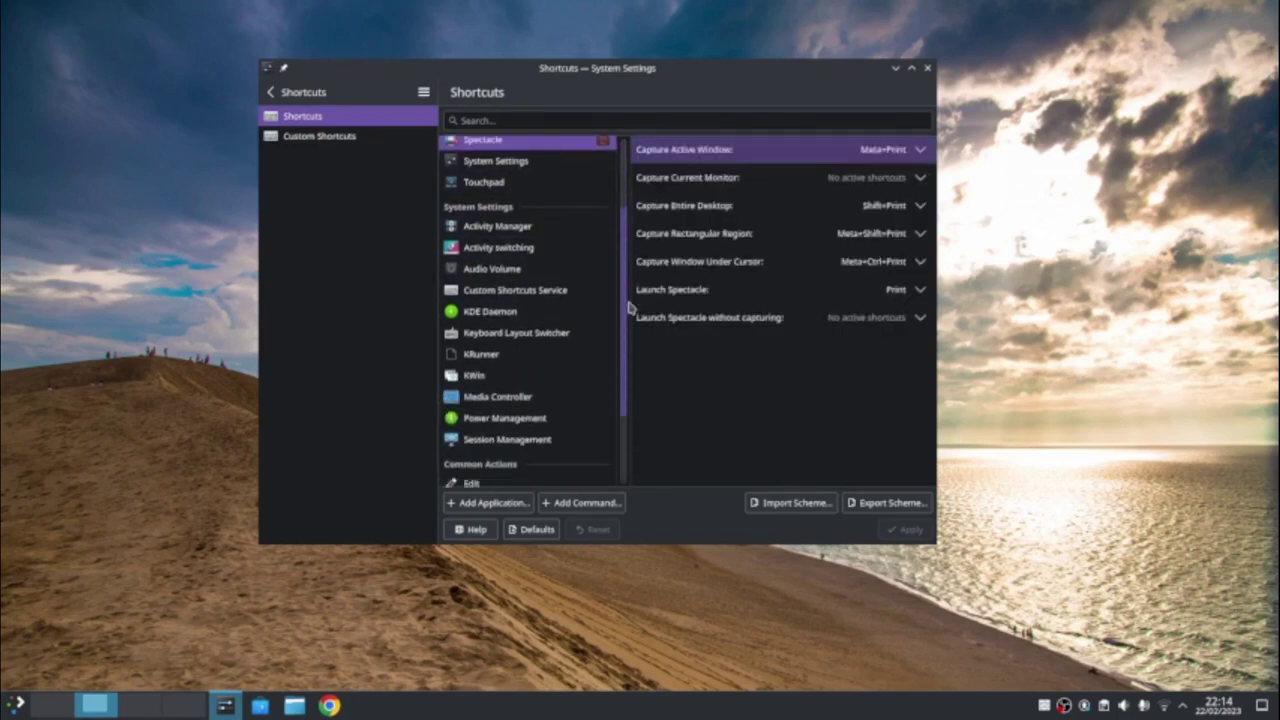
# - Review the shortcuts for common Edit actions and system entries from Power Management up to Custom Shortcuts Service, plus the Custom Shortcuts page
pyautogui.moveTo(630, 307); pyautogui.dragTo(631, 349)
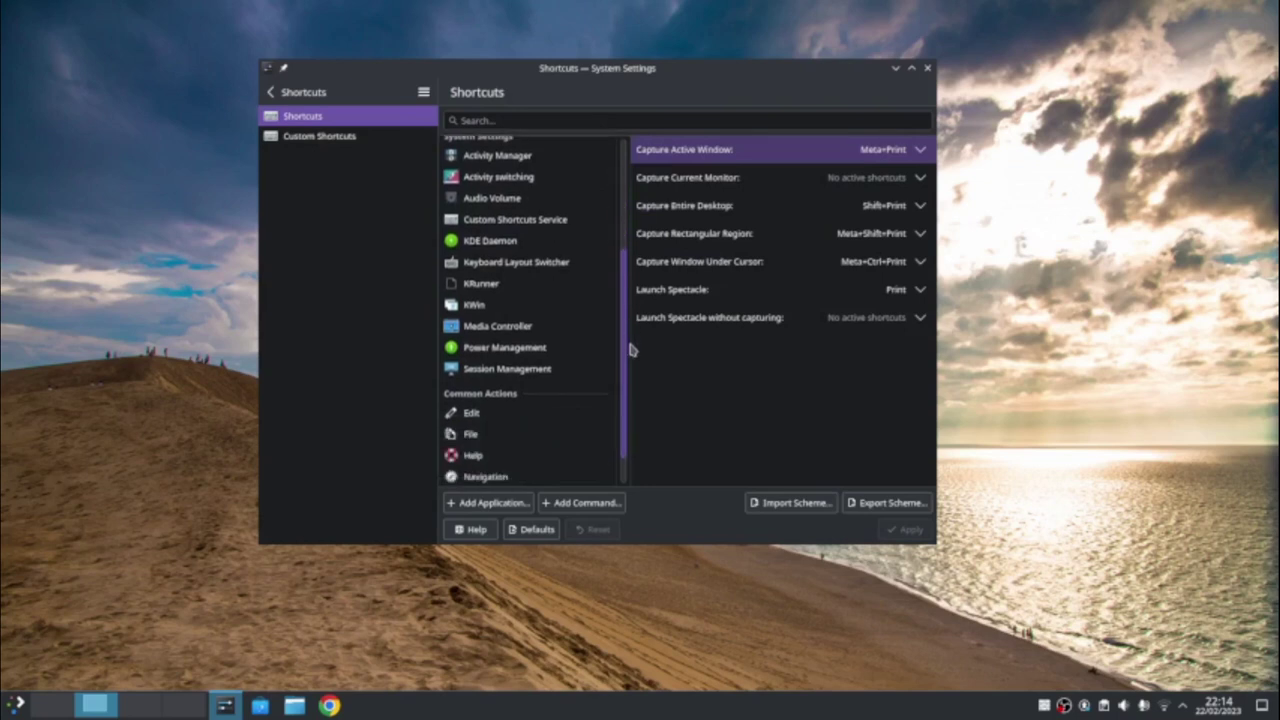
pyautogui.click(526, 421)
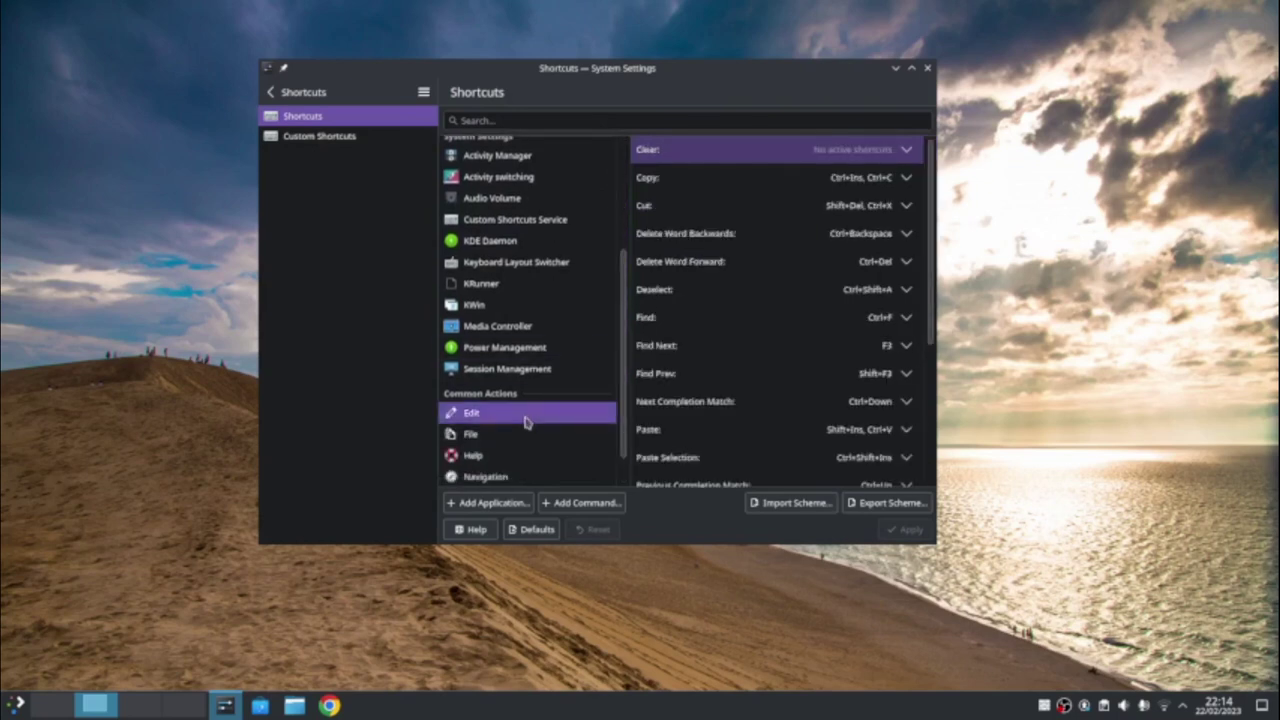
pyautogui.click(550, 347)
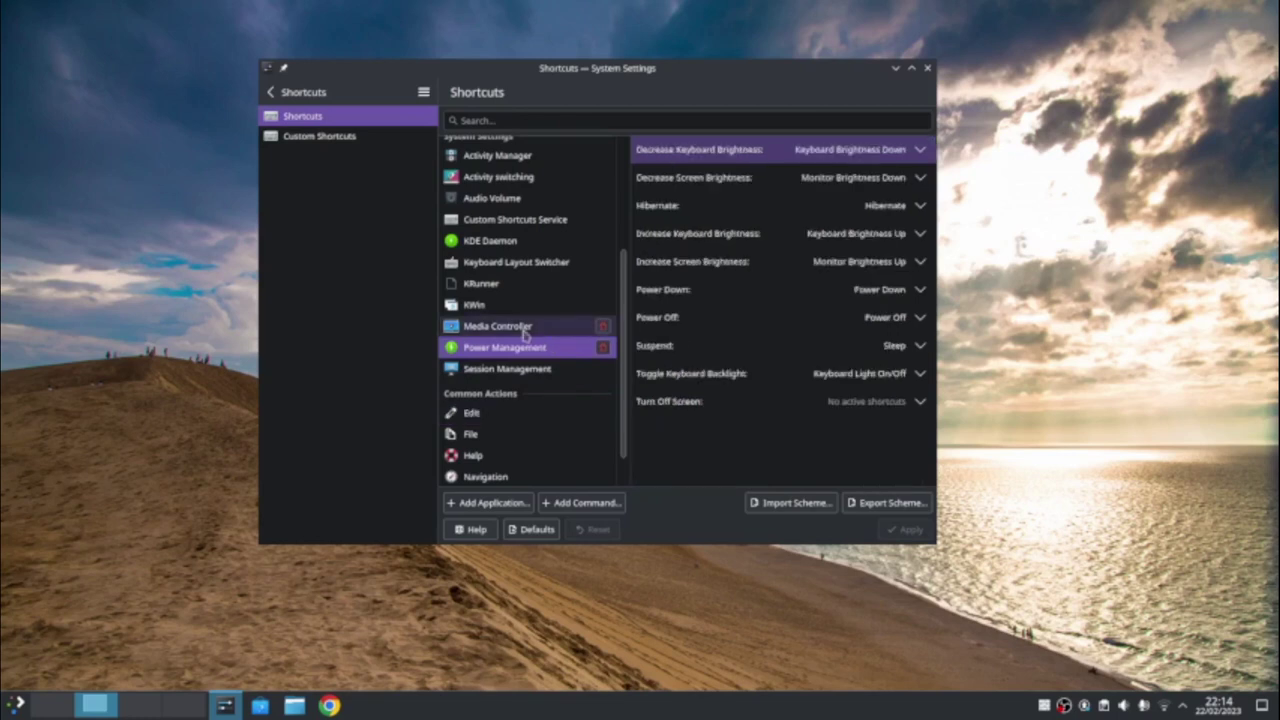
pyautogui.click(523, 330)
pyautogui.click(510, 306)
pyautogui.click(510, 262)
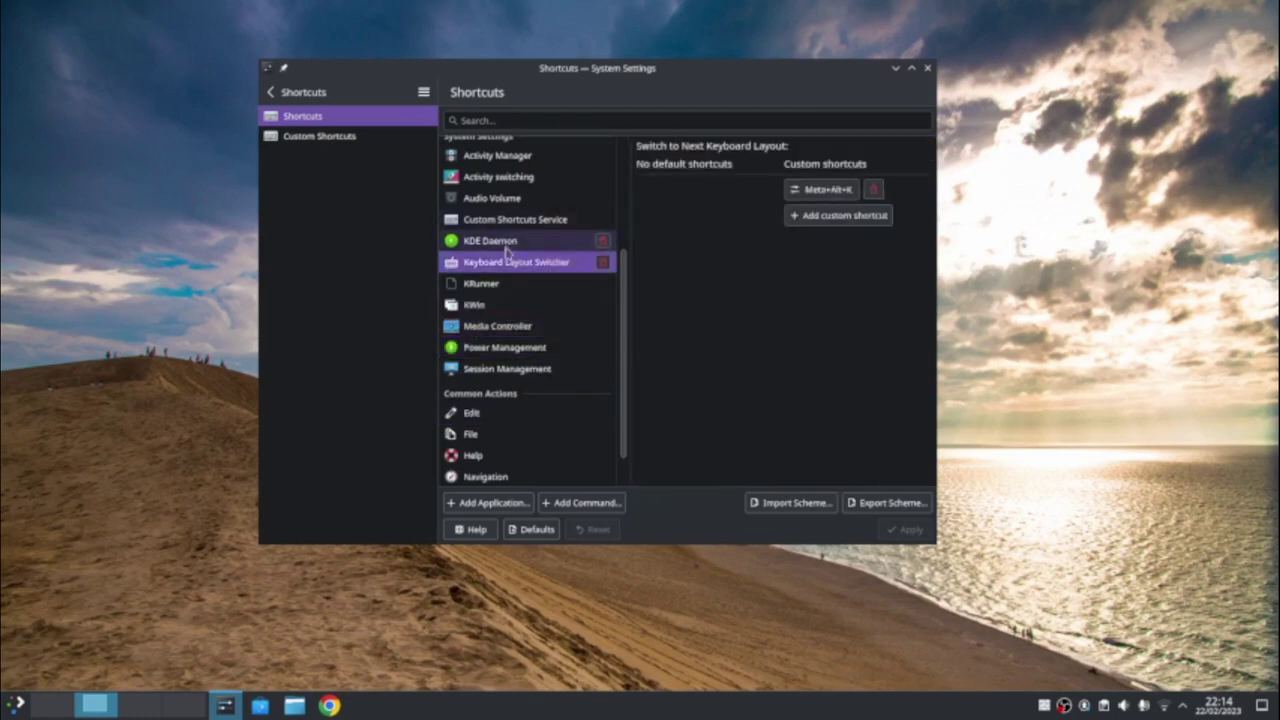
pyautogui.click(510, 241)
pyautogui.click(508, 220)
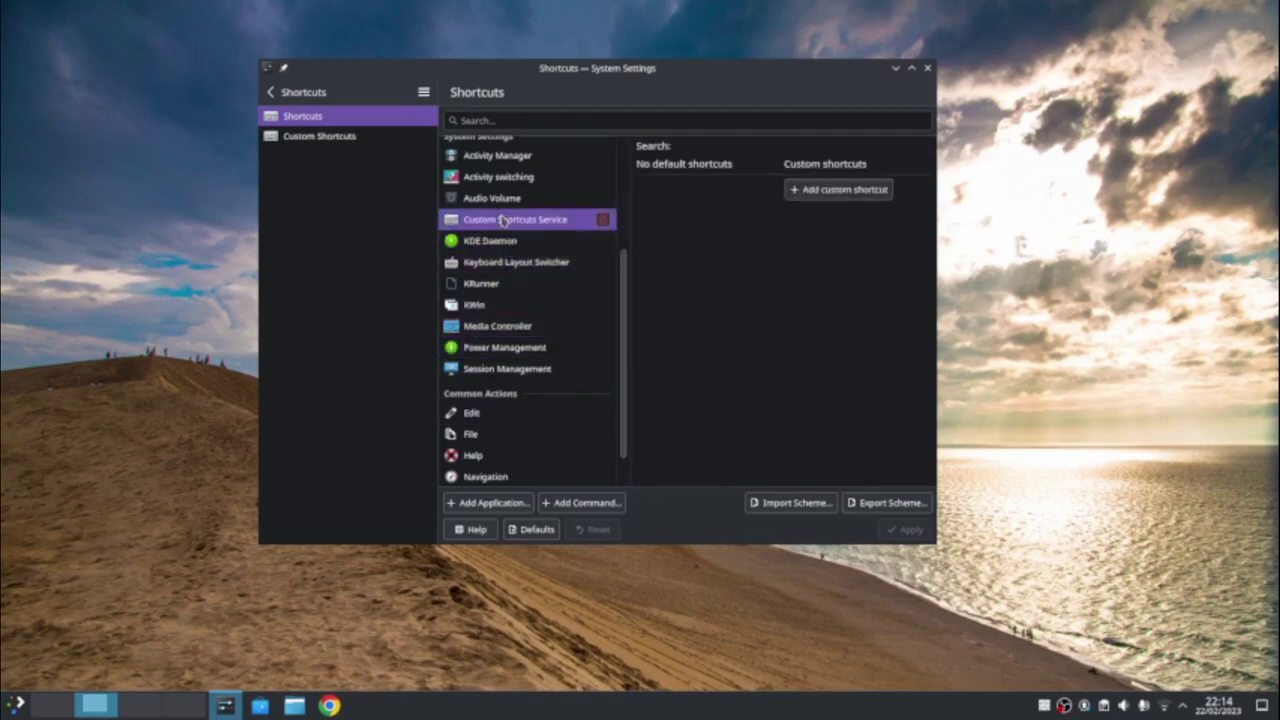
pyautogui.click(288, 137)
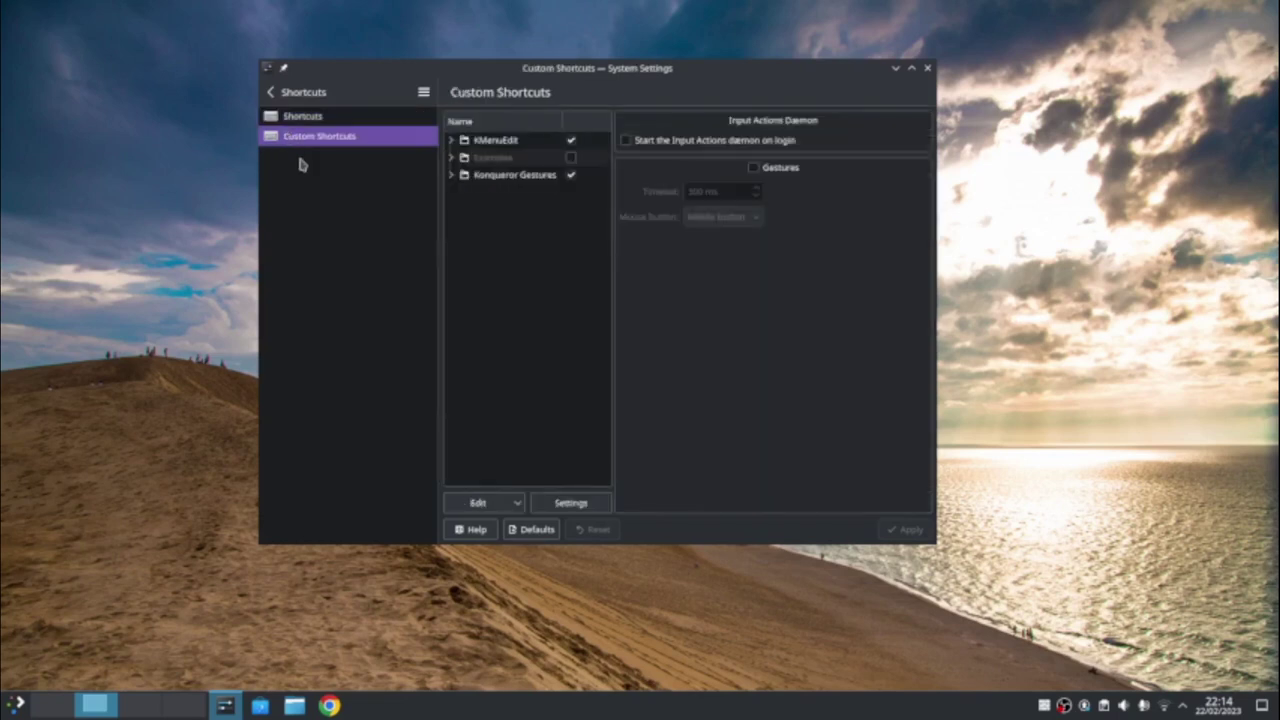
# - Look through the Startup and Shutdown settings: Login Screen (SDDM), Autostart, Background Services and Desktop Session
pyautogui.click(283, 95)
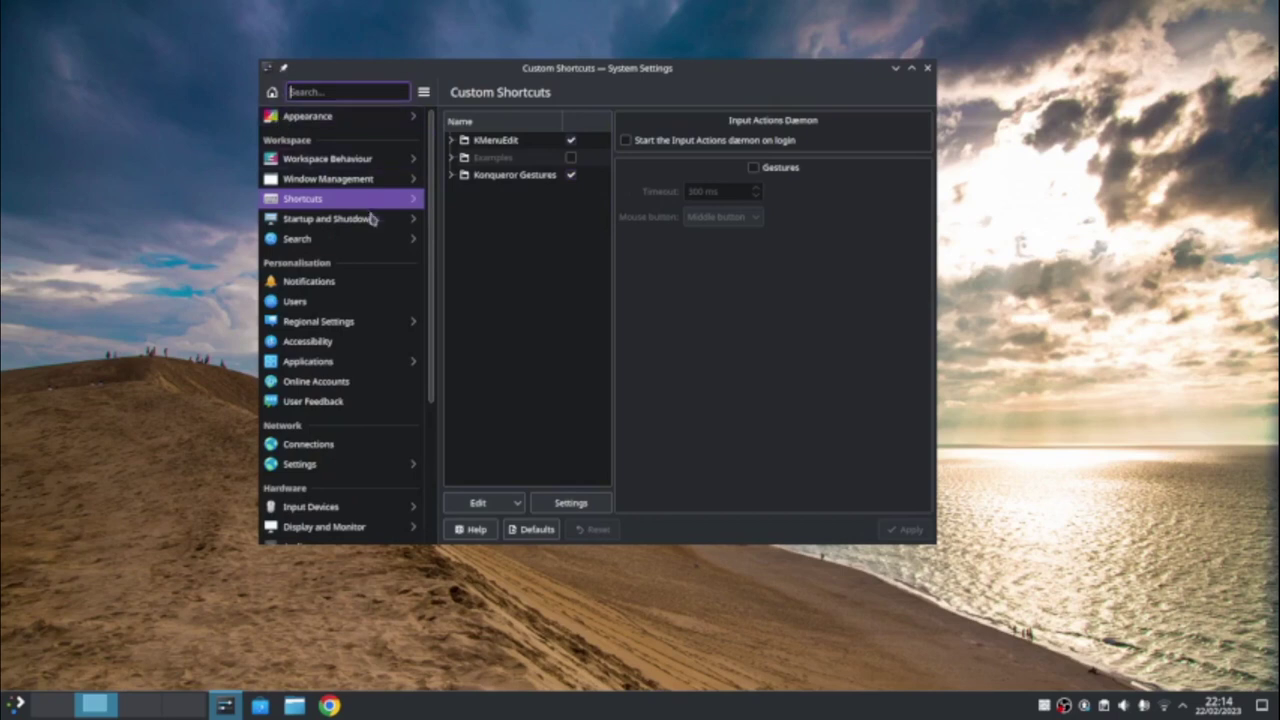
pyautogui.click(370, 218)
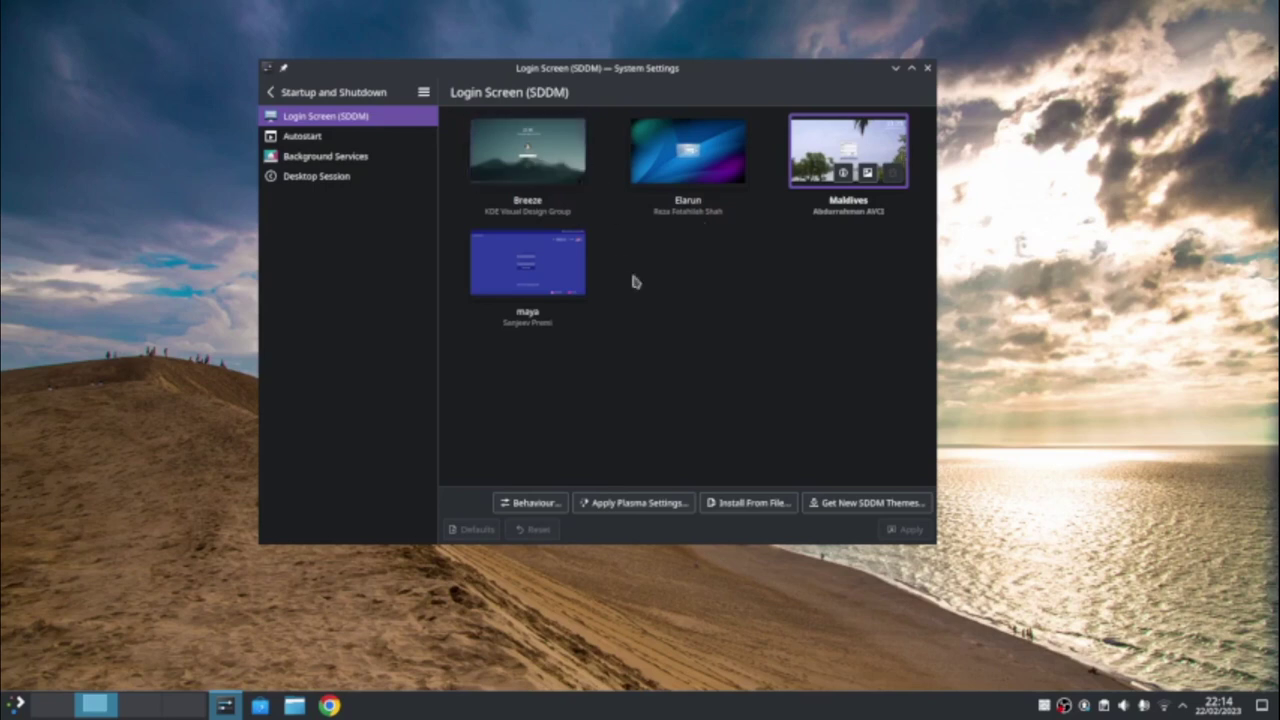
pyautogui.click(306, 139)
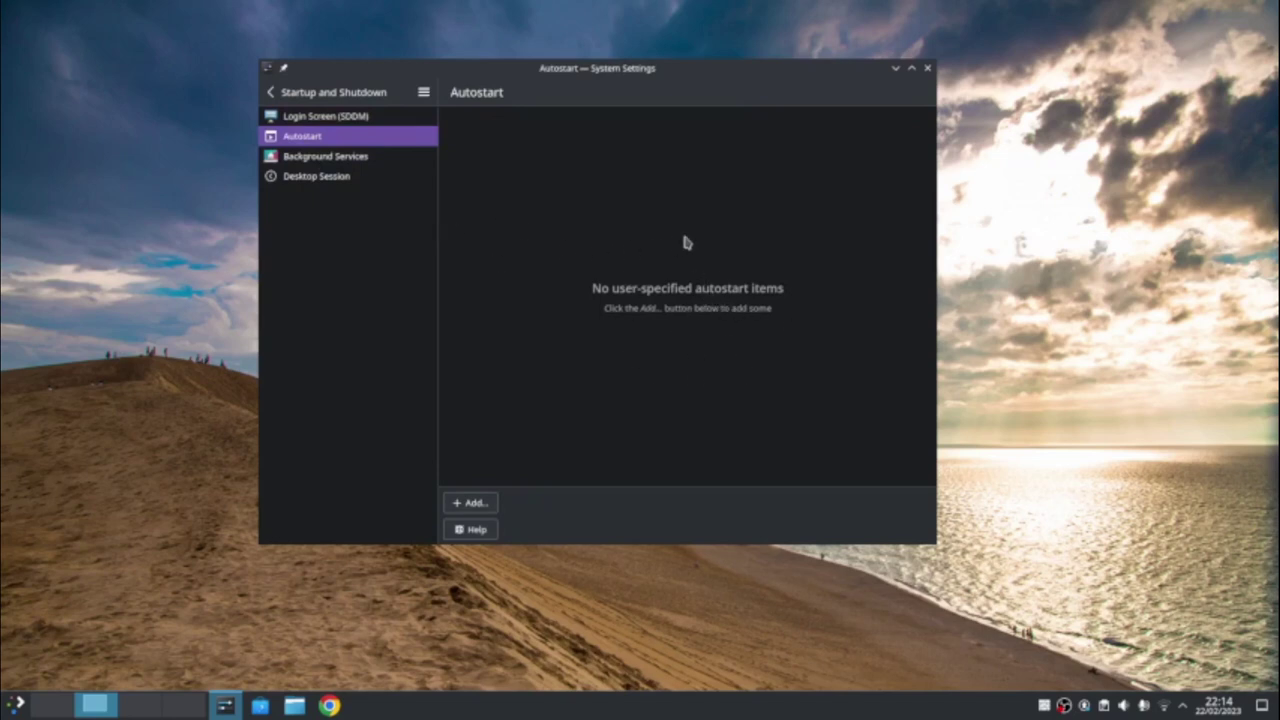
pyautogui.click(345, 160)
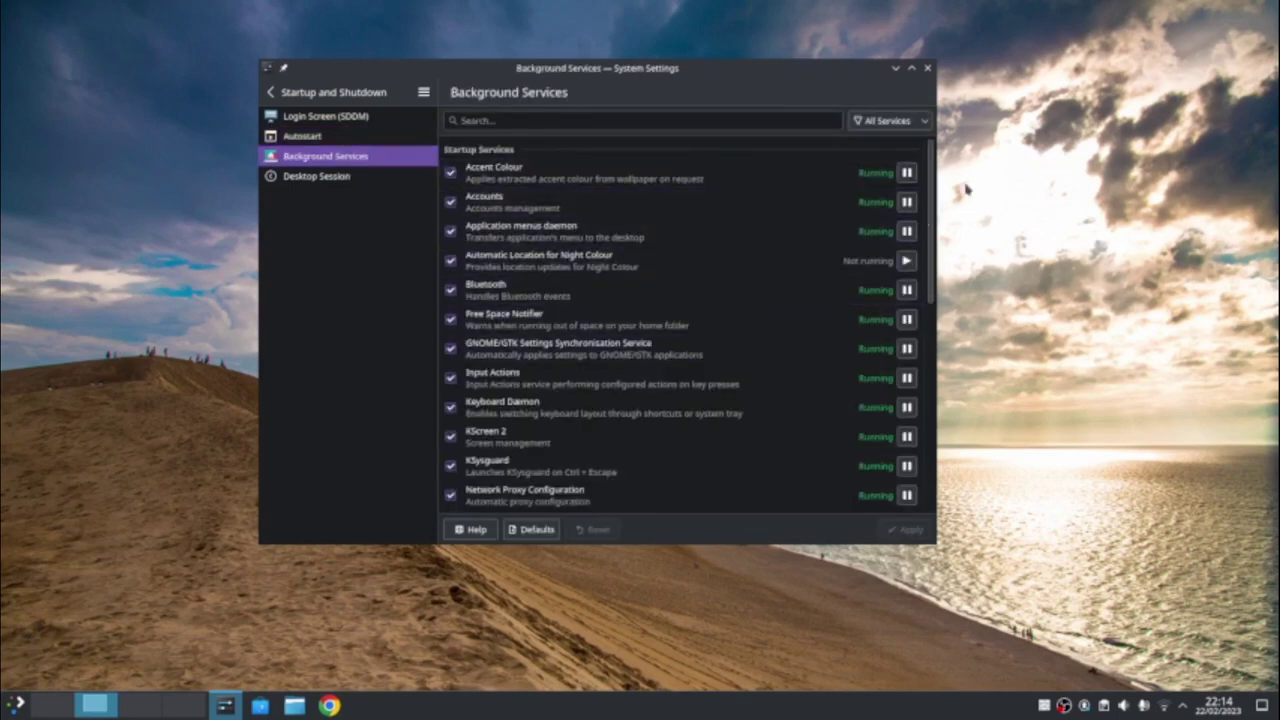
pyautogui.moveTo(931, 205); pyautogui.dragTo(366, 80)
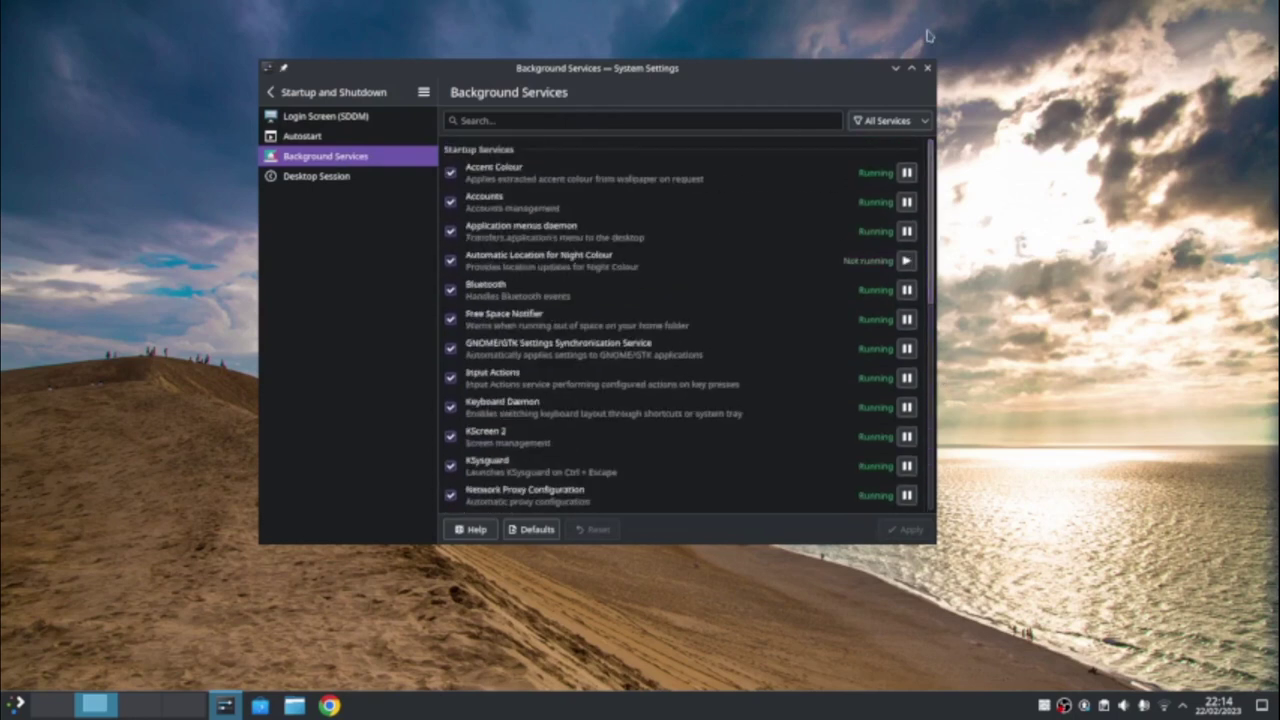
pyautogui.click(315, 176)
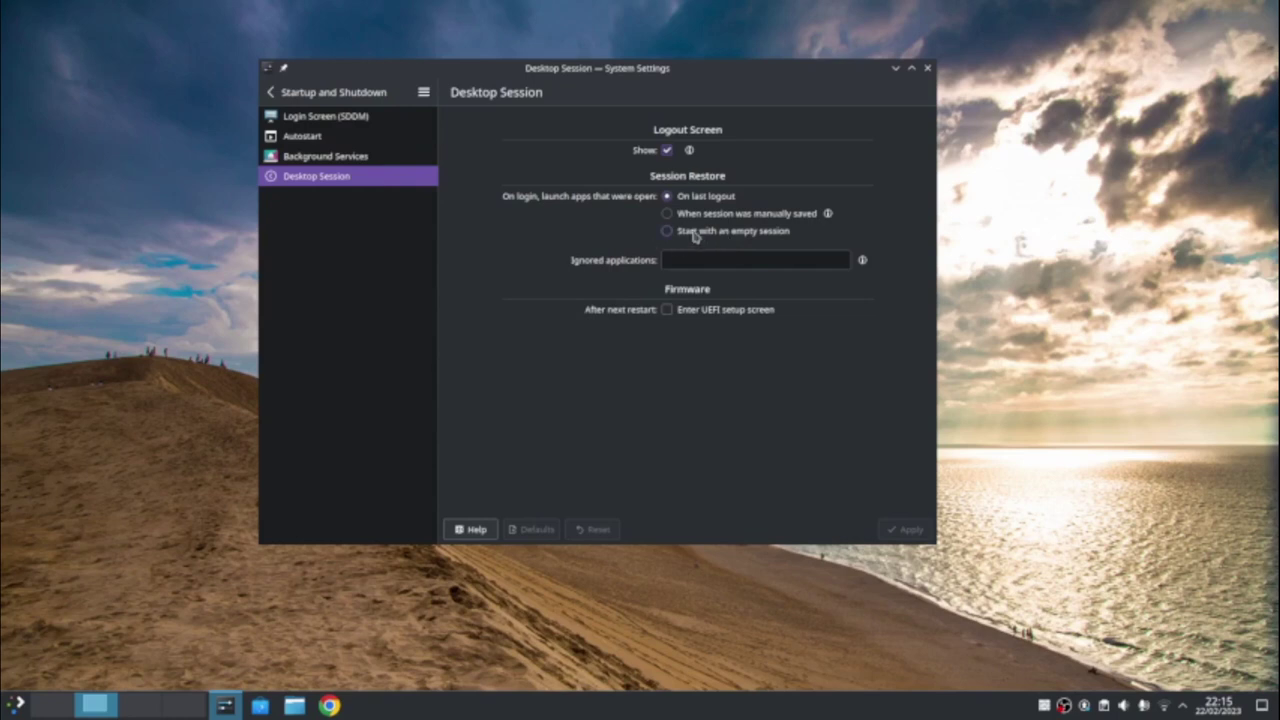
# - Look at the File Search and Plasma Search settings, and return to the main settings list
pyautogui.click(272, 92)
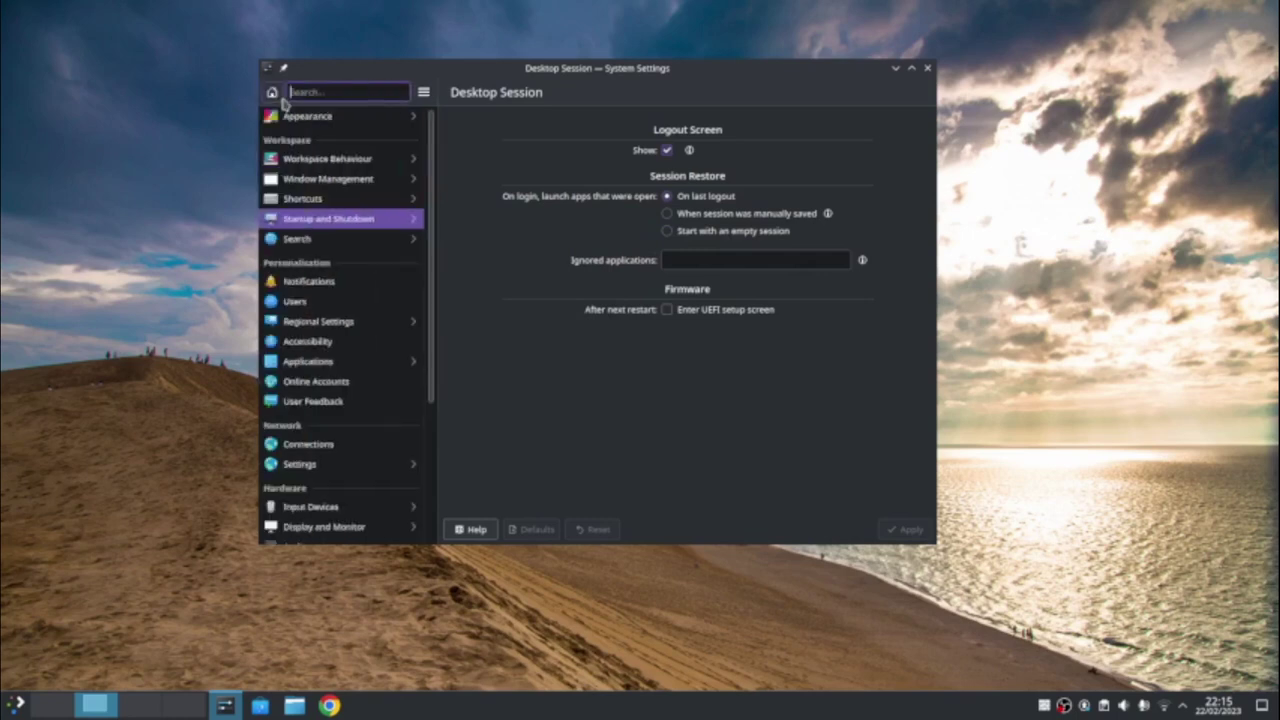
pyautogui.click(313, 238)
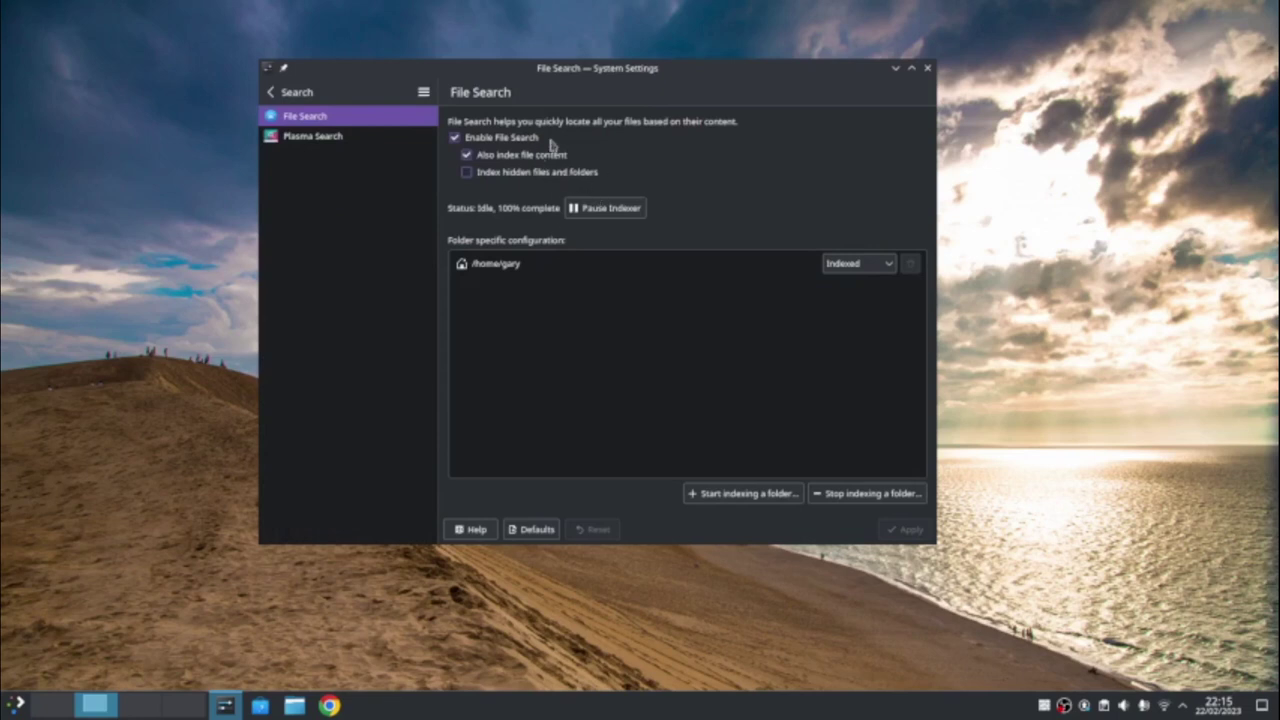
pyautogui.click(290, 134)
pyautogui.click(281, 96)
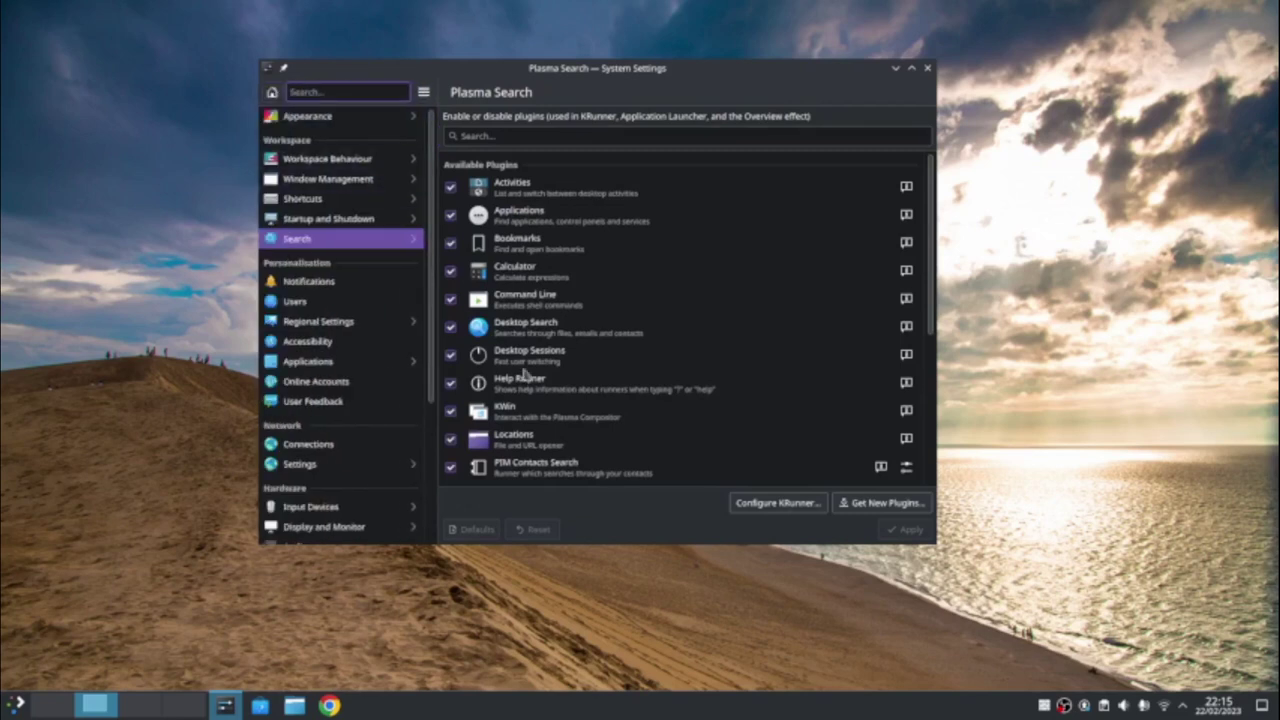
# - Look over the Notifications and Users settings, browse the remaining hardware and administration categories, and close System Settings
pyautogui.click(334, 283)
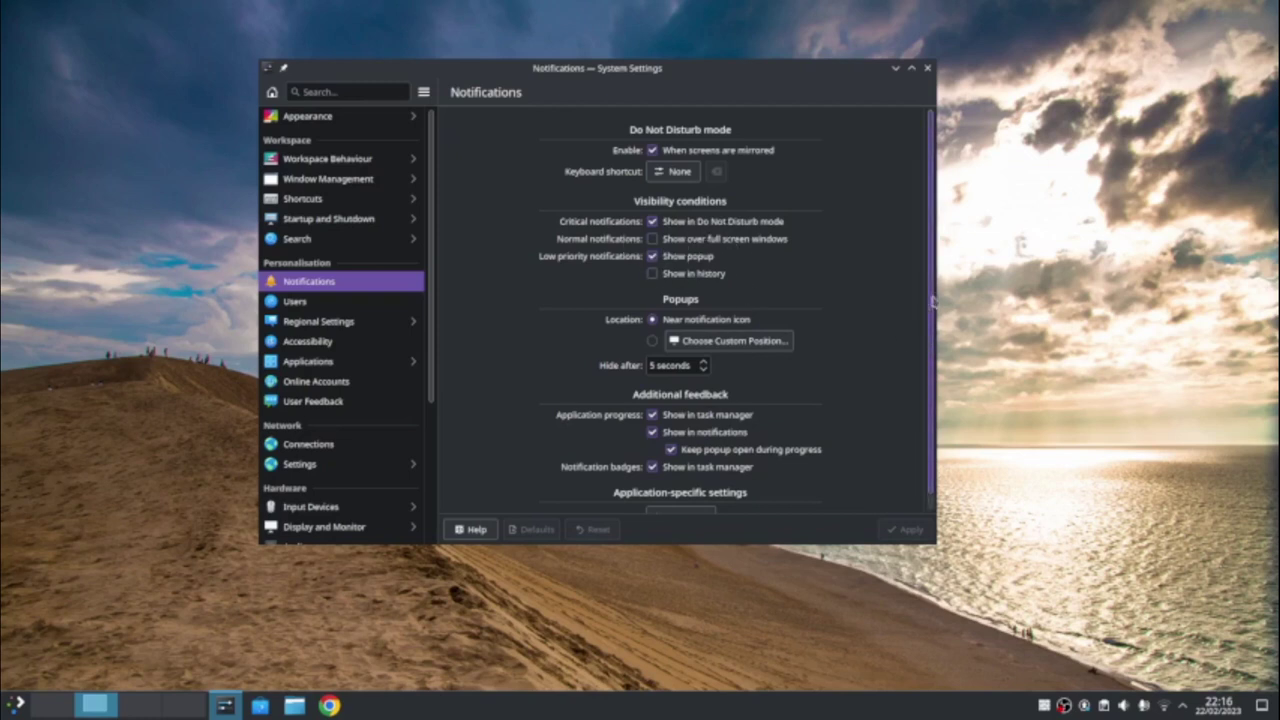
pyautogui.scroll(-1, 758, 298)
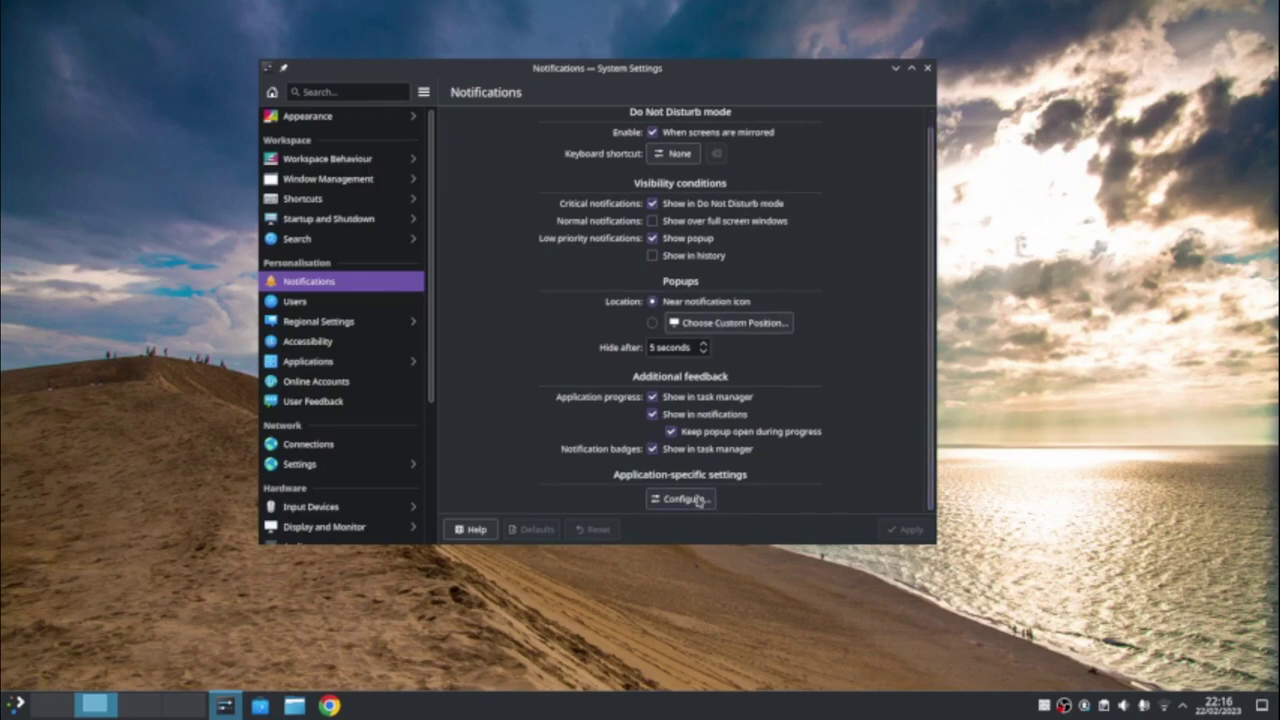
pyautogui.click(317, 301)
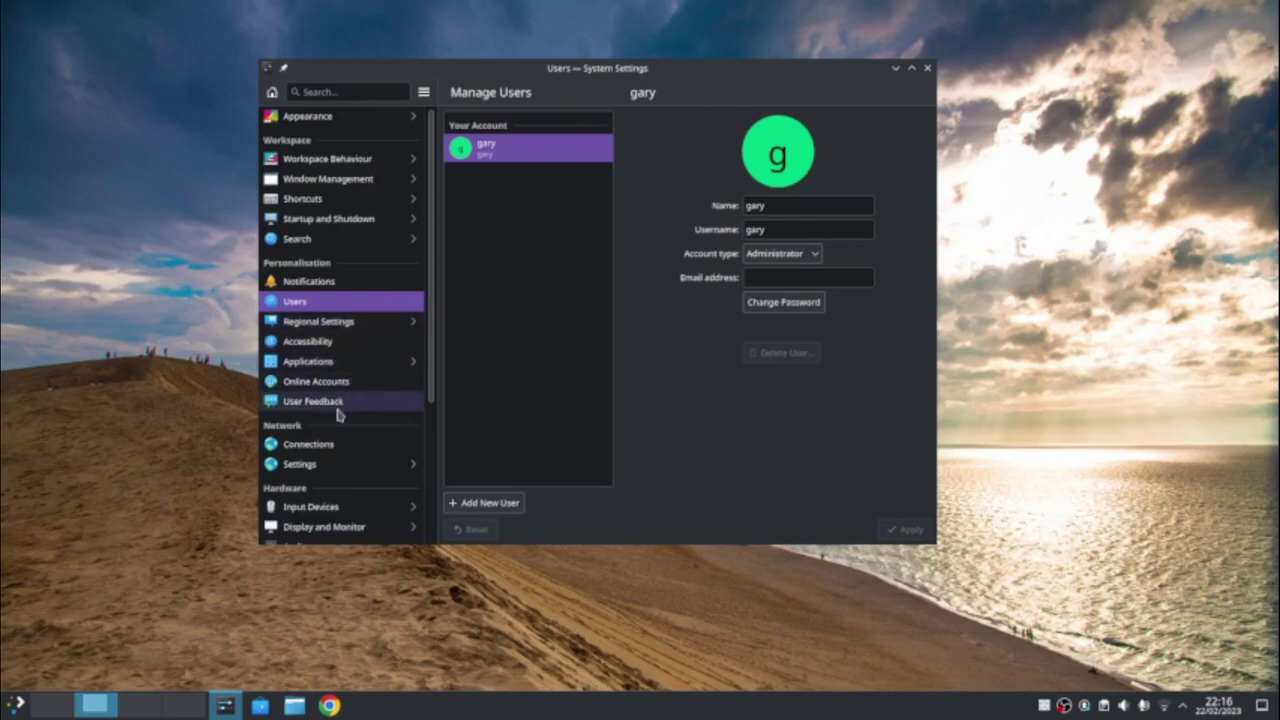
pyautogui.scroll(-5, 431, 349)
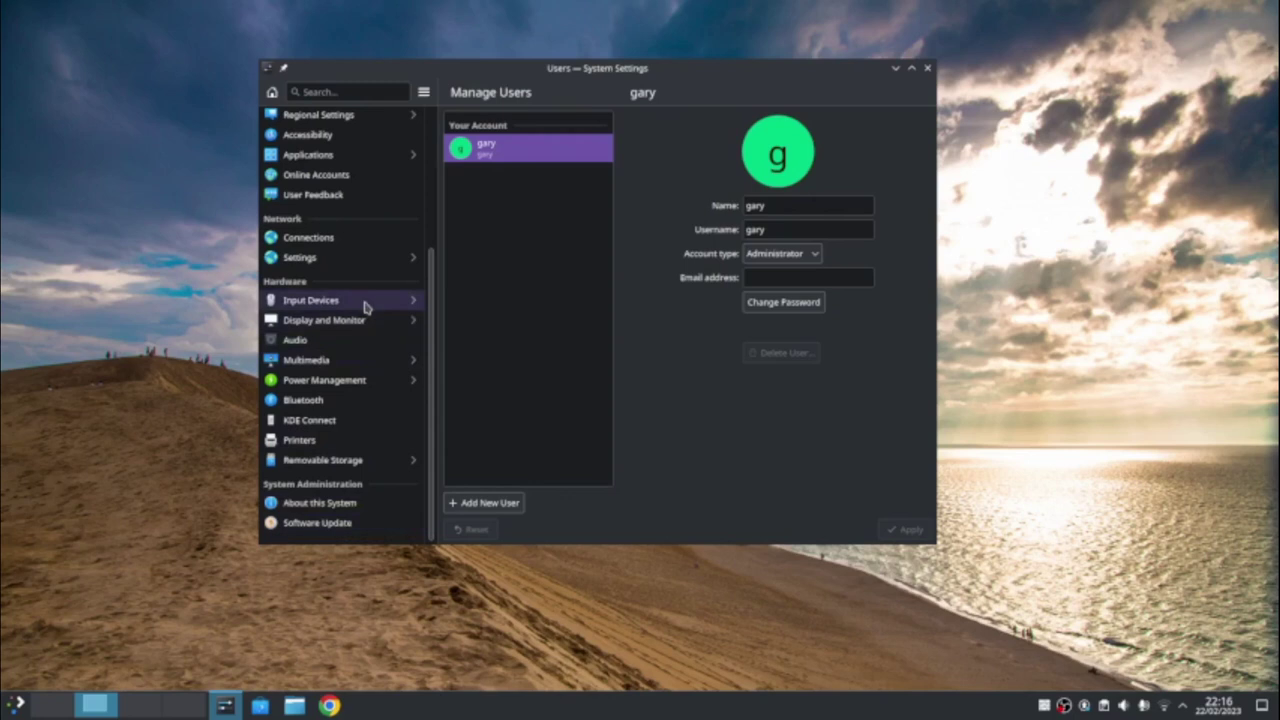
pyautogui.hotkey('ctrl', 'q')
# - Show the Activity Switcher from the desktop and open the Activities settings from it
pyautogui.rightClick(405, 234)
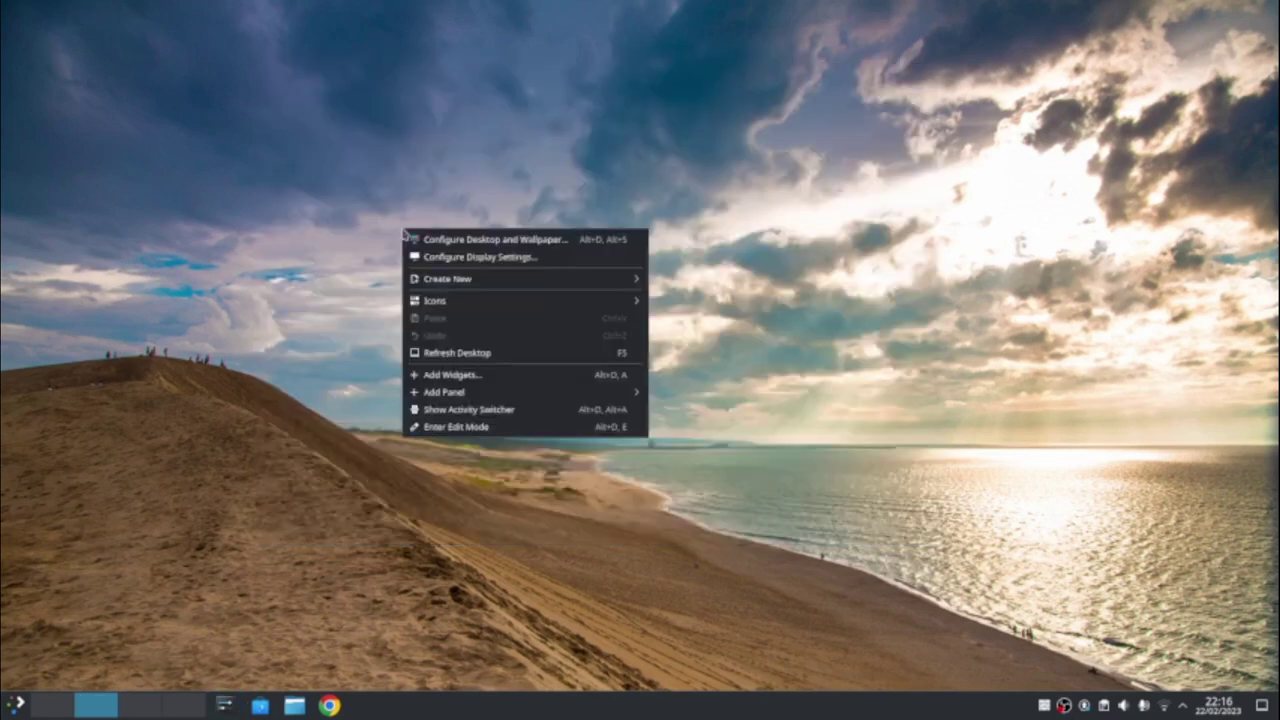
pyautogui.press('Up')
pyautogui.press('Up')
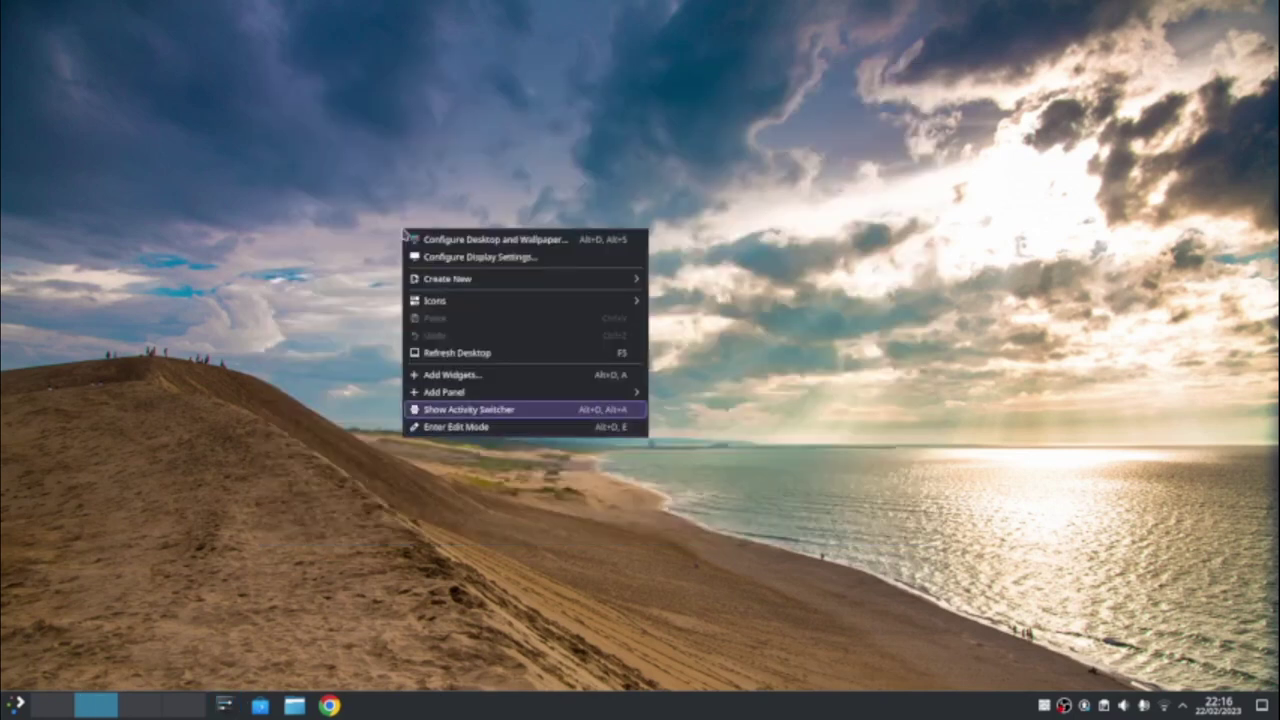
pyautogui.press('Return')
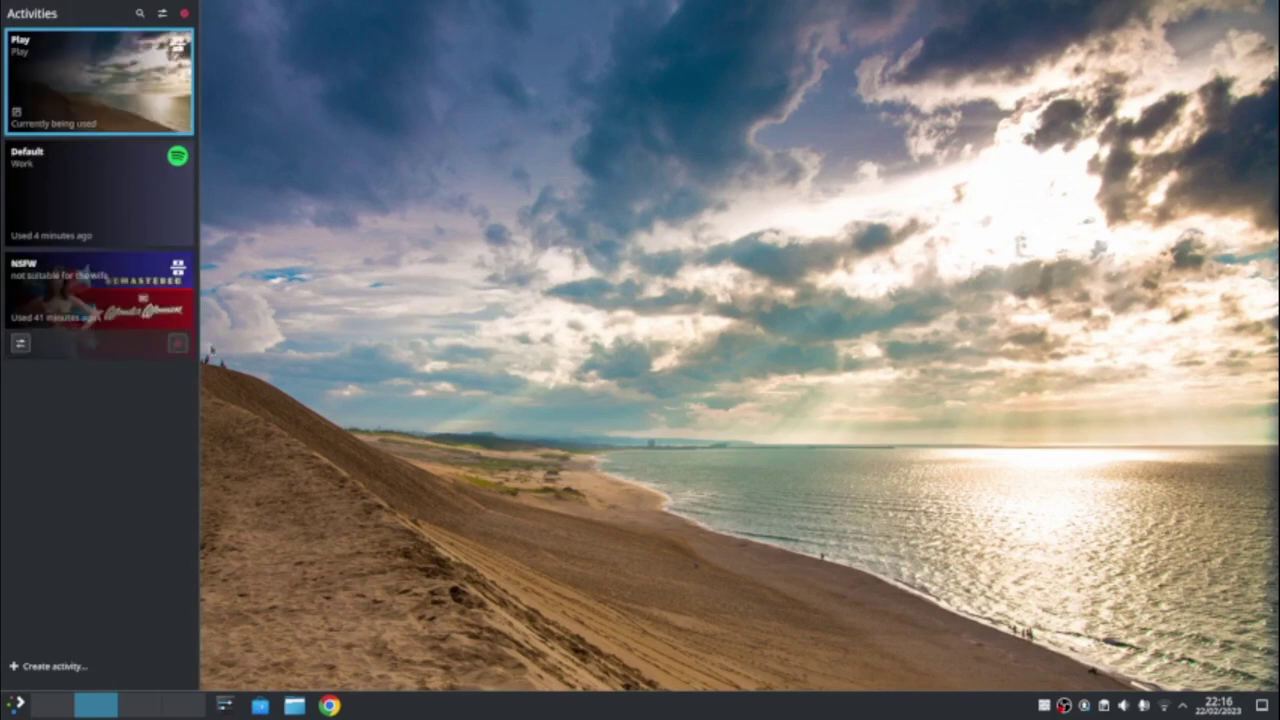
pyautogui.press('Tab')
pyautogui.click(163, 13)
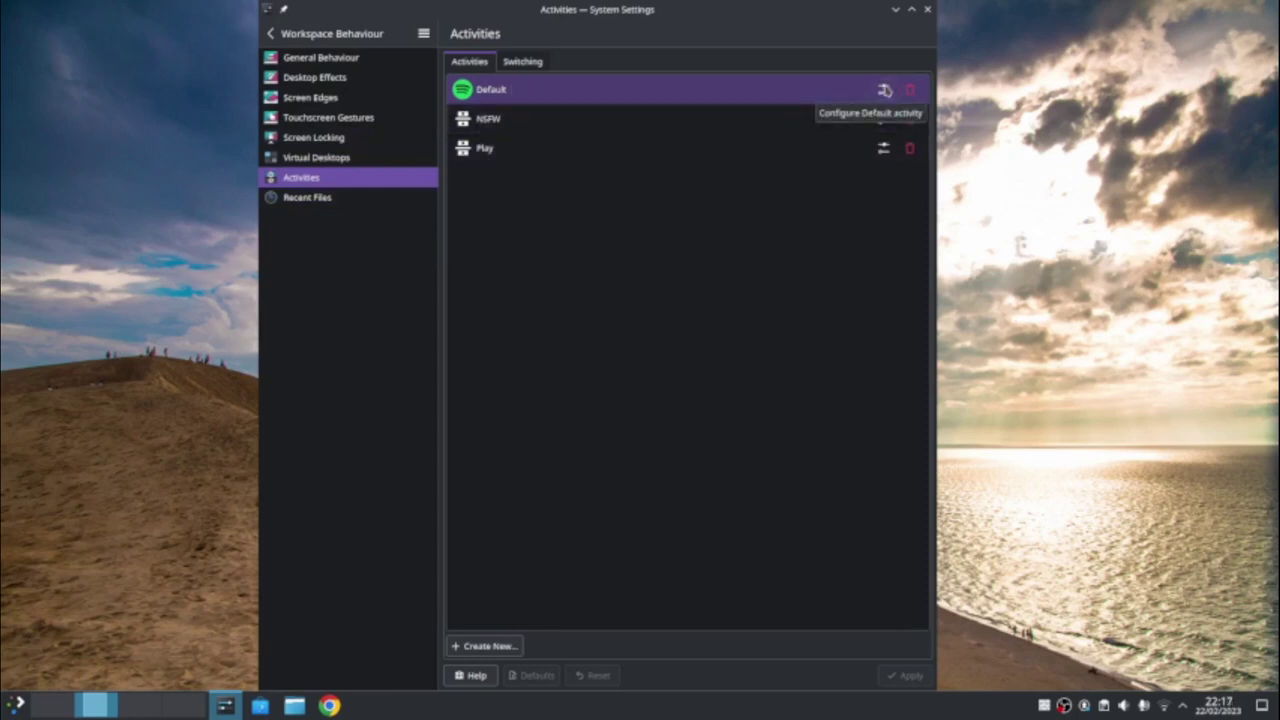
# - Check the switching shortcuts of the Default, NSFW and Play activities, and close the settings window
pyautogui.click(884, 90)
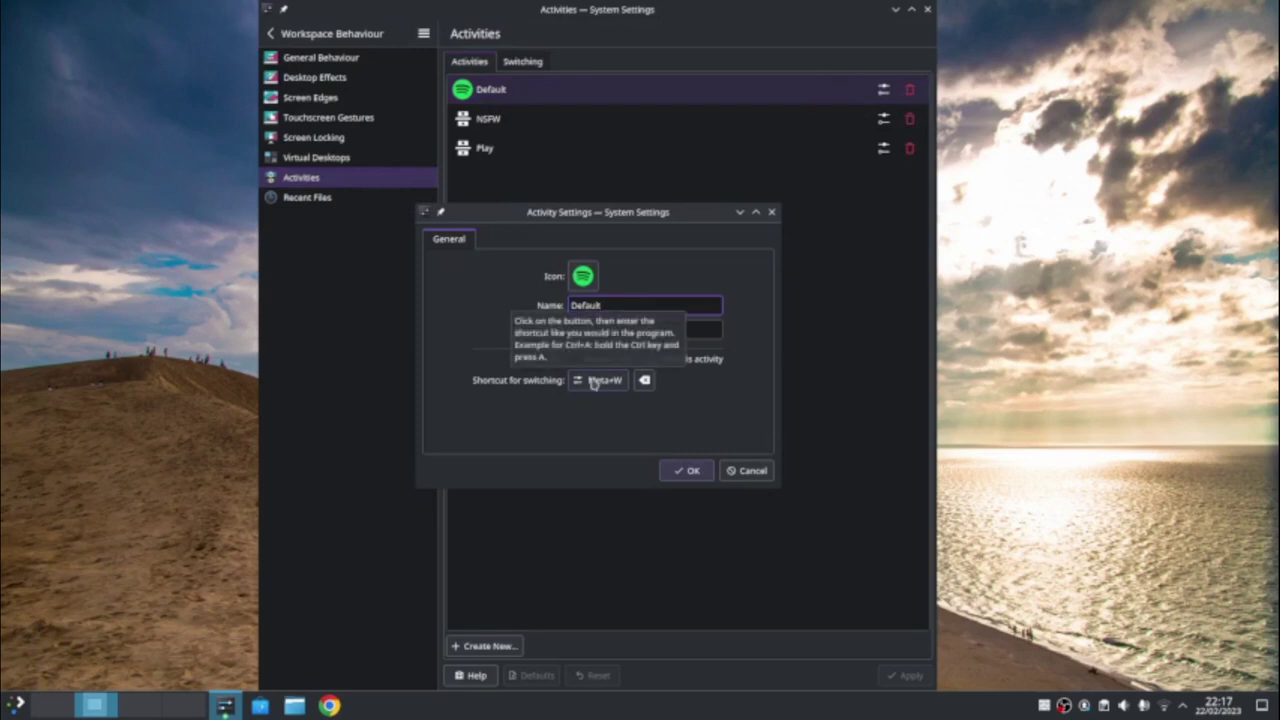
pyautogui.click(758, 472)
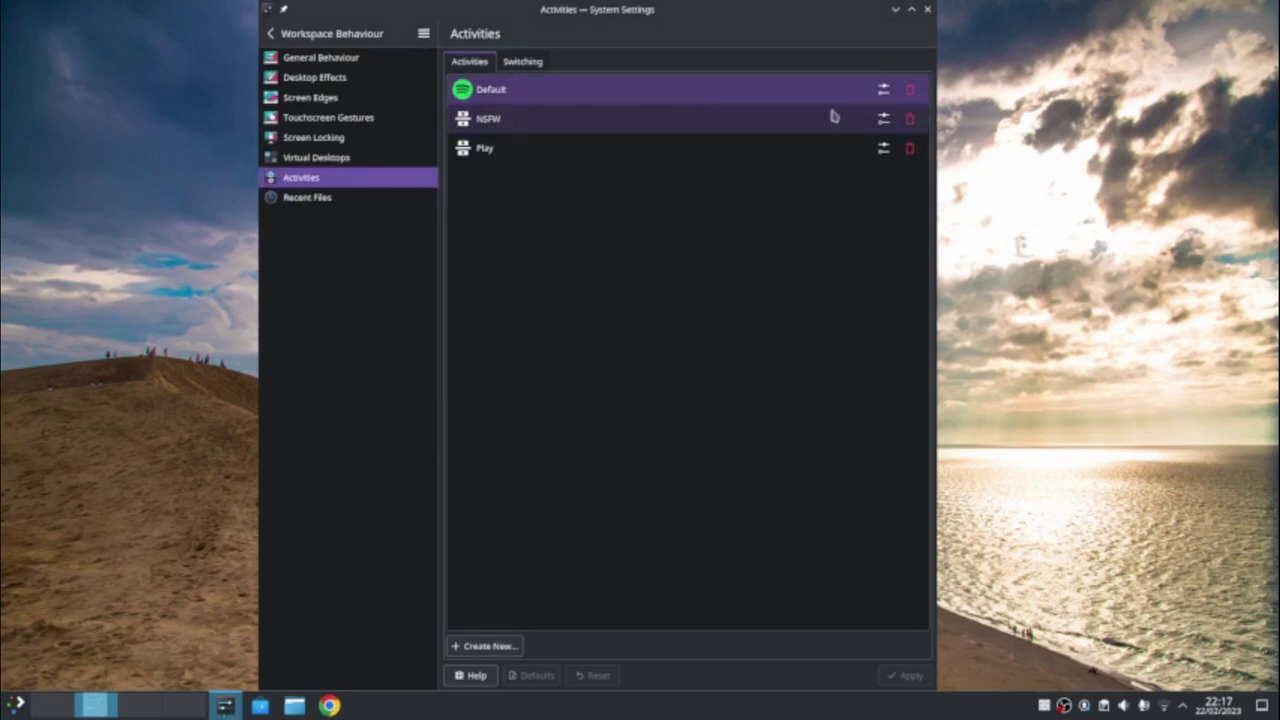
pyautogui.click(883, 119)
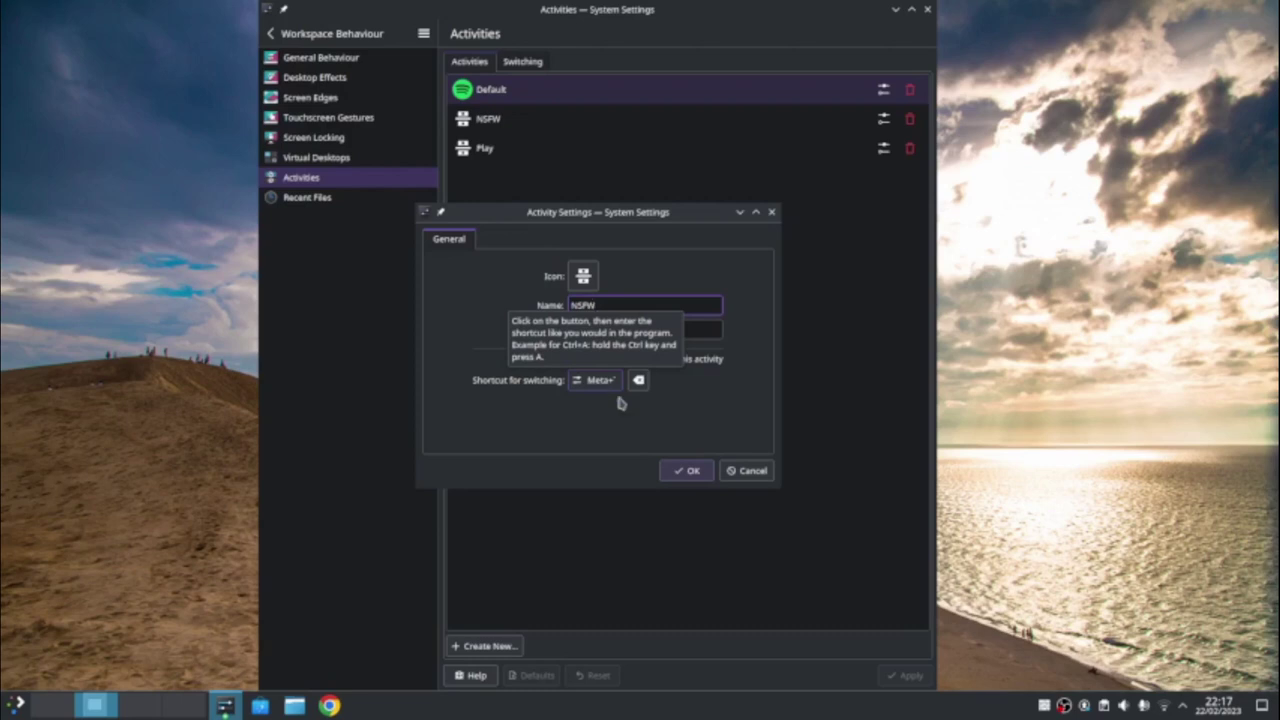
pyautogui.click(747, 470)
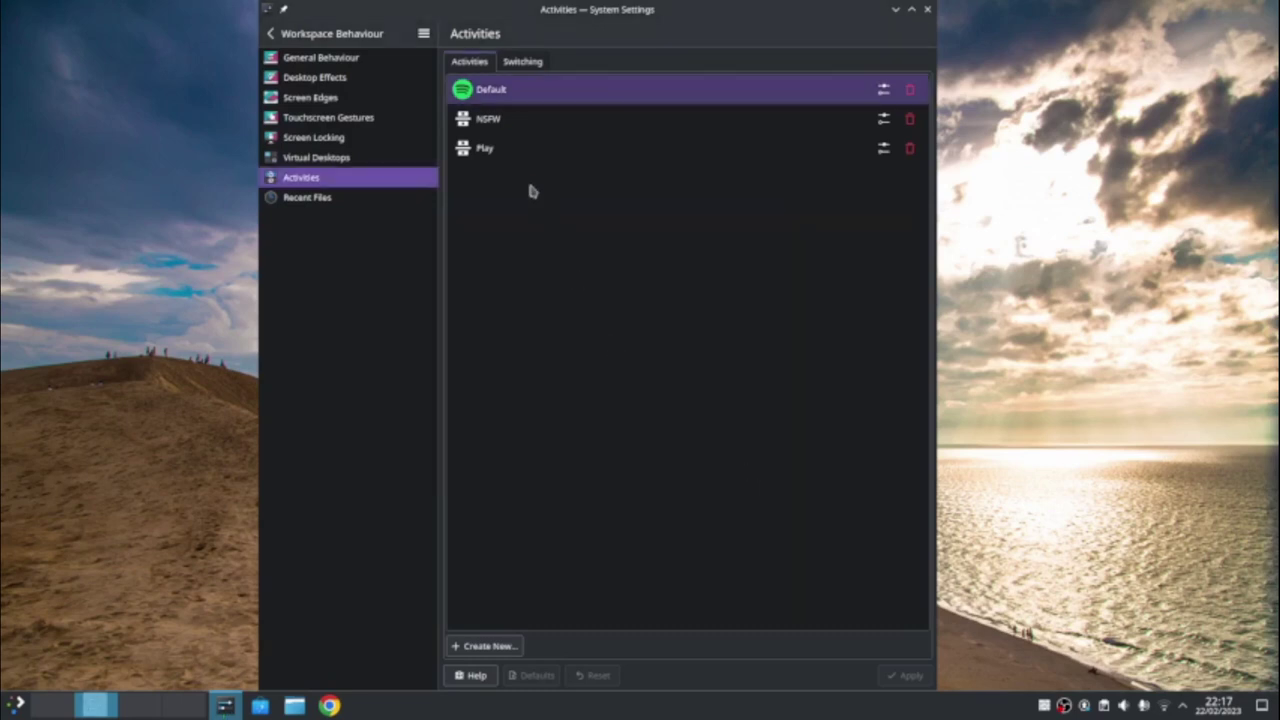
pyautogui.click(883, 148)
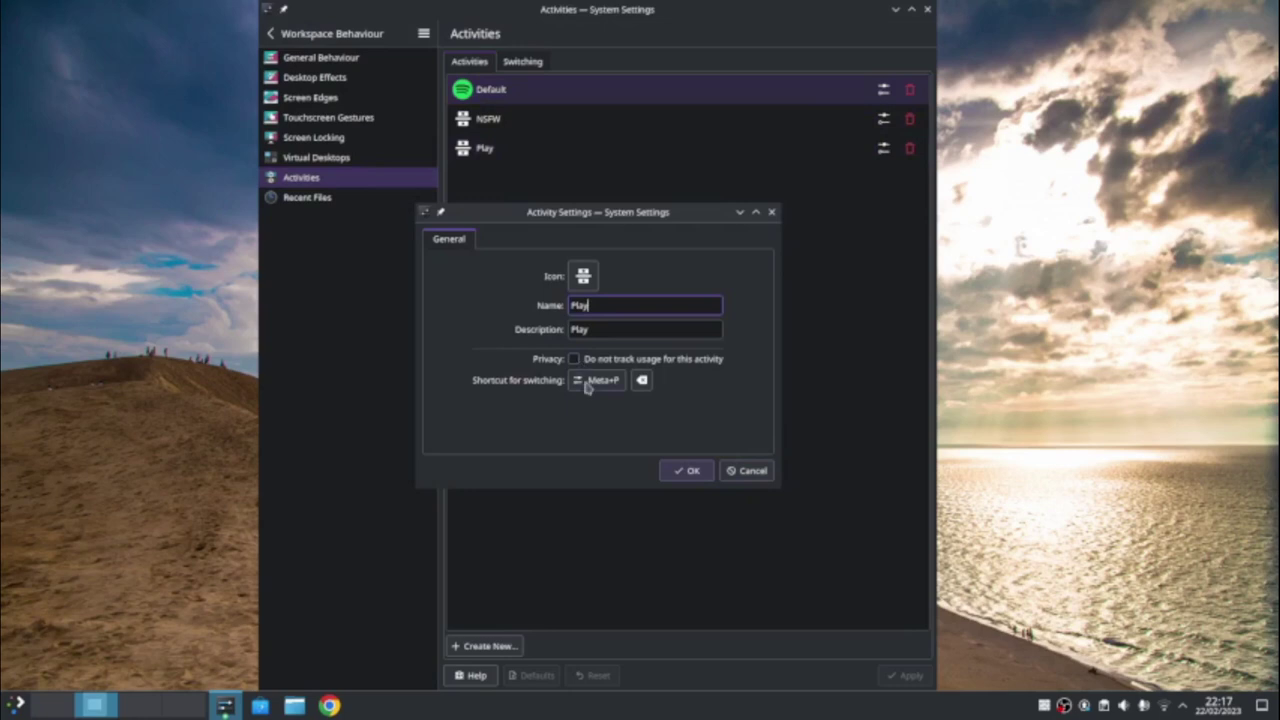
pyautogui.click(690, 472)
pyautogui.click(927, 9)
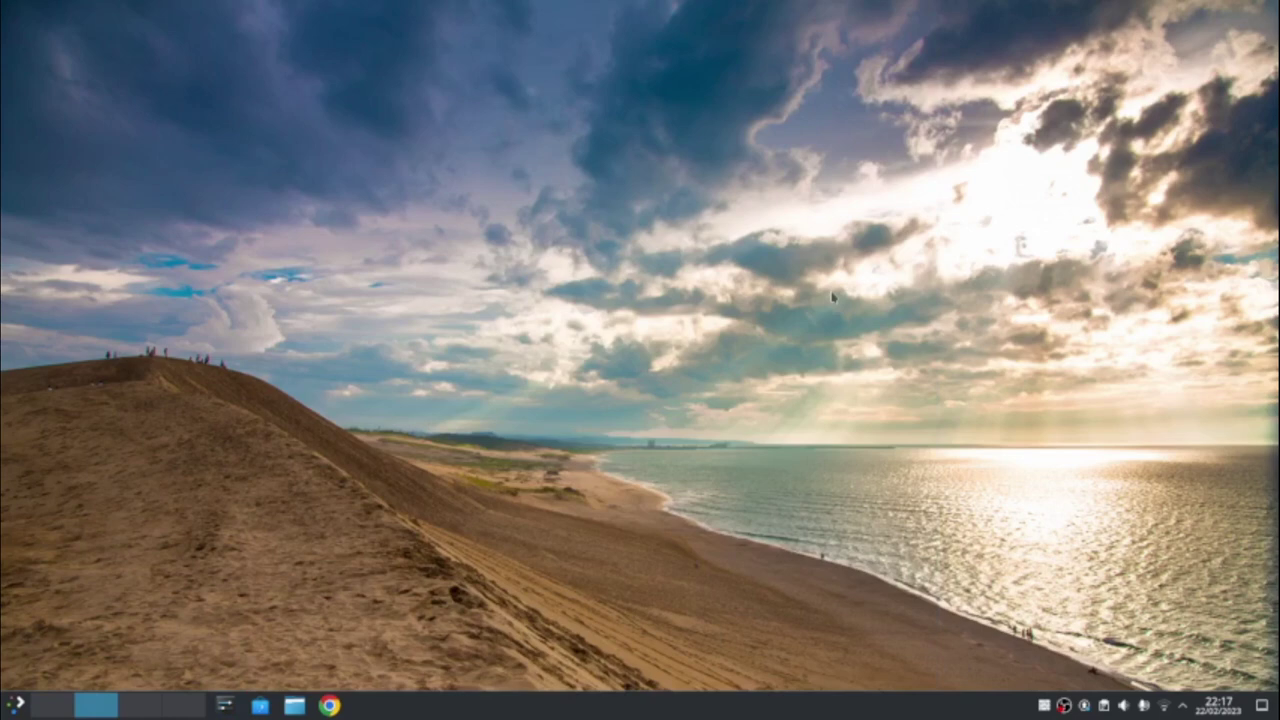
# - Cycle through the activities with the activity-switching shortcut, viewing NSFW and returning to Play
pyautogui.press('super+Tab')
pyautogui.press('super+Tab')
pyautogui.press('super+Tab')
pyautogui.press('super+Tab')
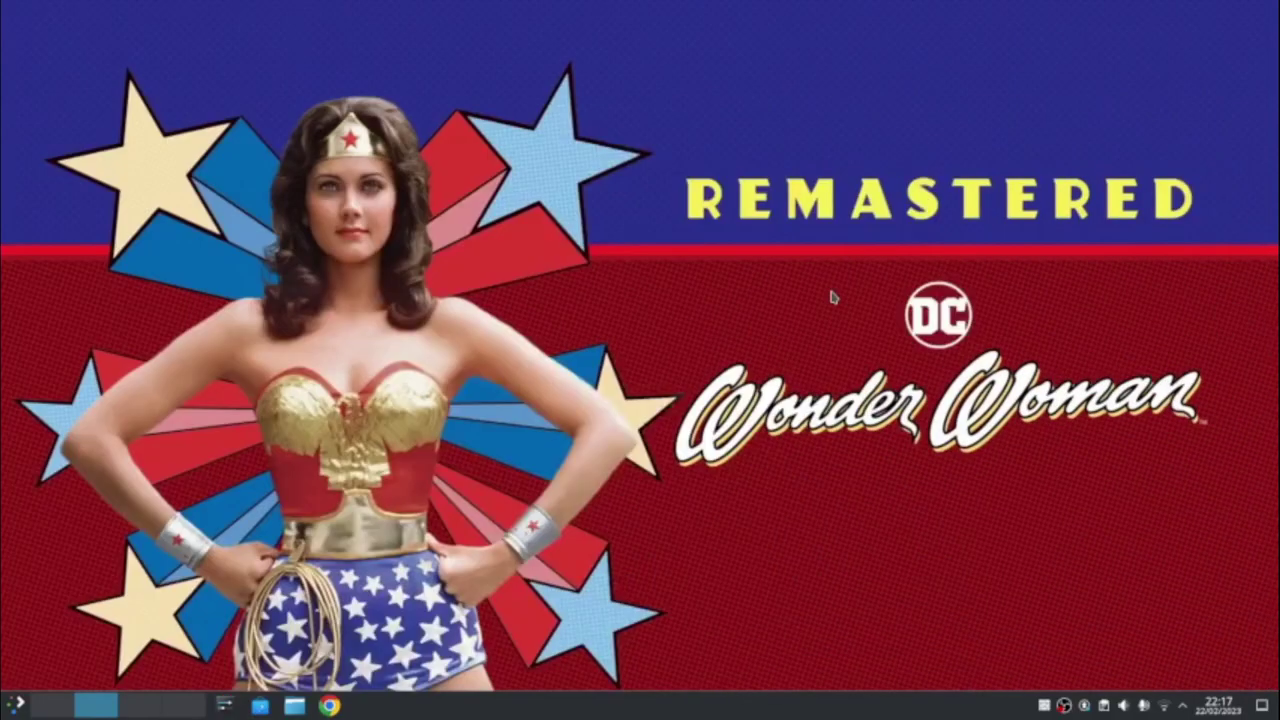
pyautogui.press('super+Tab')
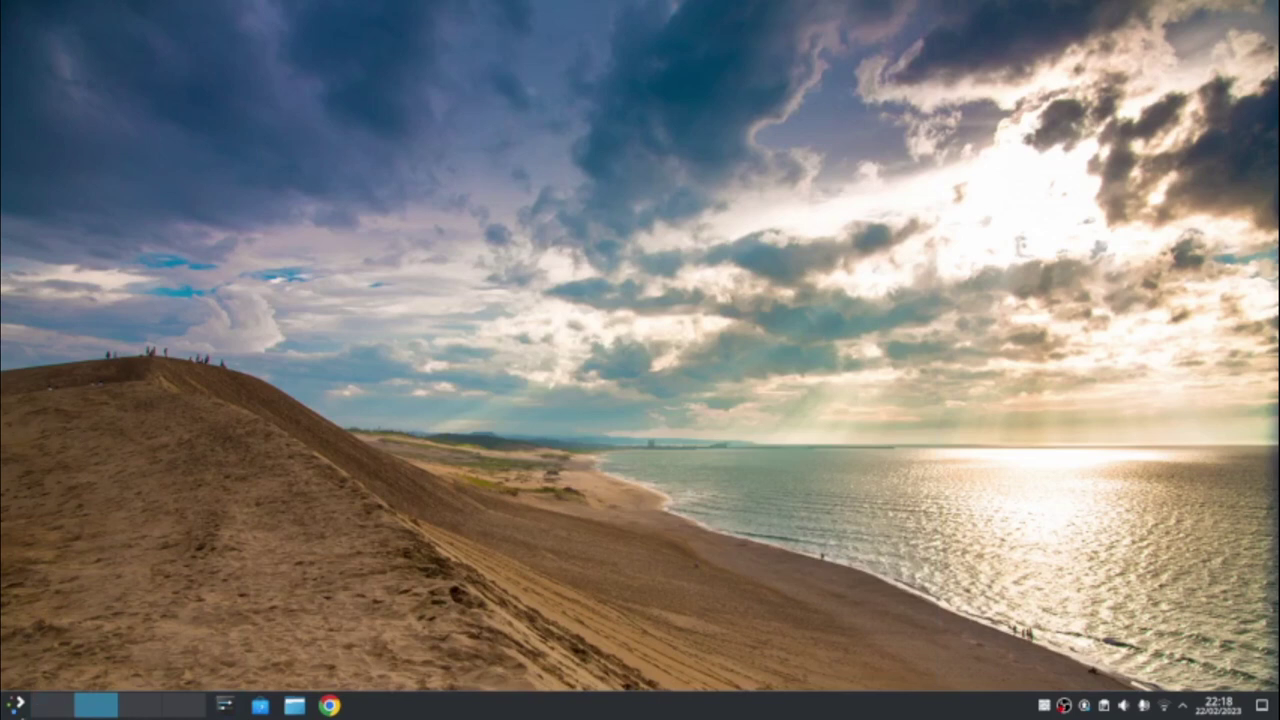
# - Launch KDE Connect to look for devices to pair, and check the firewall applet's connection zones
pyautogui.click(15, 704)
pyautogui.write('KDE')
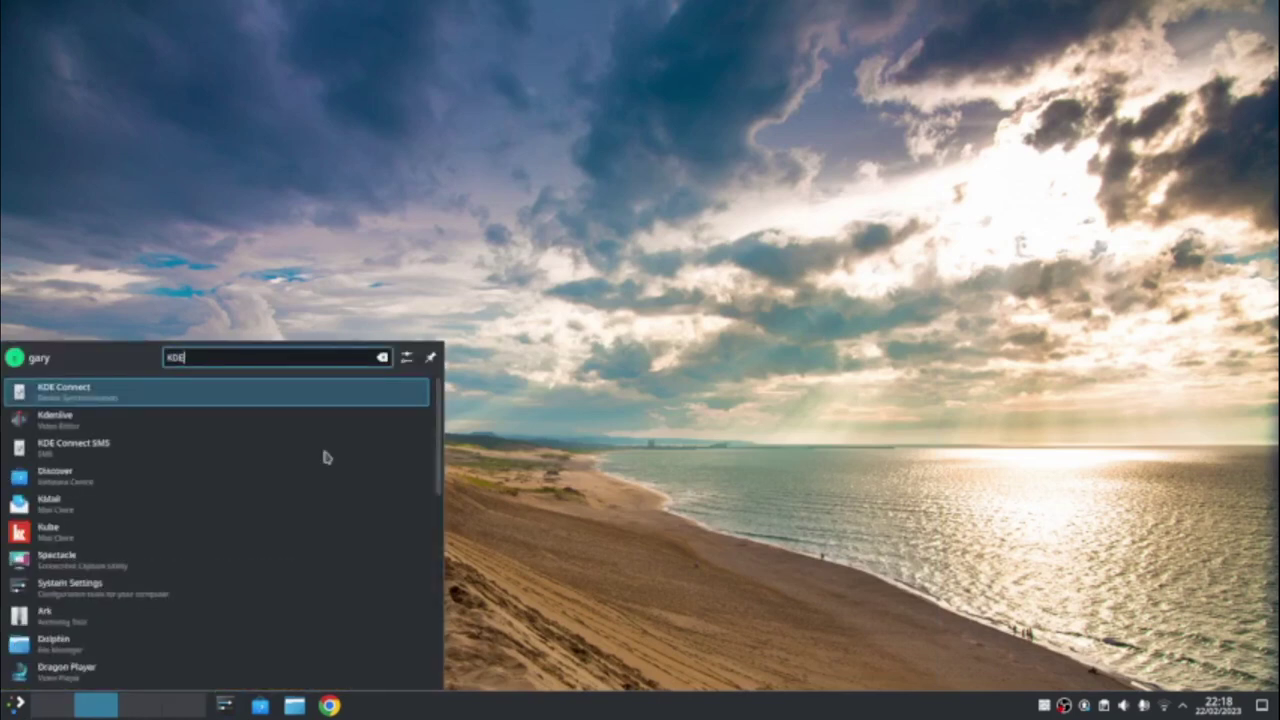
pyautogui.press('Return')
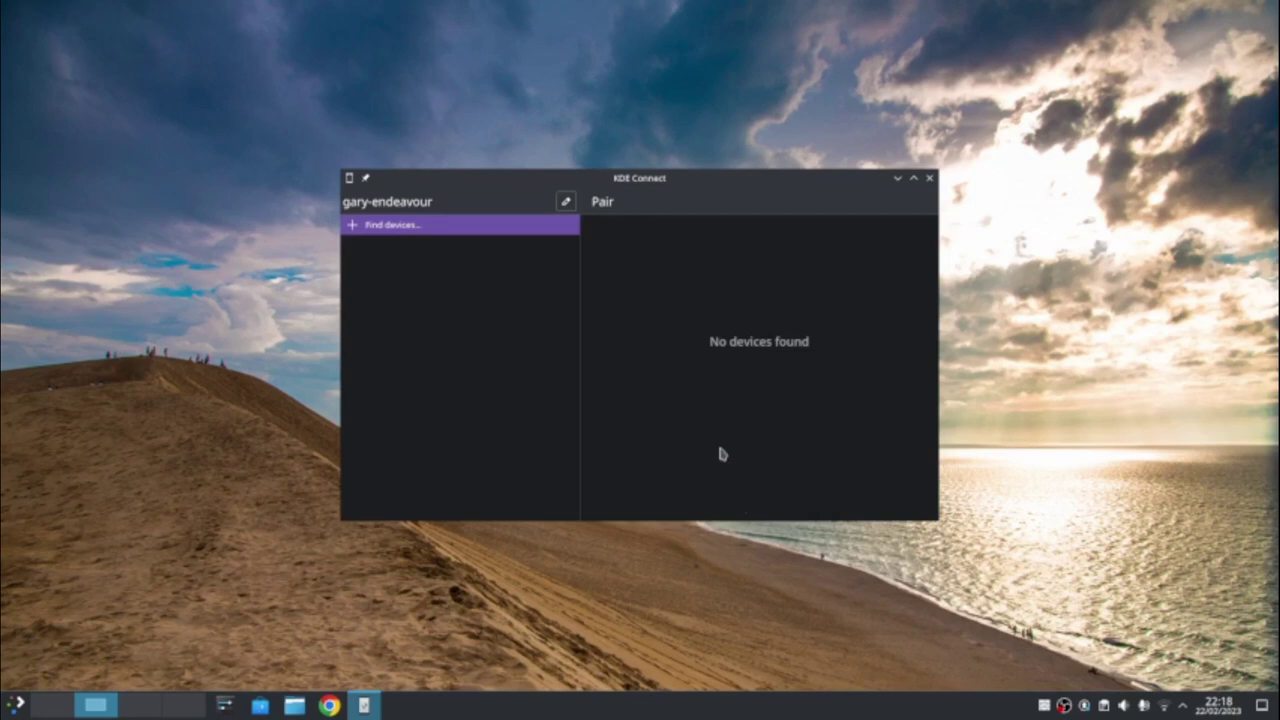
pyautogui.click(362, 226)
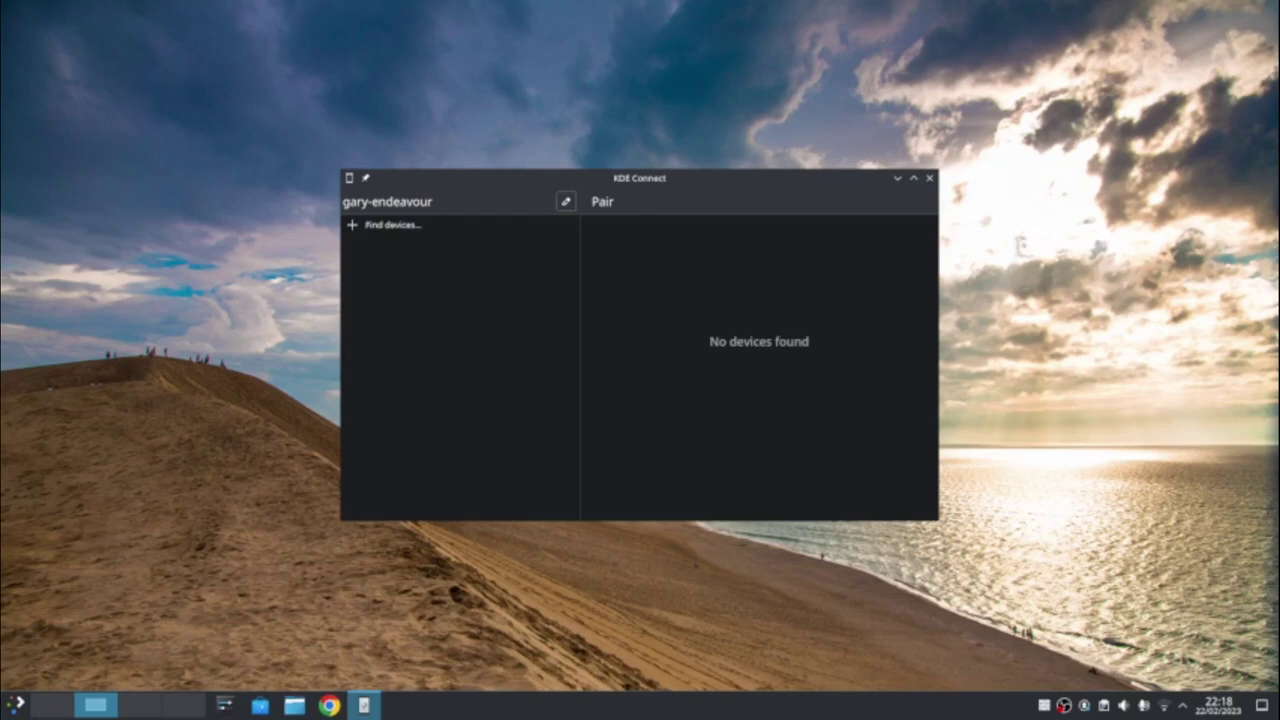
pyautogui.moveTo(1045, 705)
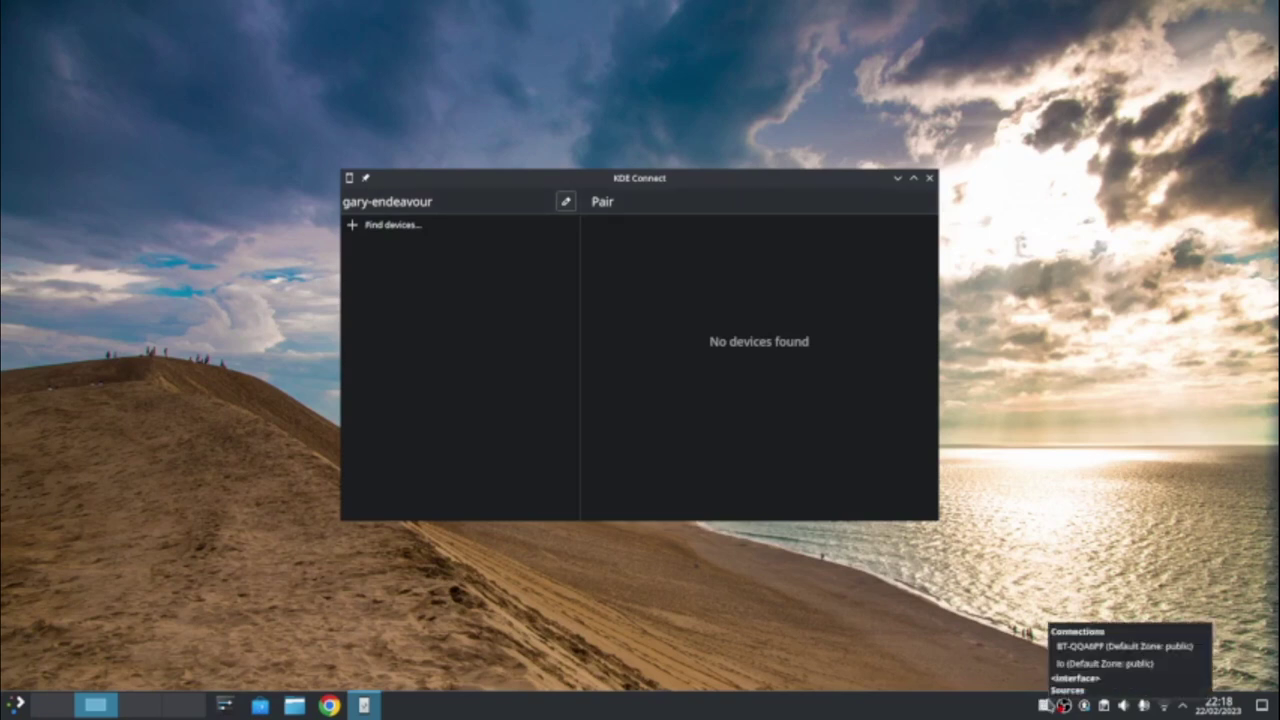
# - Open the firewall settings from the firewall applet and authenticate with the account password
pyautogui.rightClick(1045, 705)
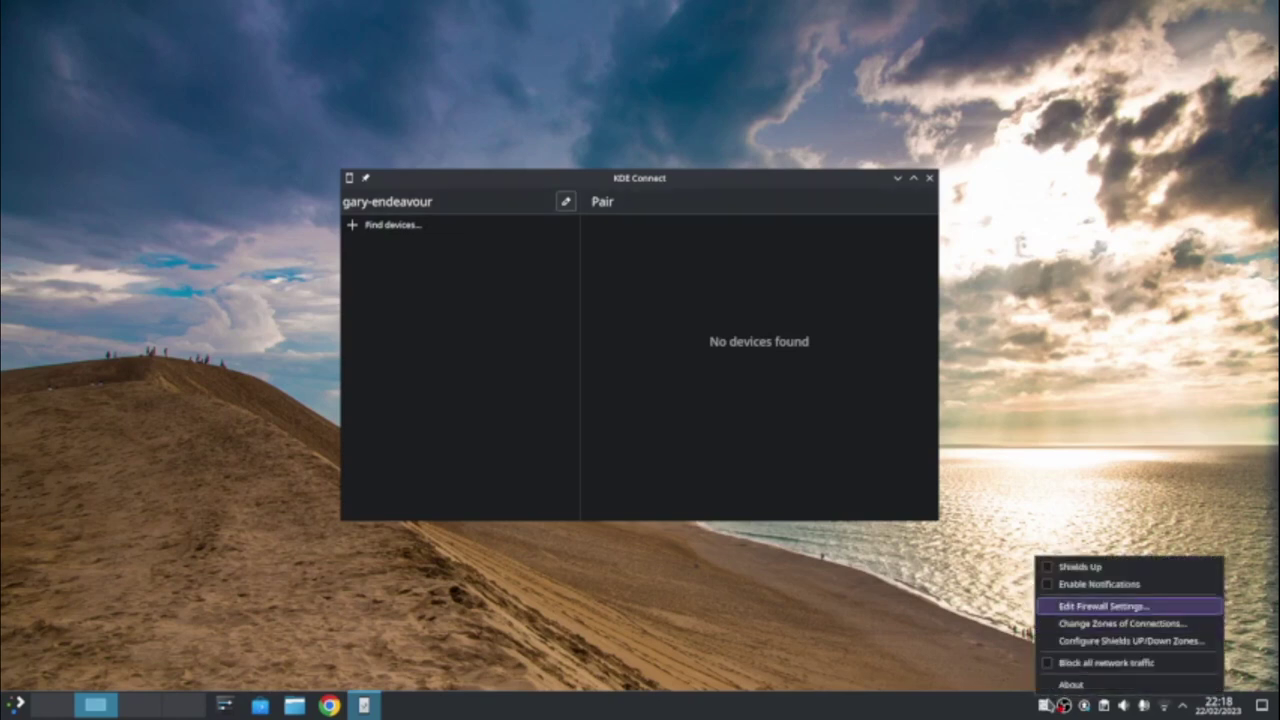
pyautogui.click(1103, 606)
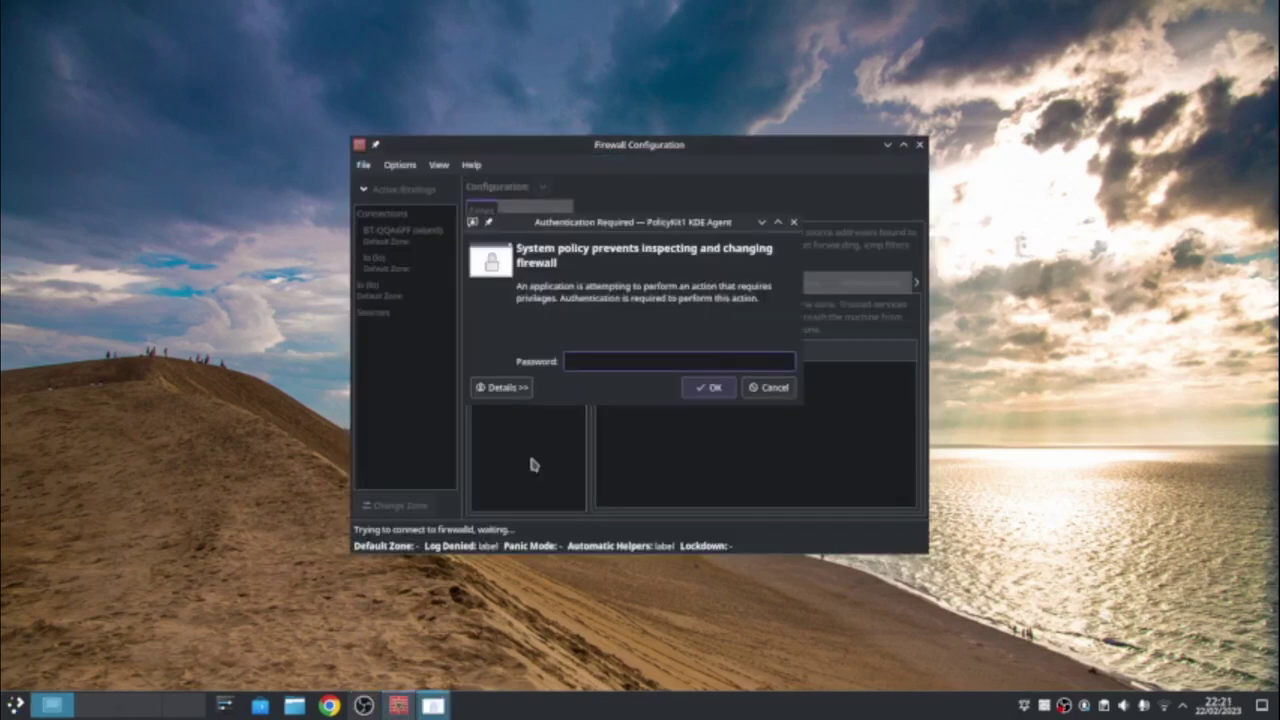
pyautogui.write('**********')
pyautogui.press('Return')
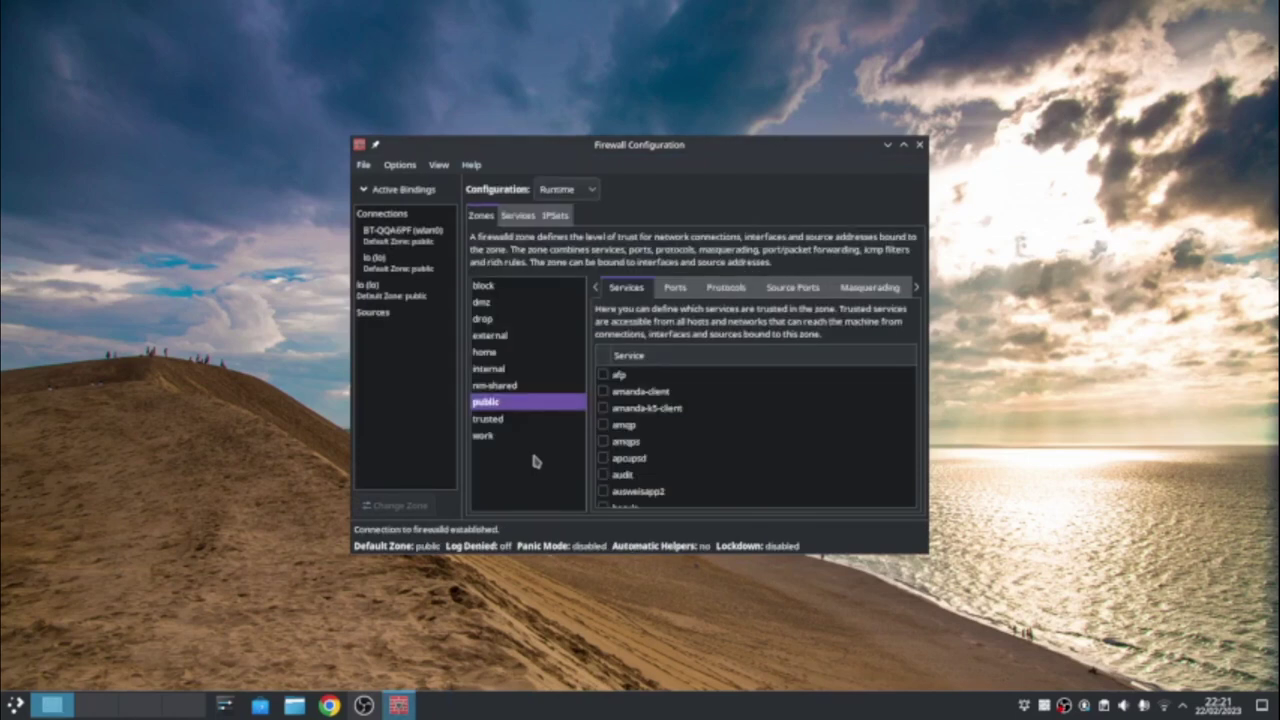
# - Allow the kdeconnect service in the firewall's public zone at runtime and minimise the Firewall Configuration window
pyautogui.scroll(-1, 866, 443)
pyautogui.scroll(-1, 868, 440)
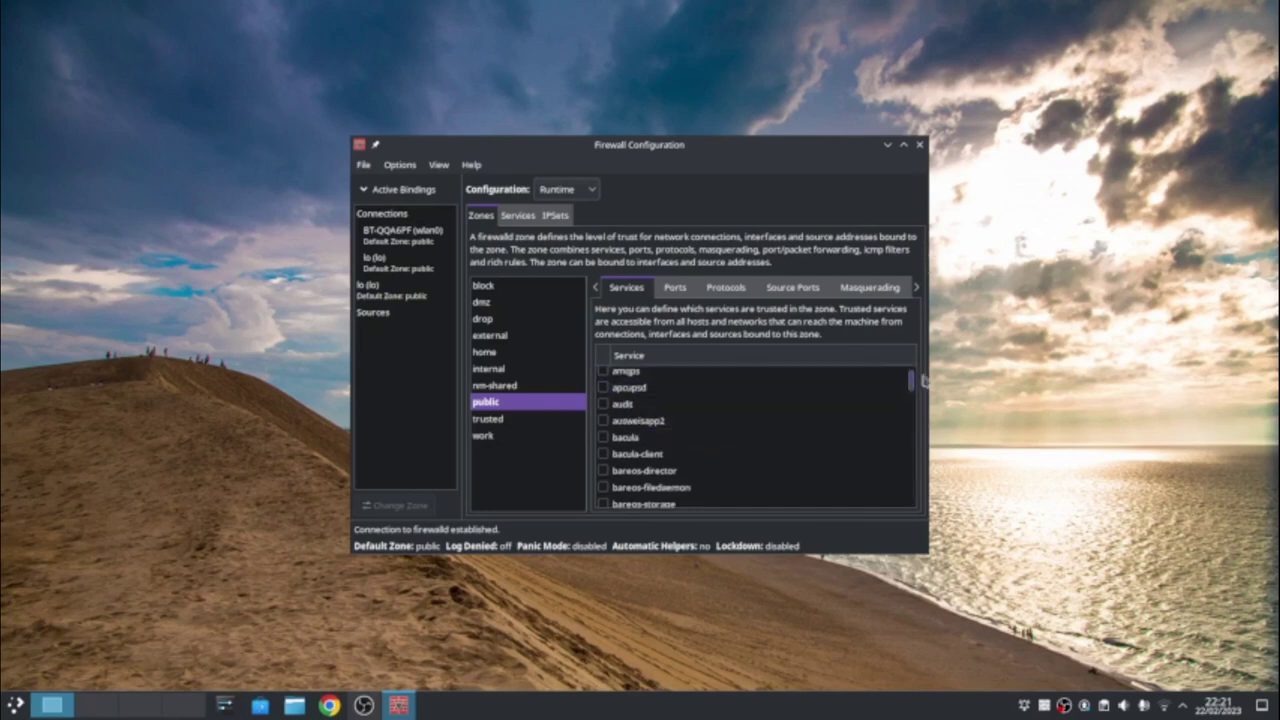
pyautogui.moveTo(911, 385); pyautogui.dragTo(914, 425)
pyautogui.click(627, 478)
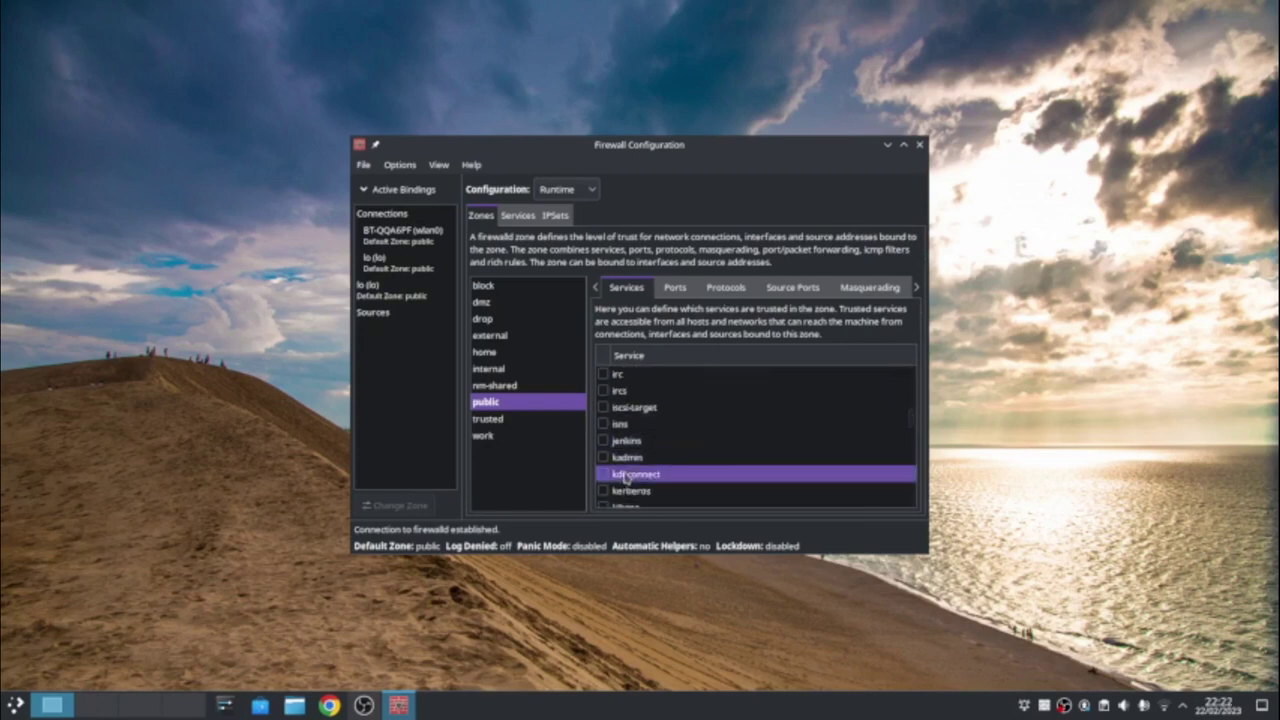
pyautogui.click(605, 475)
pyautogui.click(887, 145)
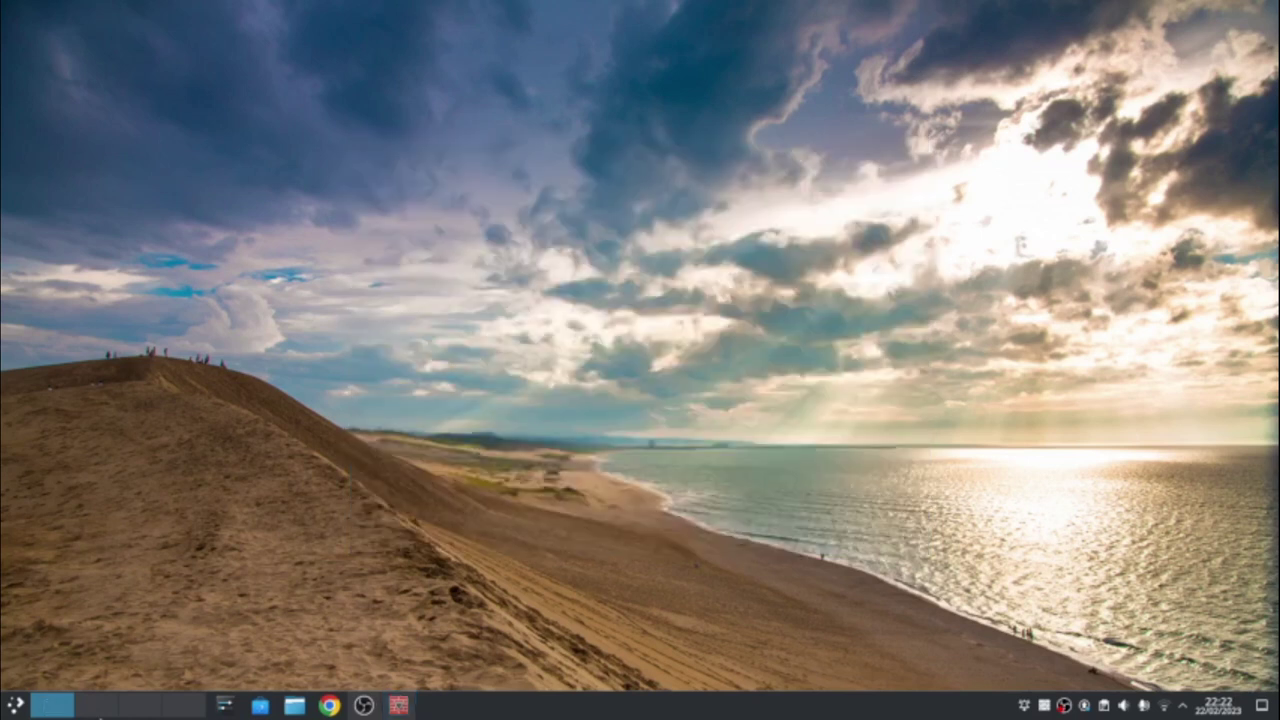
# - Launch KDE Connect, pair it with the available Pixel 6A, and use Find Device on the phone
pyautogui.click(16, 706)
pyautogui.write('kde')
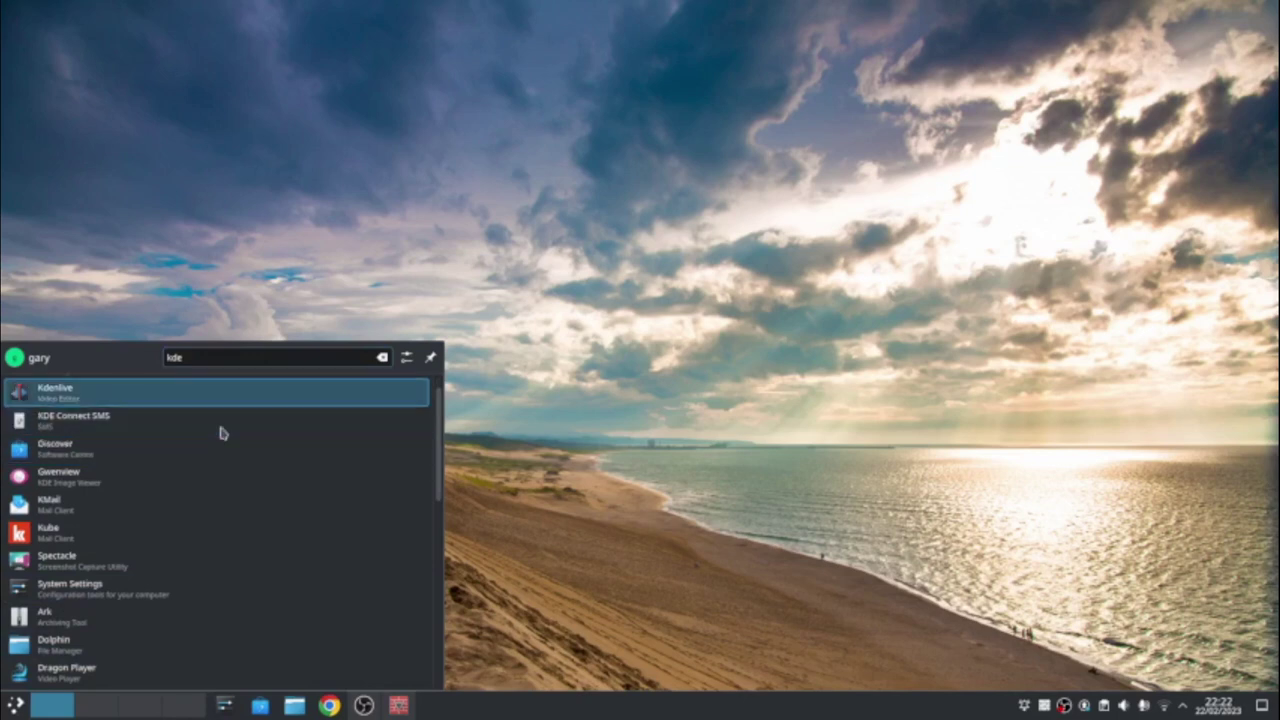
pyautogui.press('Return')
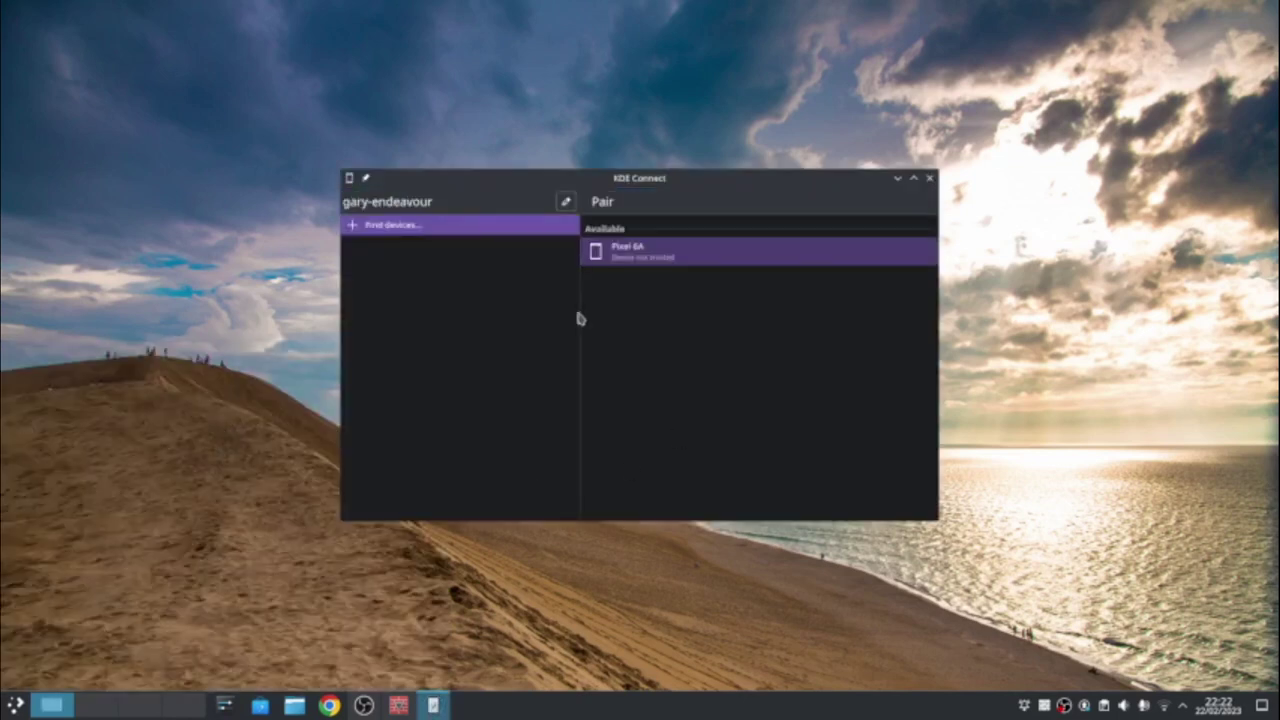
pyautogui.click(655, 258)
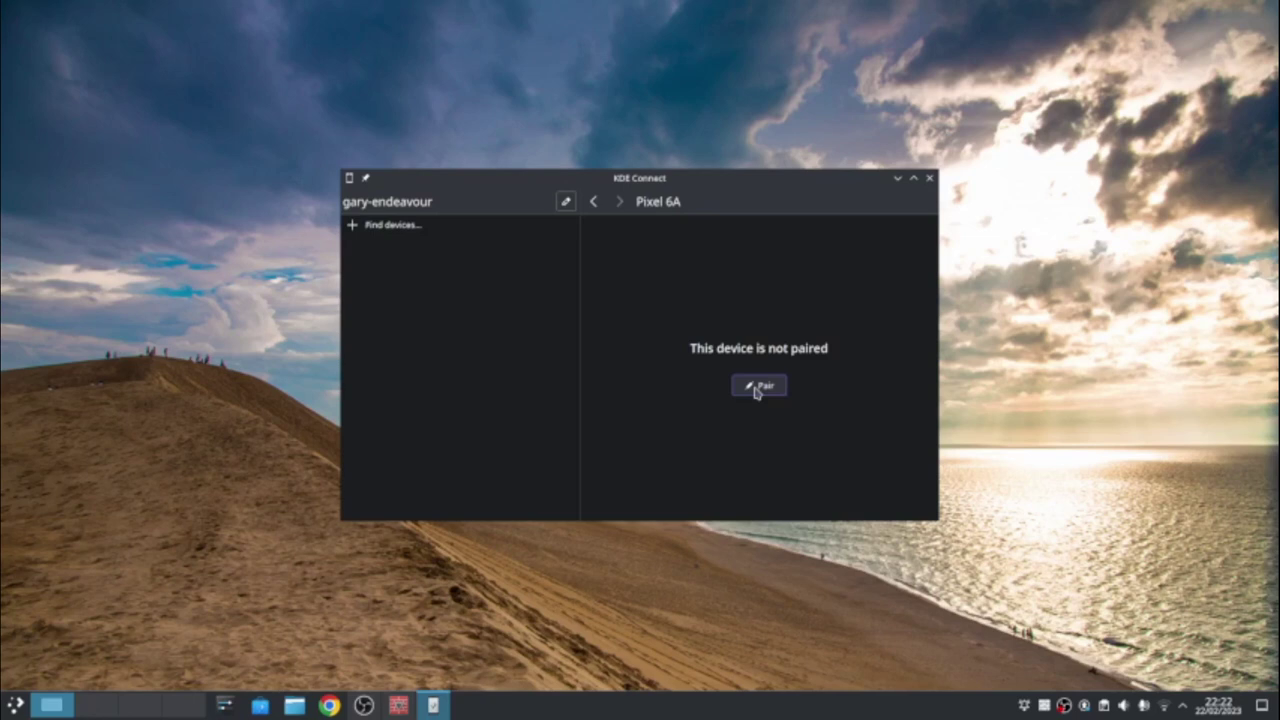
pyautogui.click(758, 386)
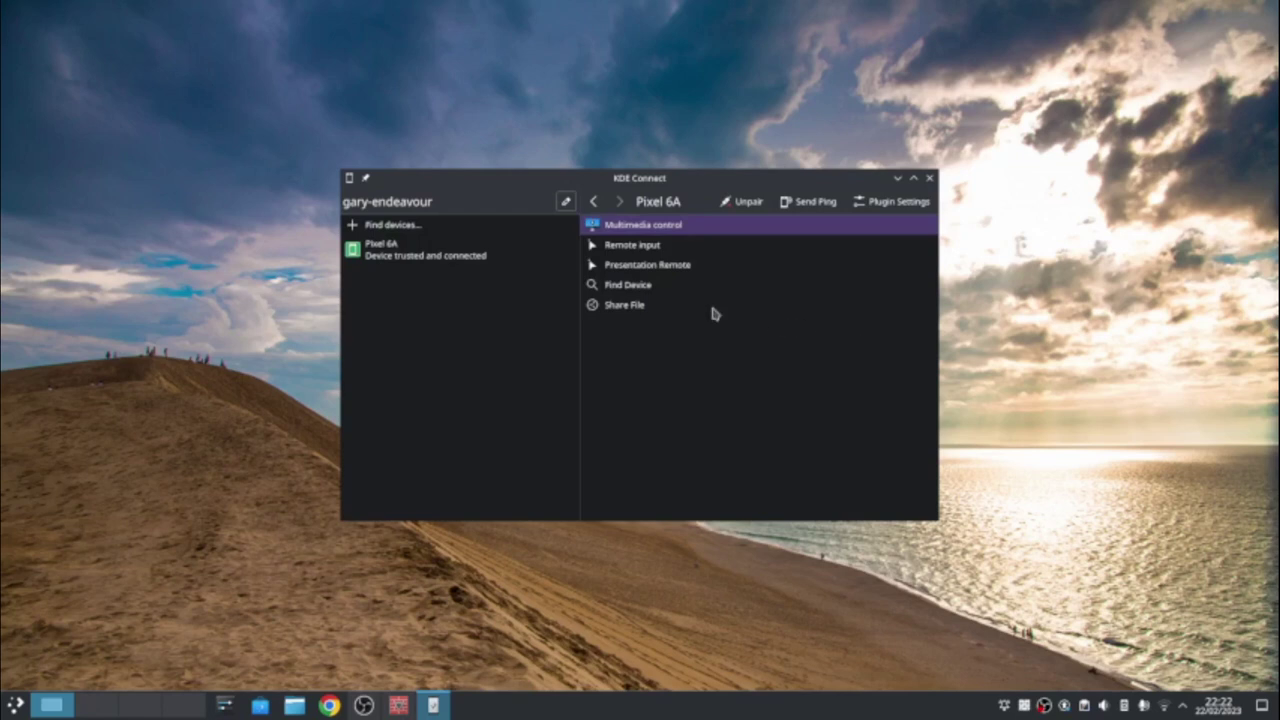
pyautogui.click(650, 290)
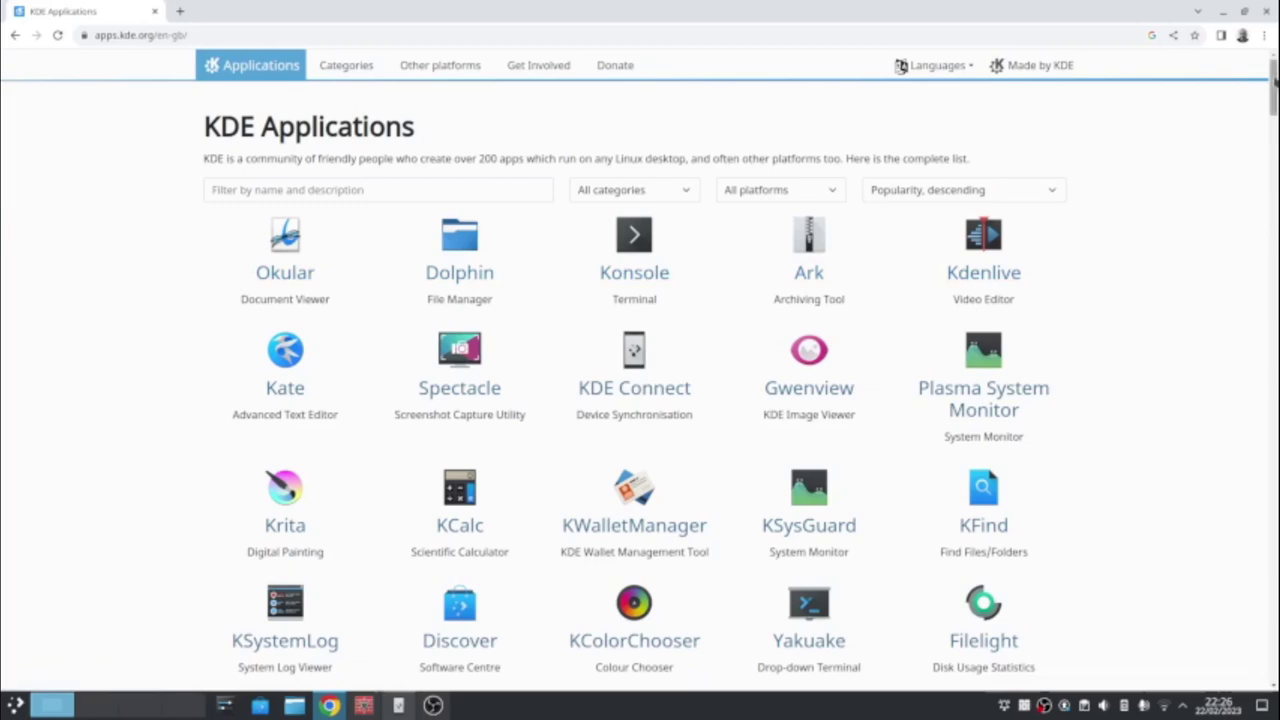
# - Browse the most popular programs on the KDE Applications web page, dismissing the Dolphin window in front of it
pyautogui.moveTo(1274, 84); pyautogui.dragTo(1274, 86)
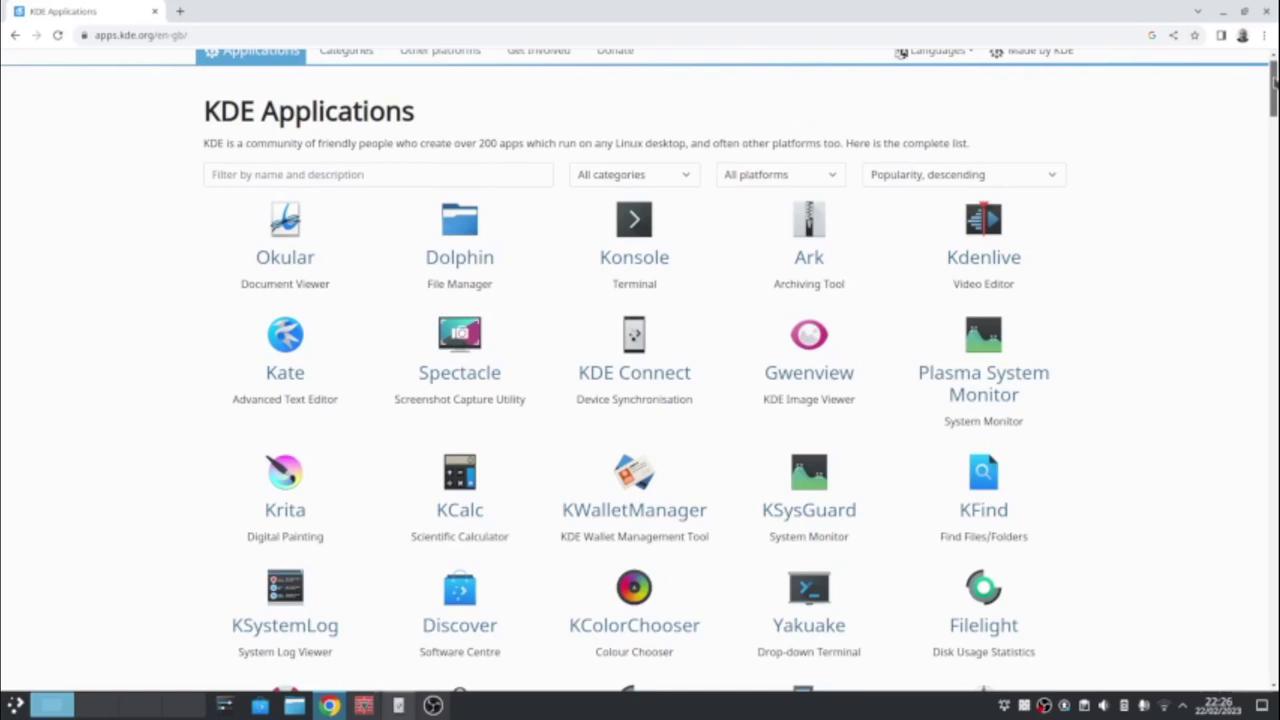
pyautogui.moveTo(1274, 82); pyautogui.dragTo(1274, 85)
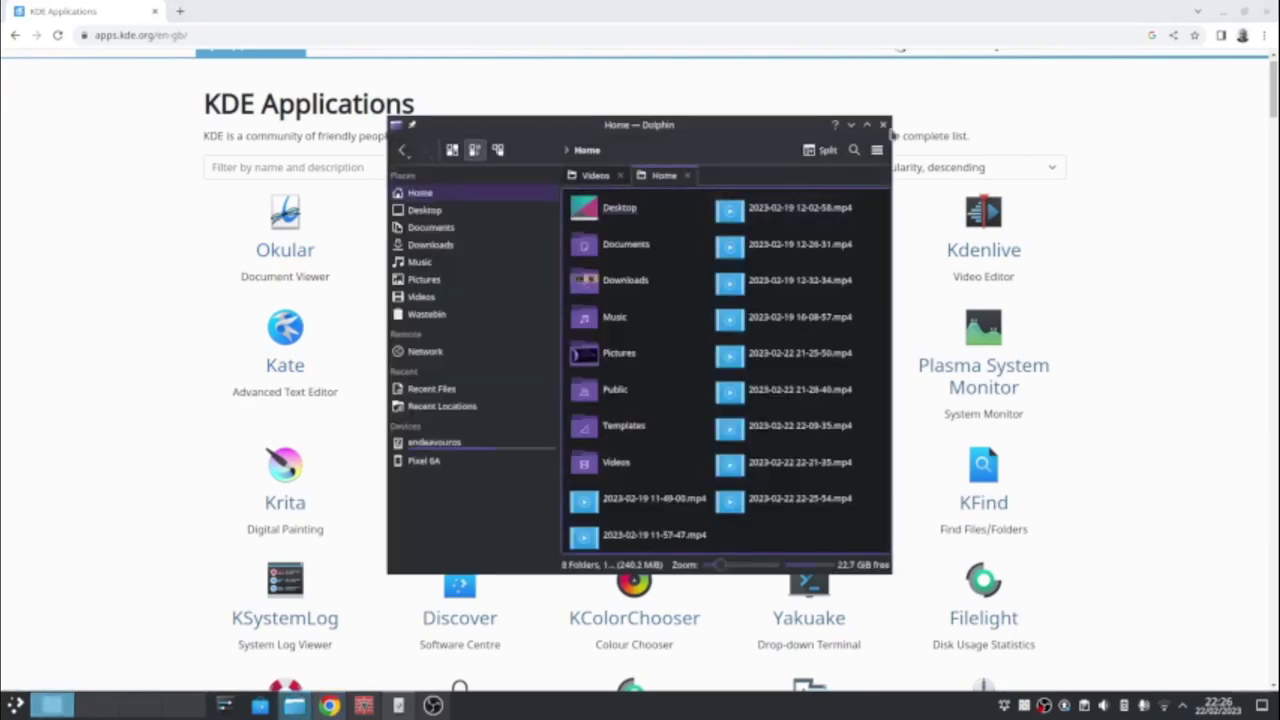
pyautogui.click(934, 130)
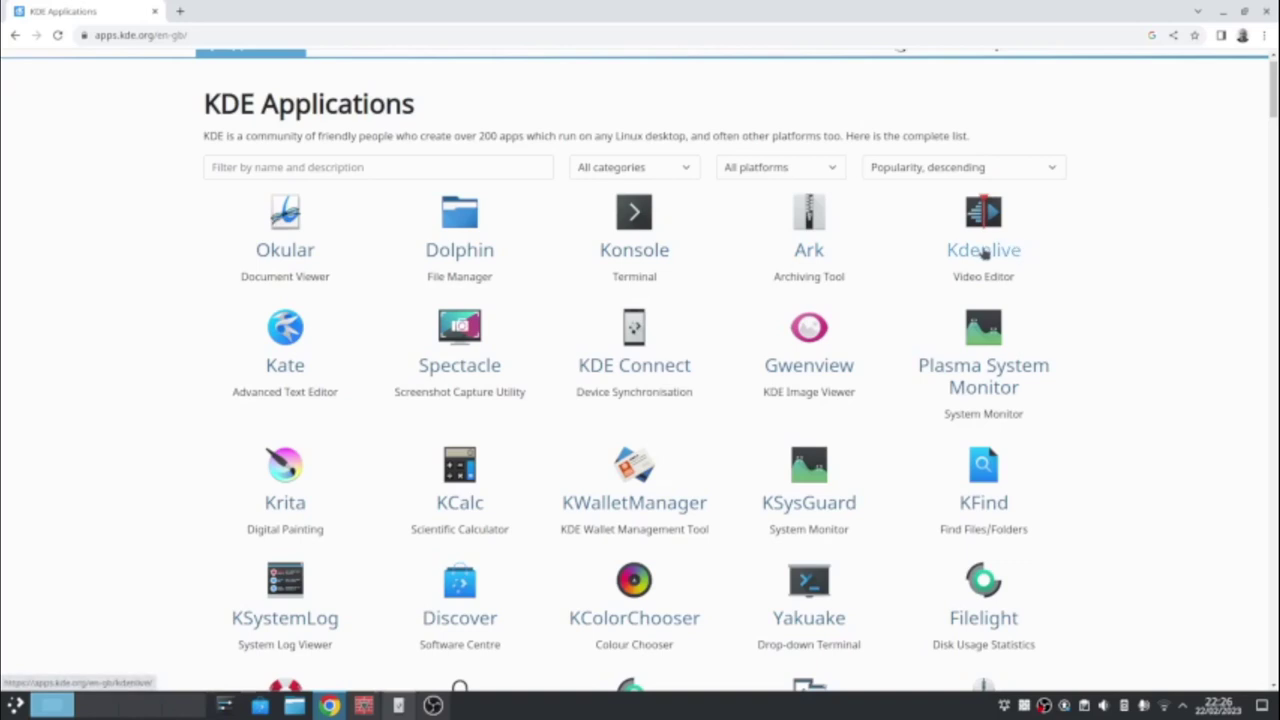
pyautogui.tripleClick(1268, 110)
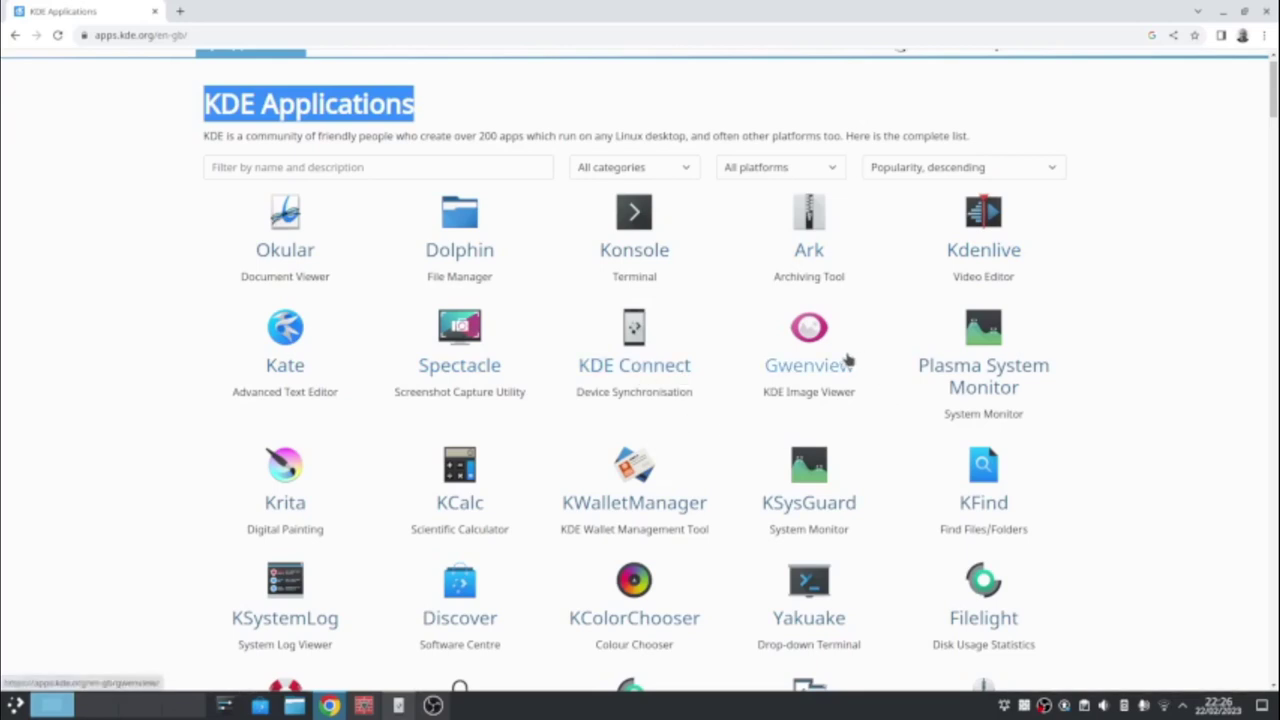
pyautogui.scroll(-5, 1275, 150)
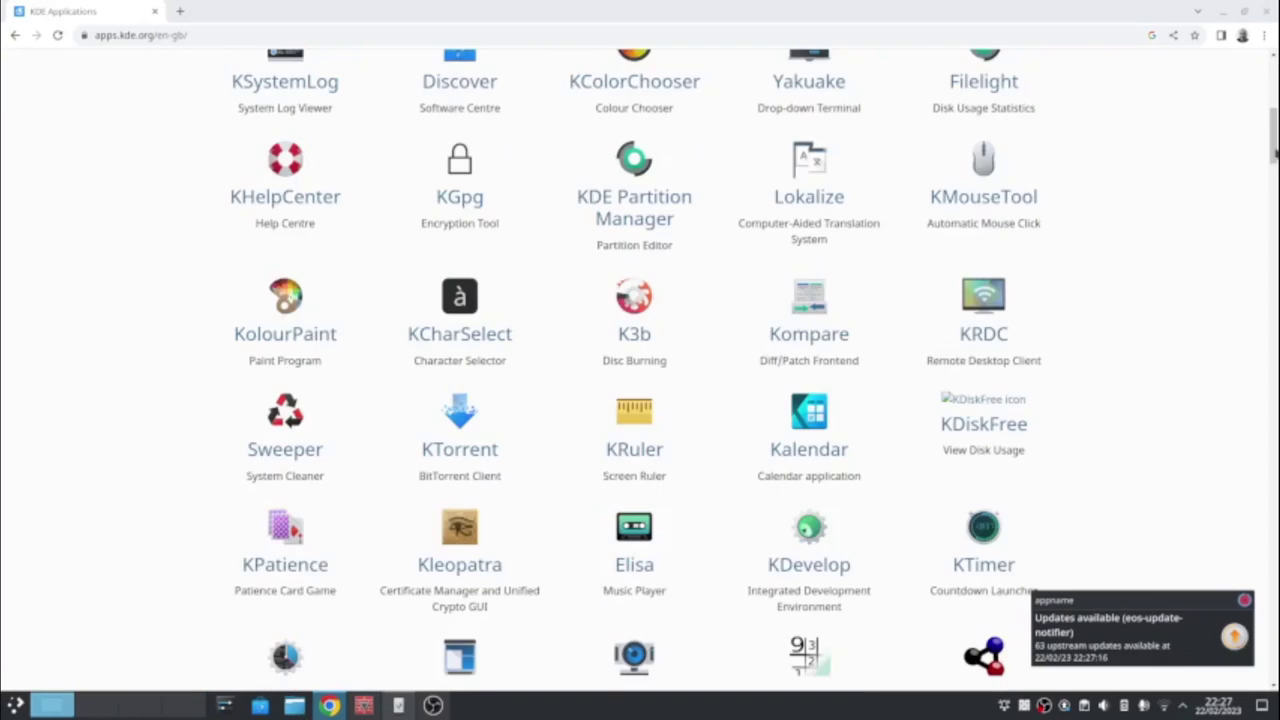
pyautogui.moveTo(1275, 150); pyautogui.dragTo(1275, 125)
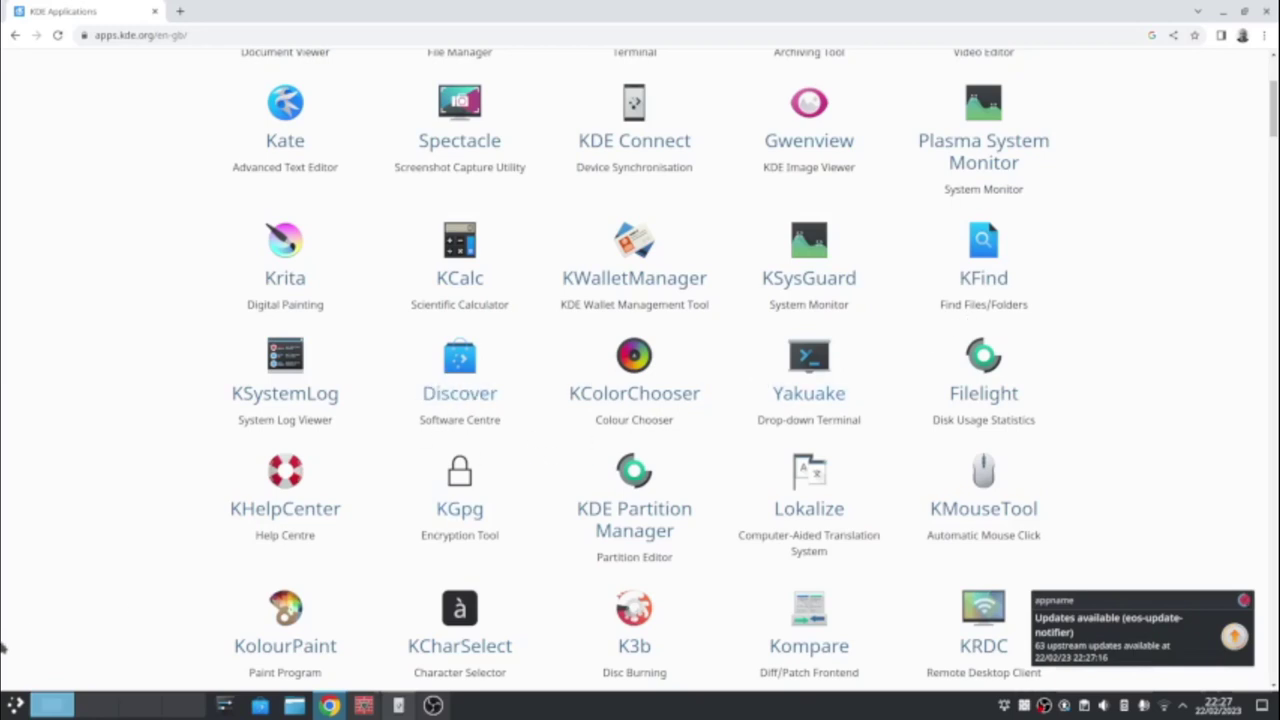
# - Search the application launcher for Discover and open the software centre
pyautogui.click(17, 705)
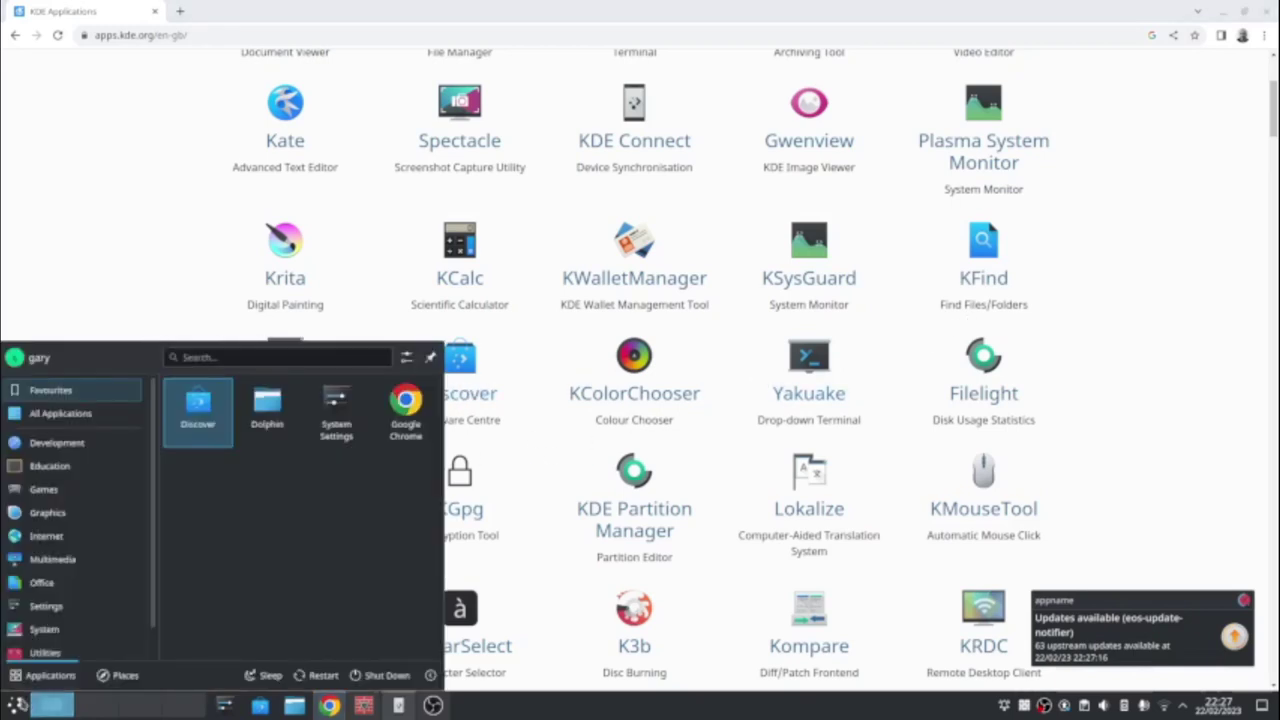
pyautogui.write('d')
pyautogui.press('BackSpace')
pyautogui.write('discover')
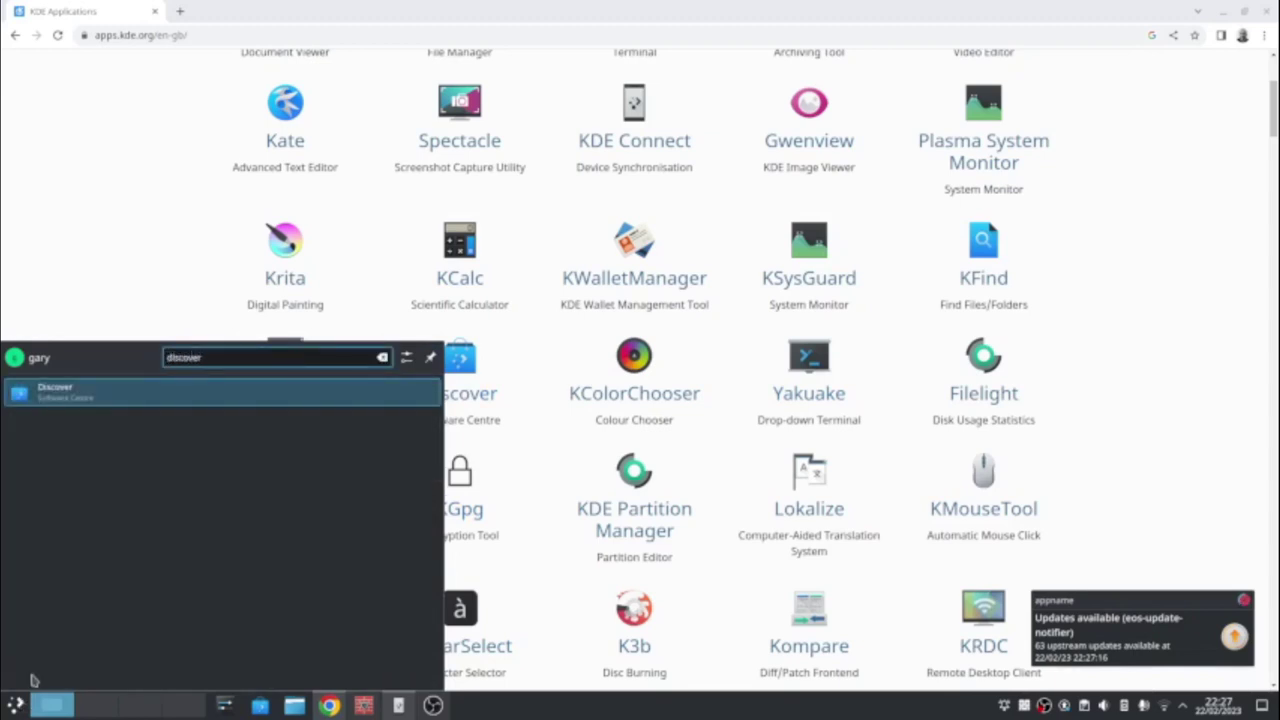
pyautogui.click(170, 397)
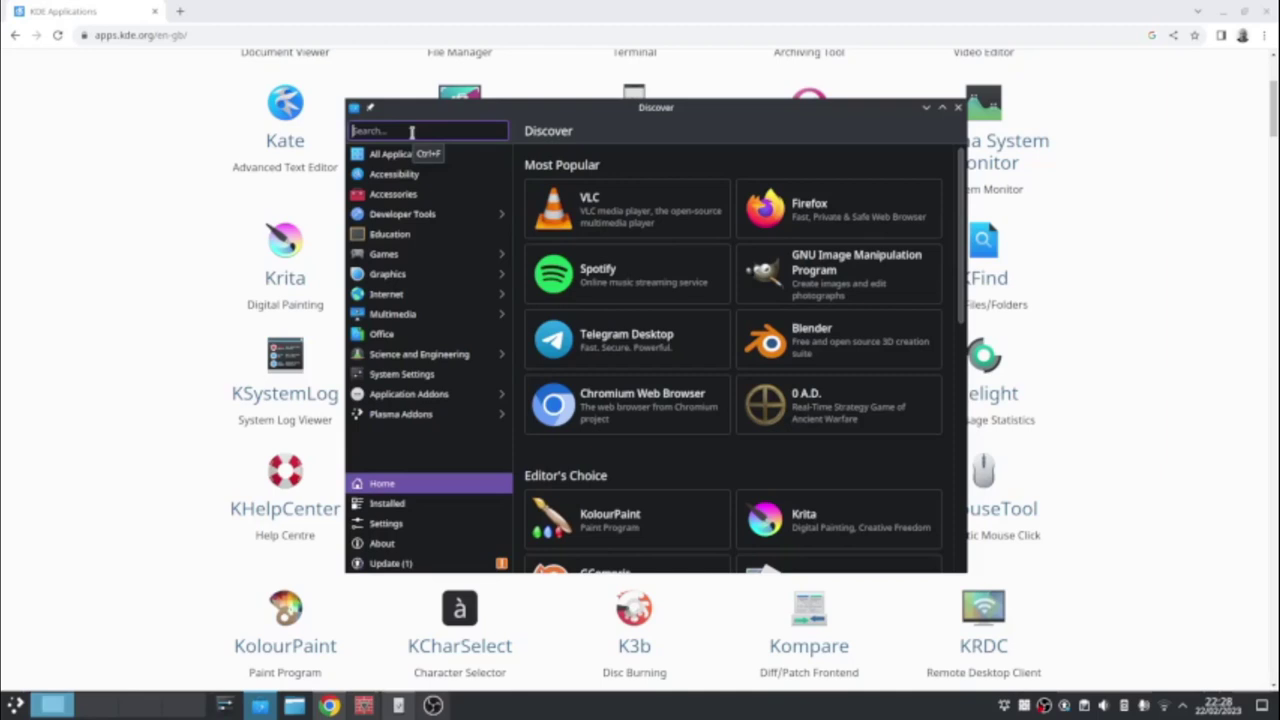
# - Browse the Office category in Discover for available office applications and close Discover
pyautogui.write('office')
pyautogui.click(385, 340)
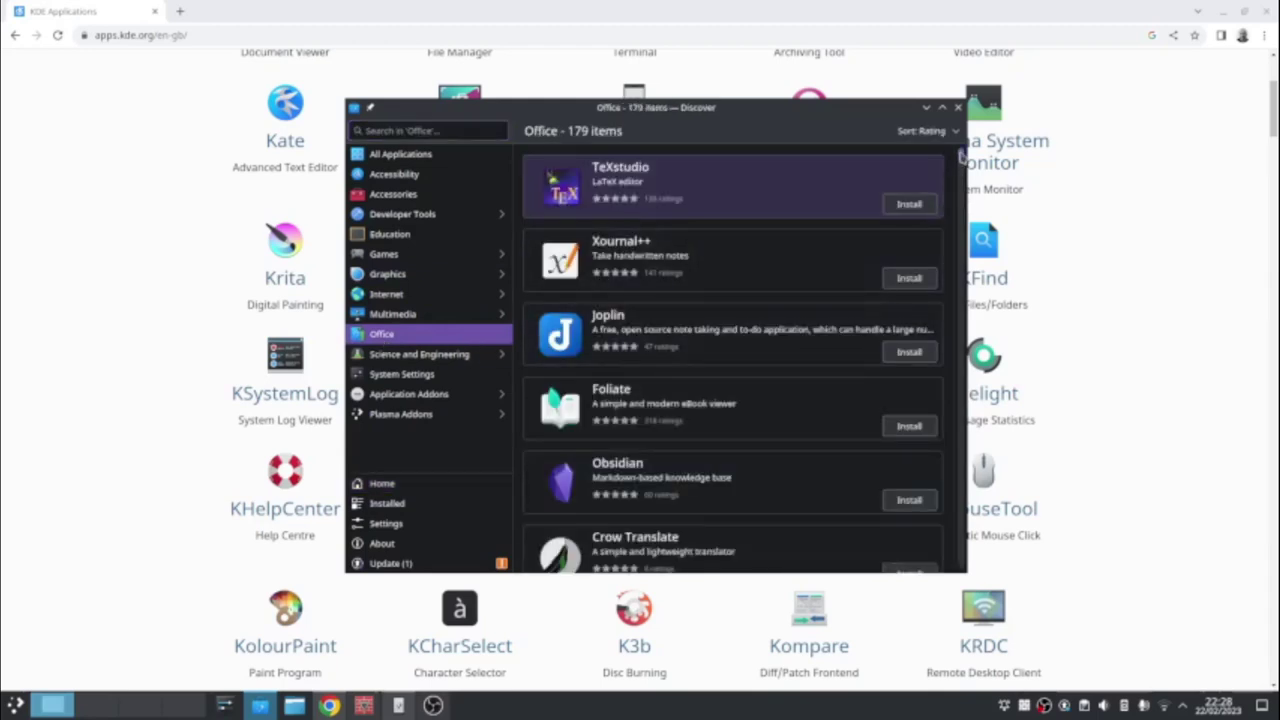
pyautogui.scroll(-5, 960, 205)
pyautogui.scroll(-3, 960, 205)
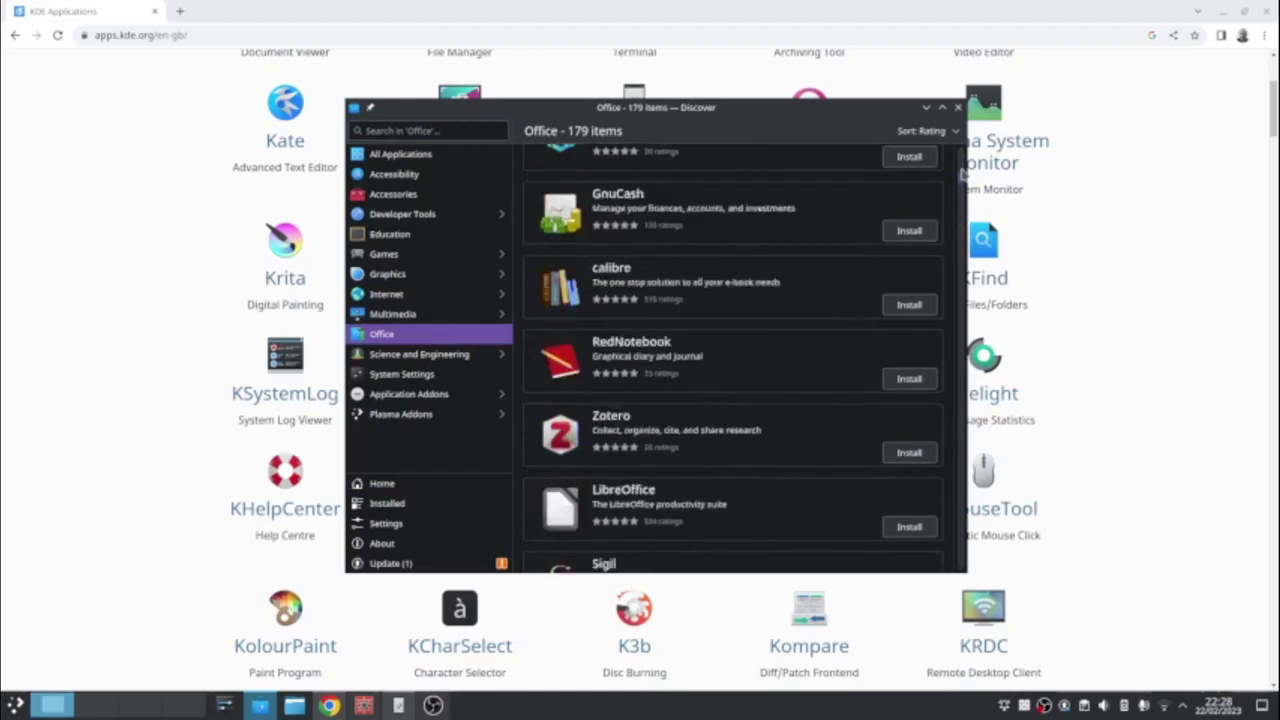
pyautogui.scroll(15, 962, 215)
pyautogui.moveTo(960, 150); pyautogui.dragTo(961, 179)
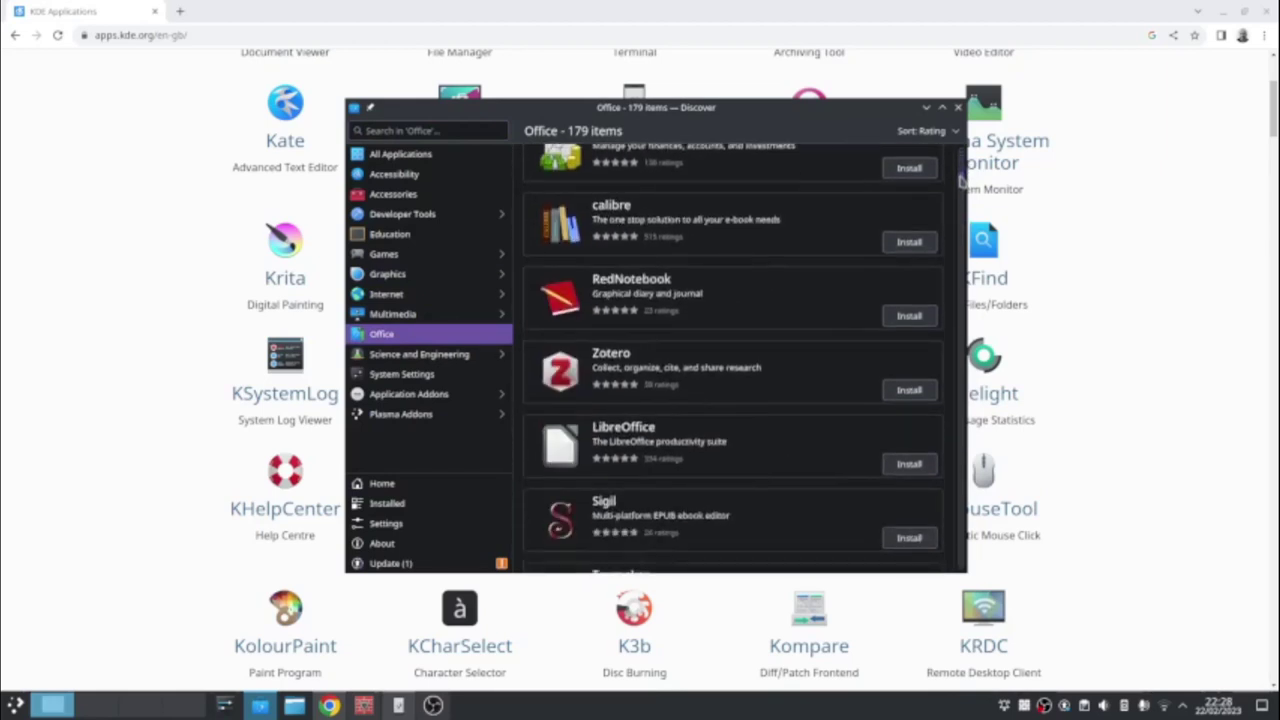
pyautogui.moveTo(961, 179); pyautogui.dragTo(962, 273)
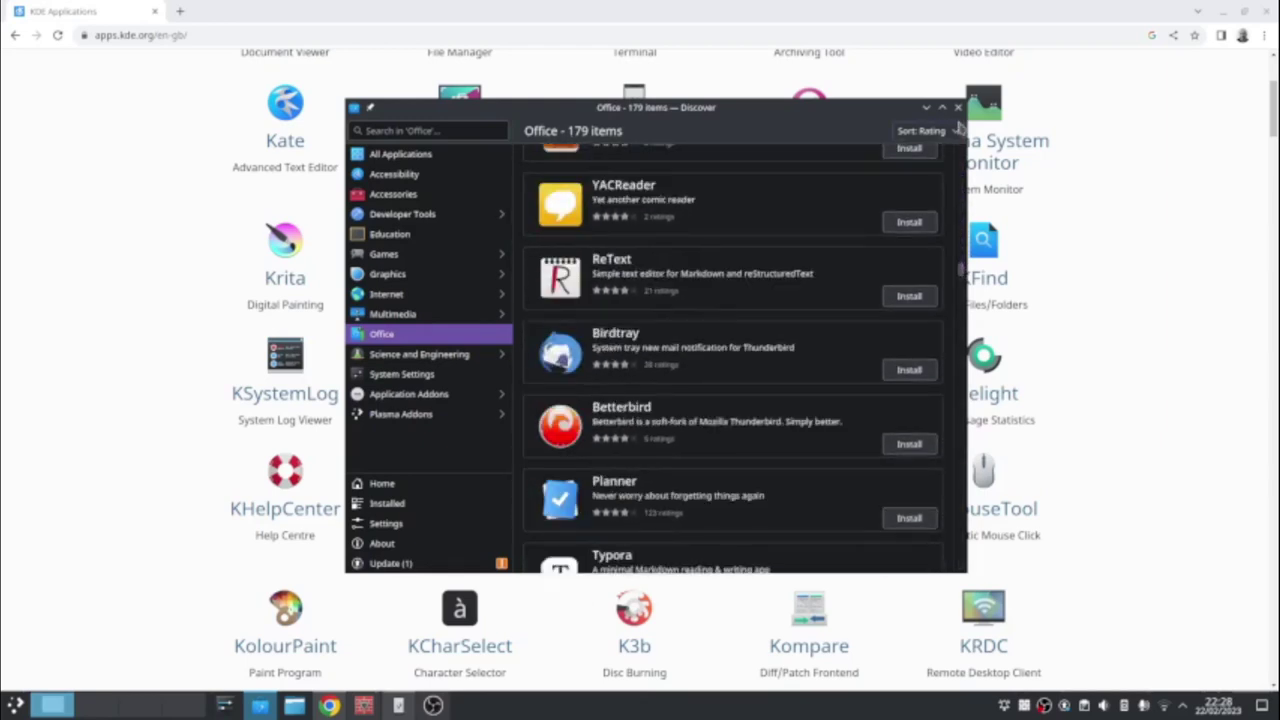
pyautogui.click(957, 107)
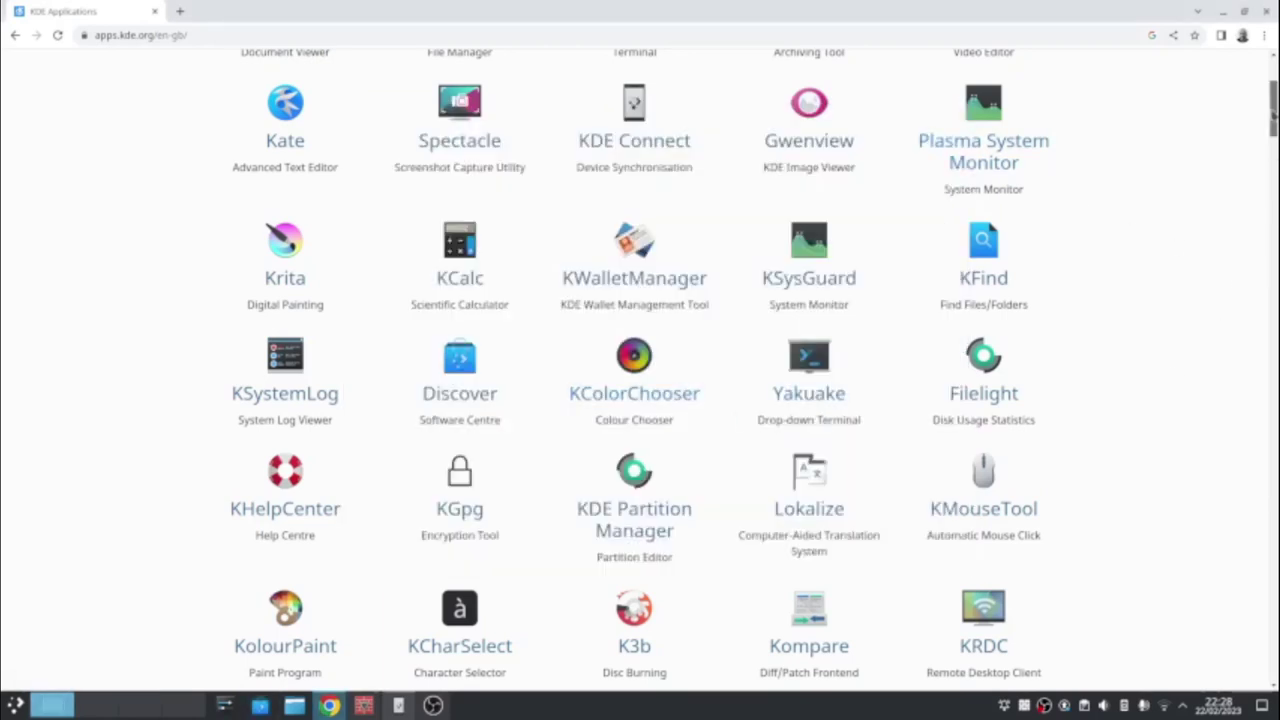
# - Look through the rest of the KDE Applications list on the web page and close the browser
pyautogui.scroll(-3, 1274, 110)
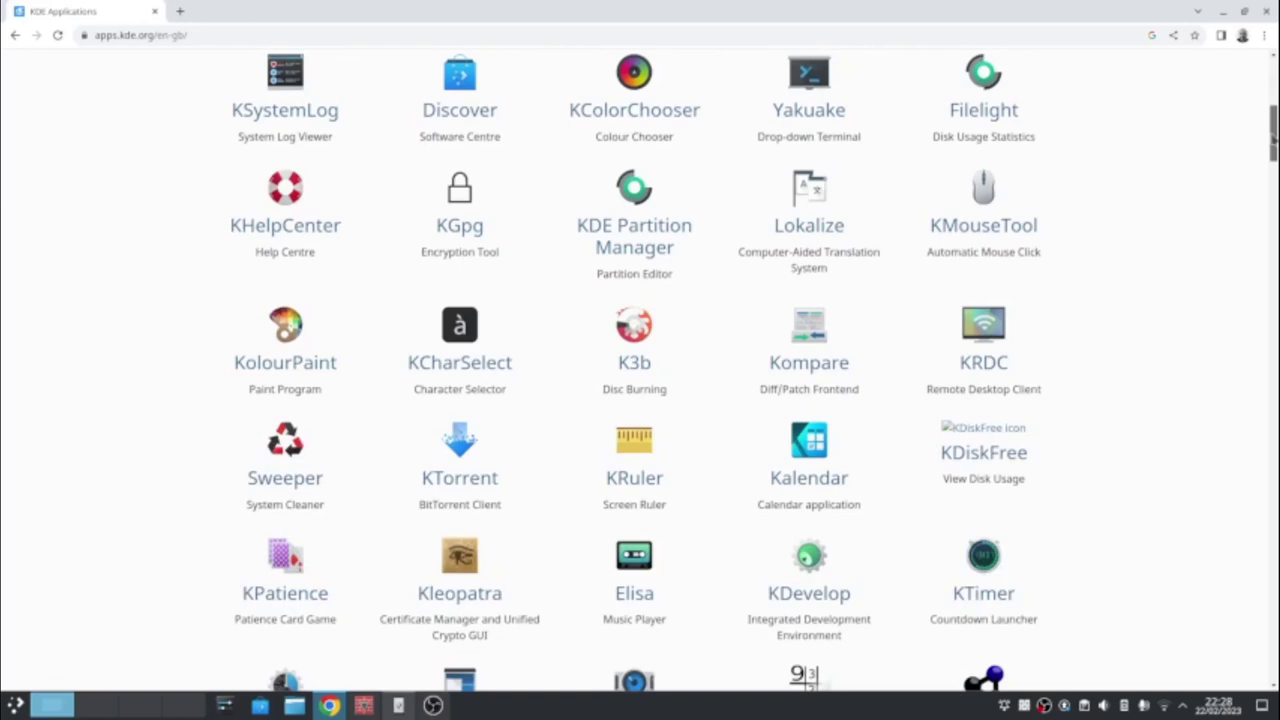
pyautogui.scroll(-2, 1274, 148)
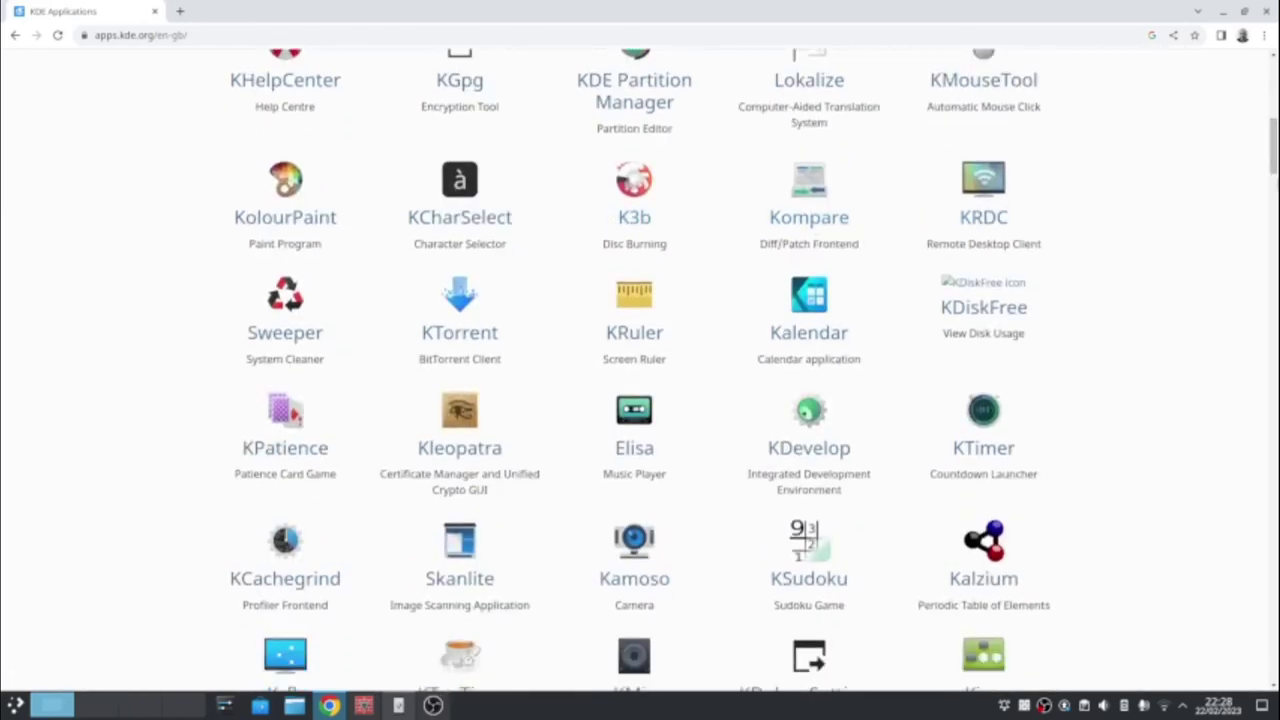
pyautogui.moveTo(1274, 148); pyautogui.dragTo(1274, 150)
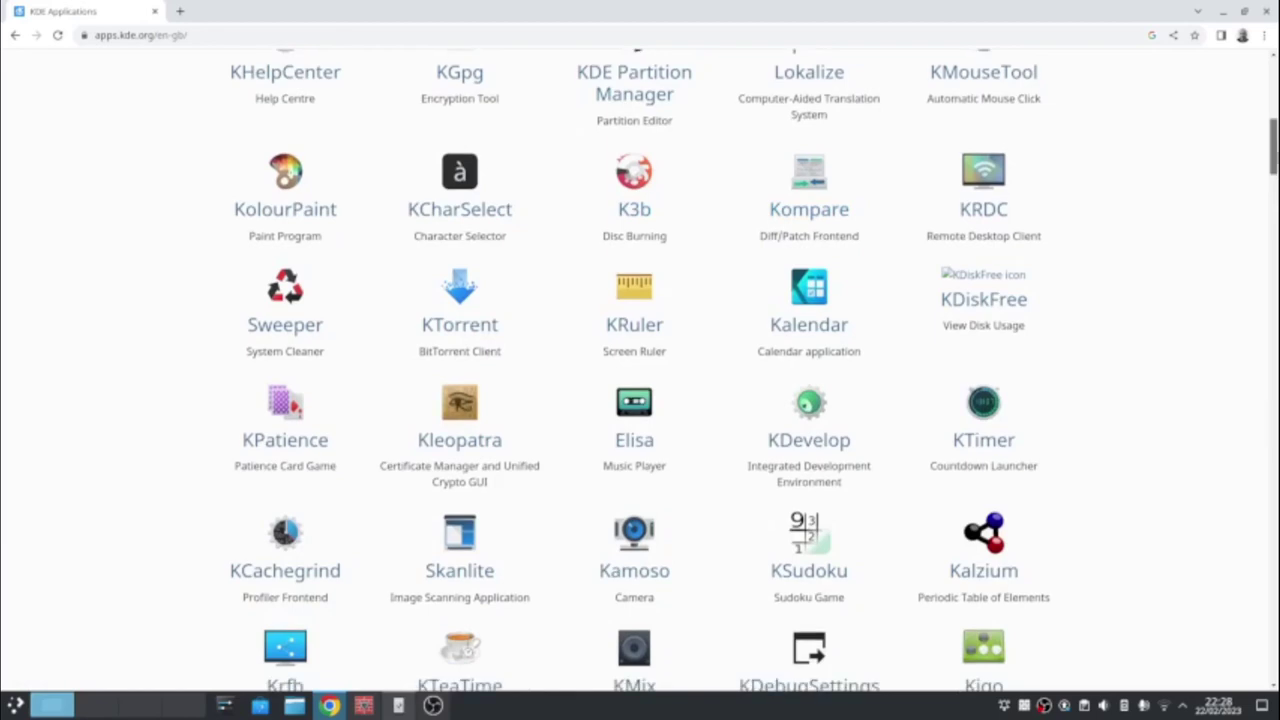
pyautogui.moveTo(1274, 150); pyautogui.dragTo(1274, 177)
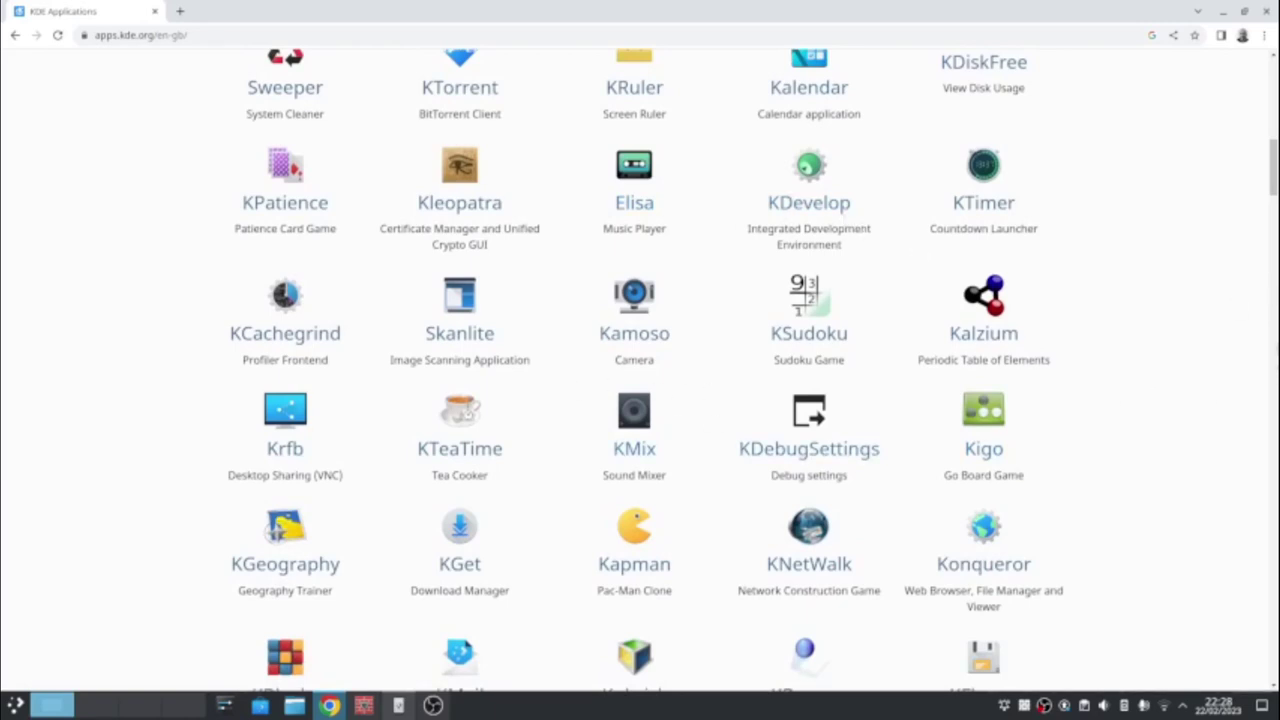
pyautogui.scroll(-2, 1241, 213)
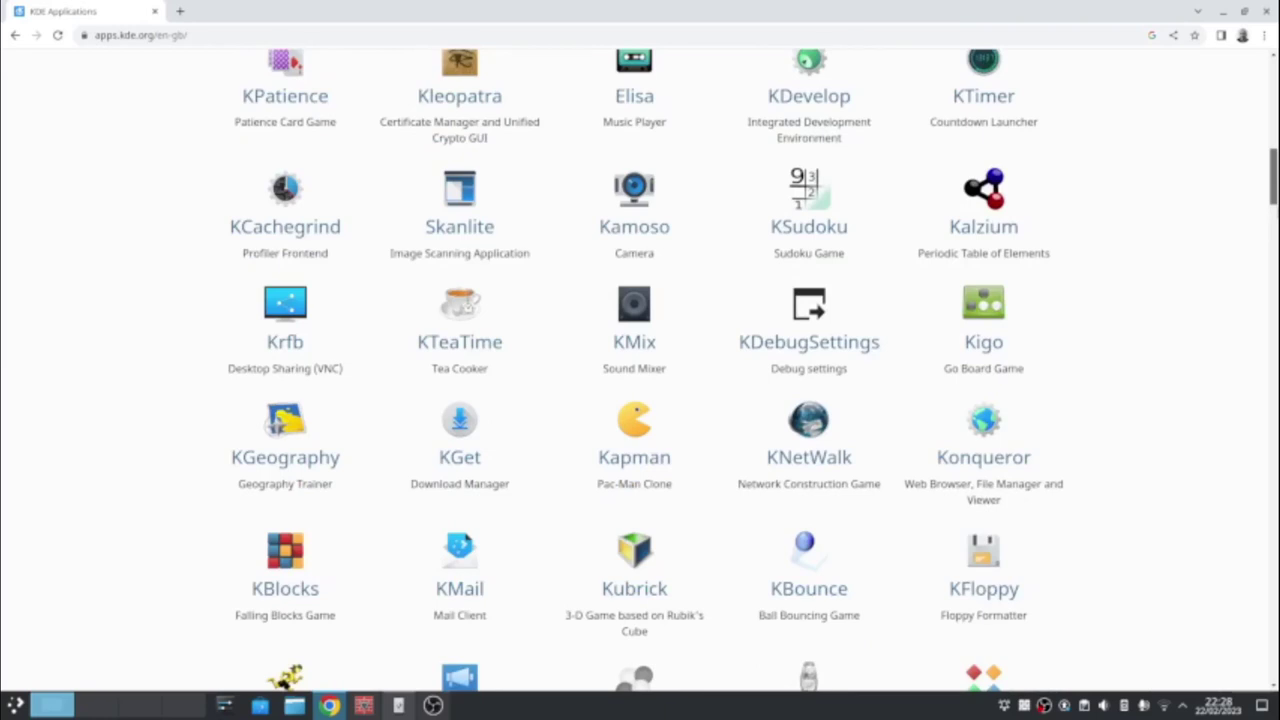
pyautogui.moveTo(1274, 205); pyautogui.dragTo(1274, 515)
pyautogui.hotkey('alt', 'F4')
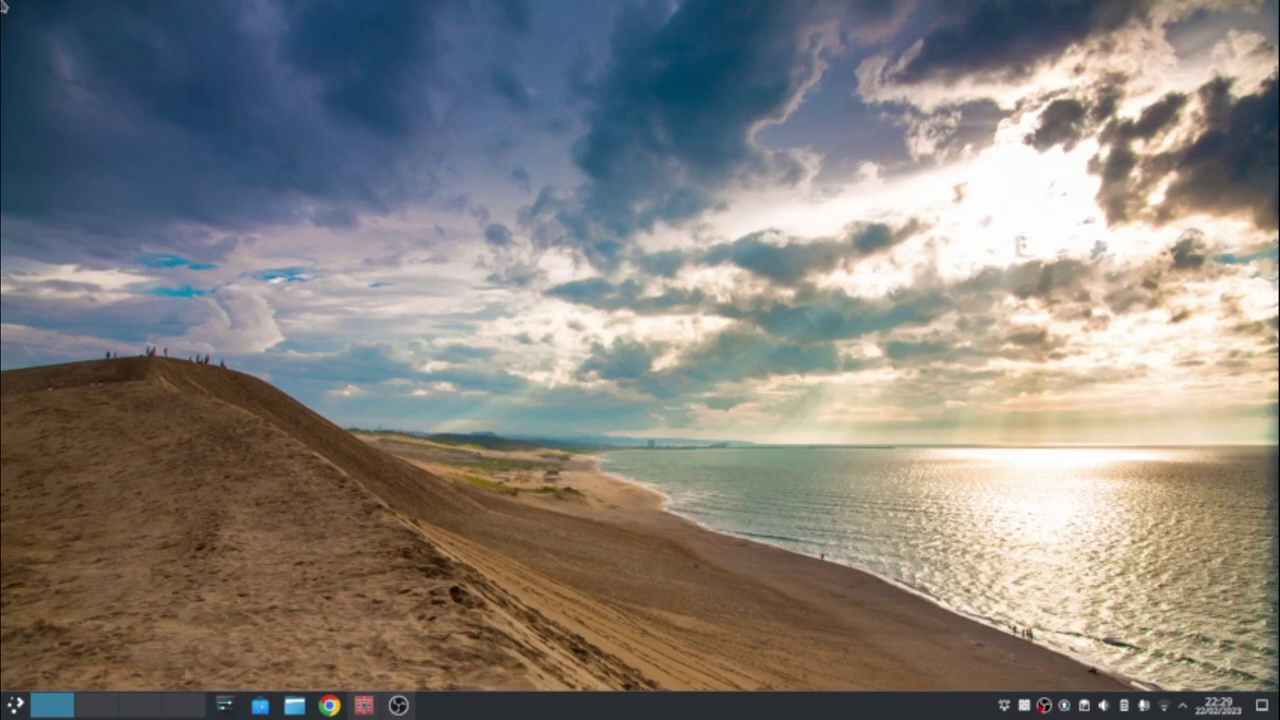
# - Show the Activity Switcher from the desktop to view the Play, NSFW and Default activities, and dismiss it
pyautogui.moveTo(1, 2)
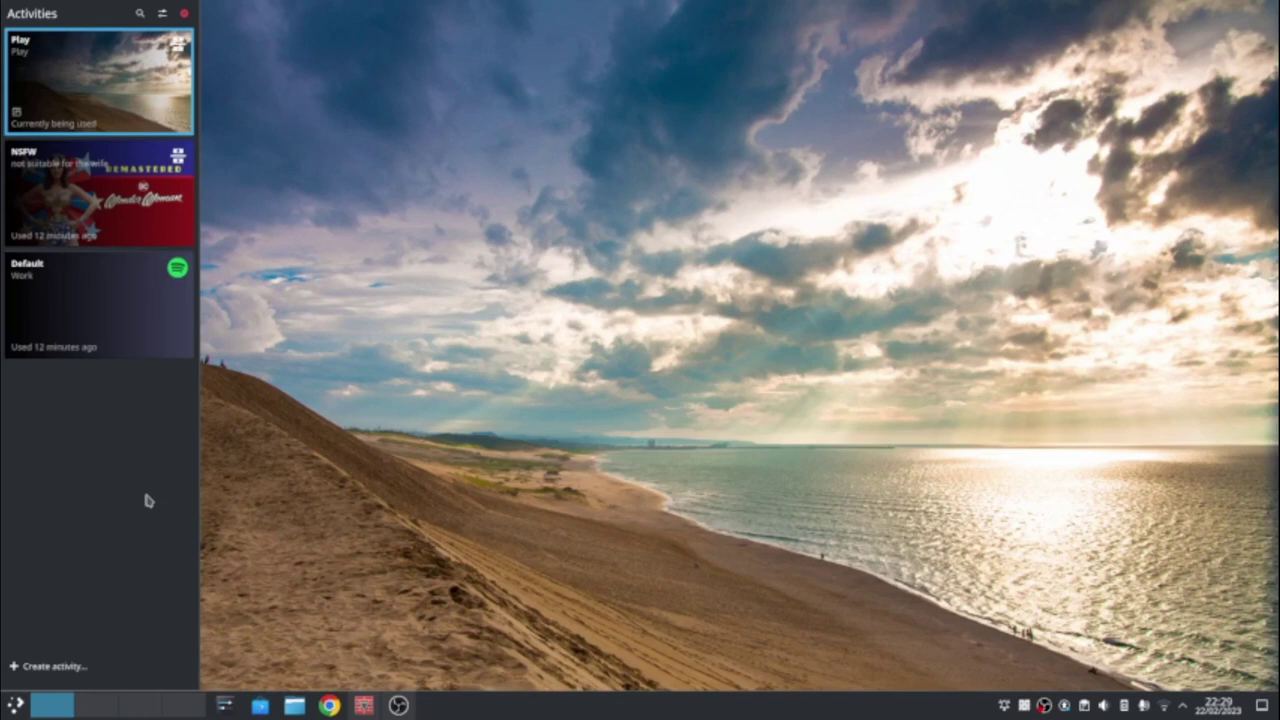
pyautogui.moveTo(62, 178)
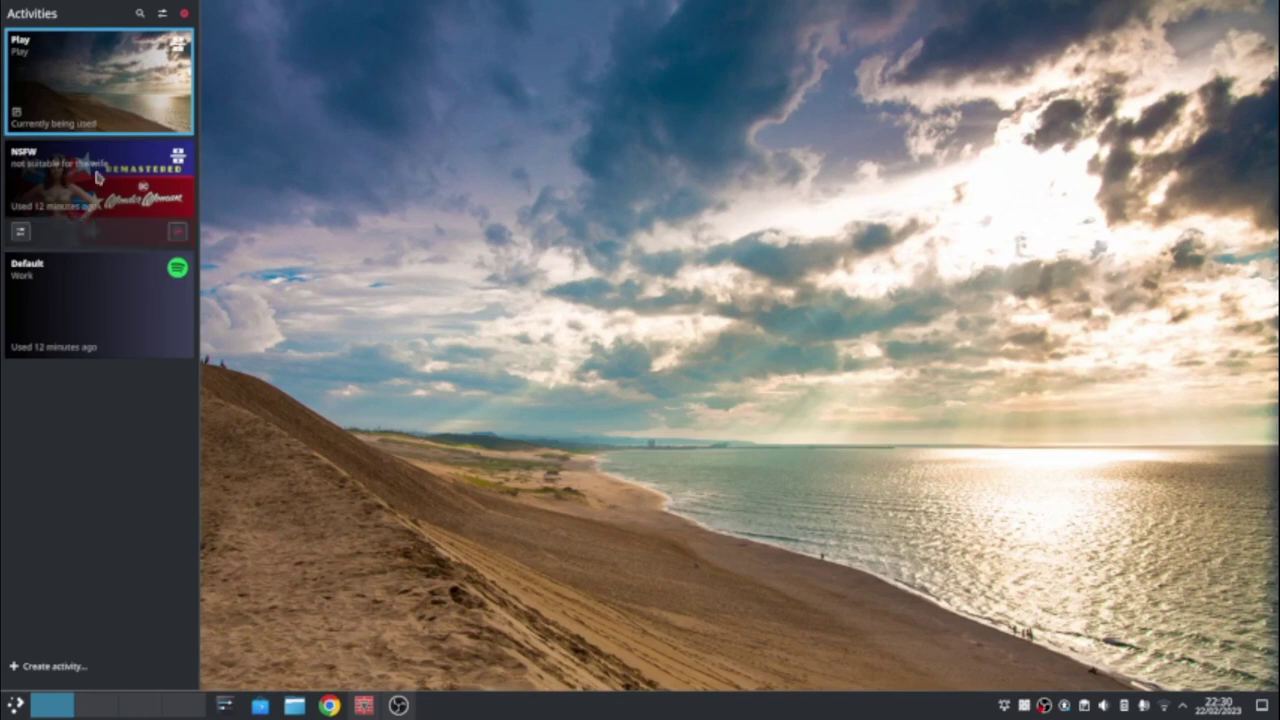
pyautogui.moveTo(108, 126)
pyautogui.click(565, 162)
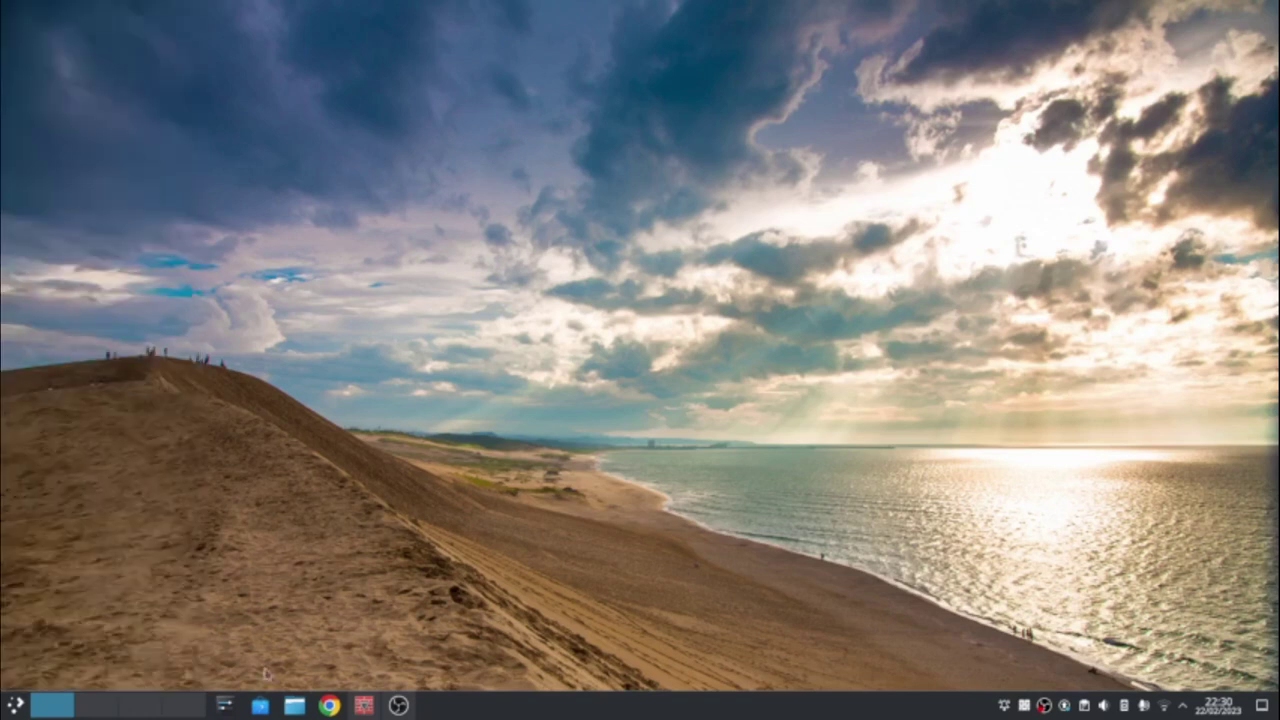
# - Switch through the second, third and fourth virtual desktops in turn
pyautogui.click(92, 713)
pyautogui.click(130, 712)
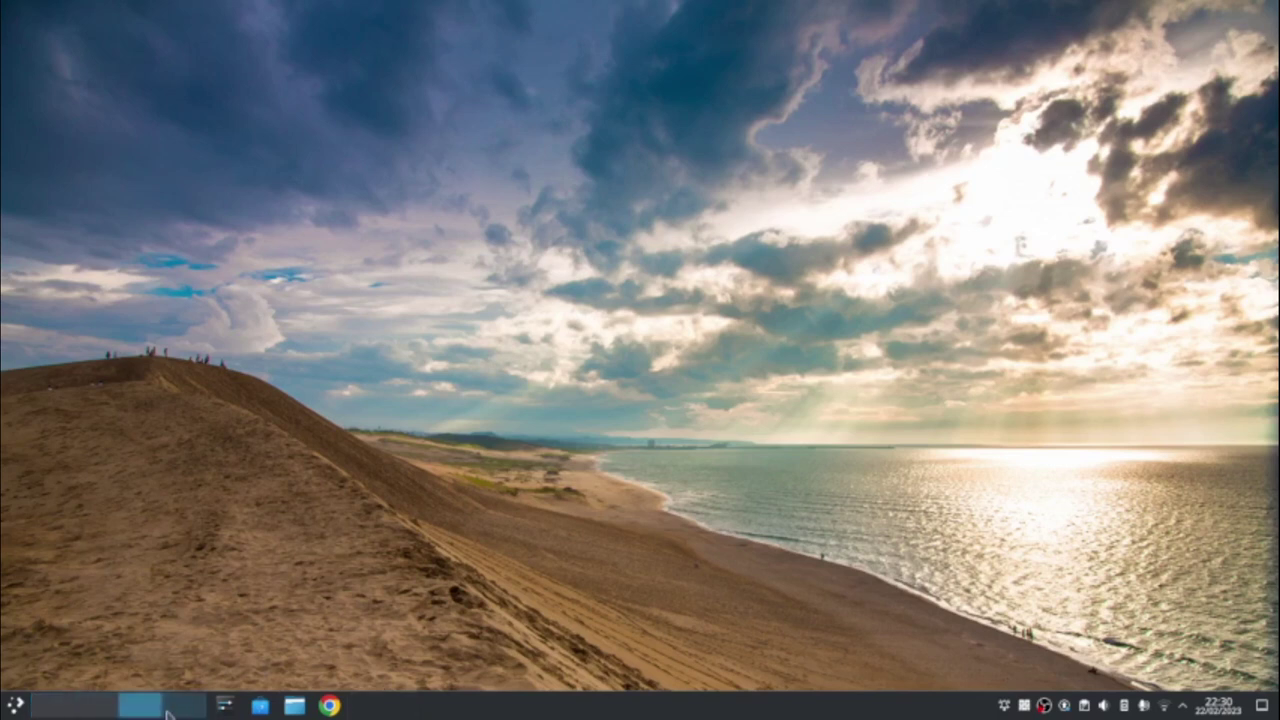
pyautogui.click(168, 714)
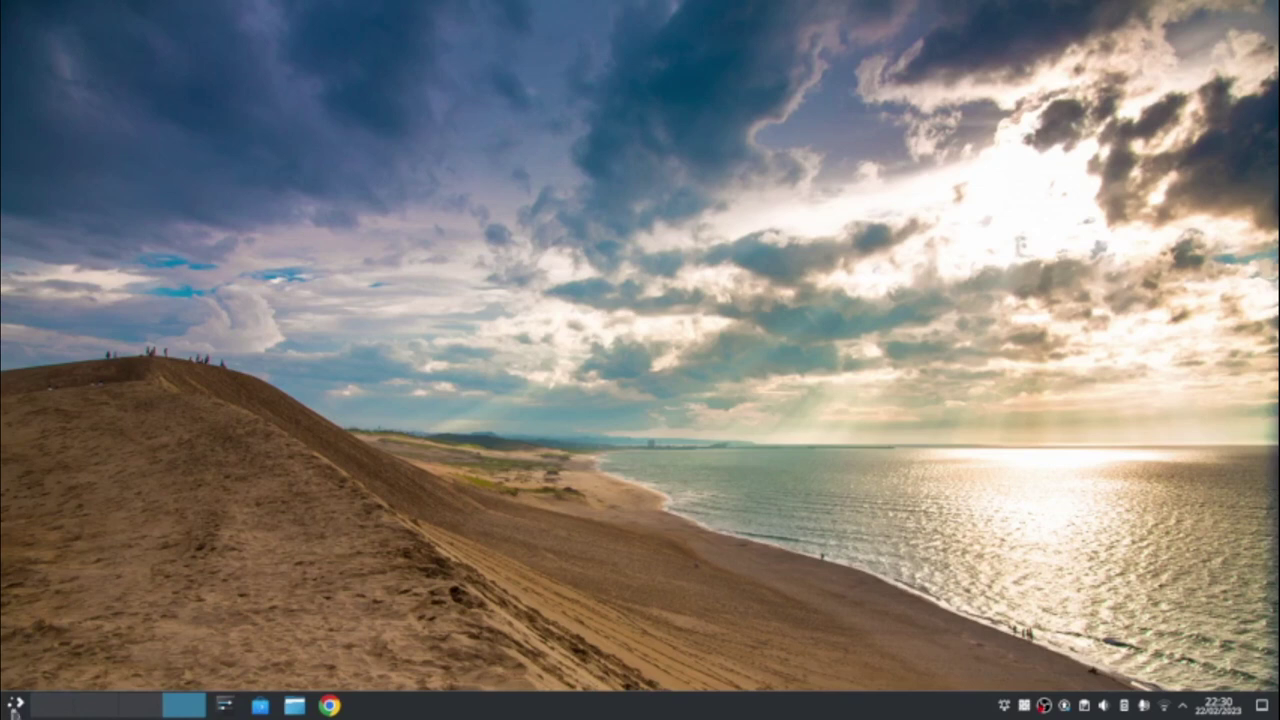
# - Switch to the activity whose desktop holds the clock, calendar, folder view and system monitor widgets
pyautogui.rightClick(541, 706)
pyautogui.click(409, 516)
pyautogui.moveTo(80, 305)
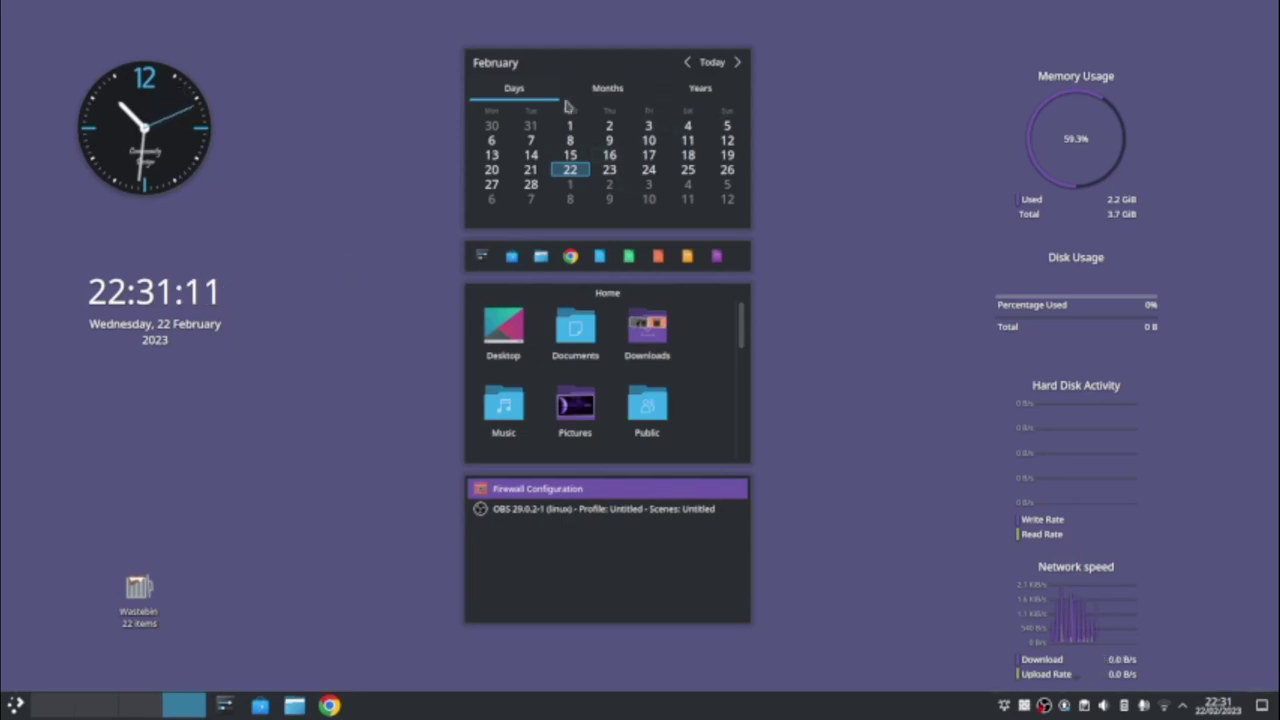
# - Enter desktop edit mode and view the Appearance settings of the Icons-only Task Manager widget, cancelling without changes
pyautogui.rightClick(627, 65)
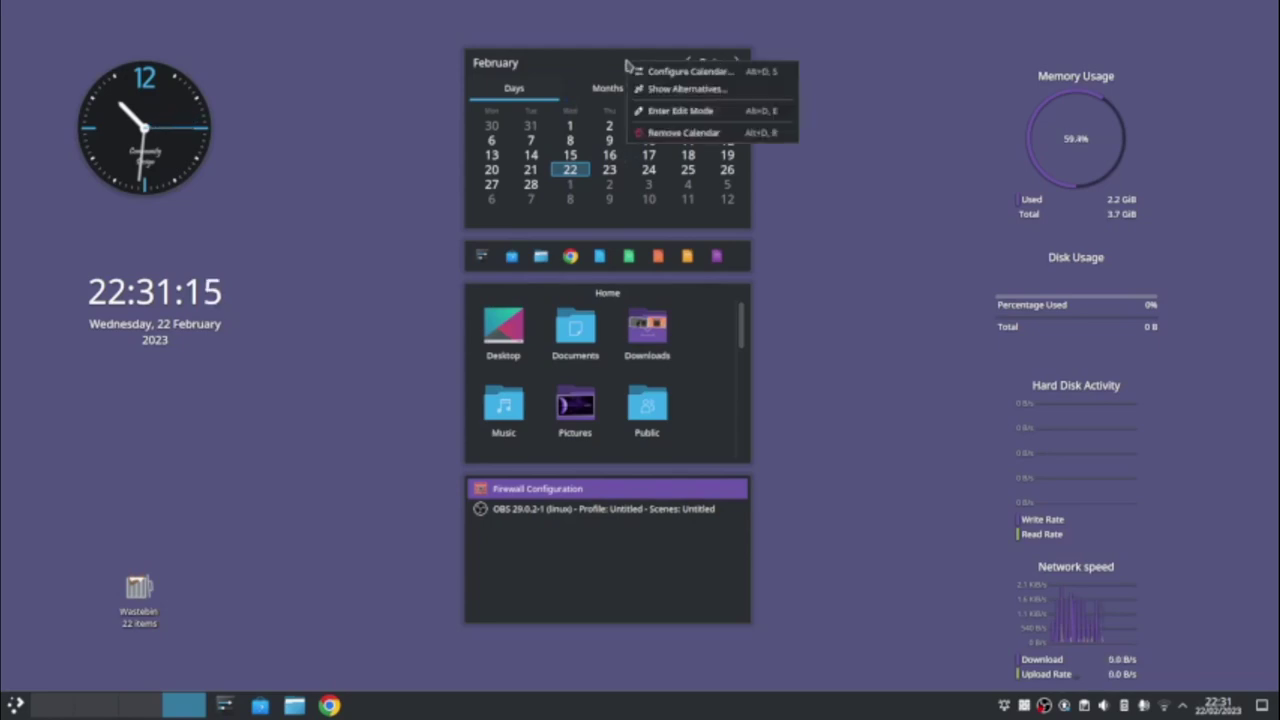
pyautogui.click(683, 111)
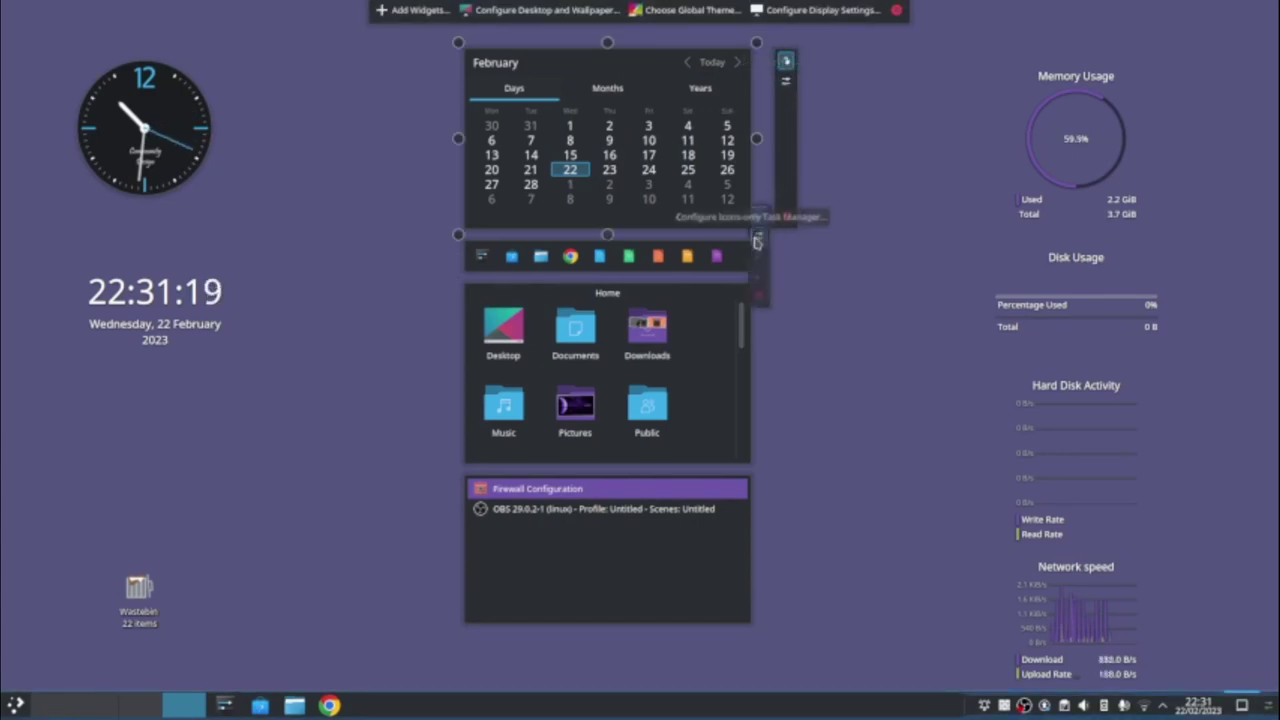
pyautogui.moveTo(752, 234)
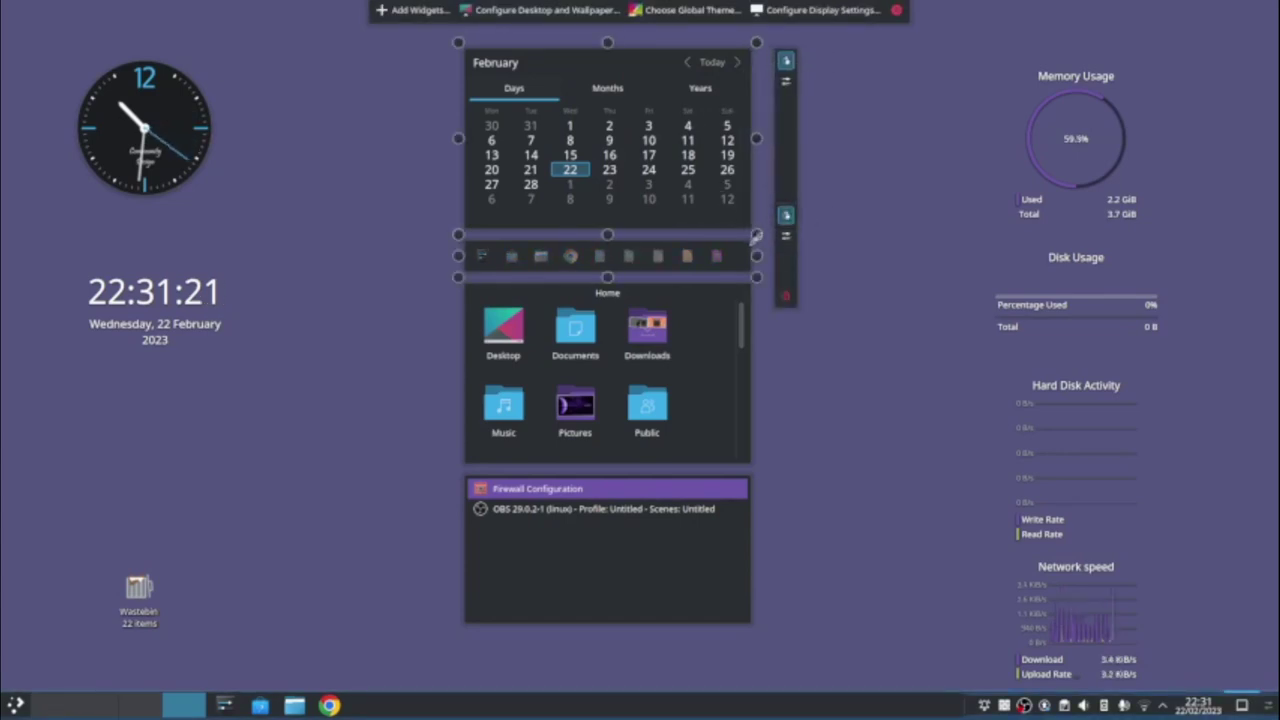
pyautogui.moveTo(752, 234)
pyautogui.mouseDown()
pyautogui.moveTo(594, 240)
pyautogui.moveTo(771, 245)
pyautogui.moveTo(757, 245)
pyautogui.mouseUp()
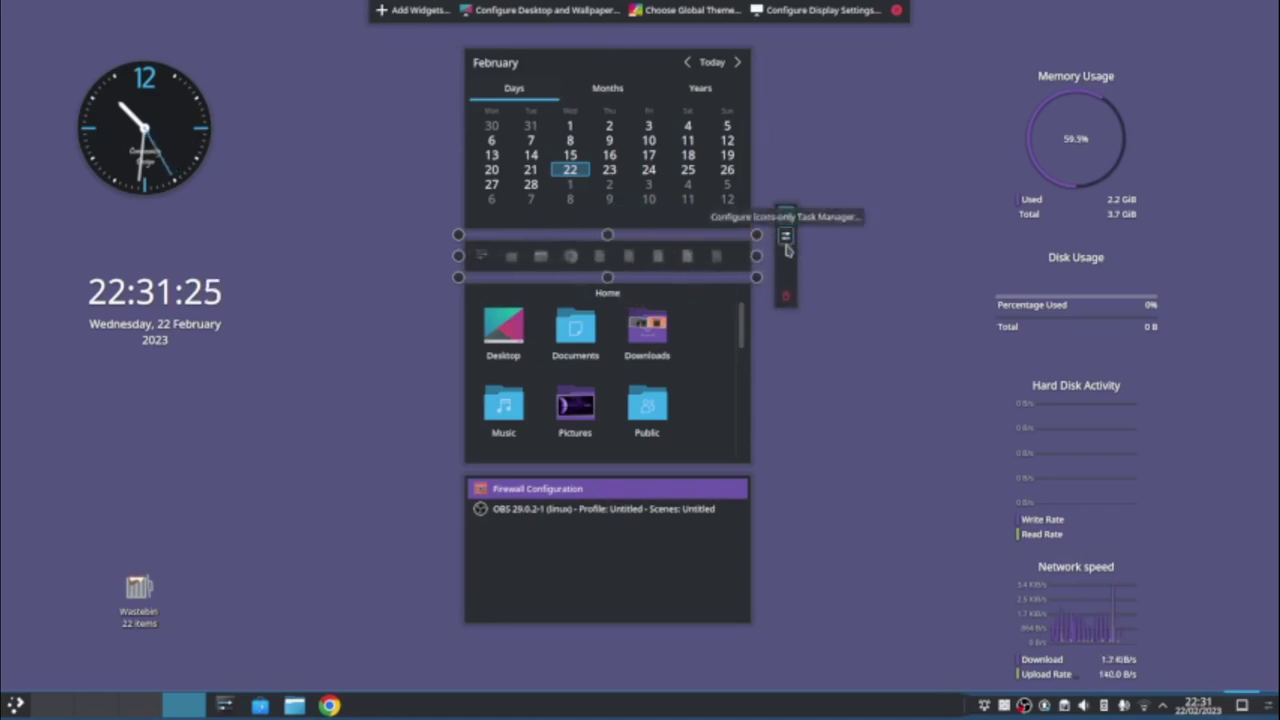
pyautogui.click(787, 243)
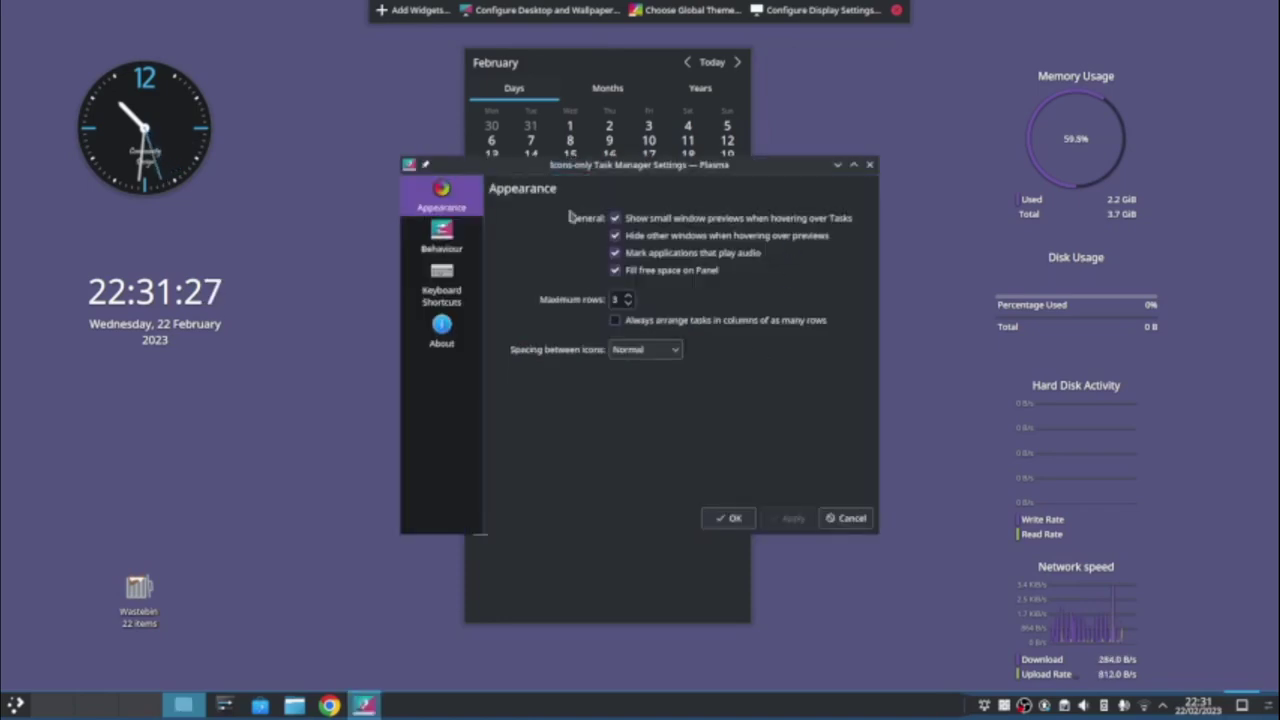
pyautogui.click(848, 518)
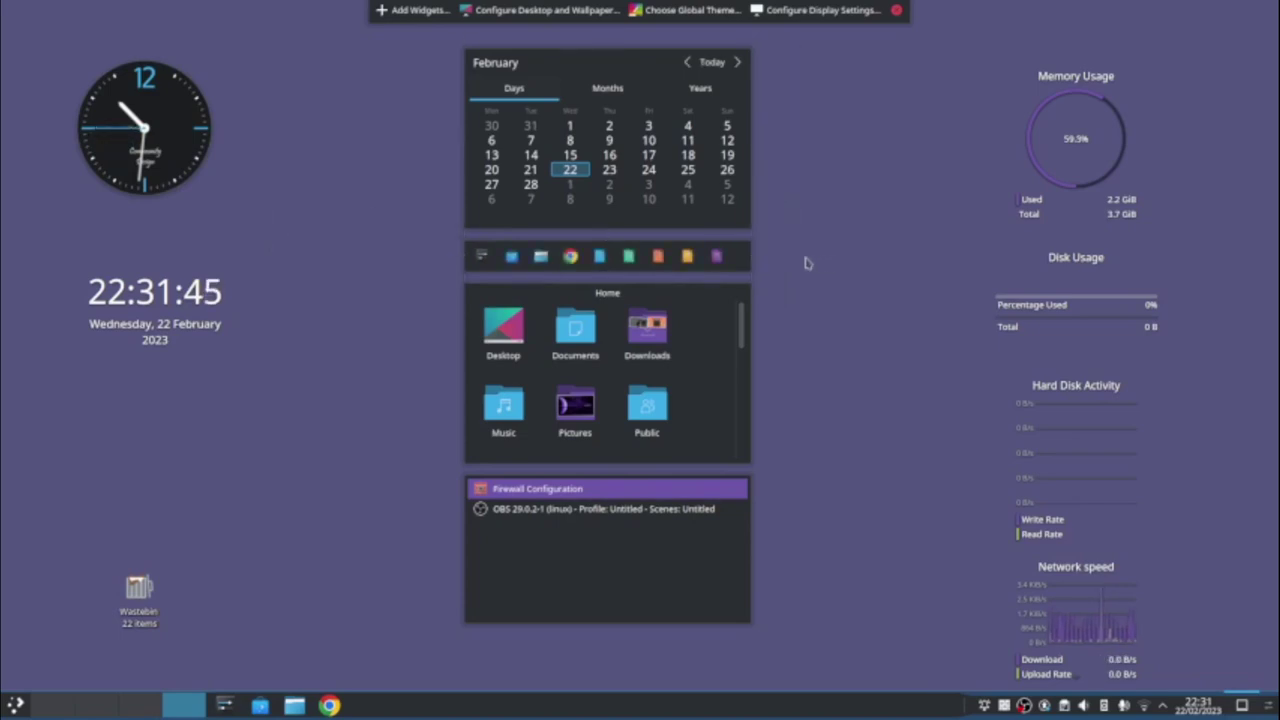
# - Exit the desktop's edit mode from the calendar widget's options
pyautogui.moveTo(640, 76)
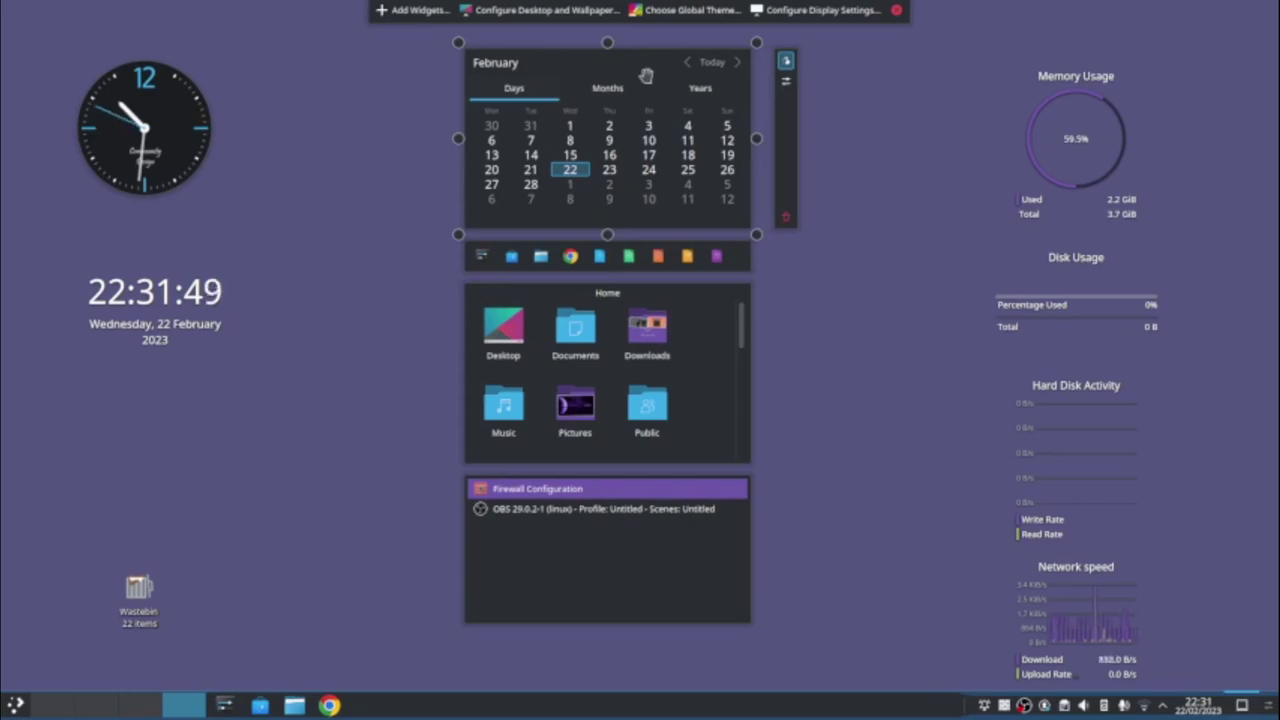
pyautogui.rightClick(660, 102)
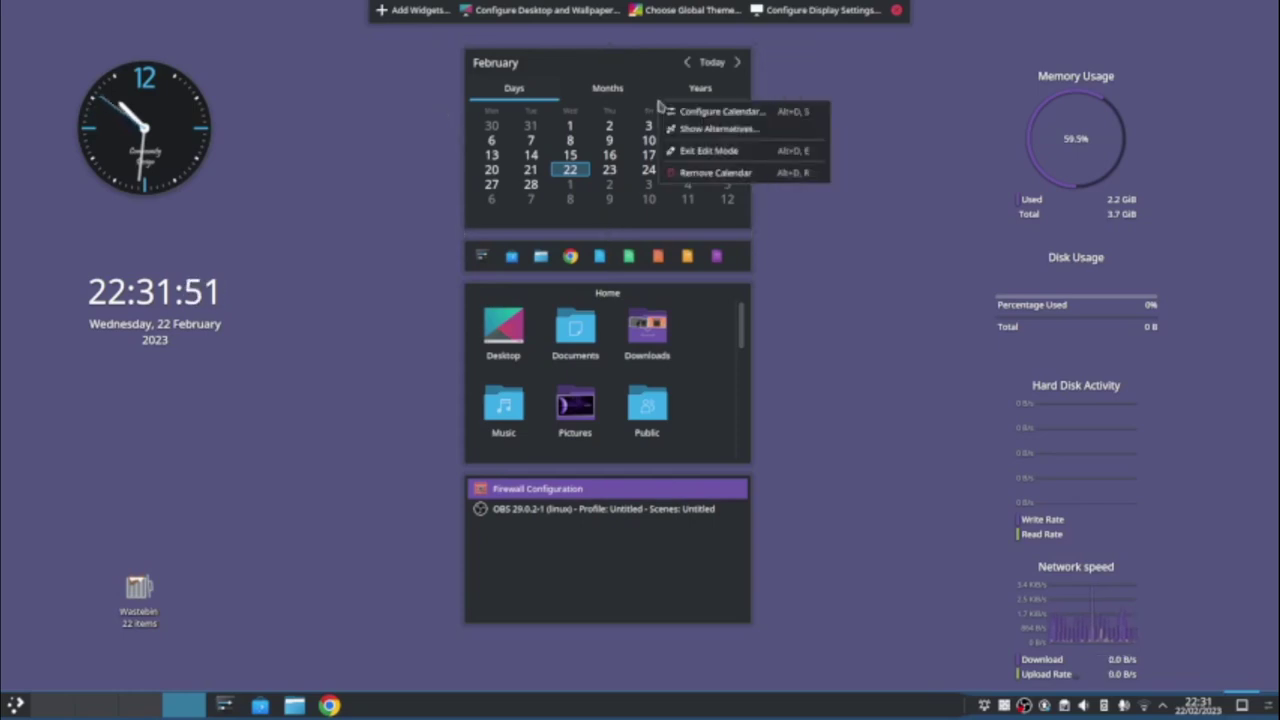
pyautogui.click(704, 152)
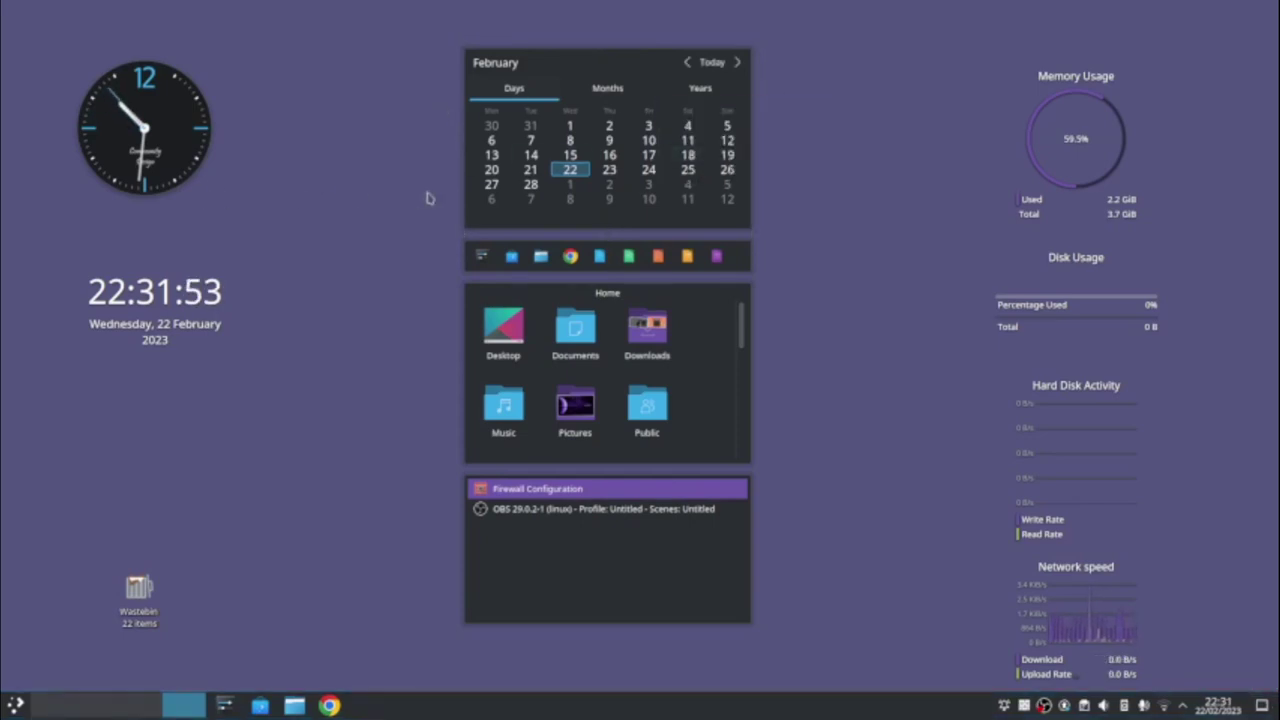